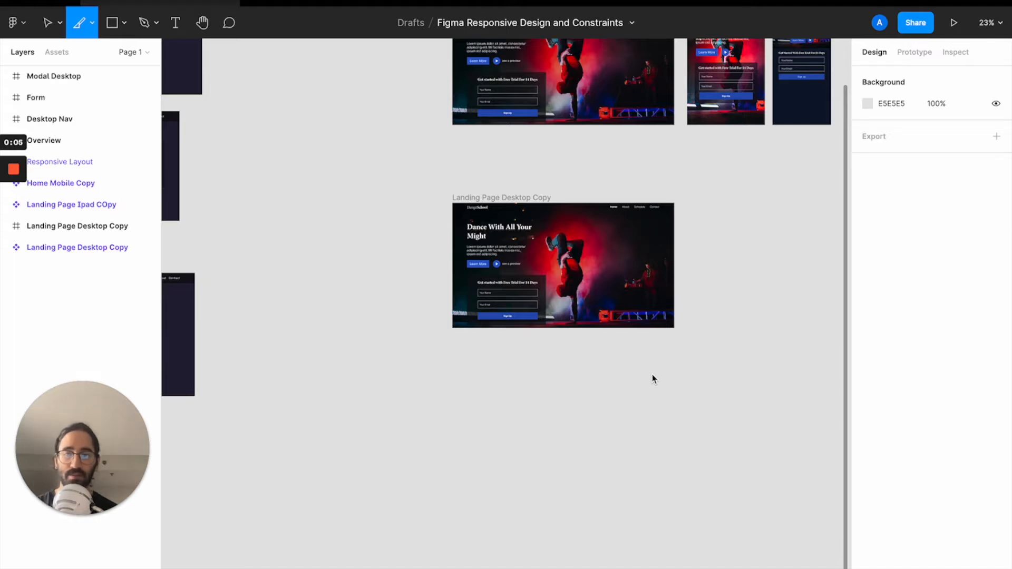
- Select the Landing Page Desktop Copy frame below the component row and fit it in view
left_click(528, 197)
key("super+z")
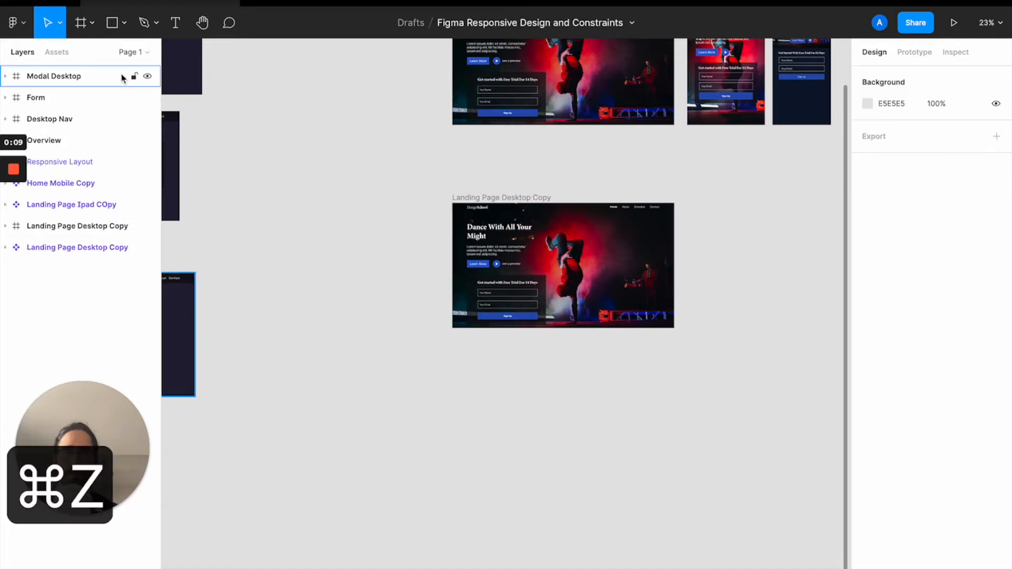
key("shift+2")
left_click(558, 325)
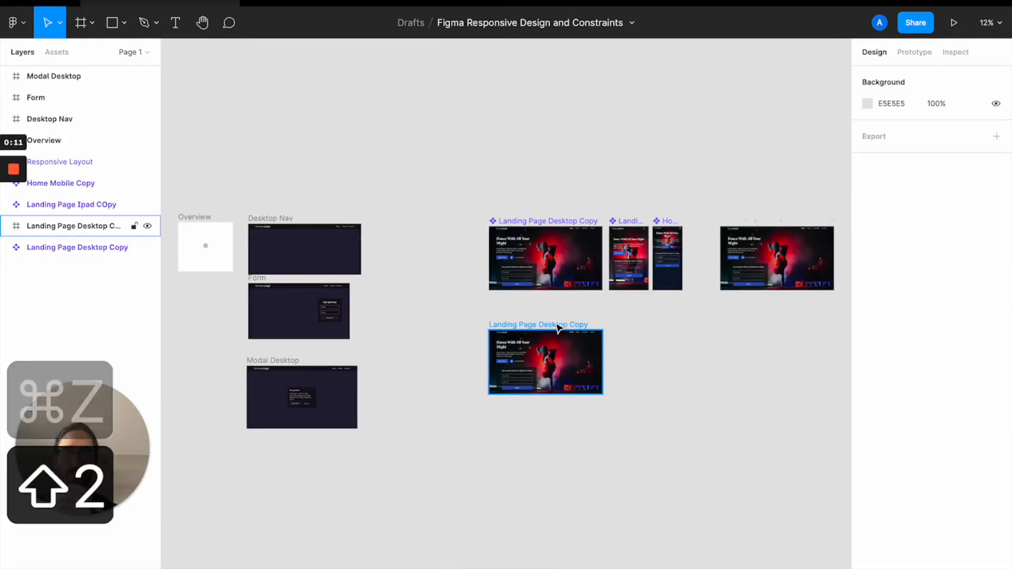
key("shift+2")
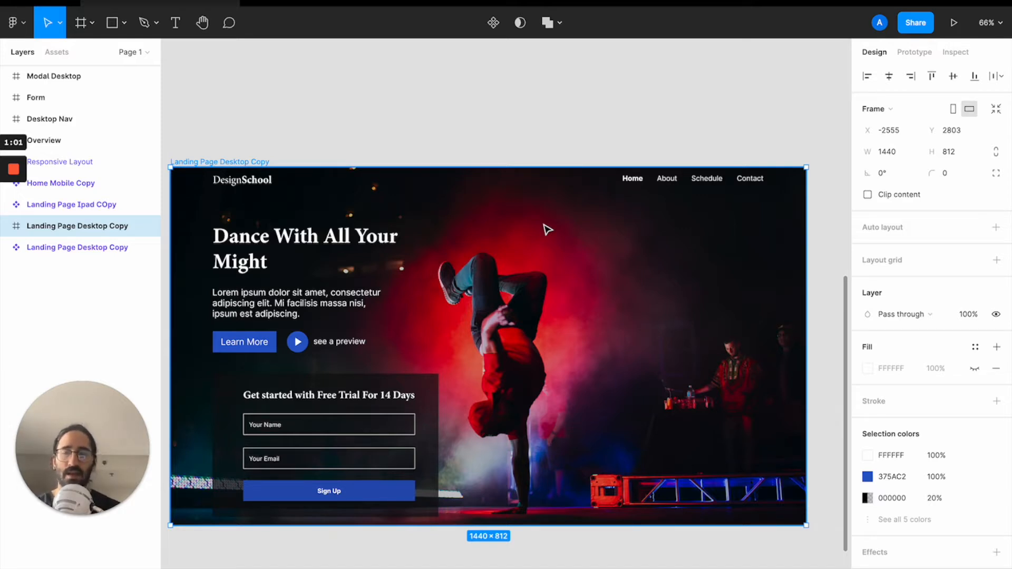
- Inspect the Form frame's constraints inside the landing page, and reselect the whole Landing Page Desktop Copy frame
double_click(347, 386)
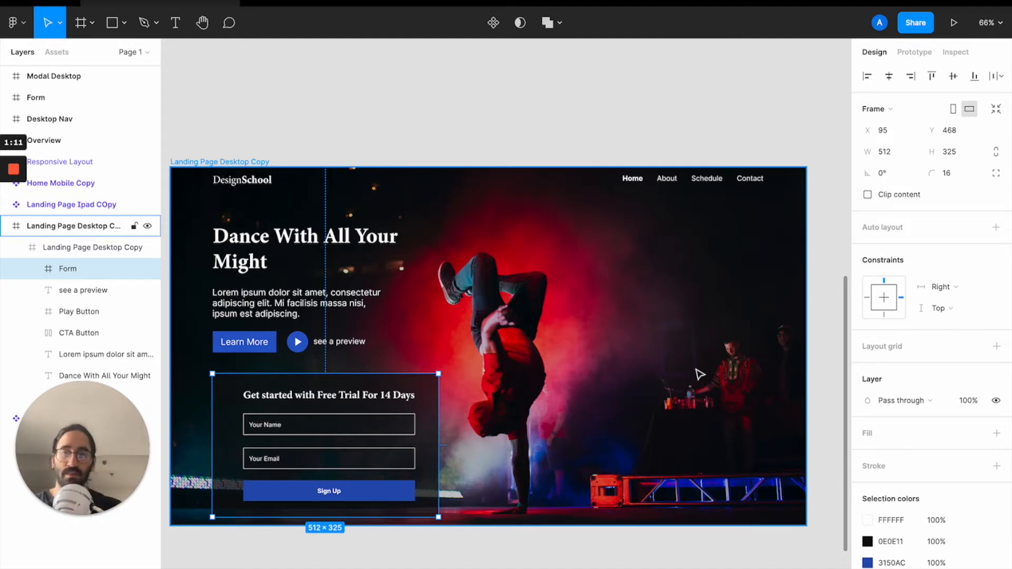
left_click(659, 128)
scroll(659, 129, "left", 1)
scroll(660, 129, "left", 2)
left_click(289, 136)
scroll(359, 140, "down", 2)
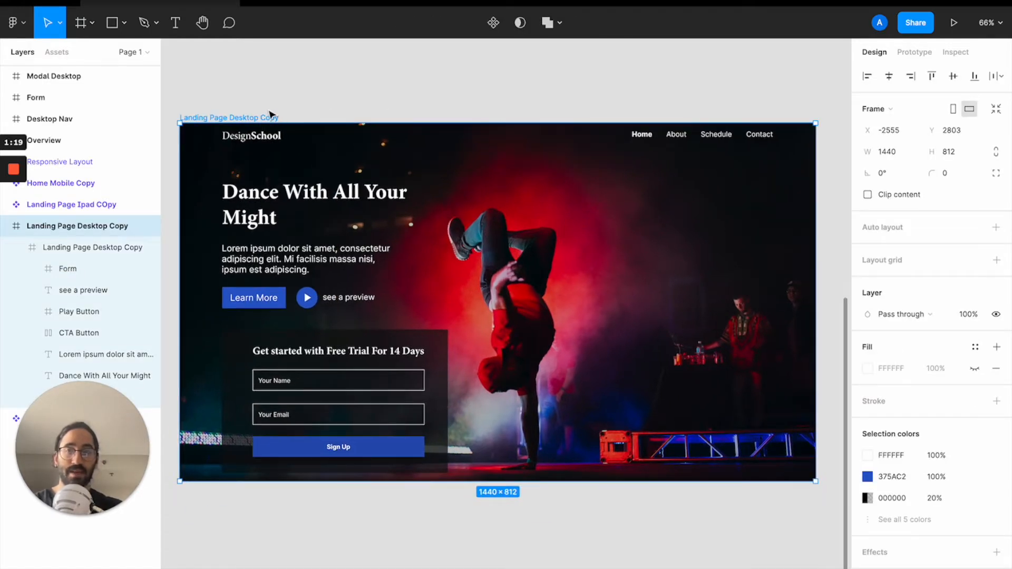
left_click(13, 169)
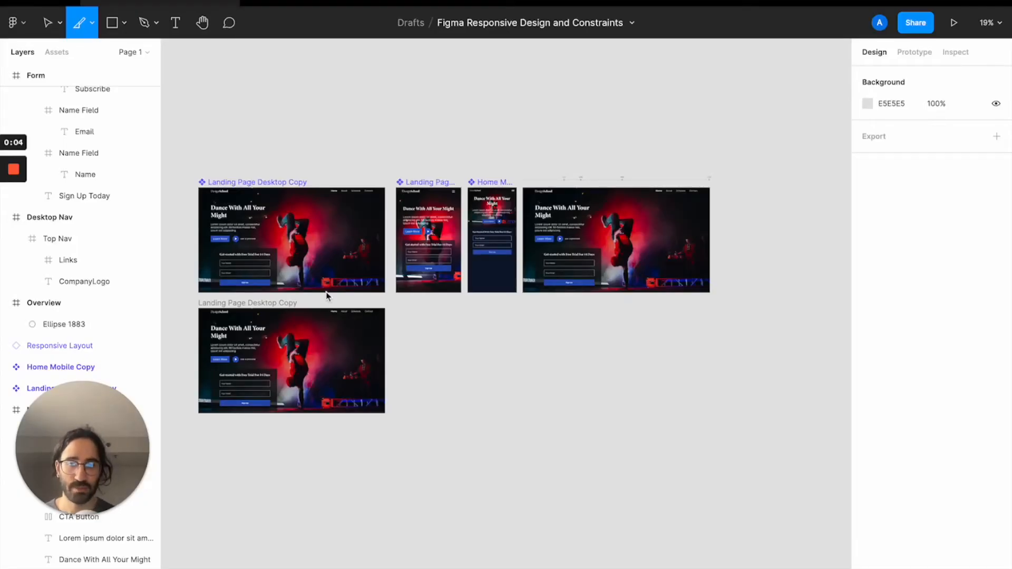
- Open the Community plugin browser from the design file
scroll(228, 125, "up", 10)
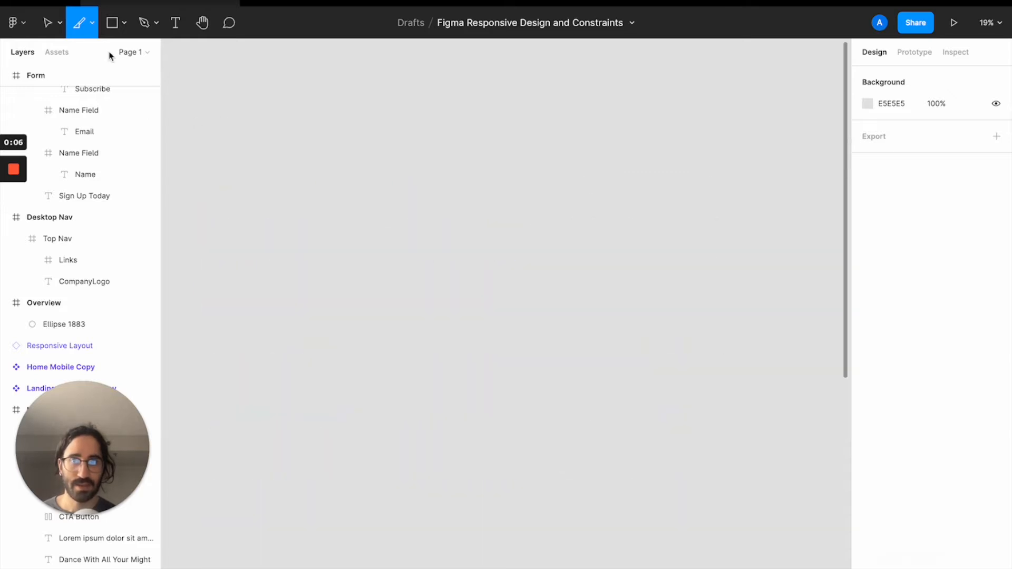
scroll(289, 202, "up", 10)
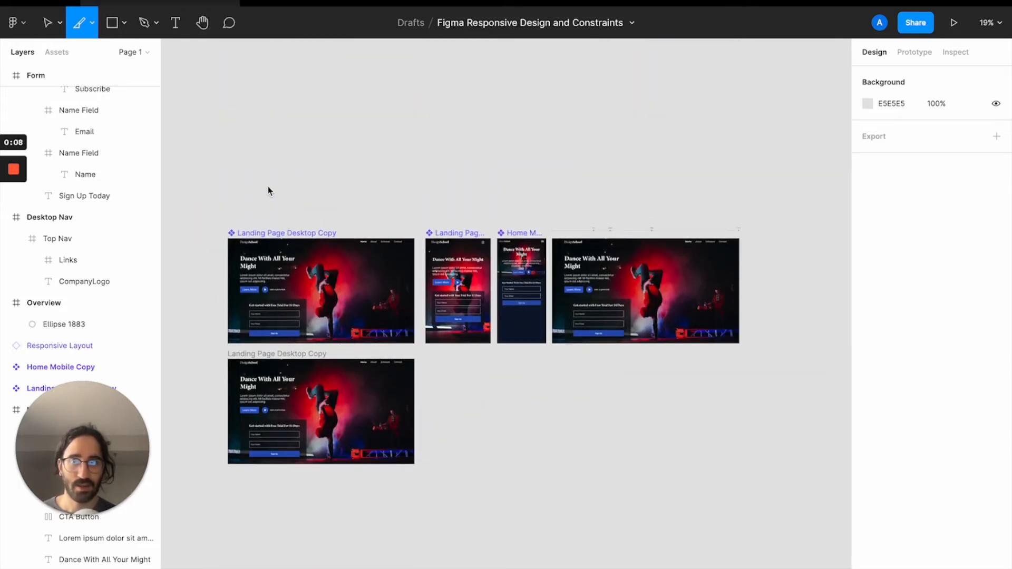
left_click(23, 23)
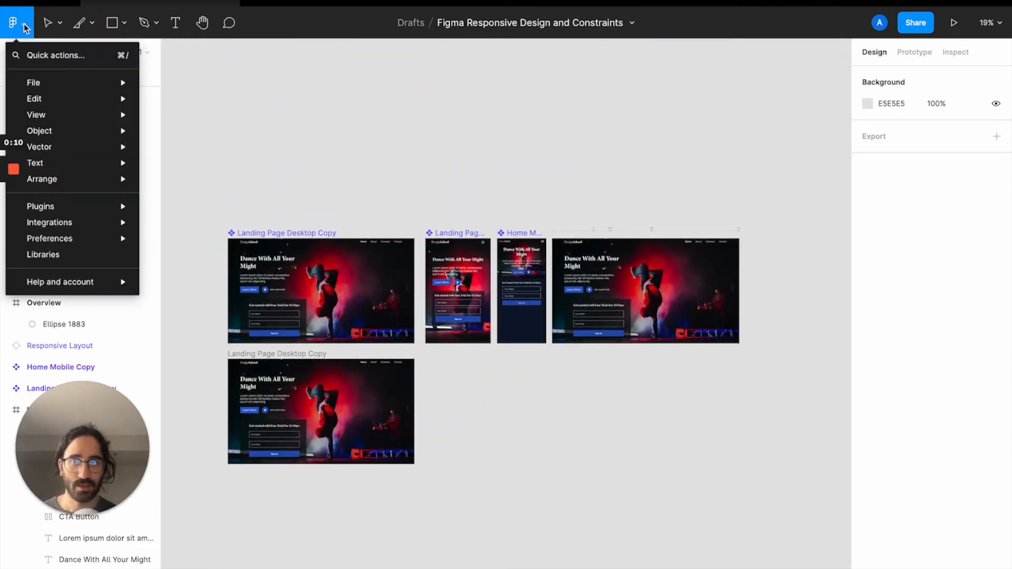
mouse_move(88, 211)
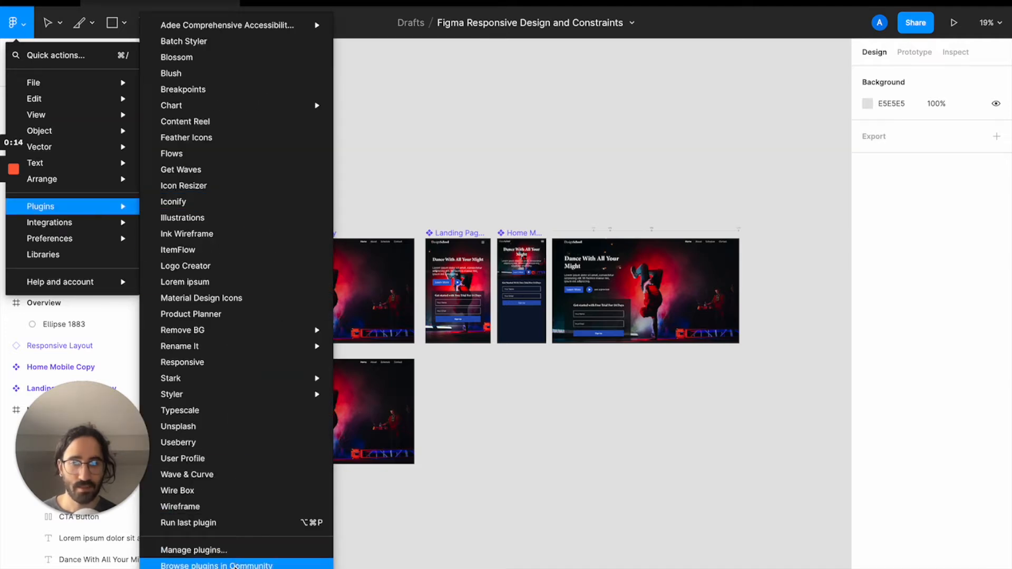
left_click(234, 566)
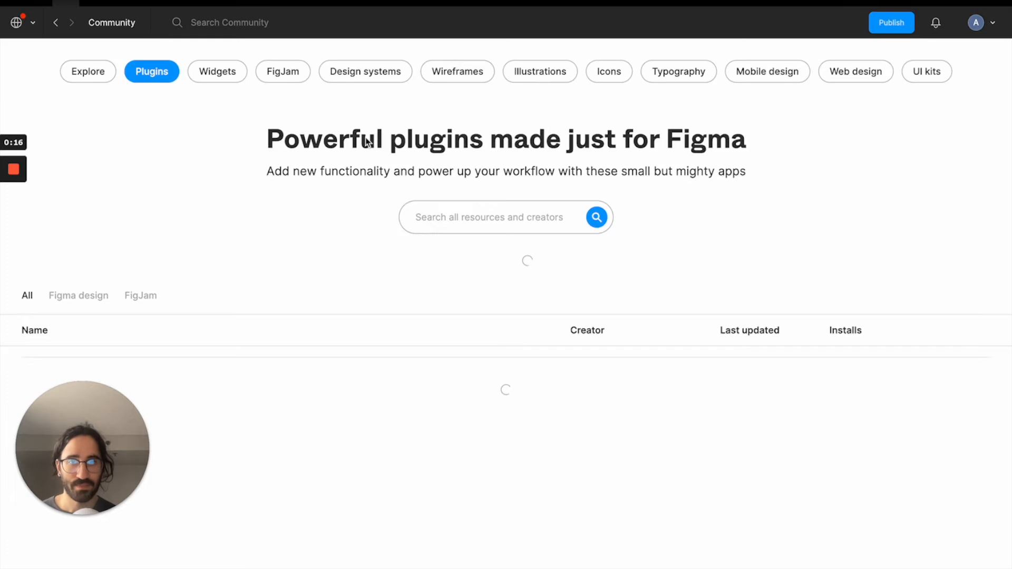
- Search the Community for "breakpoint" and view both the file and the plugin results
left_click(441, 218)
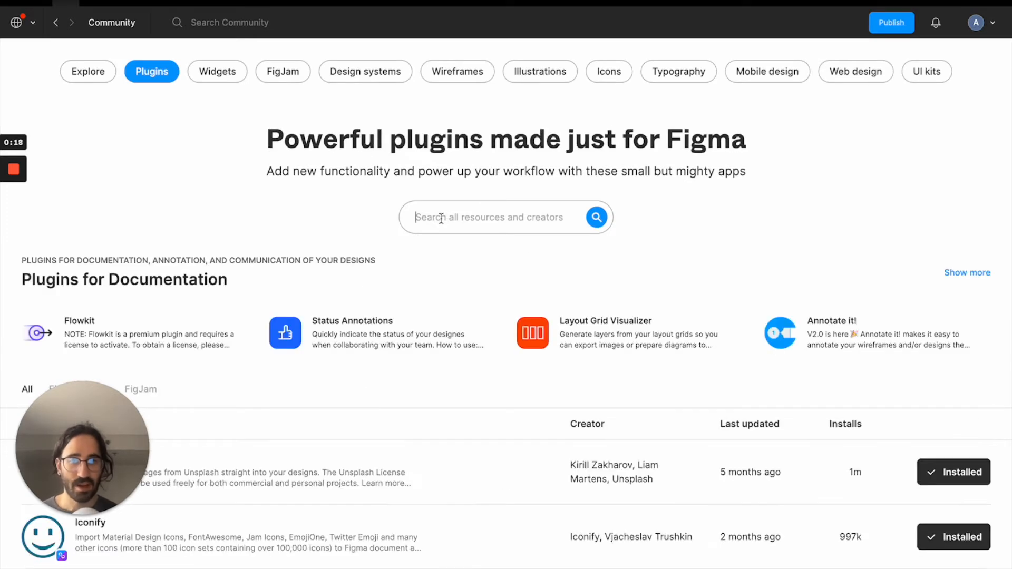
type("breakp")
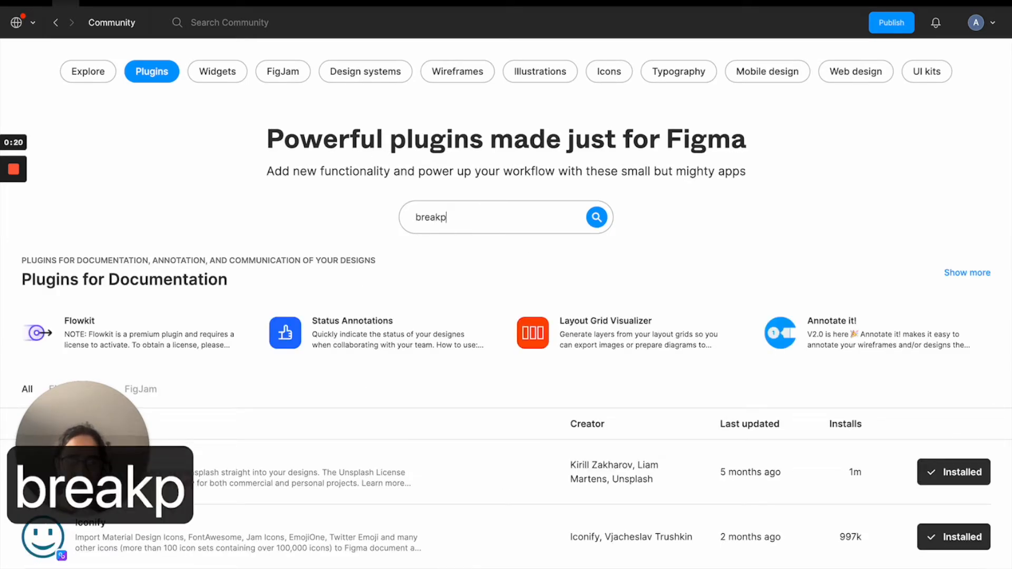
type("oint")
key("Return")
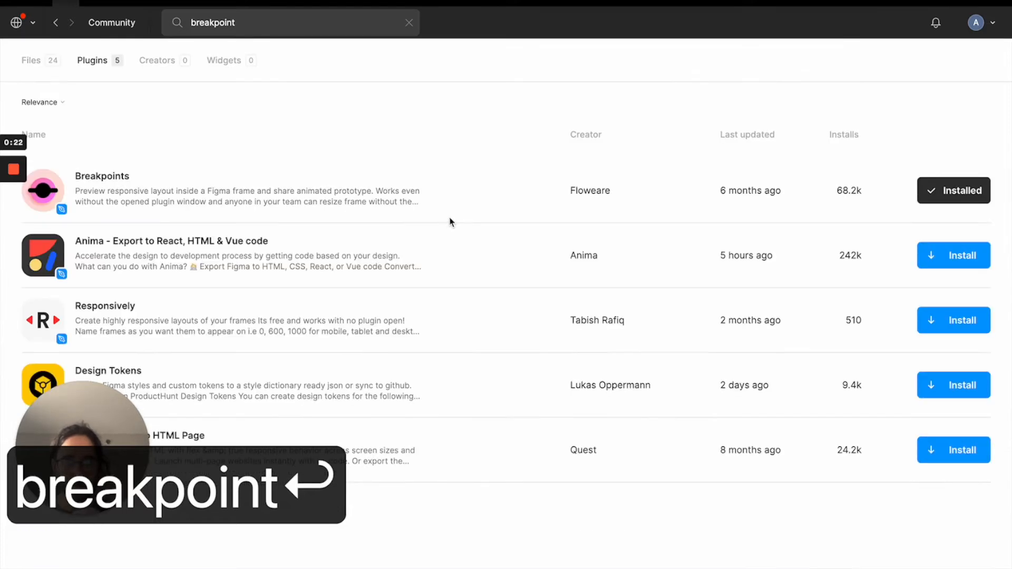
left_click(46, 62)
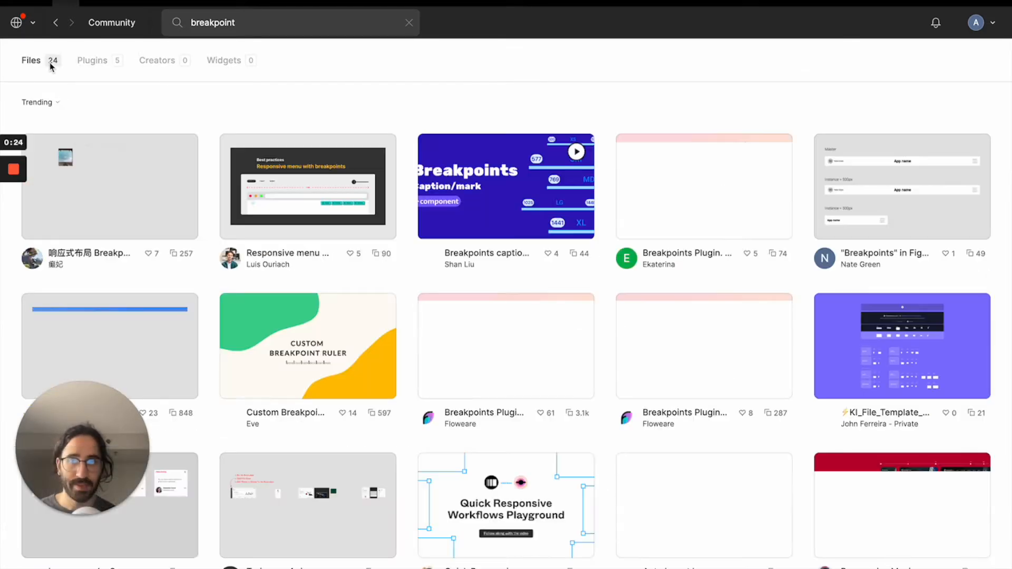
left_click(95, 62)
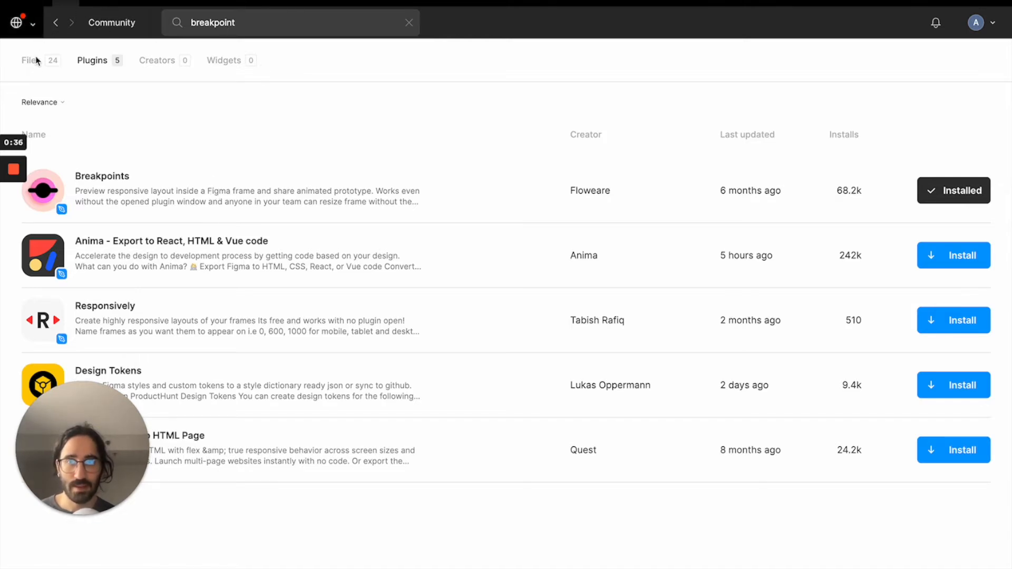
- Return to the Figma Responsive Design and Constraints file and switch to the Move tool
left_click(38, 30)
left_click(44, 85)
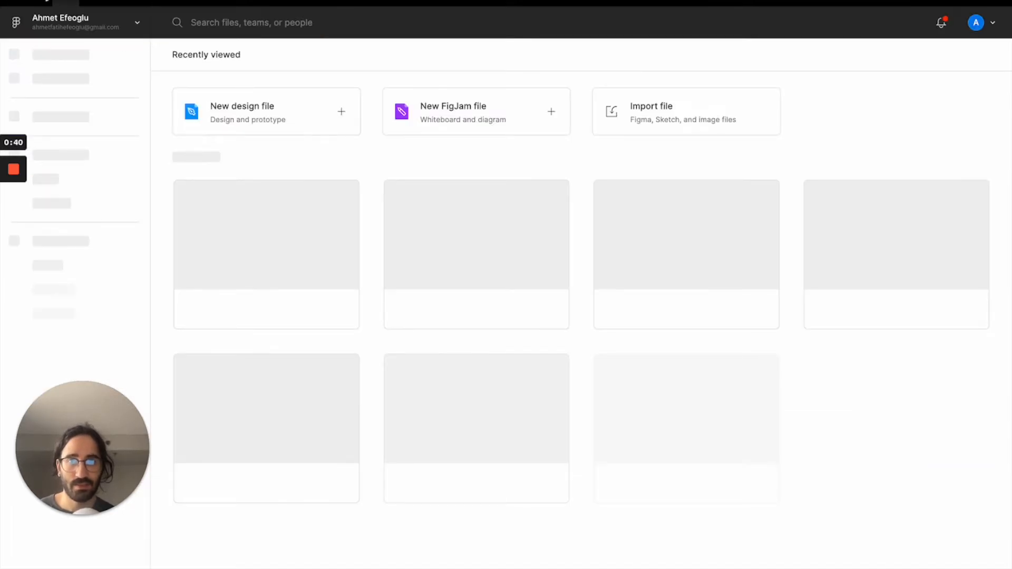
left_click(187, 2)
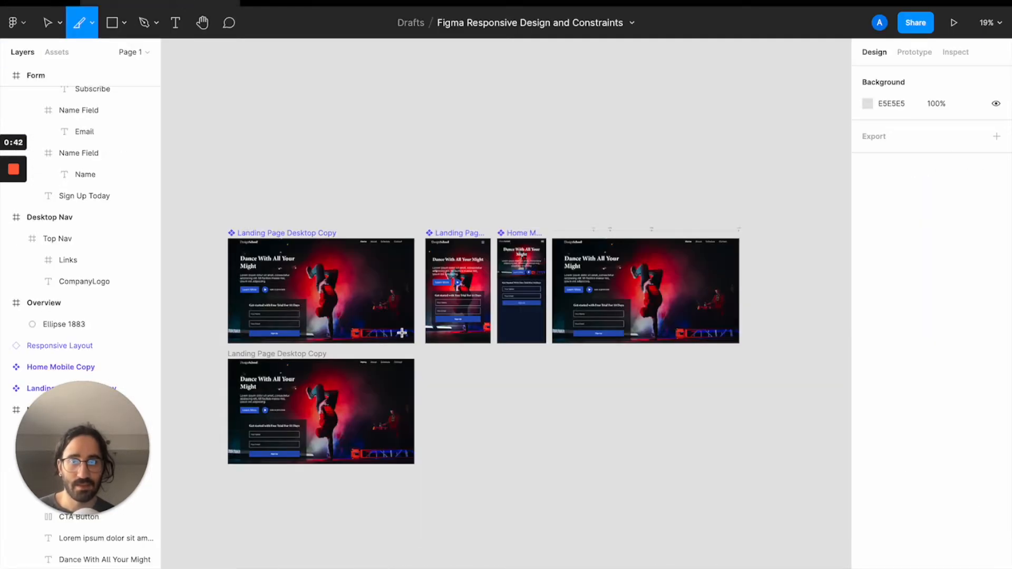
scroll(402, 332, "down", 5)
scroll(401, 332, "left", 5)
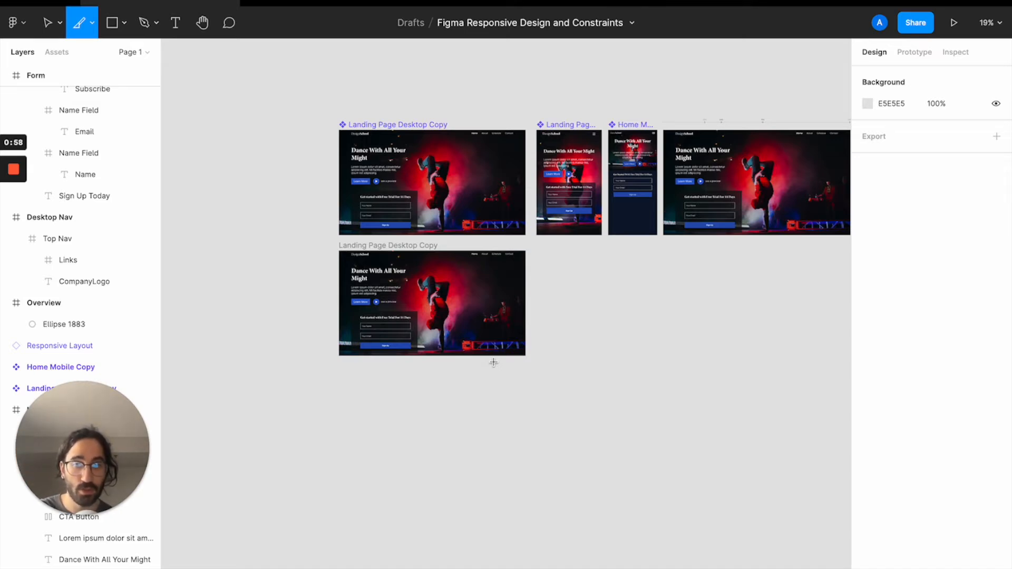
left_click(47, 23)
left_click(427, 319)
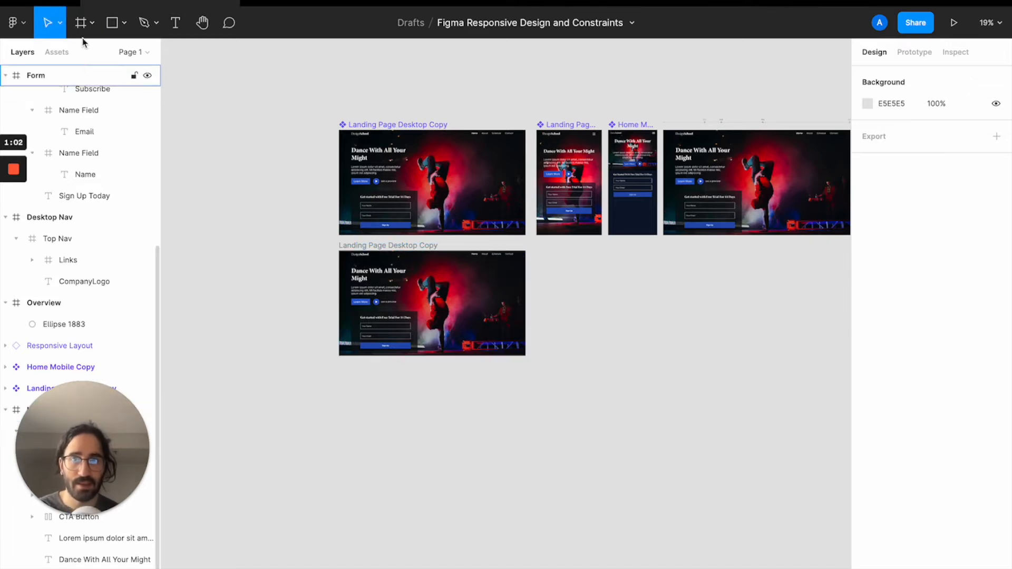
left_click(419, 256)
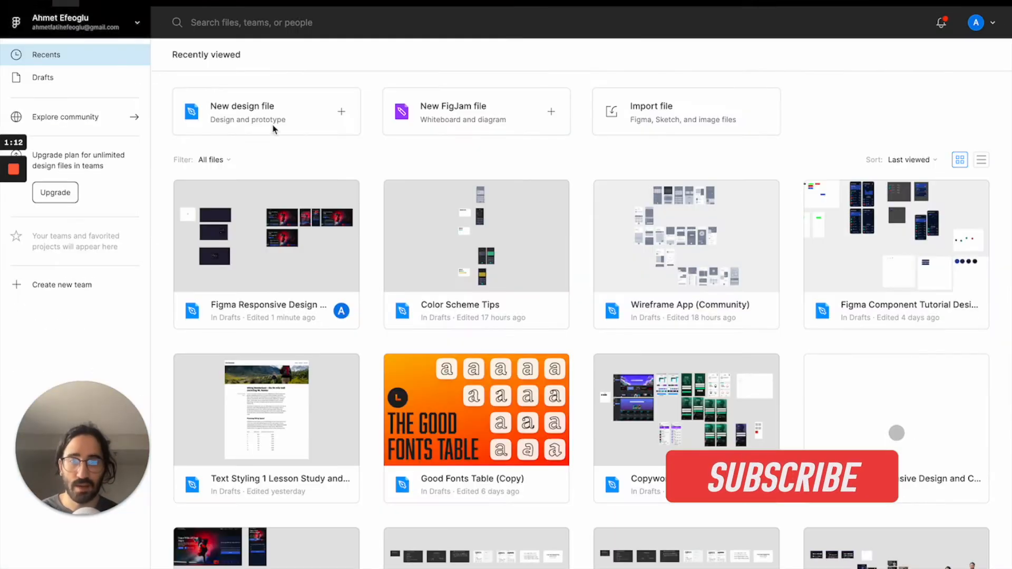
- Open the UI mobile app / by Omega (Community) file from the recently viewed files
scroll(346, 216, "down", 8)
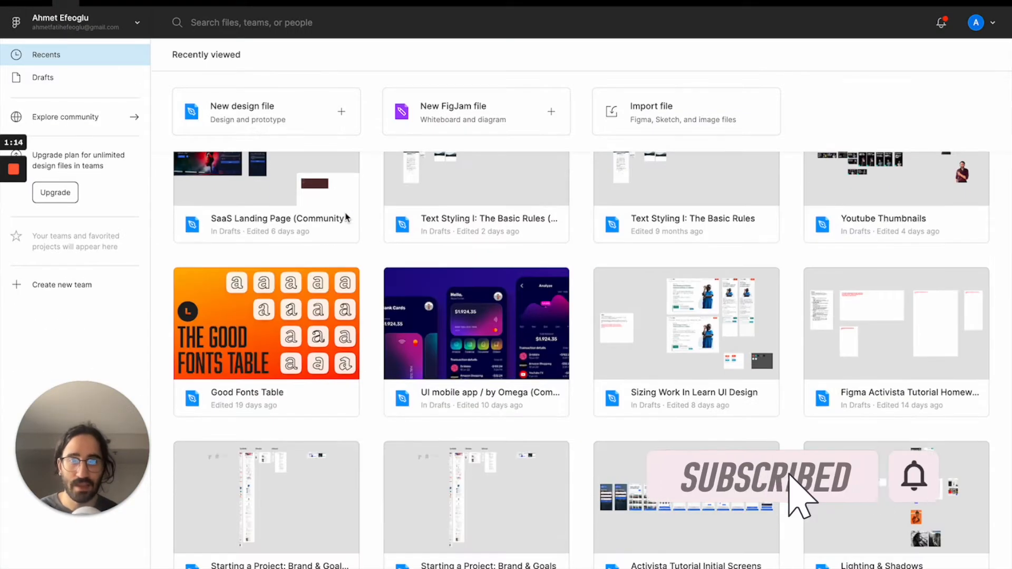
scroll(347, 217, "up", 1)
scroll(346, 217, "down", 1)
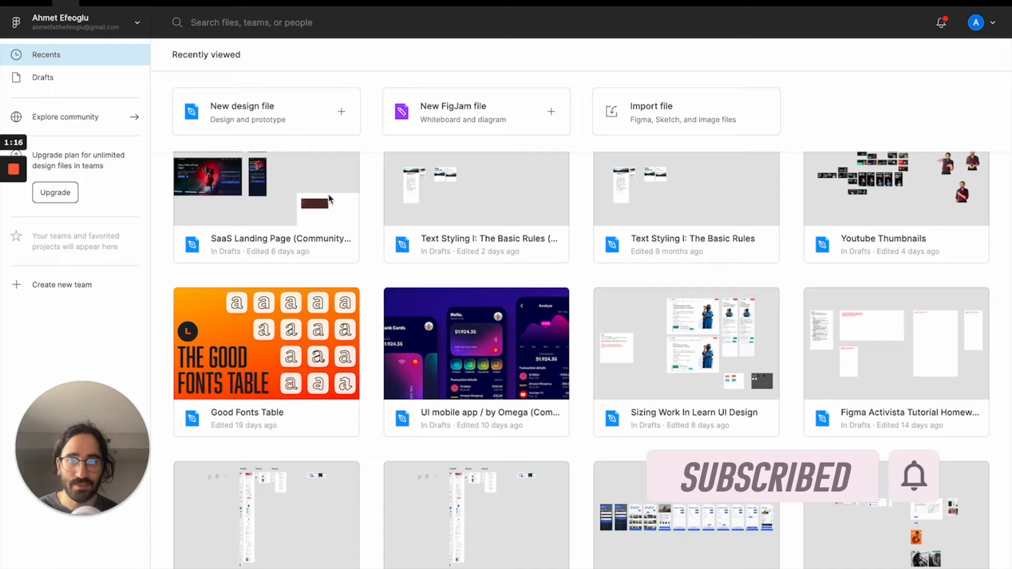
scroll(554, 379, "down", 1)
left_click(514, 358)
left_click(515, 355)
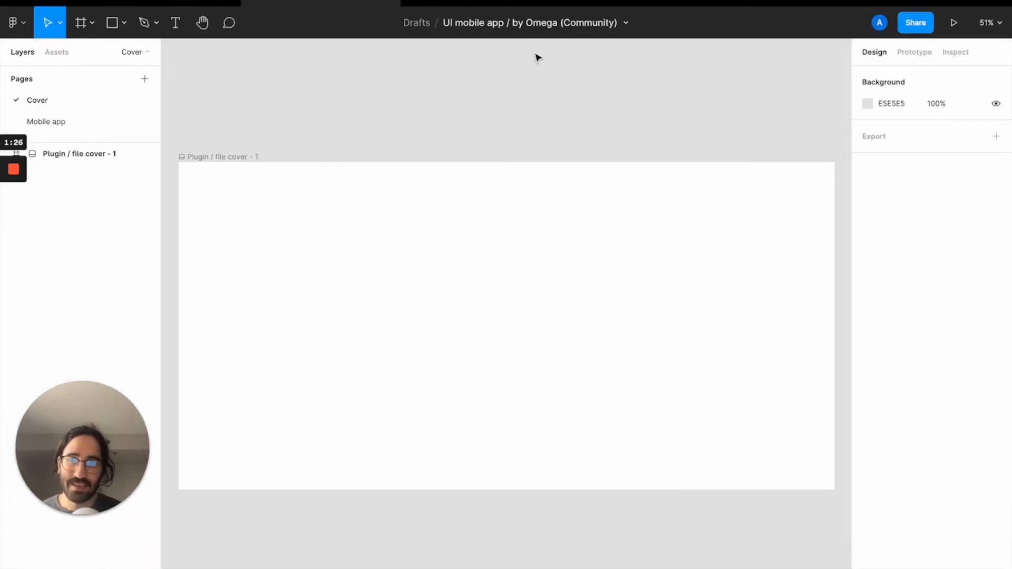
- Show the Mobile app page and inspect the Home frame's properties
scroll(537, 57, "down", 5)
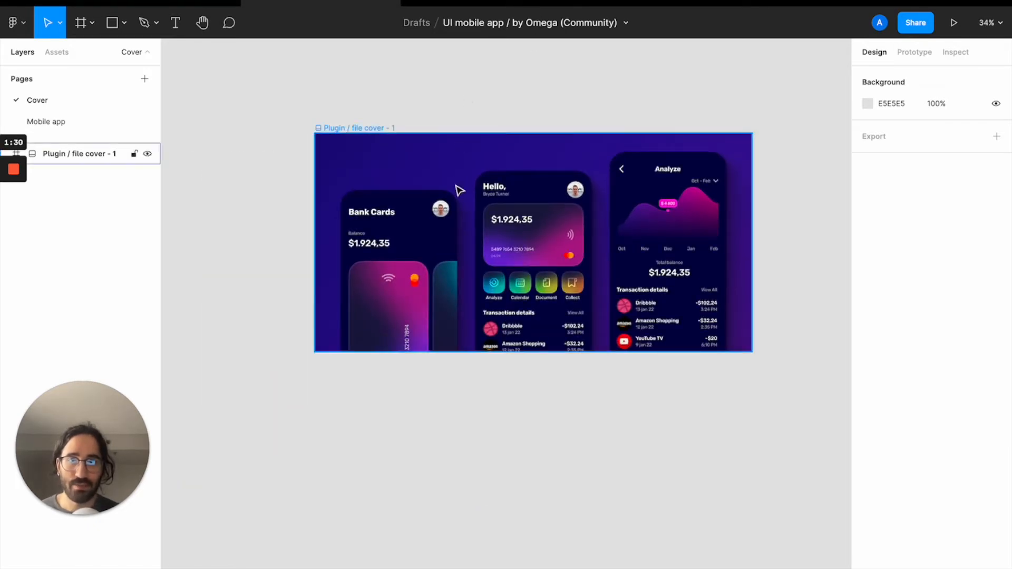
left_click(63, 126)
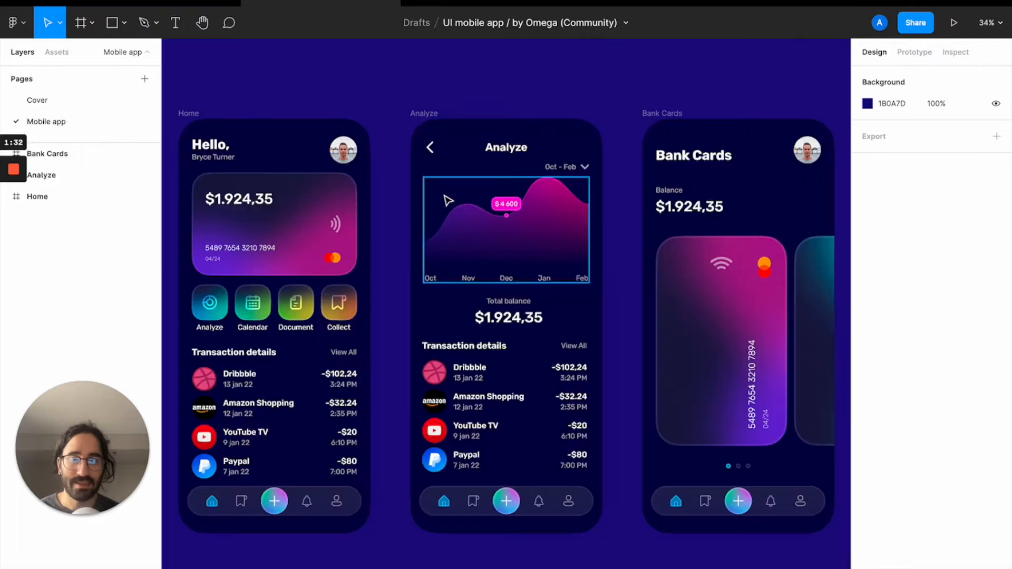
left_click(310, 138)
left_click(296, 122)
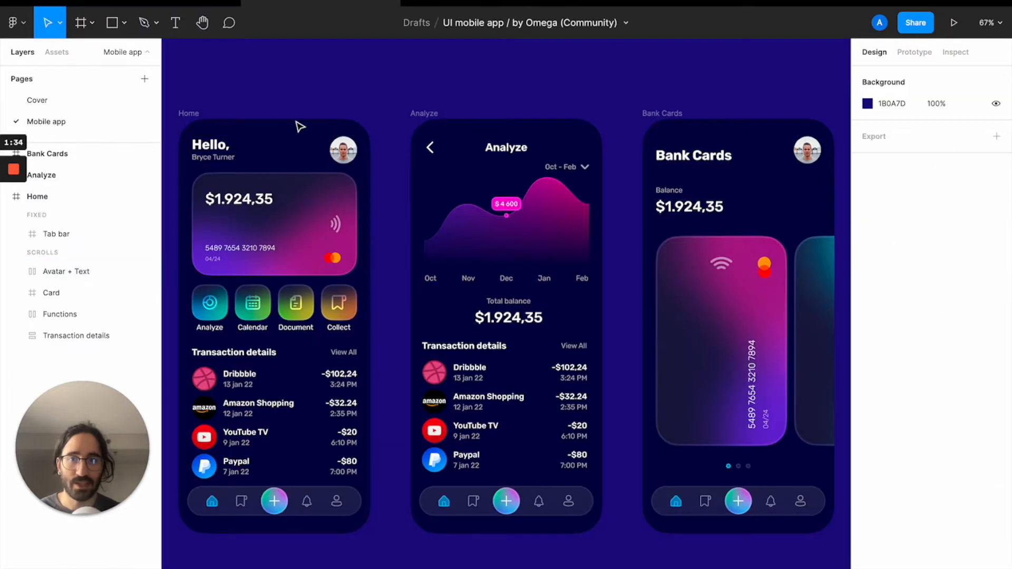
left_click(187, 113)
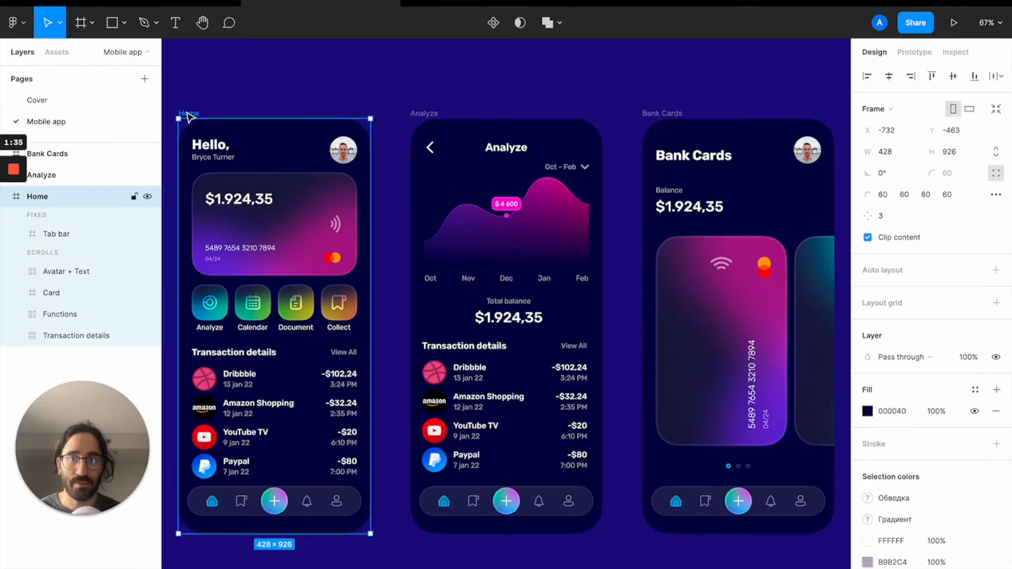
left_click(390, 64)
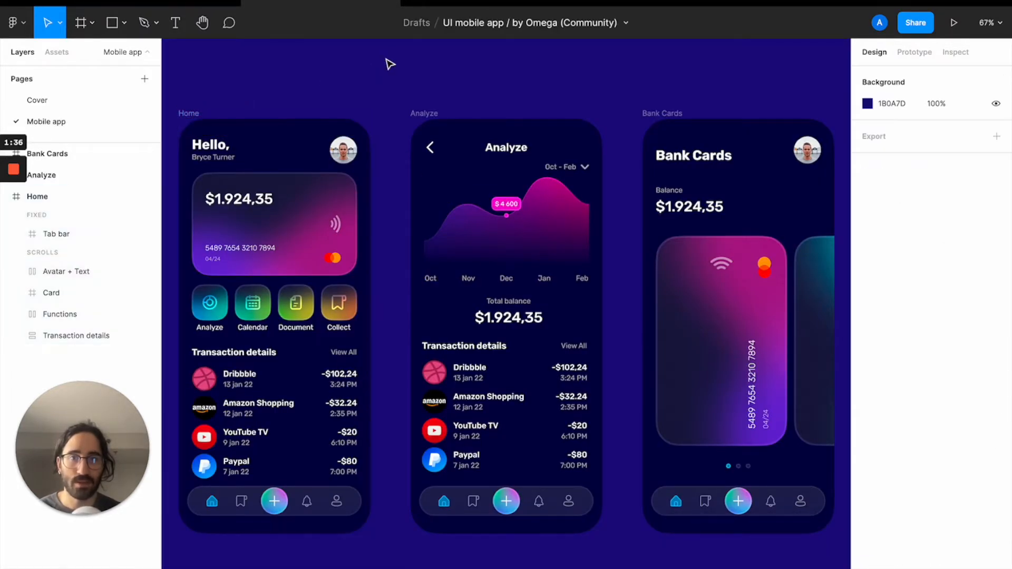
- Duplicate the UI mobile app / by Omega (Community) file
left_click(623, 24)
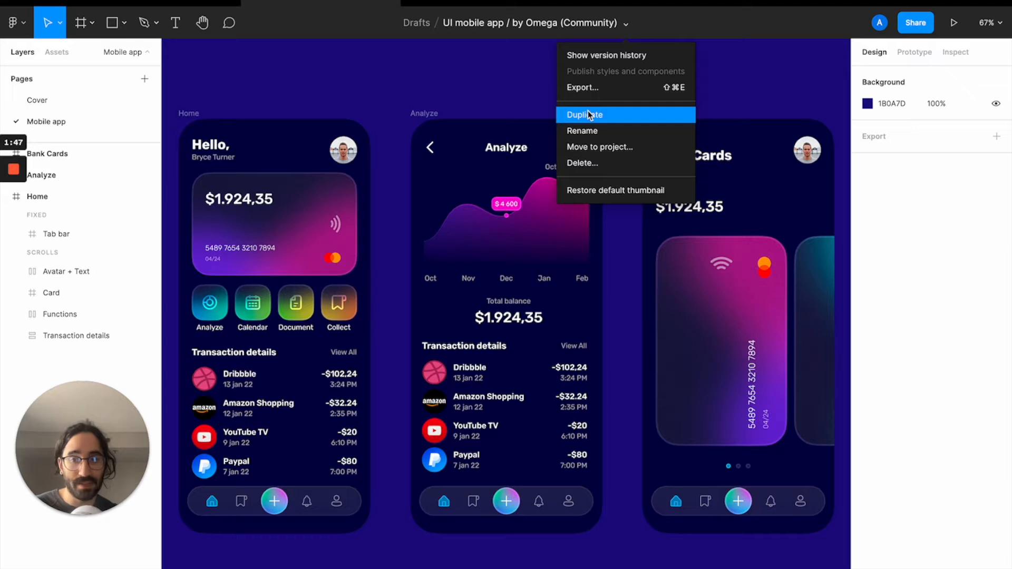
left_click(420, 66)
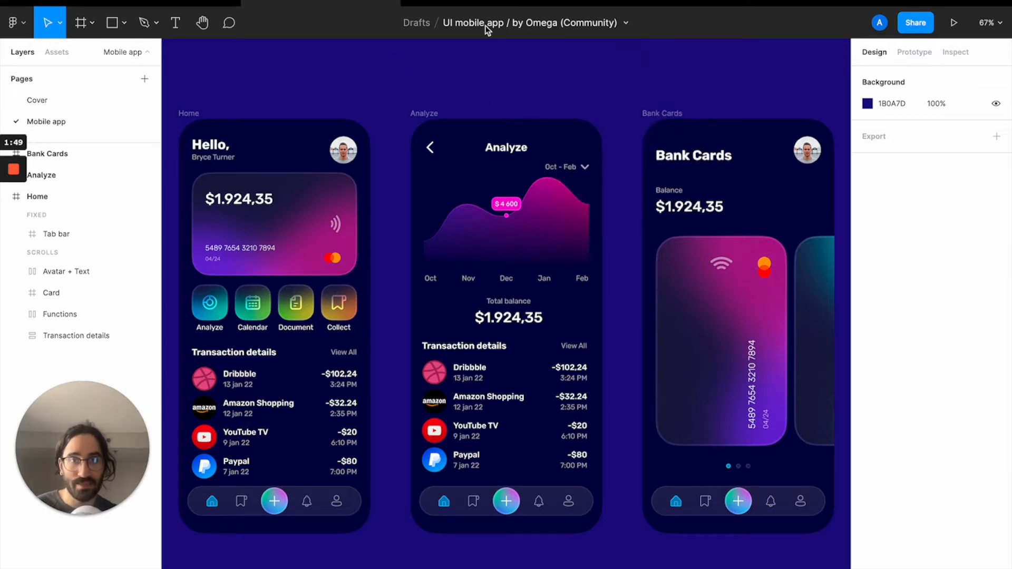
left_click(625, 23)
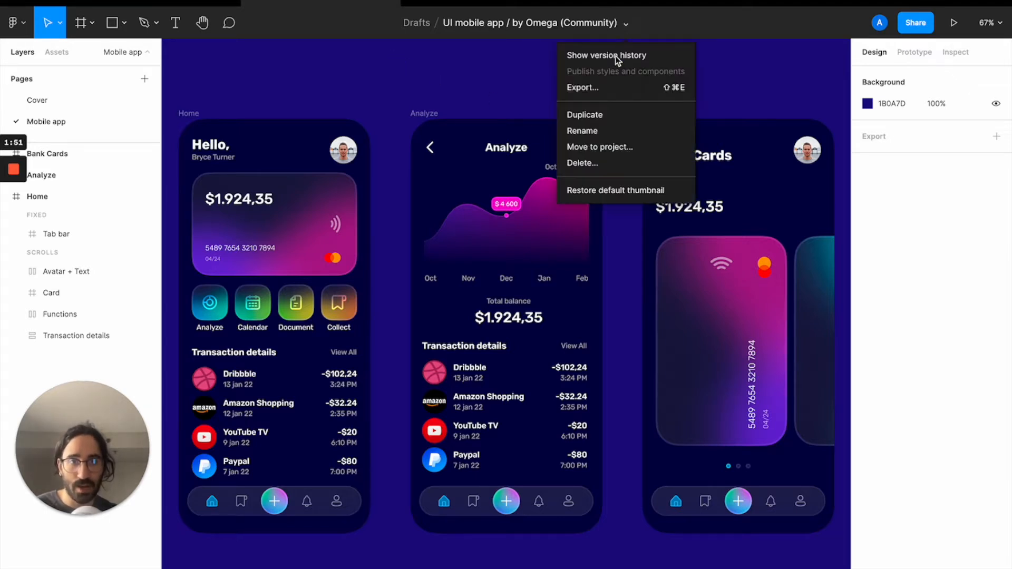
left_click(589, 113)
- Open the duplicated UI mobile app file from the recent files and show its Mobile app page
left_click(70, 3)
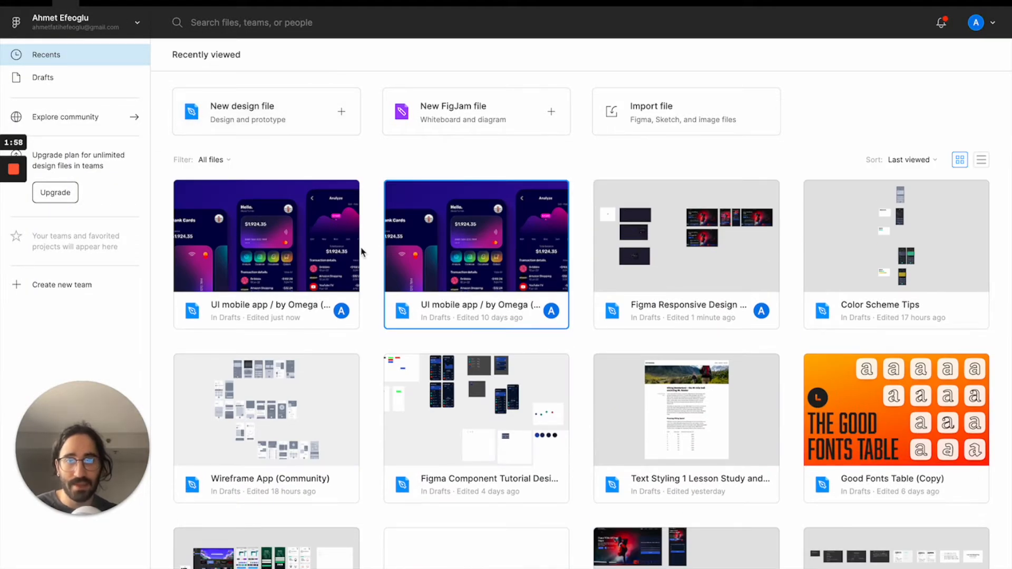
left_click(265, 244)
double_click(264, 244)
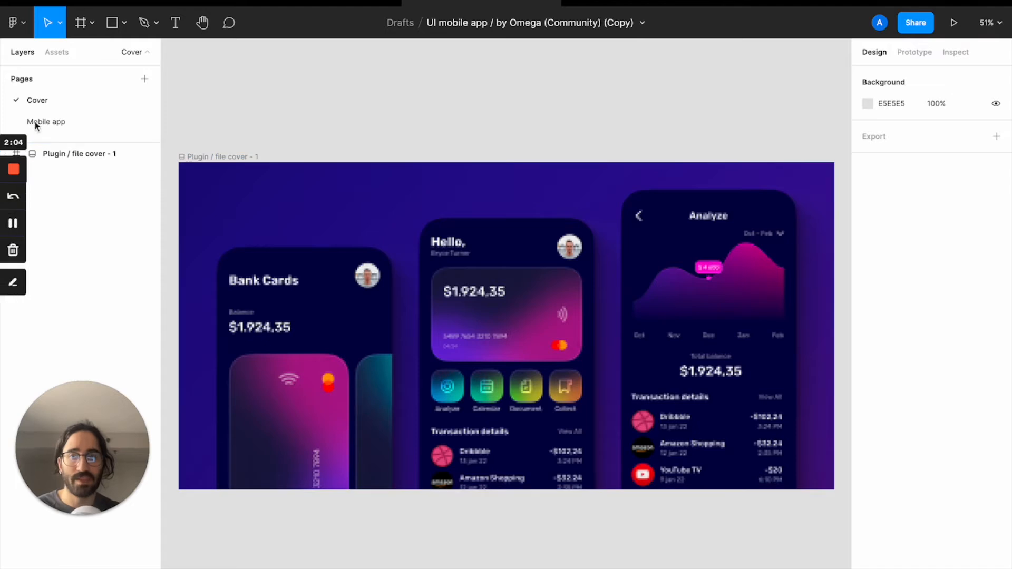
left_click(46, 121)
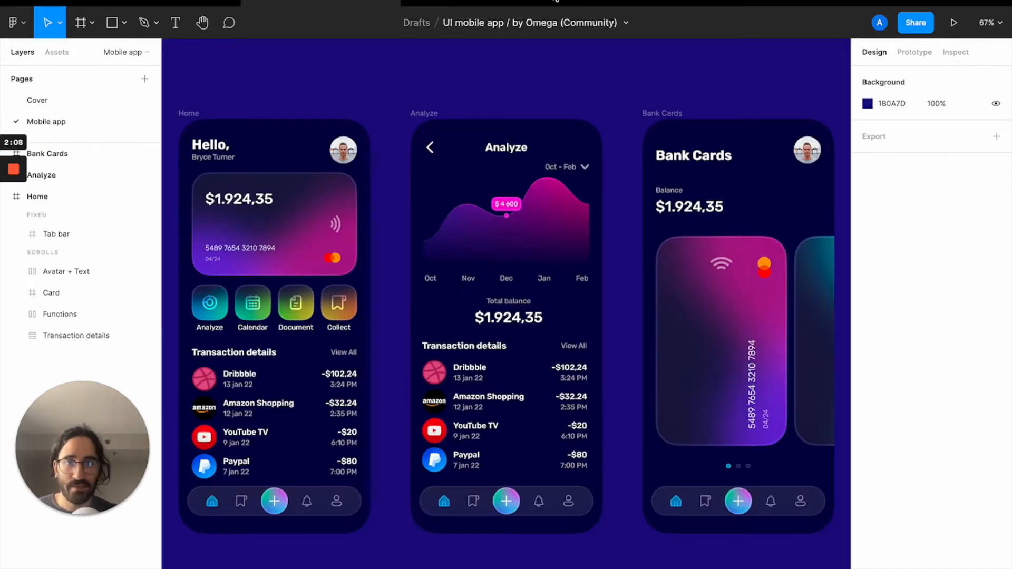
- Switch to the Figma Responsive Design and Constraints file and select the lower Landing Page Desktop Copy frame
left_click(393, 3)
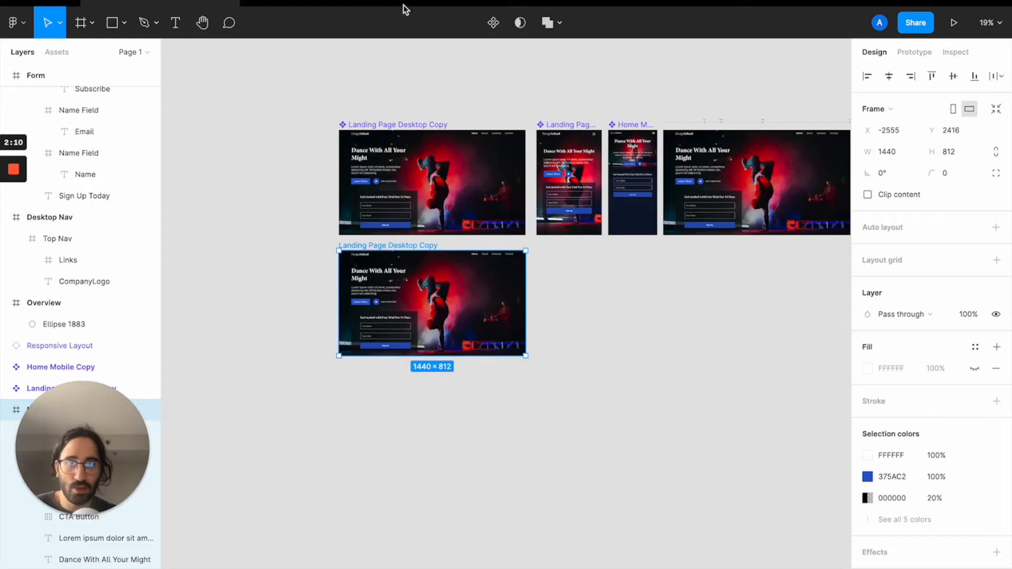
left_click(601, 323)
left_click(392, 249)
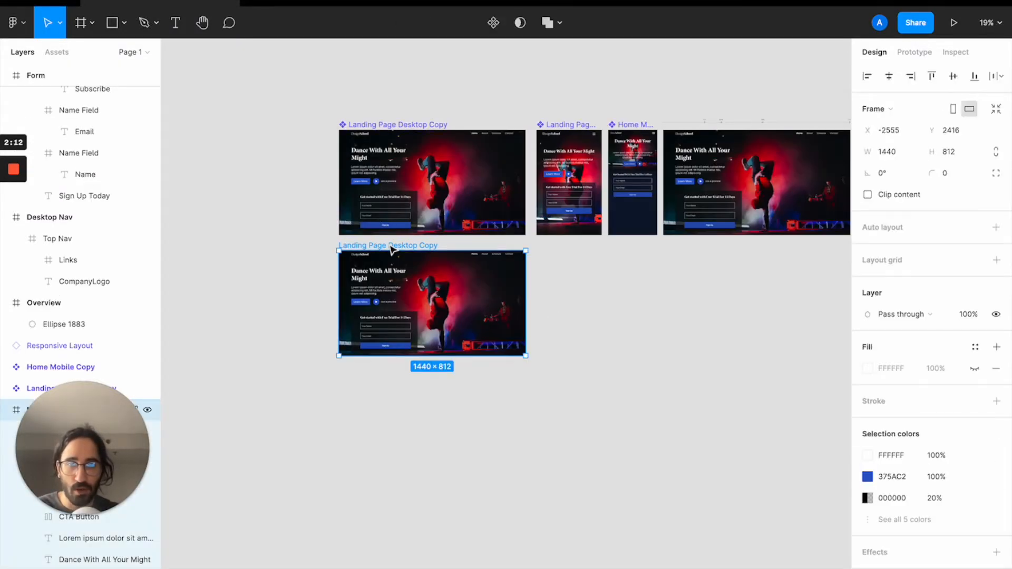
scroll(393, 248, "up", 5)
scroll(402, 256, "down", 2)
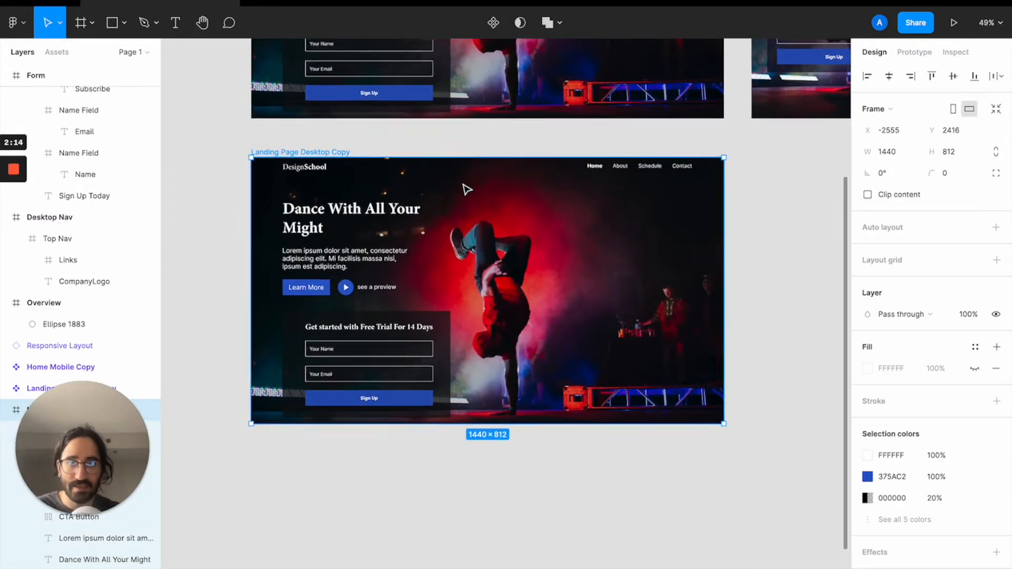
scroll(466, 189, "down", 2)
left_click(461, 228)
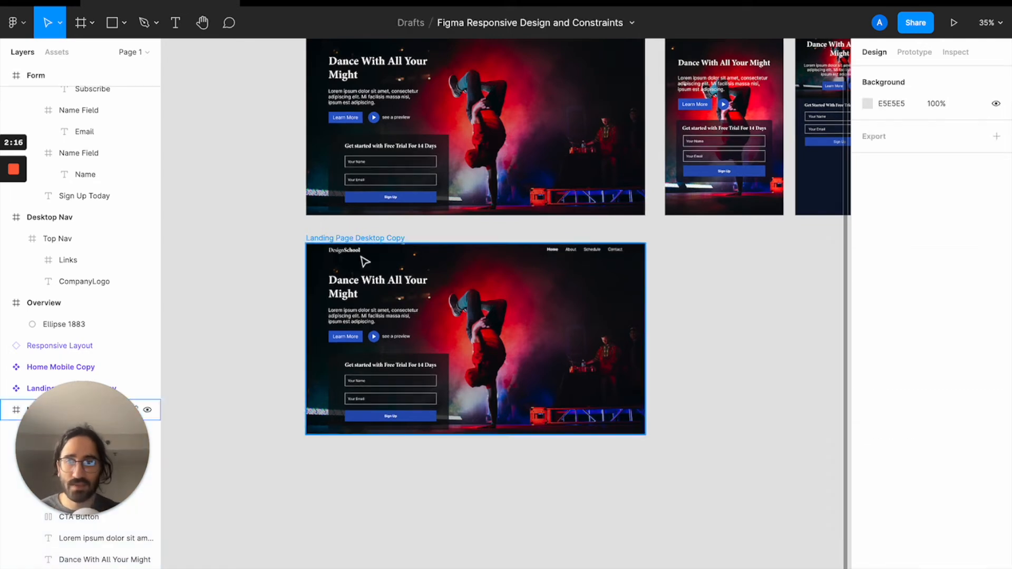
left_click(378, 242)
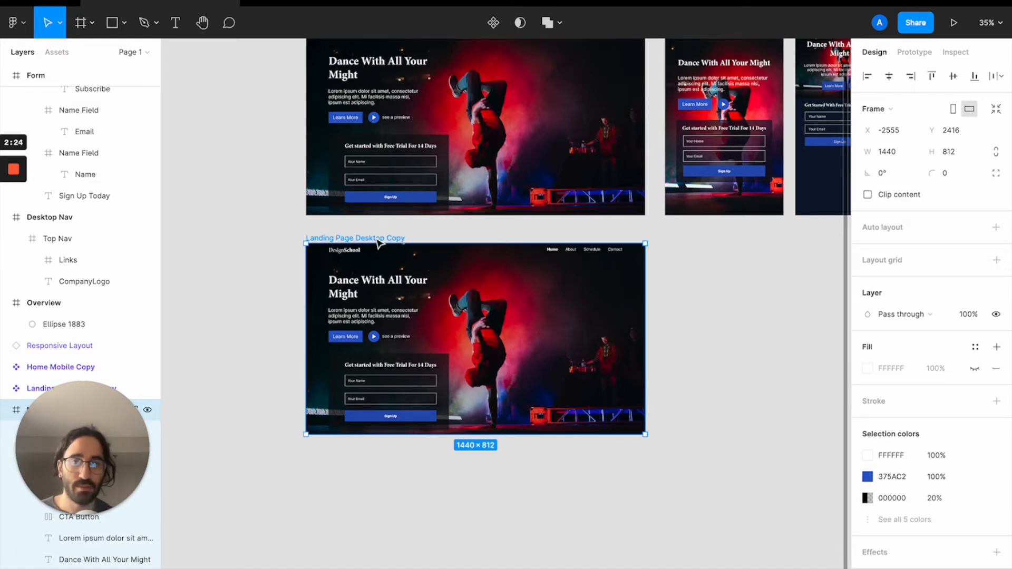
- Duplicate the lower Landing Page Desktop Copy frame beside the original and rename the copy Tablet Design
scroll(449, 260, "up", 2)
scroll(450, 260, "right", 2)
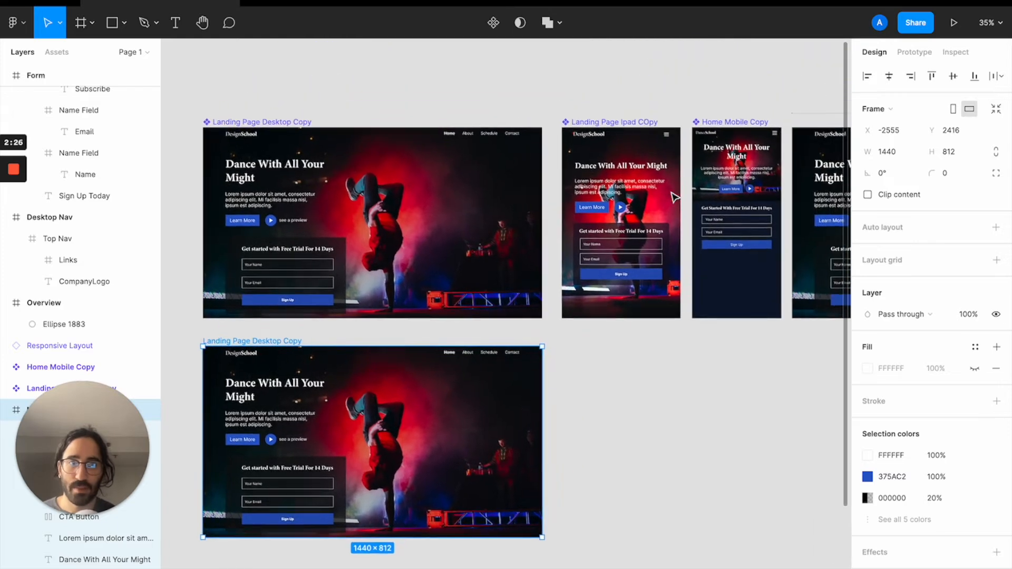
scroll(674, 197, "right", 9)
scroll(674, 197, "down", 5)
scroll(674, 197, "left", 2)
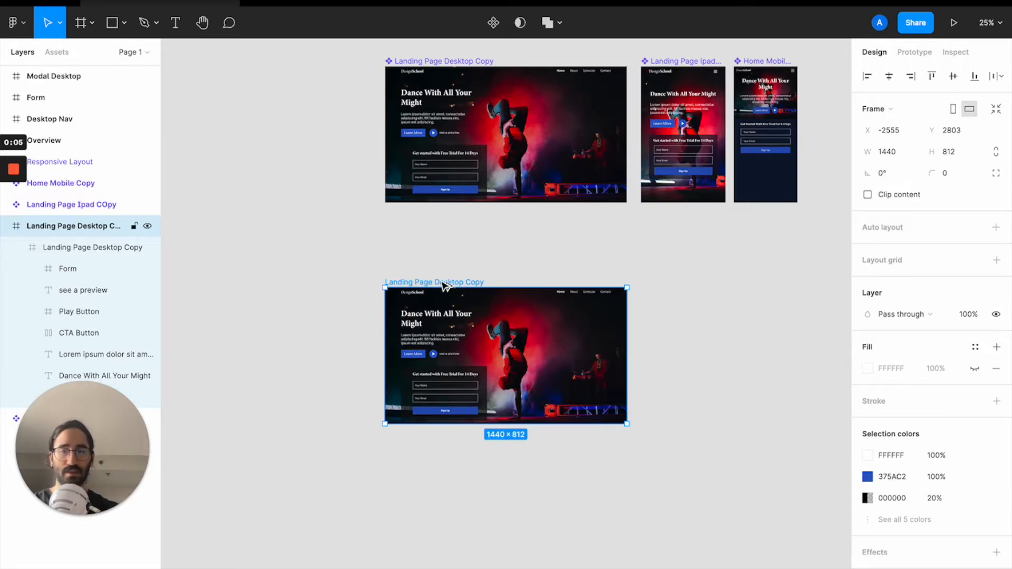
left_click_drag(444, 285, 714, 284, "alt")
key("BackSpace")
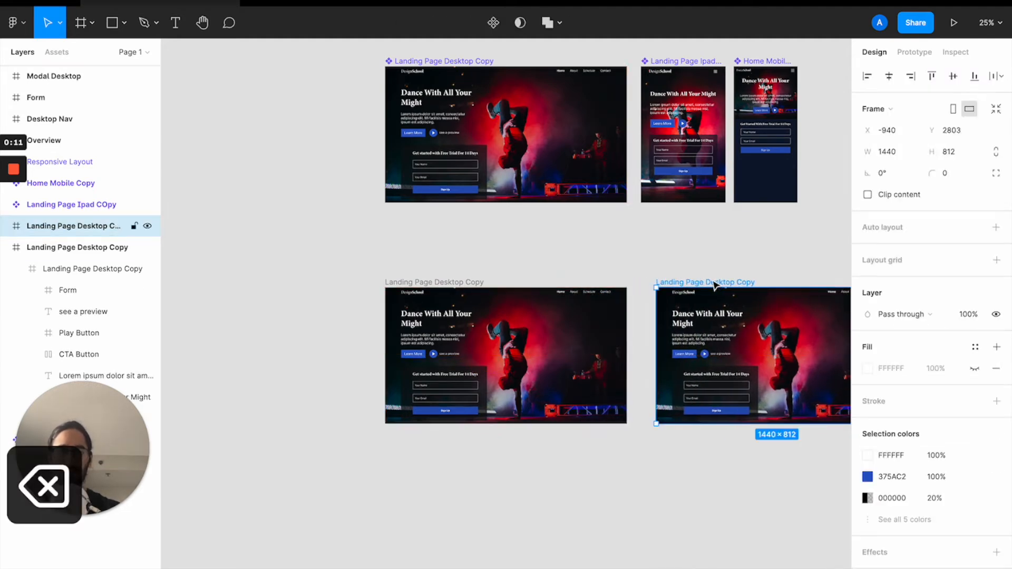
double_click(714, 284)
type("Table")
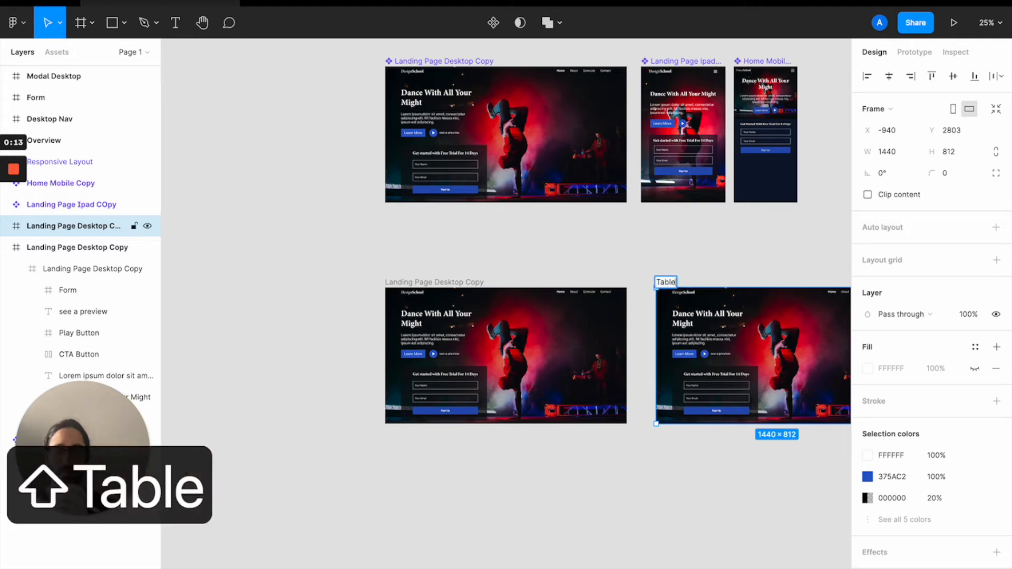
type("t Design")
key("Return")
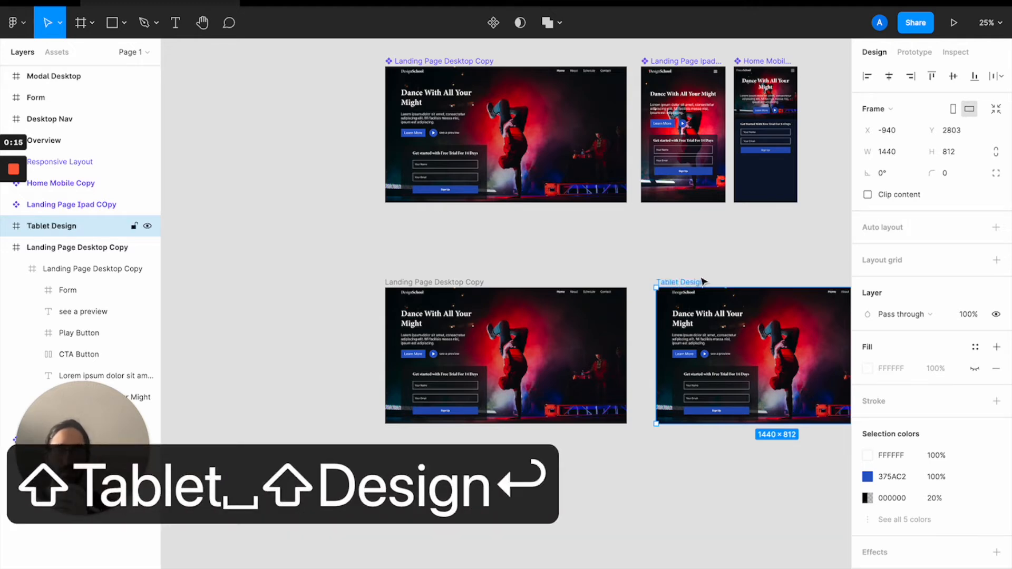
- Move the Tablet Design frame closer to the desktop frame, to X -1052
left_click_drag(702, 281, 687, 283)
key("shift+2")
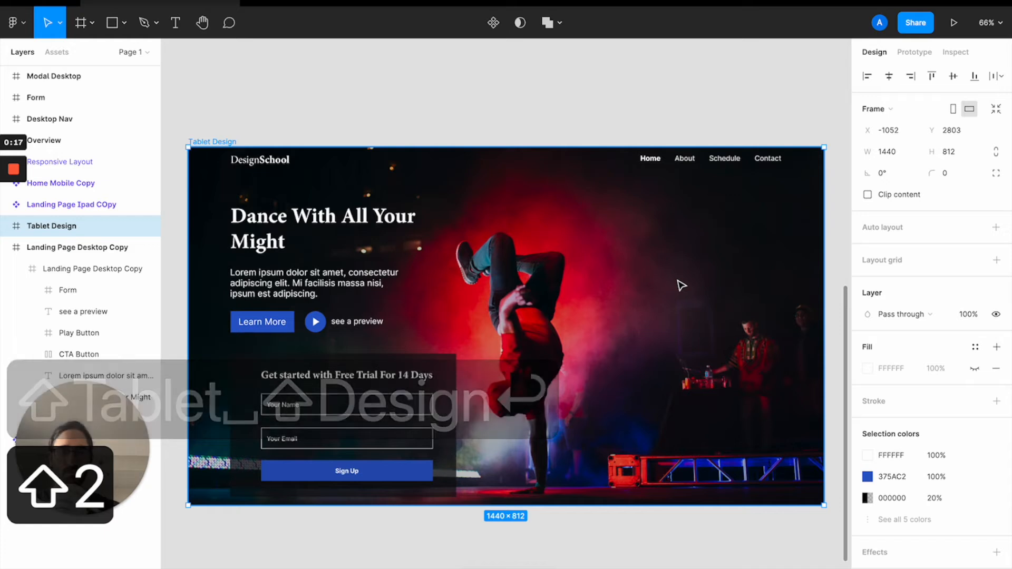
scroll(680, 286, "up", 1)
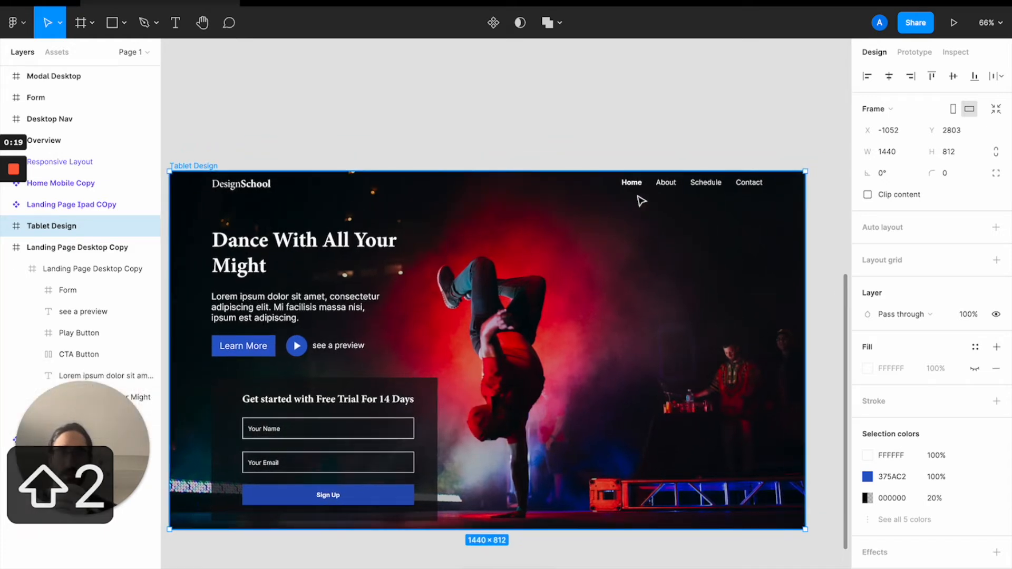
scroll(480, 185, "left", 2)
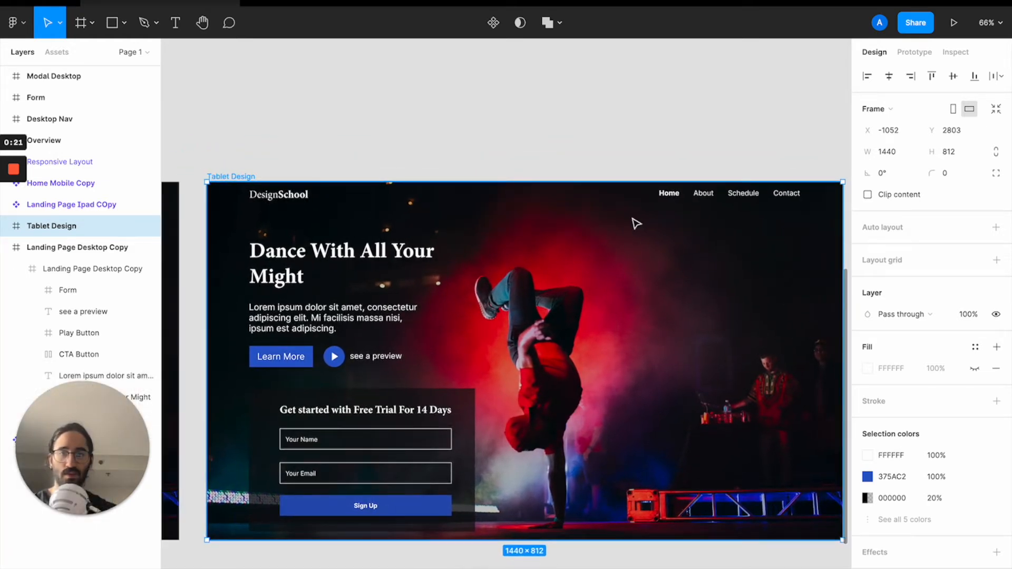
- Examine the Tablet Design's top navigation bar, its links group and the DesignSchool logo
left_click(486, 208)
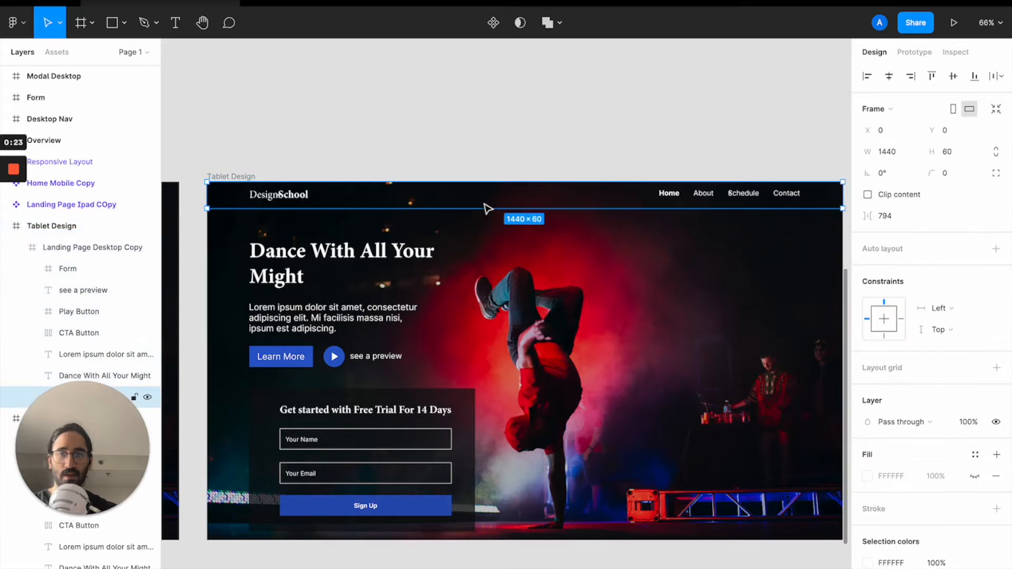
left_click(715, 196)
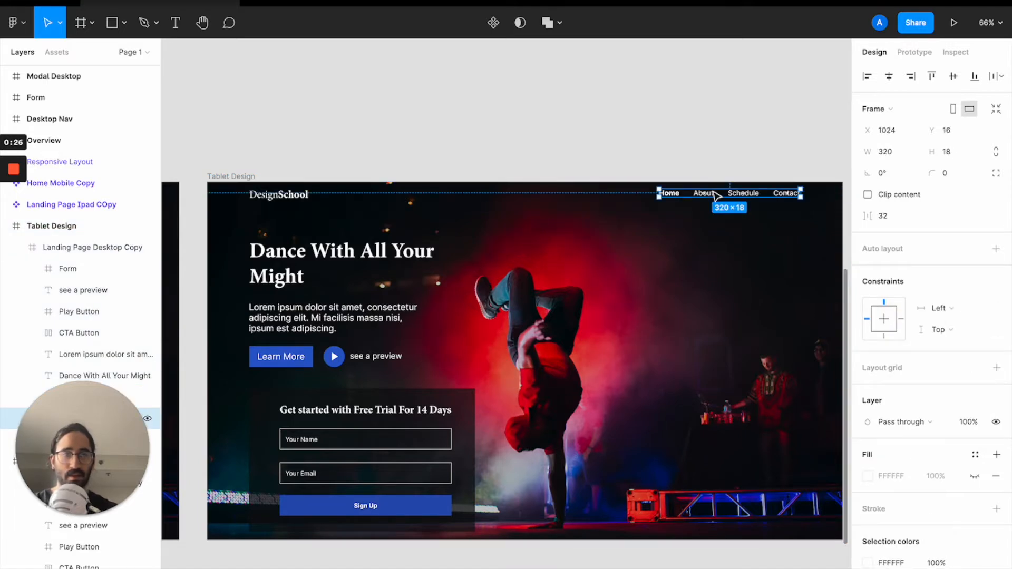
left_click(285, 195)
left_click(267, 158)
scroll(266, 158, "left", 10)
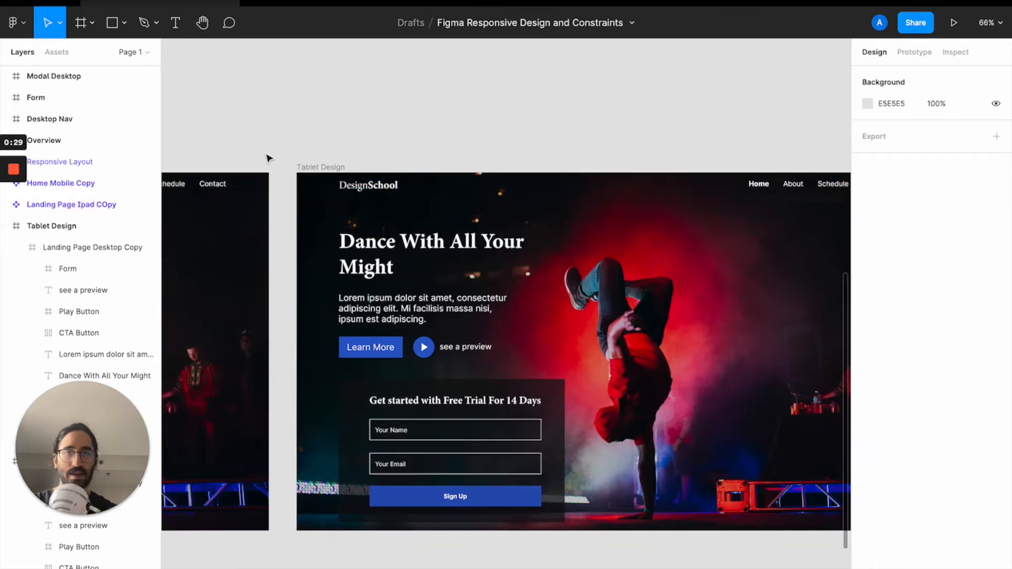
left_click(274, 166)
scroll(646, 165, "right", 3)
scroll(646, 165, "right", 8)
left_click(311, 144)
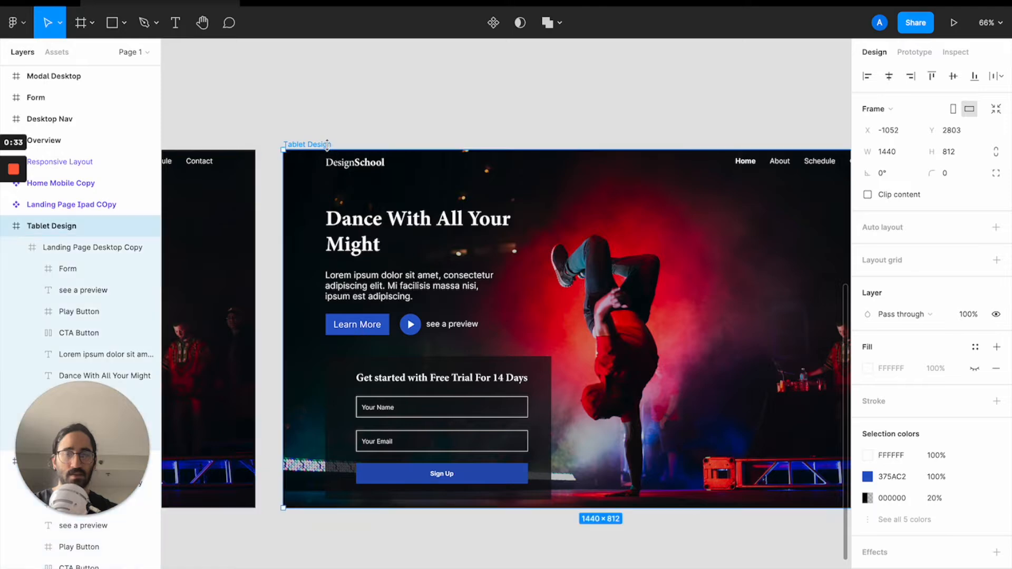
- Delete the Home, About, Schedule and Contact links group from the Tablet Design's top navigation
scroll(680, 152, "right", 4)
left_click(650, 159)
left_click(651, 162)
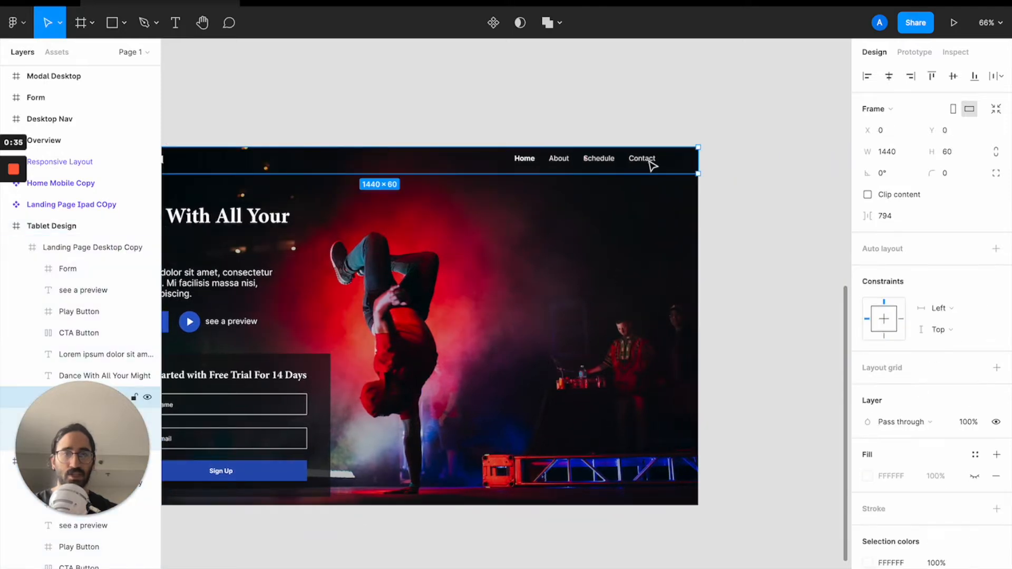
key("BackSpace")
- Select the Tablet Design frame and run the Feather Icons plugin
scroll(652, 164, "up", 10)
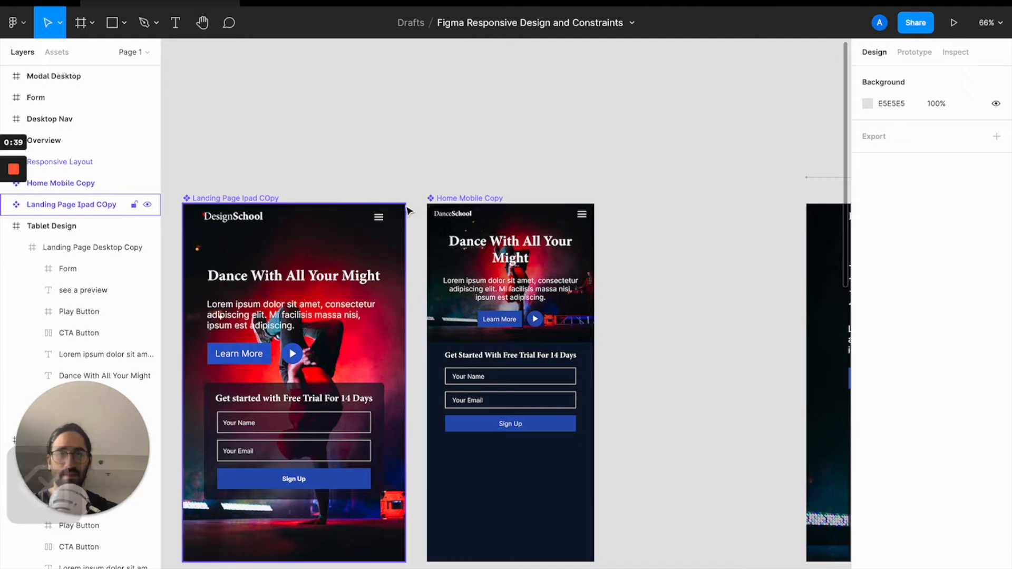
scroll(413, 251, "up", 10)
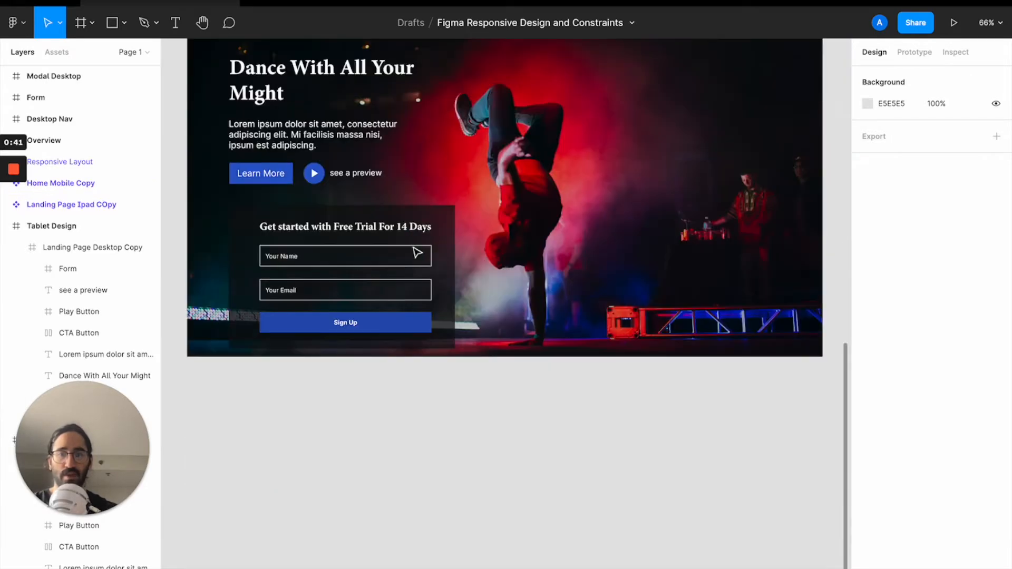
left_click(246, 186)
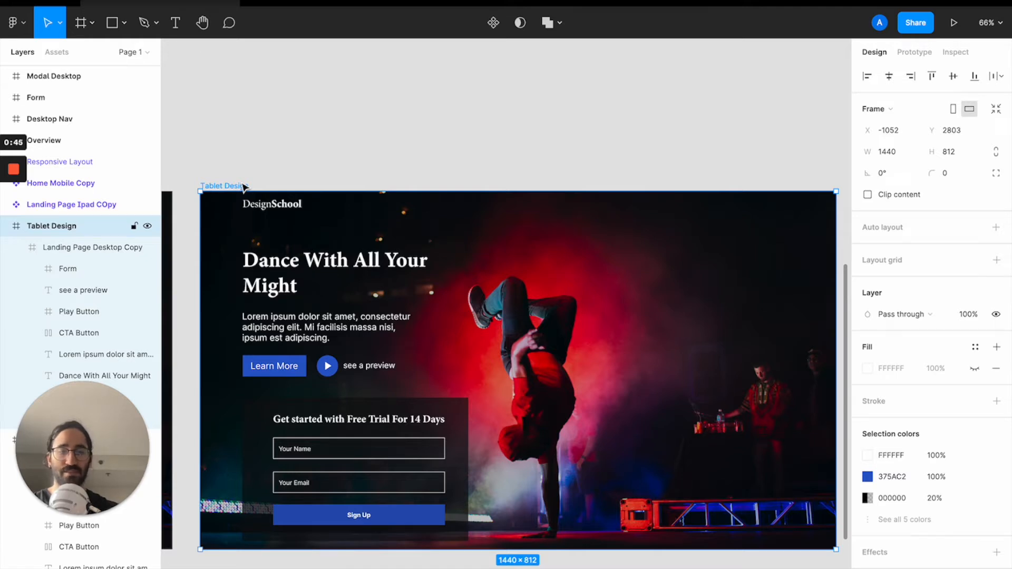
key("super+slash")
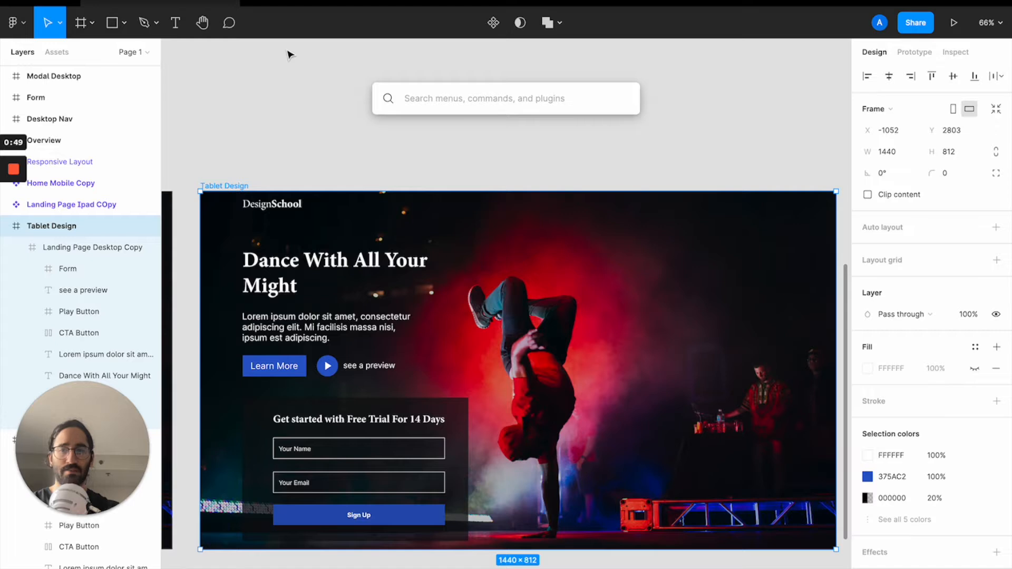
type("feather ic")
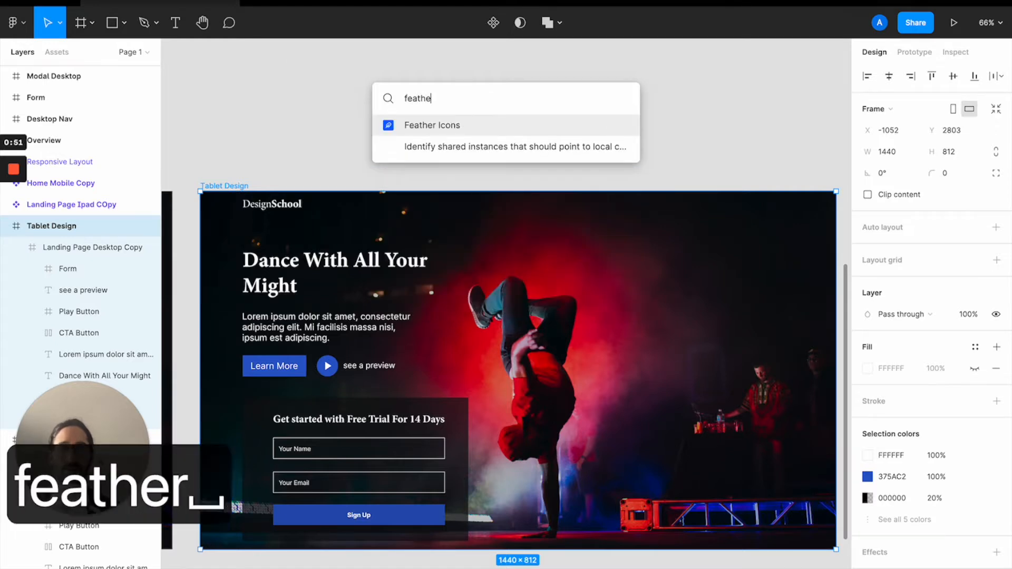
left_click(437, 131)
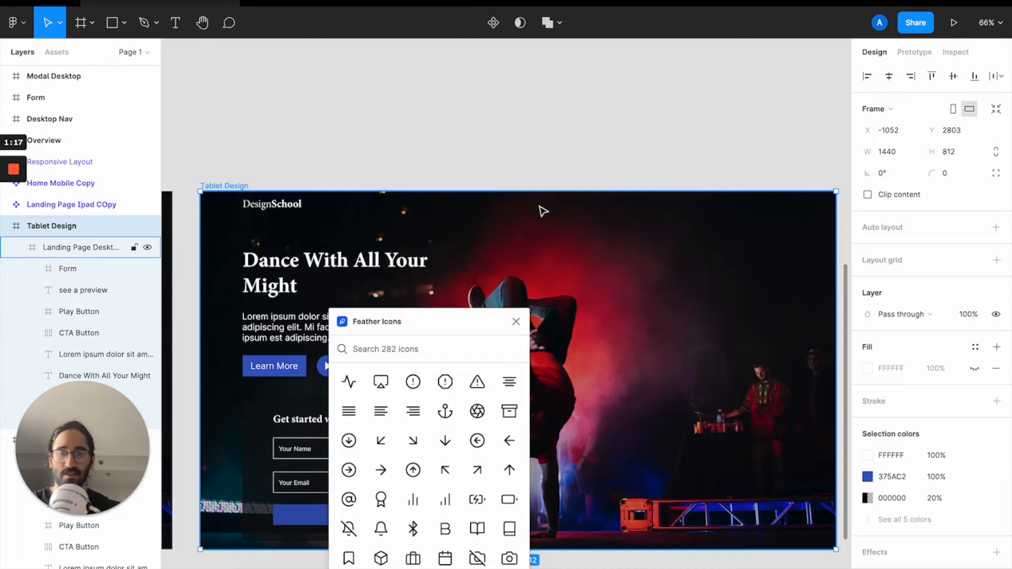
- Search the icons for "hambu", insert the hamburger menu icon, and close the plugin
type("a")
key("BackSpace")
key("BackSpace")
type("ham")
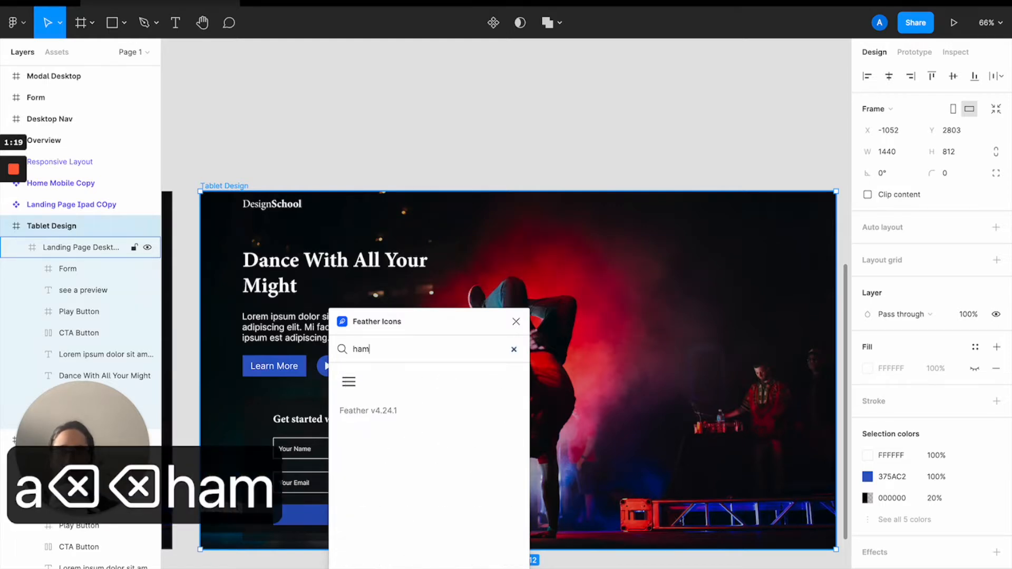
type("bu")
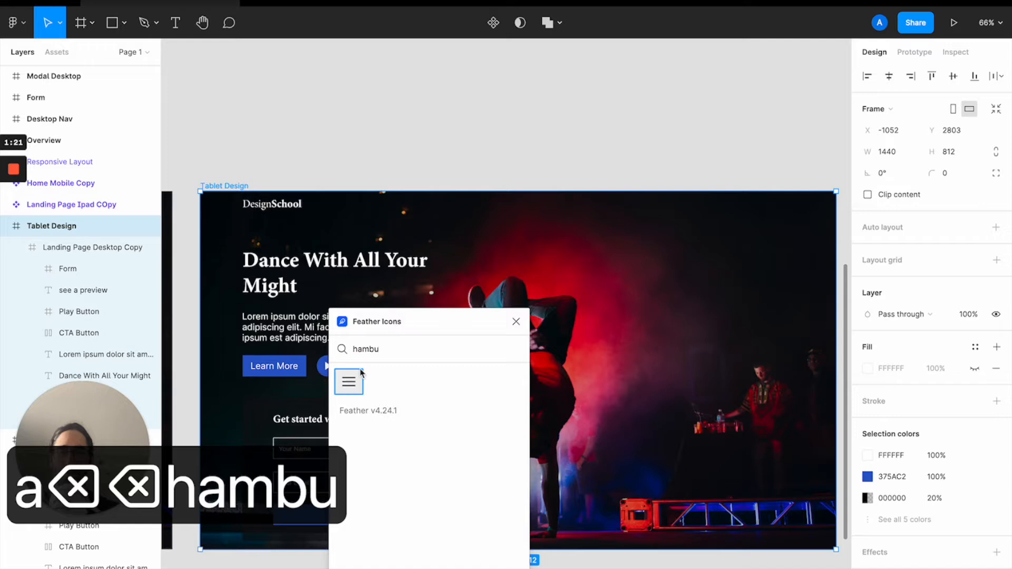
left_click(350, 381)
left_click(515, 322)
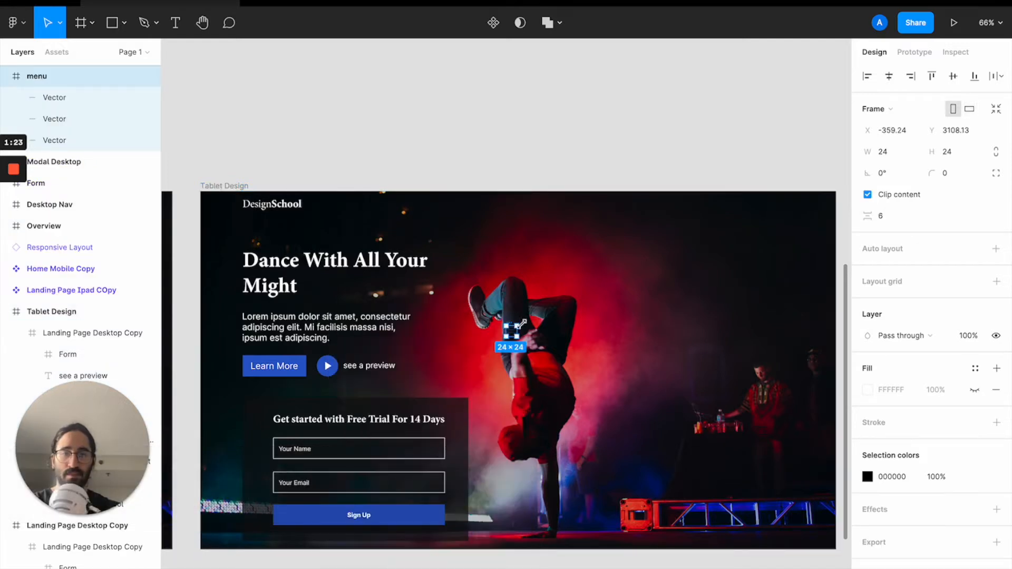
- Place the menu icon at the far right of the Tablet Design's top navigation, at X 1363, Y 20, and color it white (FFFFFF)
left_click_drag(514, 332, 809, 207)
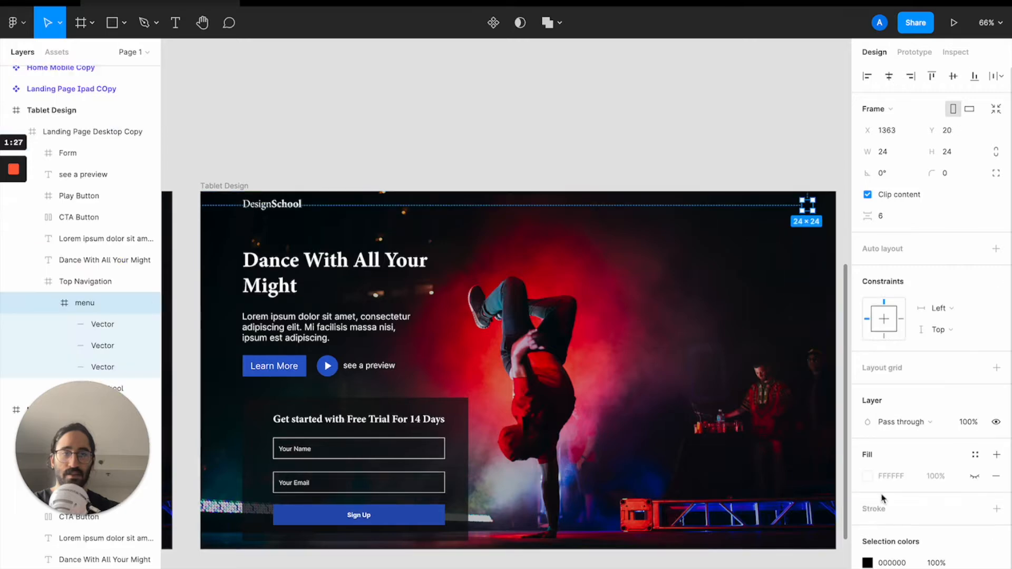
left_click(892, 563)
type("ff")
key("Return")
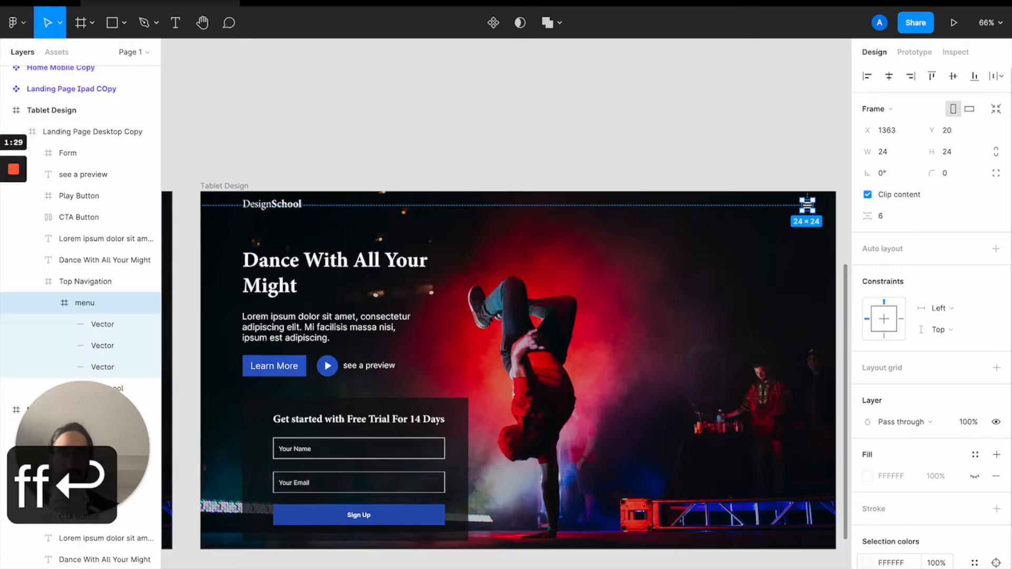
scroll(724, 506, "up", 5)
scroll(724, 506, "down", 5)
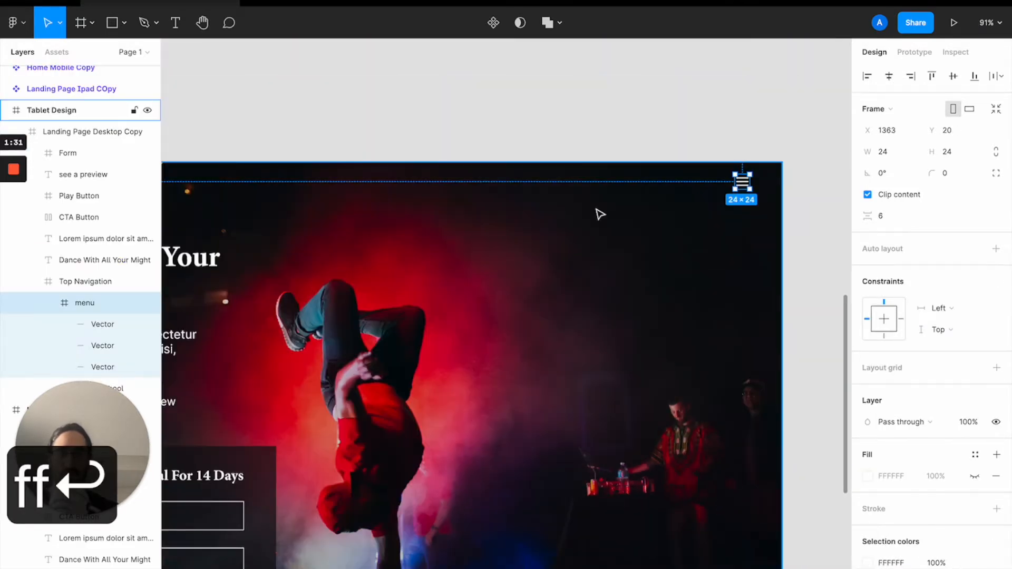
left_click(599, 110)
scroll(599, 110, "down", 3)
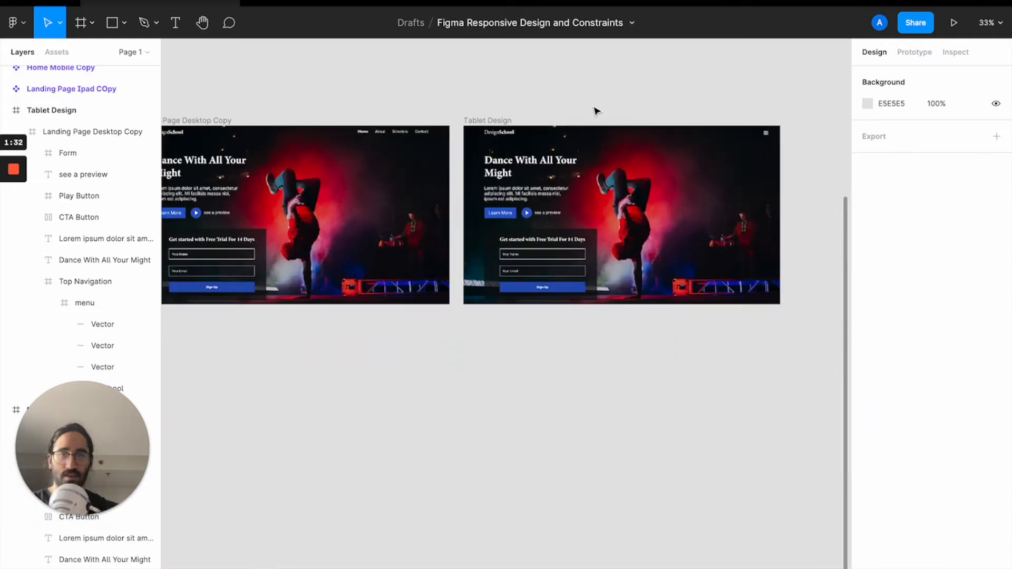
- Inspect how the menu icon is nested inside the Tablet Design's Top Navigation frame
left_click(503, 119)
scroll(696, 159, "up", 3)
scroll(783, 129, "right", 3)
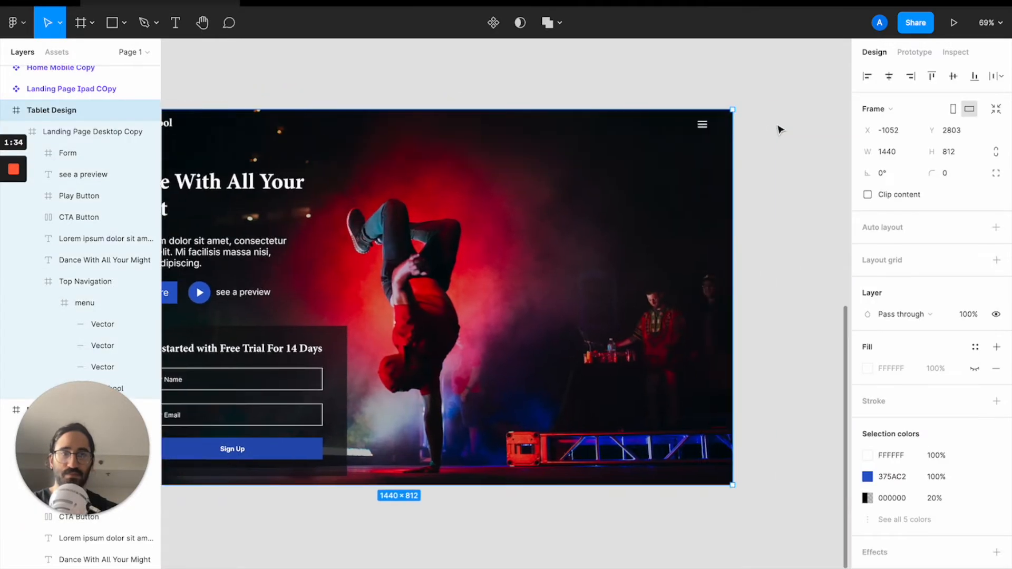
left_click(705, 126)
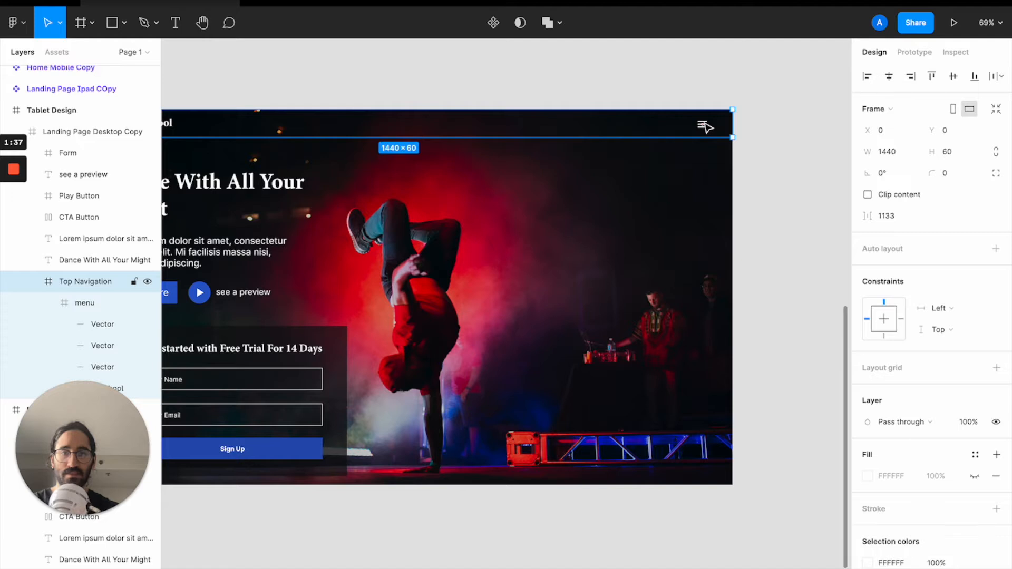
left_click(705, 126)
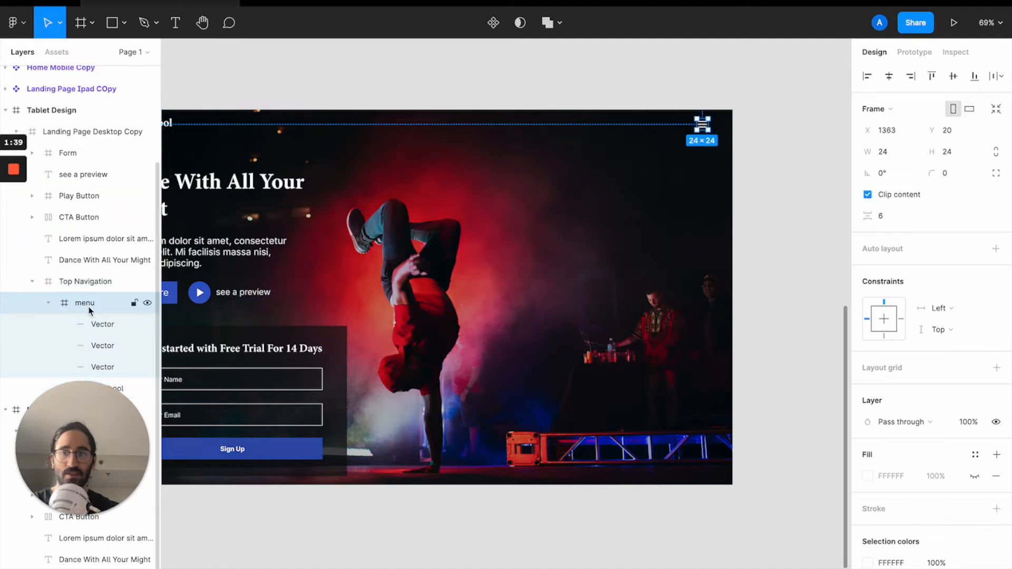
left_click(521, 94)
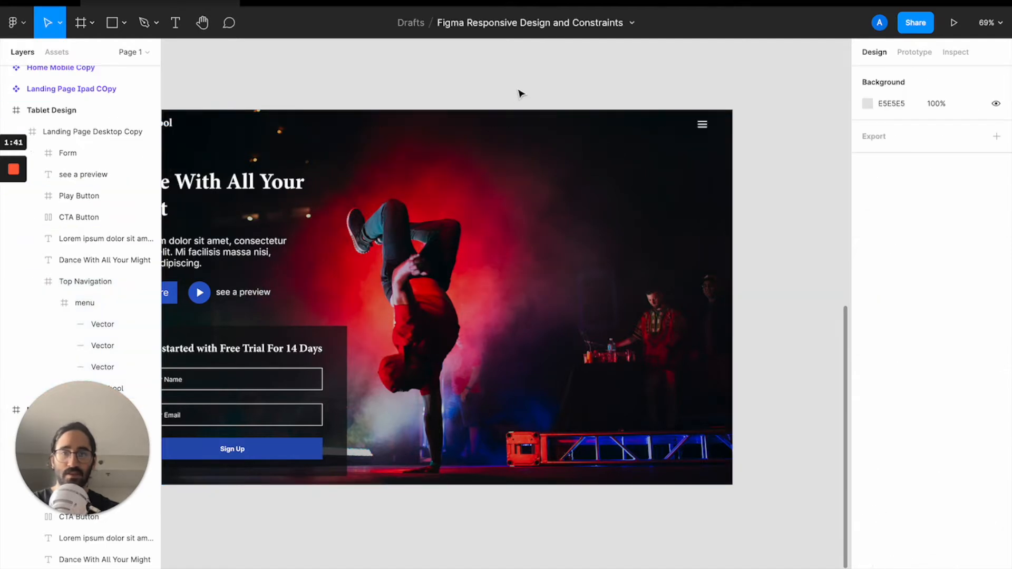
- Try setting the Tablet Design frame's width to 504, check how its content adapts, and undo the resize
scroll(521, 94, "left", 4)
scroll(520, 94, "right", 1)
left_click(250, 102)
scroll(559, 100, "right", 1)
scroll(558, 100, "right", 5)
left_click(900, 154)
type("500")
key("BackSpace")
type("4")
key("Return")
scroll(377, 248, "left", 10)
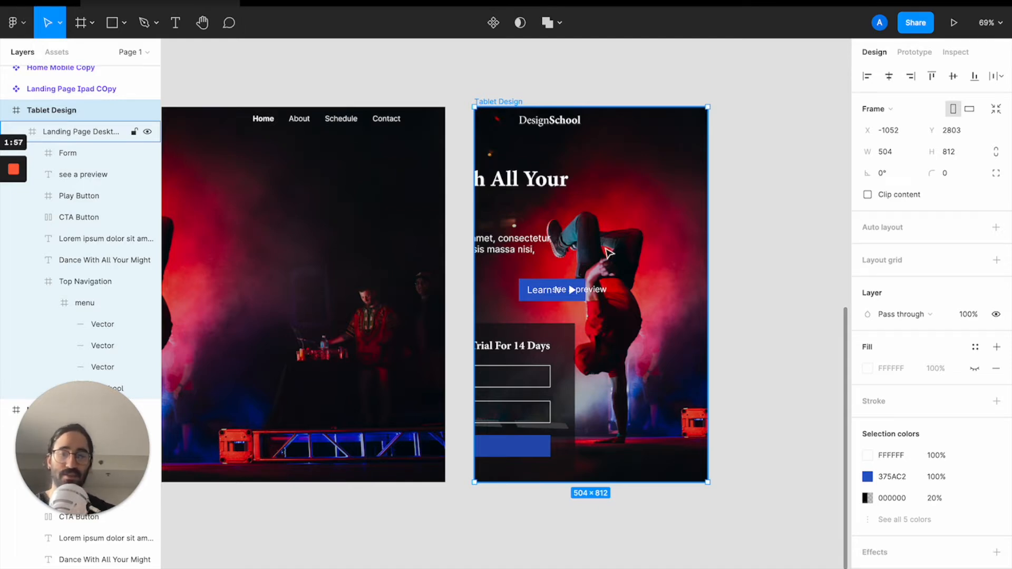
key("super+z")
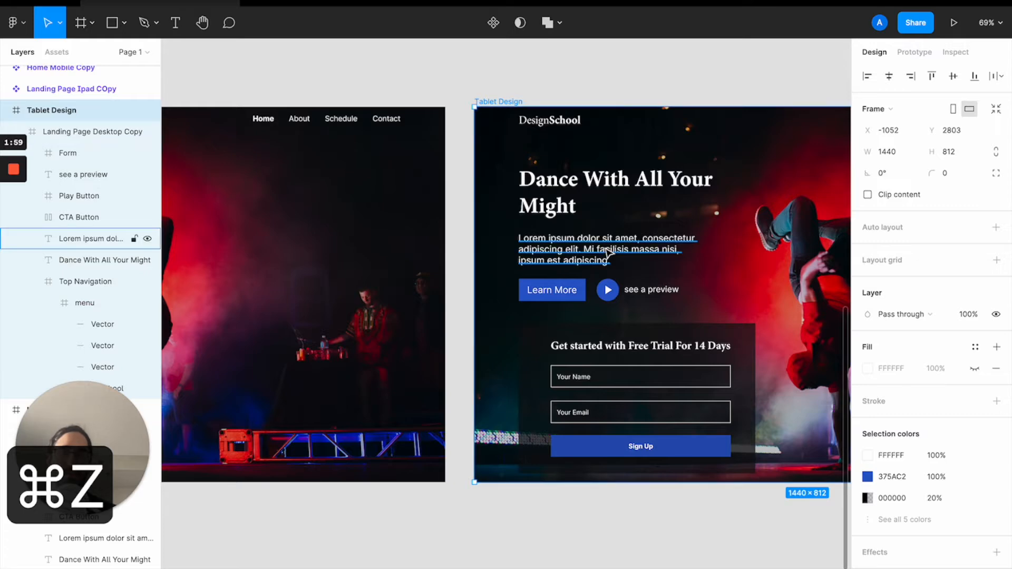
- Compare the Tablet Design's hamburger navigation with the desktop landing page's navigation links
scroll(564, 244, "right", 3)
scroll(564, 243, "down", 1)
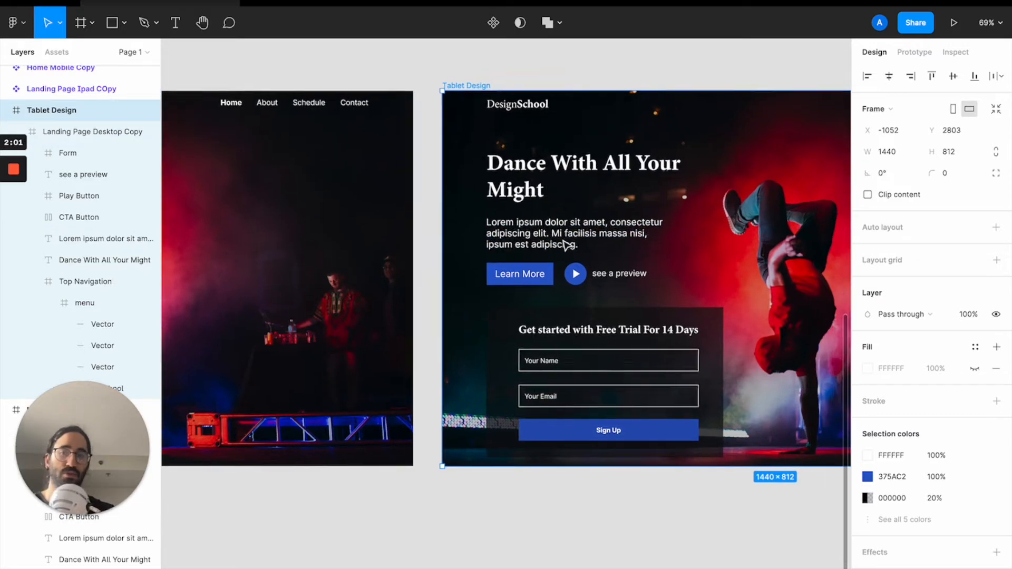
scroll(566, 246, "right", 5)
scroll(567, 245, "up", 2)
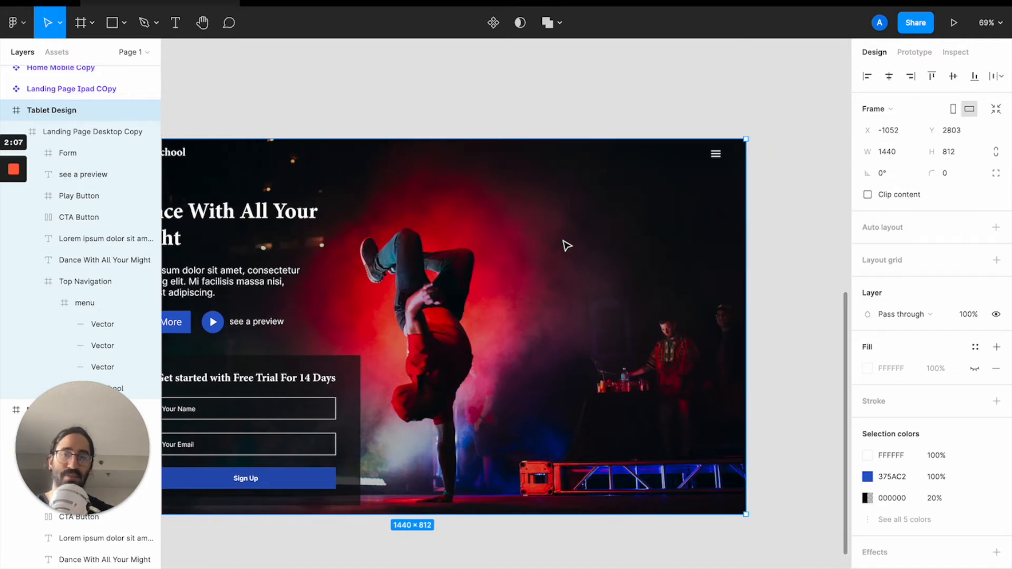
scroll(565, 246, "left", 5)
scroll(564, 246, "down", 1)
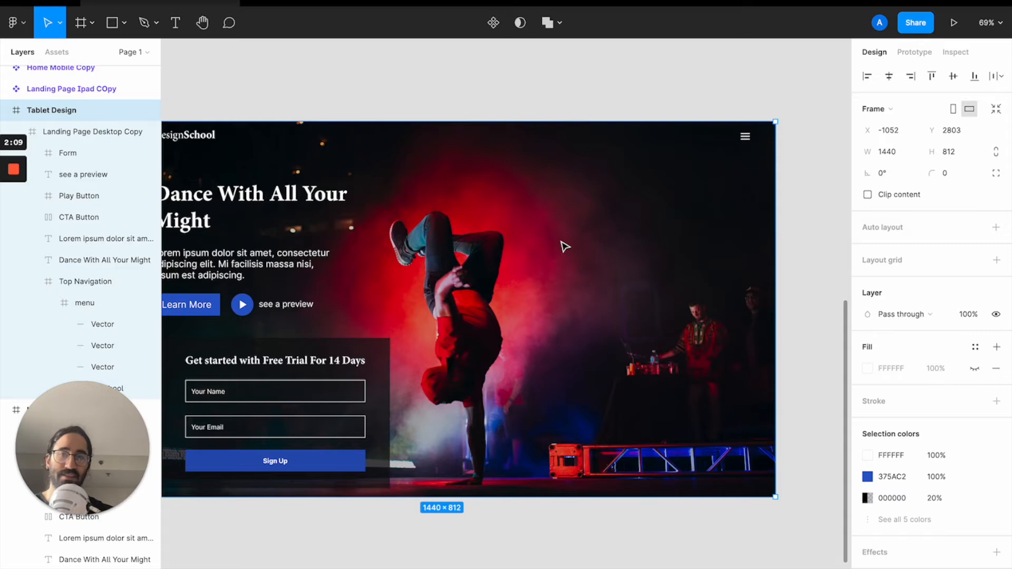
scroll(426, 182, "left", 15)
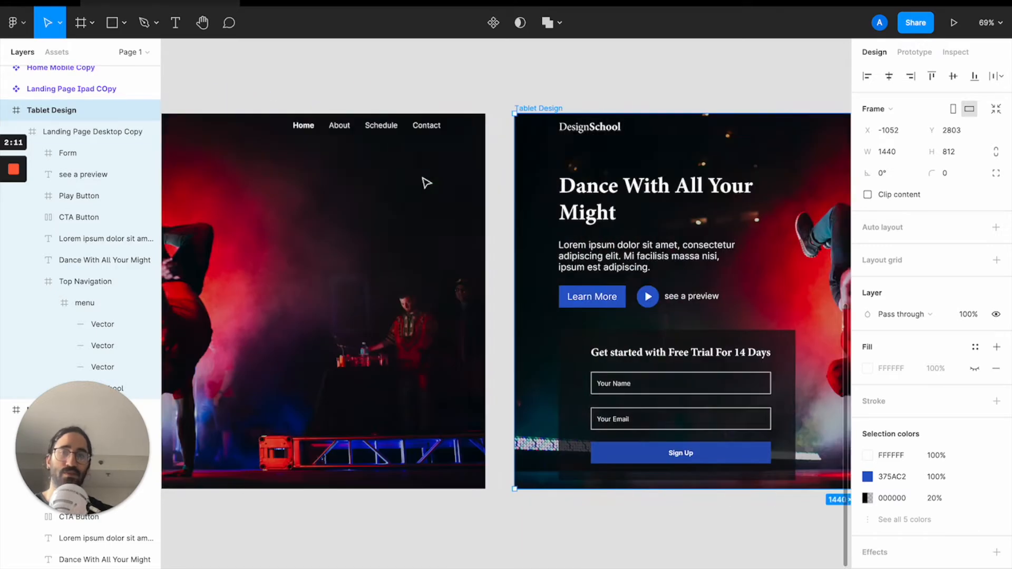
scroll(425, 182, "up", 2)
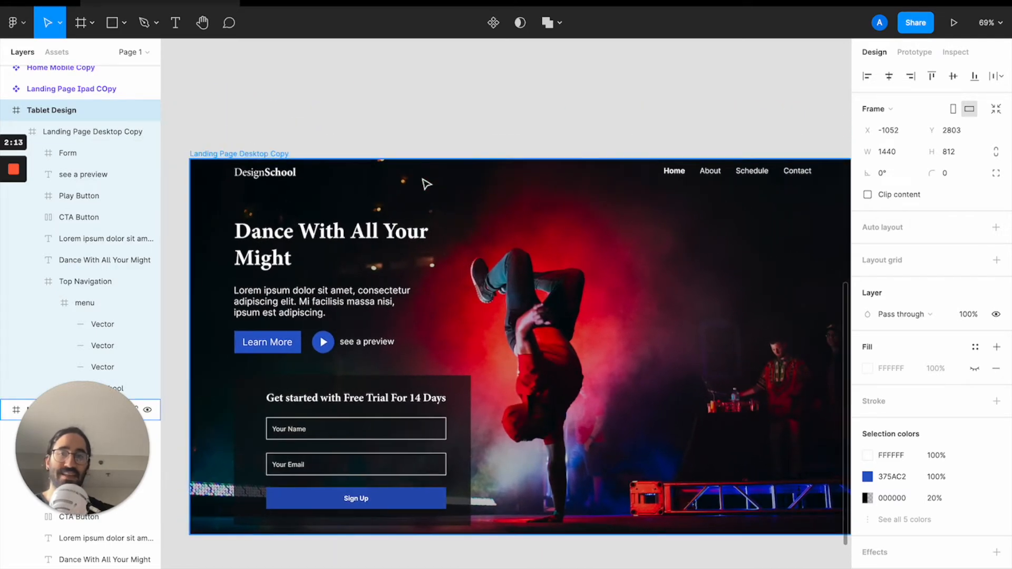
scroll(424, 183, "down", 1)
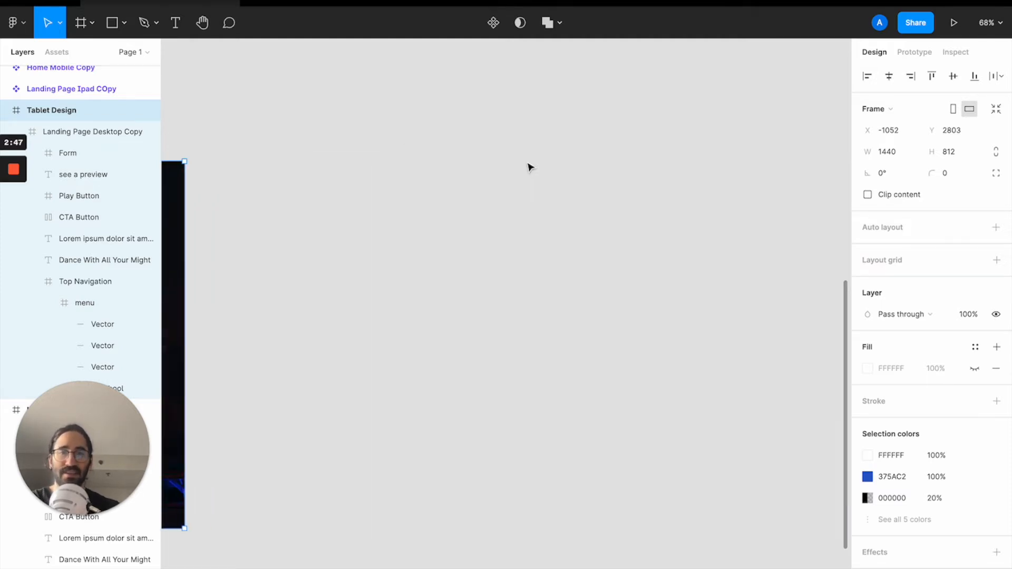
- Try narrowing the Tablet Design frame to about 1425 wide from its right edge
scroll(321, 147, "left", 10)
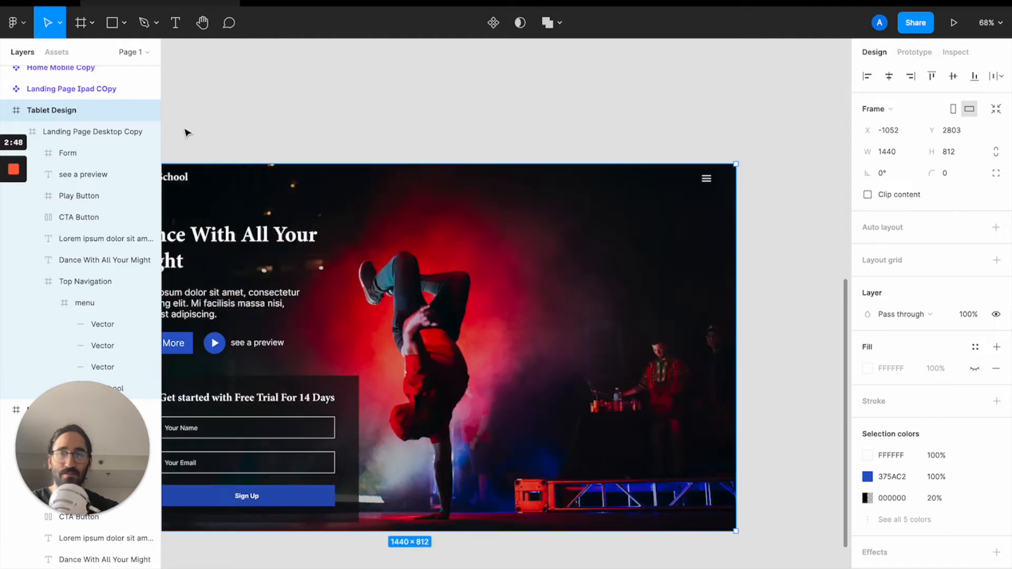
scroll(211, 139, "left", 3)
scroll(231, 143, "left", 3)
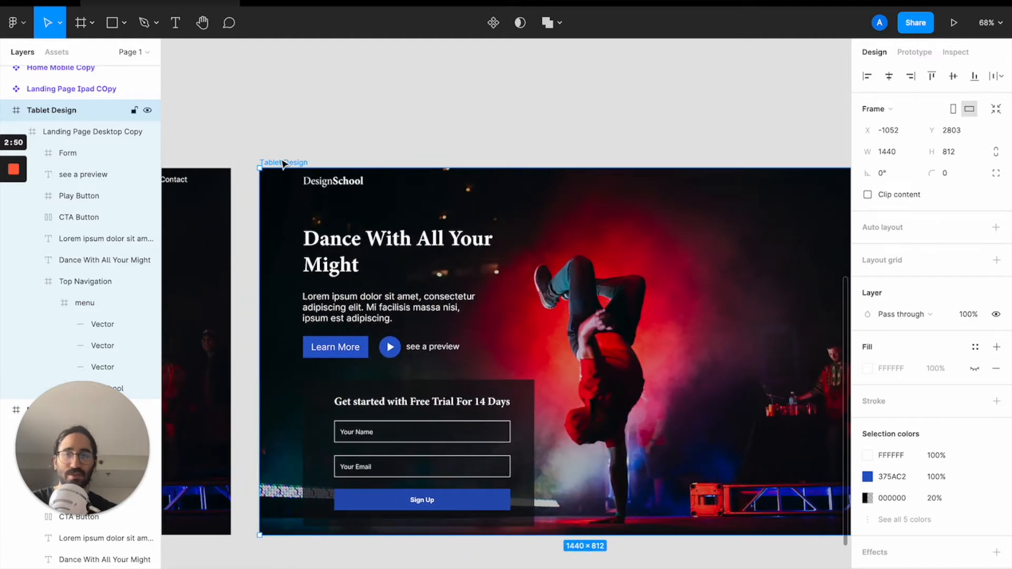
scroll(422, 165, "right", 5)
scroll(416, 165, "down", 2)
scroll(411, 165, "right", 5)
scroll(409, 161, "up", 1)
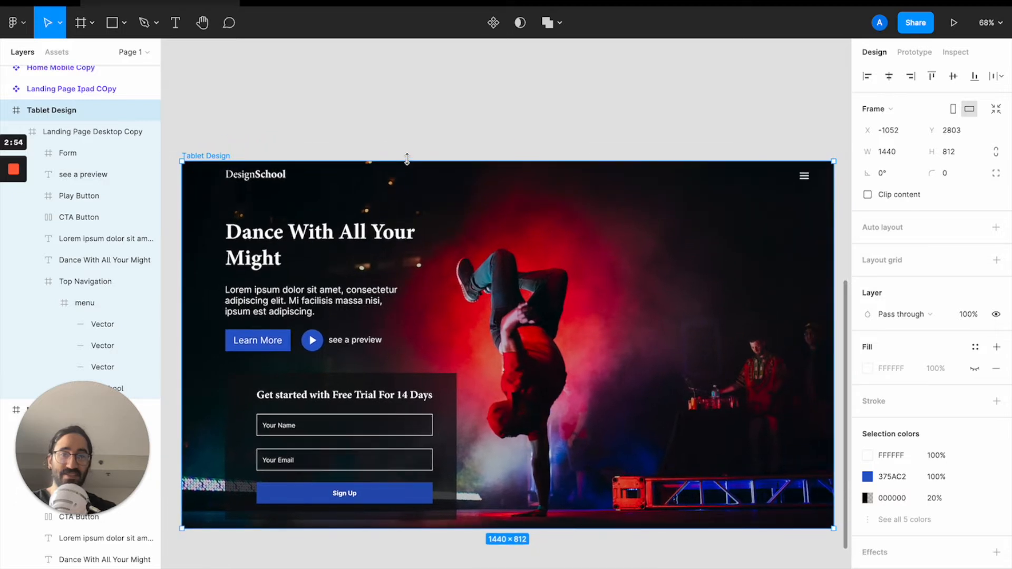
mouse_move(810, 233)
left_mouse_down()
mouse_move(764, 235)
mouse_move(822, 224)
left_mouse_up()
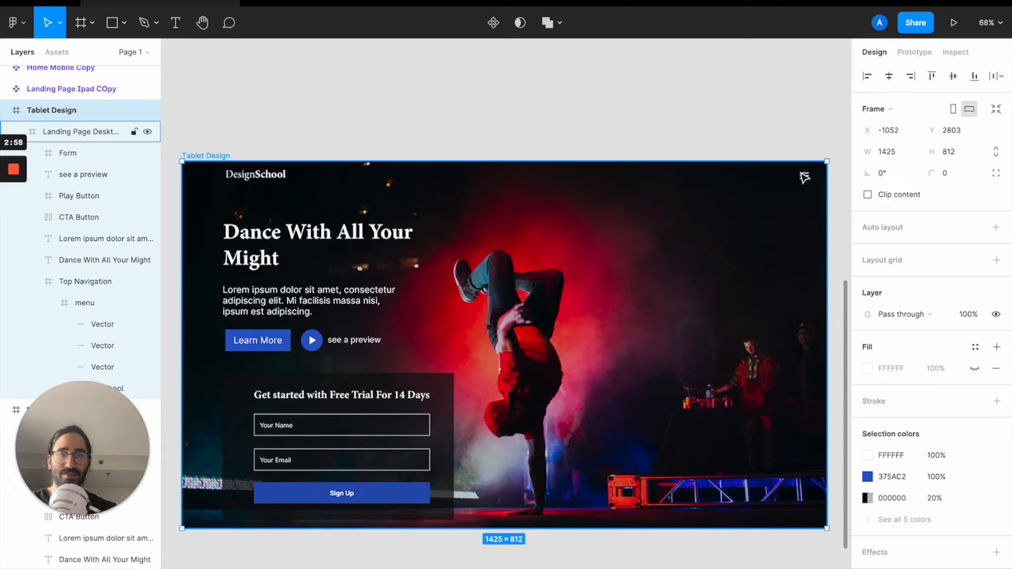
- Delete the Tablet Design frame
scroll(651, 174, "left", 10)
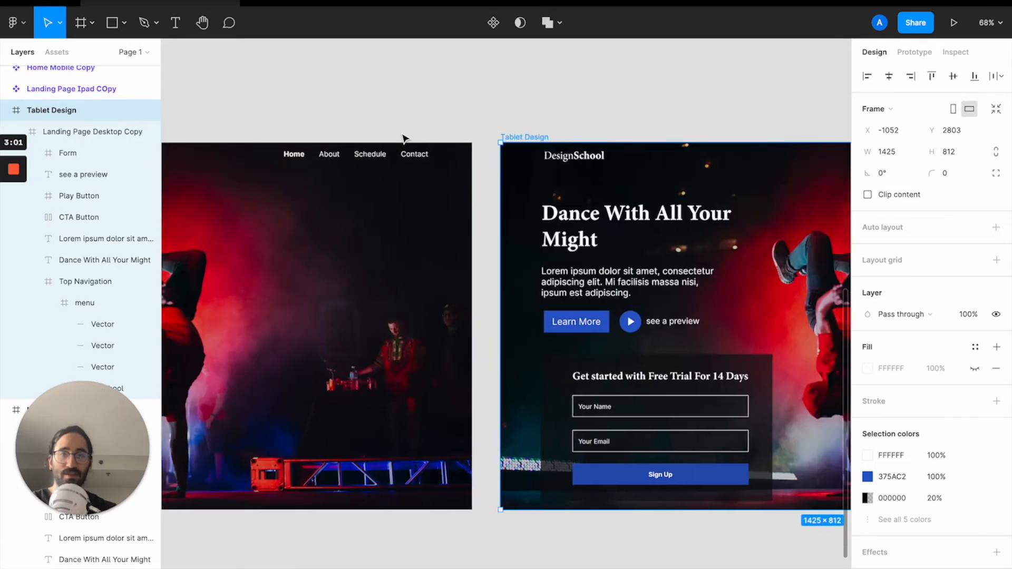
left_click(521, 133)
left_click(522, 138)
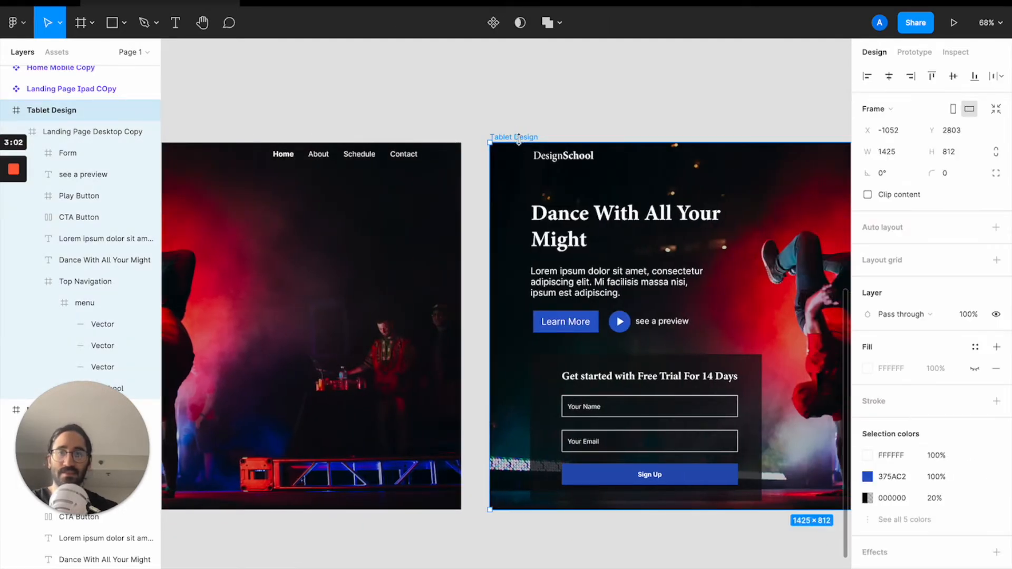
key("BackSpace")
scroll(520, 146, "left", 12)
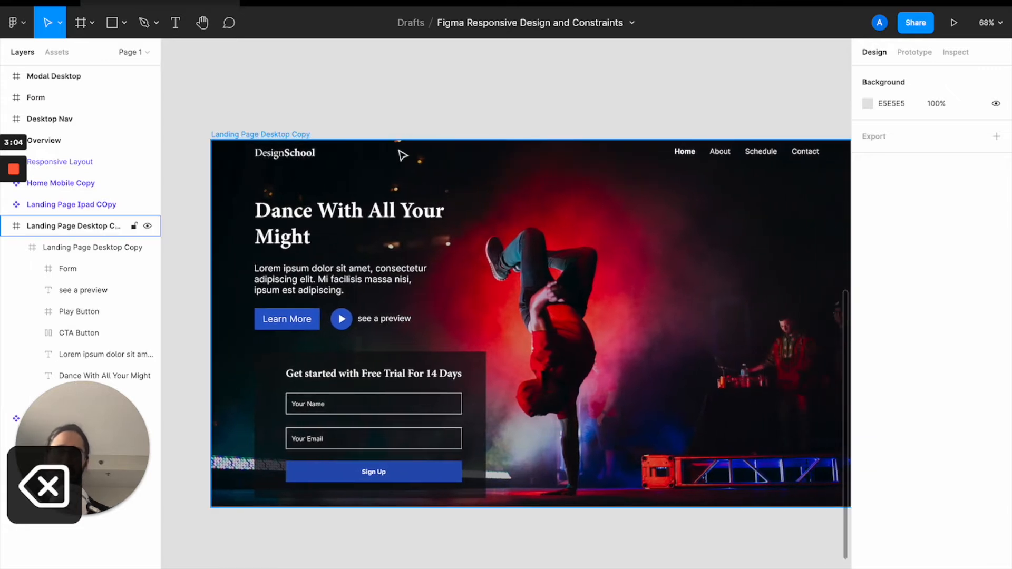
- Inspect the constraints of the Landing Page Desktop Copy's inner frame and its top navigation frame
left_click(363, 169)
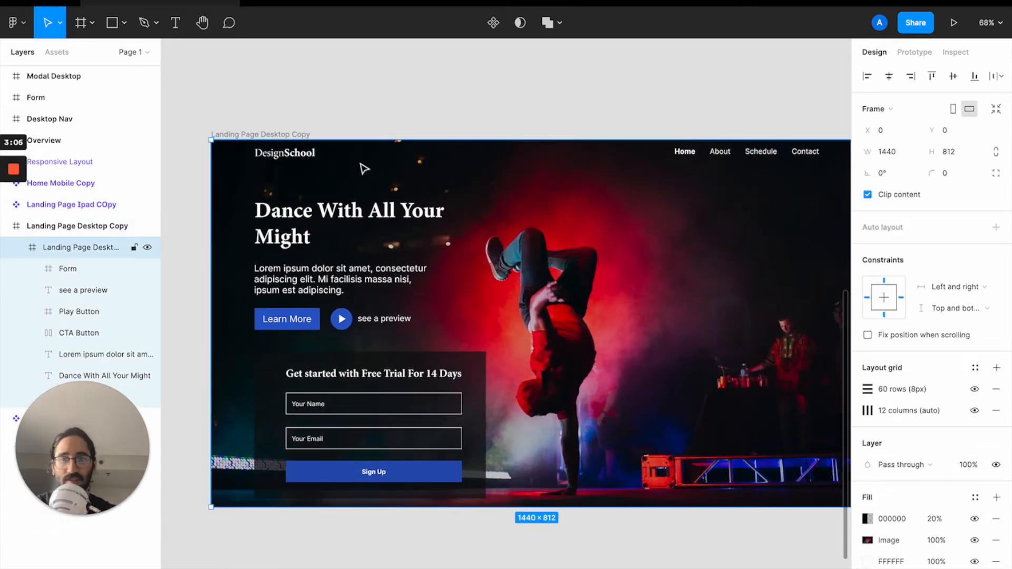
left_click(358, 163)
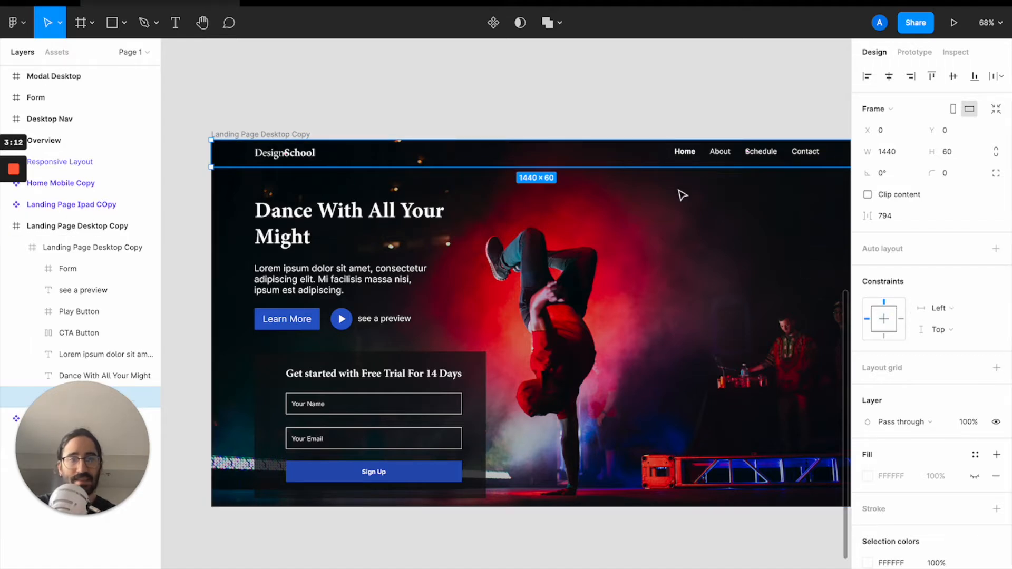
left_click(420, 134)
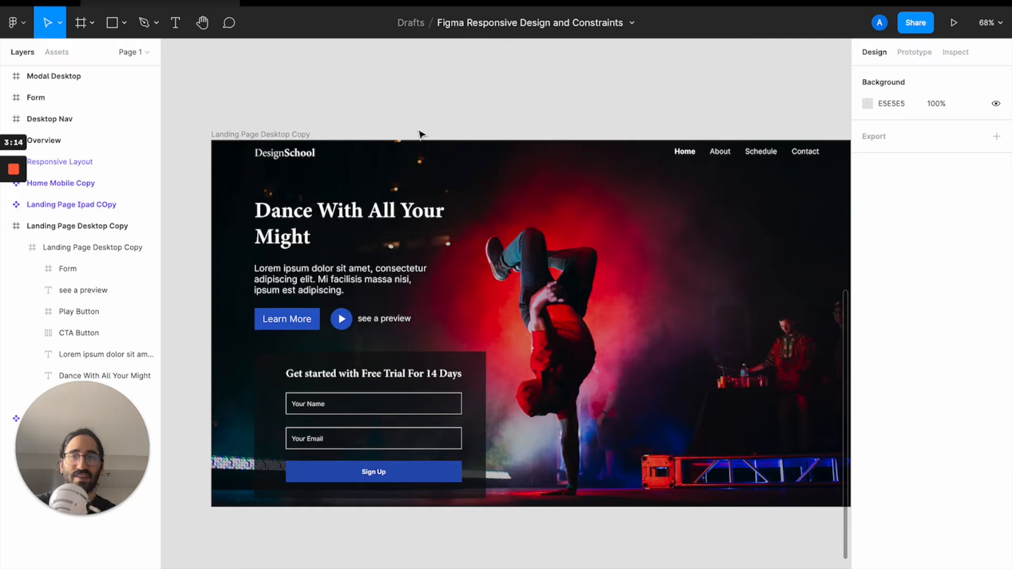
- Try widening the Landing Page Desktop Copy frame to about 1500 from its left edge, and undo the resize
left_click(264, 134)
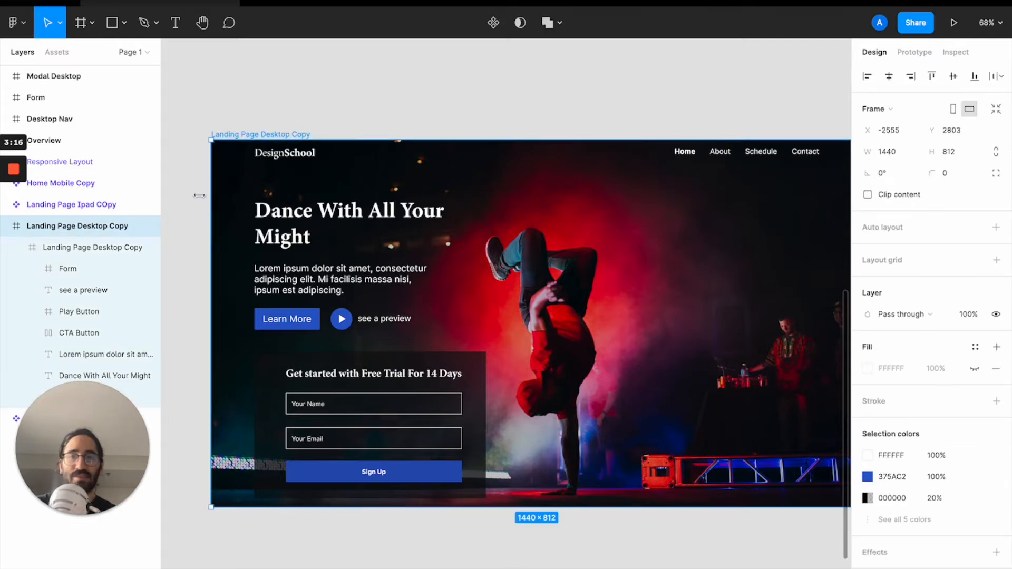
left_click_drag(199, 196, 184, 195)
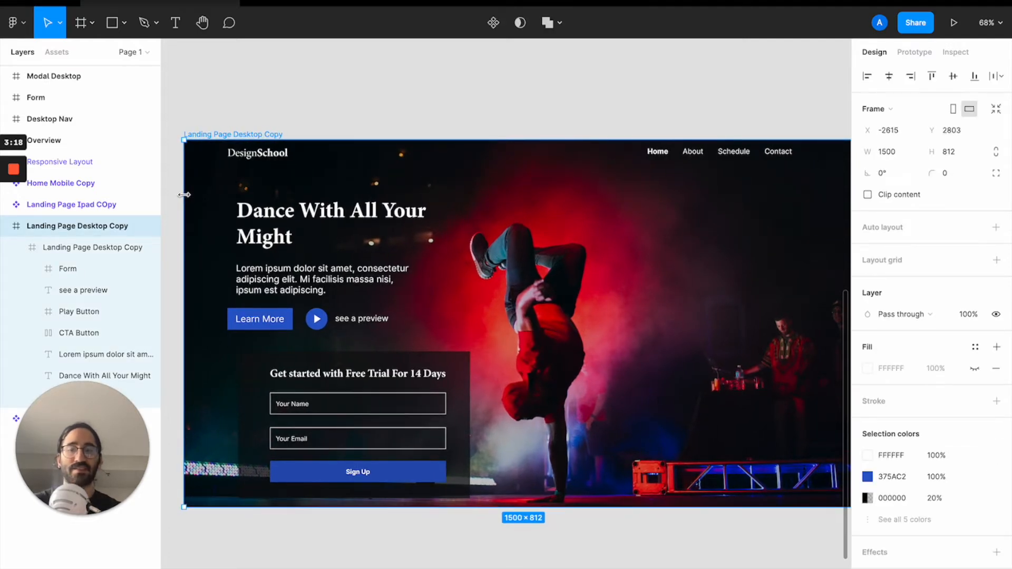
key("super+z")
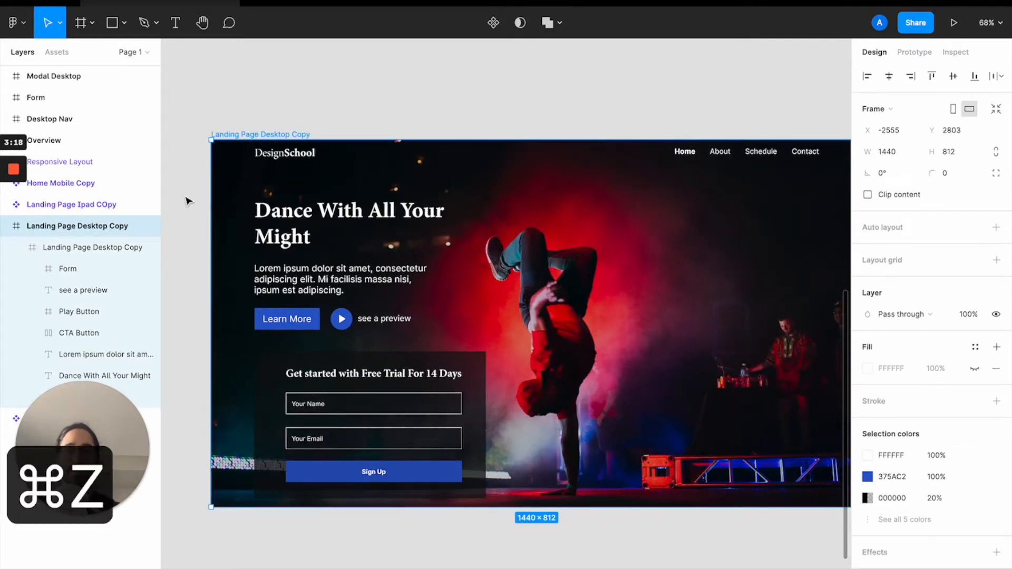
- Try widening the outer Landing Page Desktop Copy frame to about 1561 from its right edge, and undo the resize
left_click(275, 158)
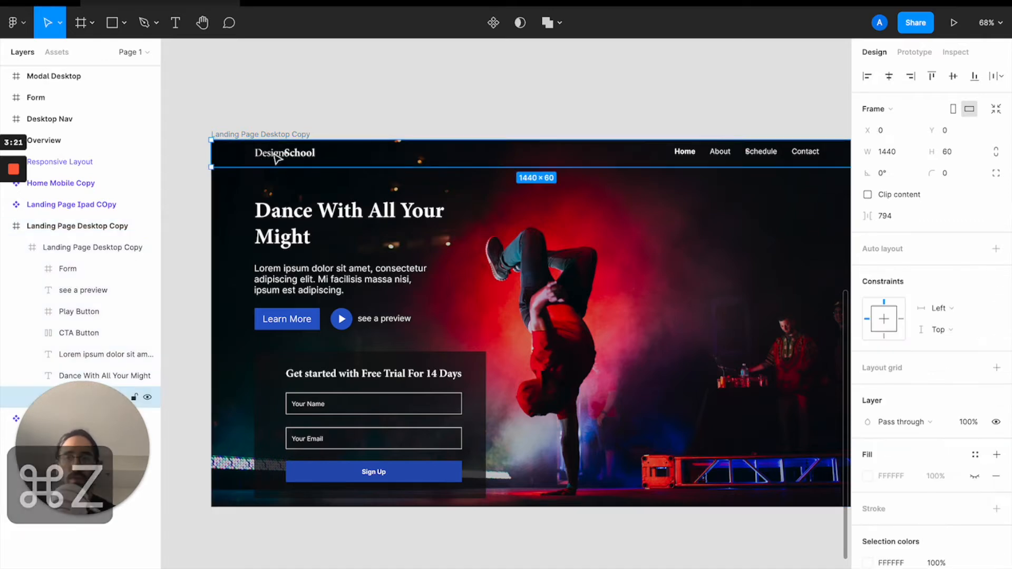
left_click(306, 125)
left_click(308, 135)
scroll(305, 144, "right", 3)
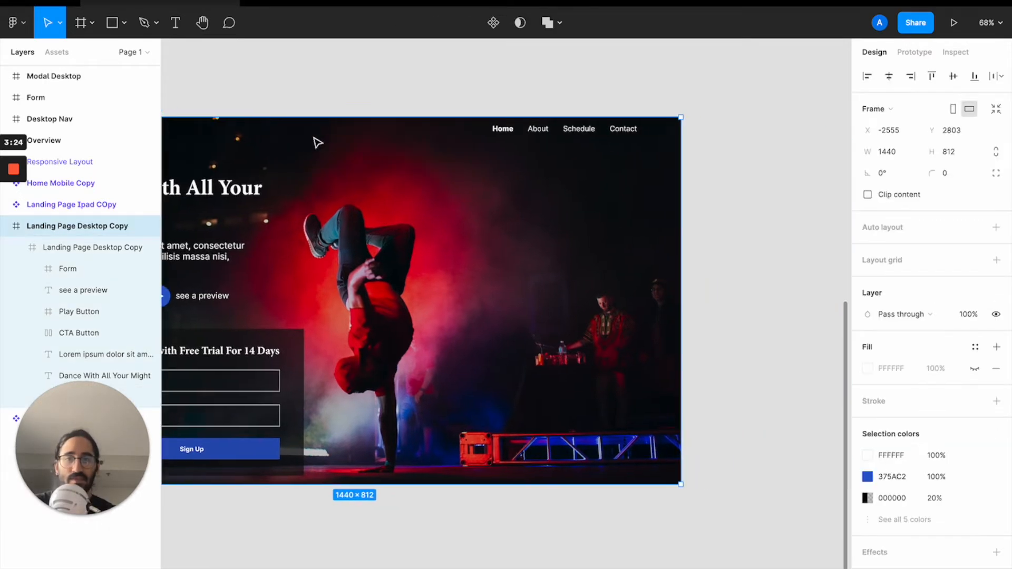
left_click_drag(682, 206, 735, 209)
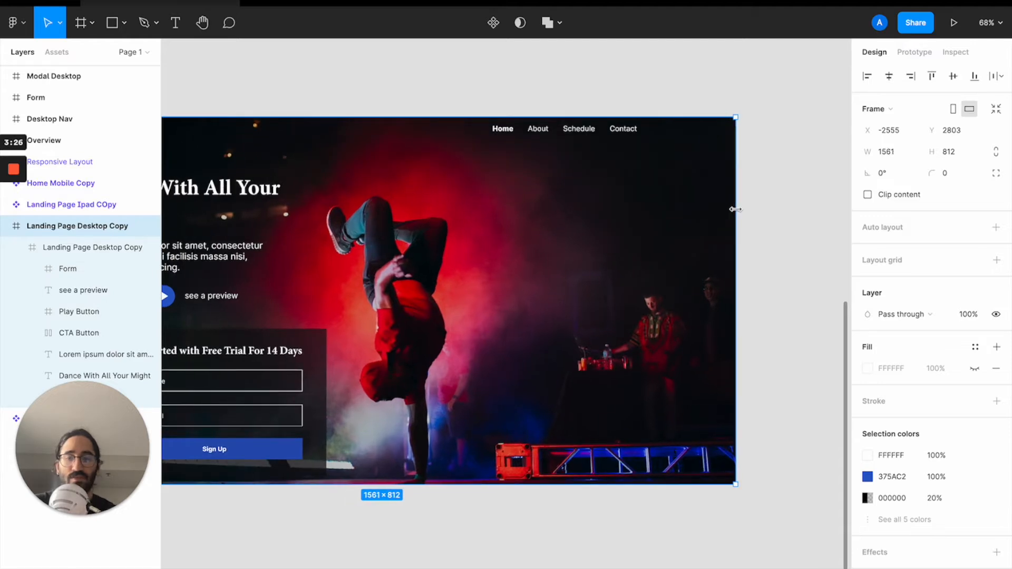
key("super+z")
key("super+z")
scroll(729, 220, "left", 2)
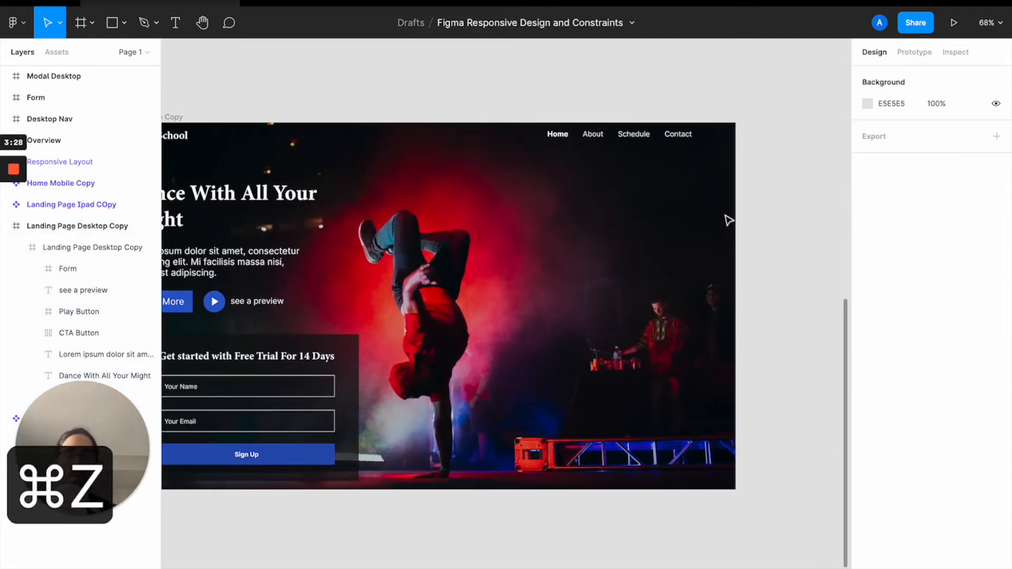
- Try narrowing the outer Landing Page Desktop Copy frame from its right edge, undo the resize, and clear the selection
scroll(259, 89, "left", 3)
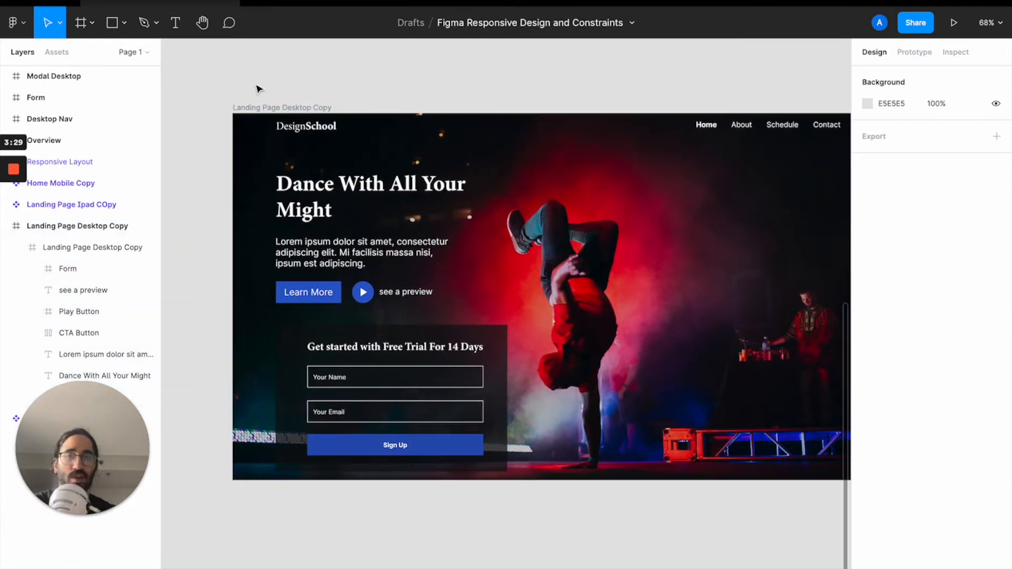
left_click(288, 108)
scroll(288, 109, "right", 2)
scroll(288, 109, "right", 2)
left_click_drag(690, 198, 549, 199)
key("super+z")
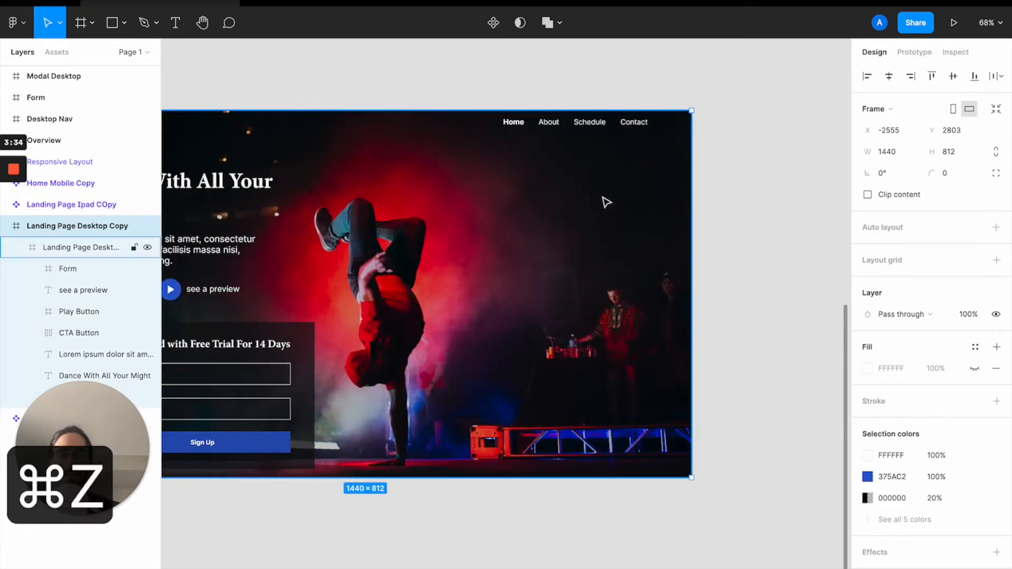
left_click(759, 175)
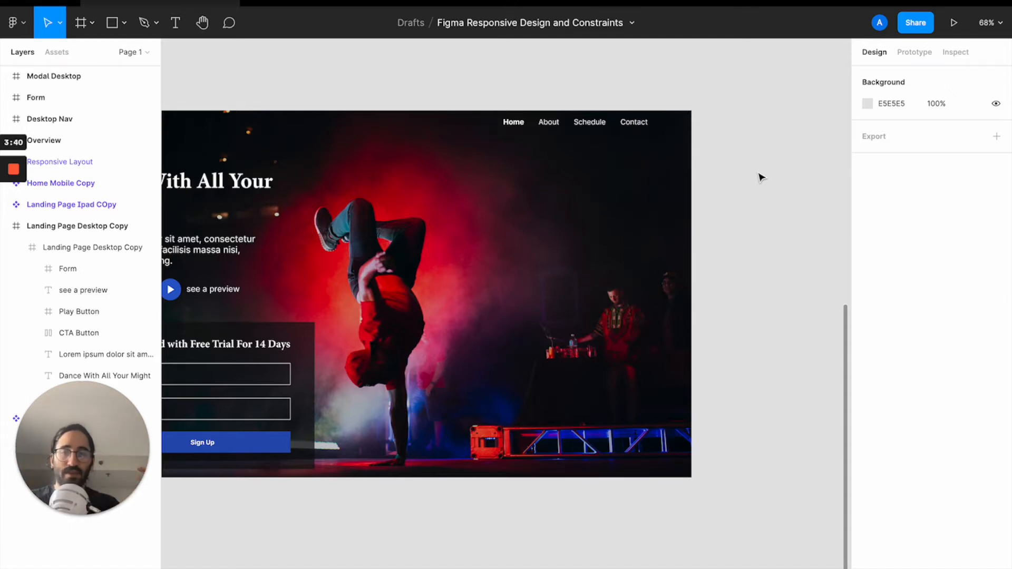
- Set the horizontal constraint of the landing page's top navigation frame to Left and right
scroll(580, 158, "up", 1)
scroll(580, 158, "left", 1)
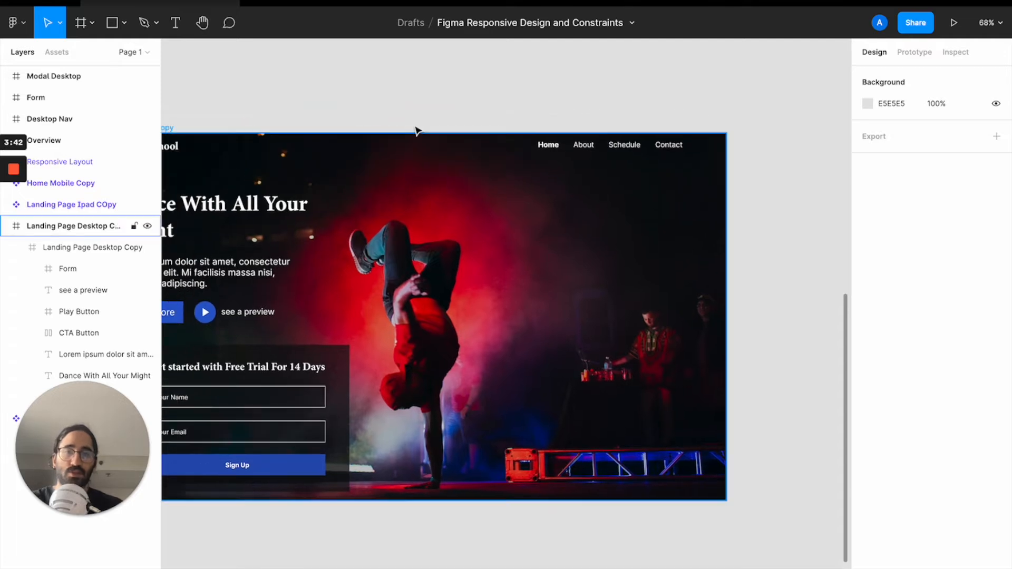
left_click(370, 143)
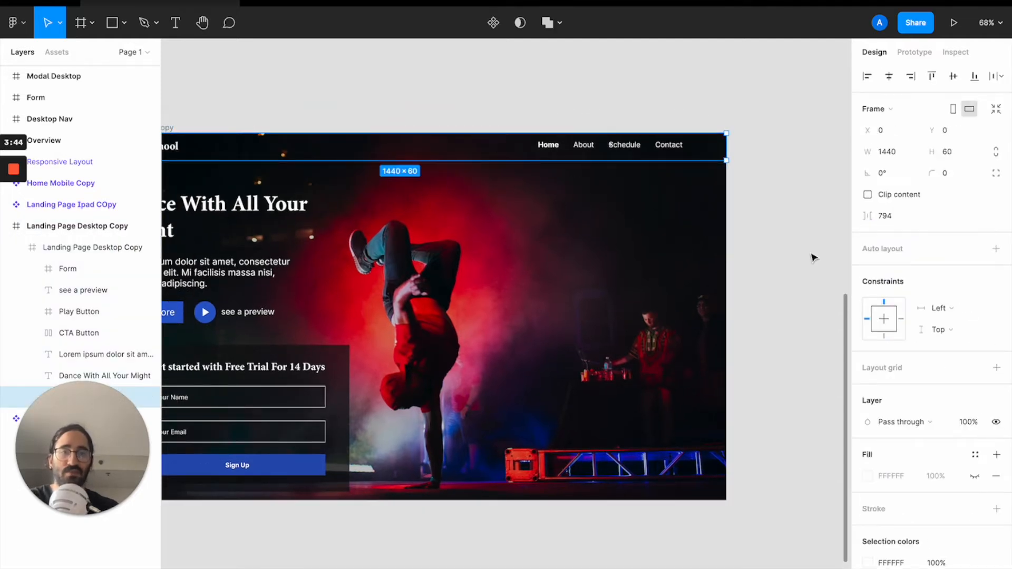
left_click(931, 310)
left_click(944, 339)
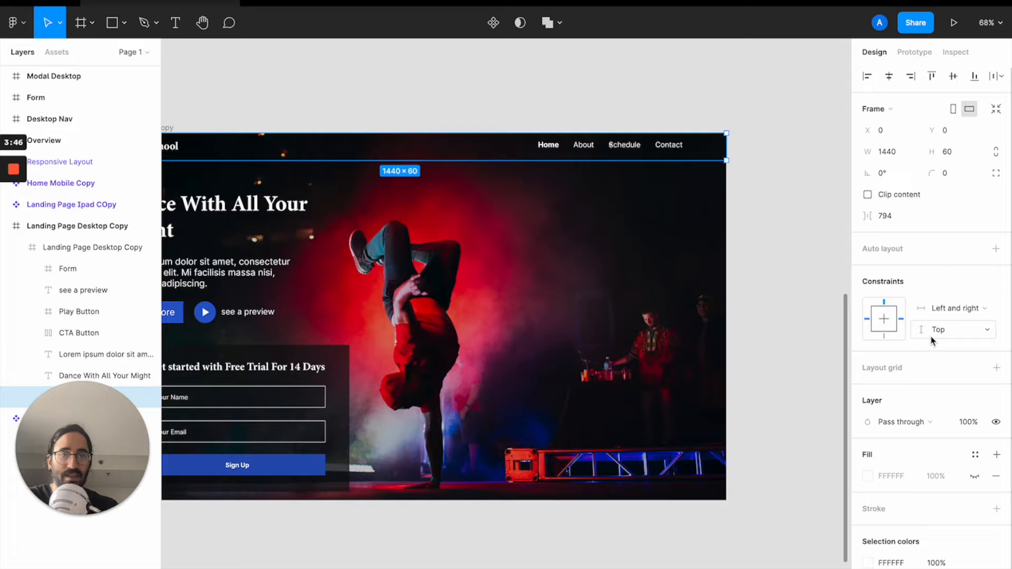
- Test the navigation constraint by narrowing the outer Landing Page Desktop Copy frame to about 1283, and undo the resize
scroll(734, 300, "left", 2)
scroll(734, 301, "up", 1)
left_click(255, 122)
left_click(201, 141)
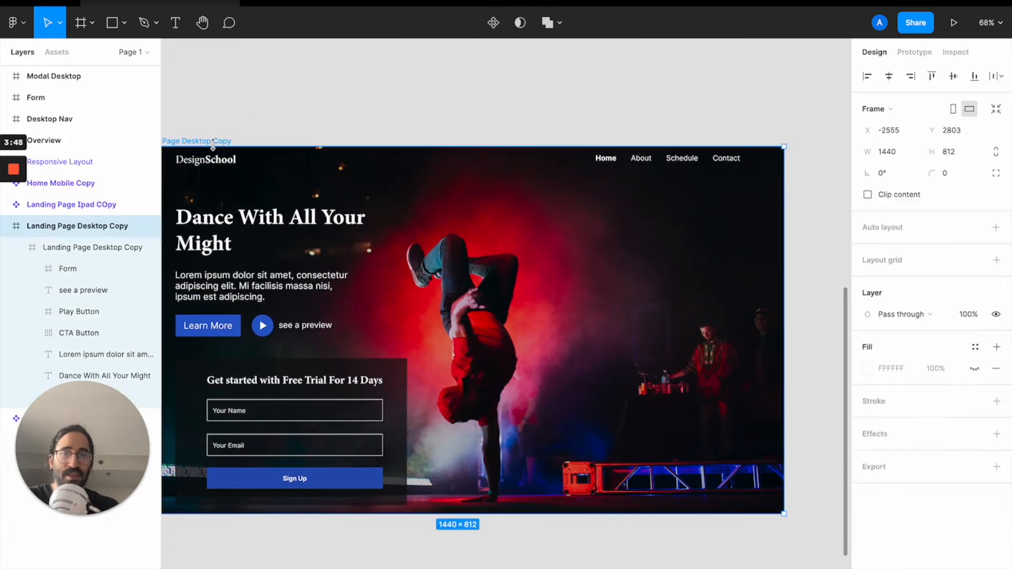
left_click_drag(780, 247, 713, 248)
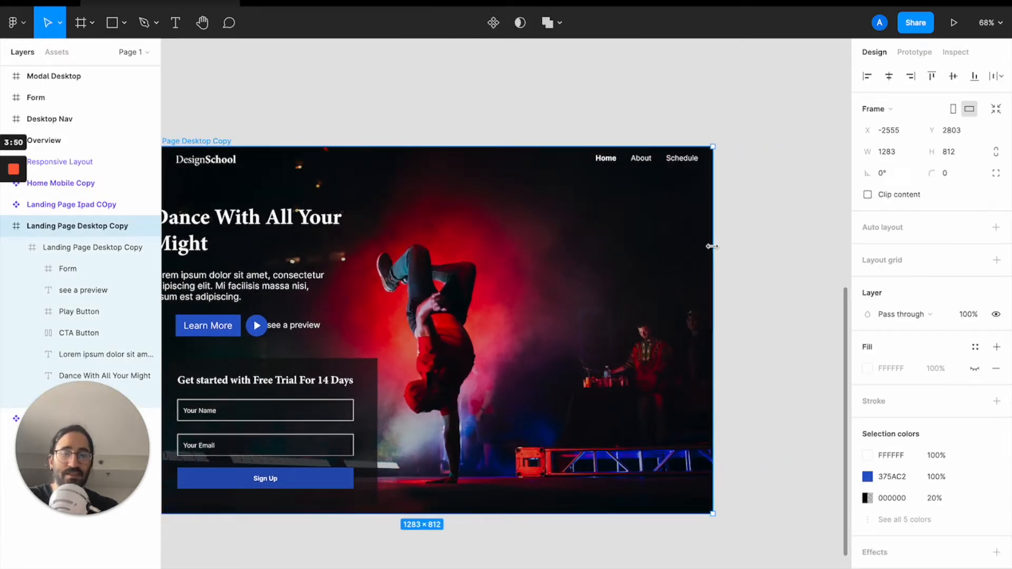
key("super+z")
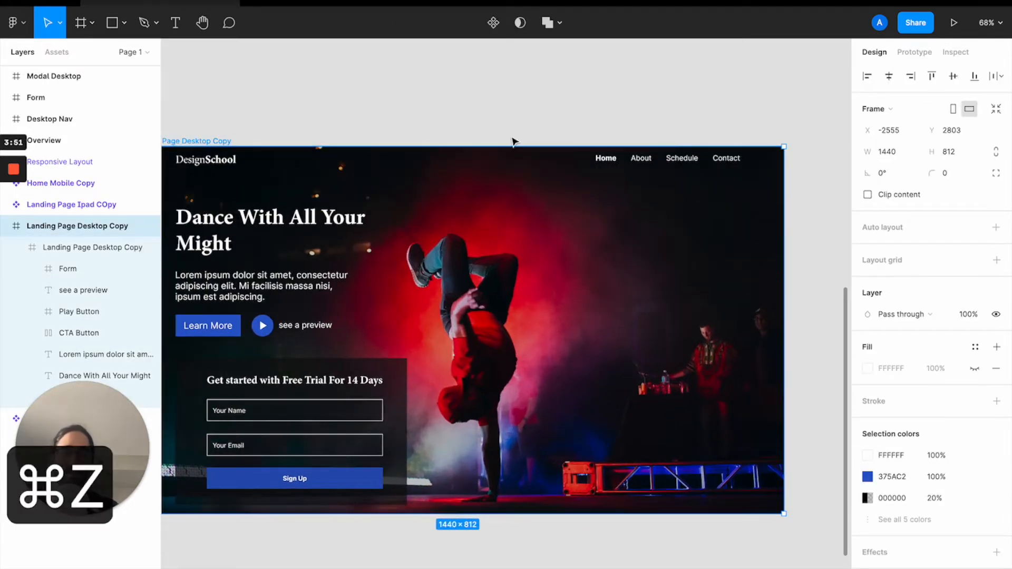
- Examine how the Top Navigation frame and its nested Page Links are constrained within the outer Landing Page Desktop Copy frame
left_click(652, 161)
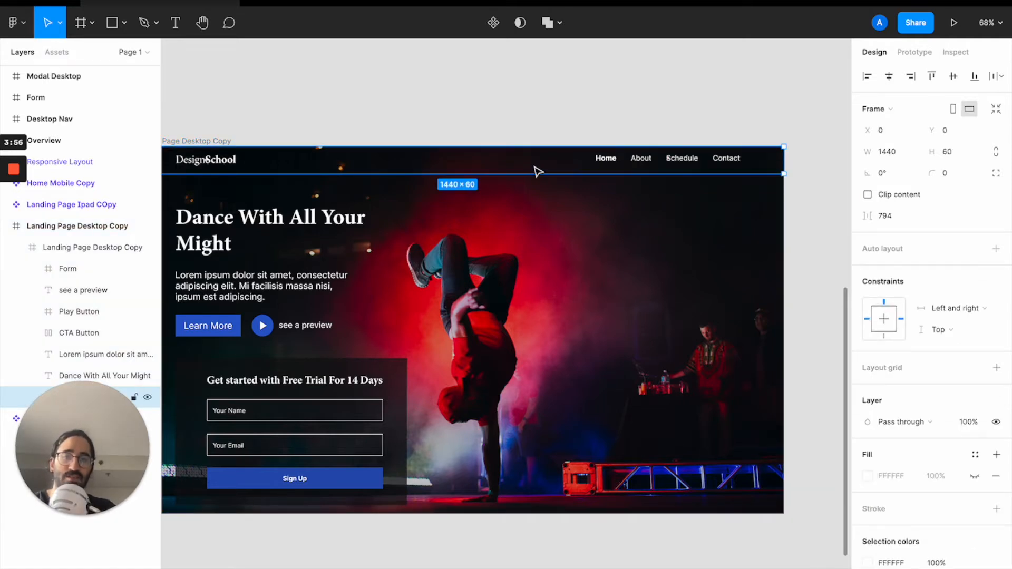
double_click(610, 159)
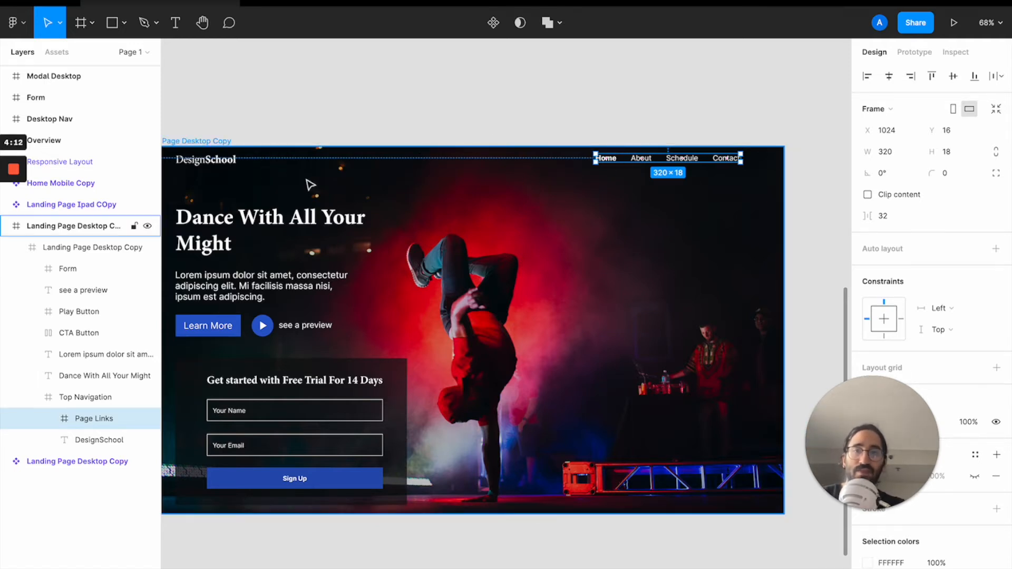
left_click(215, 141)
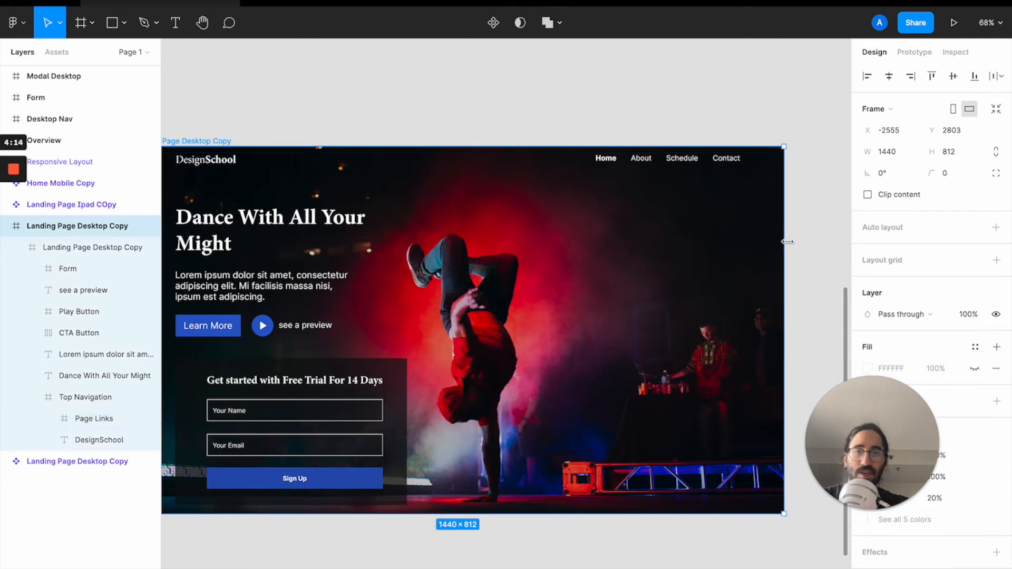
left_click(651, 168)
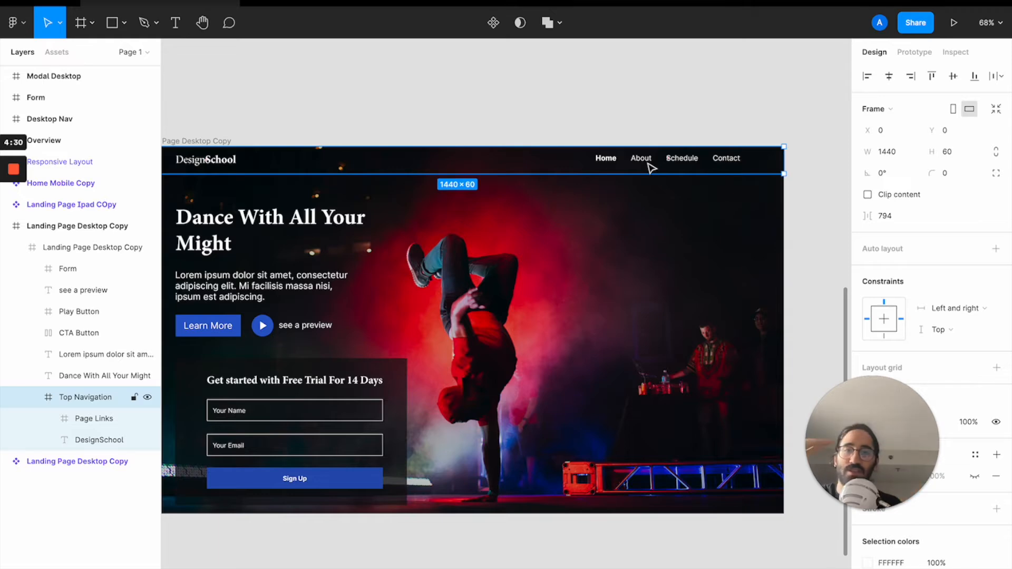
left_click(625, 158)
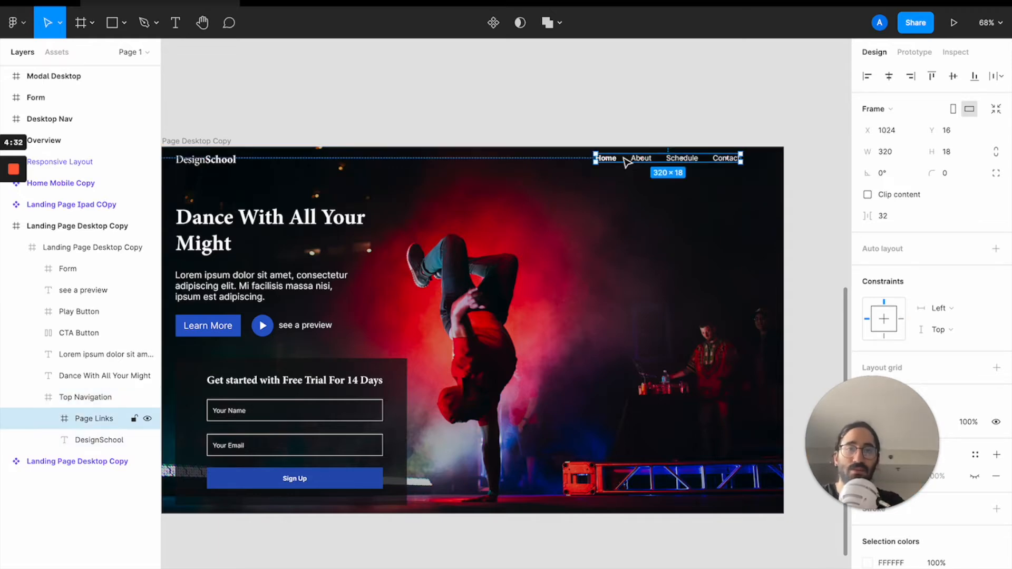
scroll(583, 167, "up", 10)
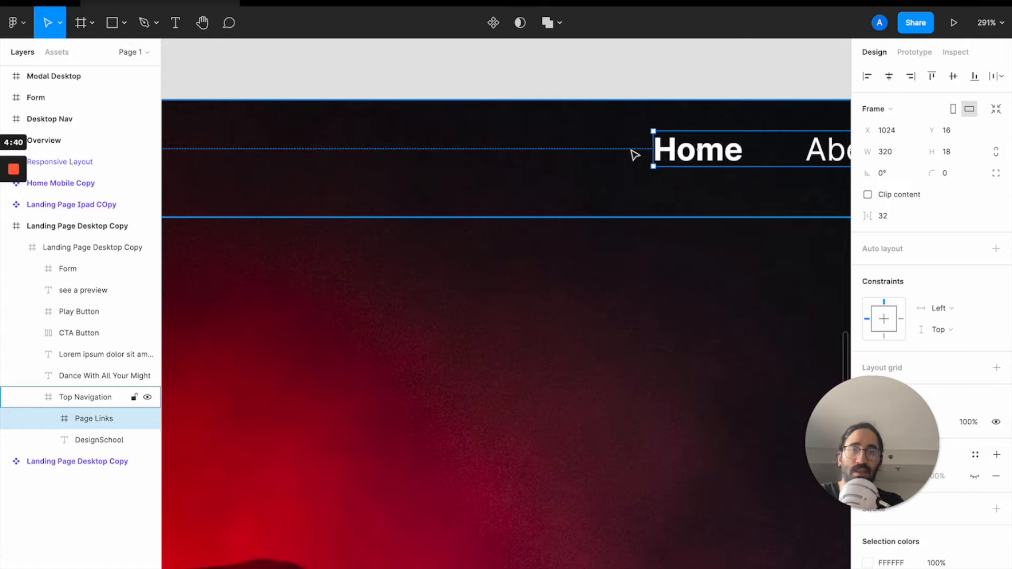
scroll(632, 153, "down", 12)
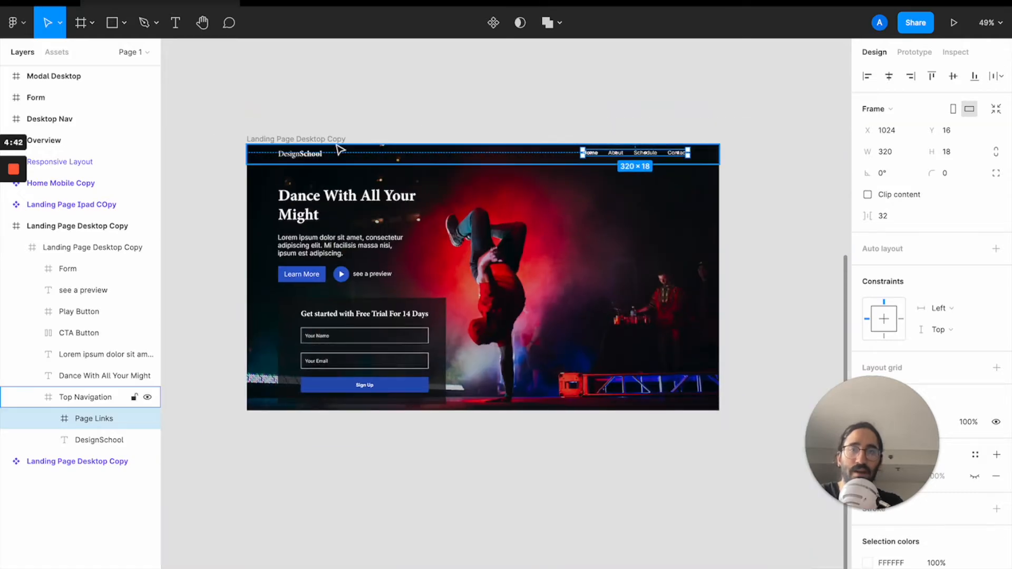
left_click(337, 149)
left_click(332, 140)
scroll(628, 154, "up", 6)
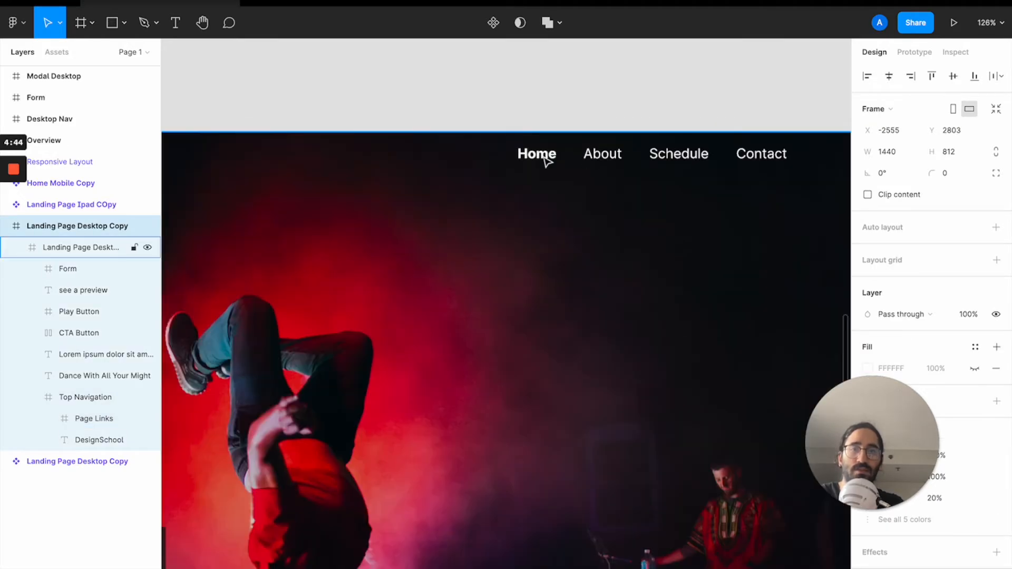
scroll(546, 160, "down", 6)
left_click(461, 75)
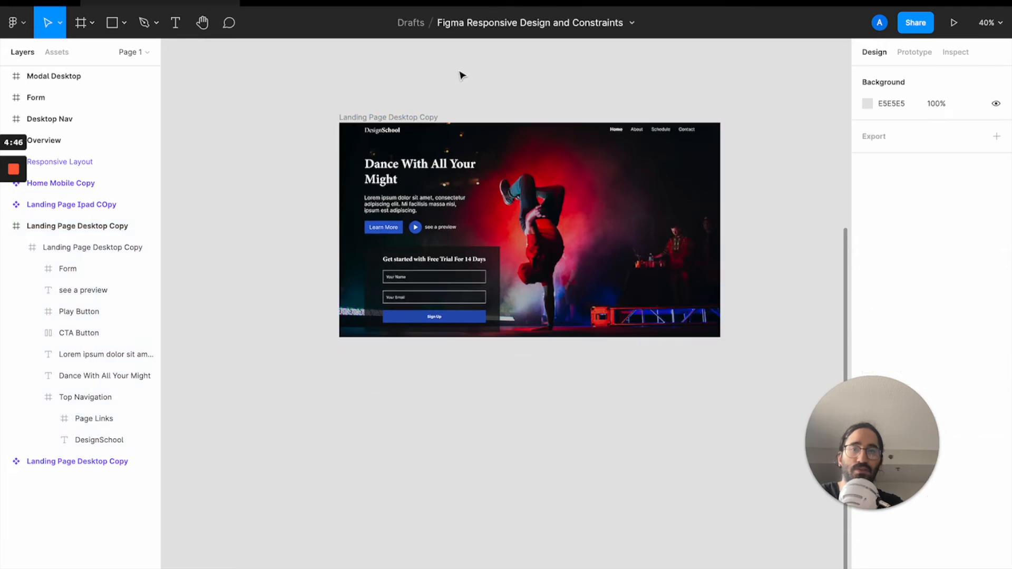
- Set the horizontal constraint of the Page Links frame inside Top Navigation to Right
left_click(408, 124)
scroll(579, 72, "up", 6)
left_click(578, 72)
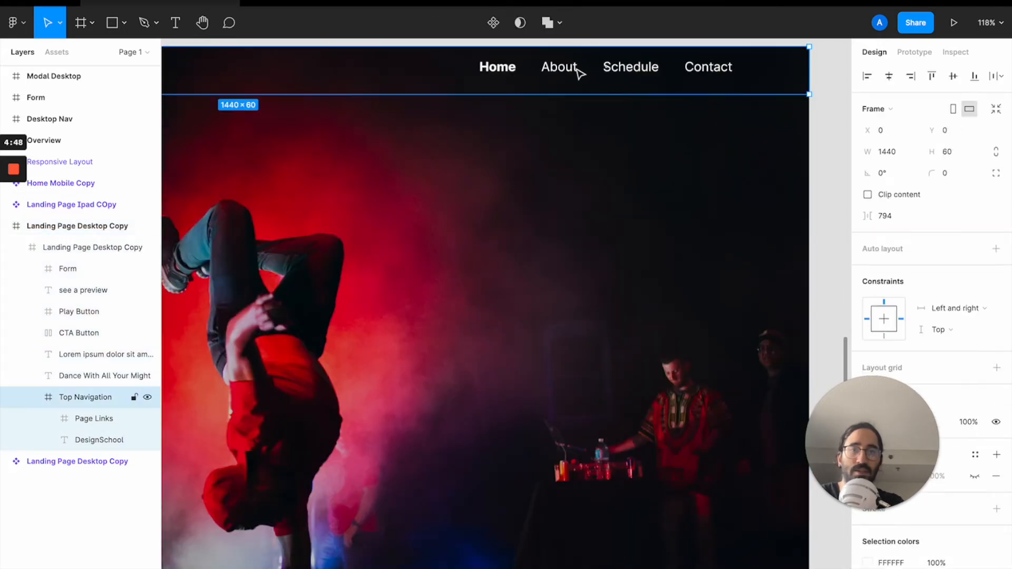
left_click(578, 73)
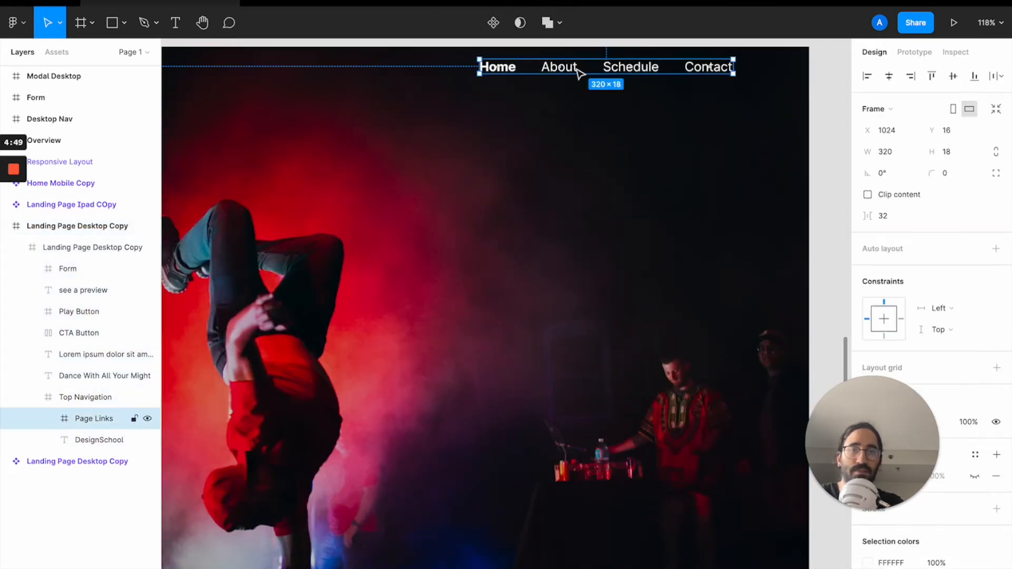
left_click(962, 314)
left_click(959, 330)
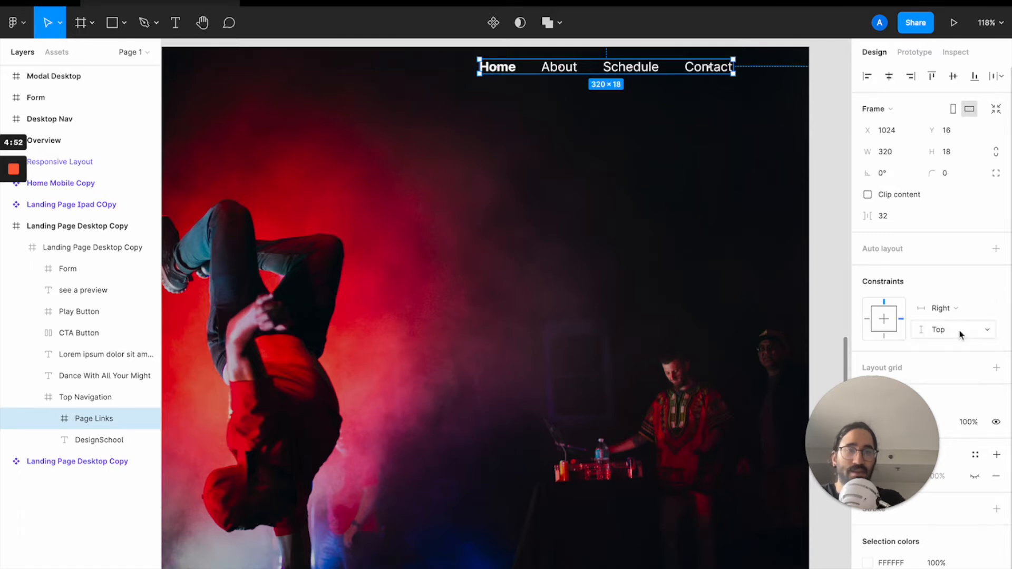
- Test the Page Links constraint by narrowing the outer Landing Page Desktop Copy frame from its right edge, undo the resize, and clear the selection
scroll(707, 248, "down", 5)
left_click(348, 157)
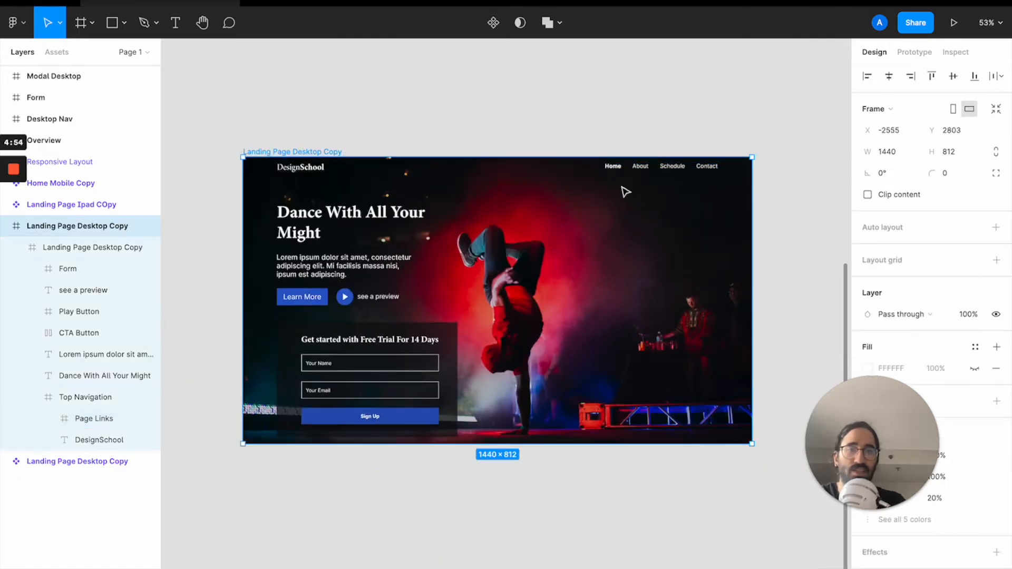
left_click_drag(751, 217, 691, 227)
key("super+z")
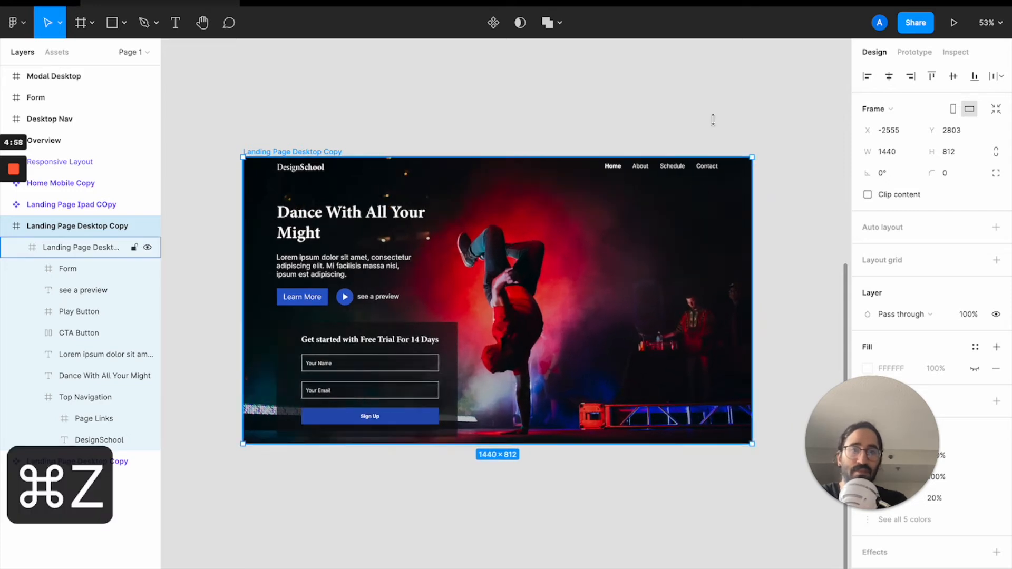
left_click(744, 106)
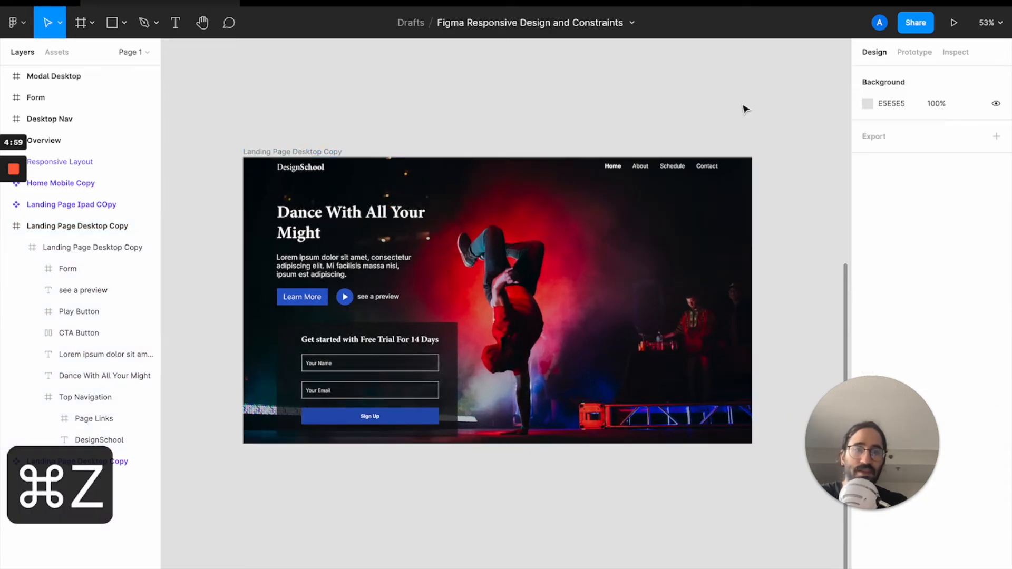
- Review the constraints of the nested Landing Page Desktop Copy frame and its Top Navigation
left_click(701, 170)
scroll(702, 171, "up", 5)
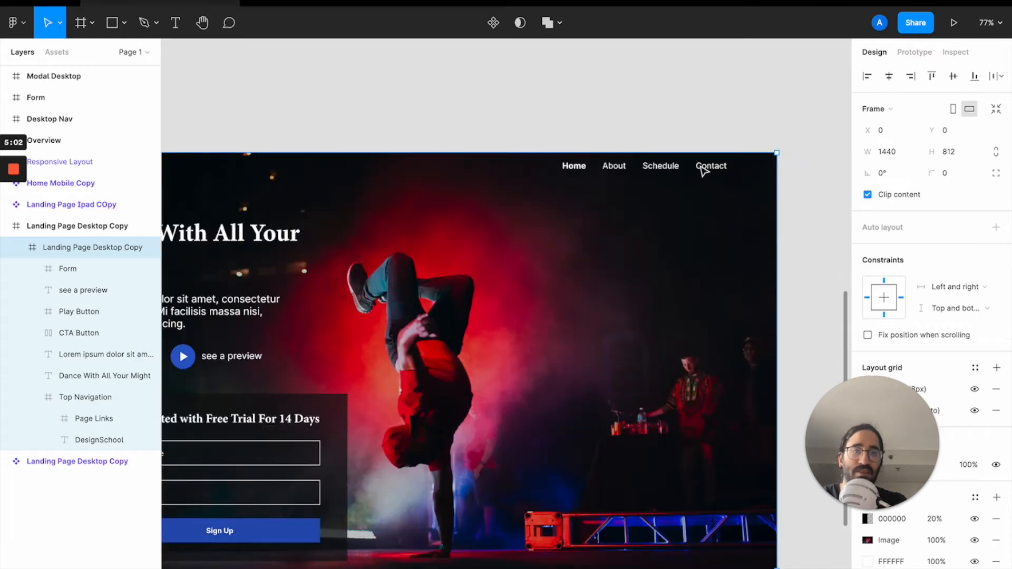
left_click(701, 172)
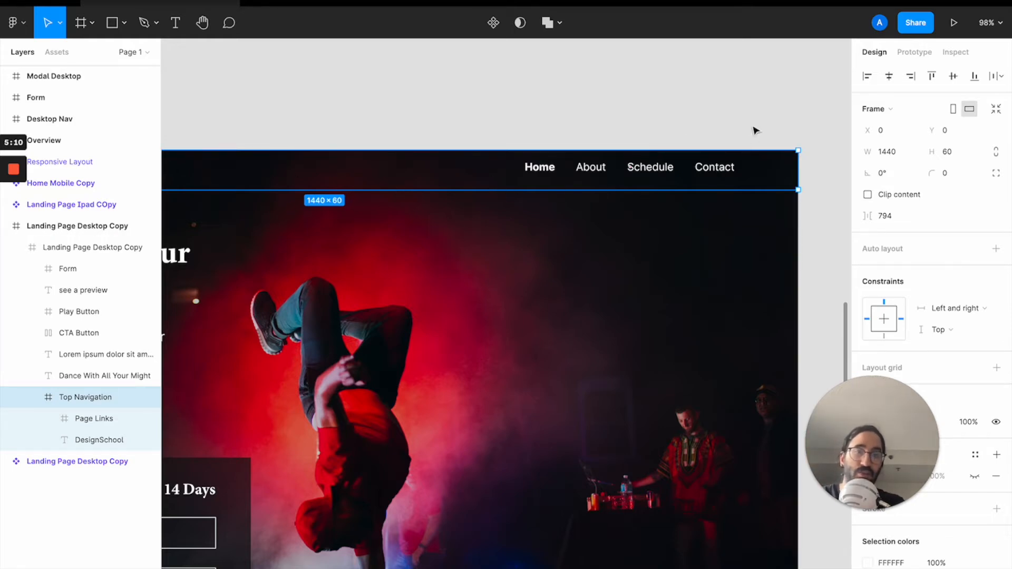
left_click(755, 130)
scroll(755, 130, "down", 5, "ctrl")
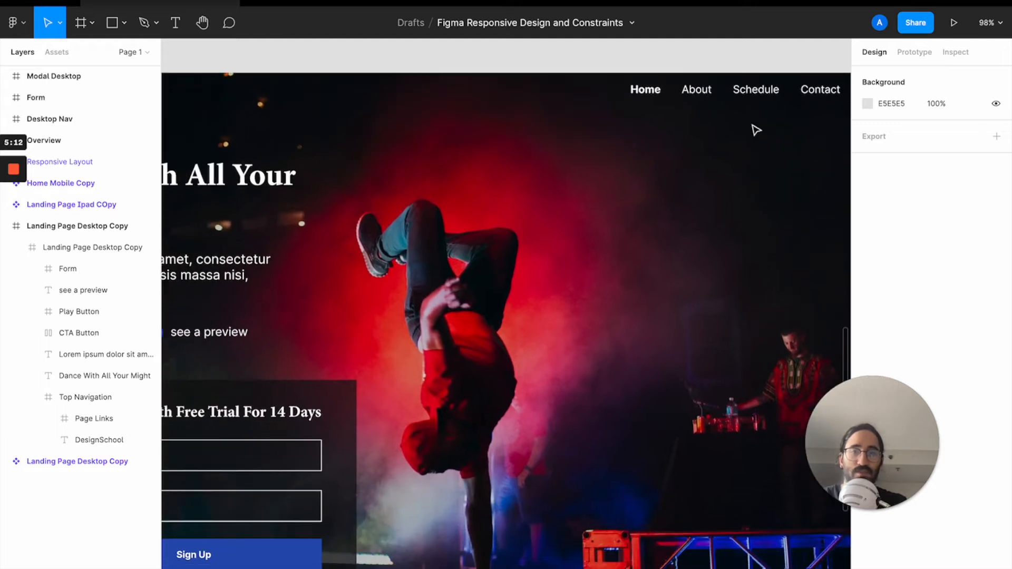
scroll(609, 140, "up", 1)
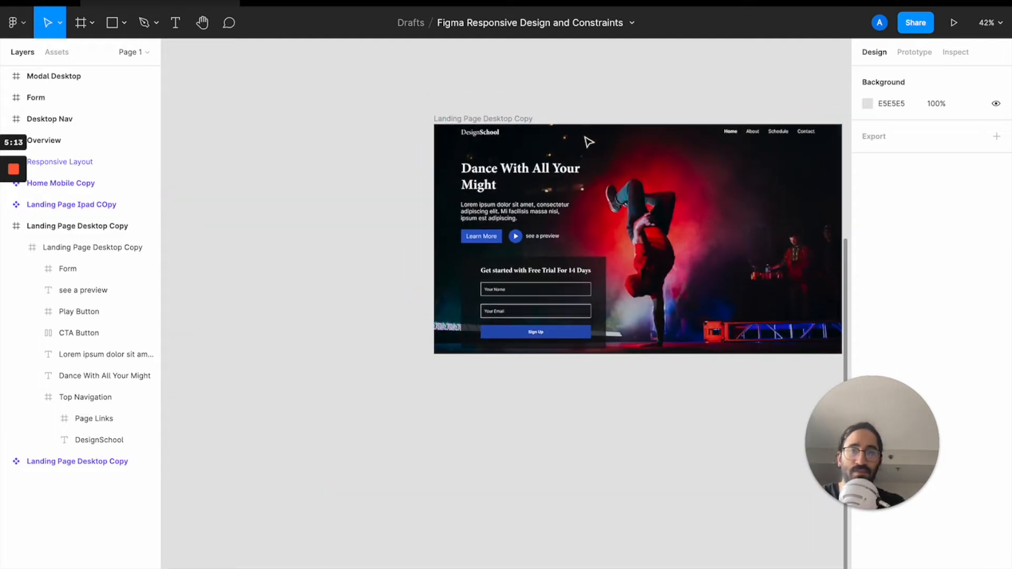
left_click(482, 133)
left_click(482, 135)
scroll(482, 136, "down", 1)
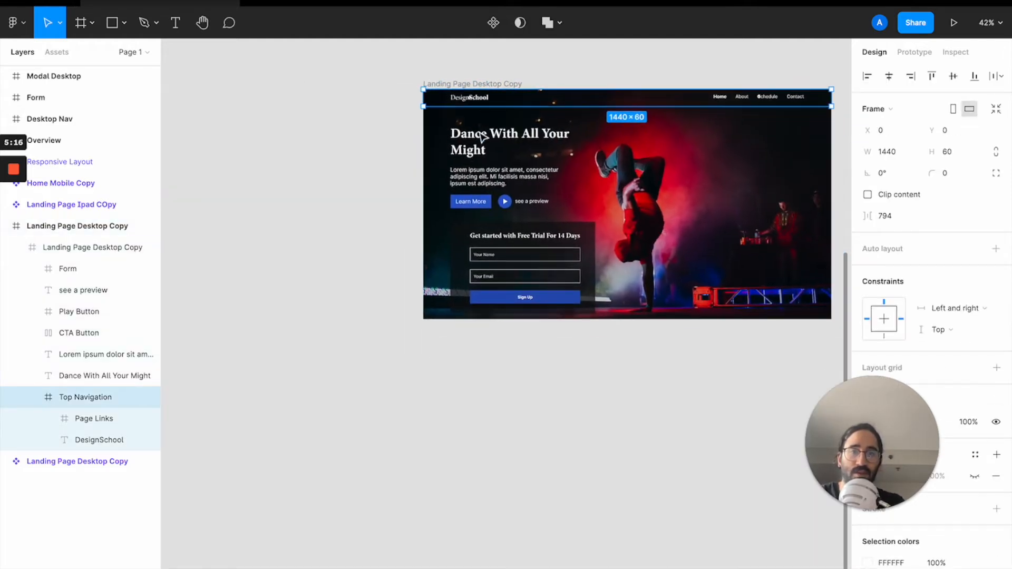
- Examine the constraints of the "Dance With All Your Might" heading within the landing page
left_click(495, 135)
left_click(468, 85)
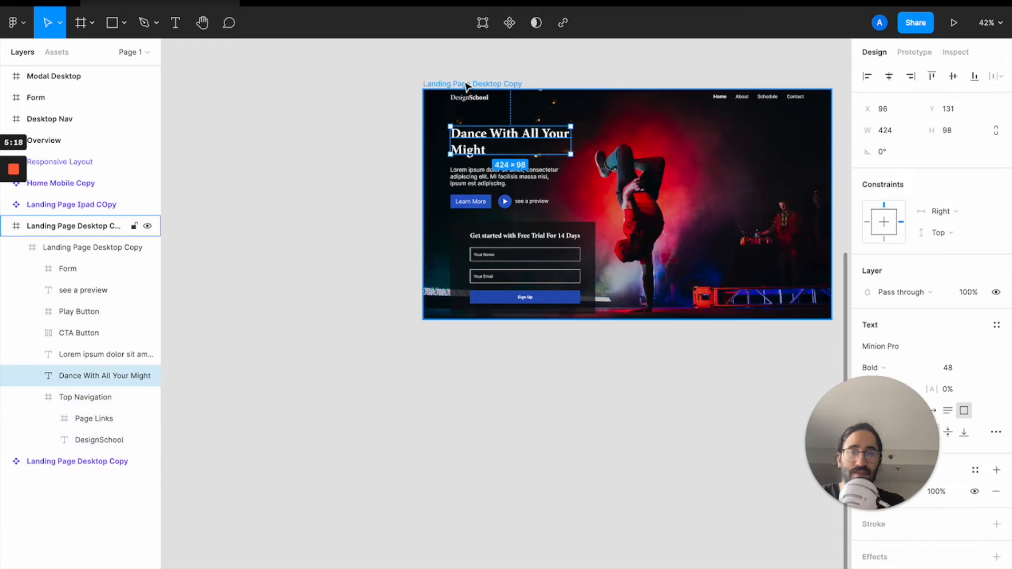
key("shift+2")
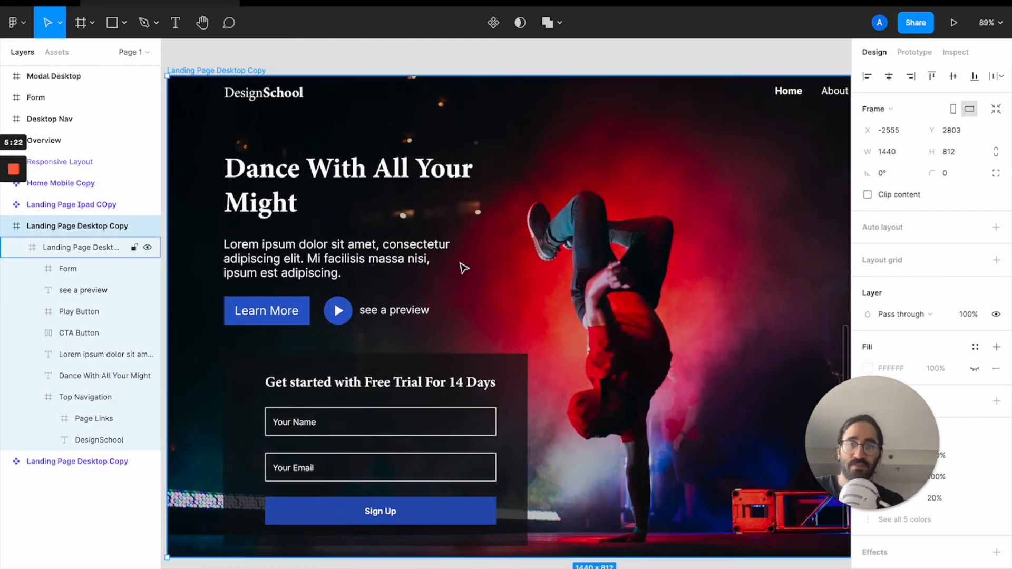
double_click(351, 170)
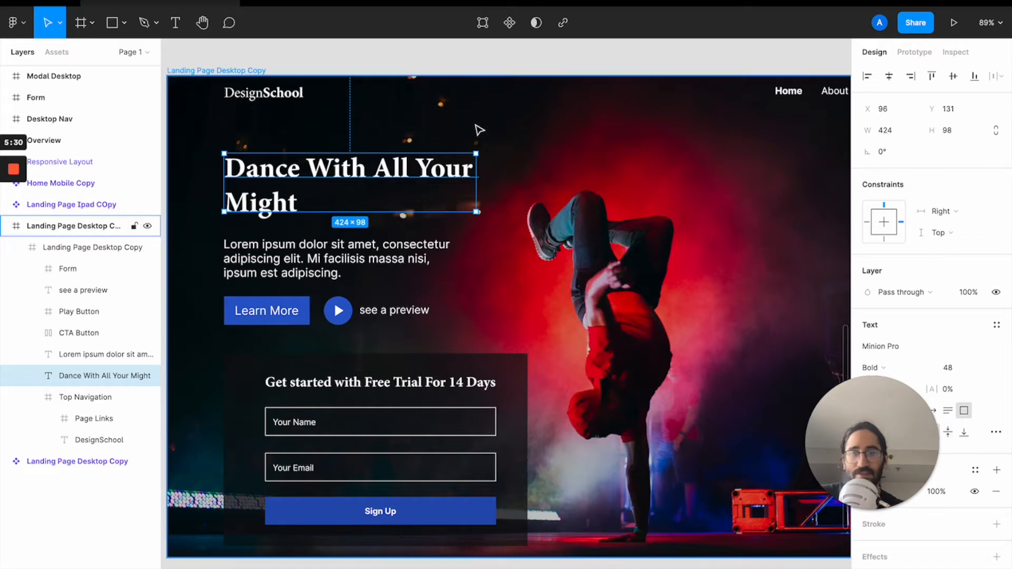
left_click(396, 63)
left_click(420, 168)
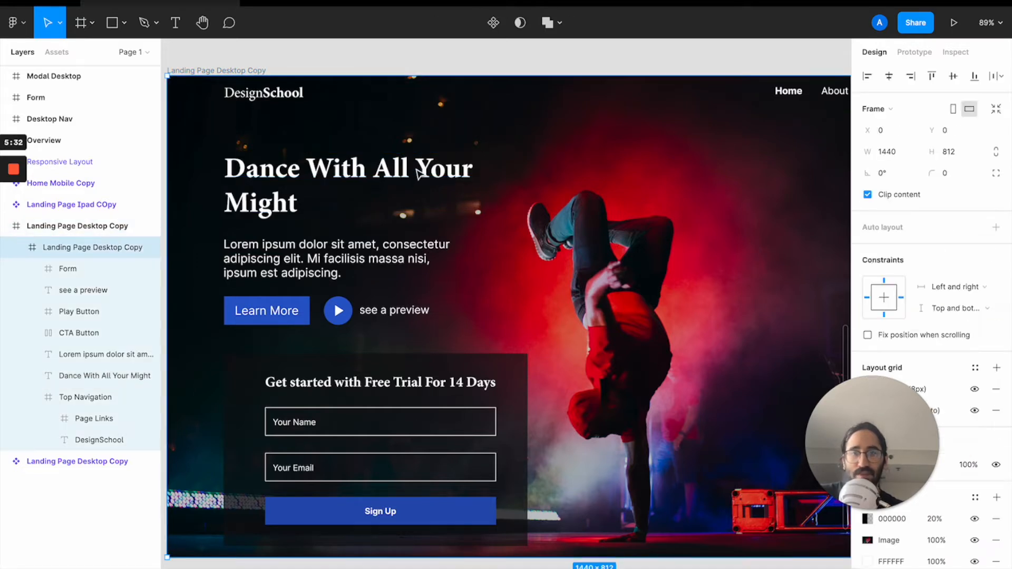
left_click(419, 173)
scroll(418, 172, "down", 1)
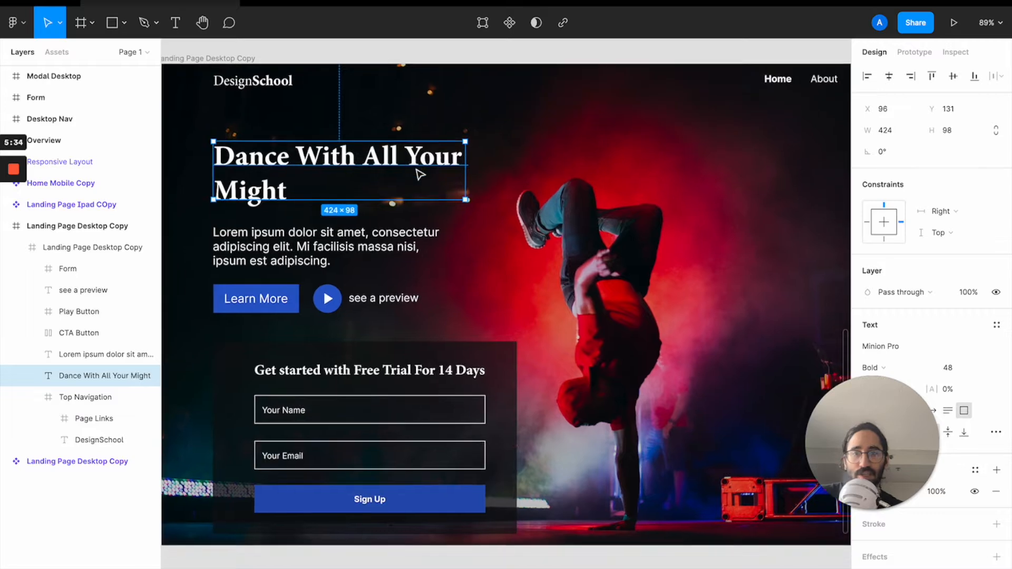
scroll(589, 194, "up", 1)
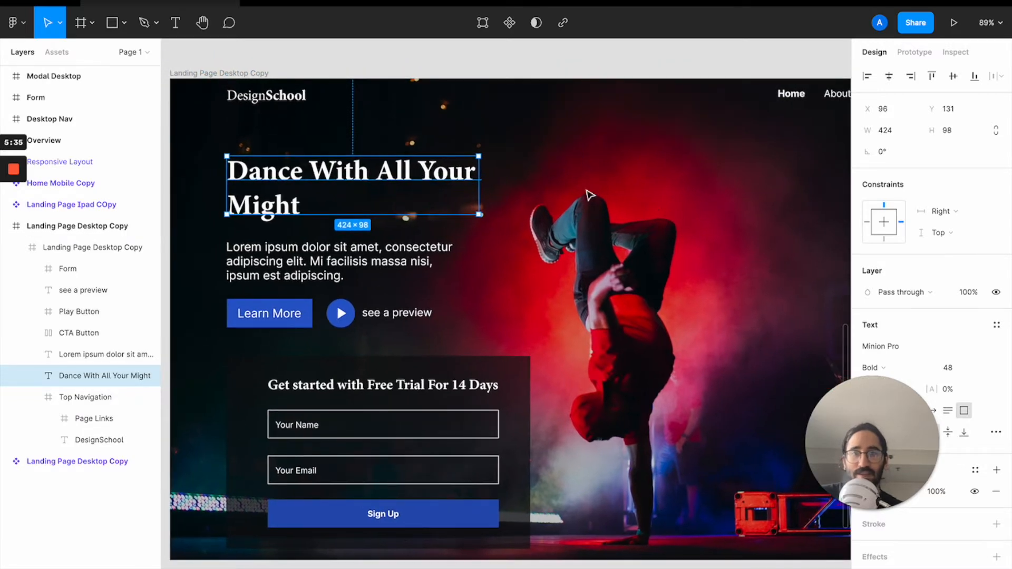
- Test the heading's behavior by strongly narrowing the outer Landing Page Desktop Copy frame from its right edge, and undo the resize
left_click(348, 52)
scroll(234, 64, "down", 5)
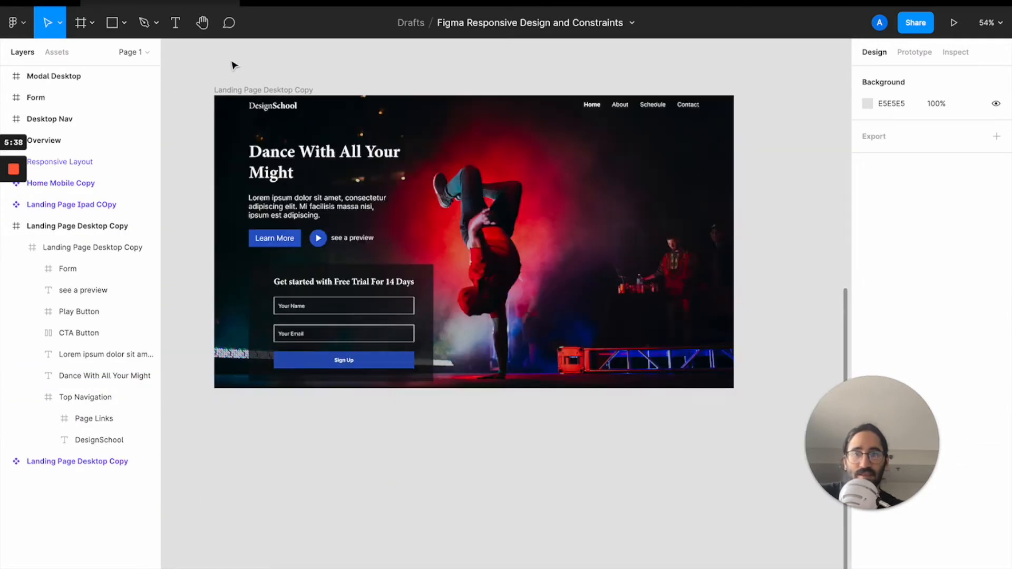
left_click(242, 90)
left_click_drag(734, 192, 544, 194)
key("super+z")
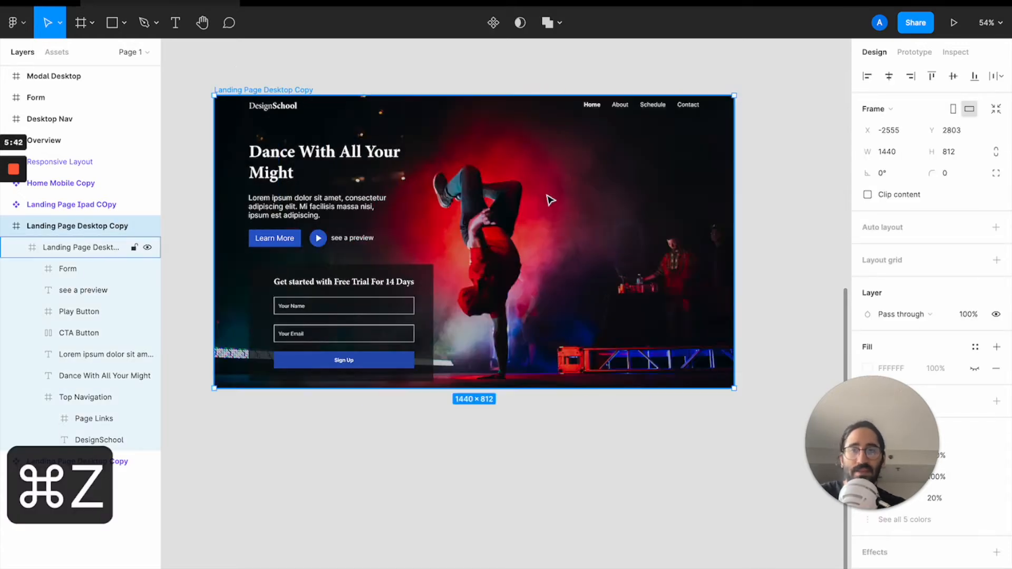
- Recheck the heading's constraints, try narrowing the outer Landing Page Desktop Copy frame slightly, and undo the resize
left_click(274, 173)
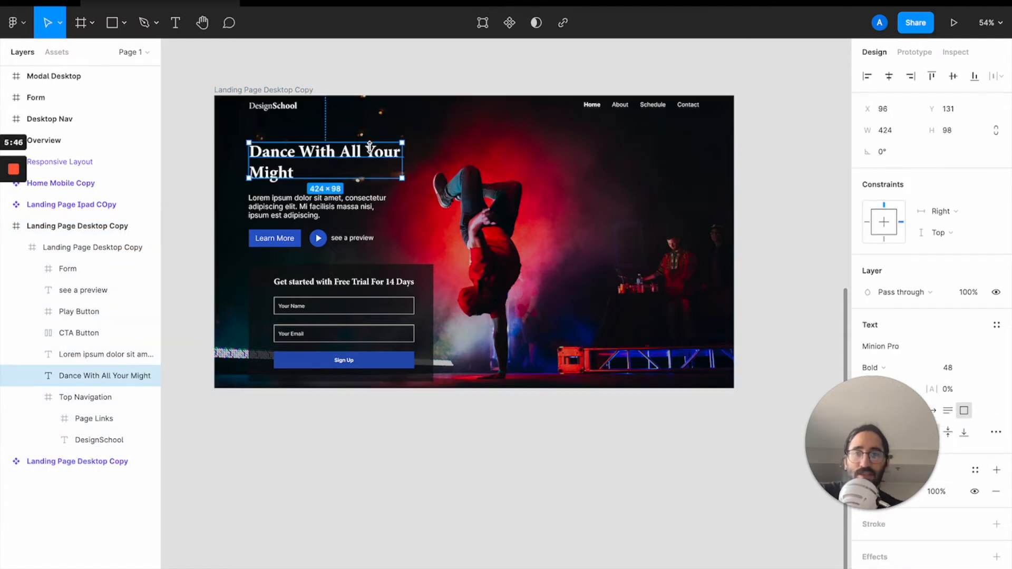
left_click(261, 89)
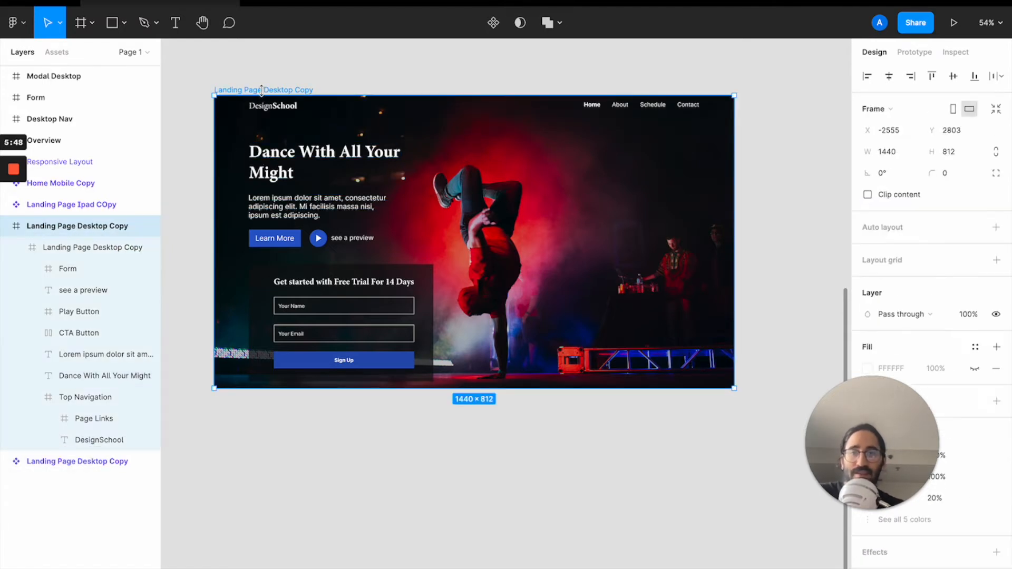
left_click_drag(730, 248, 677, 248)
key("super+z")
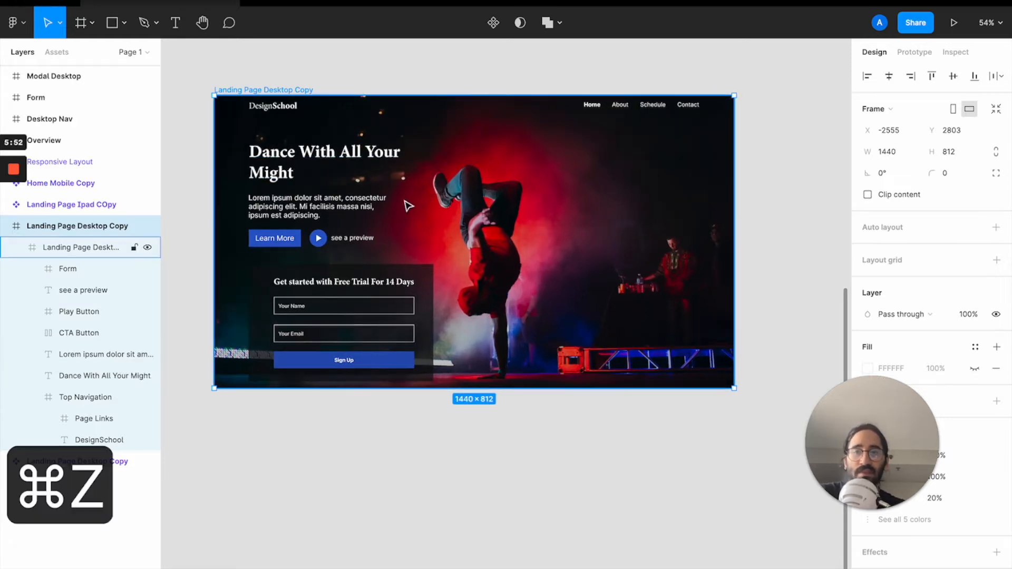
- Set the horizontal constraint of the "Dance With All Your Might" heading and the paragraph below it to Center, and clear the selection
left_click(323, 159)
left_click(300, 206, "shift")
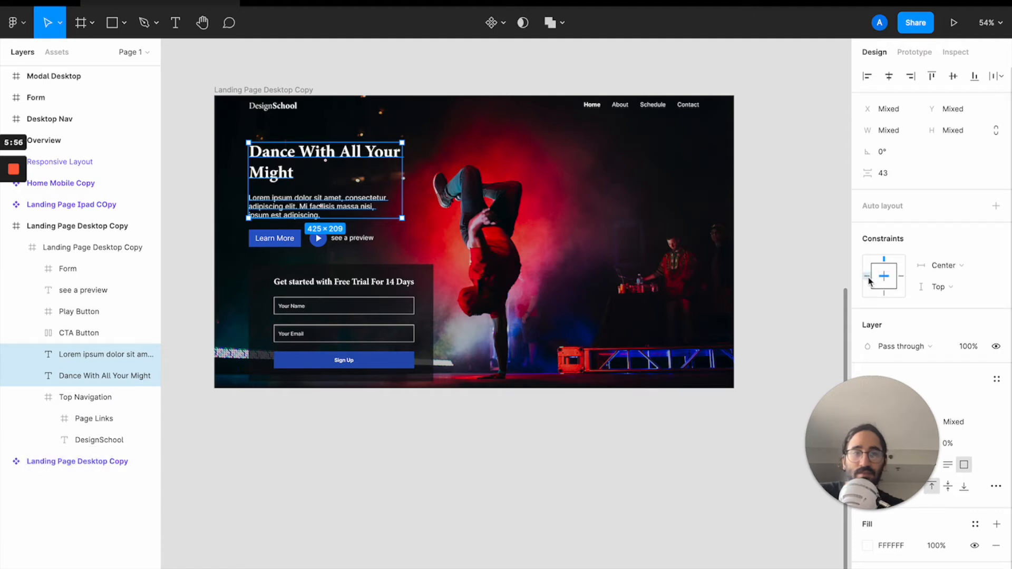
left_click(545, 85)
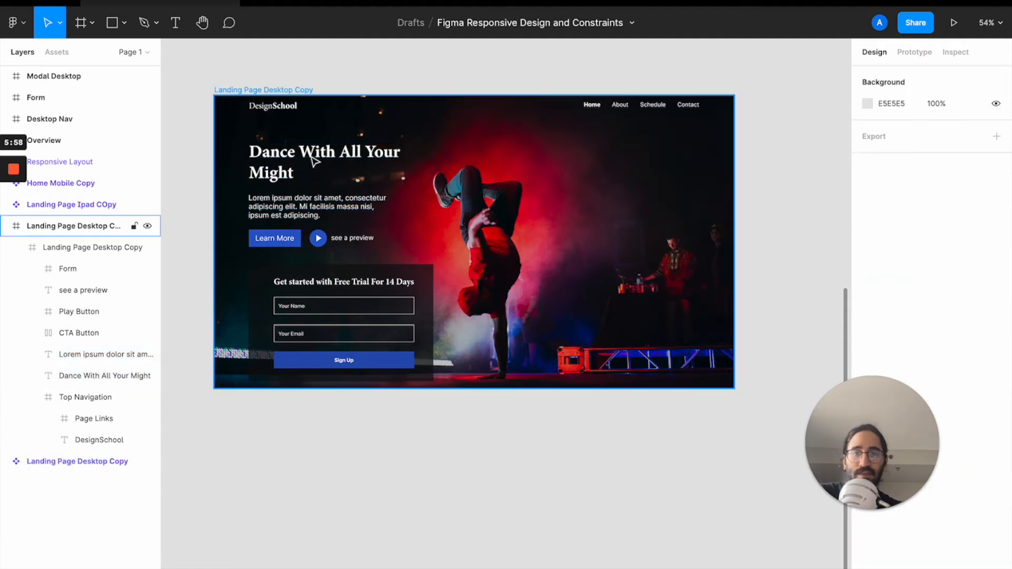
- Test the heading and paragraph constraints by narrowing the outer Landing Page Desktop Copy frame from its right edge, and undo the resize
left_click(279, 91)
left_click_drag(734, 196, 610, 196)
key("super+z")
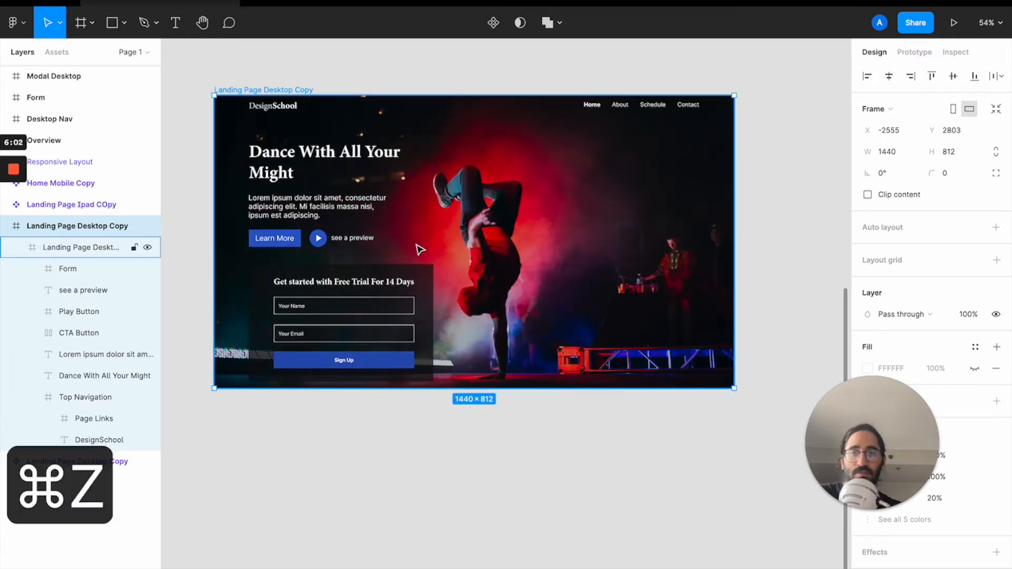
- Check the form's constraints, test its behavior by narrowing the outer Landing Page Desktop Copy frame from its right edge, and undo the resize
left_click(270, 283)
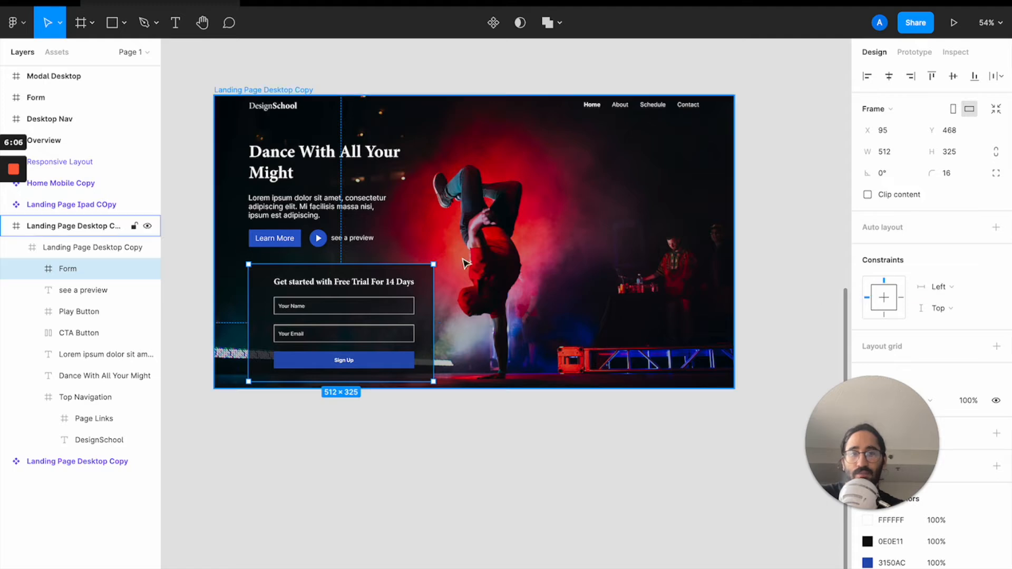
left_click(303, 91)
left_click_drag(734, 227, 647, 228)
key("super+z")
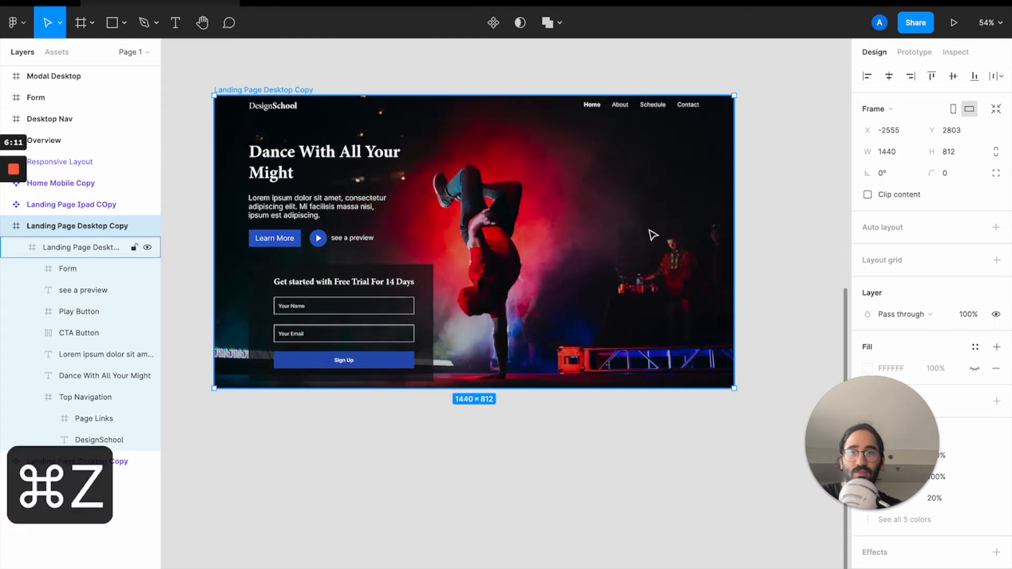
- Inspect the constraints of the Learn More button, play button and "see a preview" text, narrowing the outer Landing Page Desktop Copy frame to 1331 wide
left_click(317, 240)
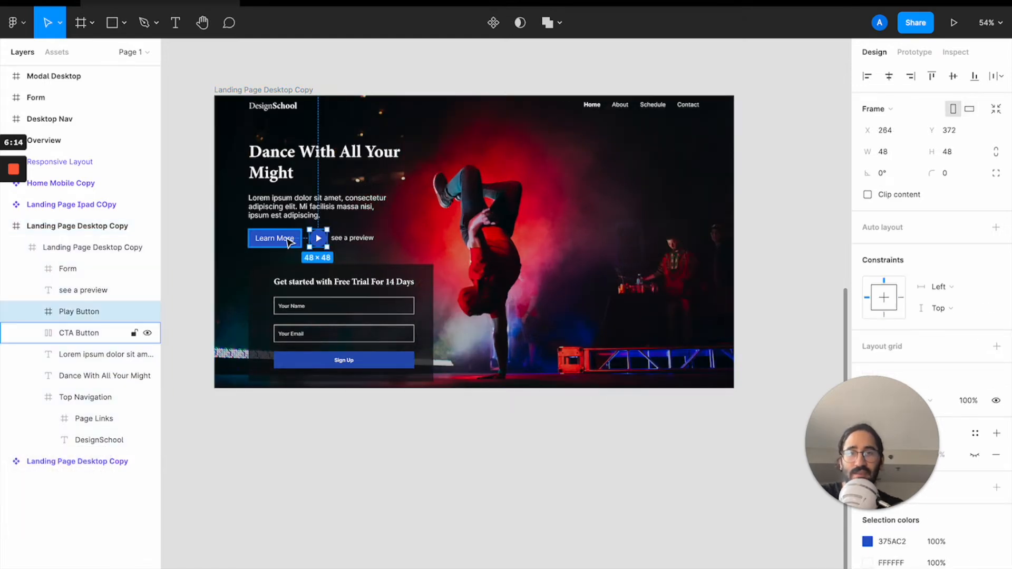
left_click(288, 241, "shift")
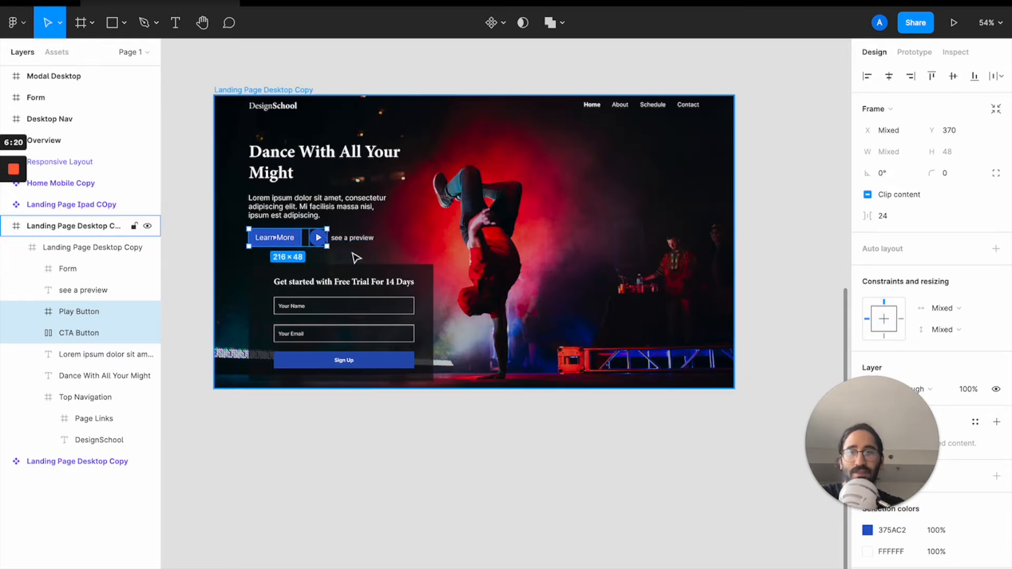
left_click(285, 92)
left_click_drag(733, 201, 695, 199)
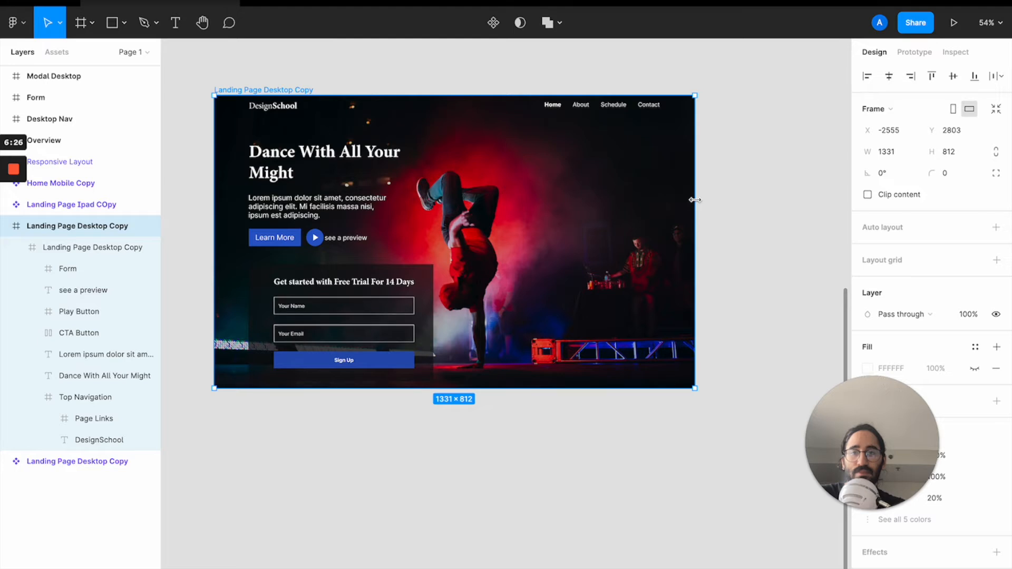
double_click(361, 240)
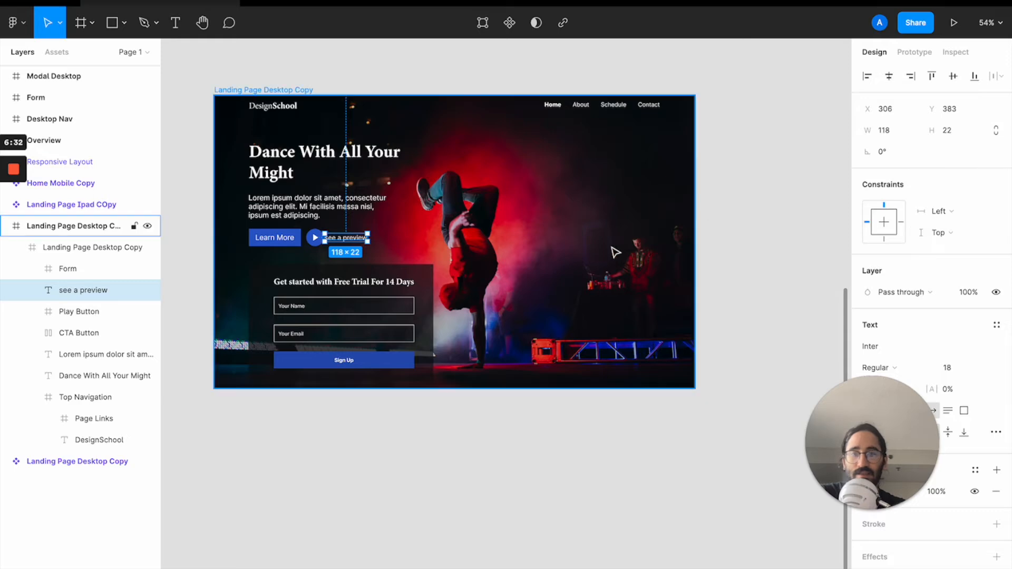
key("super+z")
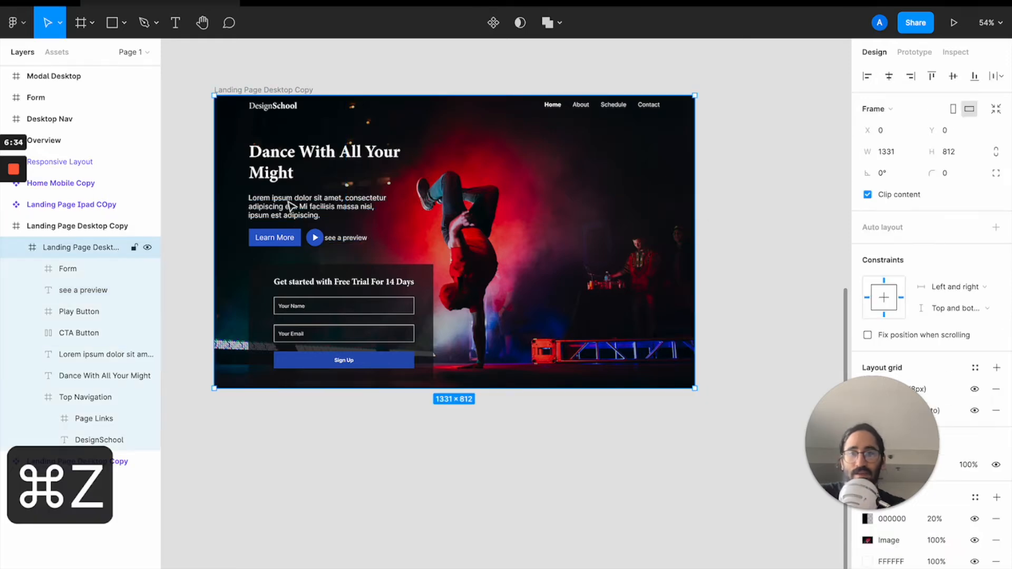
- Wrap the Learn More button, the play button and the "see a preview" text together in a new frame
scroll(289, 205, "up", 5)
left_click(295, 277)
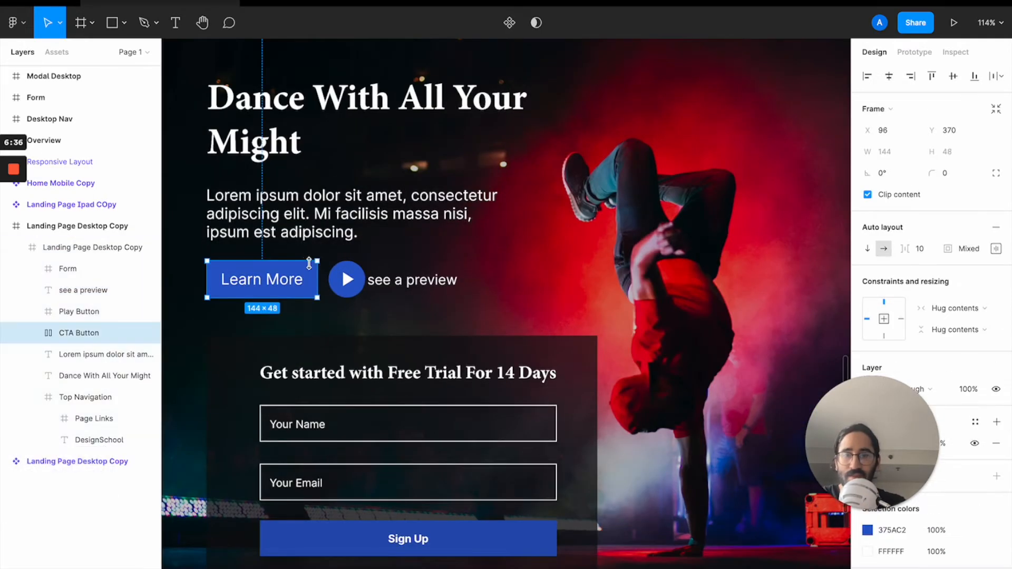
left_click(362, 281, "shift")
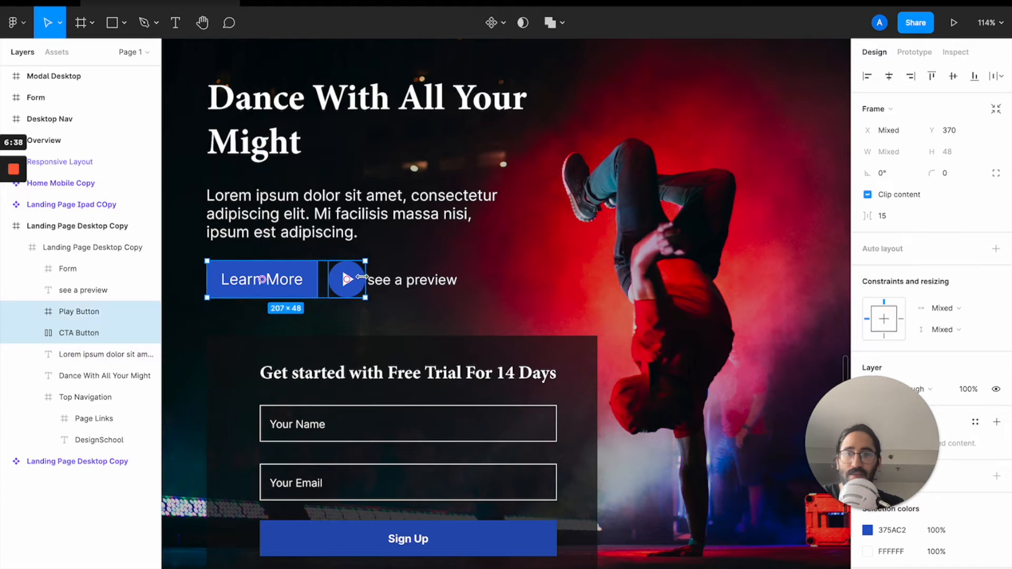
left_click(398, 286, "shift")
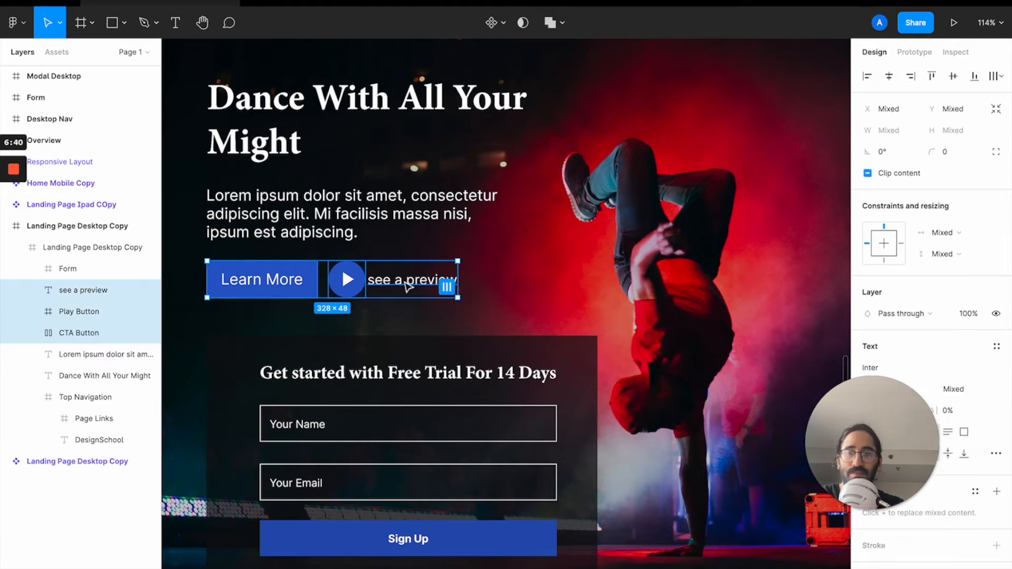
key("alt+super+g")
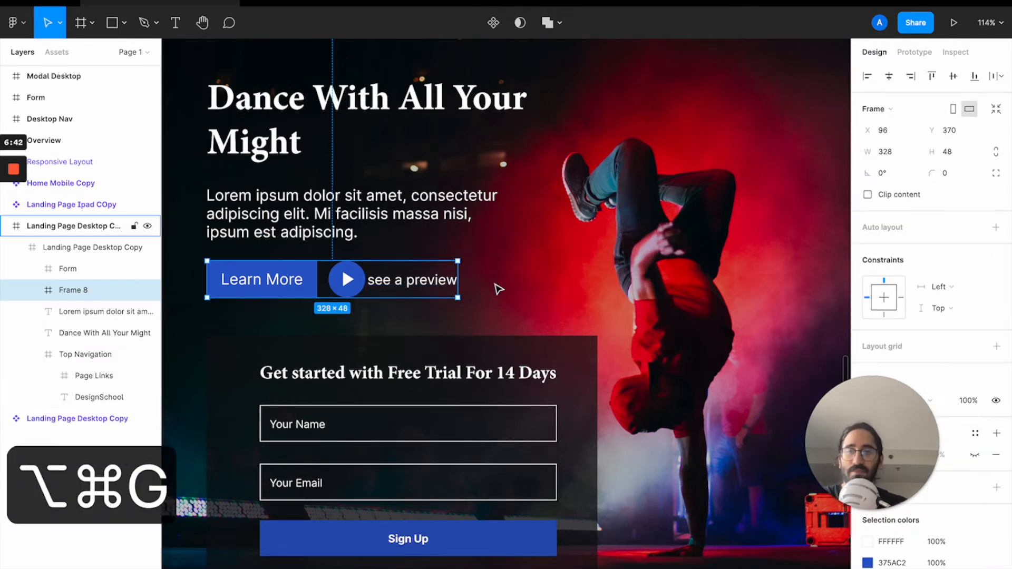
- Test the framed button row by resizing the outer Landing Page Desktop Copy frame from its right edge, and undo the resize
scroll(492, 287, "down", 4)
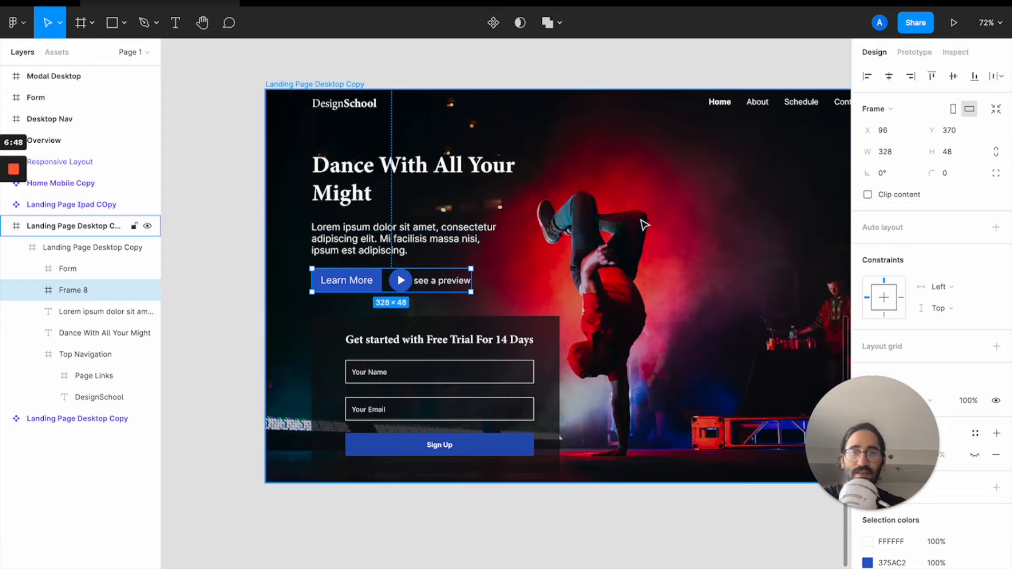
left_click(459, 76)
left_click(327, 85)
scroll(535, 109, "right", 2)
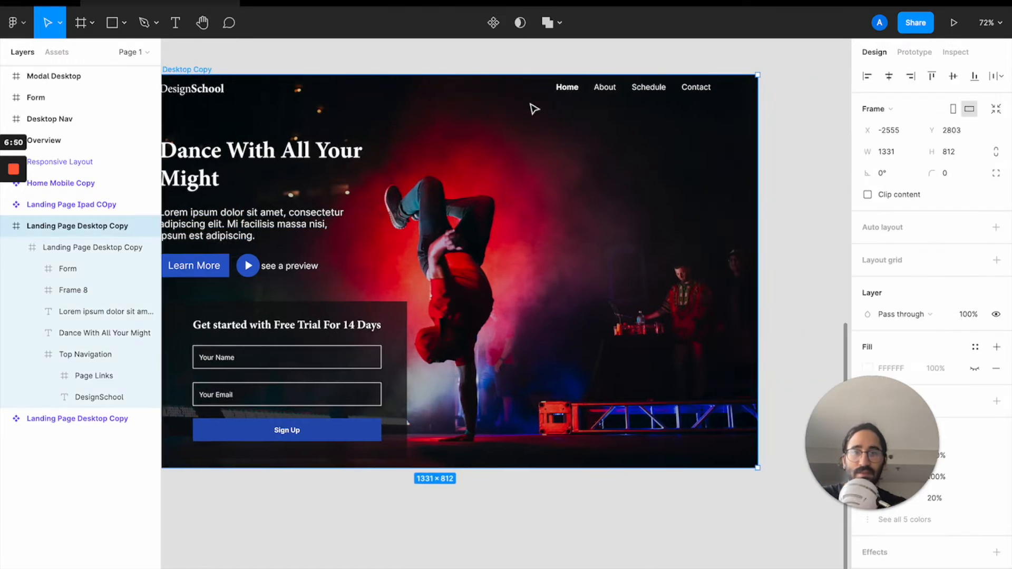
left_click_drag(714, 217, 695, 243)
key("super+z")
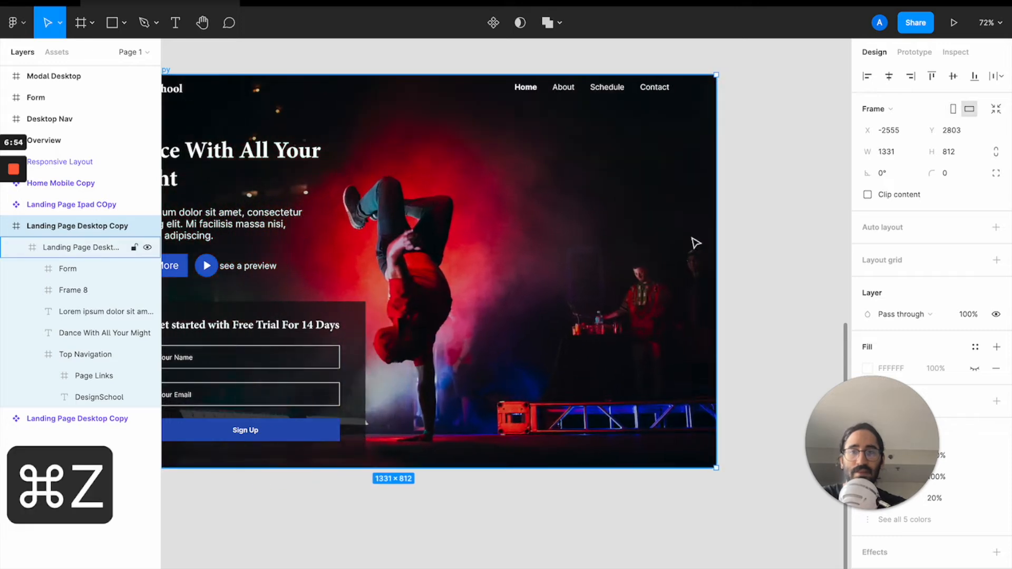
left_click(802, 260)
scroll(739, 257, "down", 5)
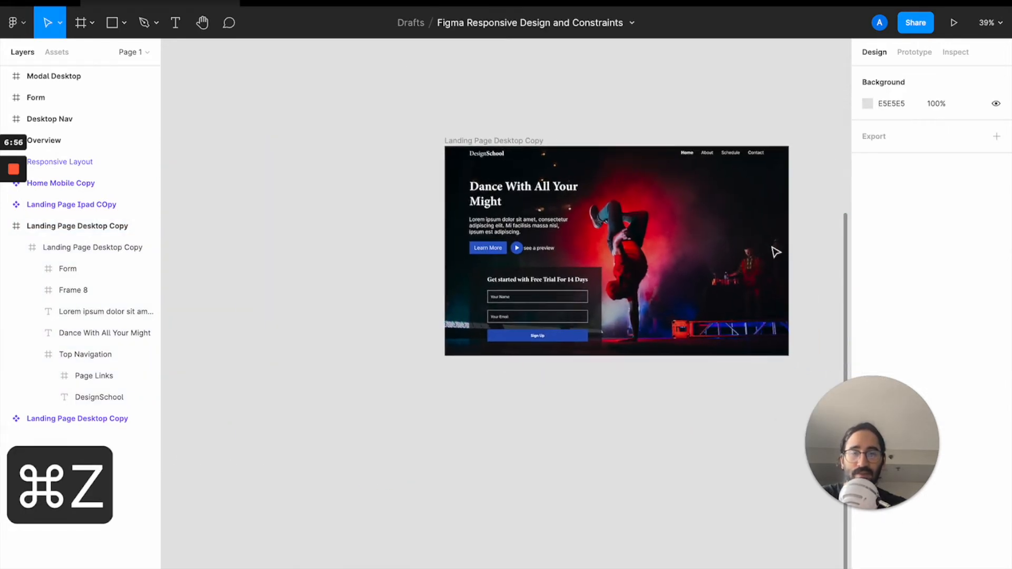
left_click(534, 144)
scroll(531, 145, "right", 5)
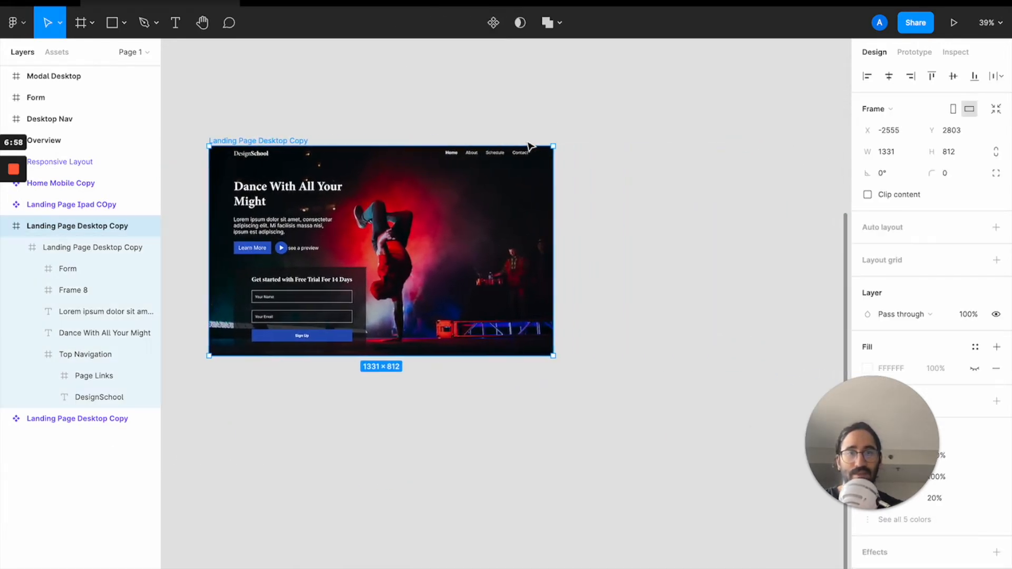
scroll(530, 146, "up", 4)
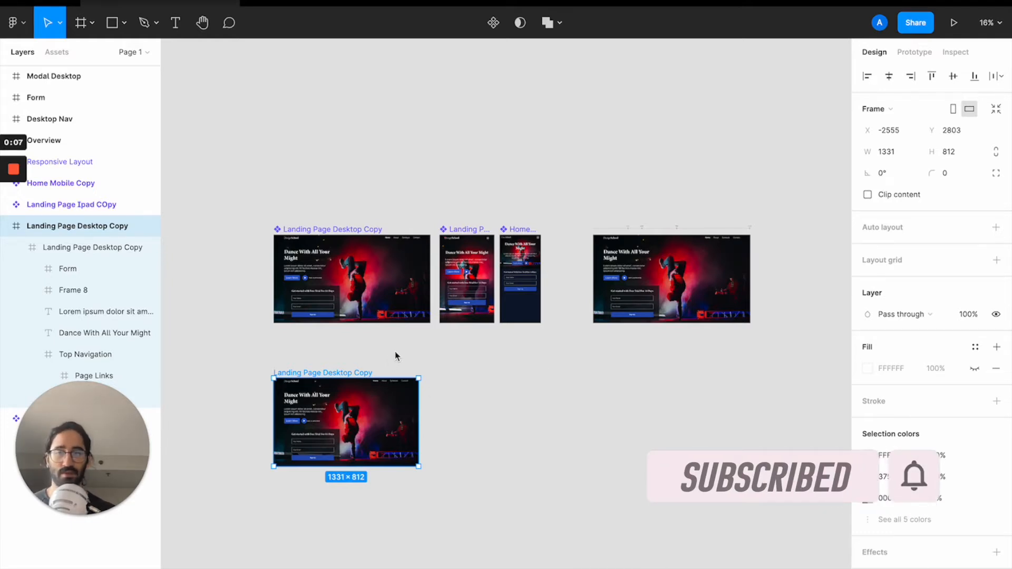
- Duplicate the outer Landing Page Desktop Copy frame and place the copy beside the original, on its right
key("shift+2")
left_click(484, 342)
left_click(354, 372)
key("shift+2")
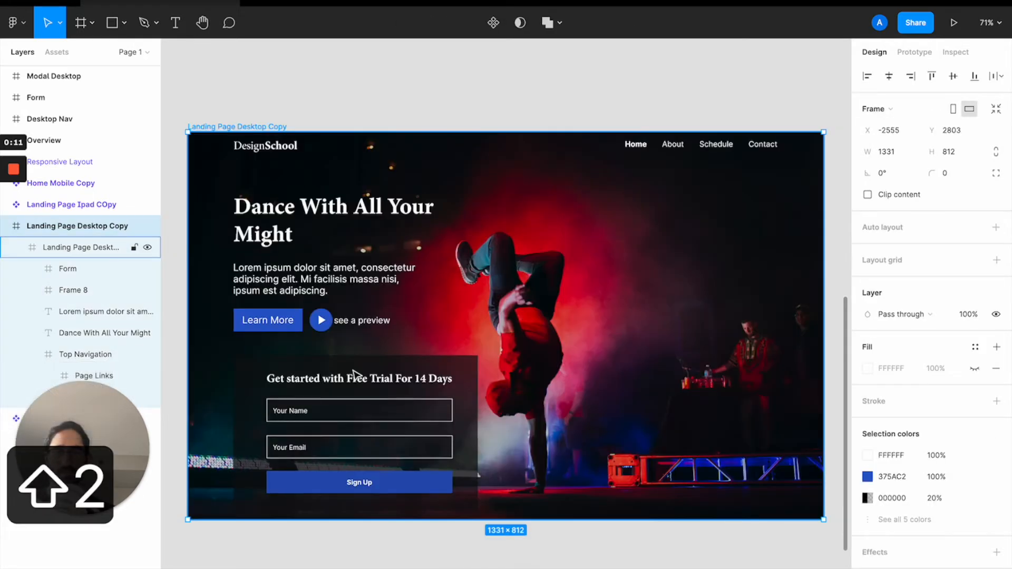
scroll(423, 363, "right", 3)
left_click_drag(423, 311, 907, 293)
key("BackSpace")
left_click_drag(312, 157, 650, 168)
- Rename the duplicated landing page frame as "Tablet Design"
double_click(650, 167)
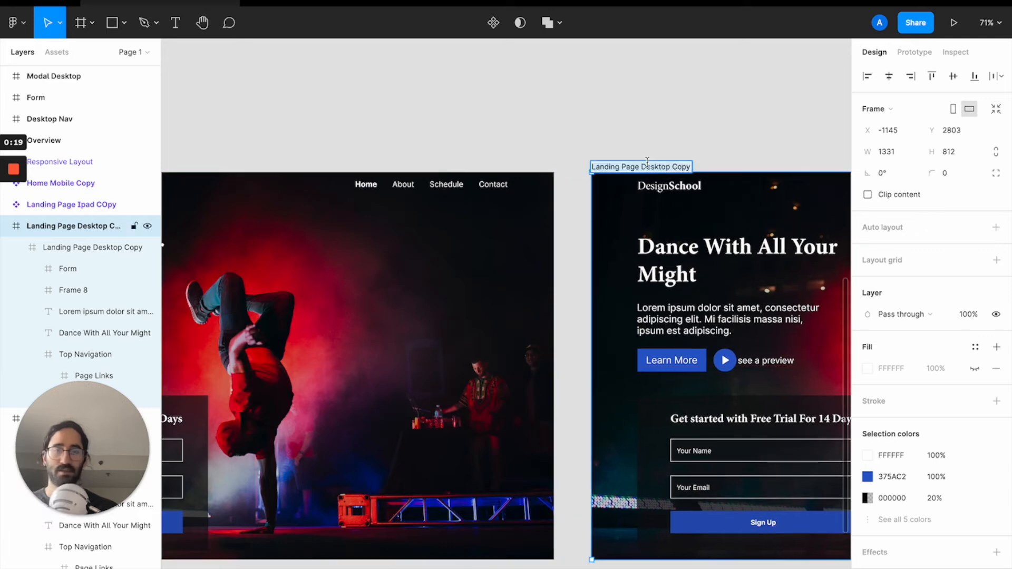
type("Tablet Design")
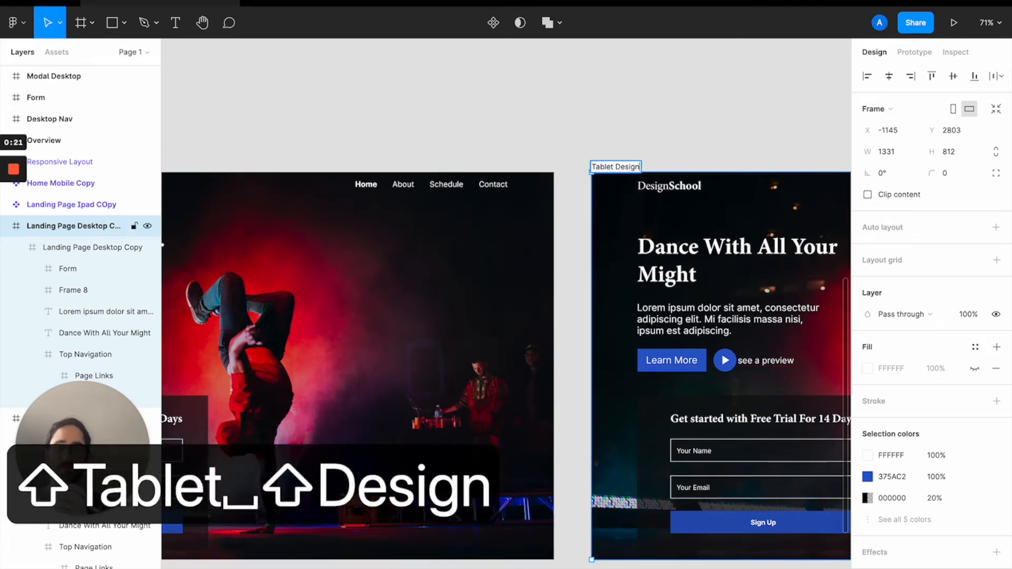
key("Return")
- Compare the navigation with the iPad layout and delete the Page Links from the Tablet Design's top navigation
scroll(727, 102, "right", 5)
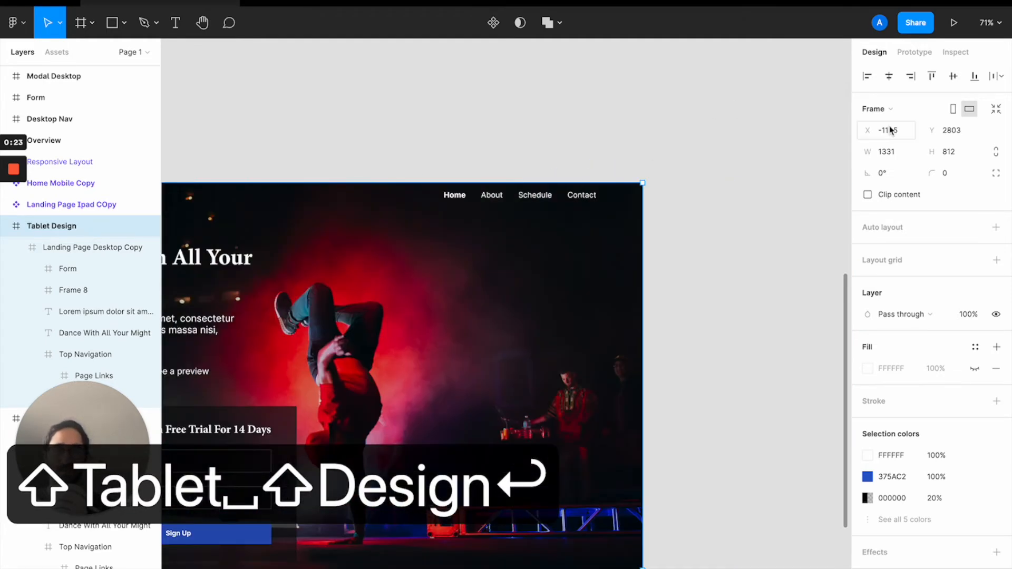
left_click(550, 199)
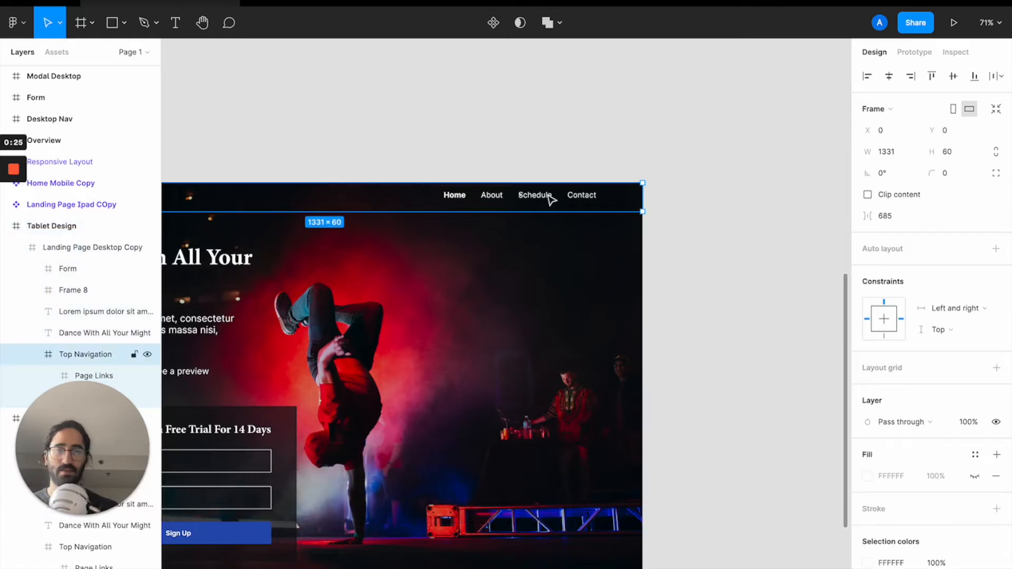
left_click(549, 199)
scroll(550, 200, "right", 10)
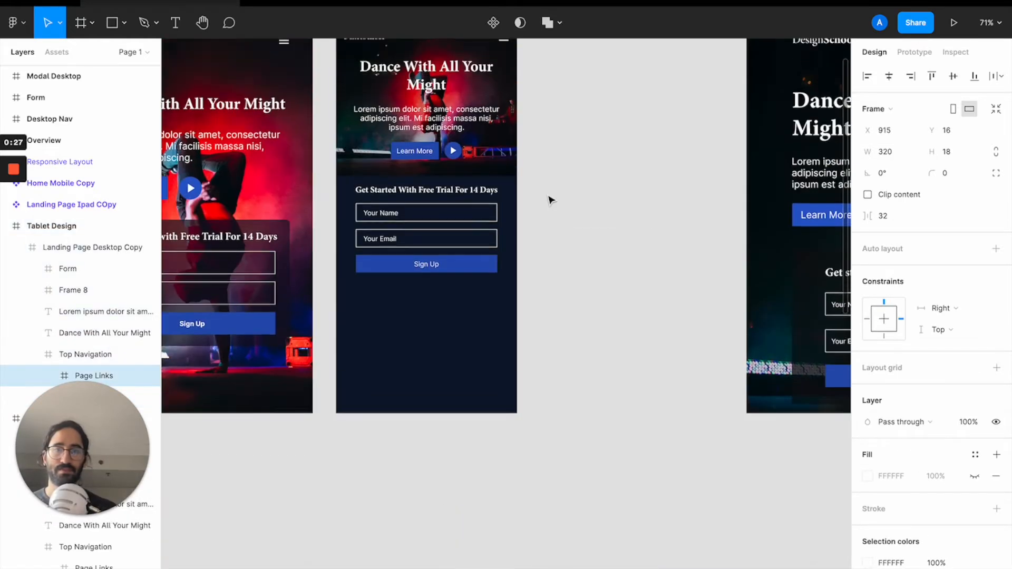
scroll(550, 199, "left", 4)
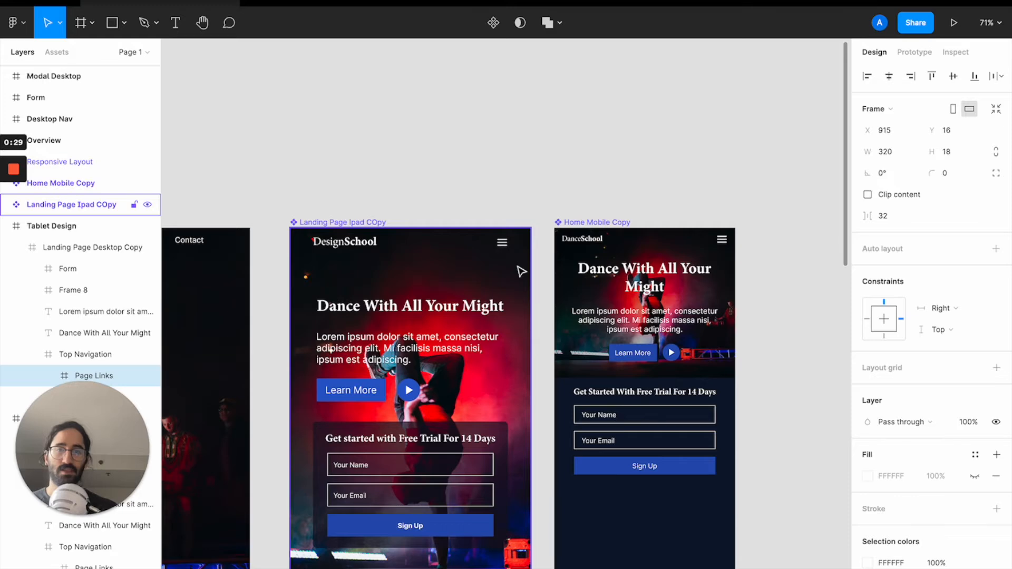
scroll(520, 271, "left", 10)
scroll(668, 210, "down", 2)
key("BackSpace")
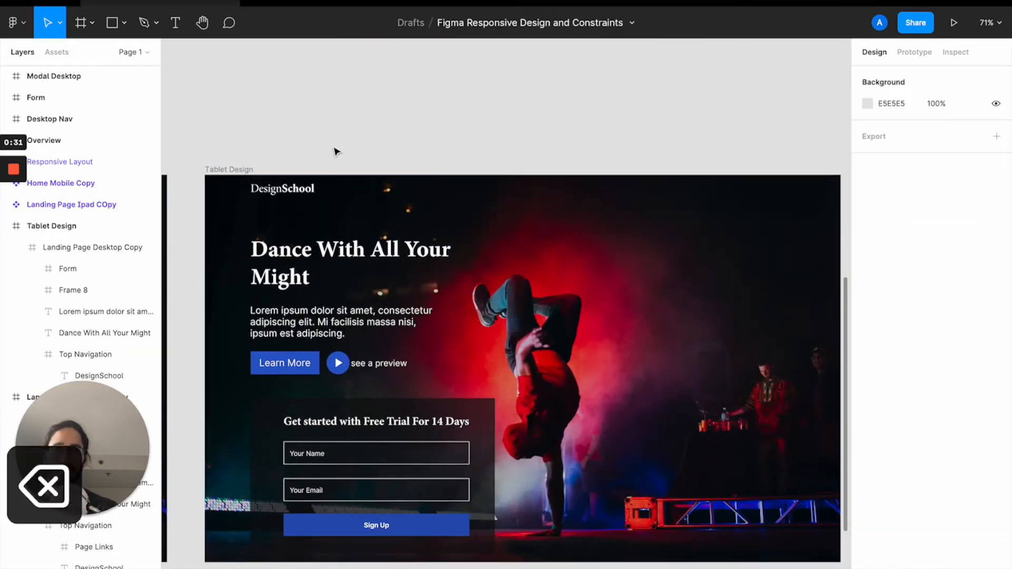
- Set the width of the Tablet Design frame to 504
left_click(234, 169)
left_click(890, 151)
type("504")
key("Return")
- Set the width of the original outer Landing Page Desktop Copy frame to 1440
scroll(535, 267, "left", 10)
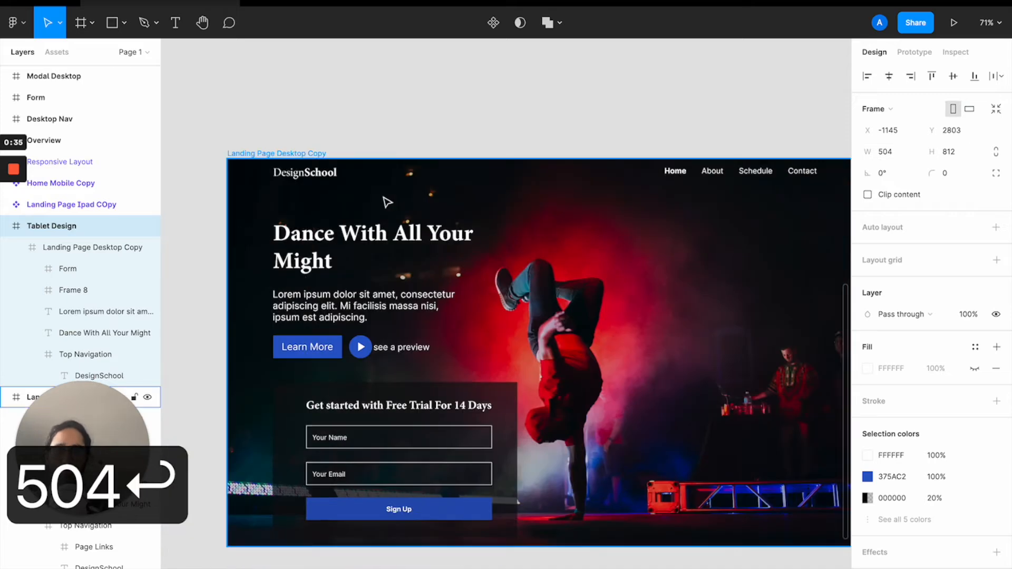
left_click(310, 149)
scroll(675, 86, "right", 2)
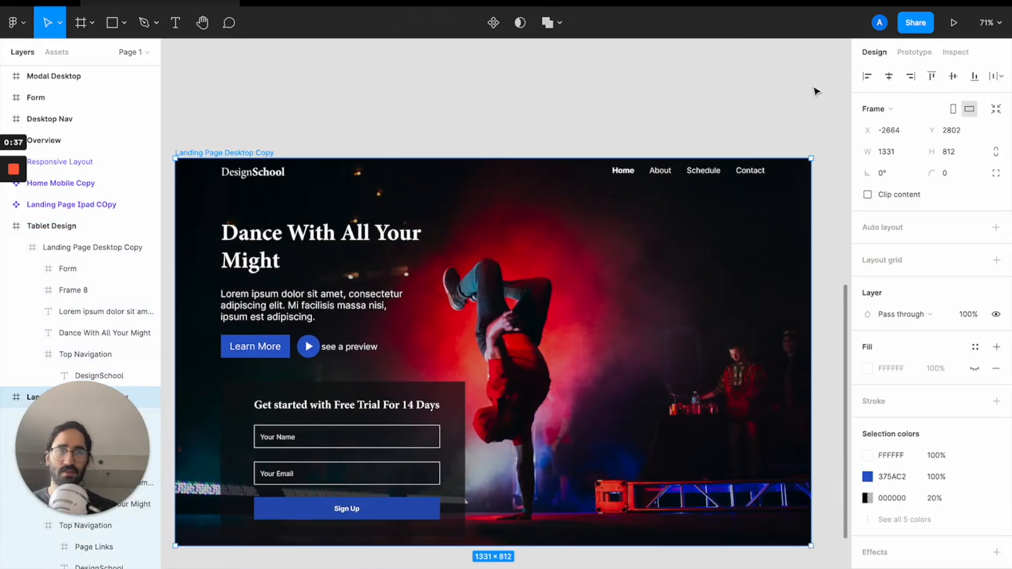
type("1440")
key("Return")
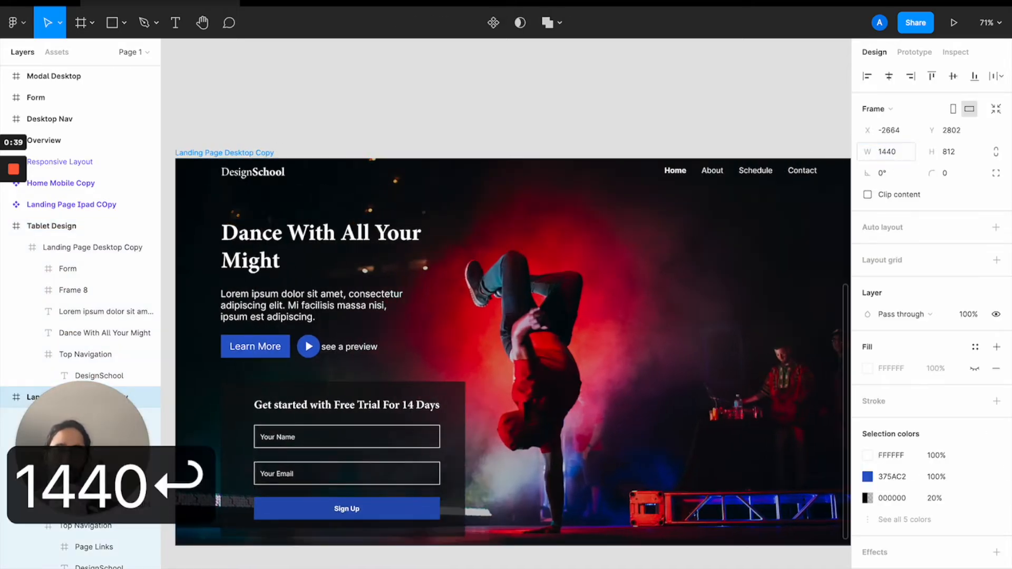
- Compare the Tablet Design frame with the desktop frame beside it and the iPad and mobile layouts above
scroll(659, 156, "right", 10)
scroll(659, 156, "left", 4)
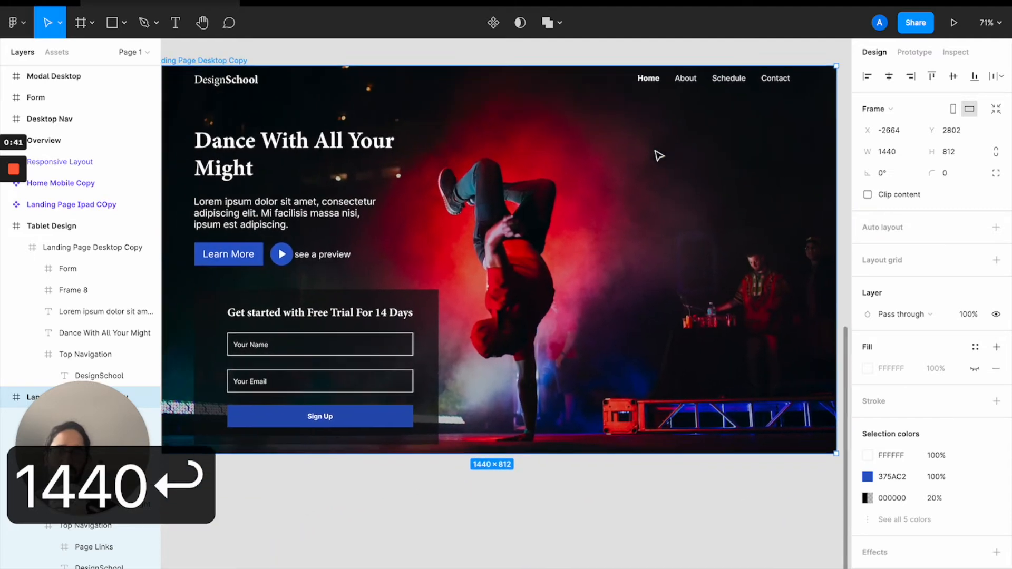
scroll(659, 155, "right", 10)
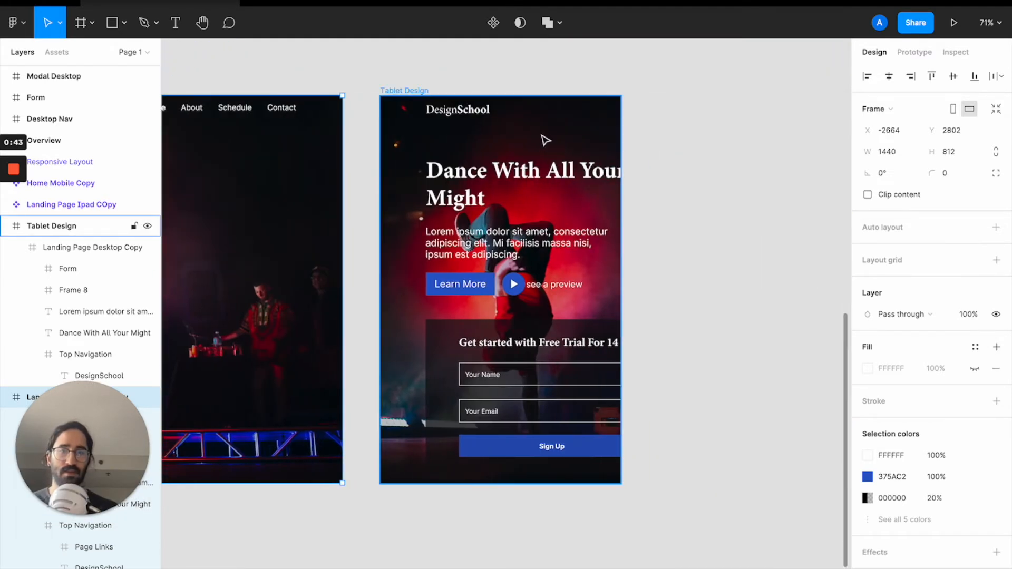
left_click(424, 91)
scroll(427, 93, "down", 5)
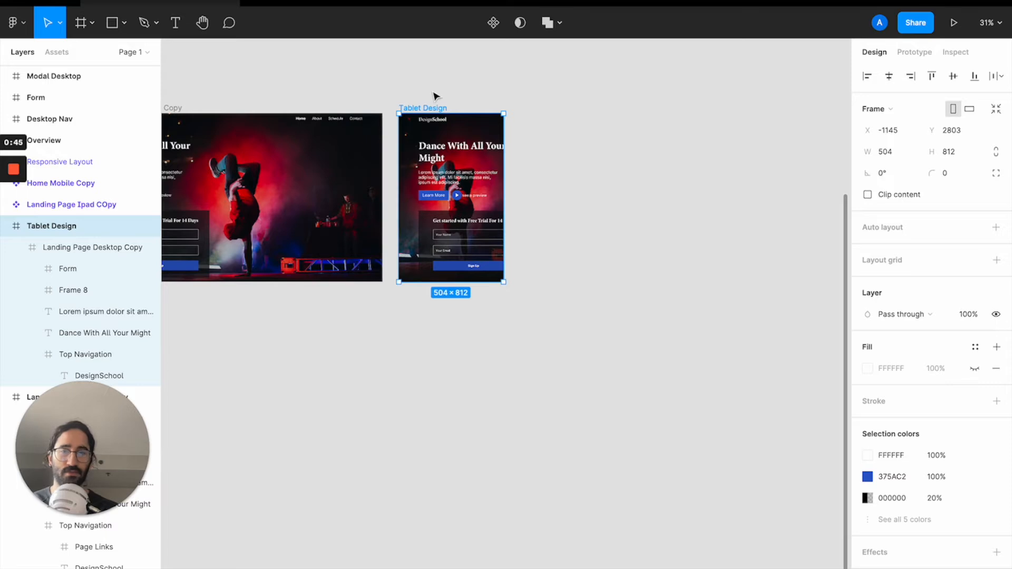
scroll(436, 95, "up", 5)
scroll(508, 253, "up", 4)
scroll(508, 253, "left", 3)
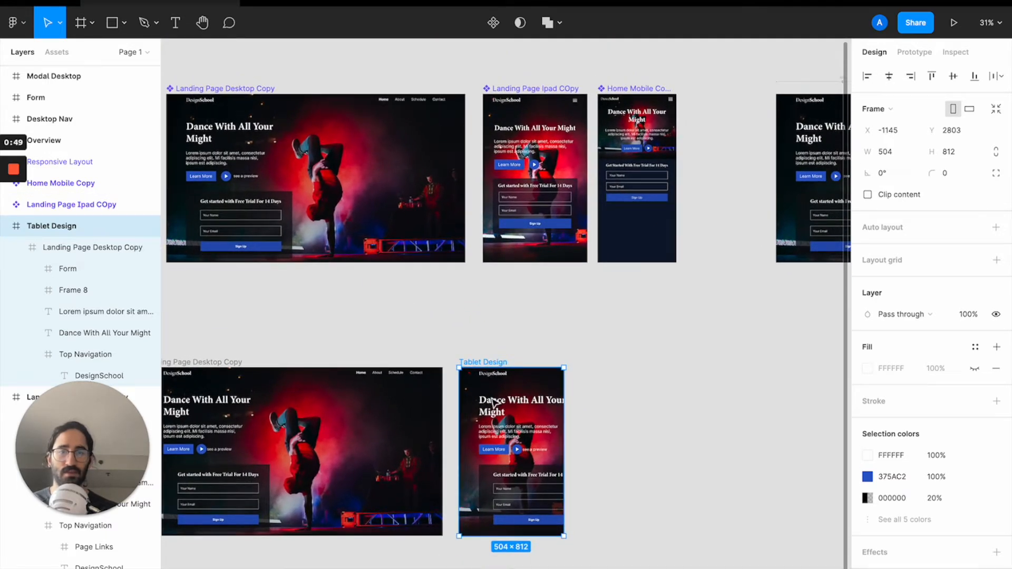
- Set the "Dance With All Your Might" heading in the Tablet Design to font size 40 and auto width
left_click(492, 397)
left_click(951, 367)
type("40")
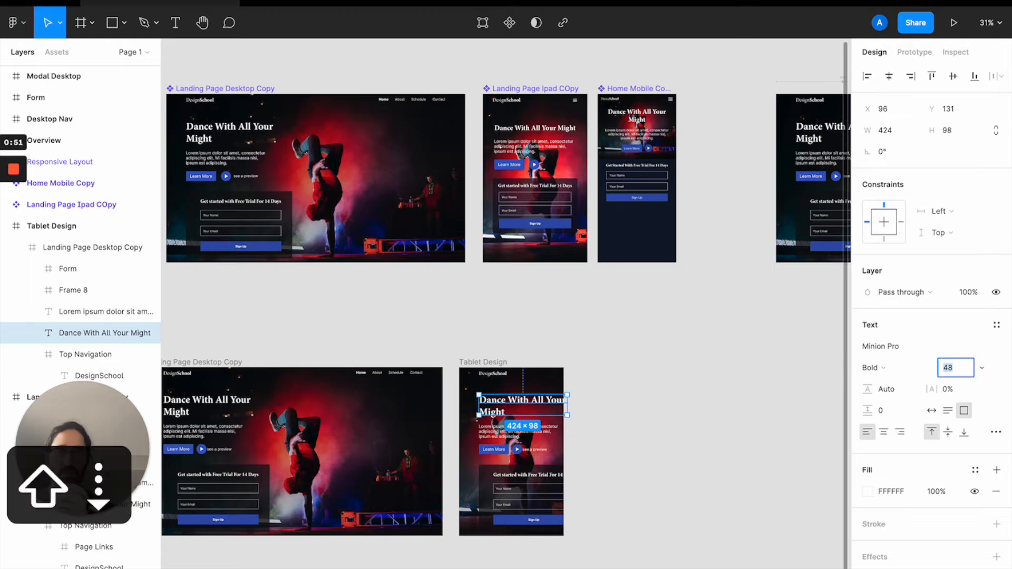
key("Return")
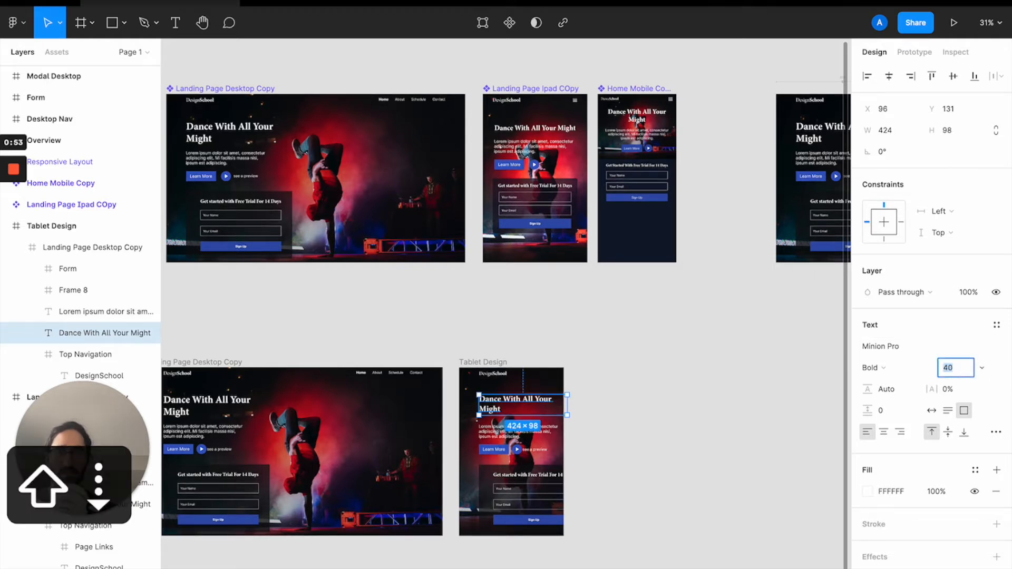
left_click(933, 412)
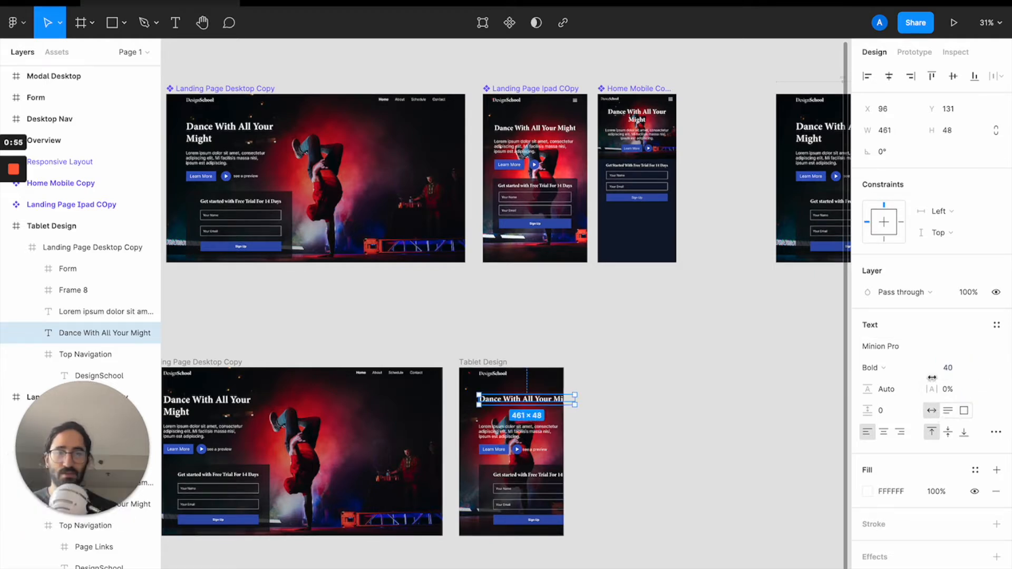
- Reduce the "Dance With All Your Might" heading in the Tablet Design to font size 32
key("Down")
key("Down")
key("Down")
key("Down")
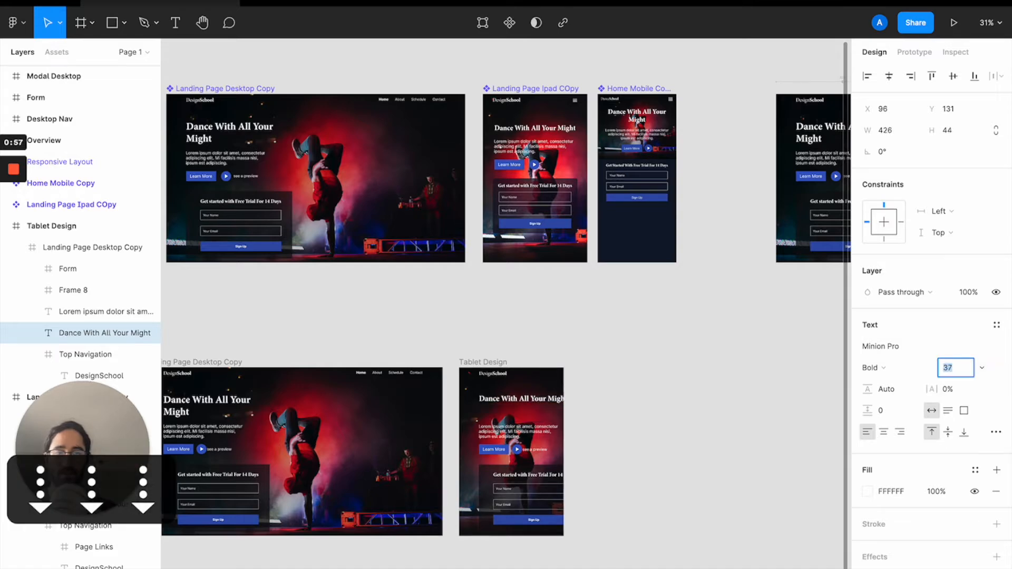
key("Down")
key("Down")
key("Down")
key("Down")
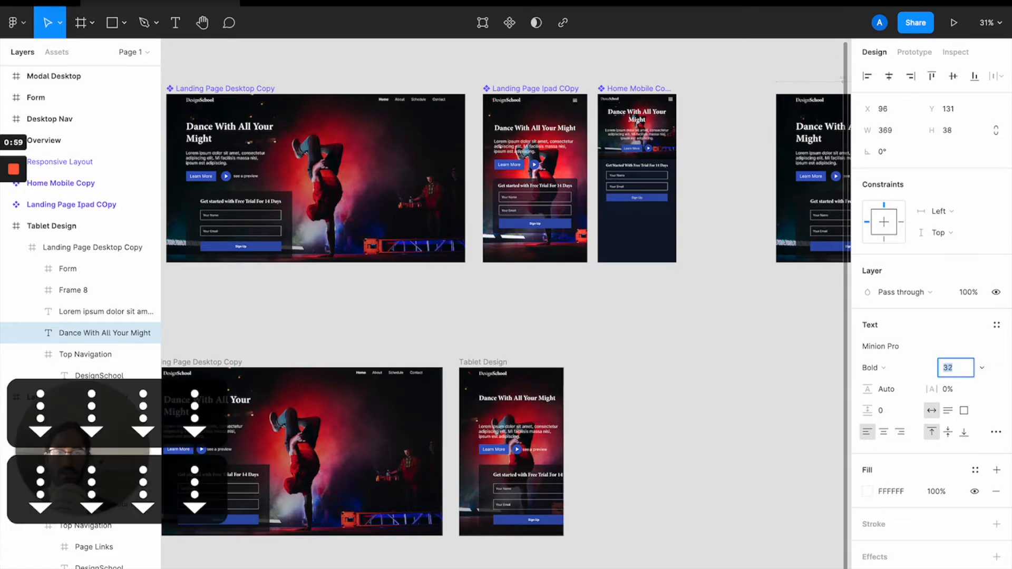
scroll(541, 396, "up", 5)
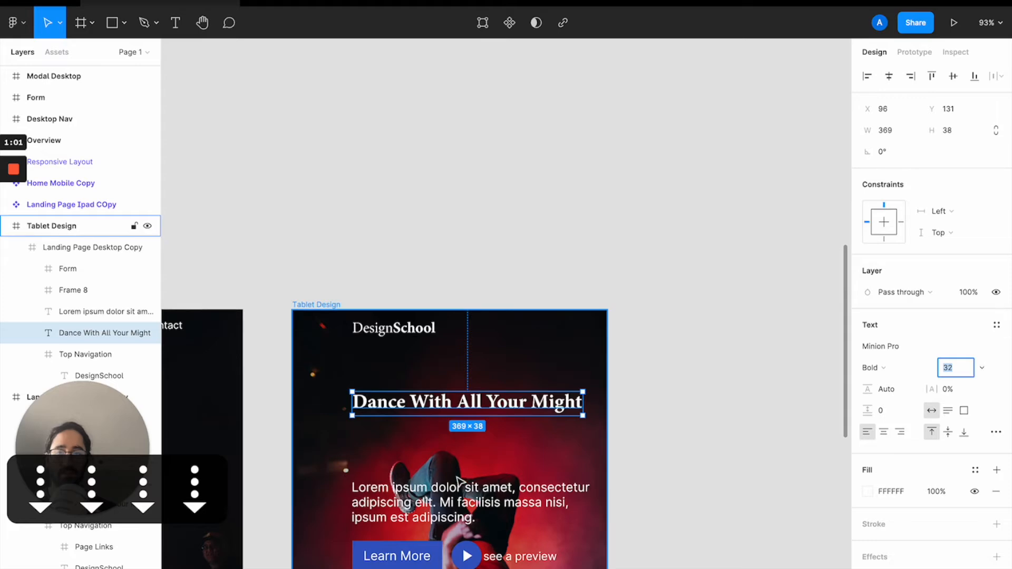
- Move the Lorem ipsum paragraph in the Tablet Design upward so it sits closer beneath the heading
left_click(519, 431)
key("shift+Down")
key("shift+Down")
key("shift+Down")
key("shift+Down")
key("shift+Down")
key("shift+Down")
key("shift+Down")
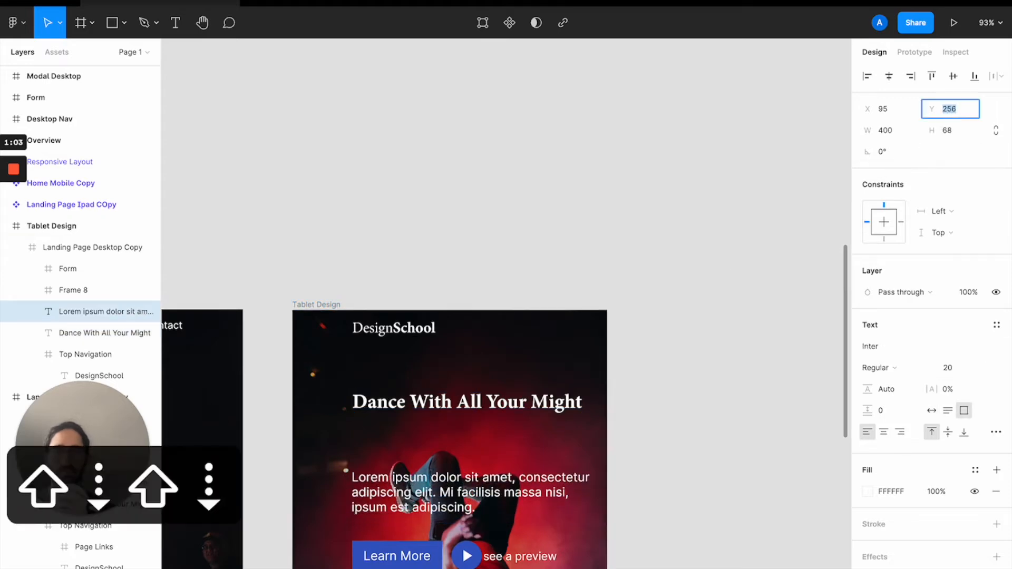
left_click(731, 211)
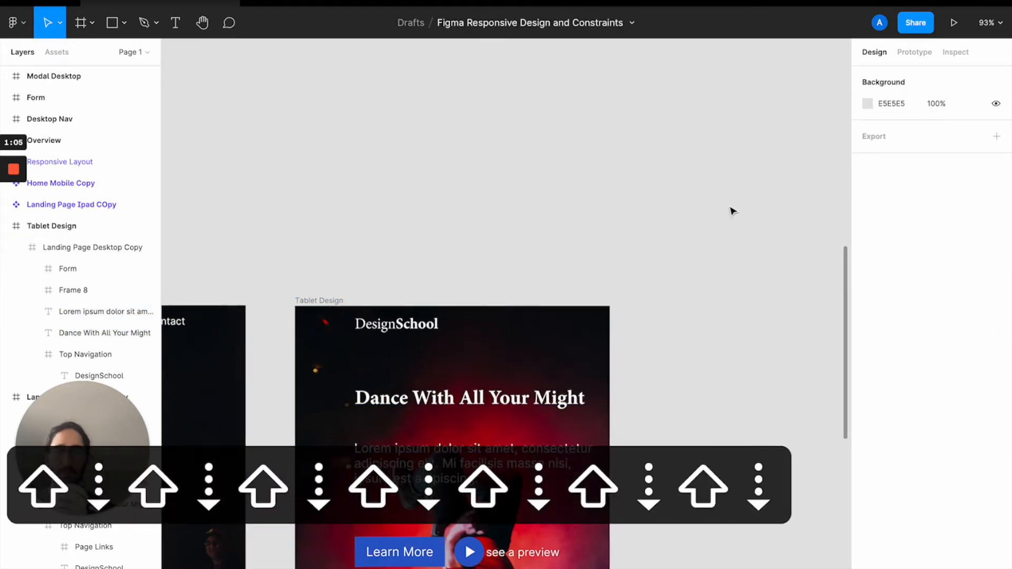
- Insert the hamburger menu icon for the Tablet Design from the Feather Icons plugin
scroll(732, 210, "down", 3)
left_click(534, 141)
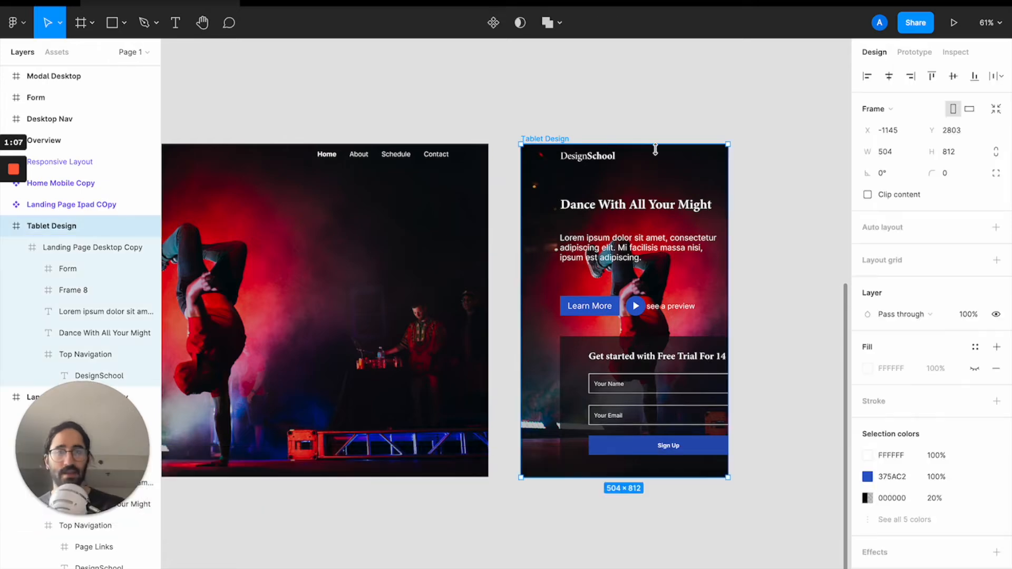
scroll(706, 185, "down", 10)
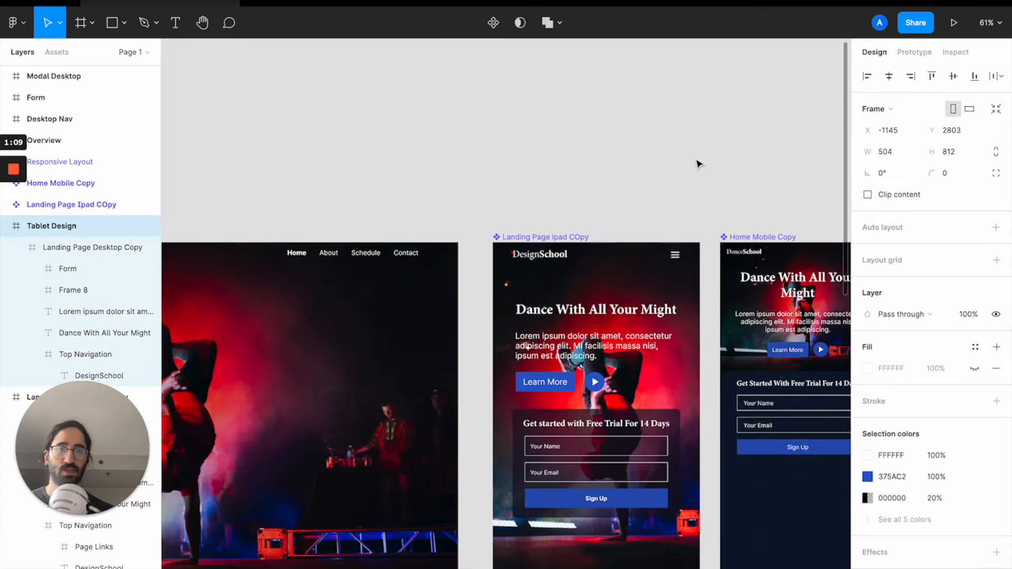
scroll(641, 341, "down", 10)
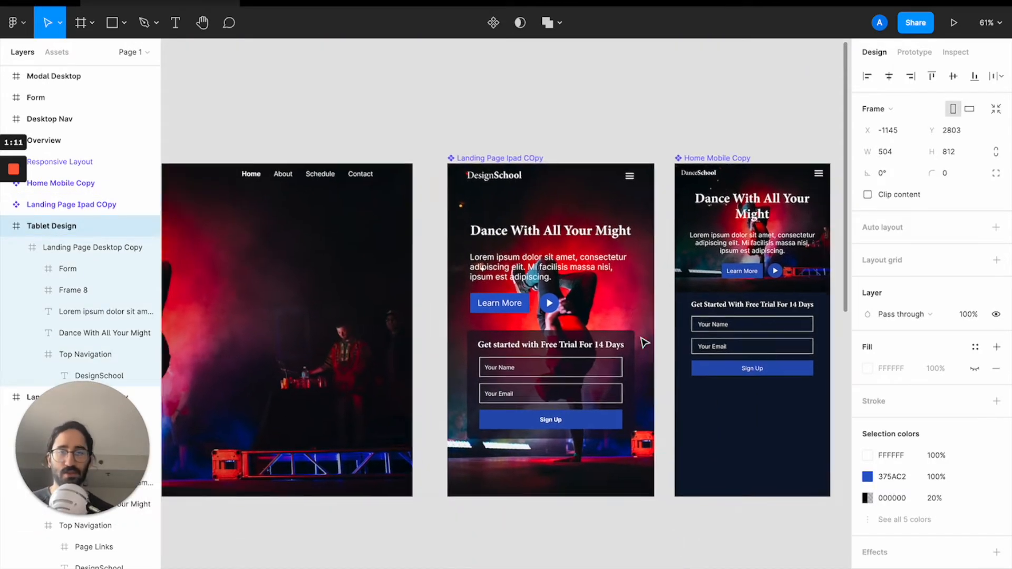
scroll(642, 341, "down", 3)
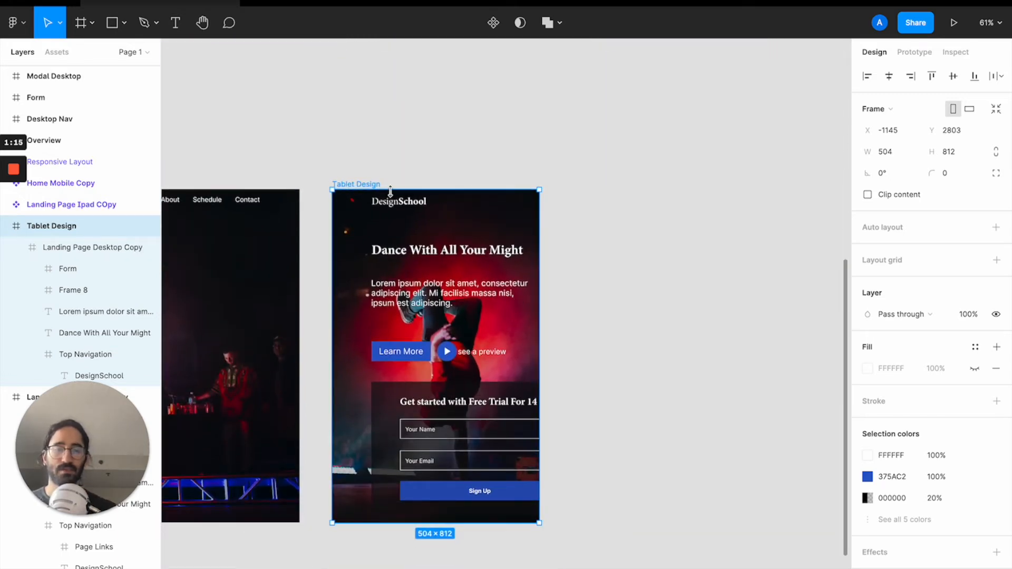
key("super+slash")
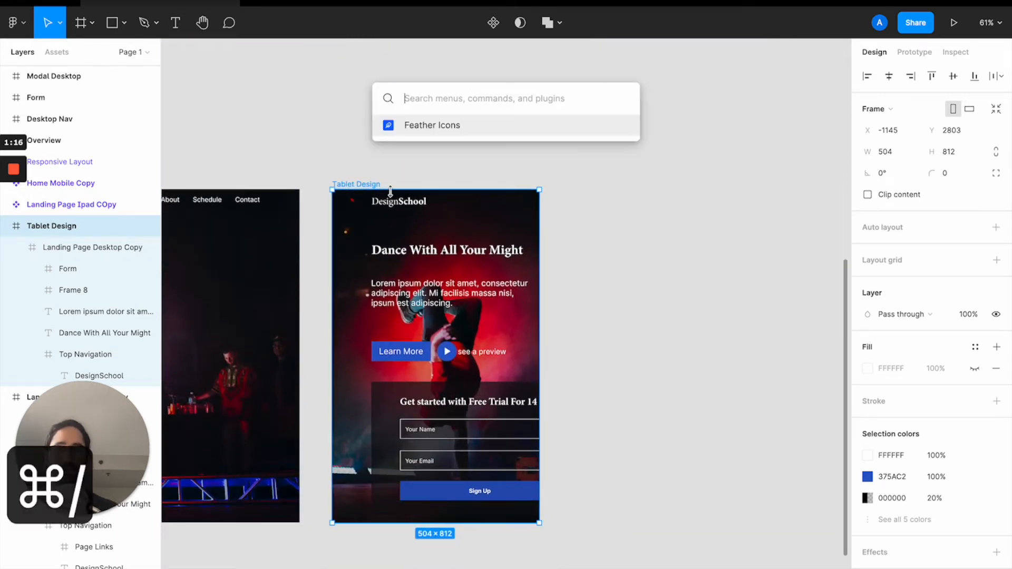
left_click(425, 128)
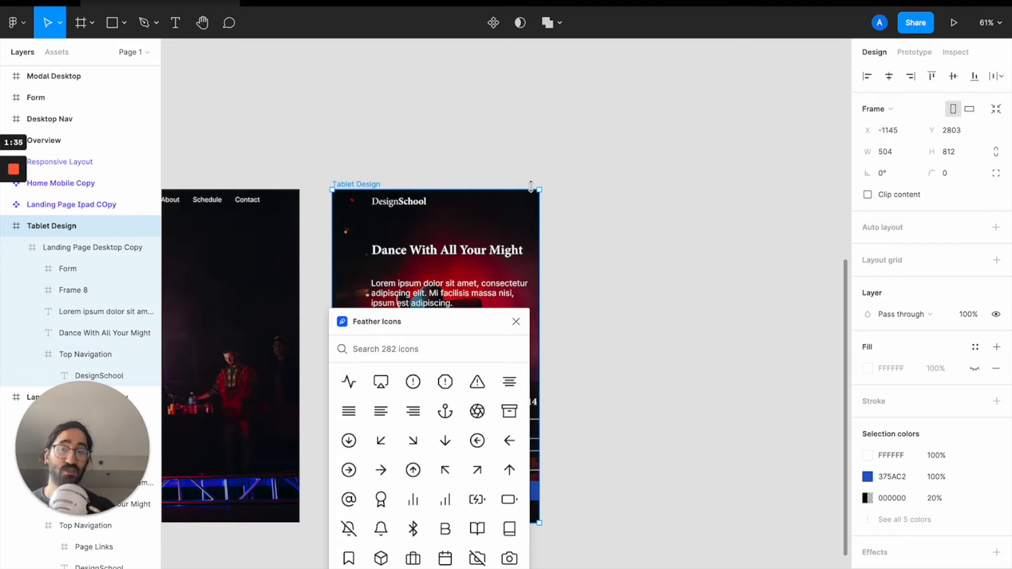
type("hamburger")
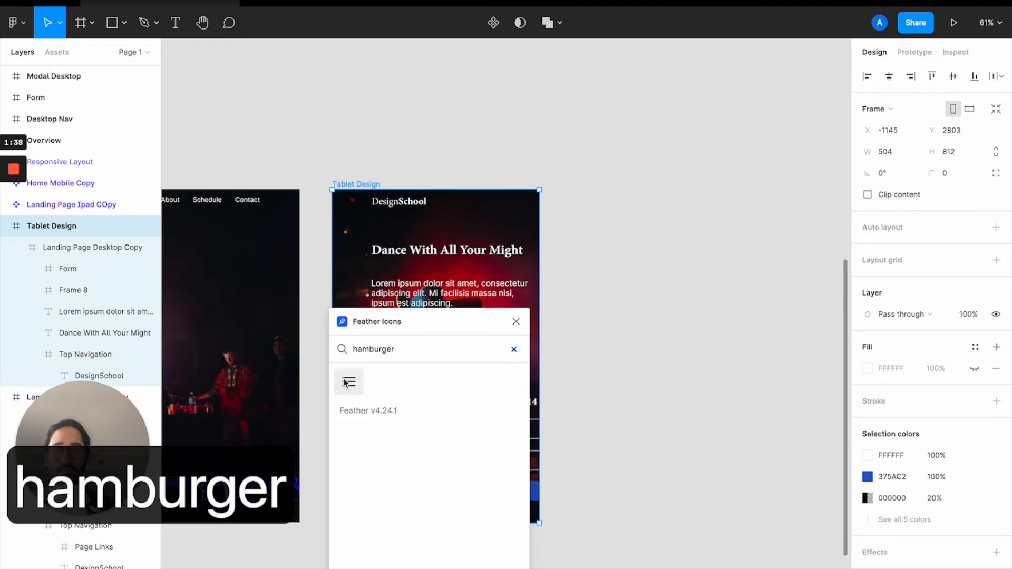
left_click(346, 382)
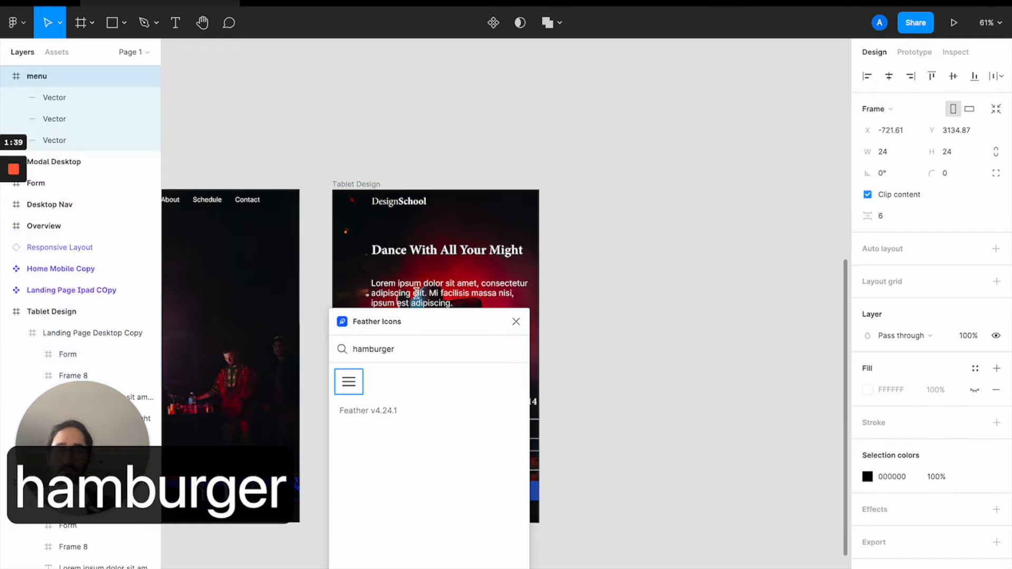
left_click(516, 321)
- Place the menu icon in the Tablet Design's Top Navigation at X 457, Y 18 and recolor it to FFFFFF
left_click_drag(514, 335, 514, 177)
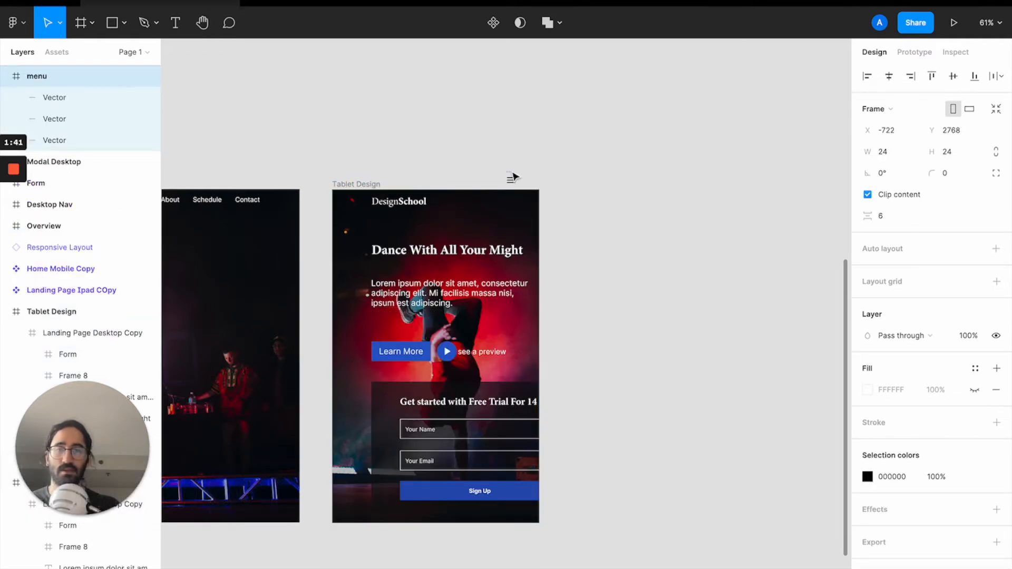
left_click_drag(532, 225, 528, 216)
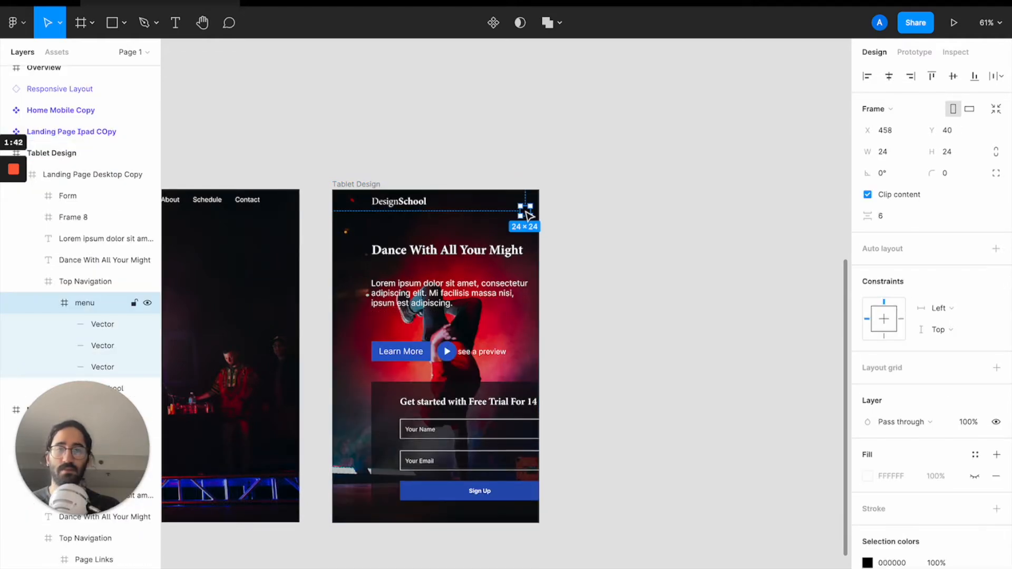
left_click(890, 562)
type("fff")
key("Return")
scroll(526, 209, "up", 5)
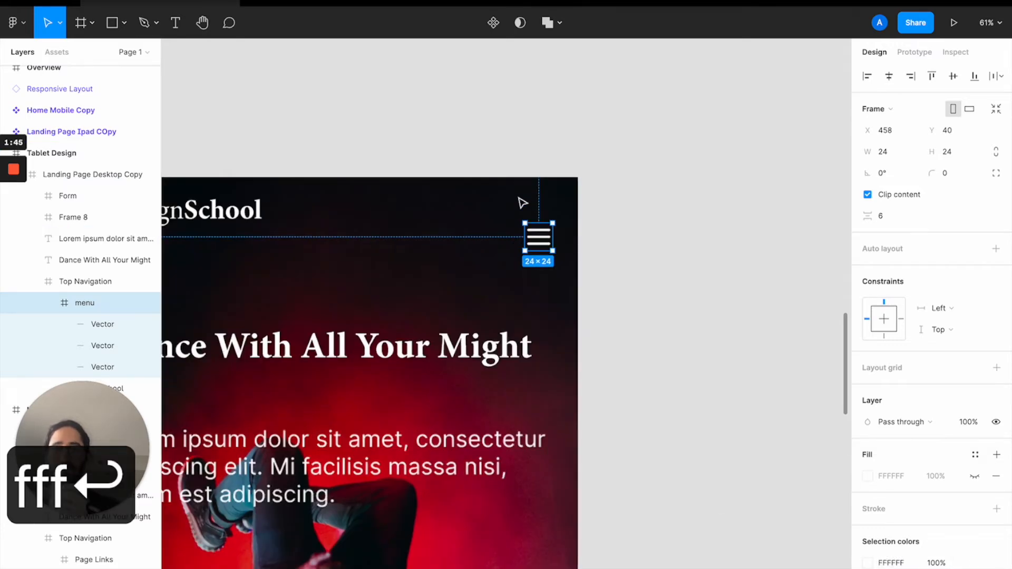
left_click_drag(547, 254, 546, 218)
scroll(546, 218, "left", 3)
scroll(546, 218, "down", 5)
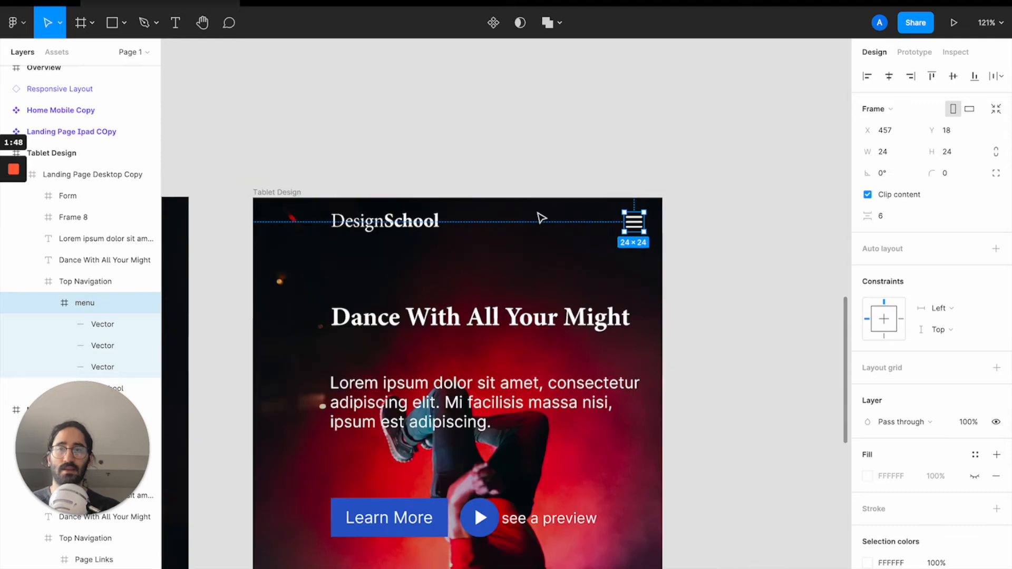
- Check the Tablet Design's Top Navigation layers and compare the design with the iPad layout above
left_click(365, 243)
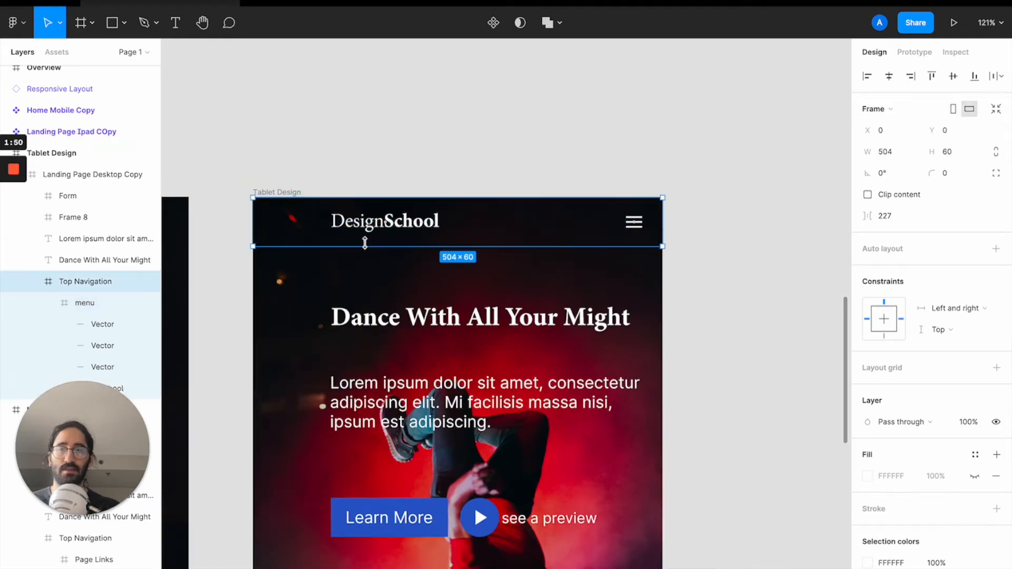
mouse_move(108, 519)
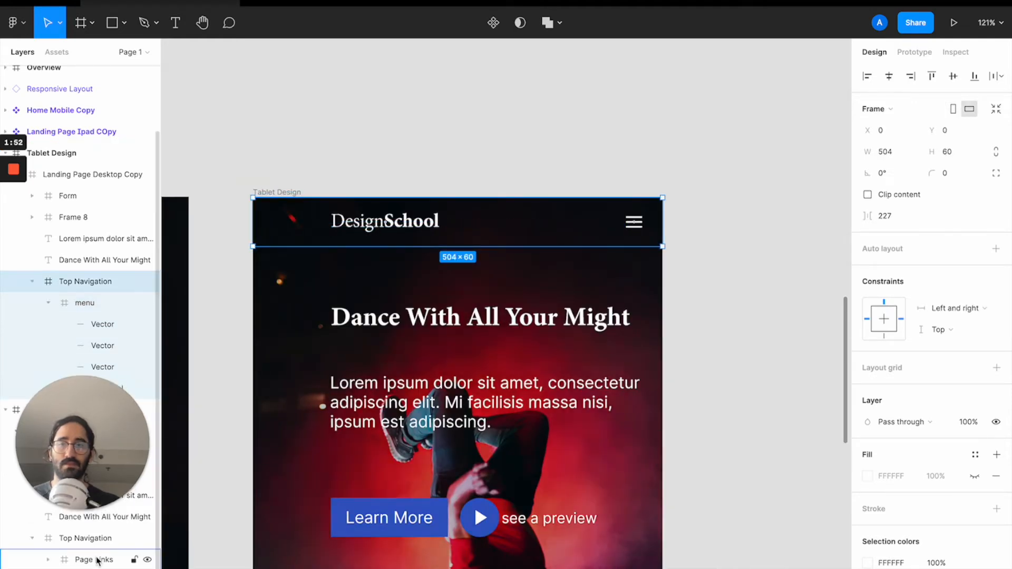
left_click(71, 309)
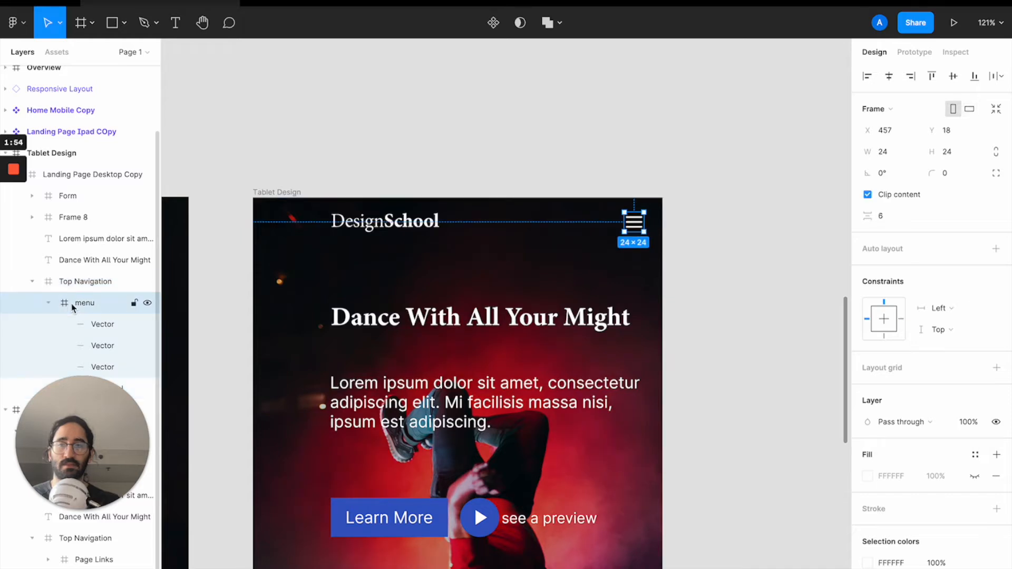
left_click(53, 303)
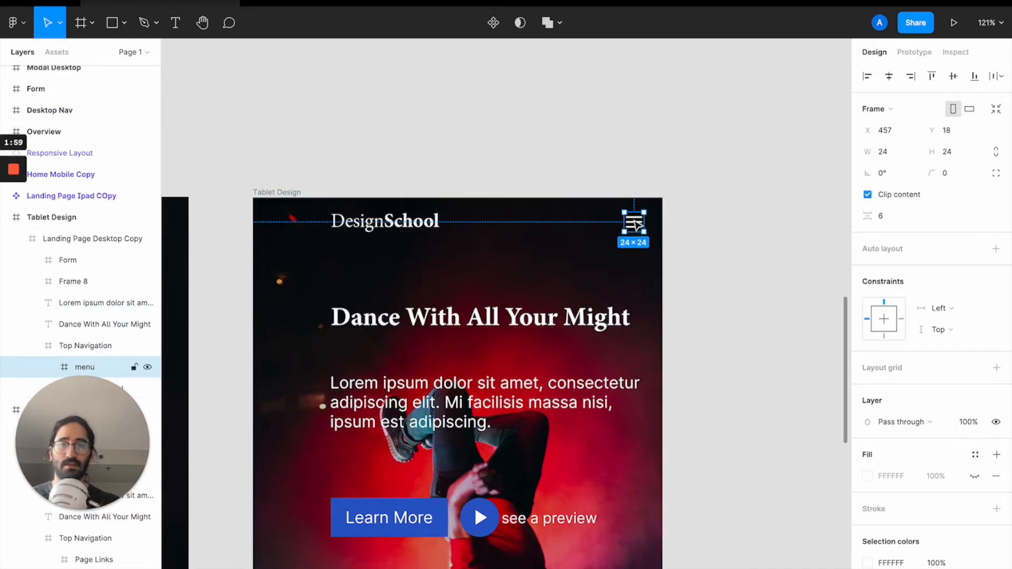
left_click(688, 239)
scroll(693, 248, "down", 5)
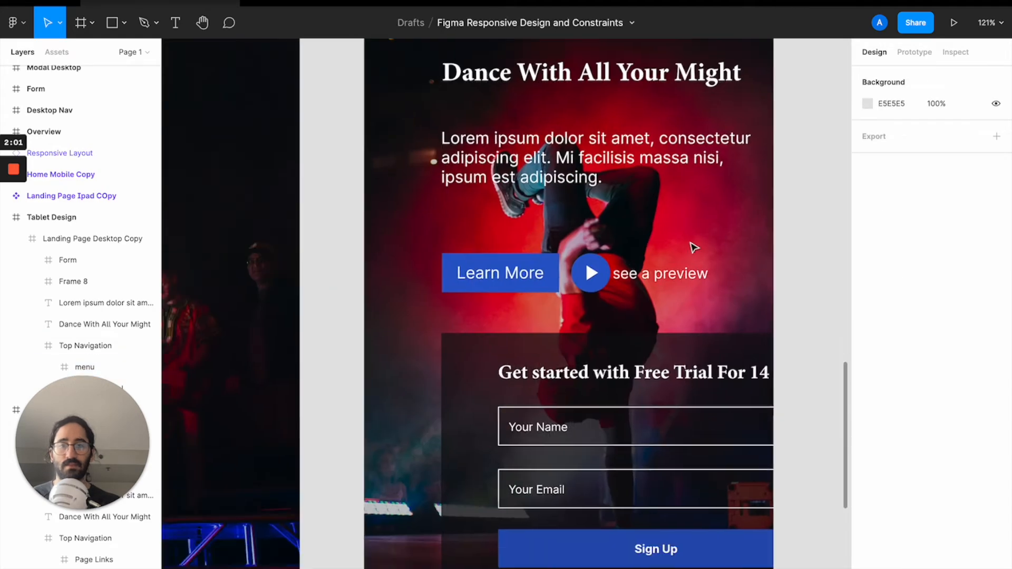
scroll(694, 248, "up", 3)
scroll(659, 242, "down", 5)
scroll(616, 232, "up", 4)
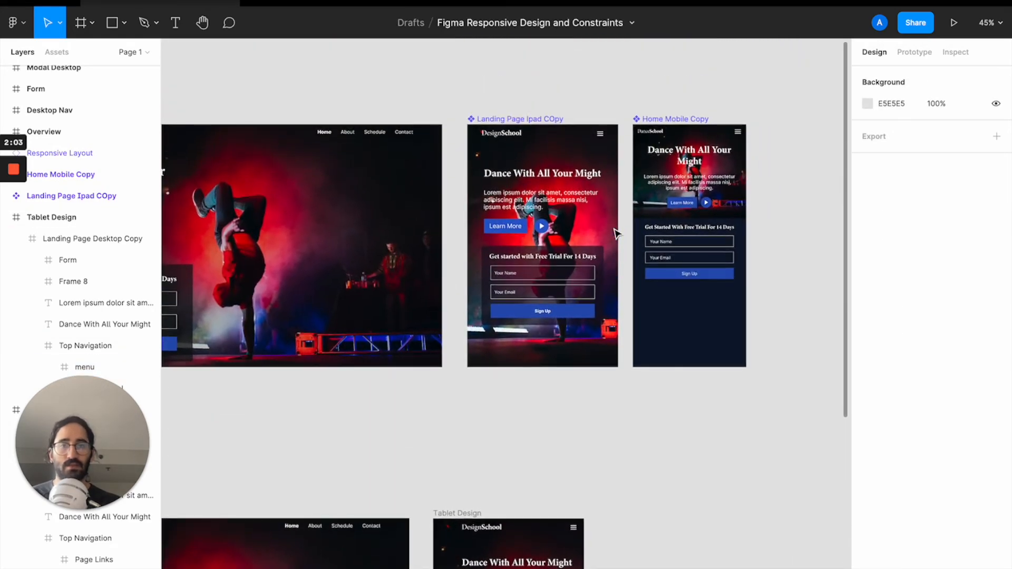
scroll(614, 231, "down", 3)
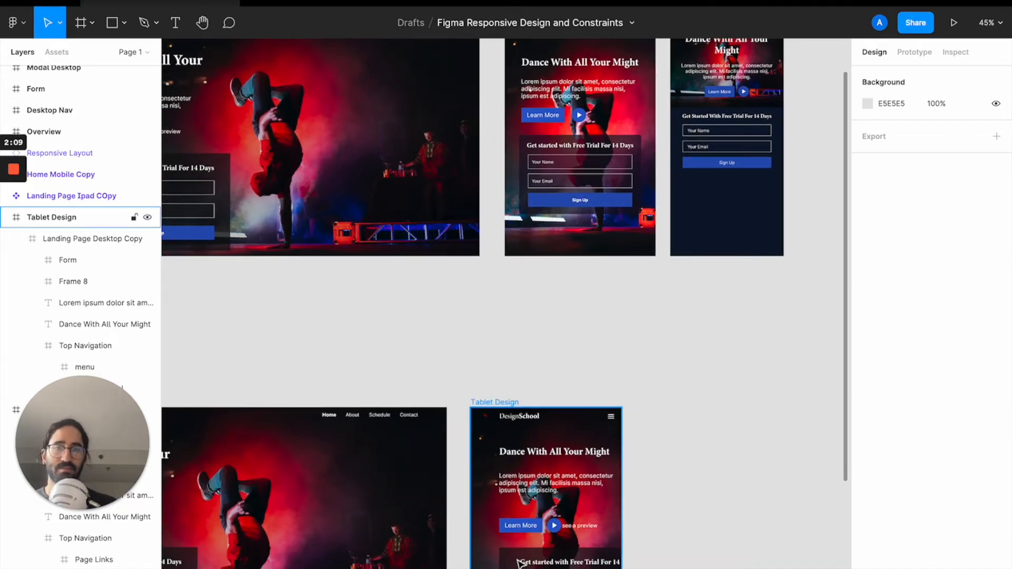
- Set the width of the Form frame in the Tablet Design to 324
left_click(523, 562)
double_click(523, 563)
scroll(519, 564, "down", 3)
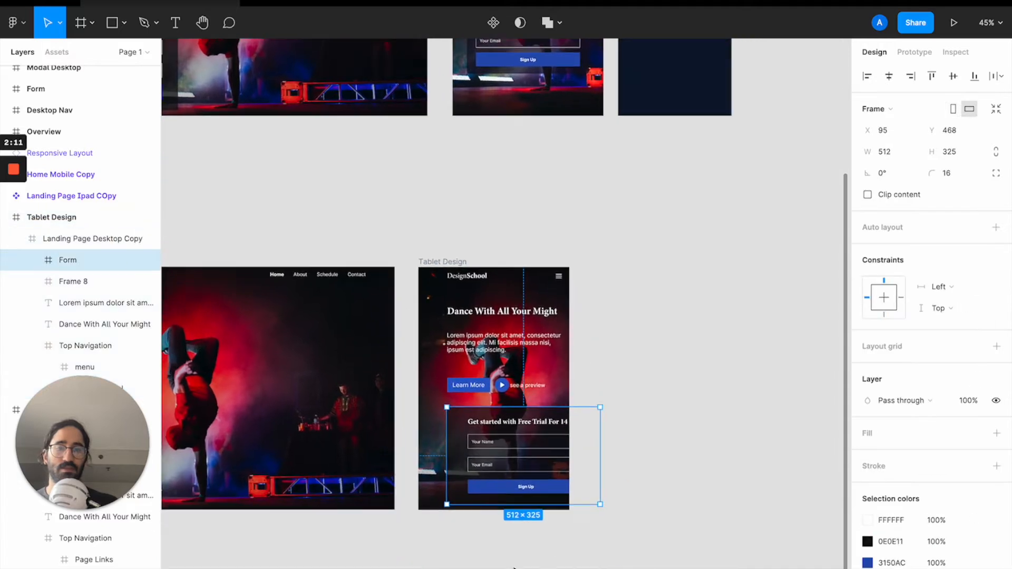
left_click_drag(603, 437, 560, 435)
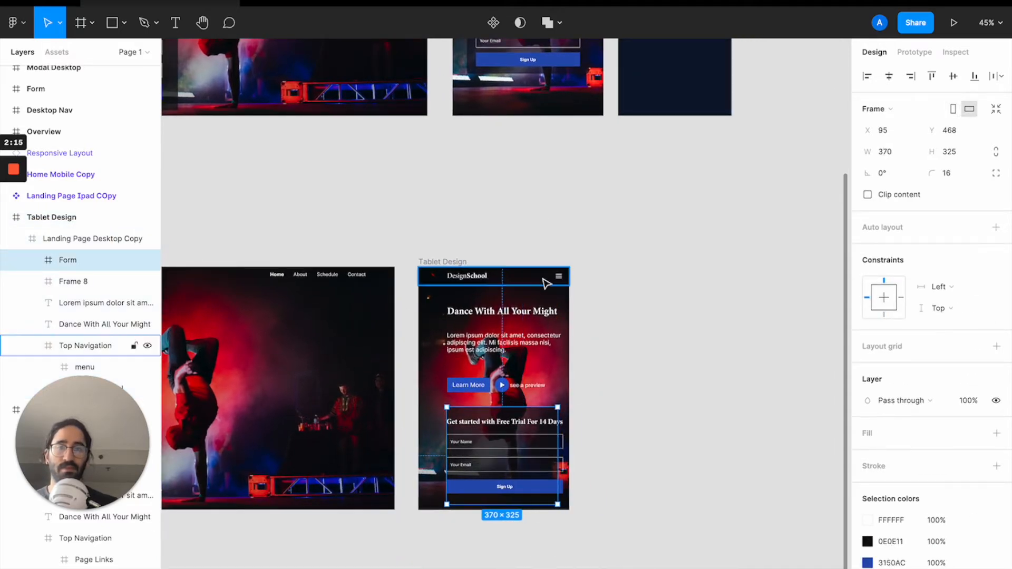
left_click(897, 153)
type("324")
key("Return")
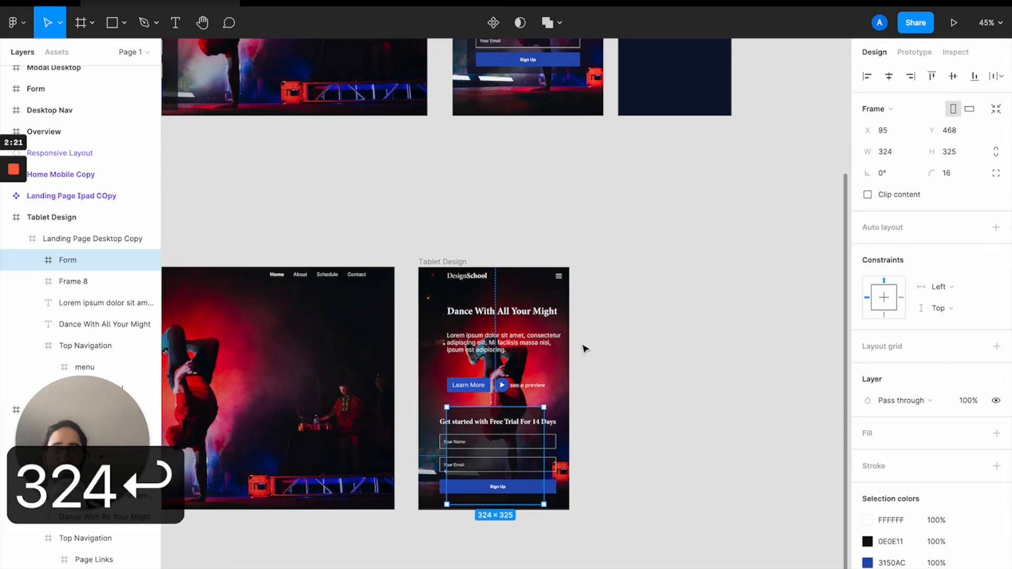
- Narrow the Your Name and Your Email fields to fit inside the form panel, both starting at X 34
scroll(593, 343, "up", 5)
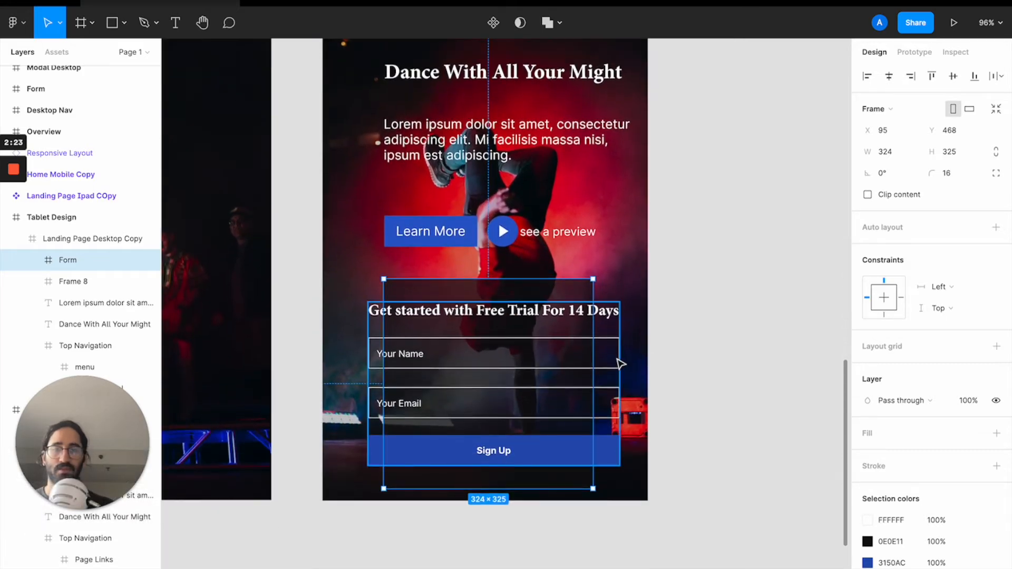
left_click(616, 358)
left_click_drag(621, 355, 588, 356)
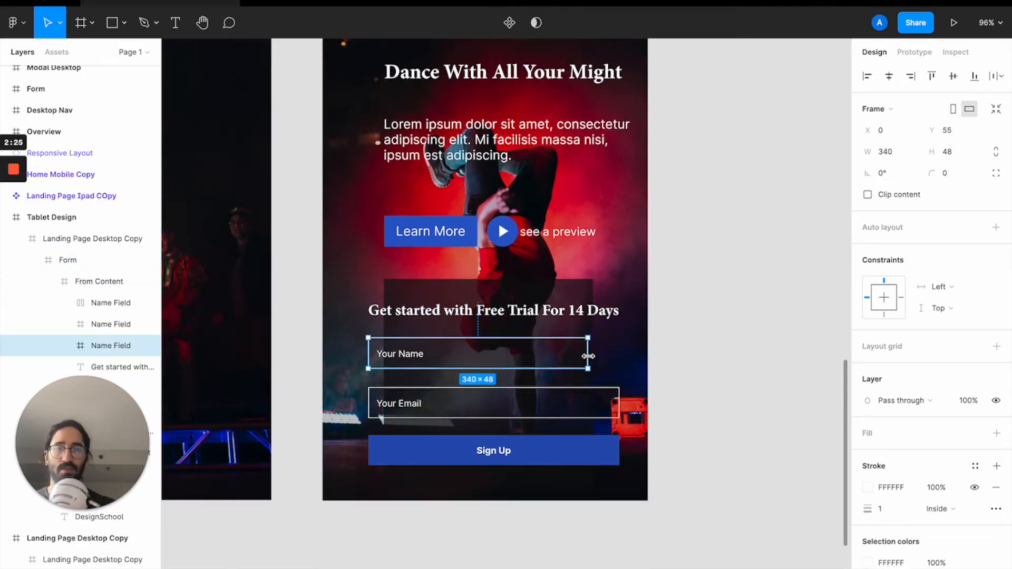
left_click_drag(368, 354, 390, 354)
left_click(369, 397)
left_click_drag(367, 399, 394, 399)
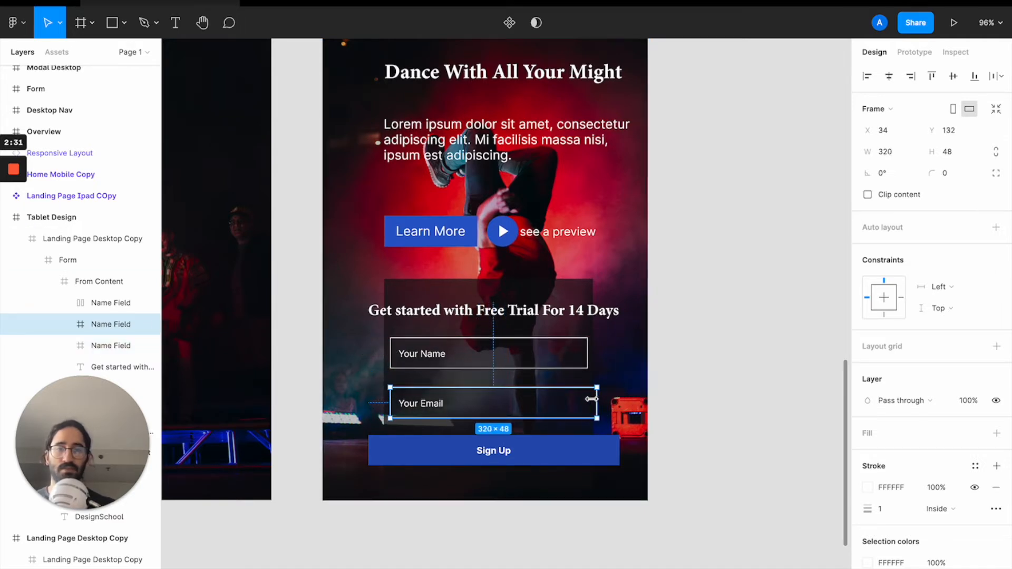
- Set the form heading "Get started with Free Trial For 14 Days" to font size 20 and move it to X 17, Y 5
left_click(508, 313)
left_click(951, 374)
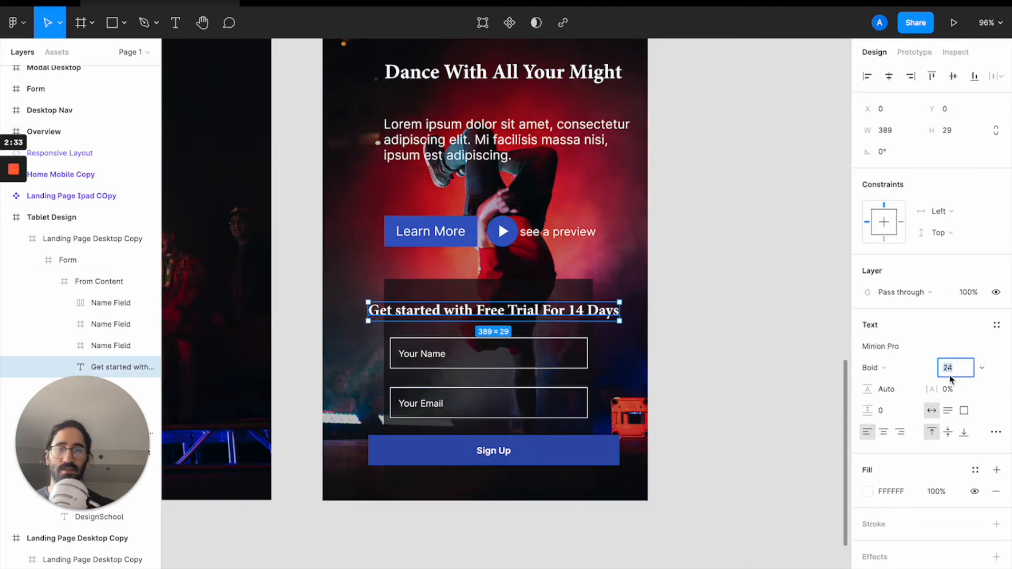
key("shift+Down")
key("Up")
key("Up")
key("Up")
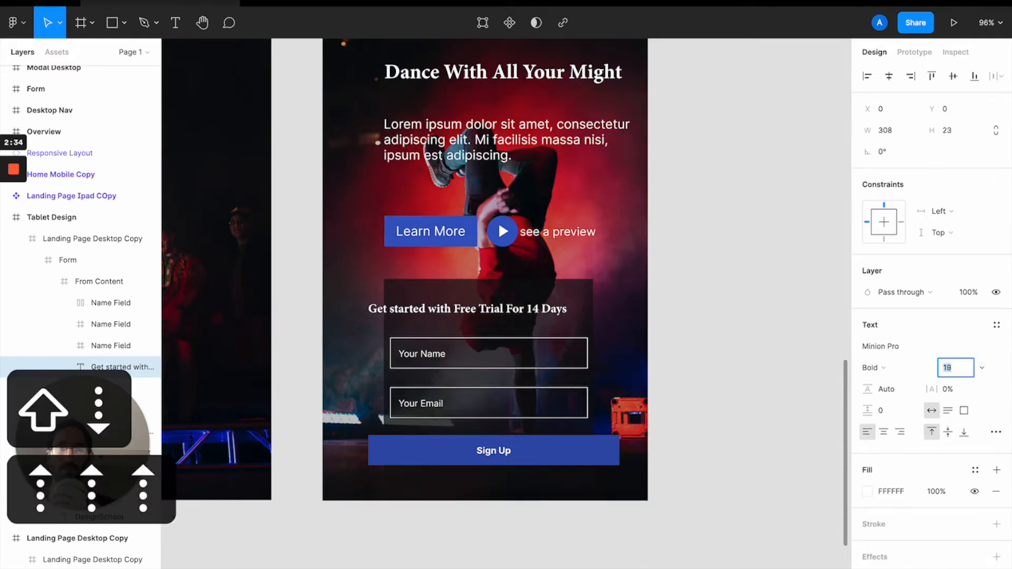
key("Up")
left_click_drag(529, 319, 539, 322)
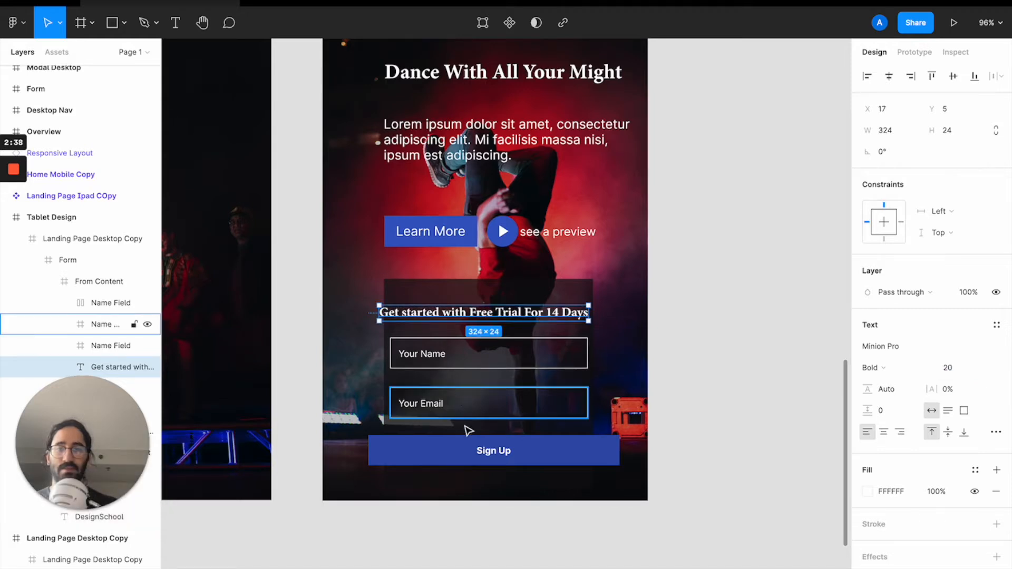
- Set the width of the Sign Up button in the Tablet Design form to 324
left_click(470, 450)
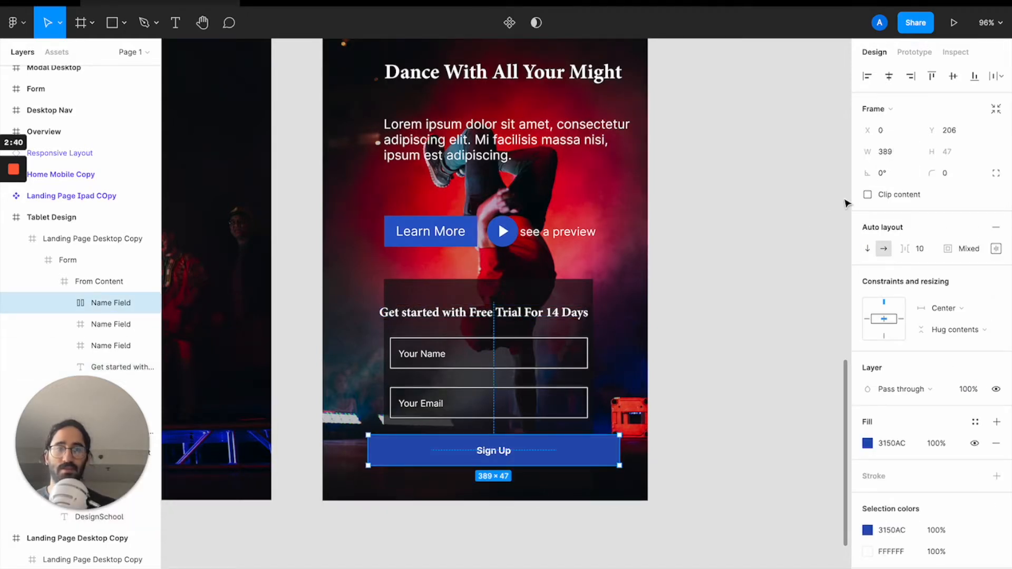
left_click(896, 152)
type("324")
key("Return")
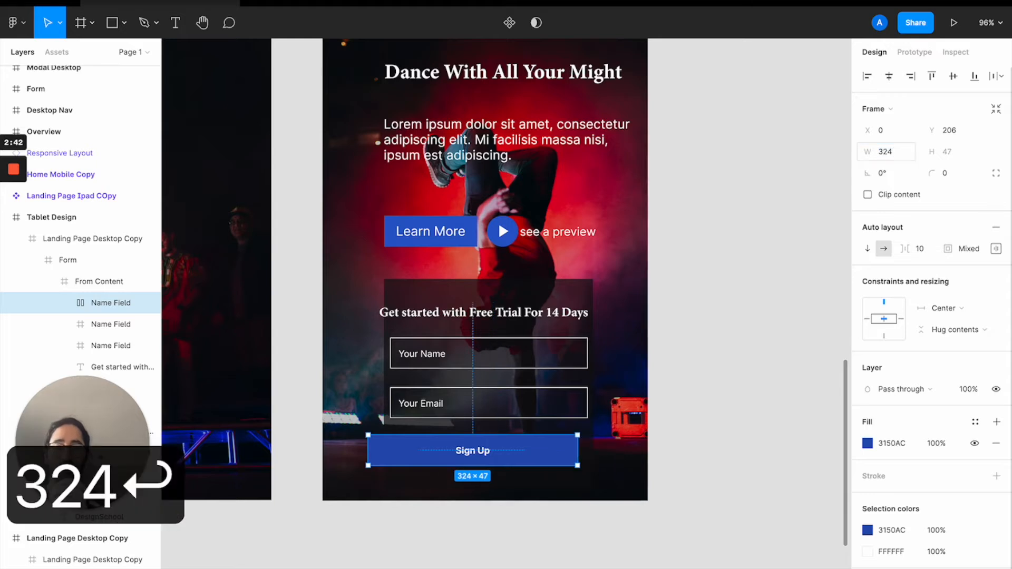
- Move the Sign Up button in the Tablet Design form to X 25, Y 194
left_click_drag(405, 459, 422, 452)
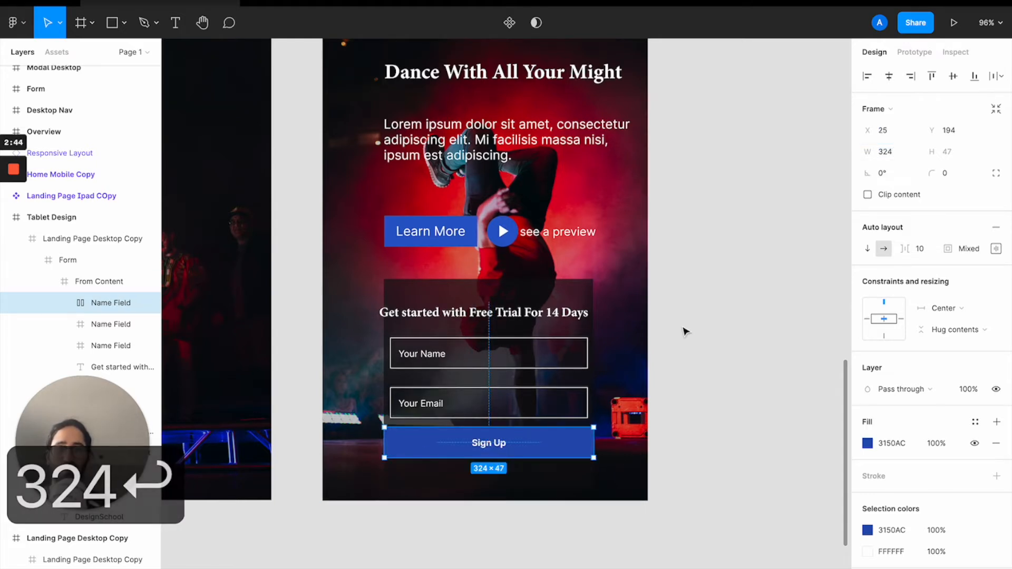
left_click(457, 388)
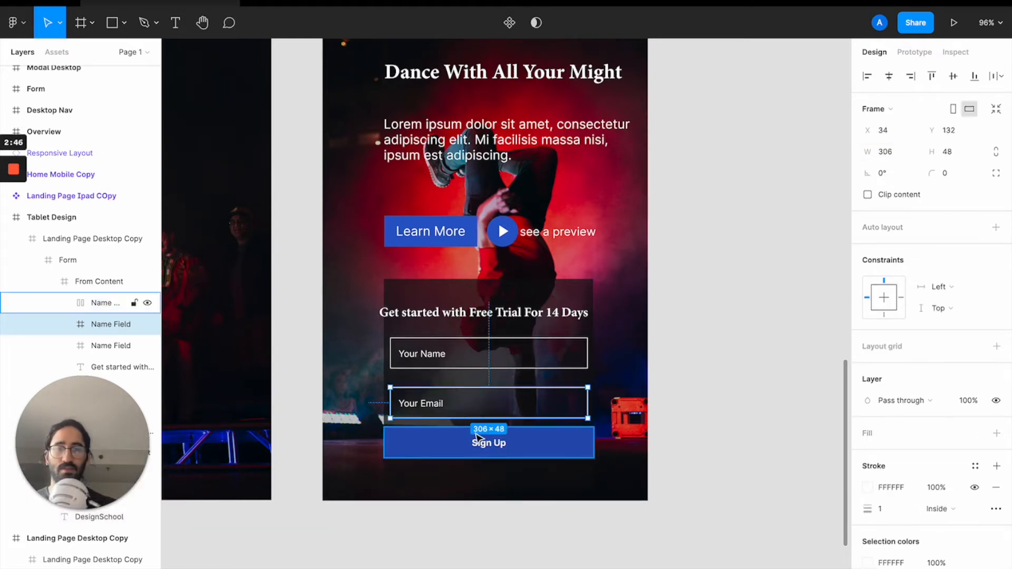
- Examine the size, item spacing and padding of the Form in Landing Page Ipad COpy as a reference for the tablet form
scroll(479, 440, "up", 1)
scroll(477, 437, "down", 5)
scroll(479, 440, "up", 1)
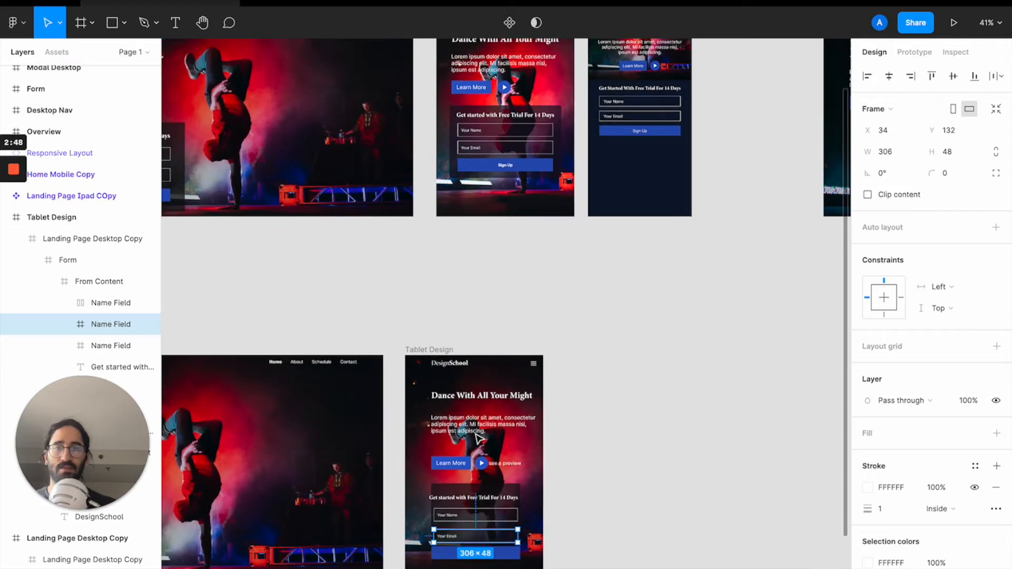
scroll(496, 252, "up", 4)
scroll(491, 334, "up", 10)
scroll(498, 222, "up", 1)
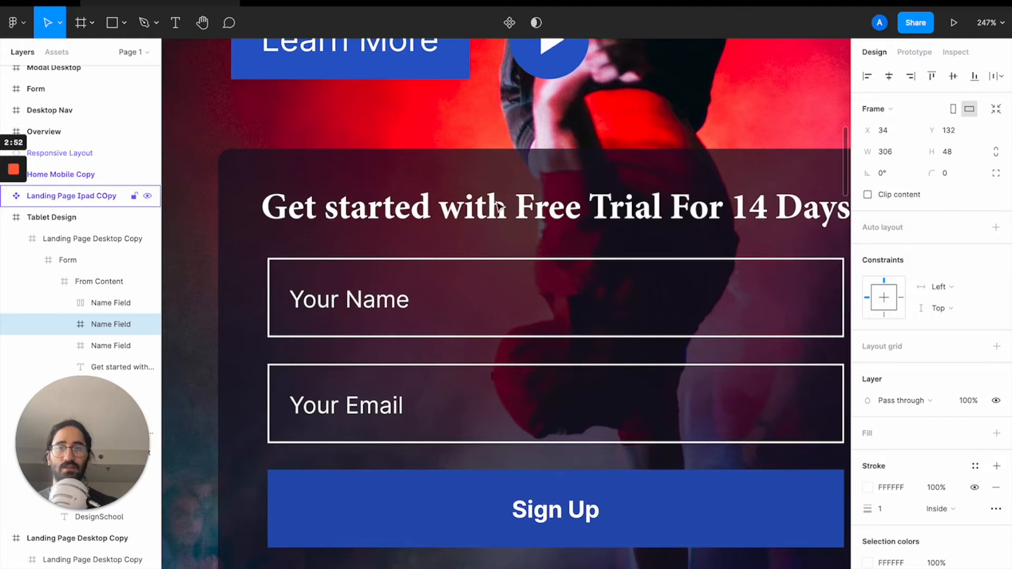
scroll(498, 200, "down", 3)
left_click(404, 194)
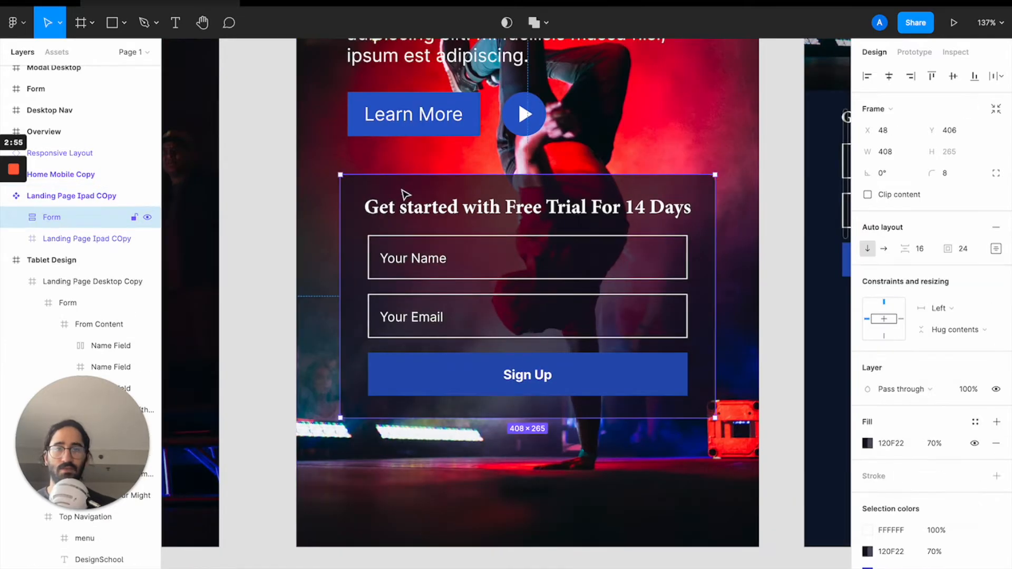
scroll(481, 350, "down", 10)
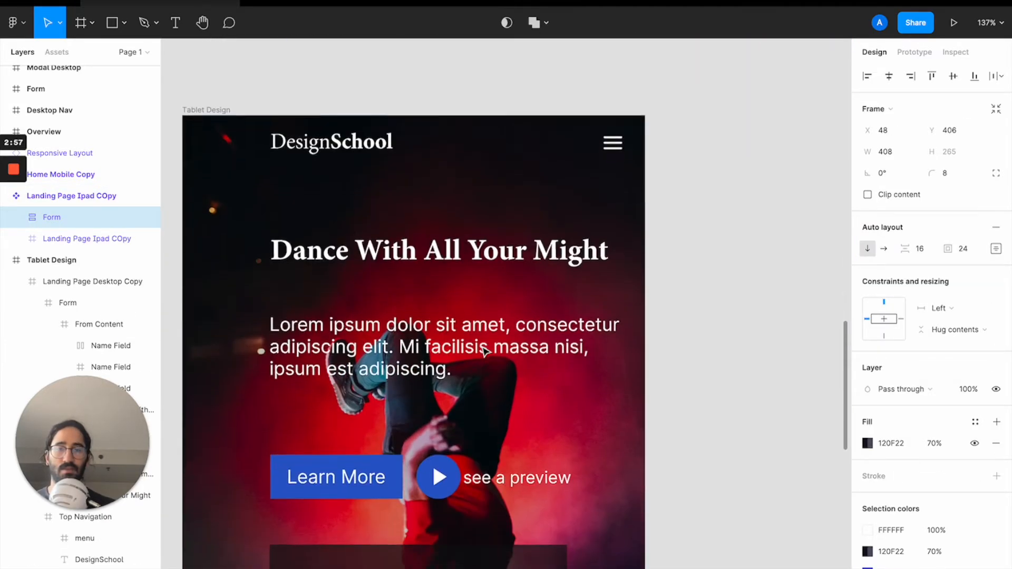
scroll(483, 351, "down", 10)
scroll(484, 351, "left", 4)
- Set the width of the Your Name field in the Tablet Design form to 284
double_click(493, 251)
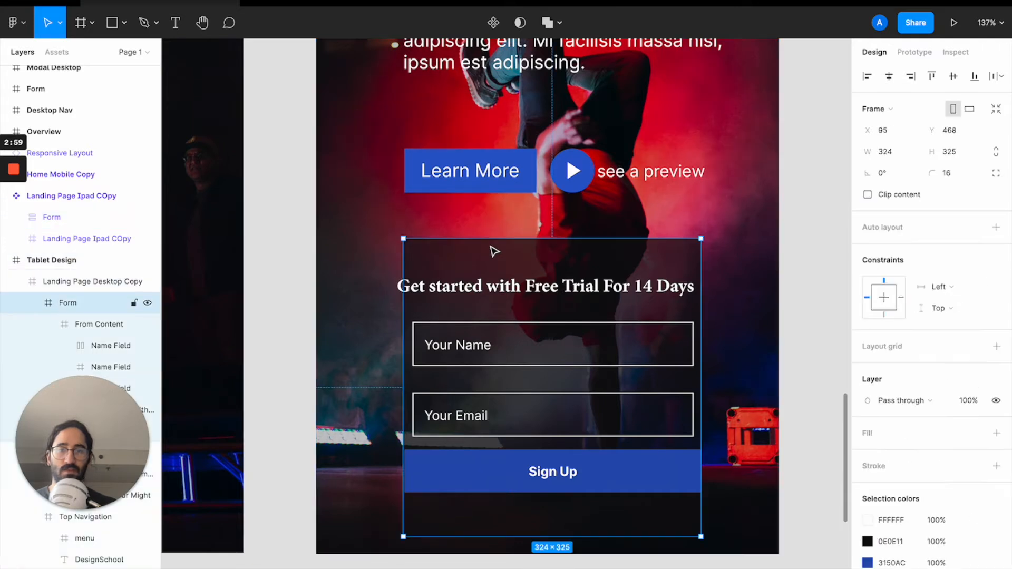
double_click(555, 400)
double_click(542, 351)
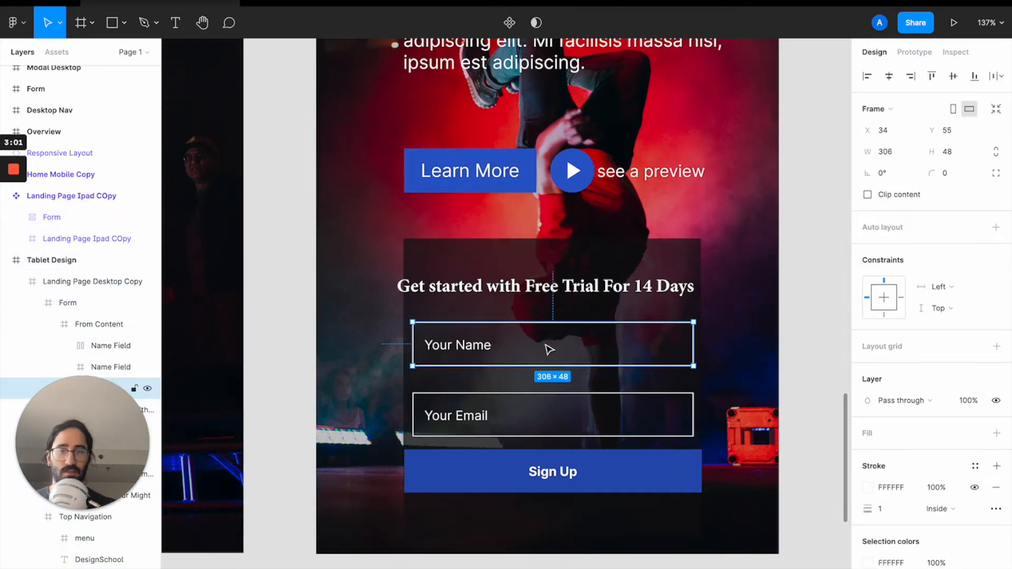
left_click(888, 151)
type("288\\")
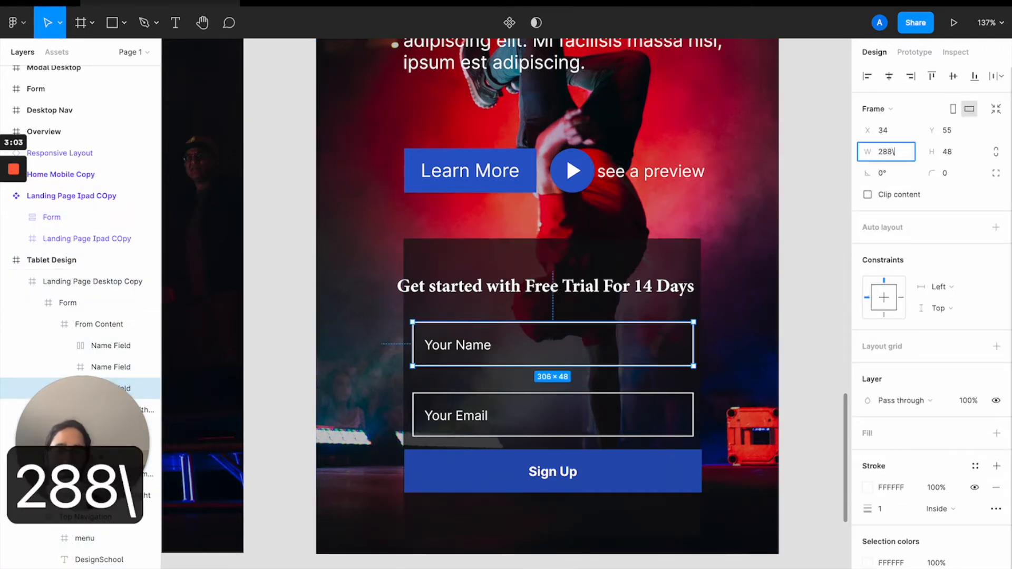
key("Return")
left_click(879, 158)
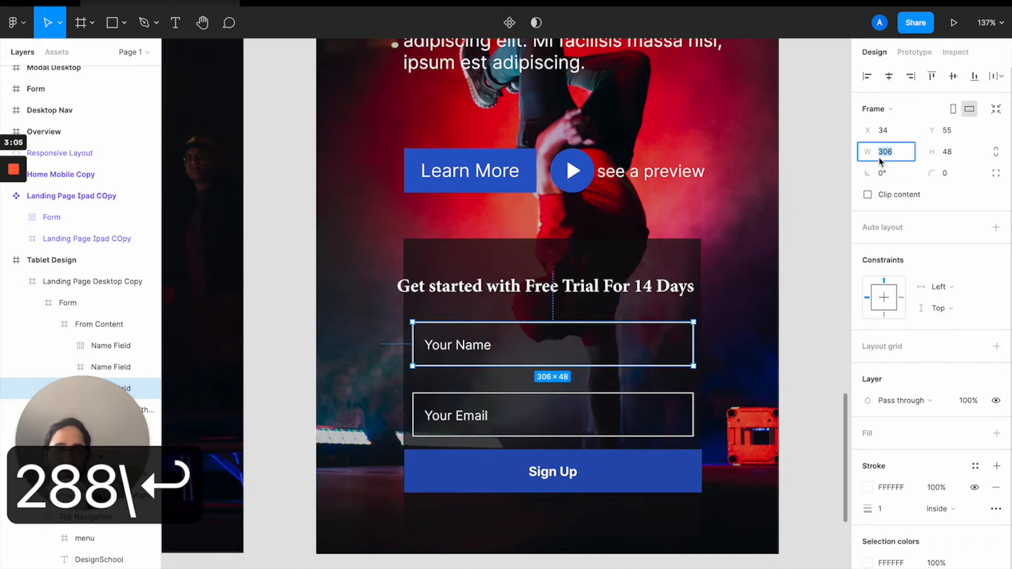
key("shift+Down")
key("shift+Down")
key("Down")
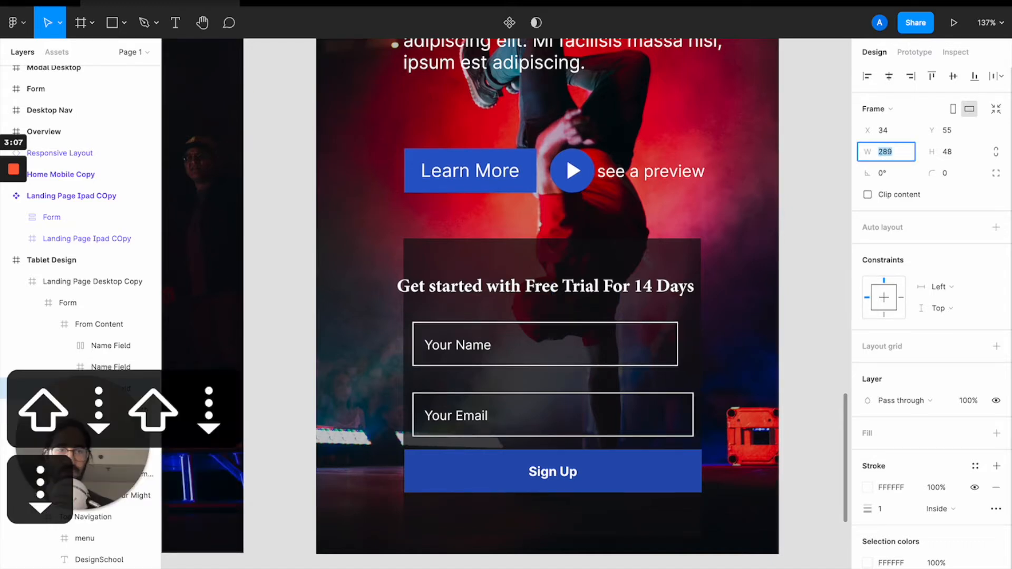
key("Down")
key("Down")
key("Down")
key("Down")
key("Down")
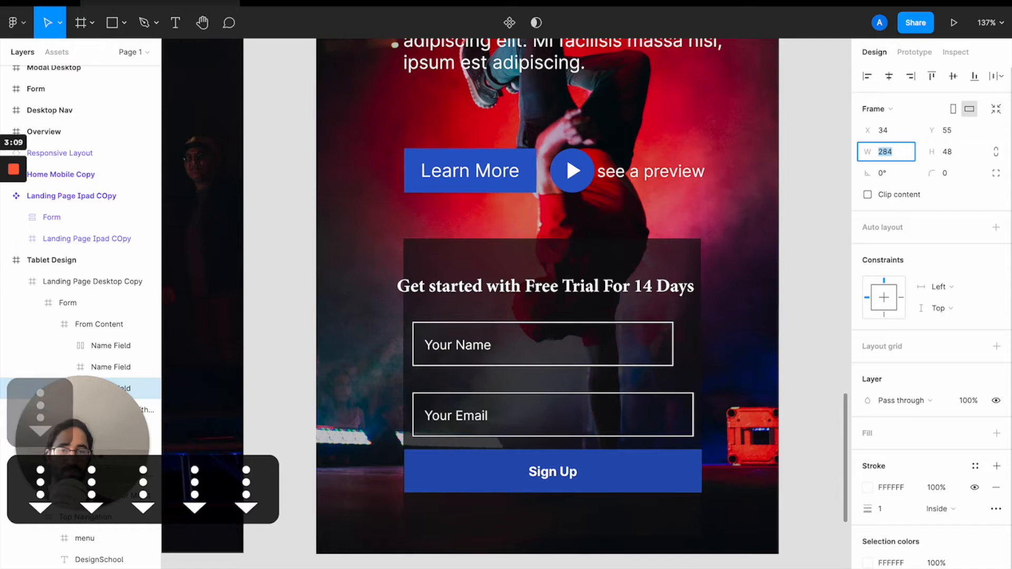
left_click(843, 242)
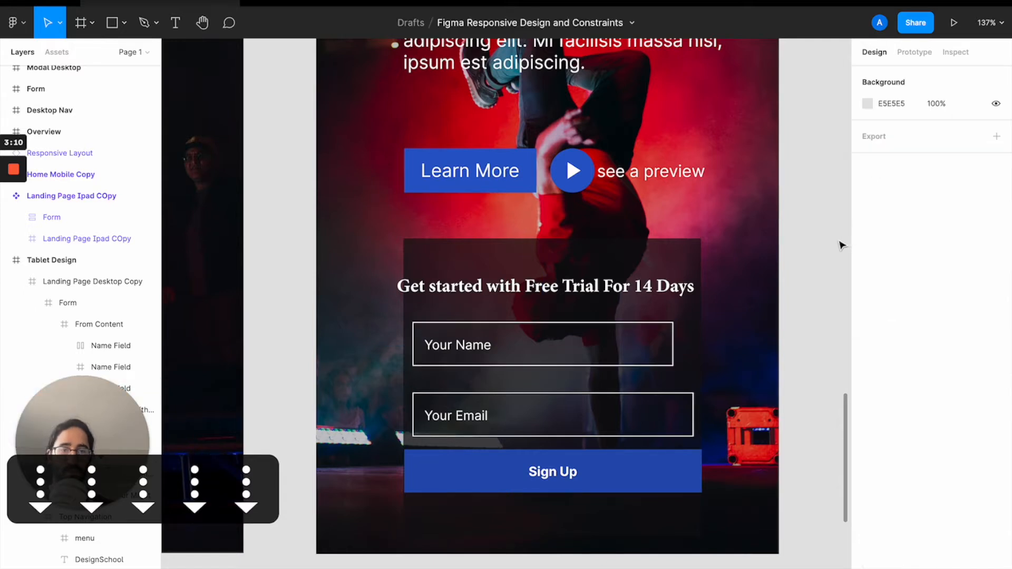
- Set the width of the Your Email field in the Tablet Design form to 288
left_click(617, 409)
left_click(614, 404)
left_click(616, 402)
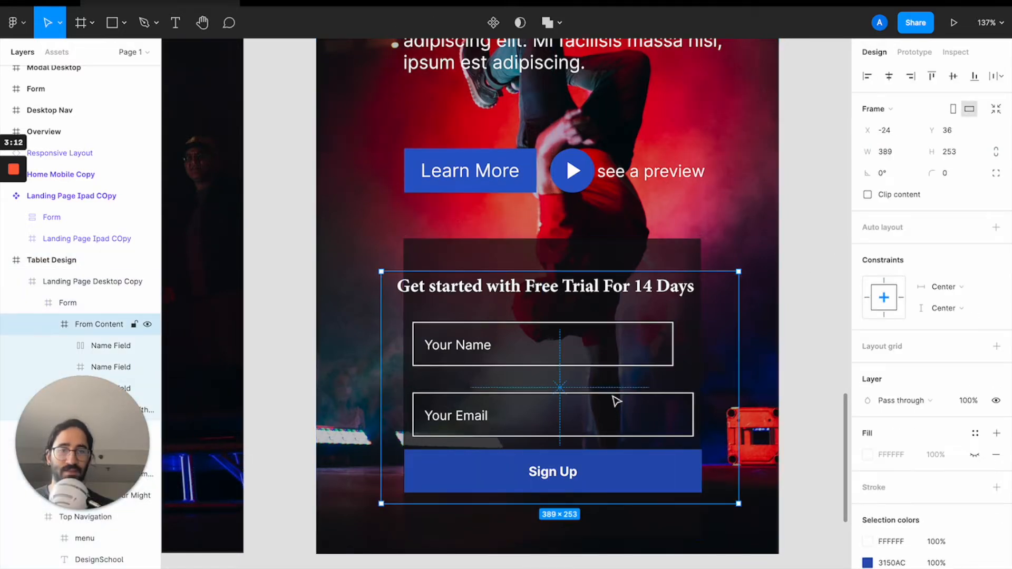
left_click(617, 401)
left_click(891, 152)
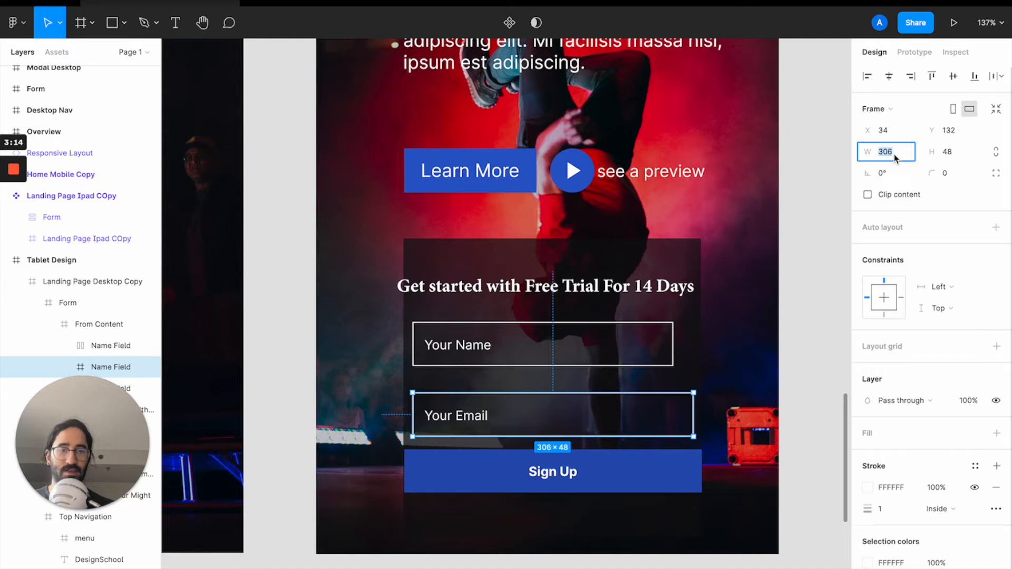
type("288")
key("Return")
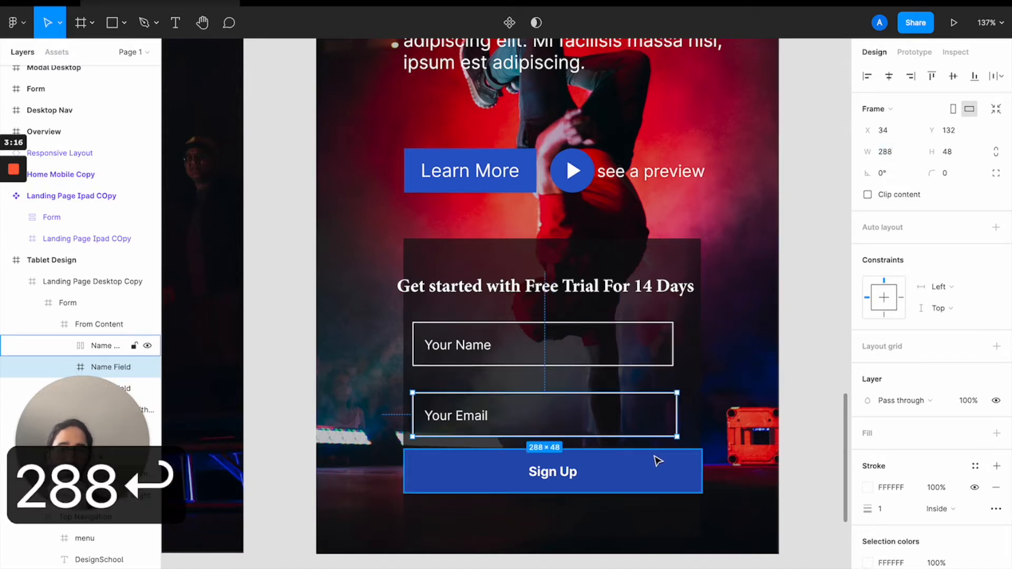
- Set the width of the Sign Up button in the Tablet Design form to 288
left_click(655, 461)
left_click(886, 151)
type("288")
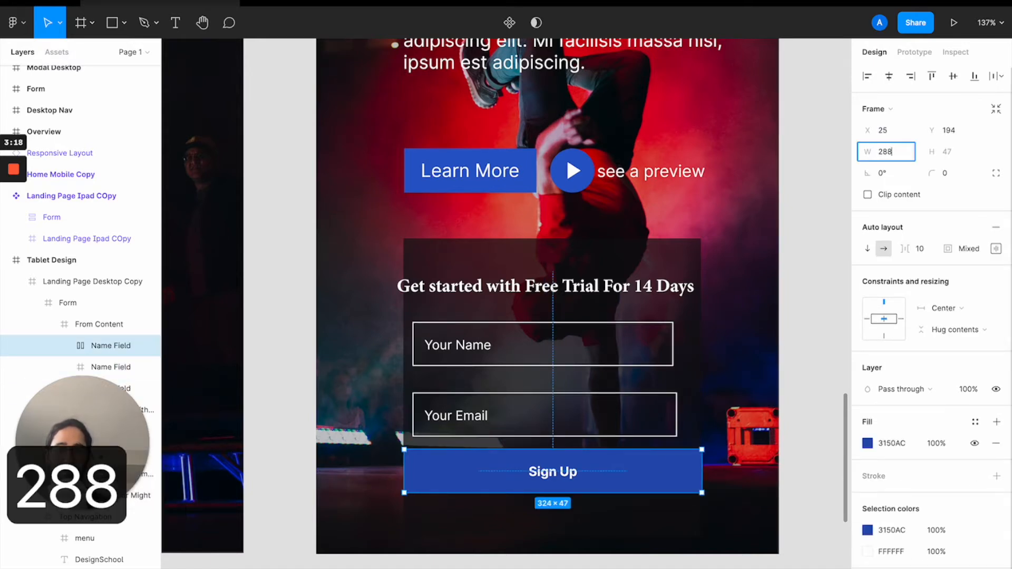
key("Return")
left_click(785, 312)
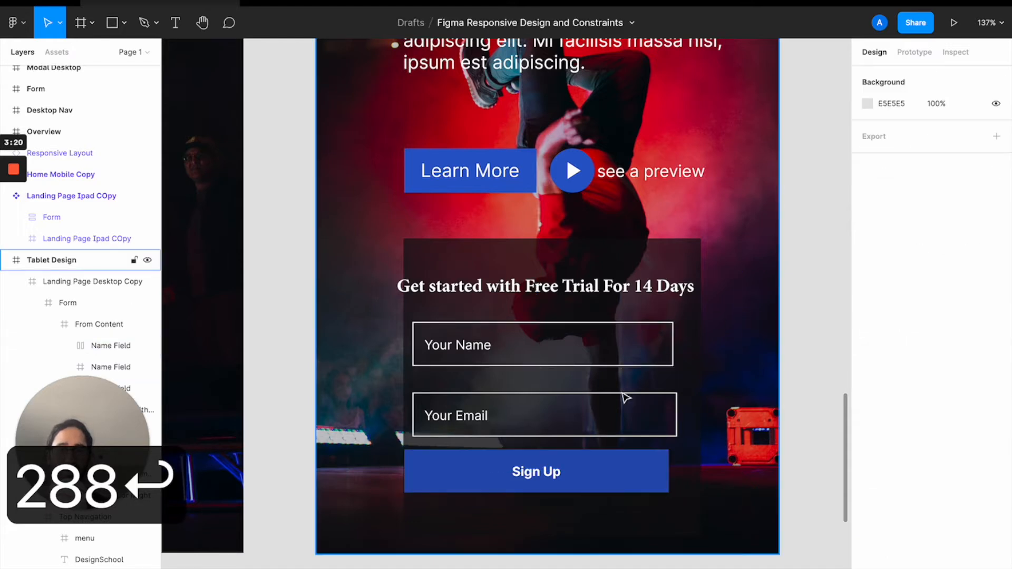
- Set the width of the Form frame in the Tablet Design to 348 and move it to X 86, Y 466
left_click(544, 354)
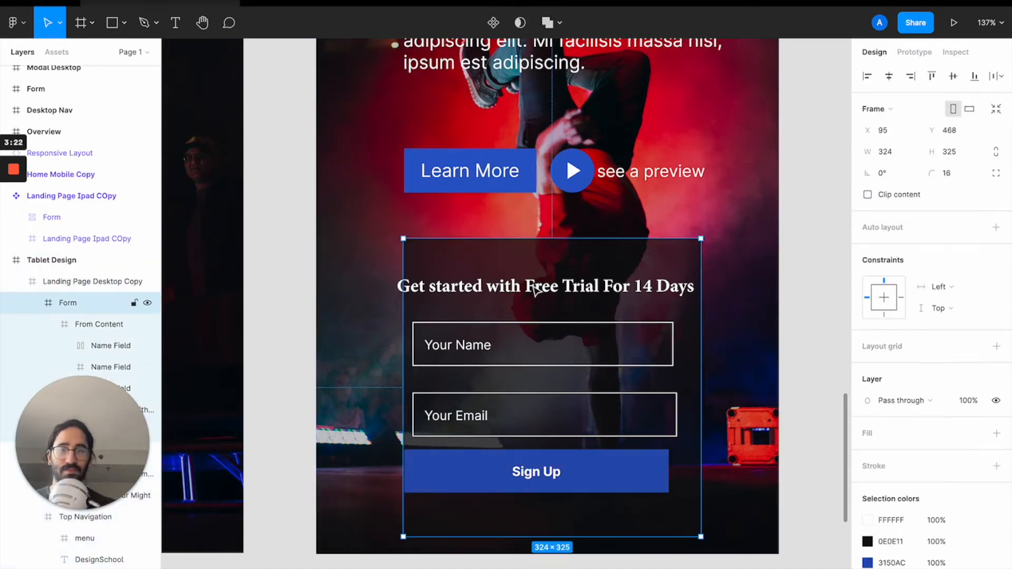
left_click(903, 157)
type("348")
key("Return")
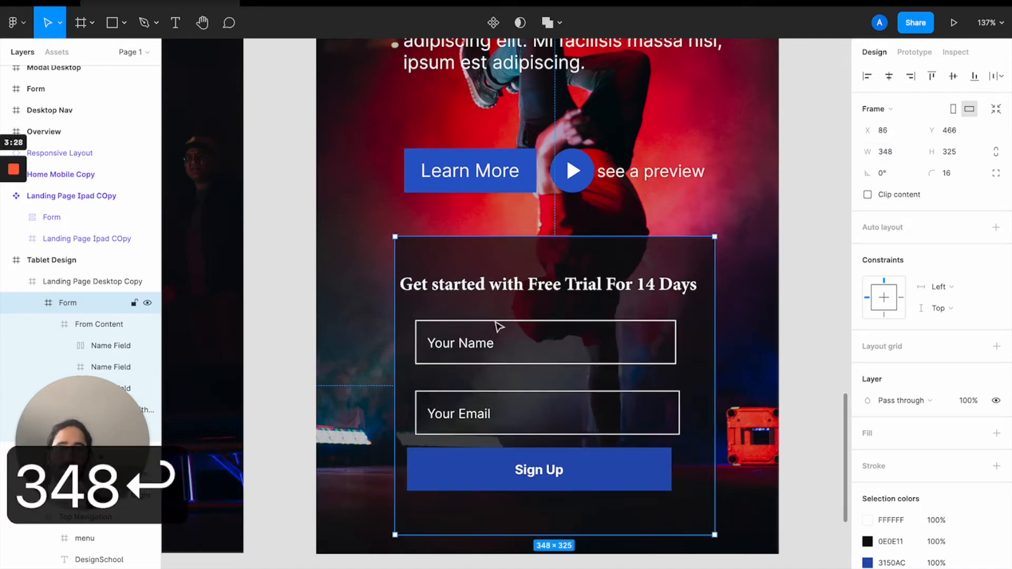
- Apply vertical auto layout with centred alignment to the From Content frame and move it to X 0, Y 34
double_click(474, 289)
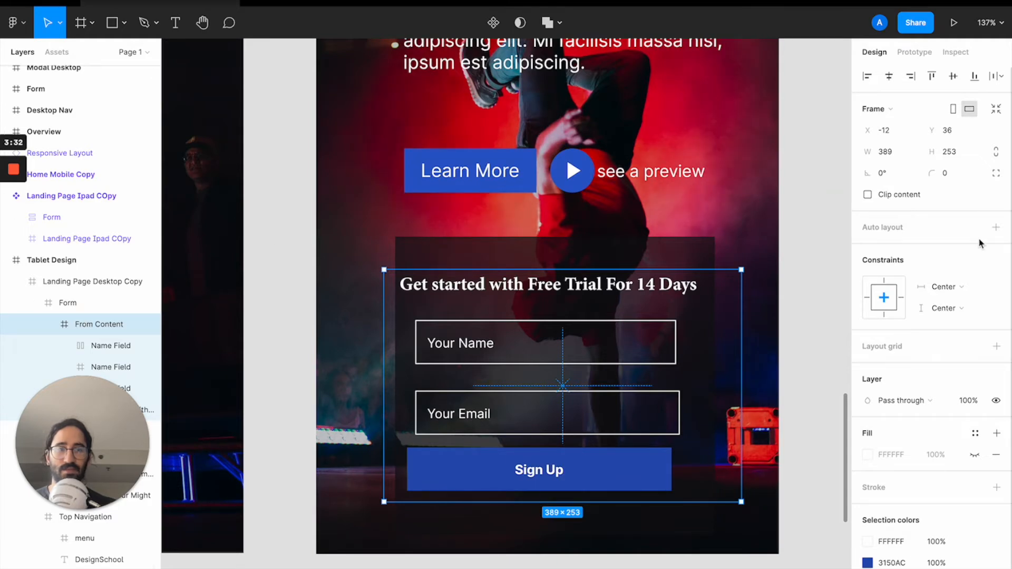
left_click(995, 230)
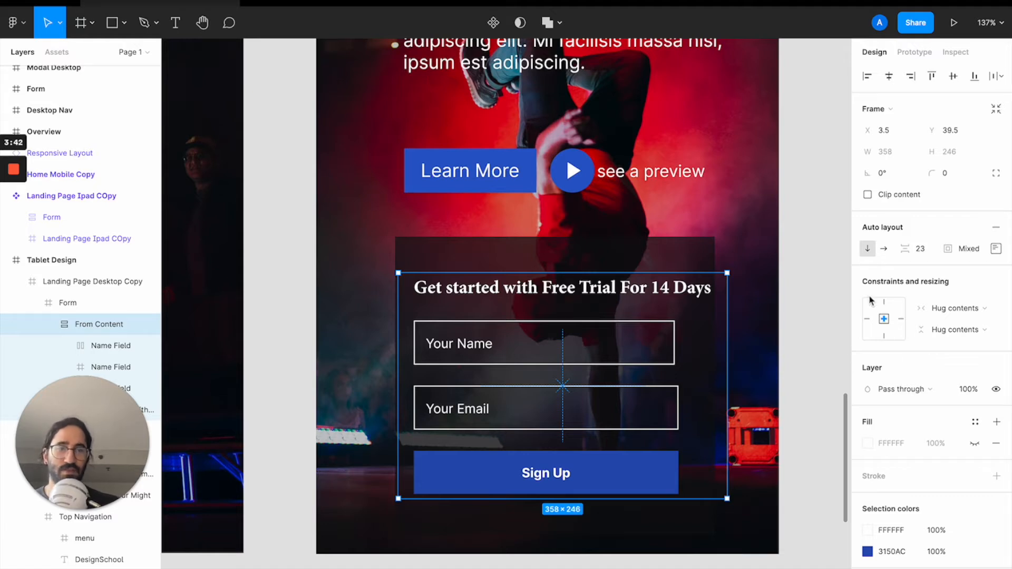
left_click(995, 249)
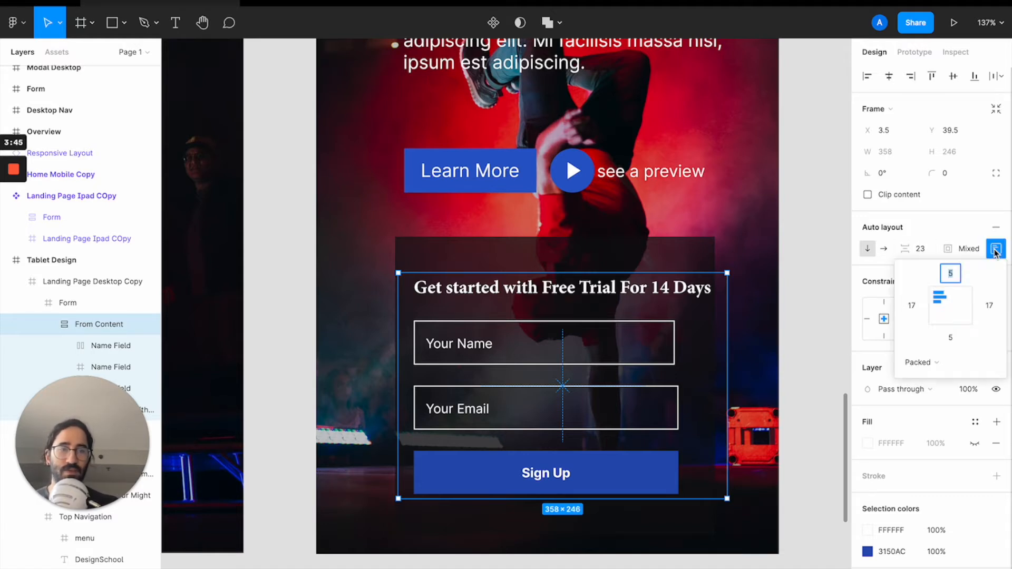
left_click(950, 305)
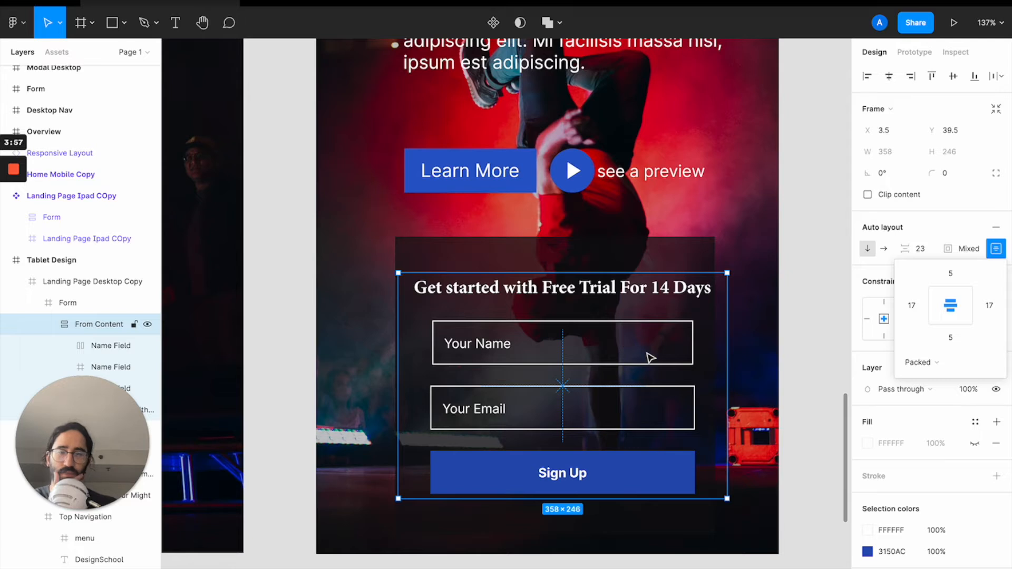
left_click_drag(603, 310, 604, 307)
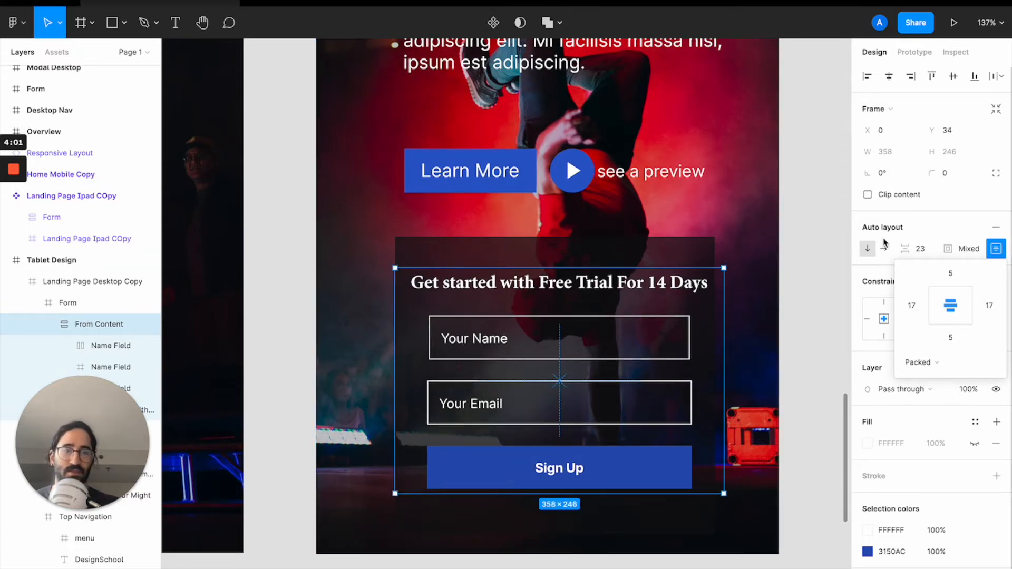
- Set the spacing between items in the From Content auto layout to 16
left_click(929, 252)
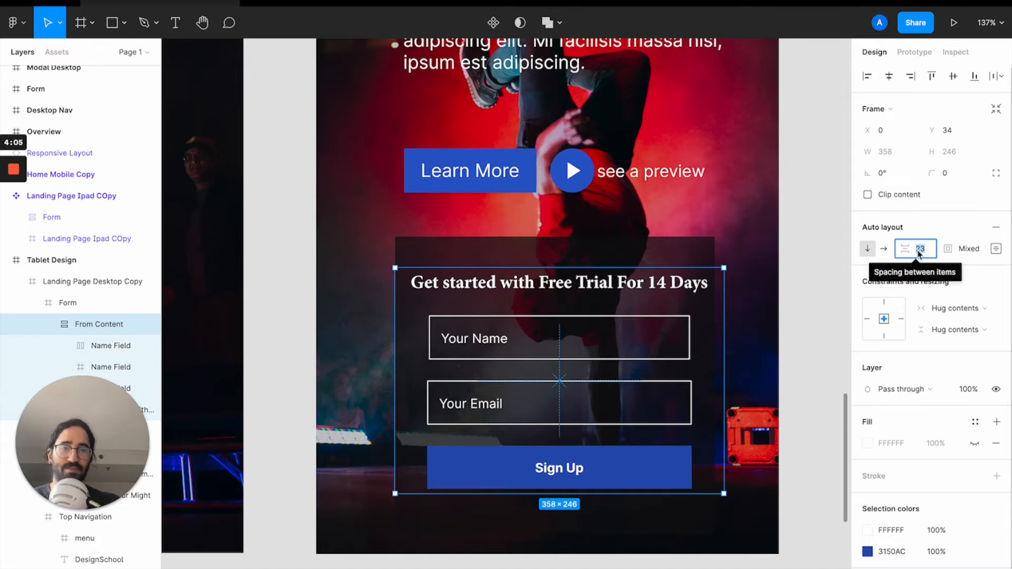
left_click(533, 288)
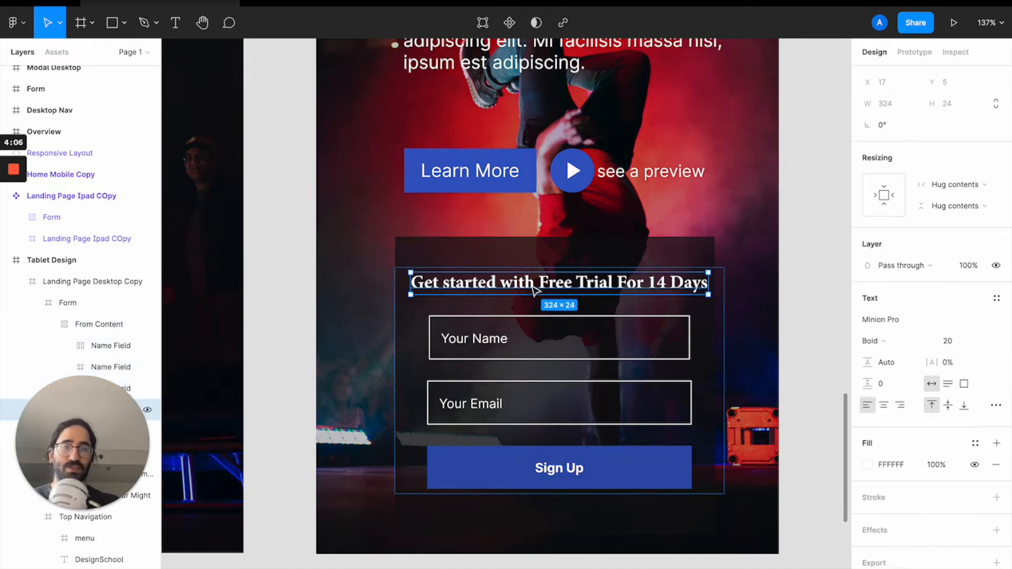
left_click(538, 331)
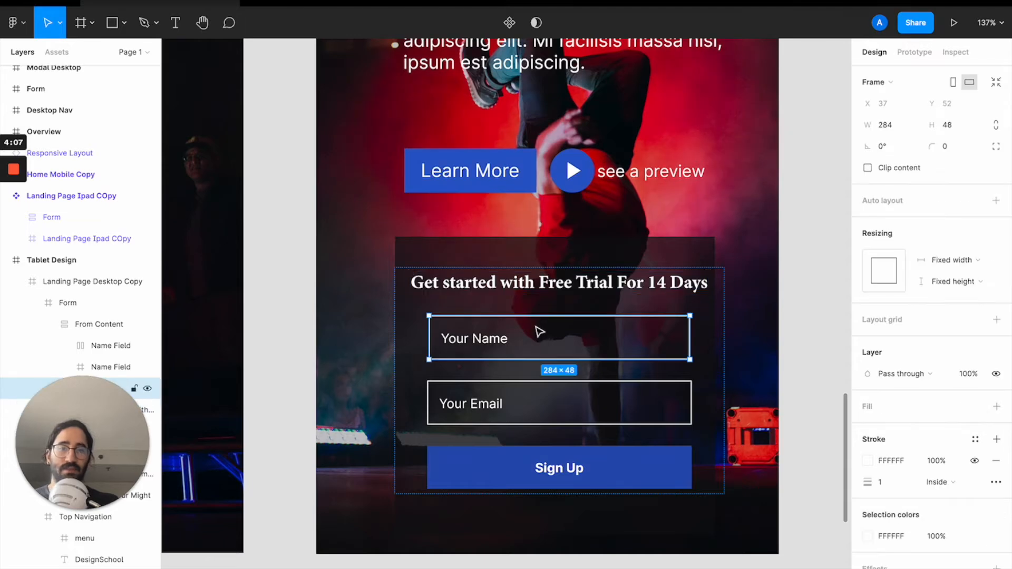
left_click(545, 406)
key("Tab")
left_click(773, 263, "super")
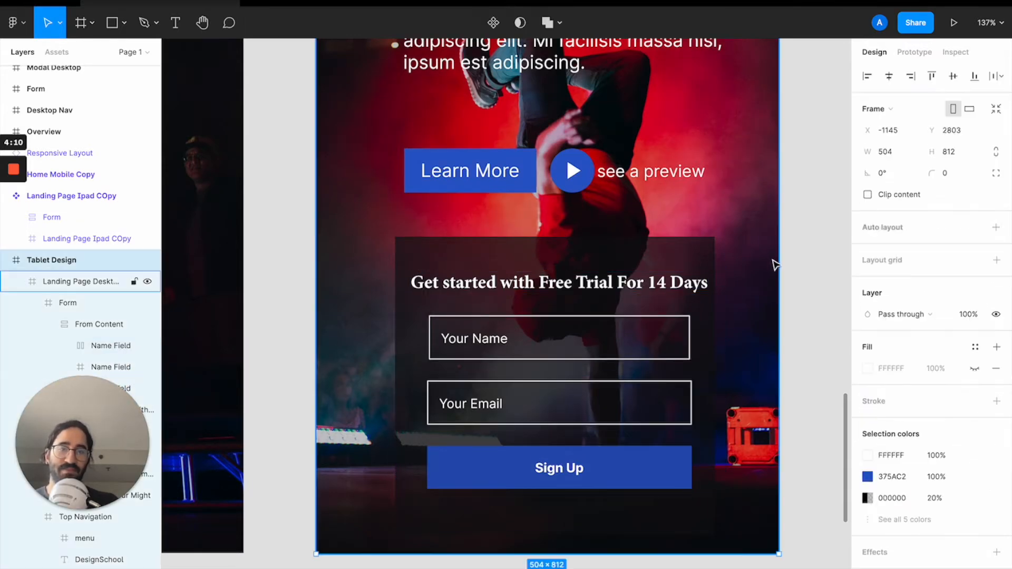
left_click(603, 257, "super")
left_click(596, 272, "super")
left_click(927, 251)
key("Return")
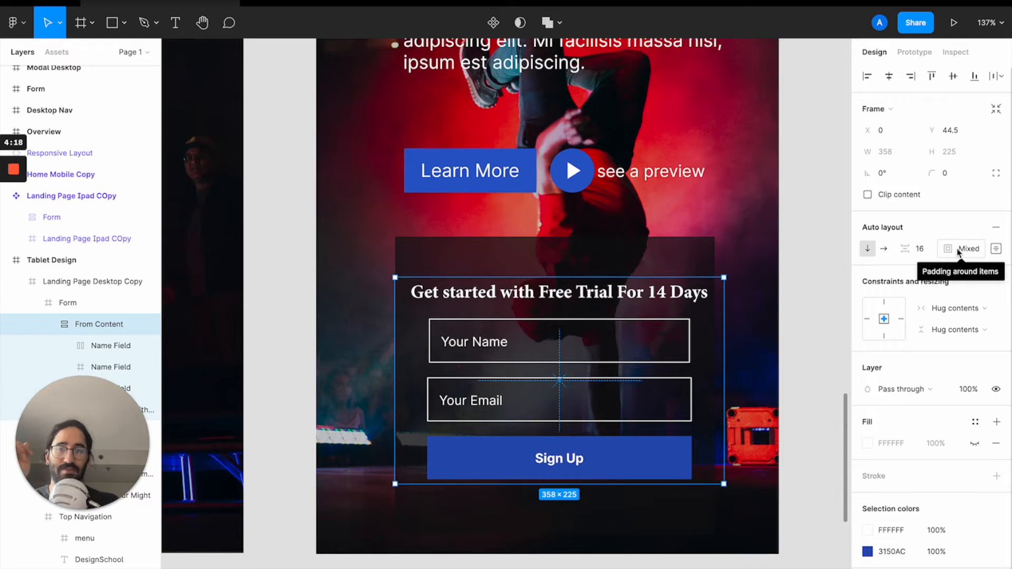
- Set the padding around the items in the From Content auto layout to 24 on all sides
left_click(974, 248)
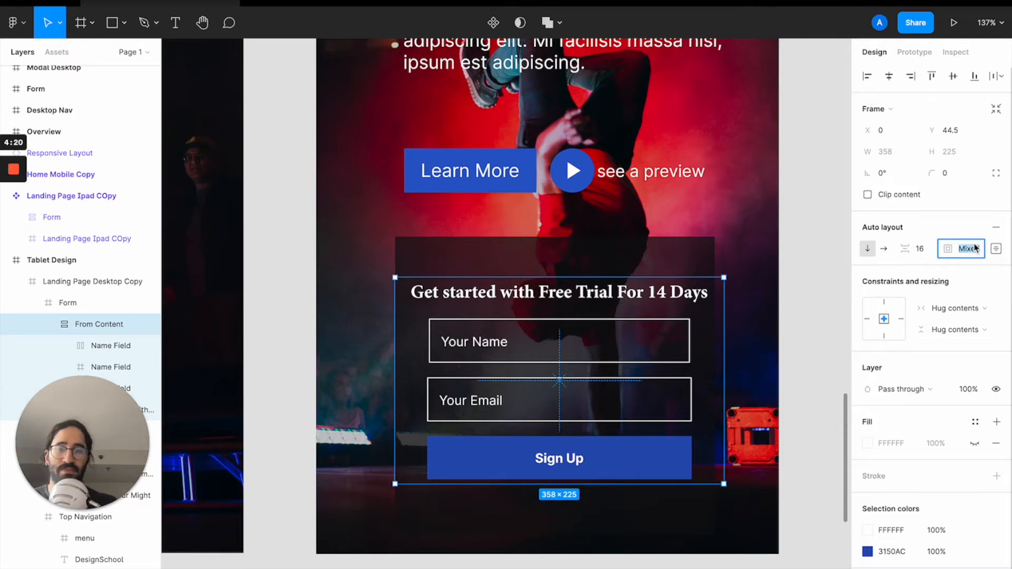
type("24")
key("Return")
left_click(995, 249)
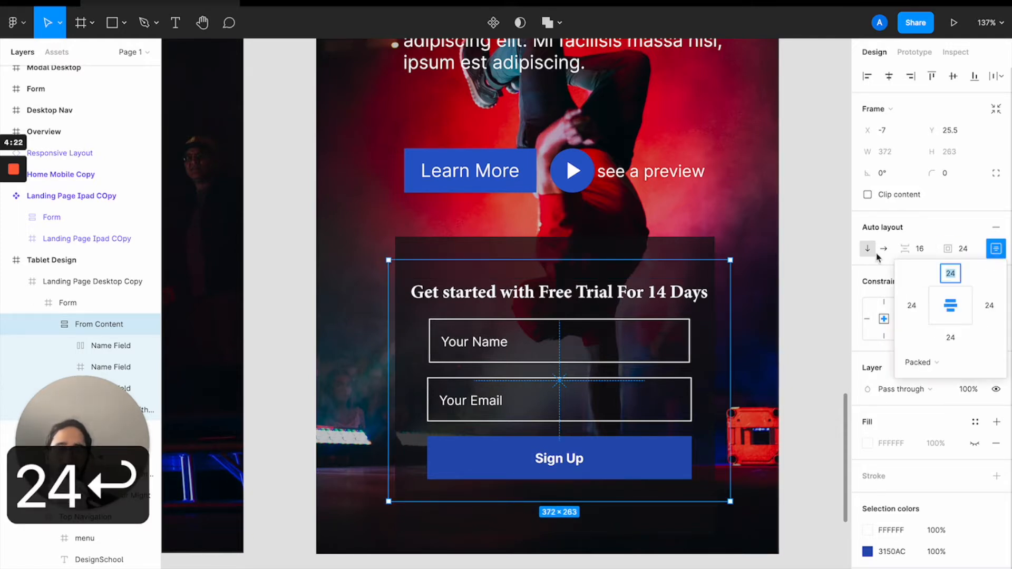
- Move the From Content frame up within the form panel to Y 19
left_click(795, 251)
left_click(517, 275)
double_click(521, 274)
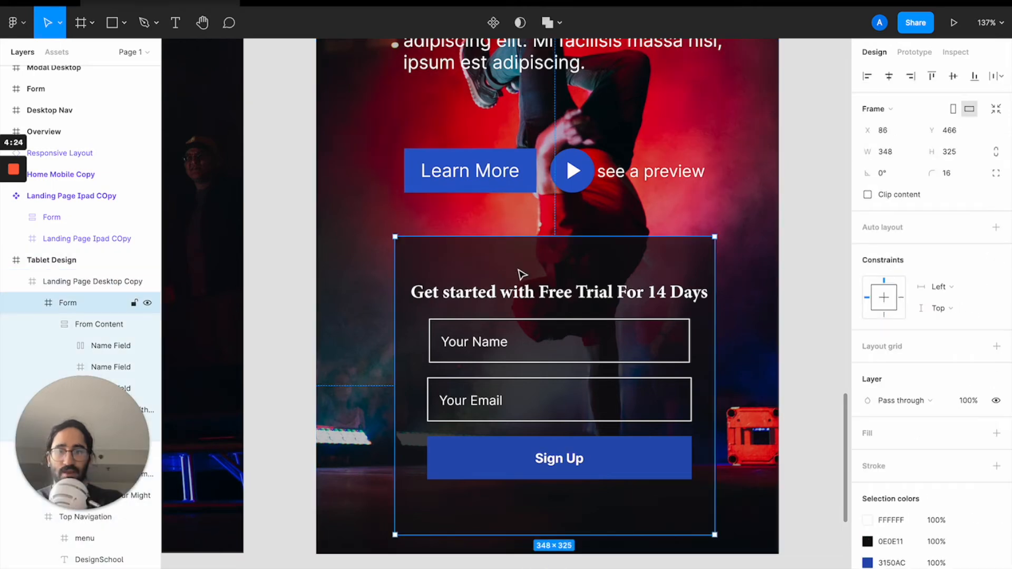
left_click(545, 308)
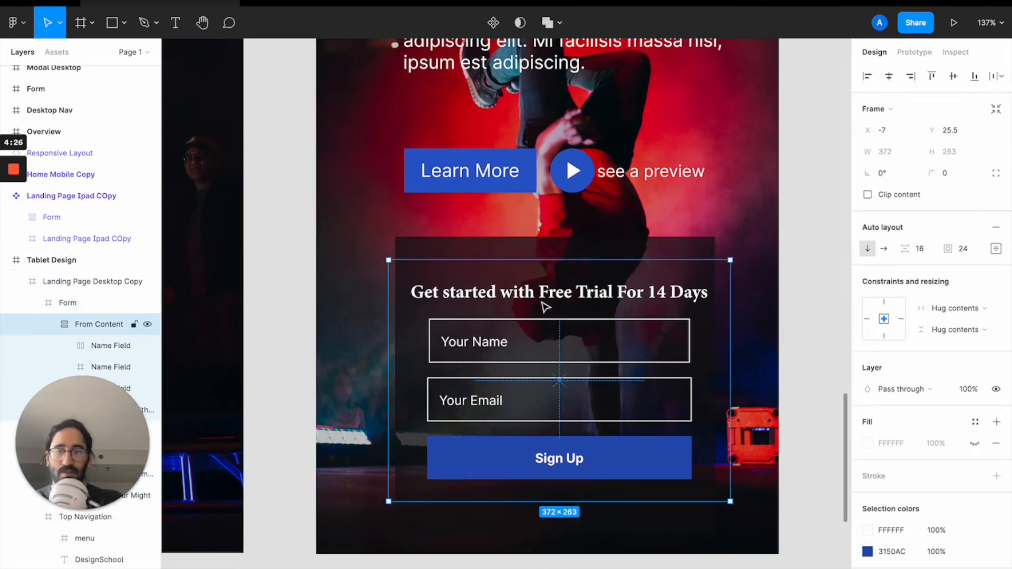
left_click_drag(545, 305, 545, 300)
scroll(88, 349, "down", 2)
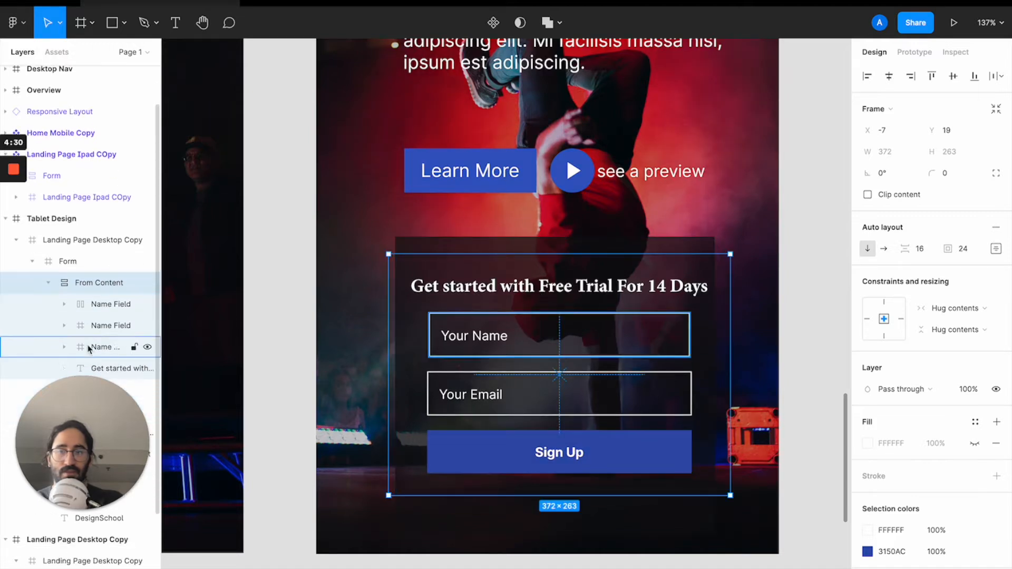
- Move the three form fields and the heading out of From Content directly into the Form frame, and delete the From Content frame
left_click(84, 301)
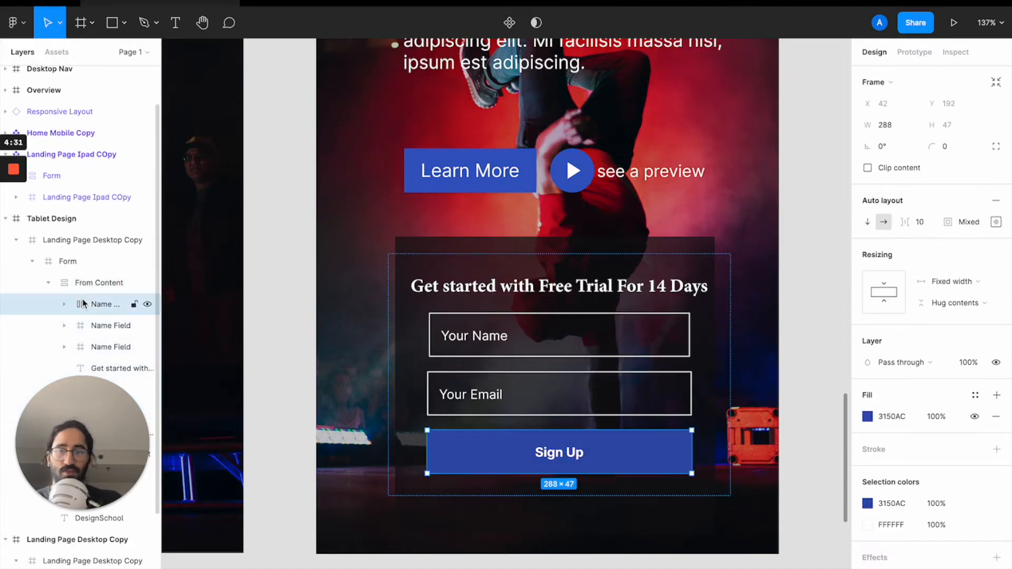
left_click(92, 368, "shift")
left_click_drag(95, 325, 73, 273)
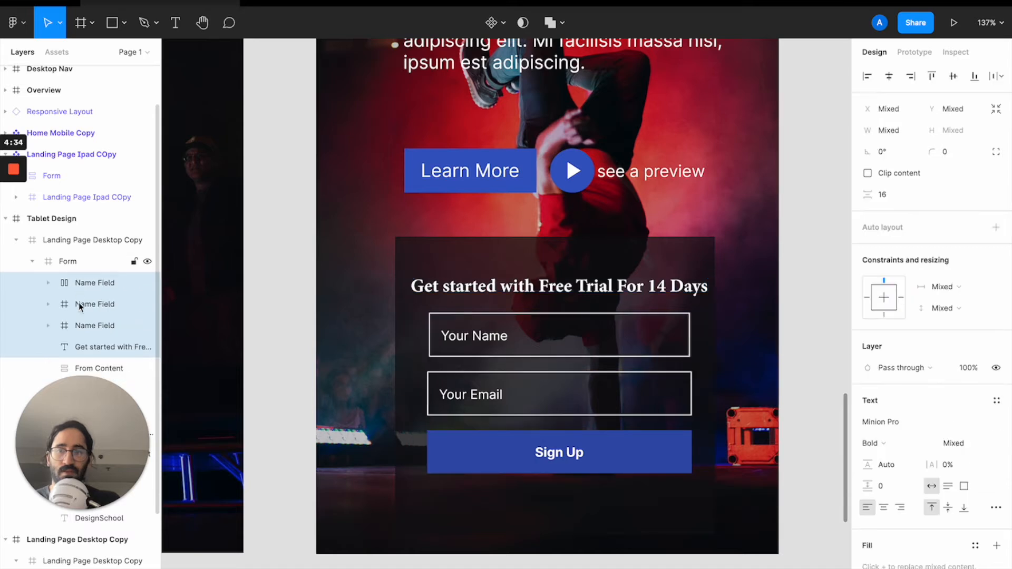
left_click(100, 366)
key("BackSpace")
left_click(488, 484)
- Delete the bg rectangle from the tablet design's Form frame
scroll(117, 312, "down", 3)
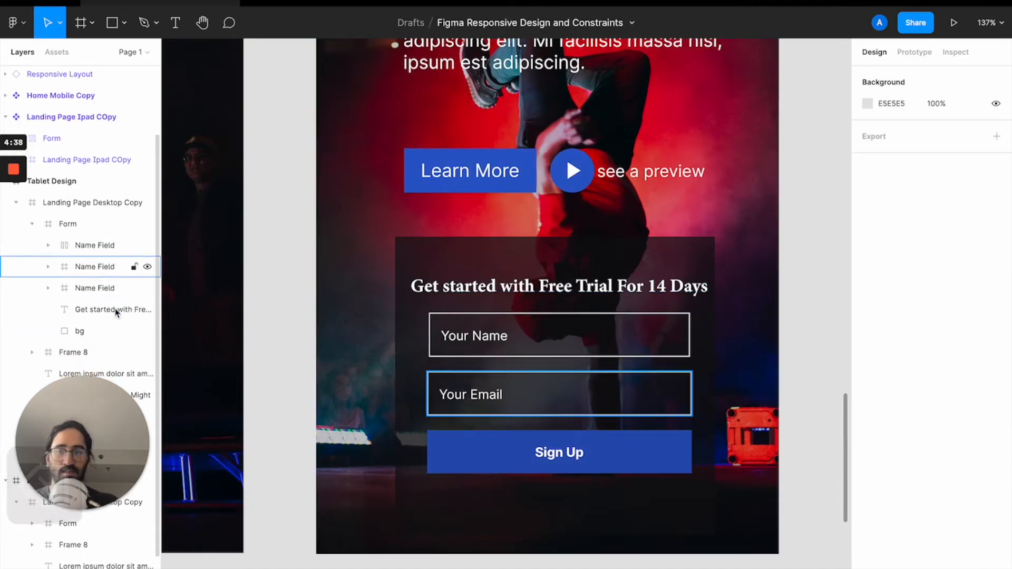
left_click(102, 296)
left_click(79, 311)
key("BackSpace")
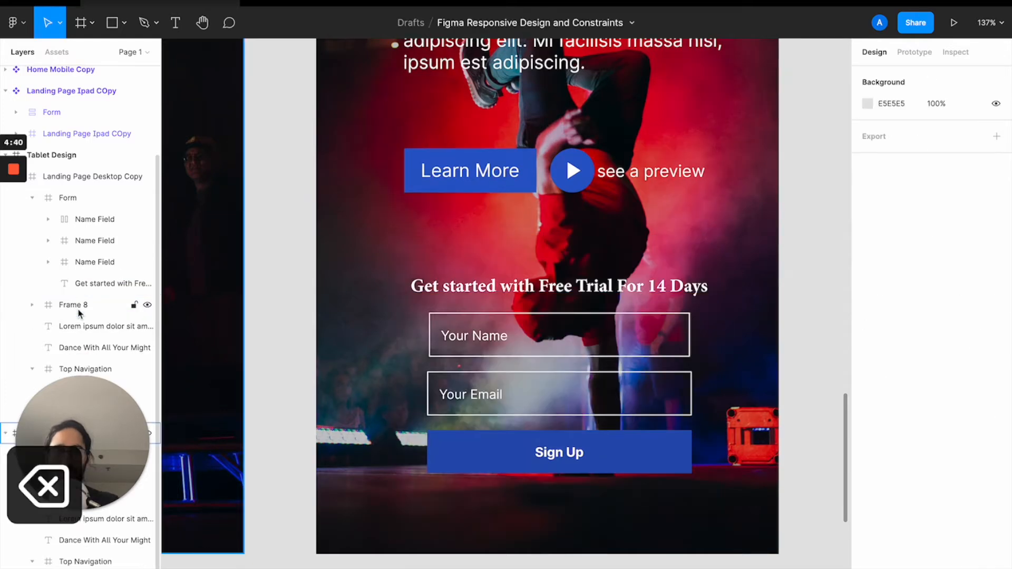
- Add a fill to the Form frame and give it the dark navy 110F29 sampled from the existing designs on the canvas
left_click(66, 199)
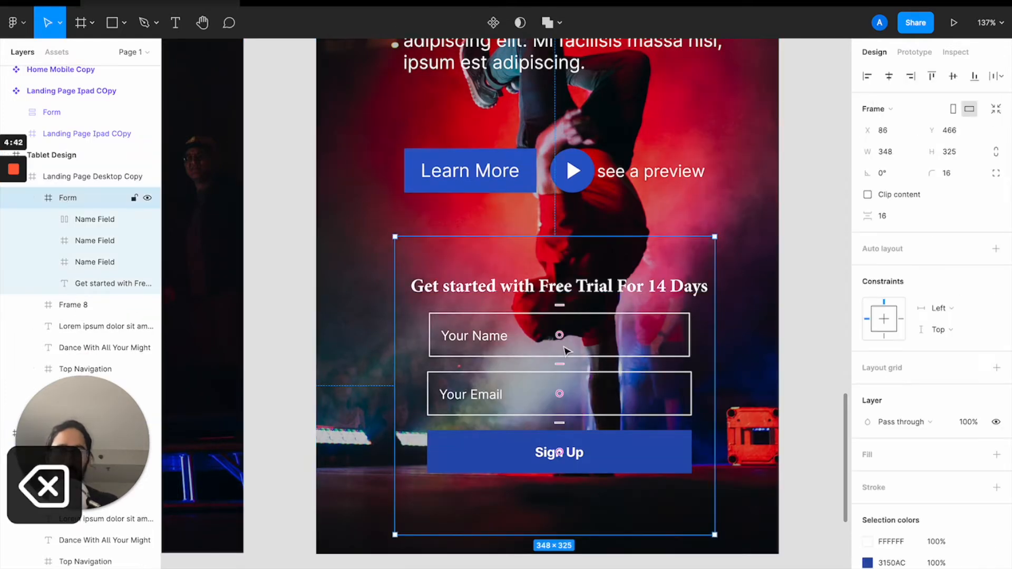
left_click(995, 455)
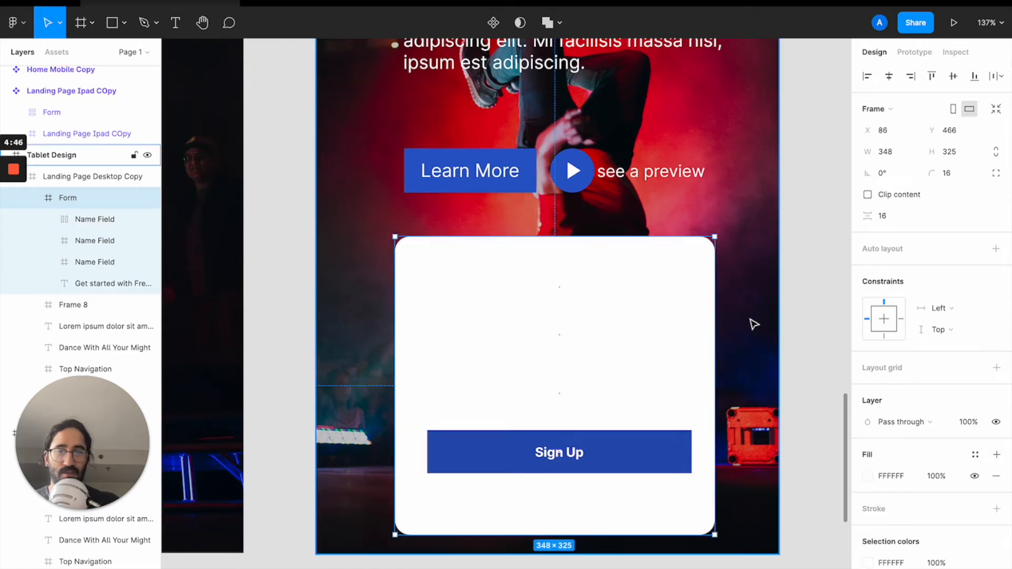
scroll(648, 356, "up", 1)
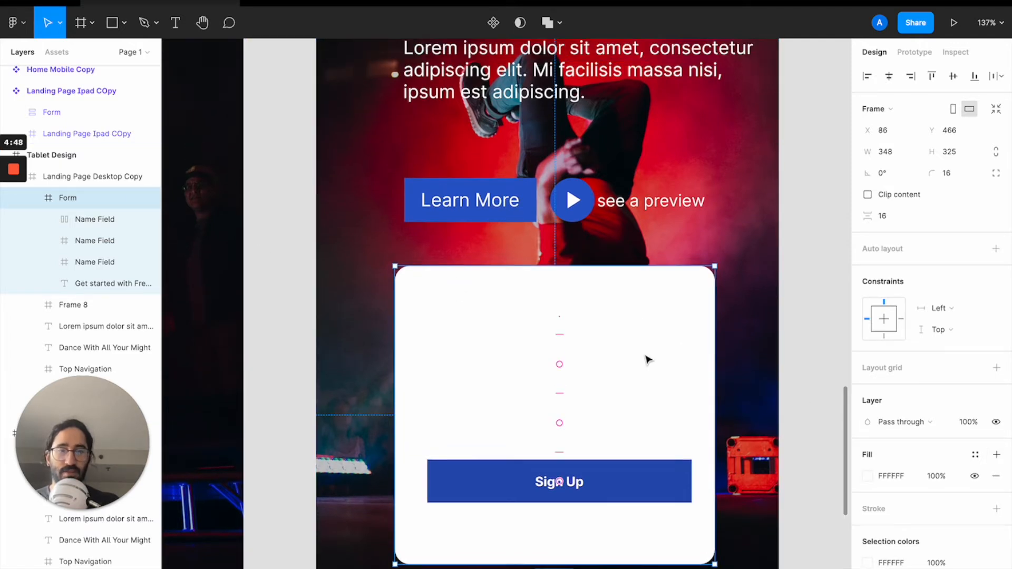
scroll(818, 357, "up", 5)
scroll(819, 357, "down", 5)
scroll(817, 355, "down", 3)
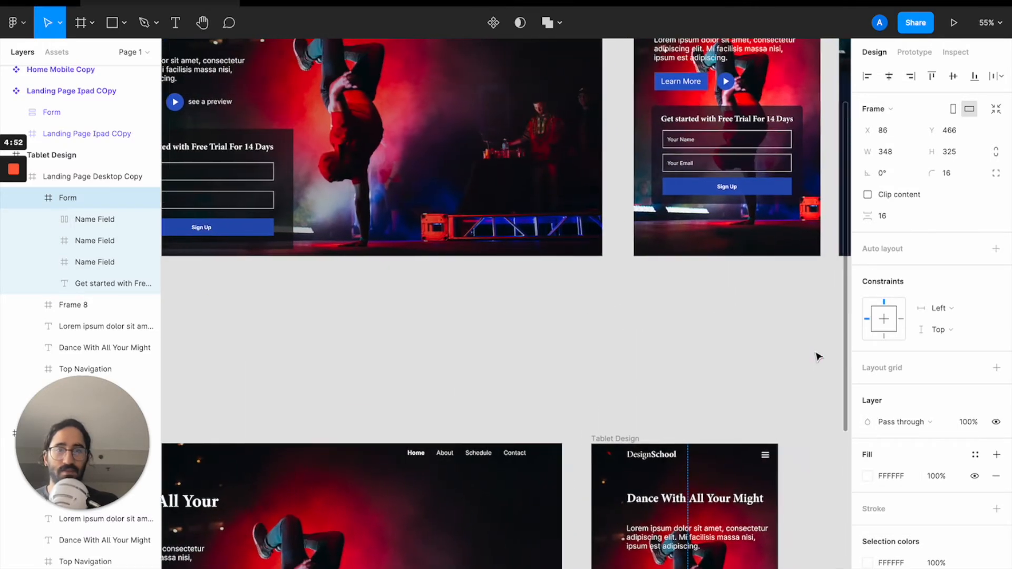
key("ctrl+c")
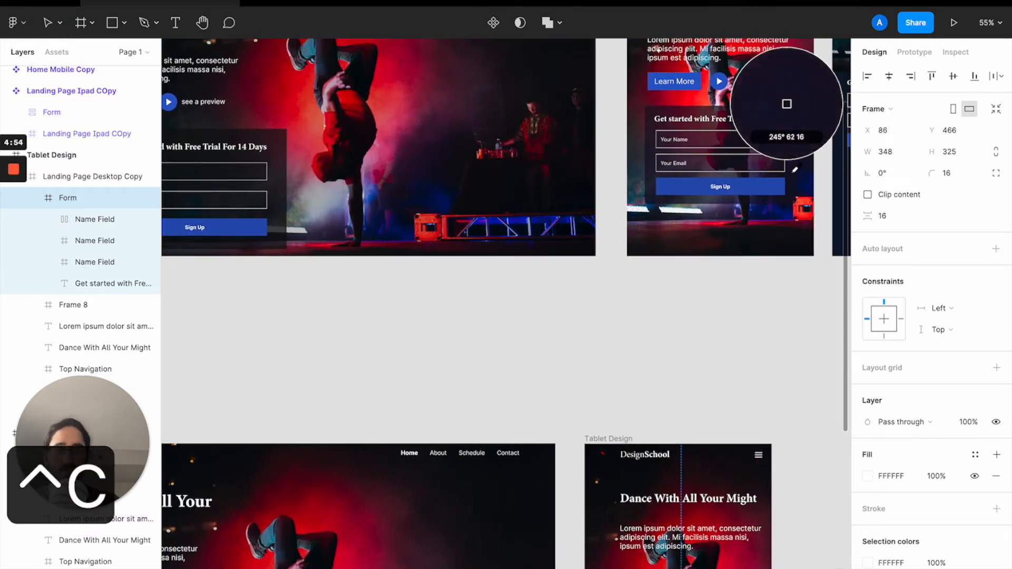
left_click(792, 171)
scroll(775, 253, "down", 9)
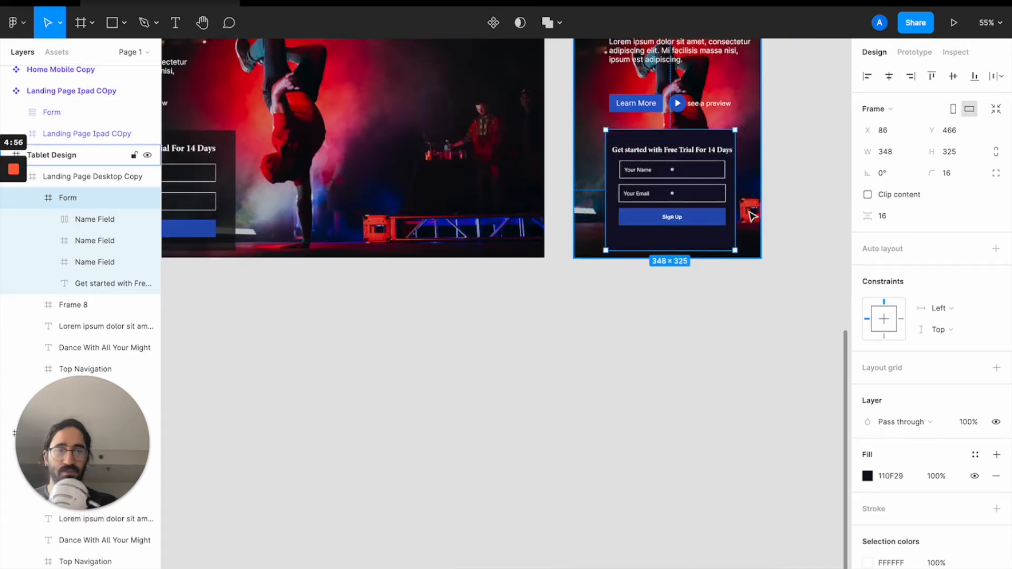
- Set the opacity of the Form frame's dark navy fill to 80%
left_click(937, 477)
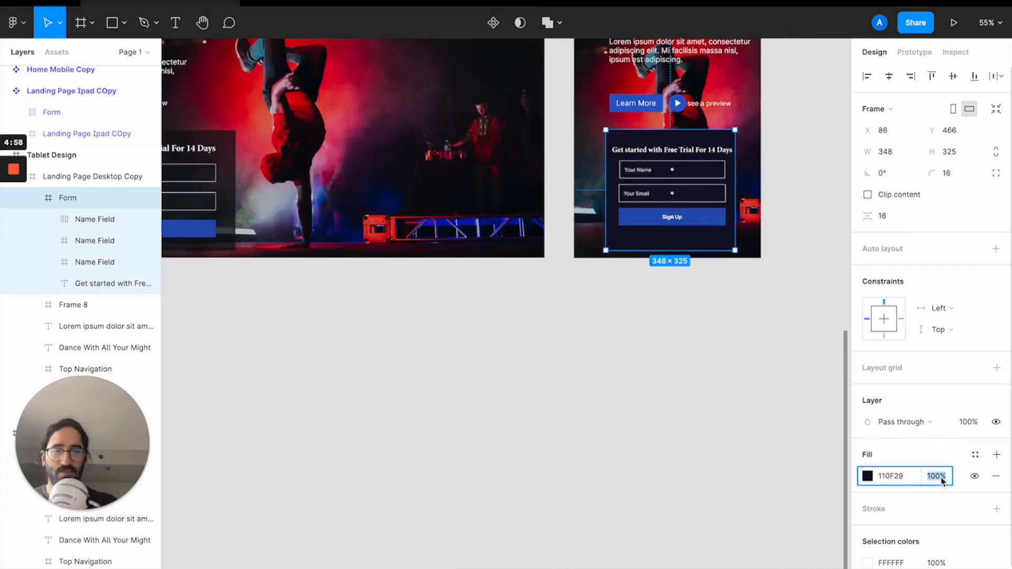
type("80")
key("Return")
left_click(743, 316)
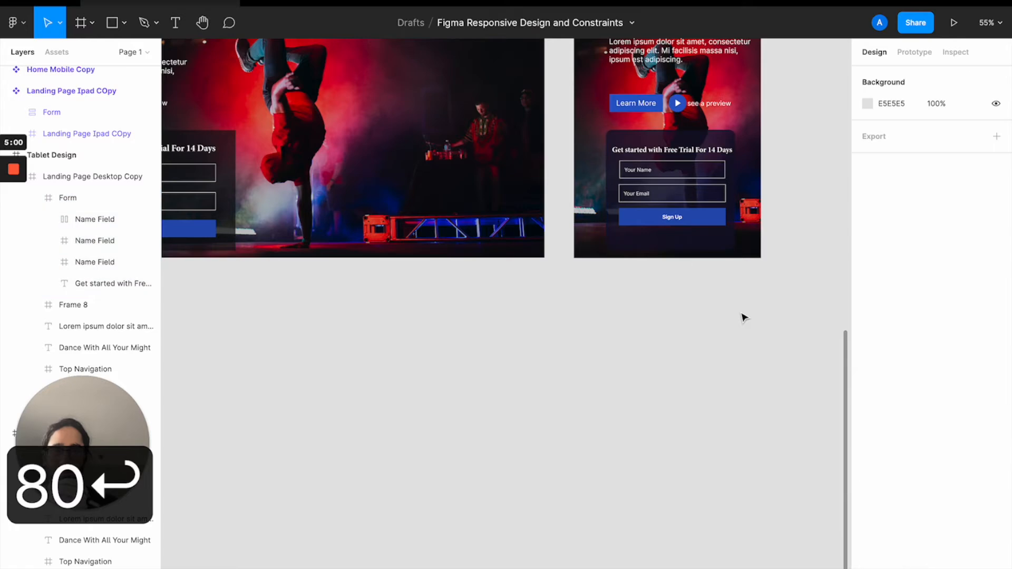
- Set the Form frame's corner radius to 8
scroll(744, 317, "up", 3)
scroll(744, 317, "up", 5)
scroll(745, 318, "left", 1)
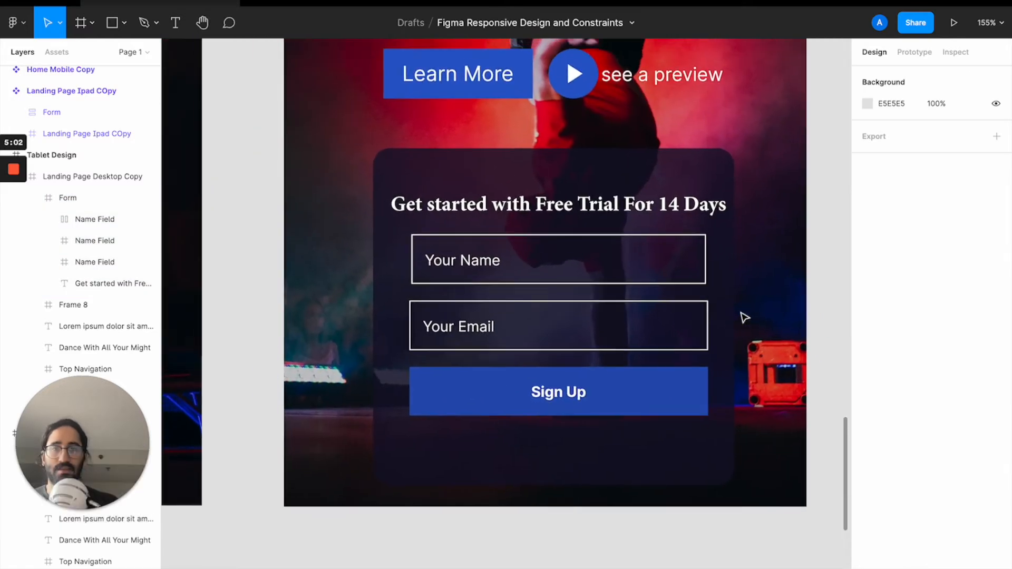
left_click(556, 185)
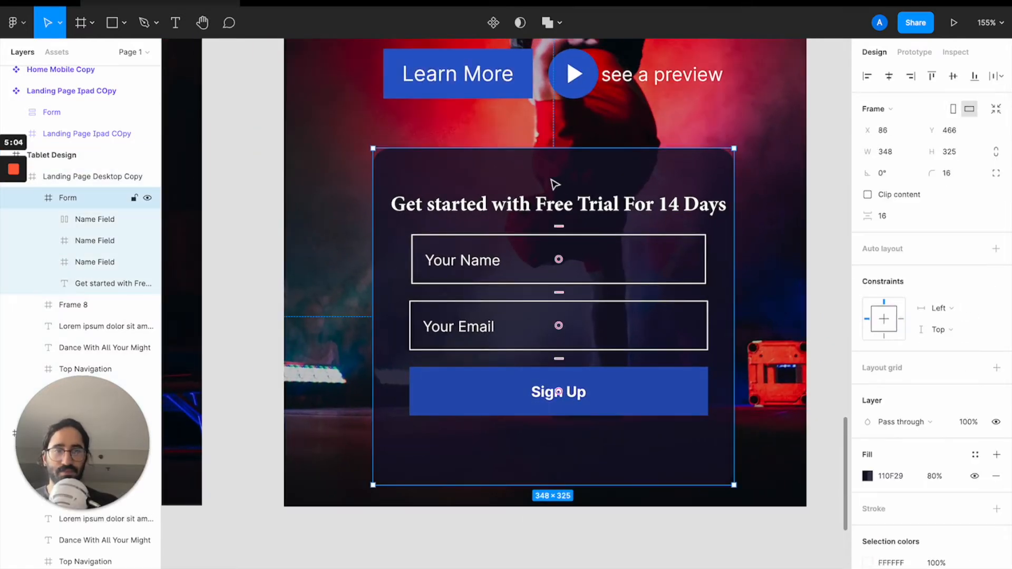
left_click(947, 174)
type("8")
key("Return")
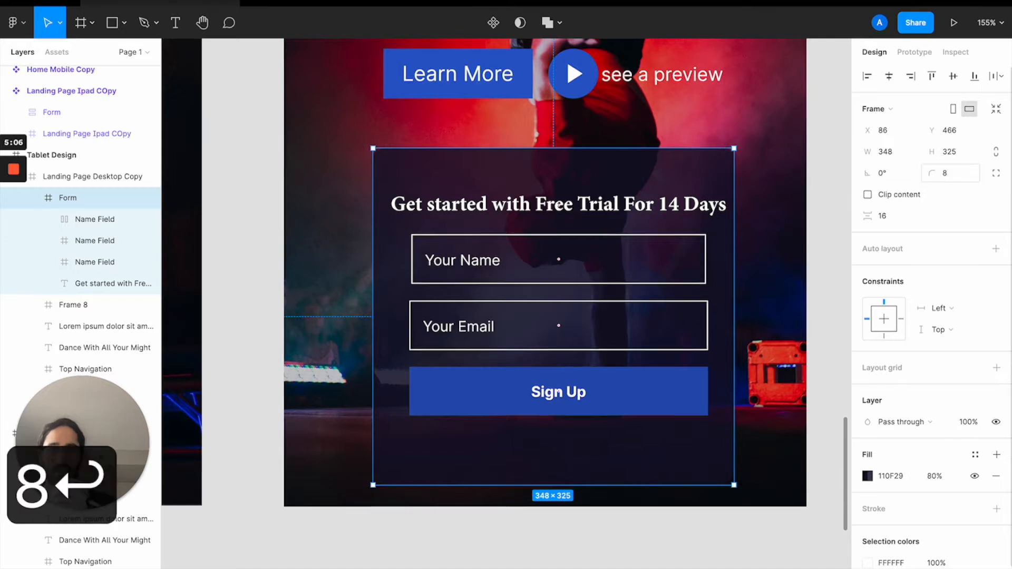
left_click(551, 518)
- Apply vertical auto layout to the Form frame and centre its items
left_click(458, 173)
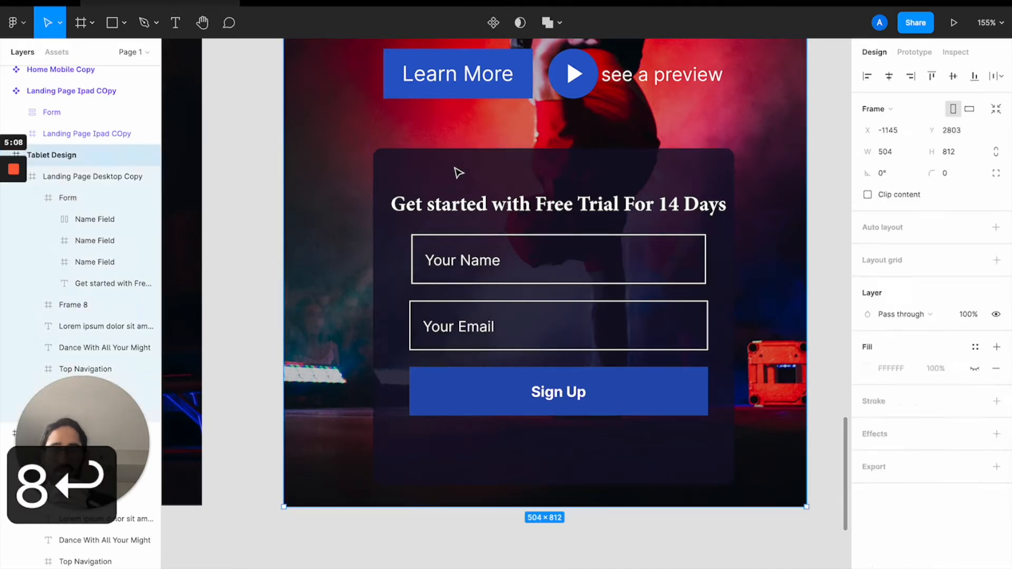
left_click(457, 172)
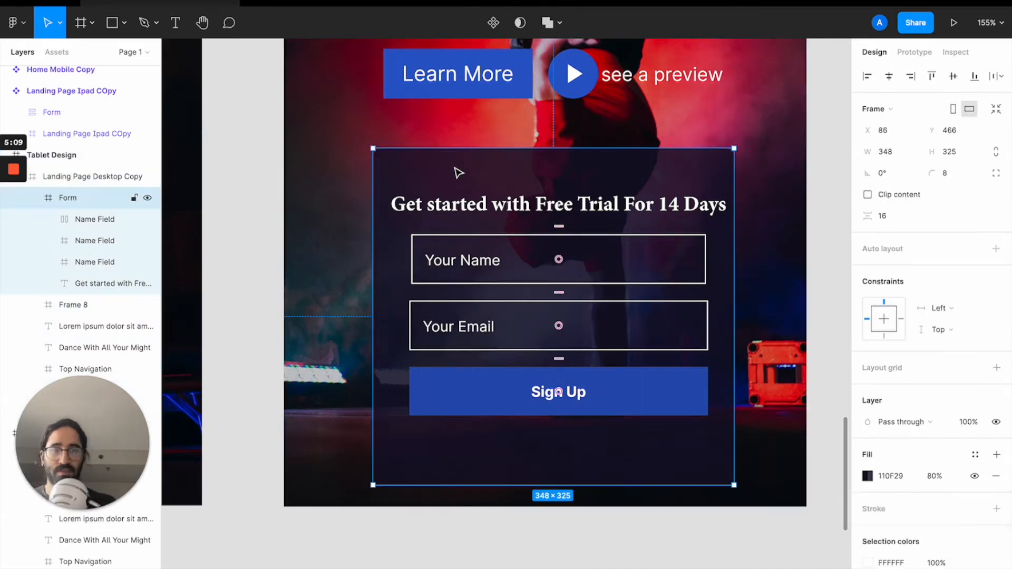
left_click(997, 250)
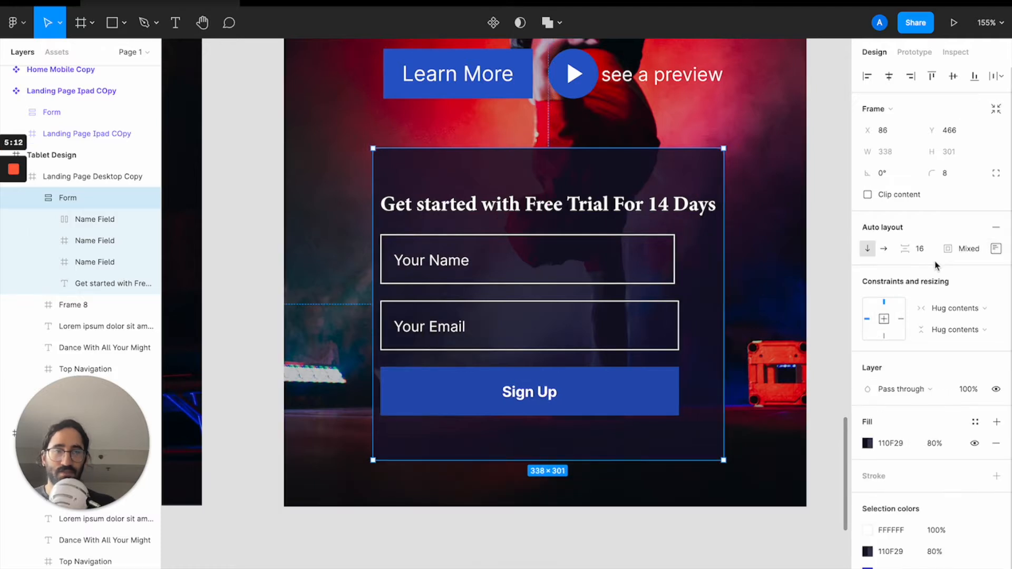
left_click(994, 253)
left_click(950, 305)
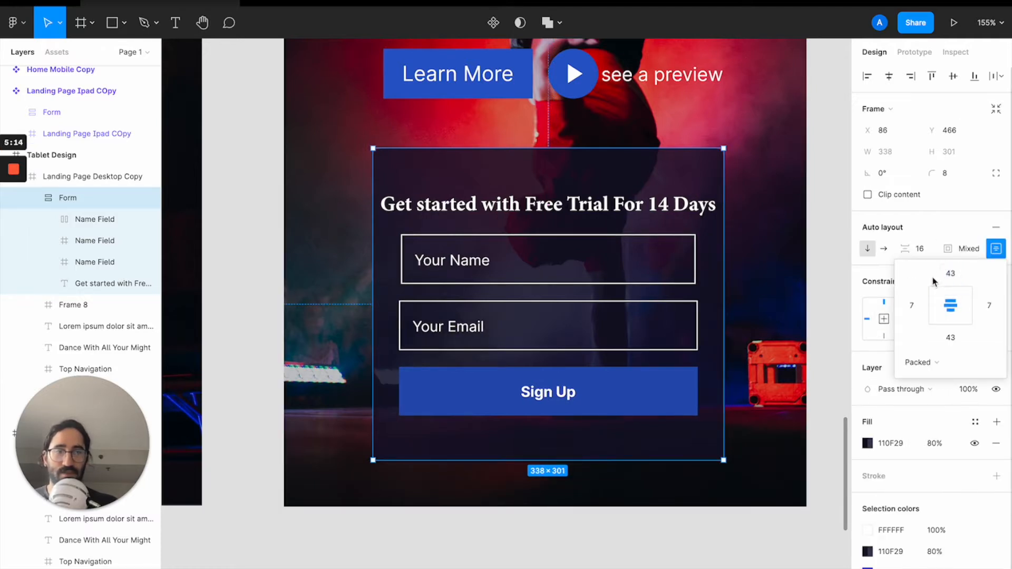
- Set the Form frame's auto layout padding to 24 on all four sides
left_click(949, 273)
type("24")
key("Return")
left_click(911, 305)
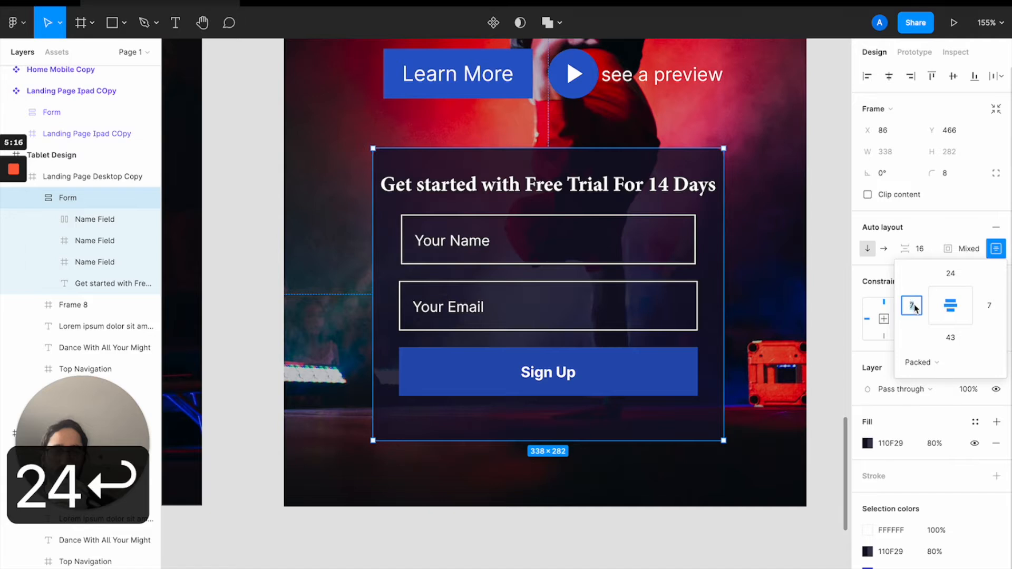
type("24")
key("Return")
left_click(950, 337)
type("24")
key("Return")
left_click(989, 305)
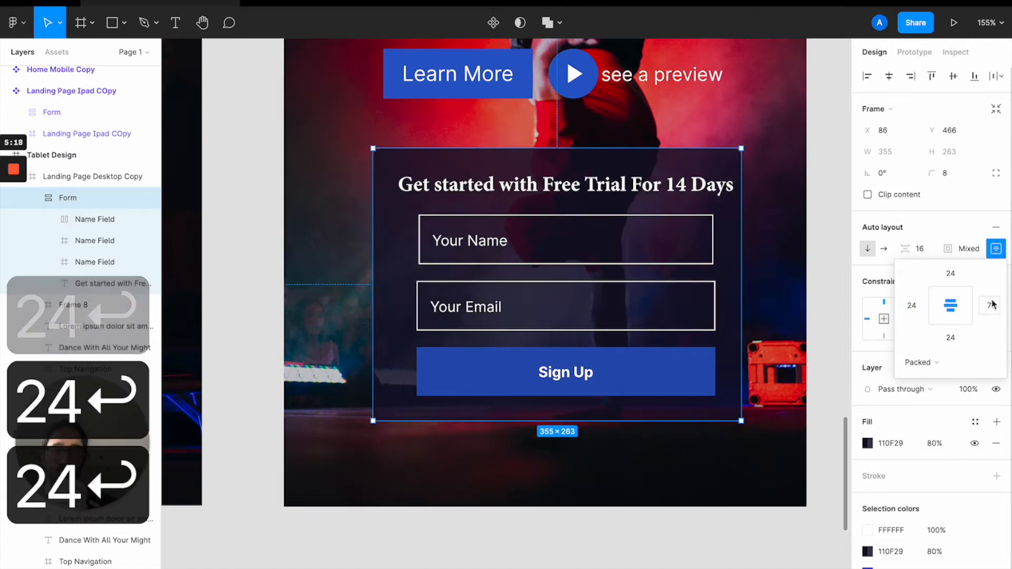
type("2")
key("Return")
type("24")
key("Return")
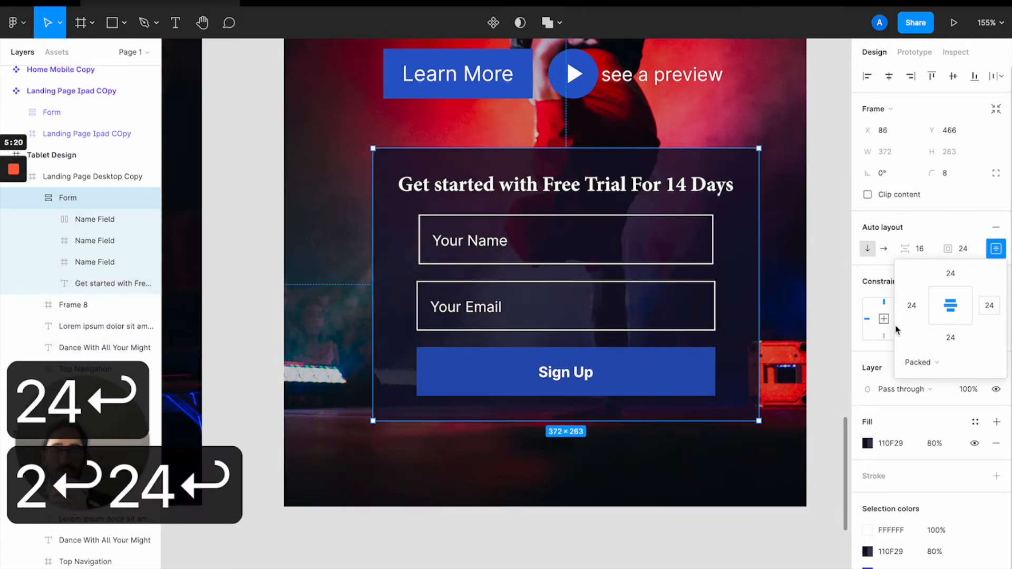
left_click(569, 529)
left_click(416, 206)
left_click(416, 206)
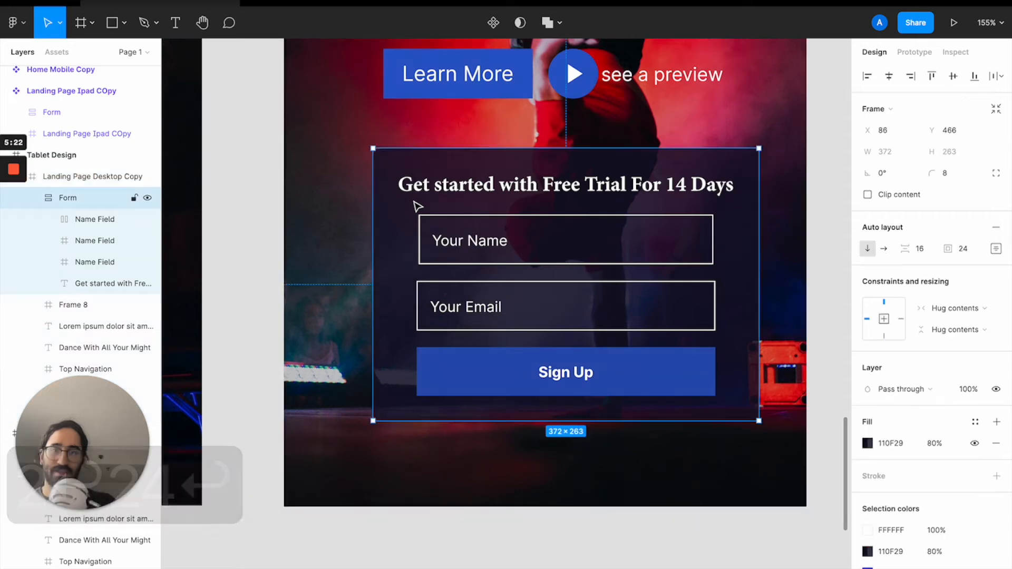
- Compare the positions of the tablet design's button row, paragraph and top navigation with the existing iPad and mobile designs
scroll(417, 206, "down", 5)
scroll(416, 206, "down", 2)
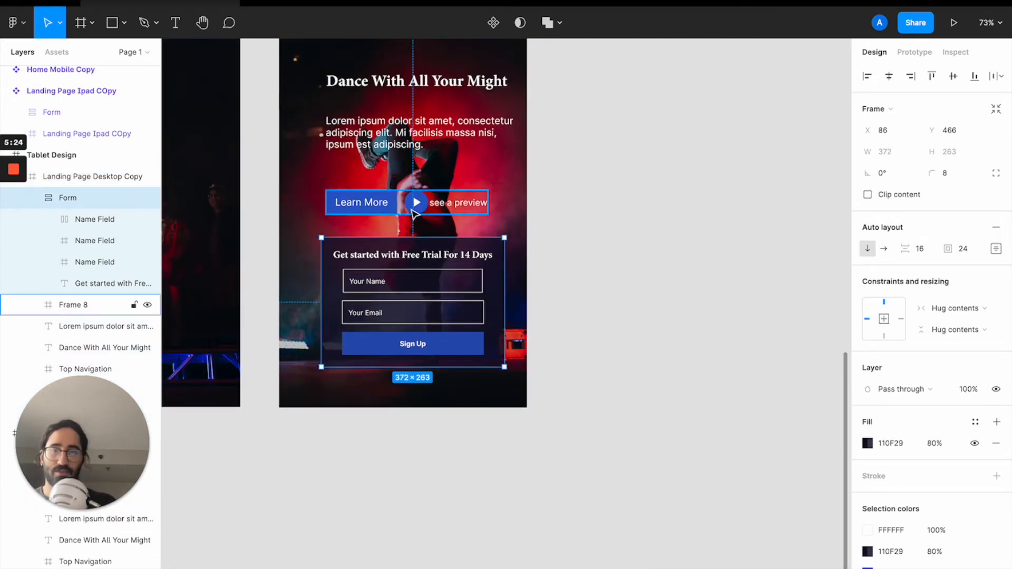
left_click(373, 212)
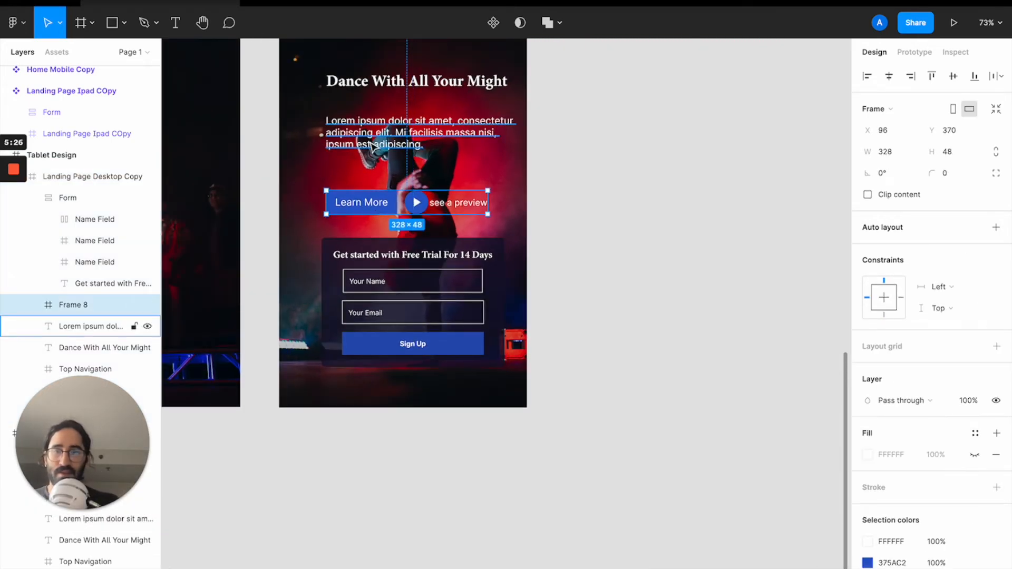
scroll(372, 129, "down", 4)
scroll(373, 129, "up", 5)
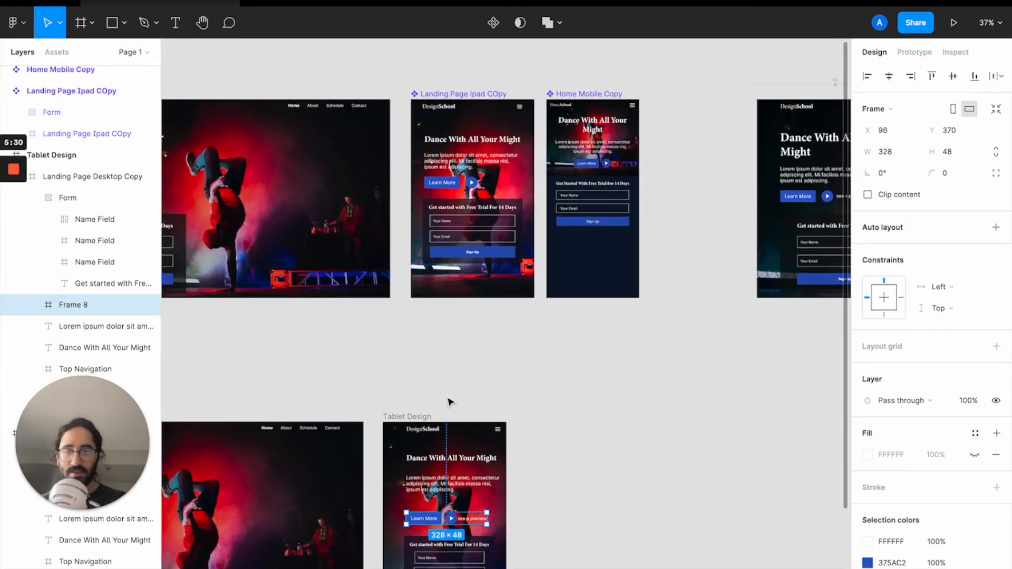
left_click(437, 488)
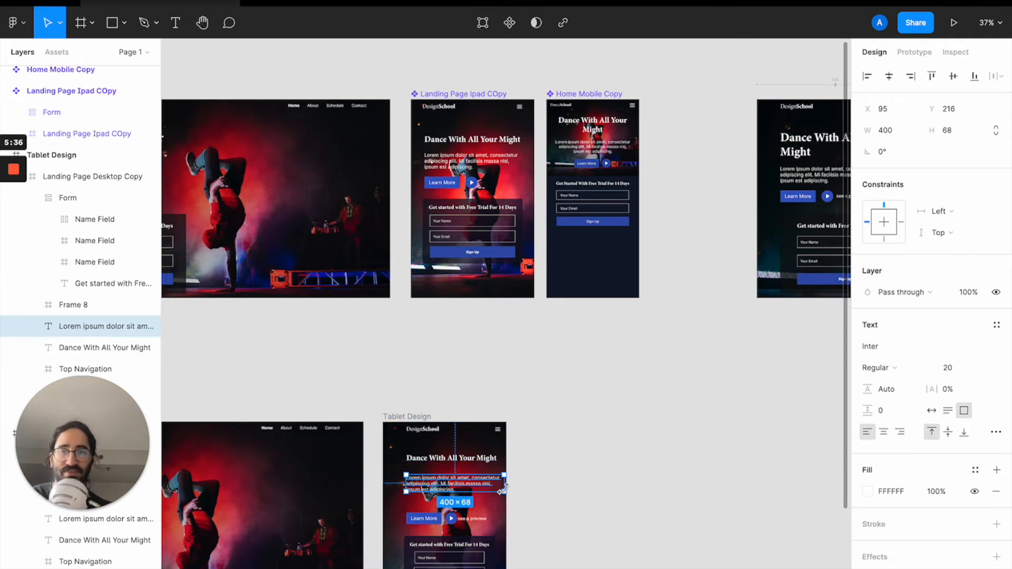
scroll(487, 353, "down", 5)
scroll(493, 278, "up", 5, "ctrl")
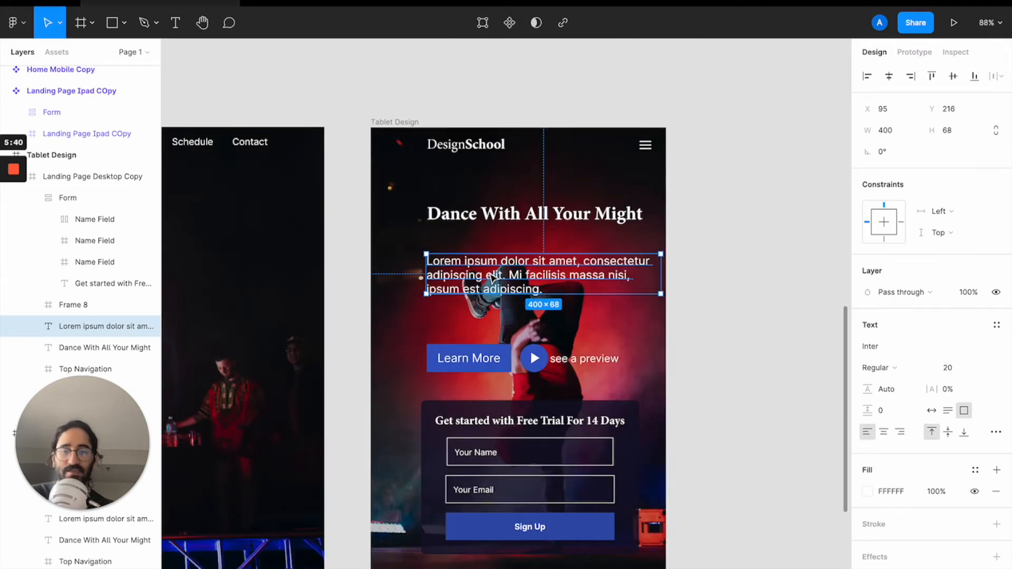
left_click(430, 155)
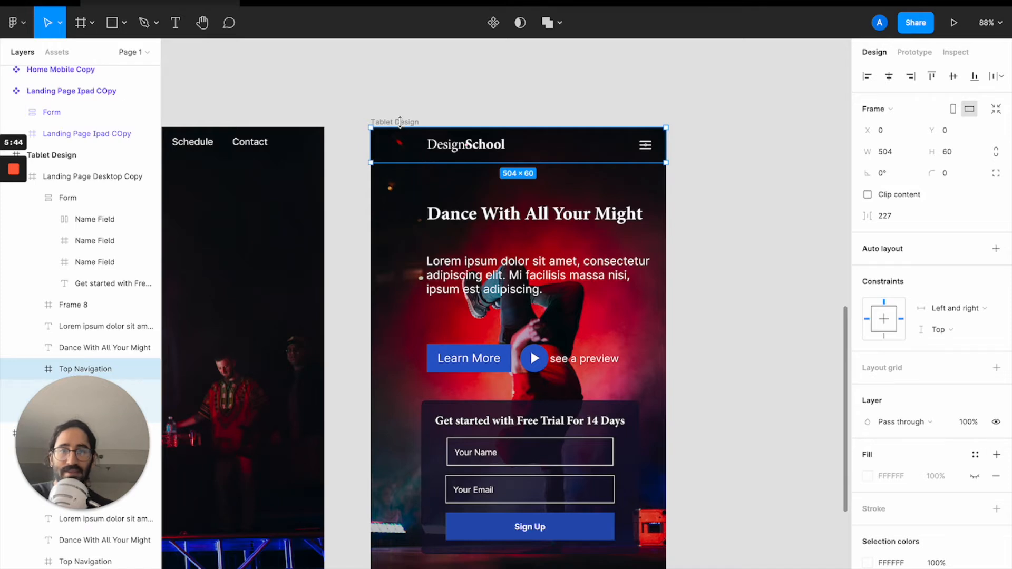
- Add a layout grid to the Tablet Design frame and change its type to columns
left_click(400, 122)
left_click(996, 260)
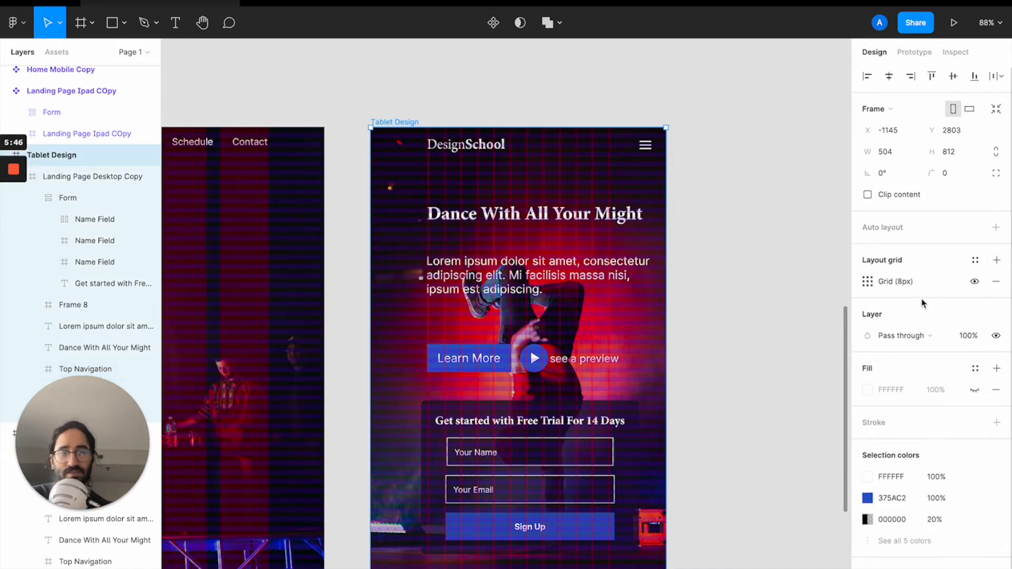
left_click(879, 285)
left_click(726, 288)
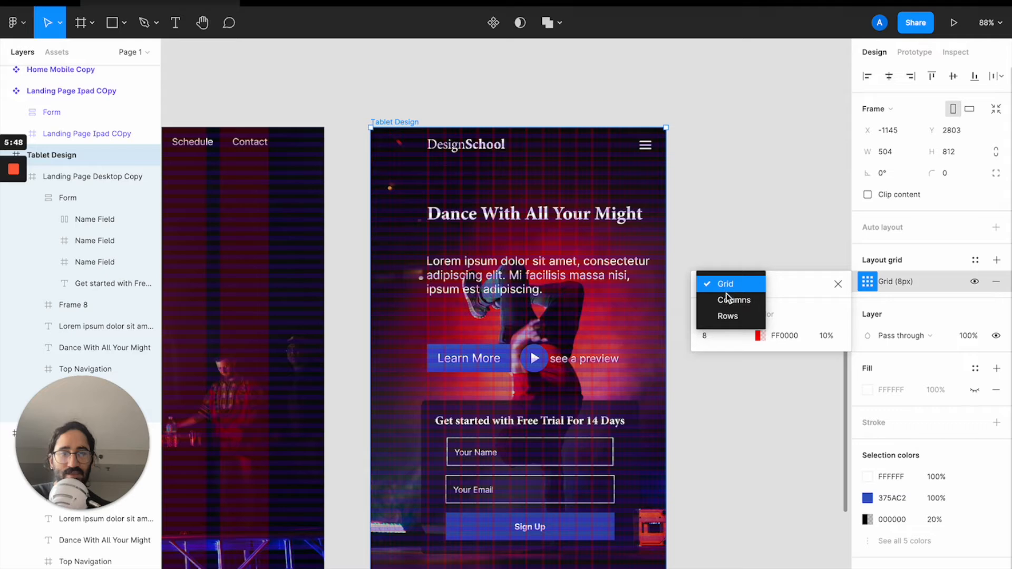
left_click(729, 300)
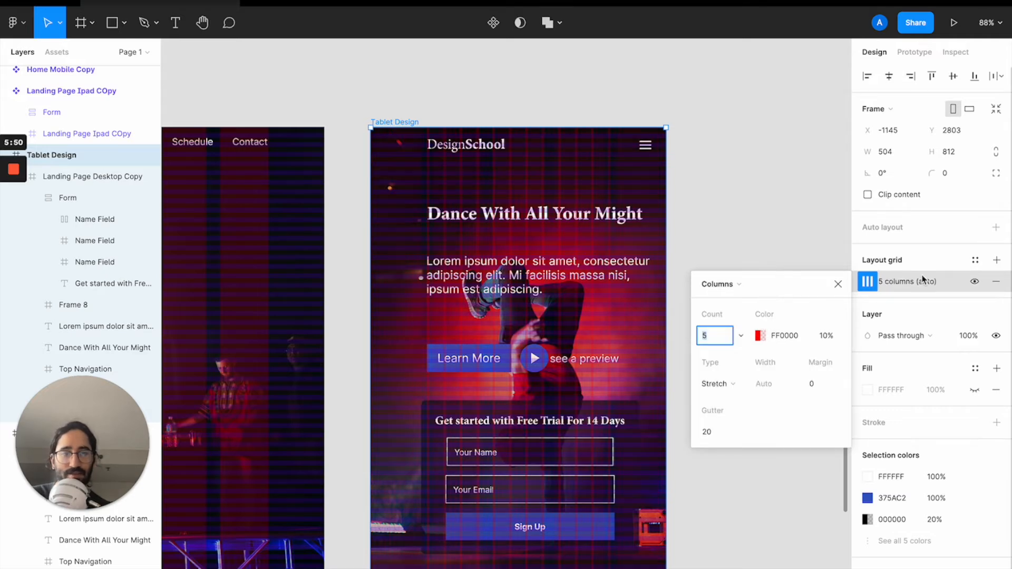
- Set the margin of the Tablet Design frame's column grid to 48
left_click(707, 430)
left_click(818, 382)
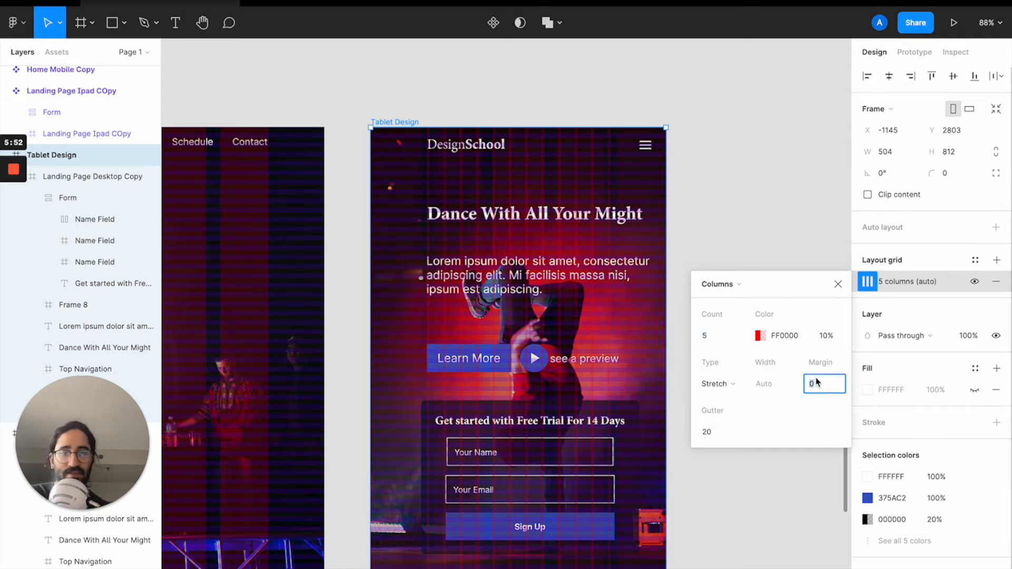
scroll(730, 198, "up", 20)
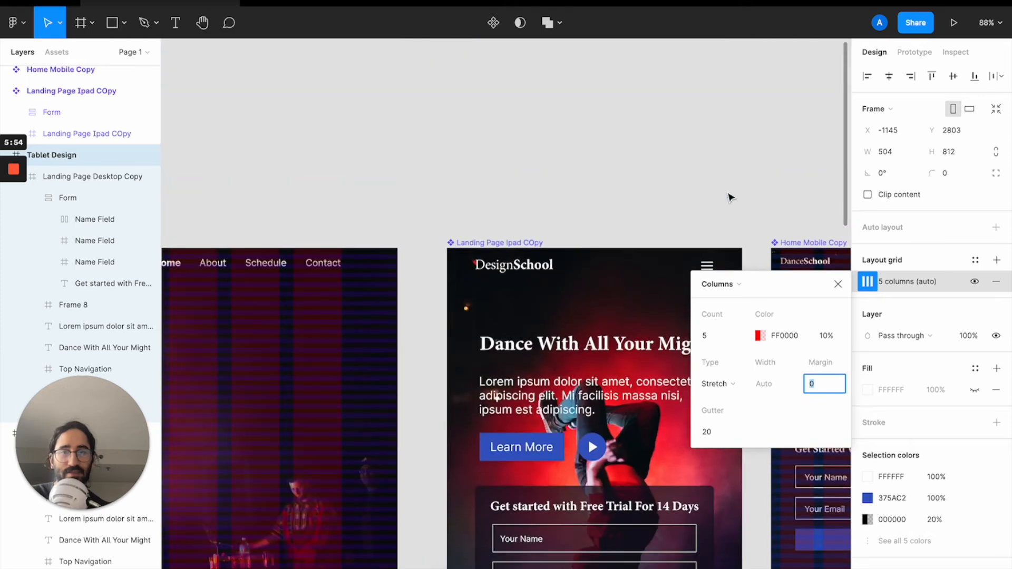
scroll(730, 197, "down", 20)
type("48")
key("Return")
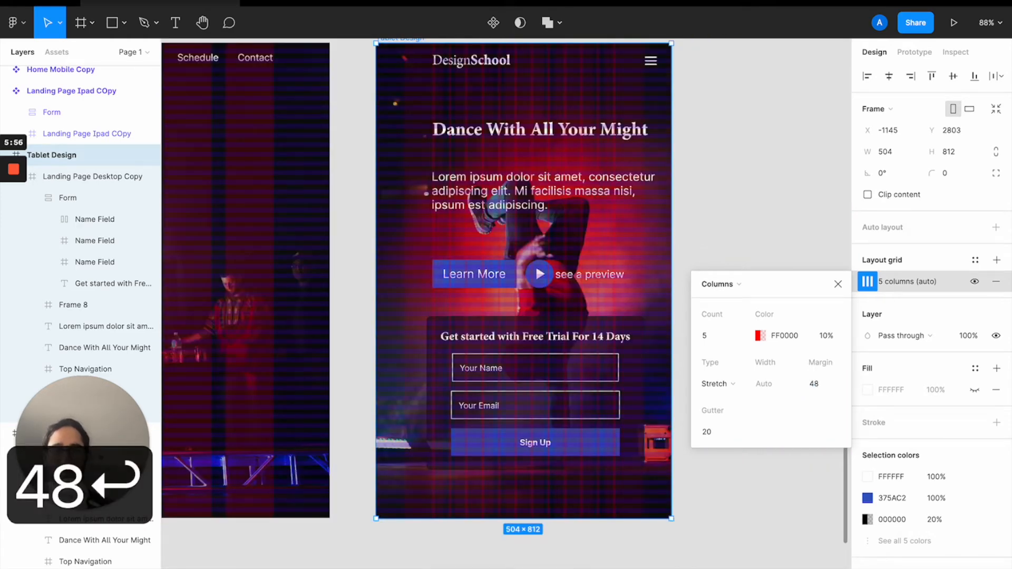
- Set the margin of the Tablet Design frame's column grid to 96
left_click(728, 197)
scroll(400, 105, "up", 2)
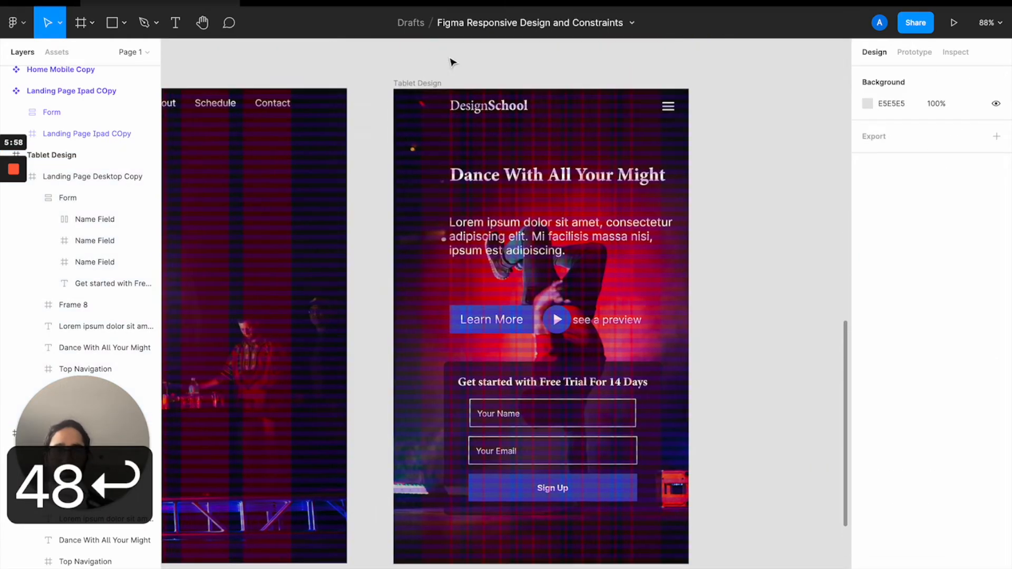
left_click(420, 92)
left_click(868, 282)
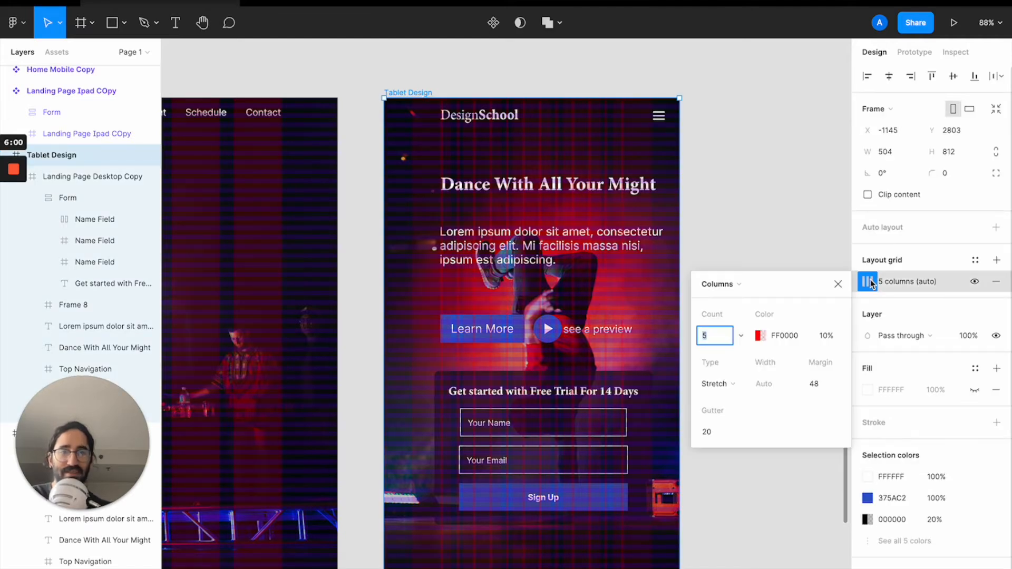
left_click(817, 384)
type("96")
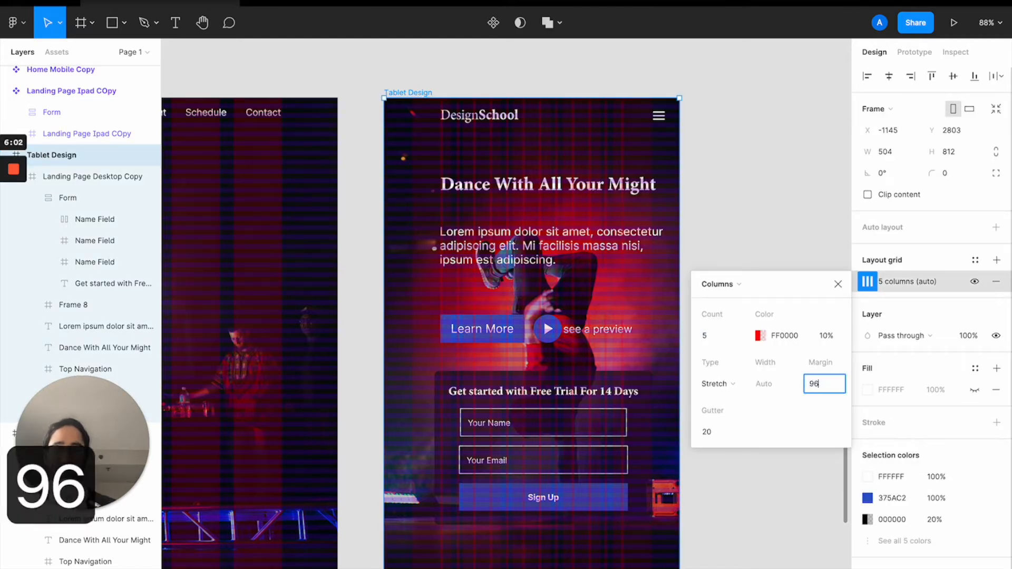
key("Return")
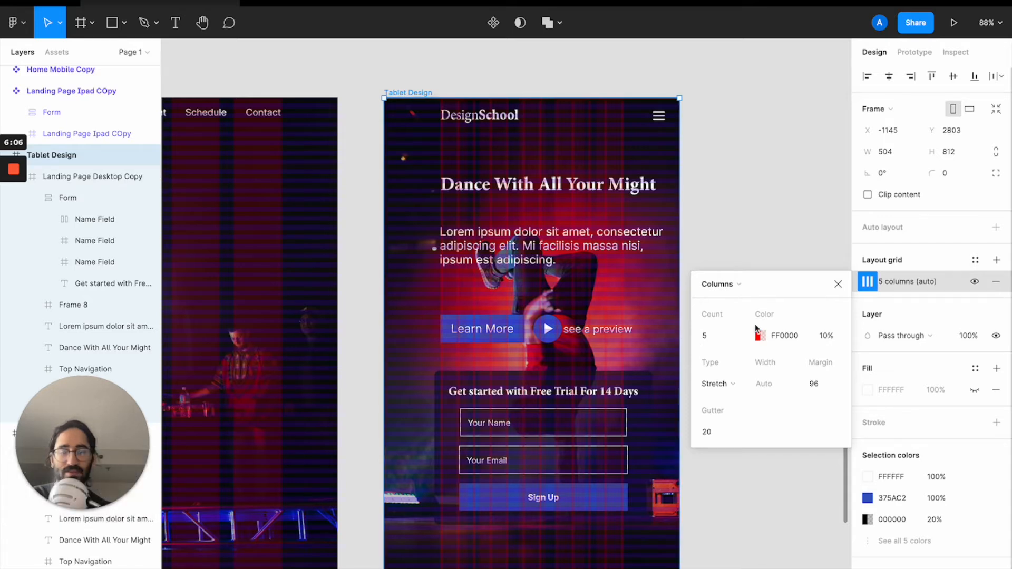
- Set the margin of the Tablet Design frame's column grid to 72
left_click(814, 390)
type("72")
key("Return")
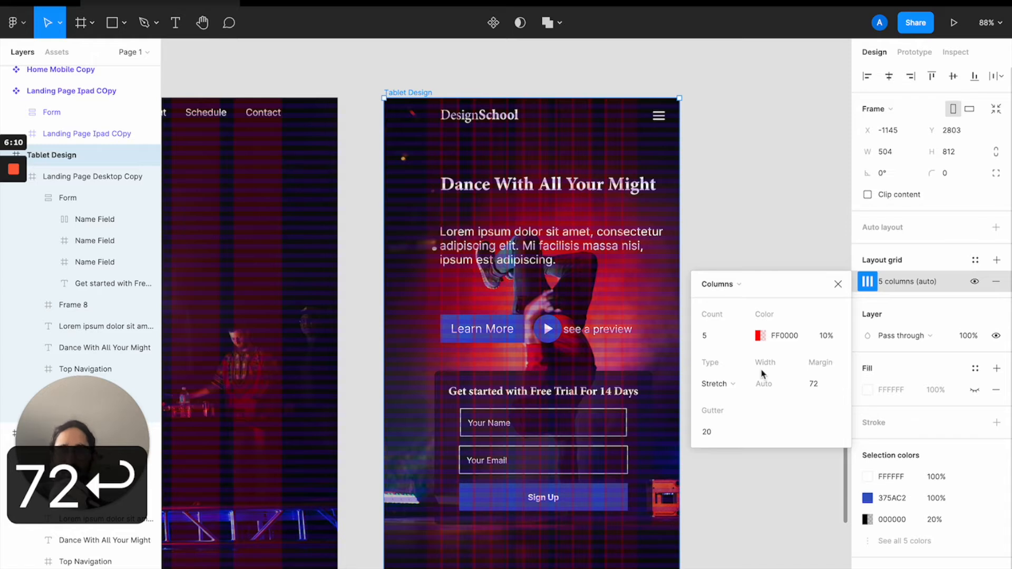
- Set the DesignSchool logo's X position to 72 and move the hamburger icon inward to about X 411, Y 16
left_click(477, 122)
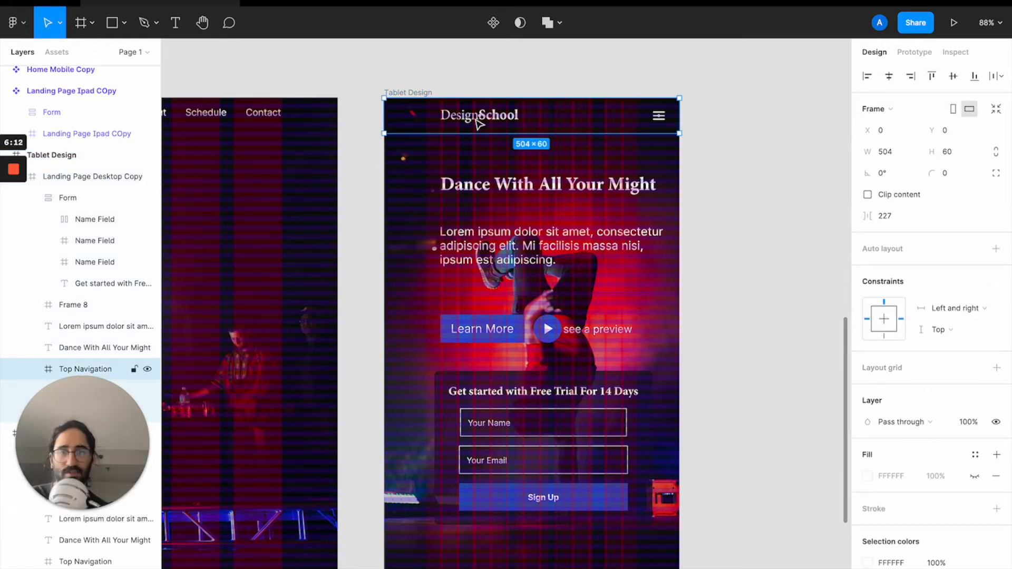
left_click(885, 108)
type("72")
key("Return")
left_click(660, 117)
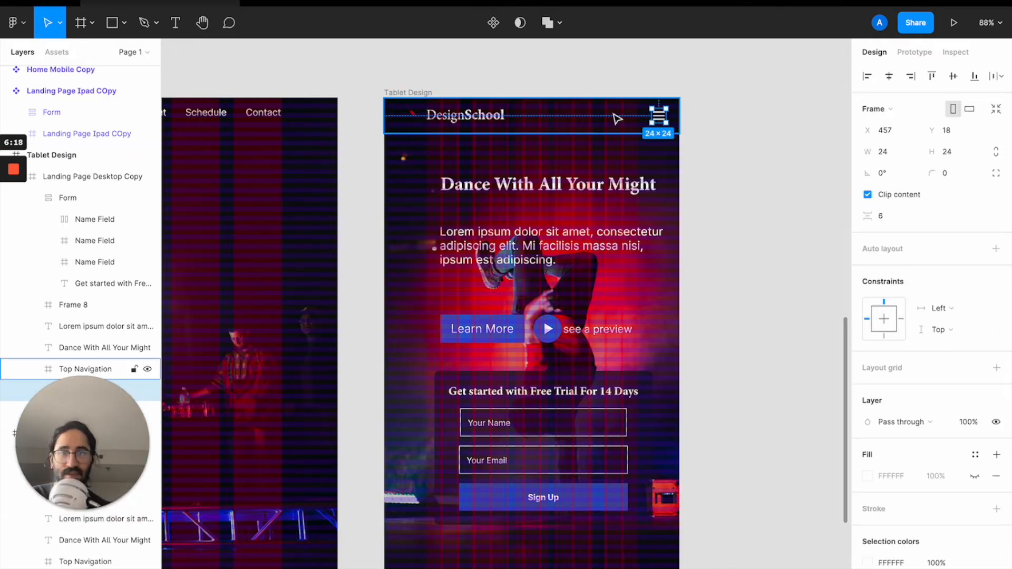
left_click_drag(661, 120, 635, 119)
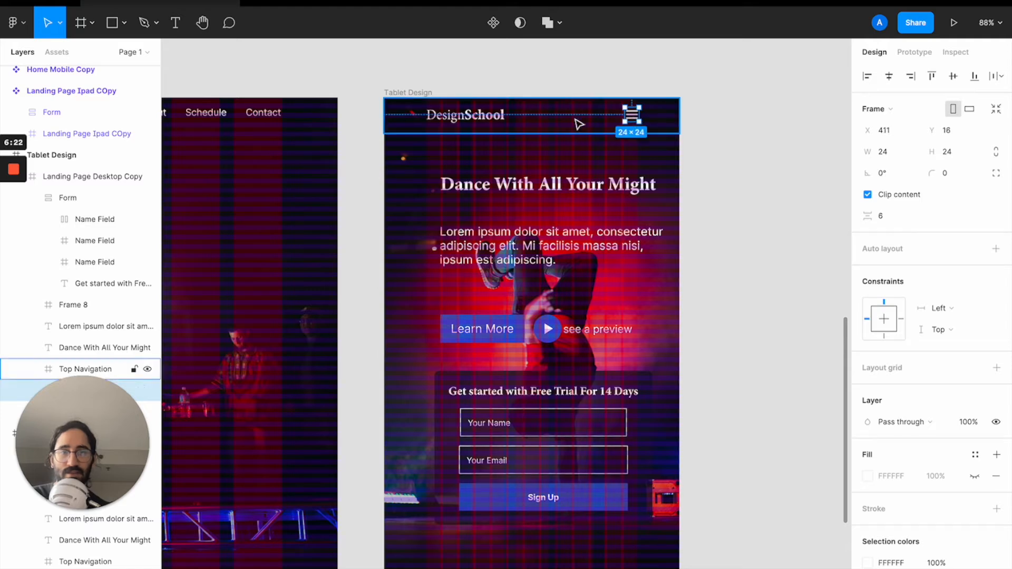
- Shift the Dance With All Your Might heading and the Lorem ipsum paragraph together leftward into line with the logo
left_click(522, 190)
left_click(504, 234, "shift")
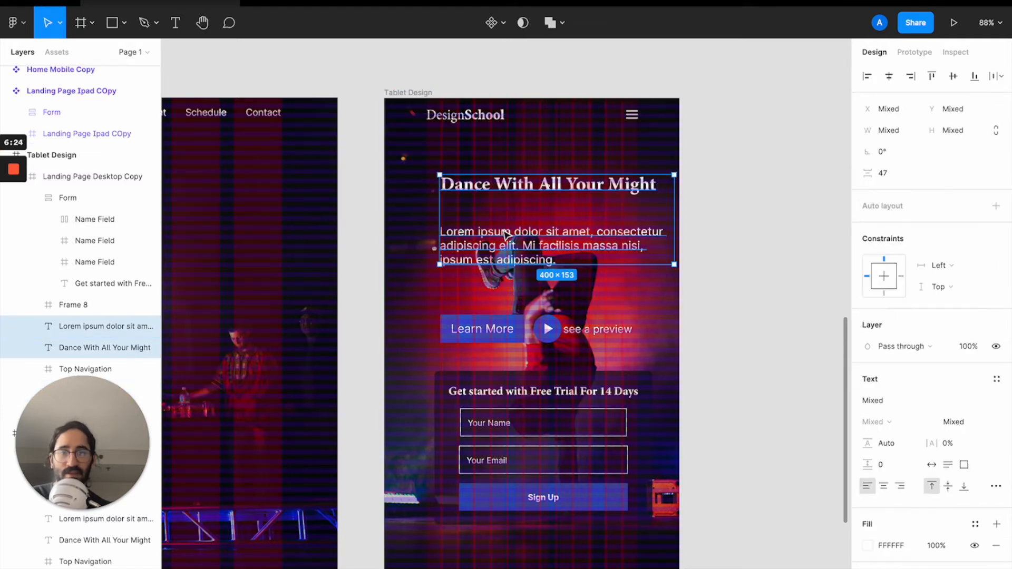
left_click(889, 109)
key("shift+Down")
key("shift+Down")
key("shift+Down")
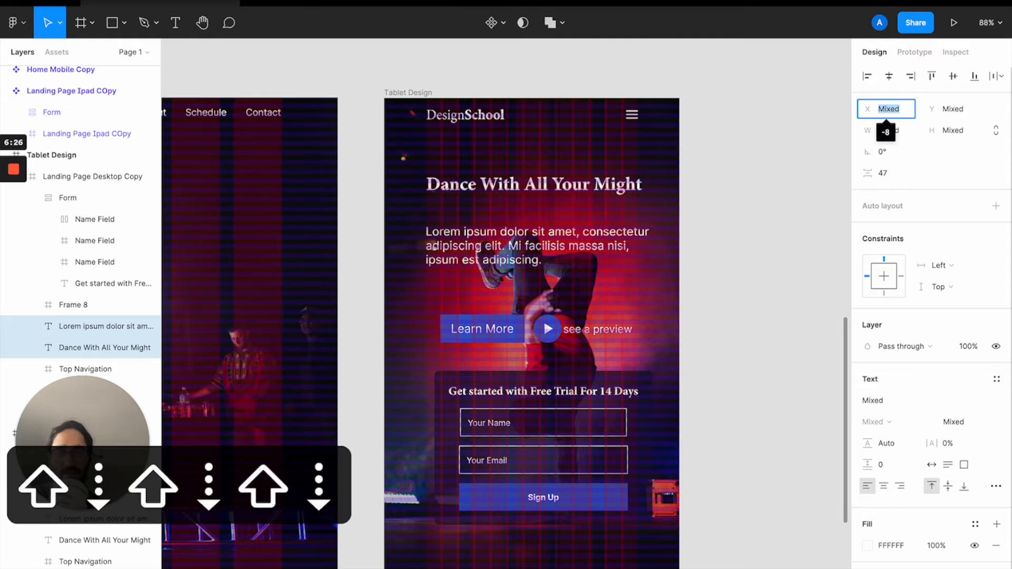
- Set the Learn More button row's X position to 72 and move the row up to about Y 330
left_click(458, 340)
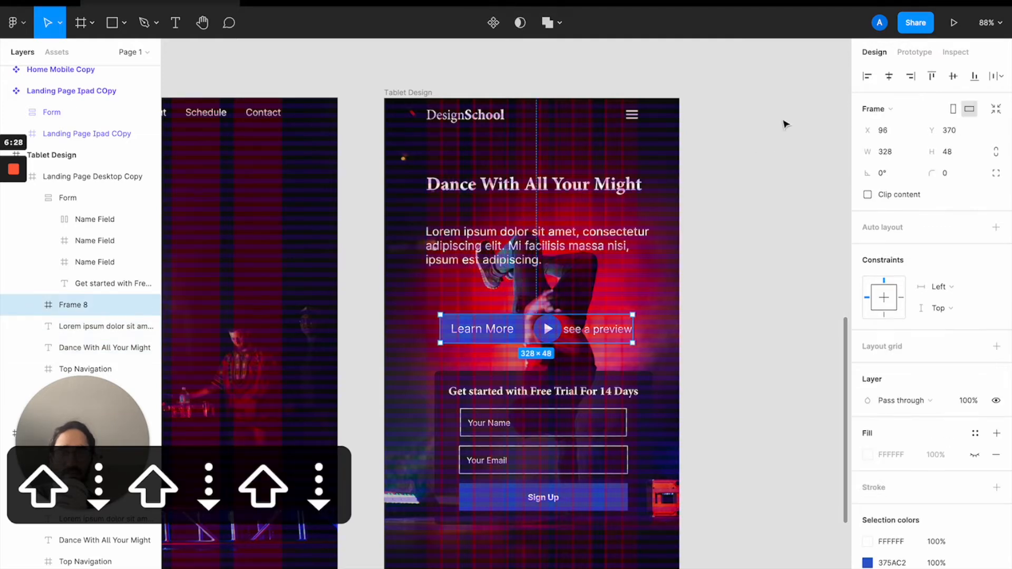
left_click(885, 131)
type("72")
key("Return")
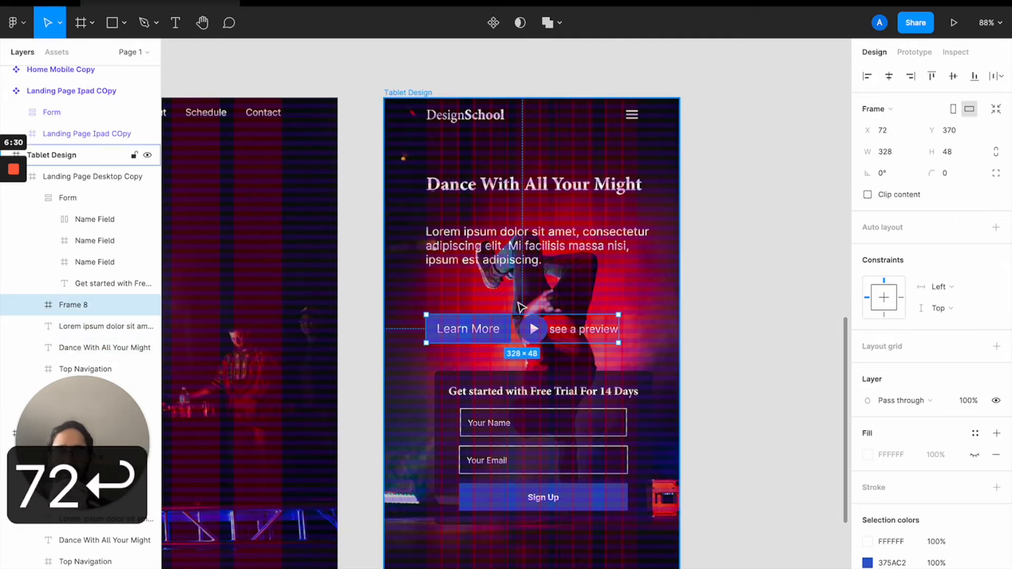
left_click_drag(498, 332, 497, 309)
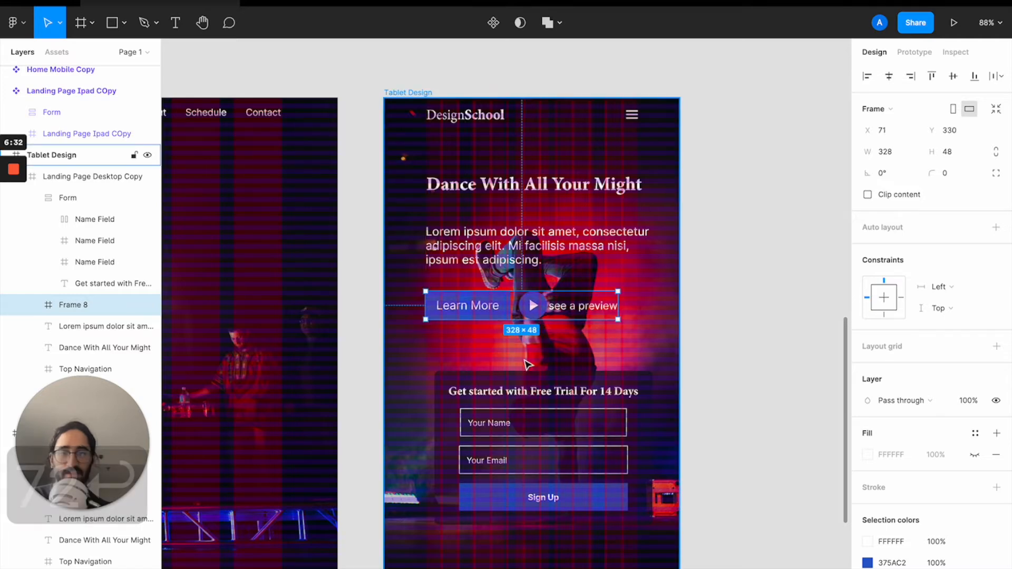
- Hide the layout grids and move the Form frame to X 72 and about Y 435, closer to the button row
left_click(519, 380)
scroll(515, 384, "down", 2)
scroll(515, 384, "right", 3)
key("ctrl+g")
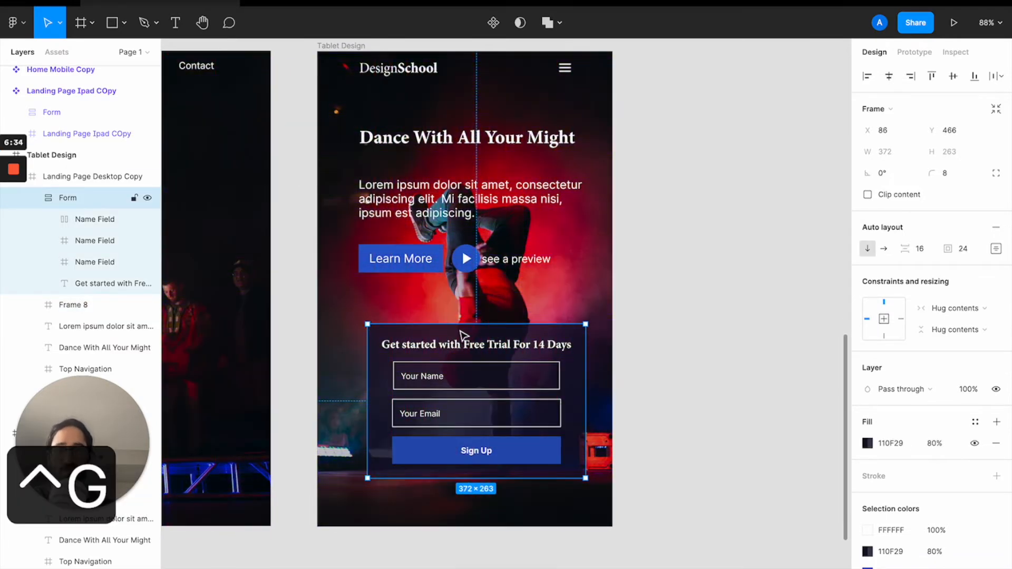
left_click_drag(462, 335, 452, 317)
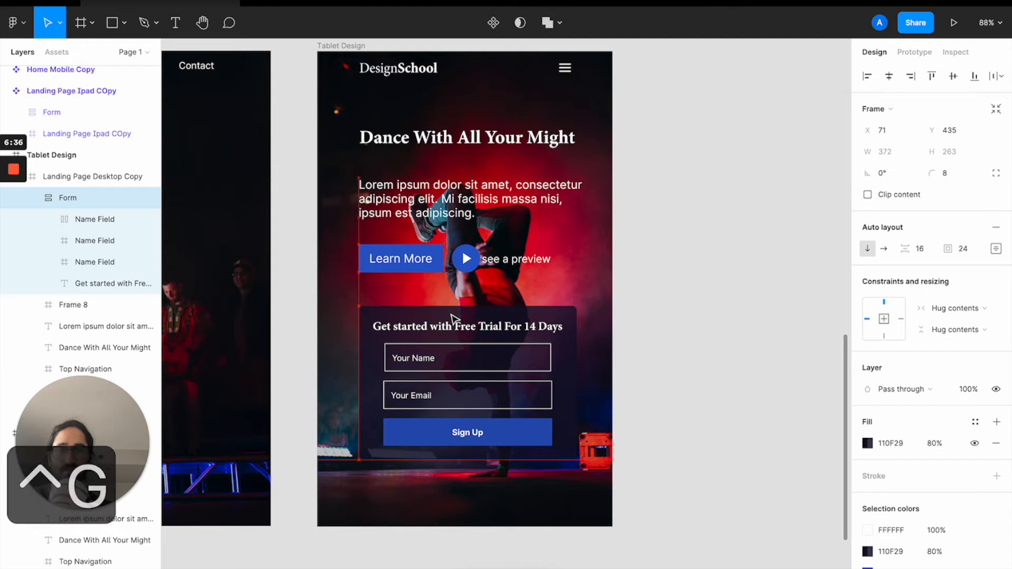
left_click(883, 130)
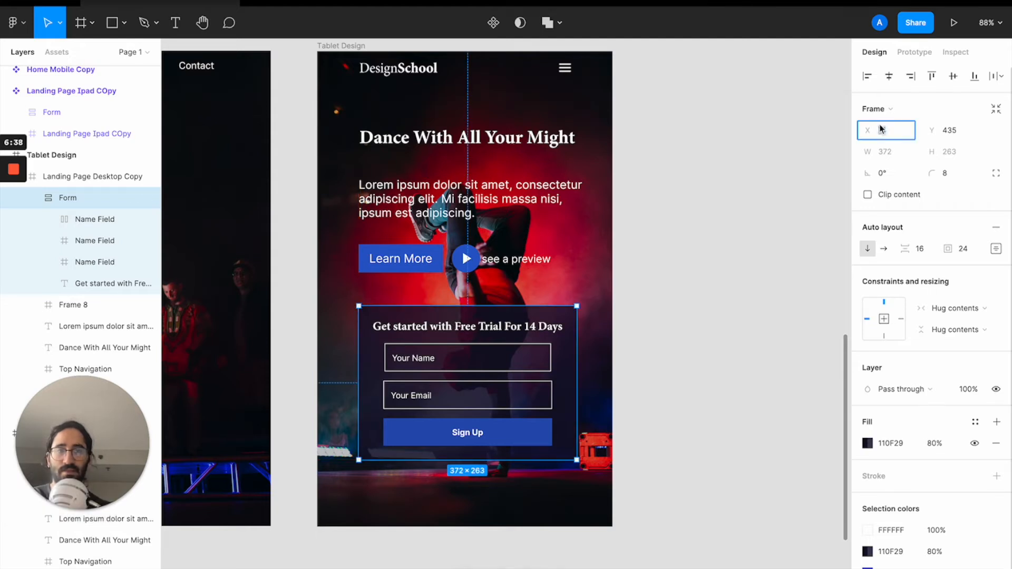
key("Up")
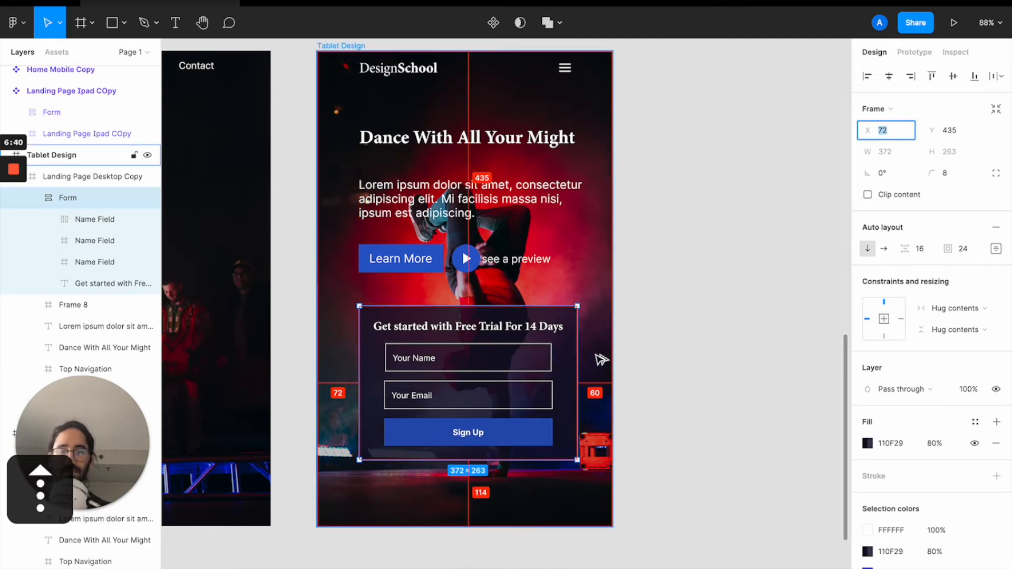
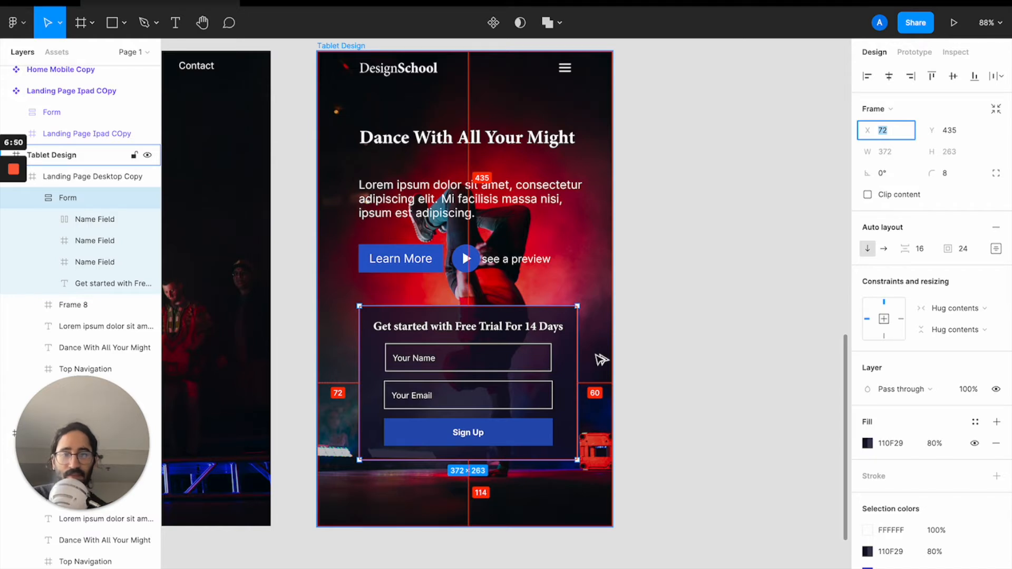
left_click(664, 348)
left_click(431, 328)
left_click(431, 328)
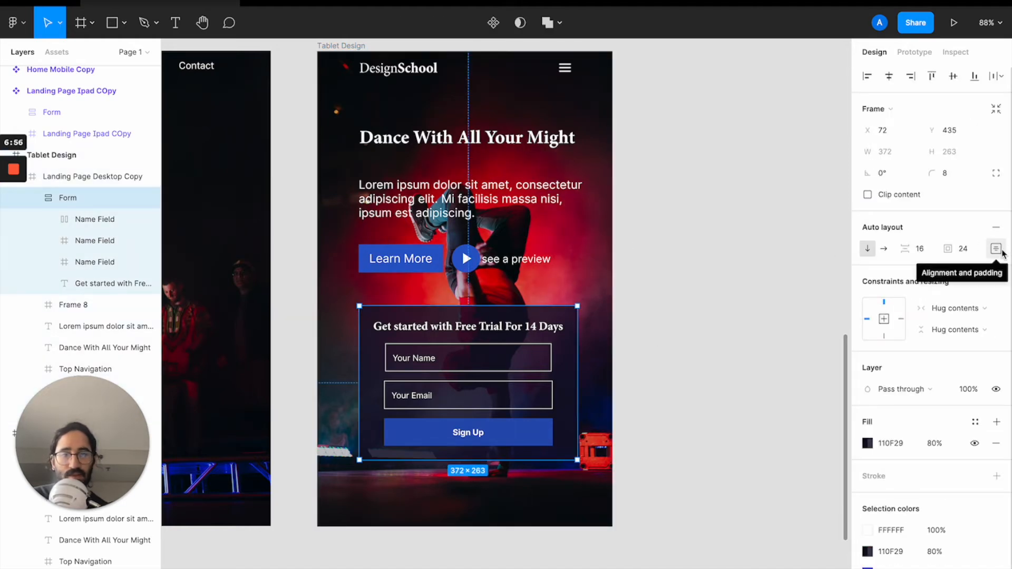
left_click(539, 369)
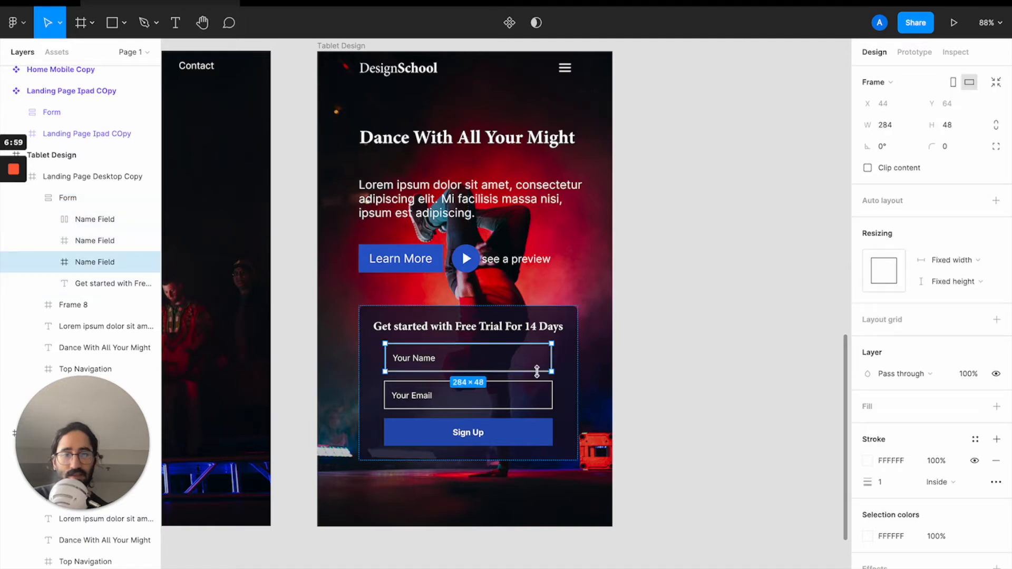
left_click(548, 405, "shift")
left_click(545, 429, "shift")
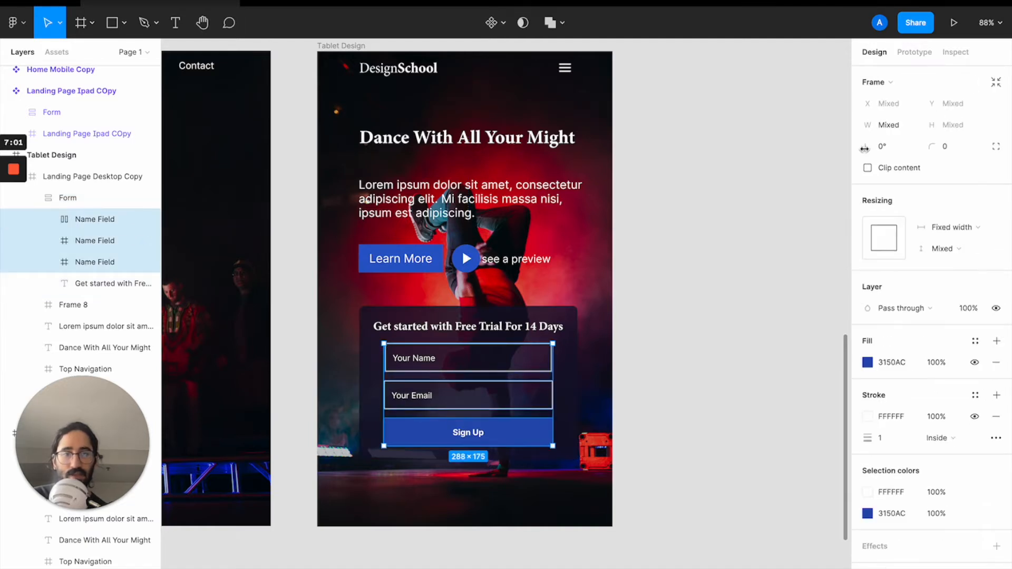
- Set the width of the Your Name field in the tablet form to 272
left_click(529, 367)
left_click(903, 124)
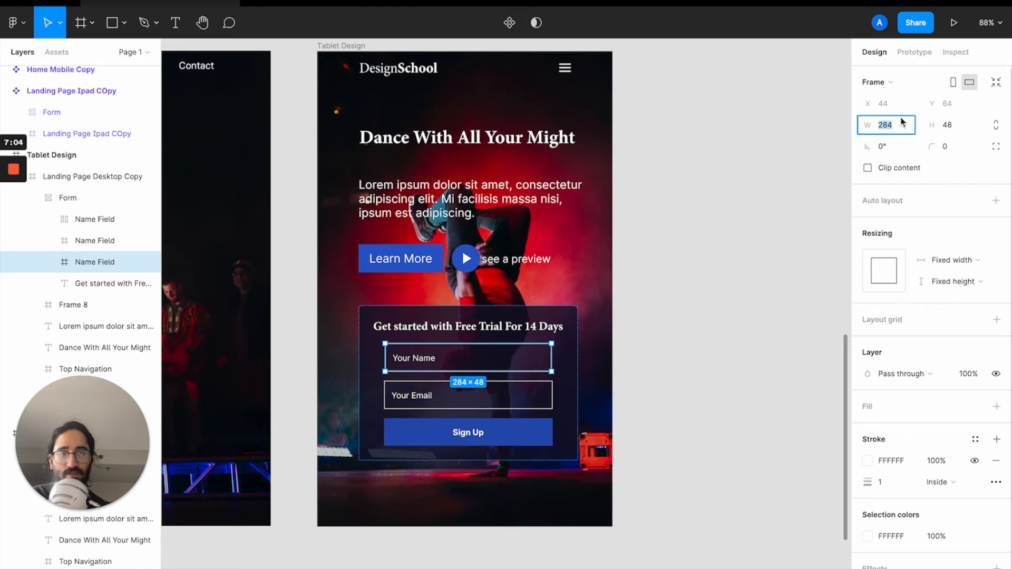
type("276")
key("Return")
key("Down")
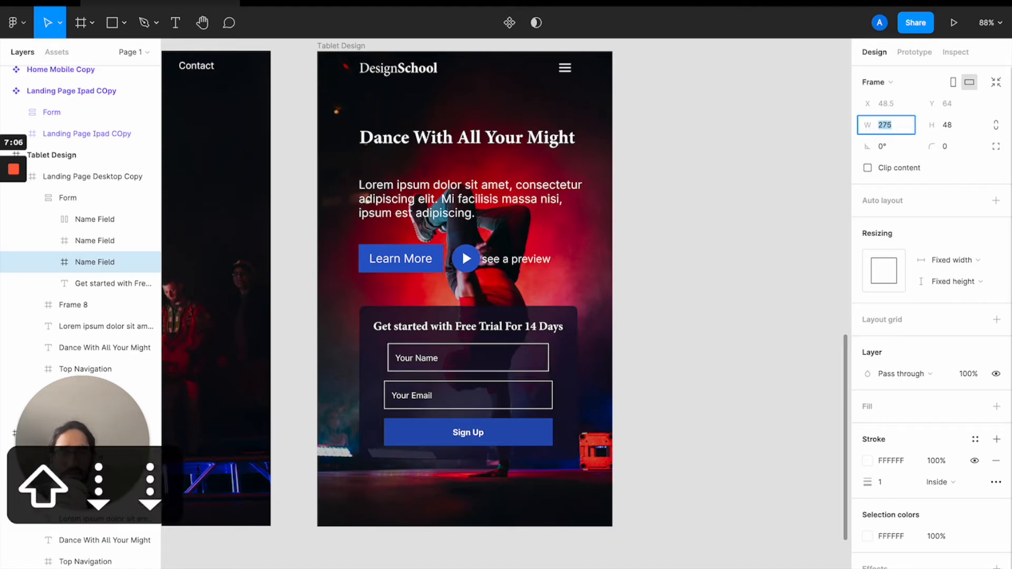
key("Down")
key("Down")
key("Down")
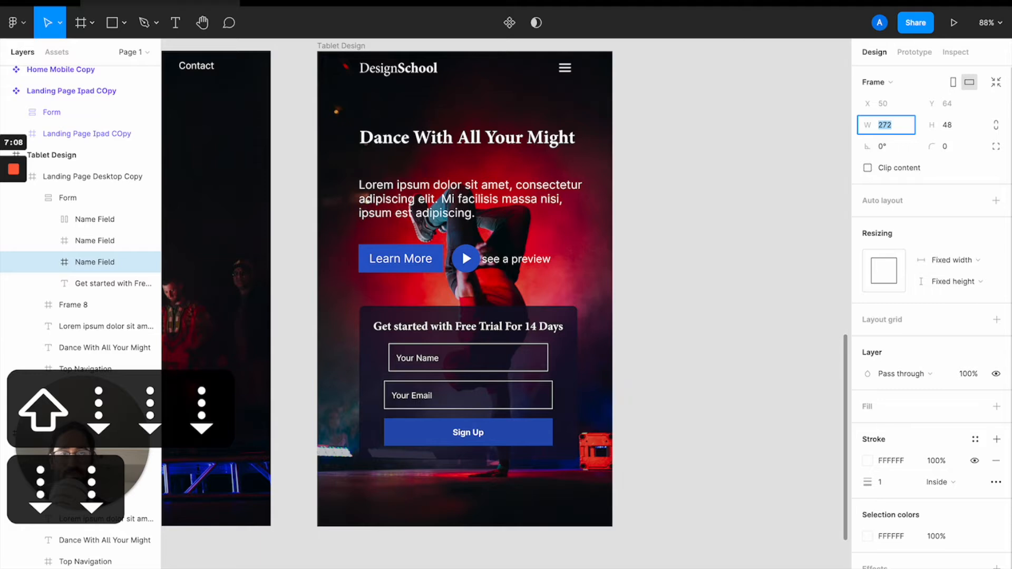
- Set the width of the Your Email field in the tablet form to 276
left_click(537, 388)
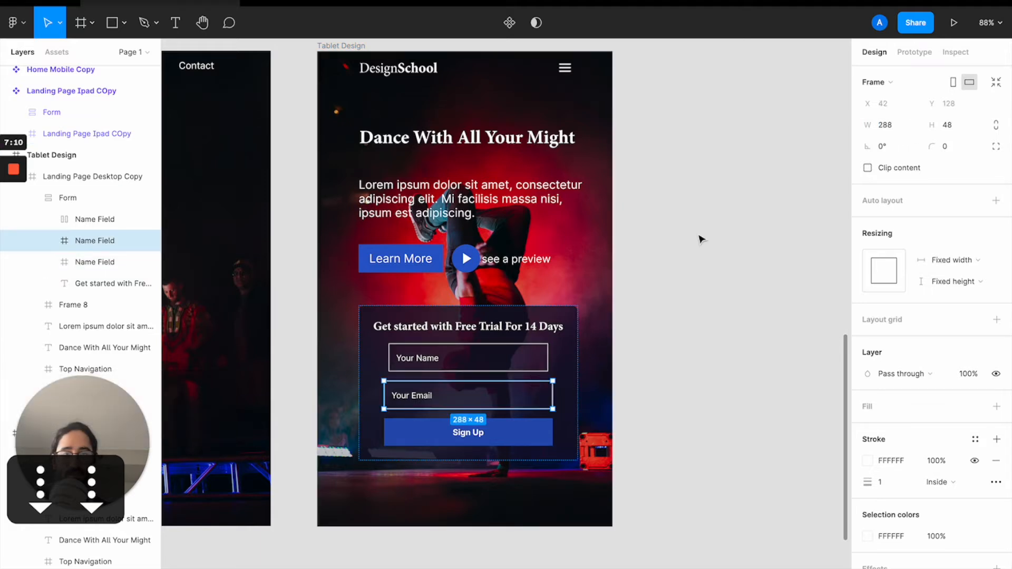
left_click(885, 124)
key("Down")
key("Down")
key("Down")
key("Down")
key("Down")
key("Down")
key("Down")
key("Down")
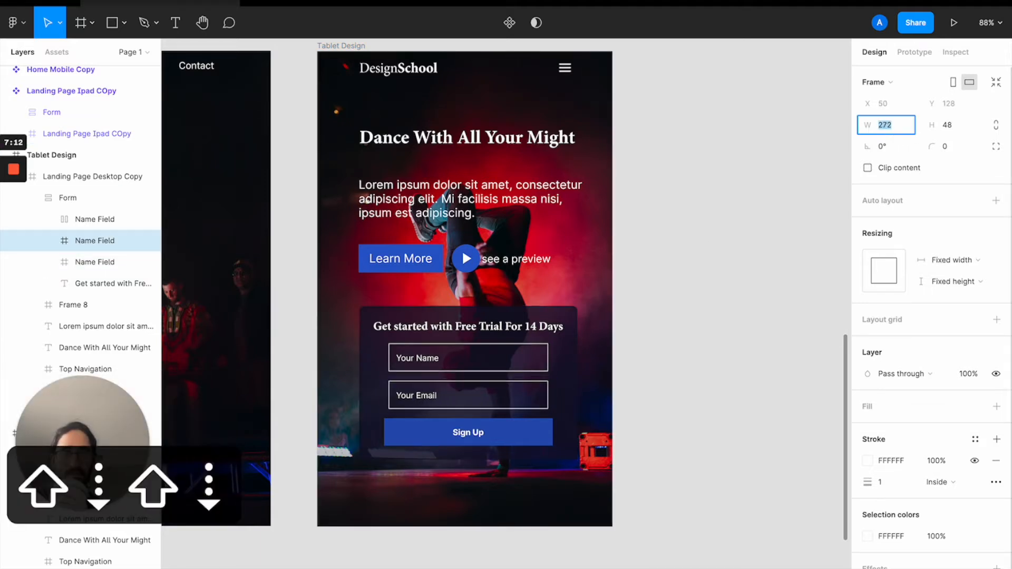
key("Up")
key("Up")
key("Up")
key("Up")
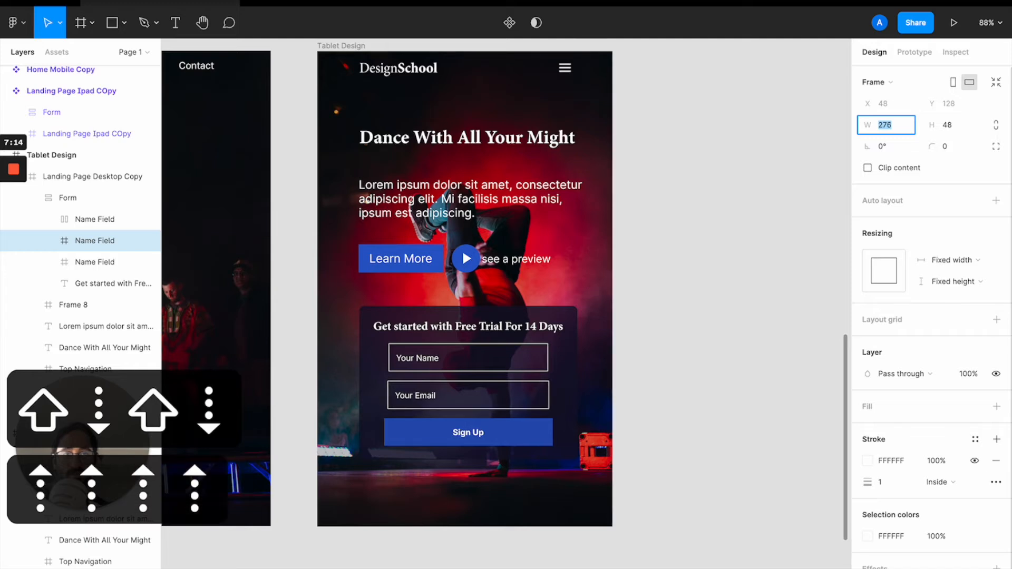
- Set the width of the tablet form's Sign Up button to 276
left_click(541, 443)
left_click(891, 125)
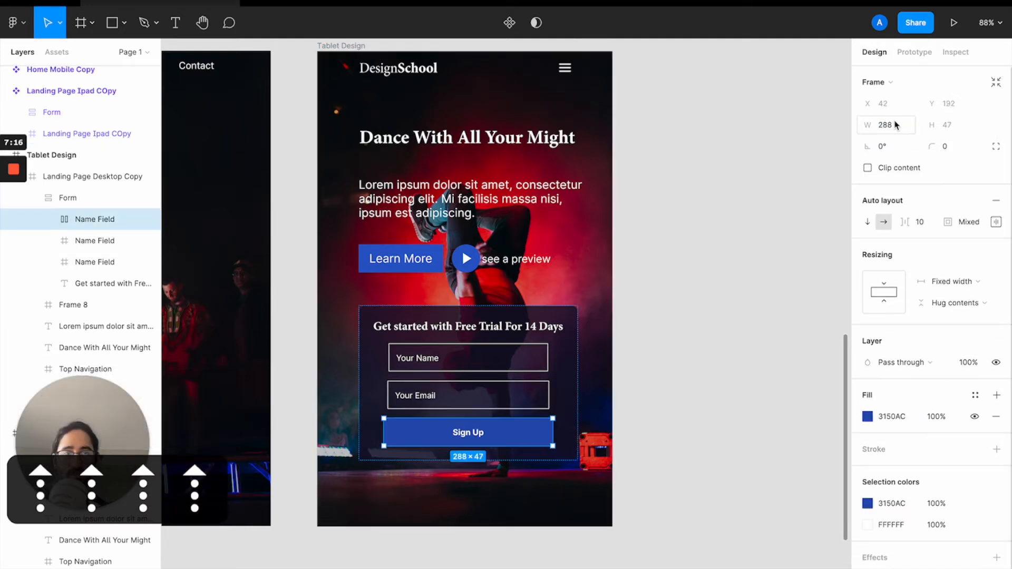
type("276")
key("Return")
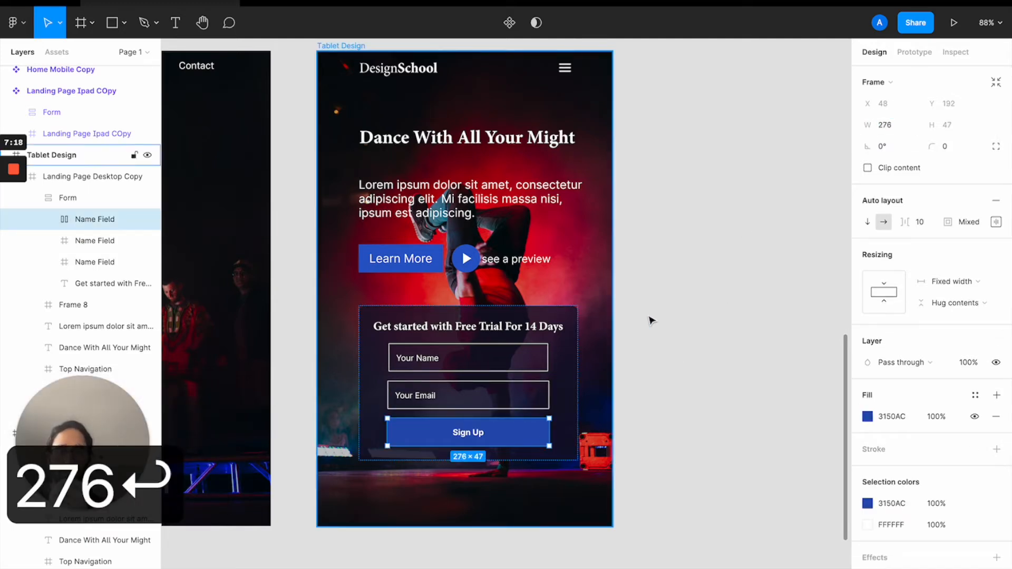
- Measure the Form frame's distances to the Tablet Design frame's edges and check its auto layout padding
left_click(634, 328)
left_click(488, 326)
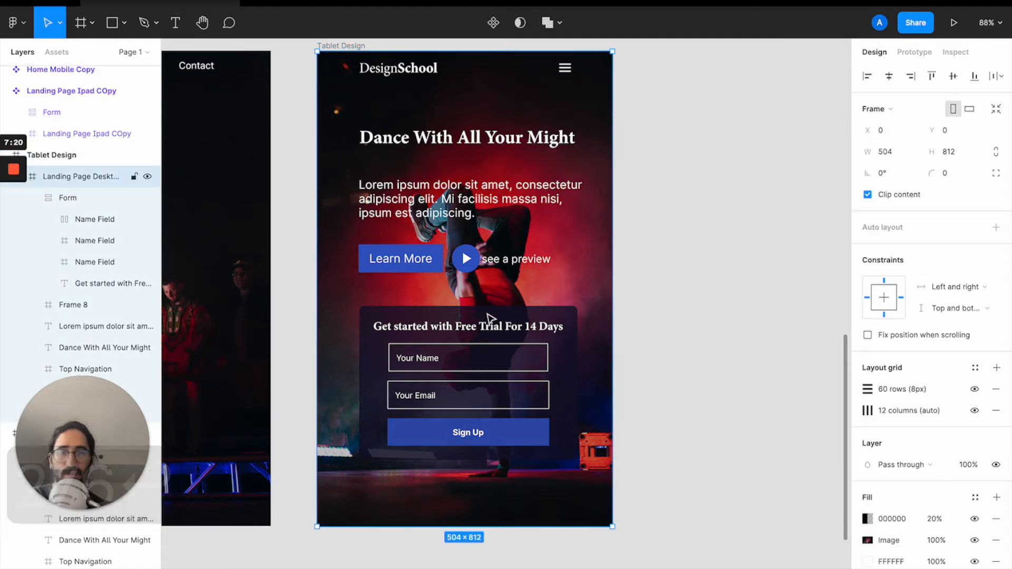
left_click(490, 324)
key("alt")
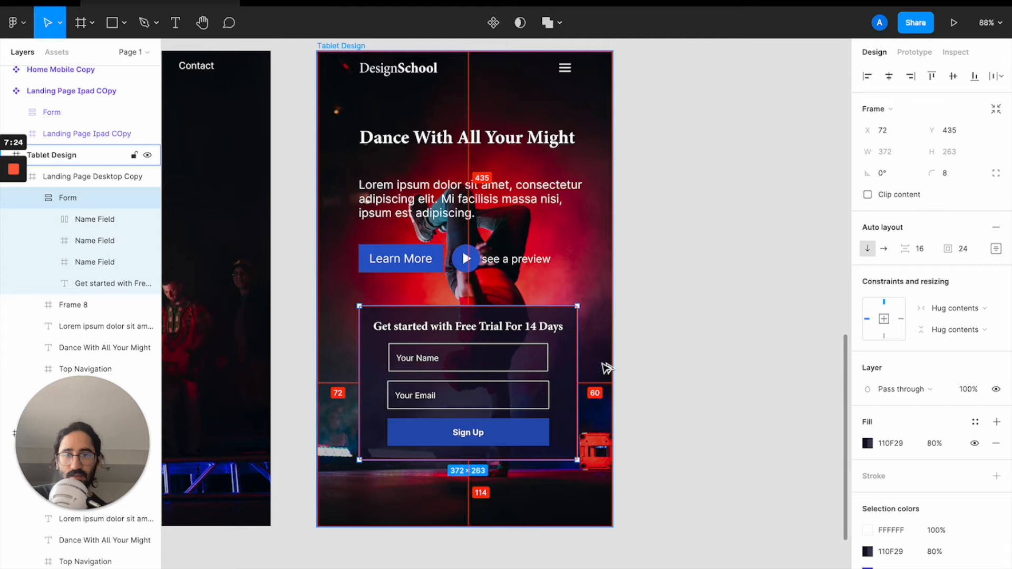
left_click(995, 248)
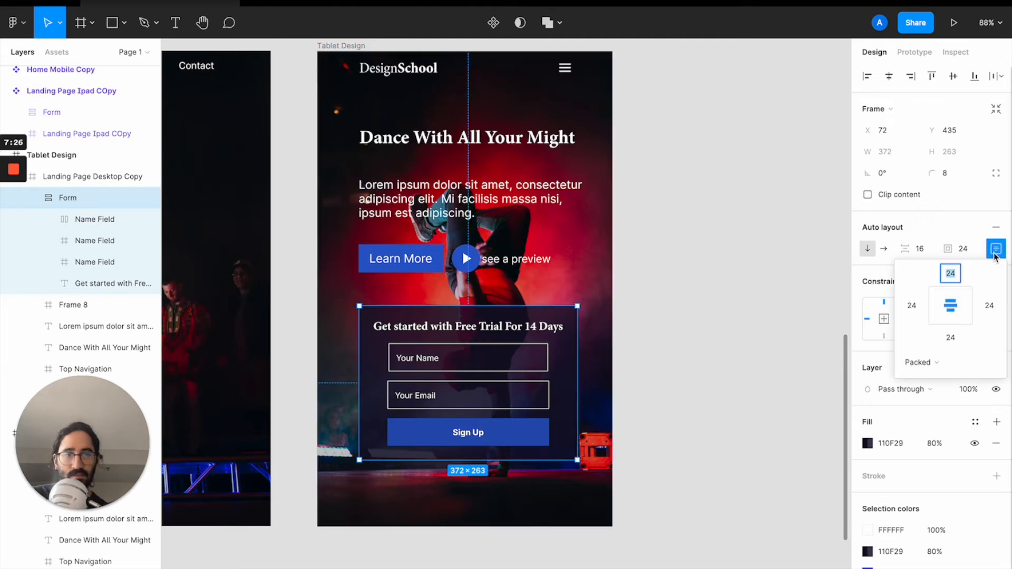
- Reduce the font size of the form's Get started with Free Trial heading to 18
left_click(479, 328)
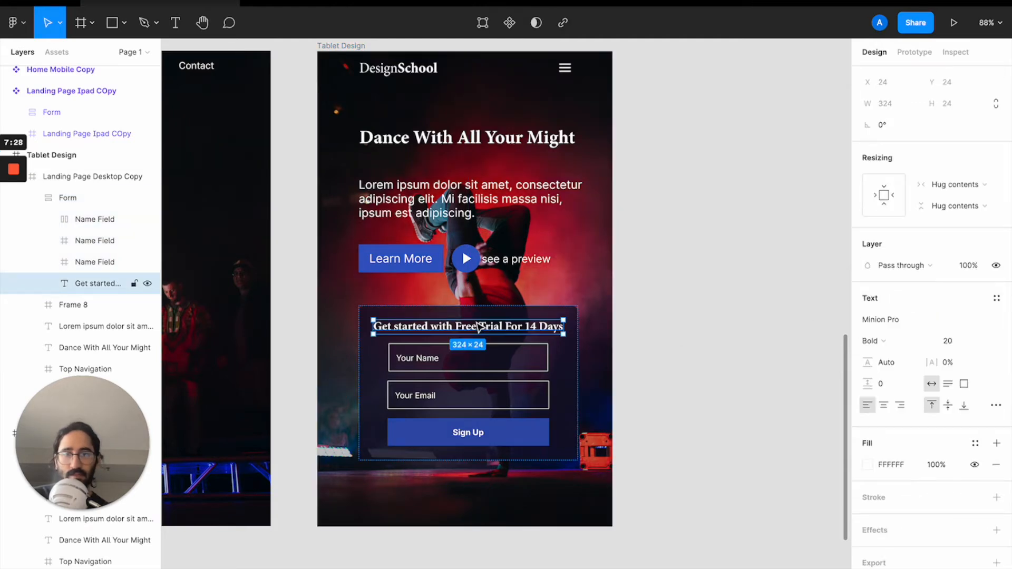
left_click(948, 341)
key("Down")
key("Down")
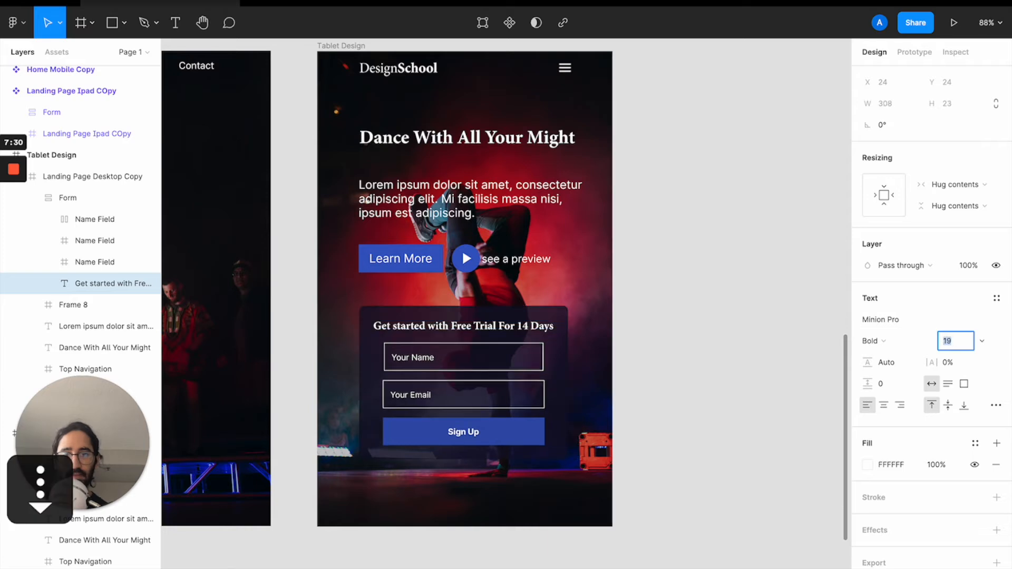
left_click(548, 356)
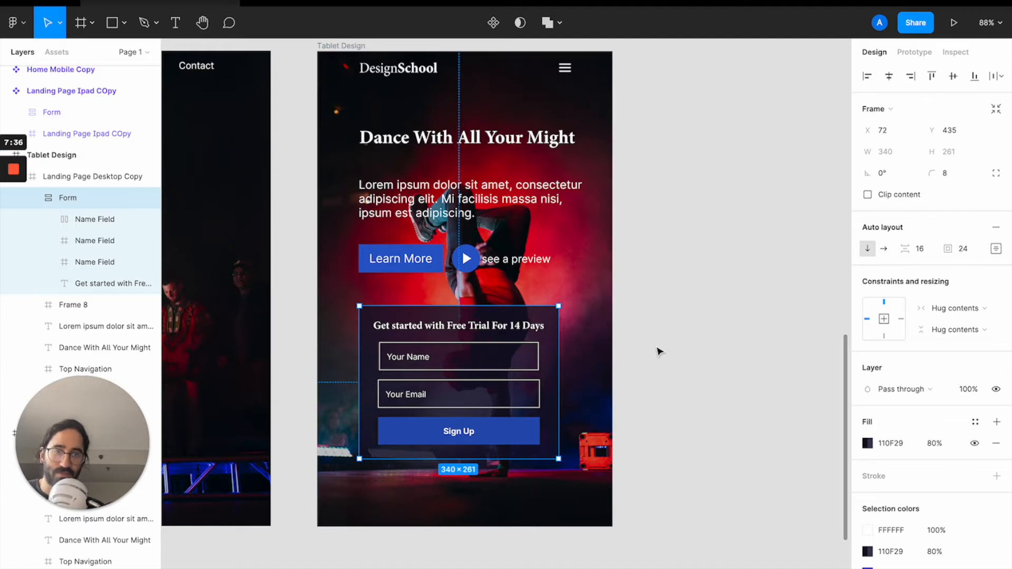
- Increase the font size of the form's Get started with Free Trial heading to 19
left_click(513, 332)
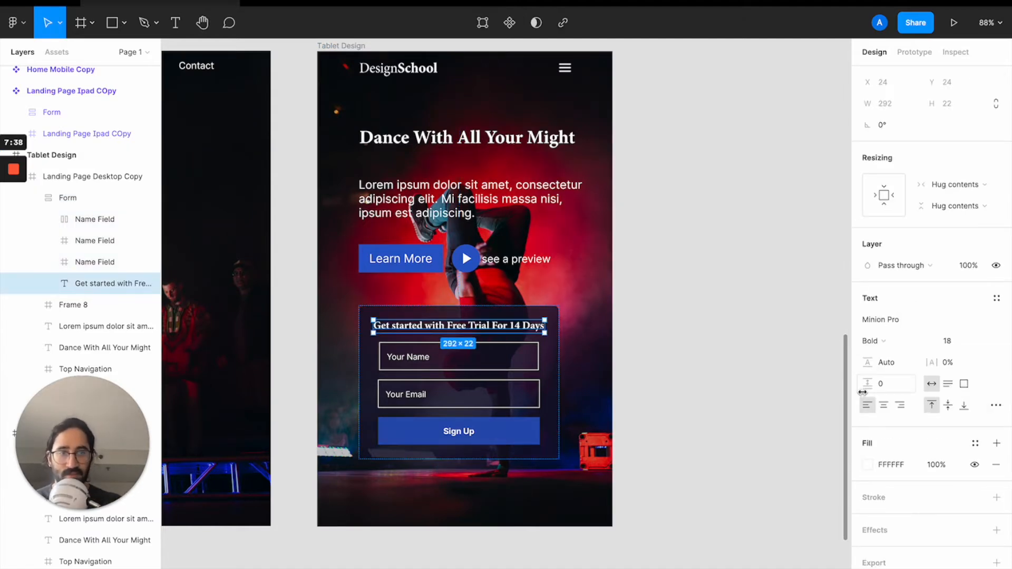
left_click(955, 341)
key("Up")
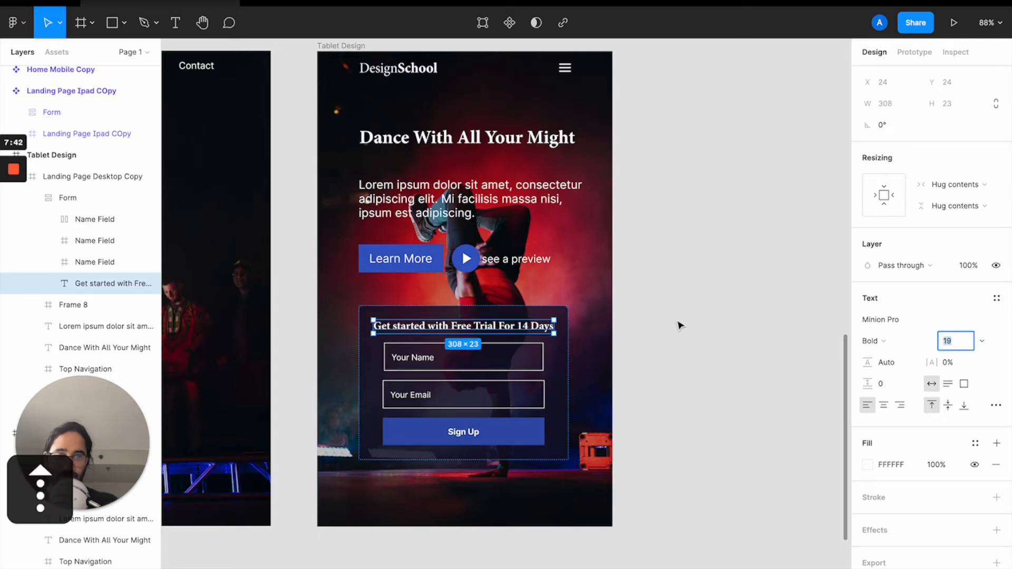
left_click(659, 341)
- Measure the Form frame's margins within the Tablet Design frame
left_click(542, 320)
left_click(542, 320)
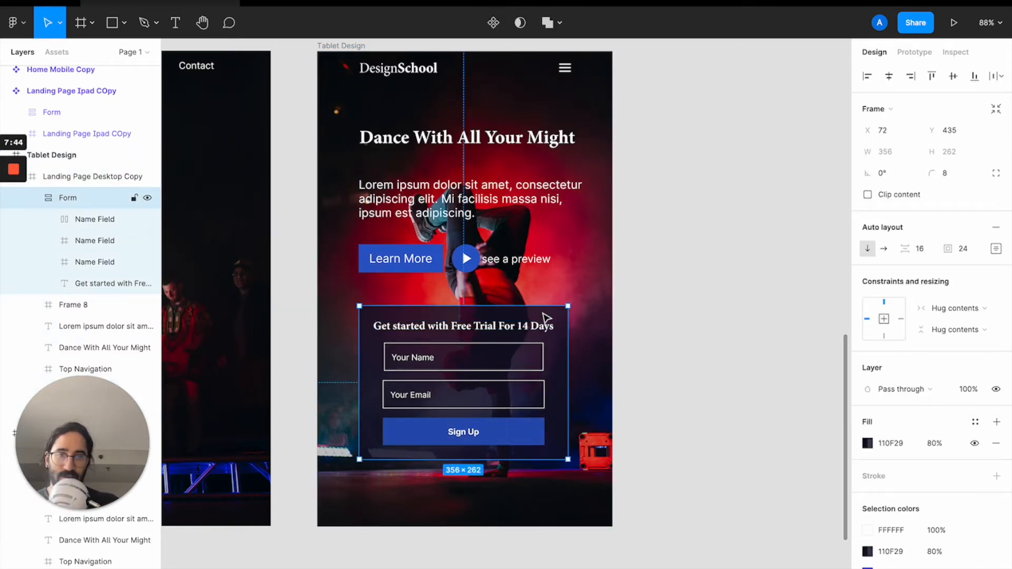
key("alt")
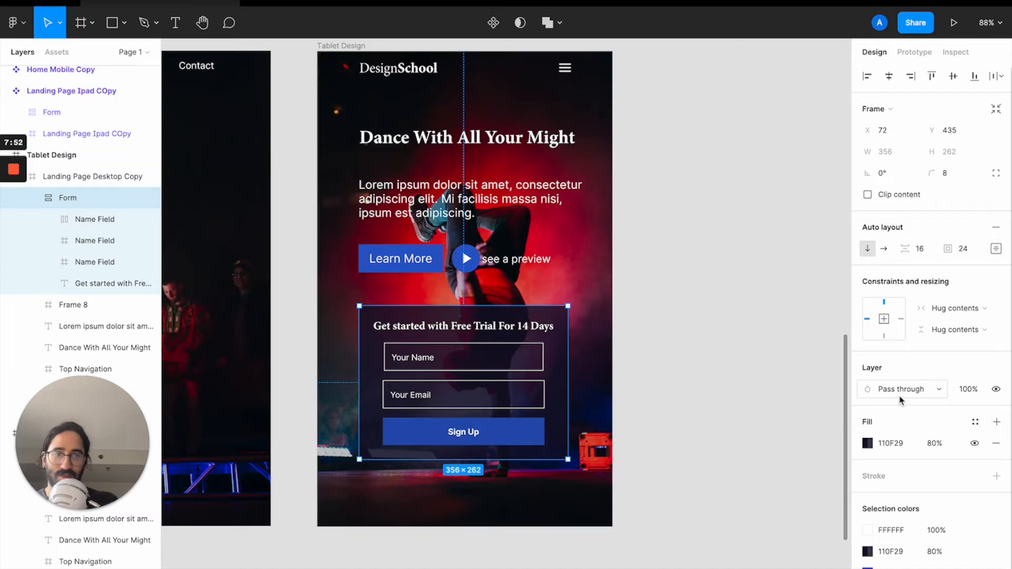
- Increase the font size of the form's Get started with Free Trial heading to 20
left_click(731, 362)
left_click(471, 327)
double_click(470, 327)
double_click(470, 327)
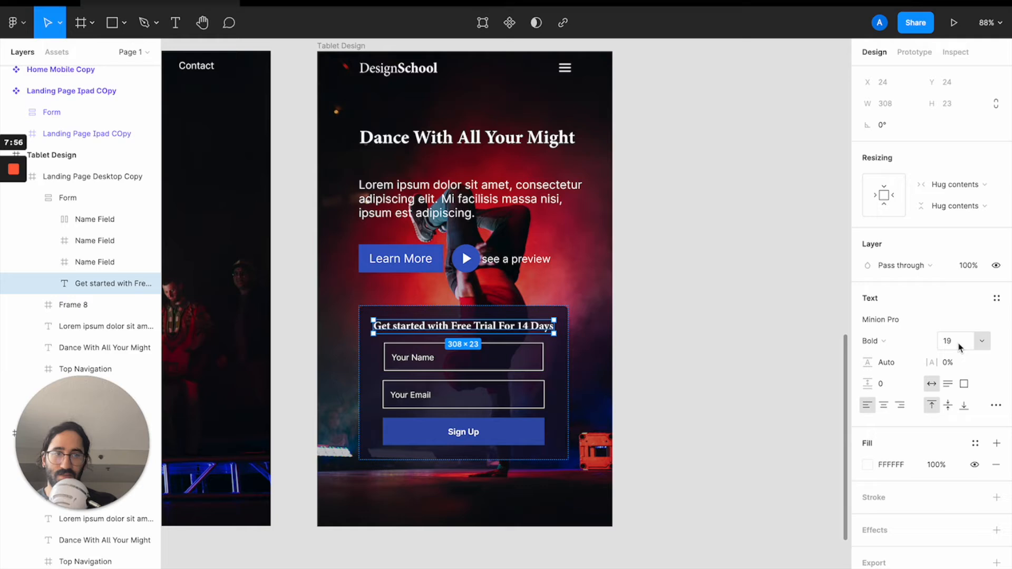
left_click(948, 341)
key("Up")
left_click(761, 350)
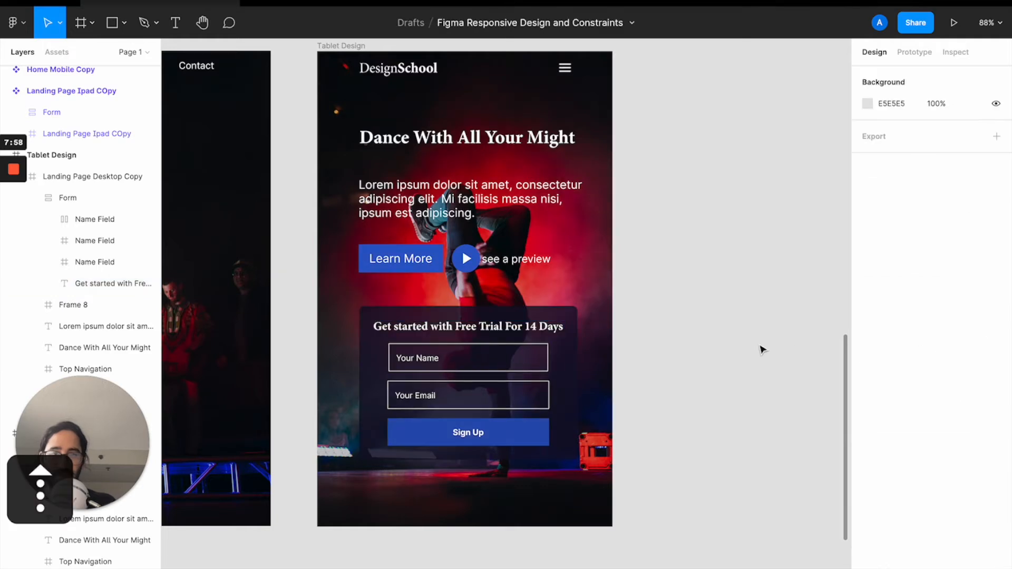
- Resize the Form frame from its right edge to a width of about 368, checking its distance to the Tablet Design frame's edges
left_click(379, 321)
double_click(382, 320)
key("alt")
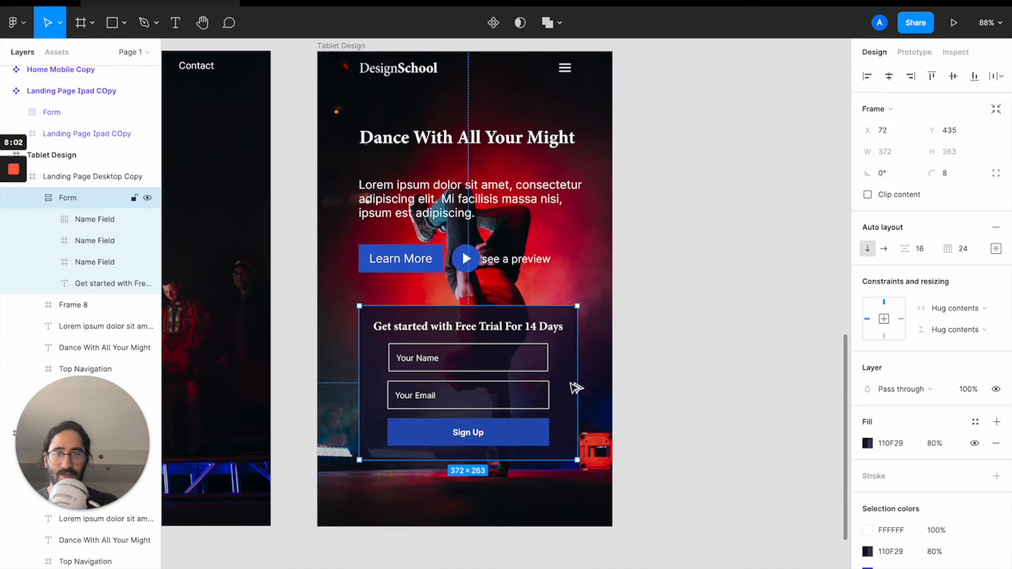
mouse_move(577, 379)
left_mouse_down()
mouse_move(594, 377)
mouse_move(562, 372)
mouse_move(592, 367)
mouse_move(559, 375)
mouse_move(583, 375)
left_mouse_up()
key("alt")
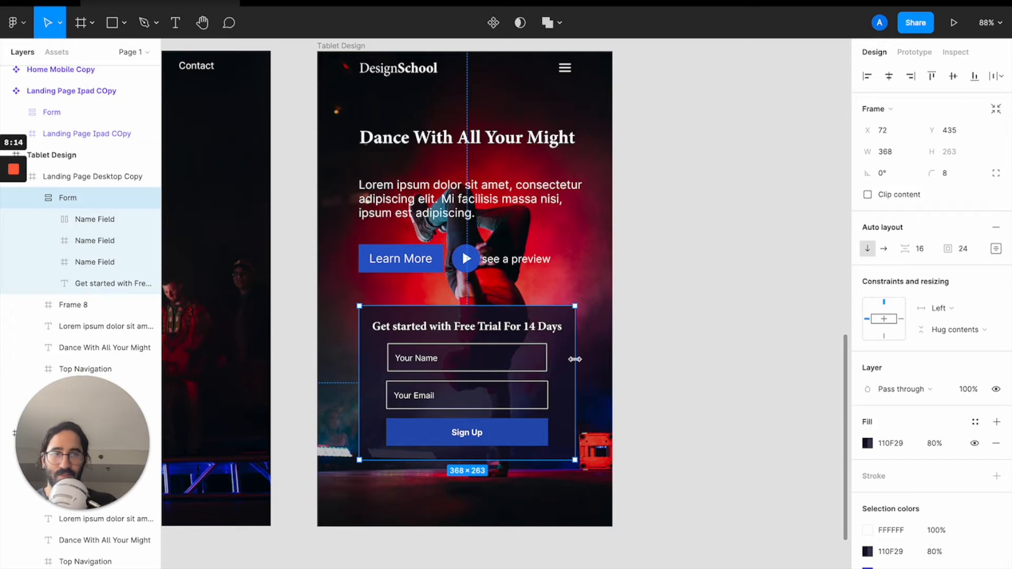
- Set the width of the sign-up form frame in the tablet design to 360
left_click(885, 152)
key("alt")
type("3")
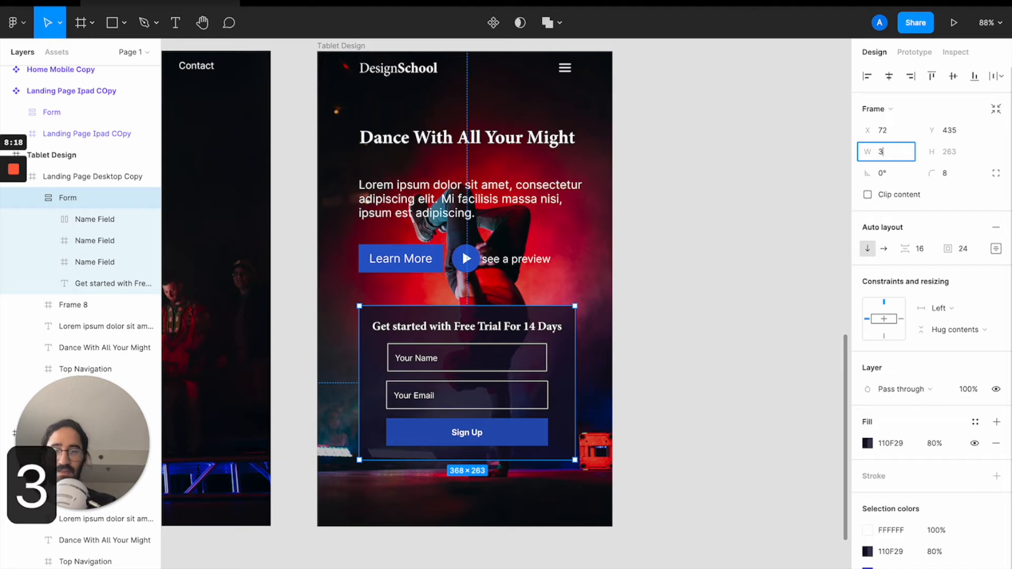
type("60")
key("Return")
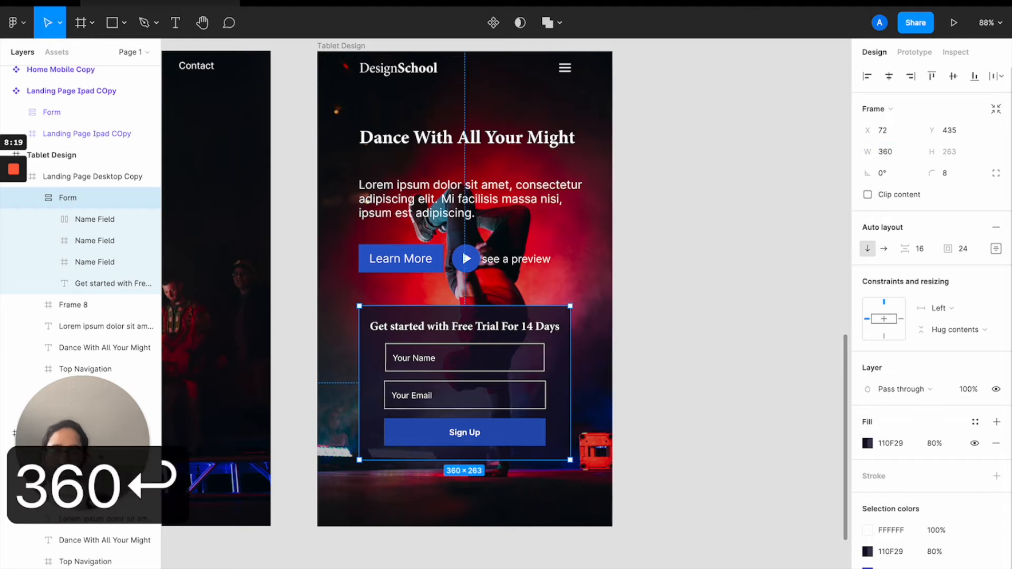
left_click(670, 339)
left_click(442, 357)
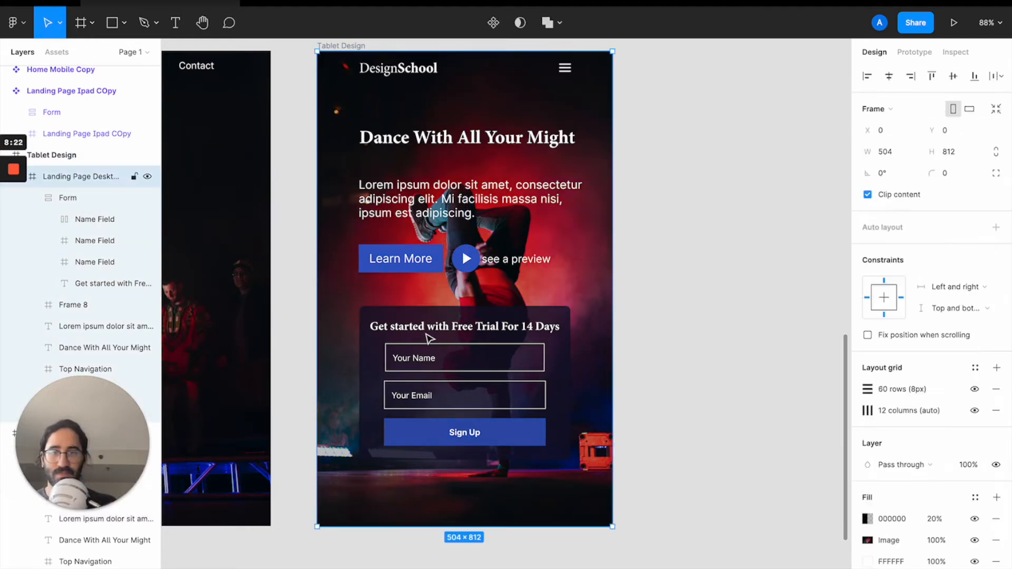
left_click(429, 329)
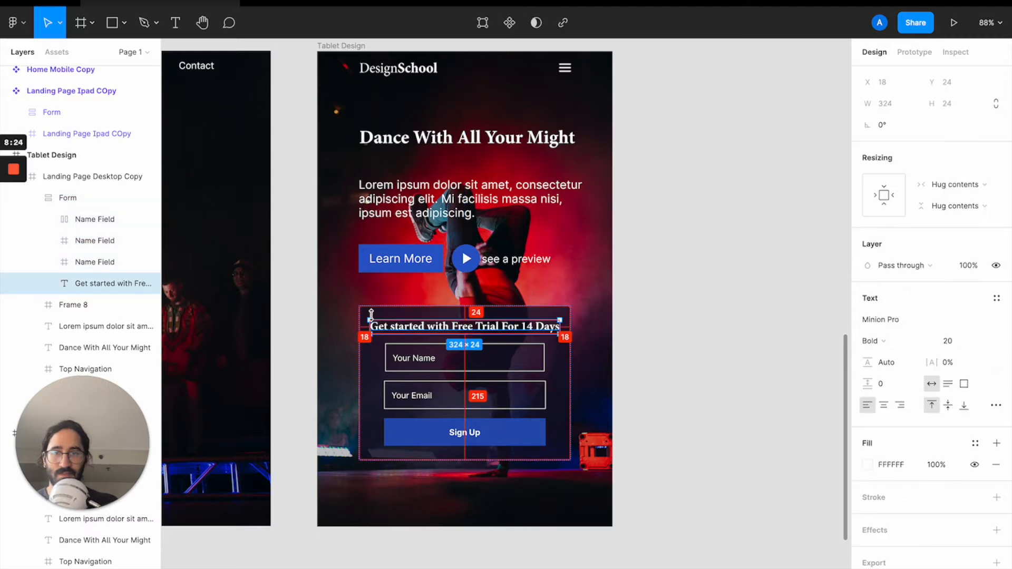
left_click(448, 364)
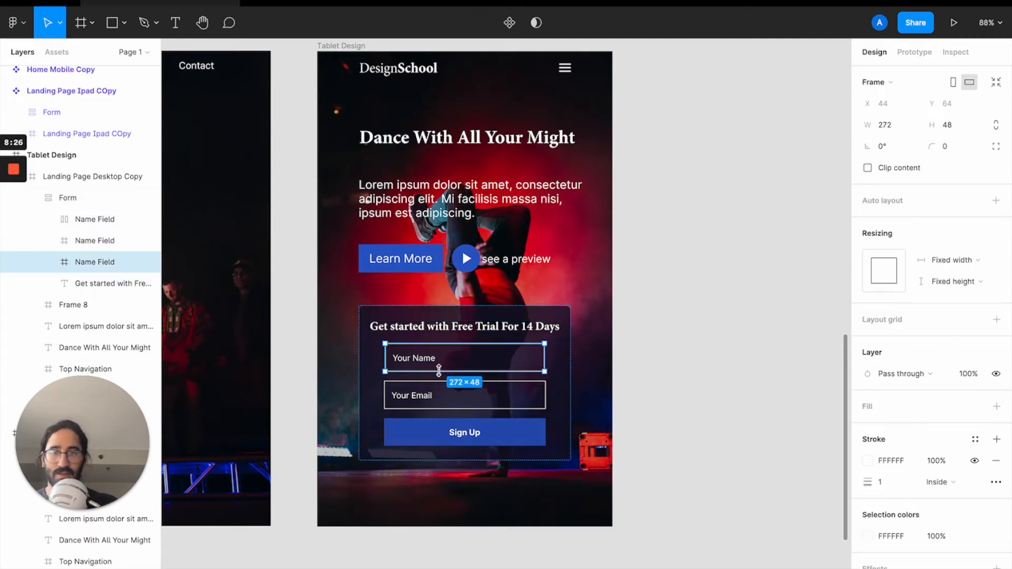
left_click(633, 387)
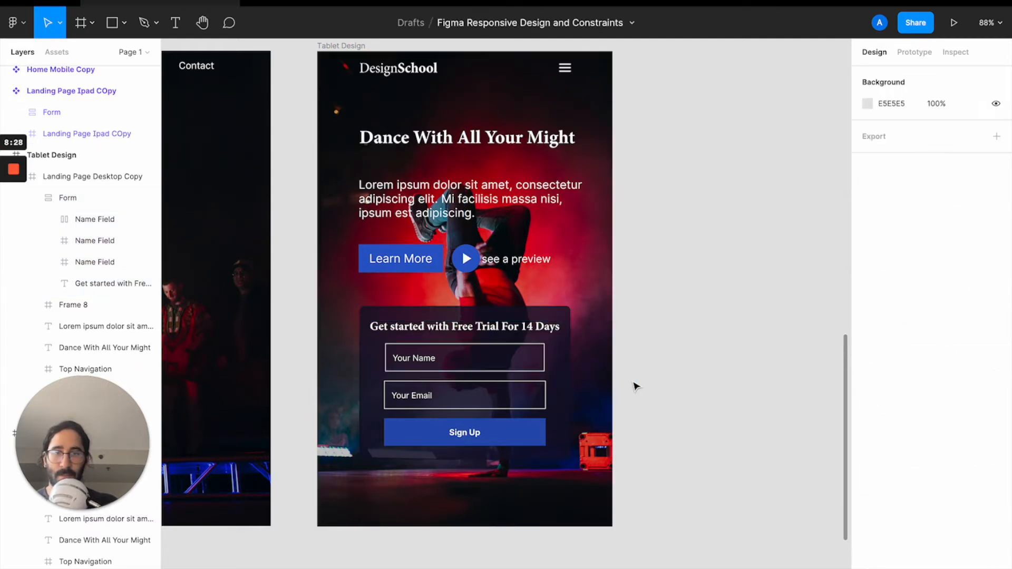
- Set the width of the form's Your Name field, Your Email field and Sign Up button together to 288
left_click(424, 357)
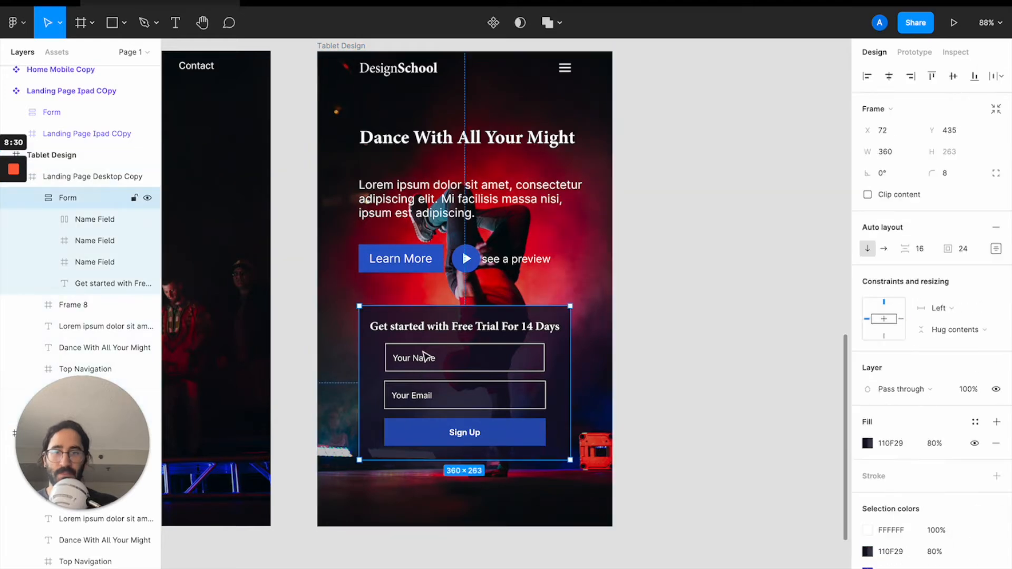
left_click(413, 346)
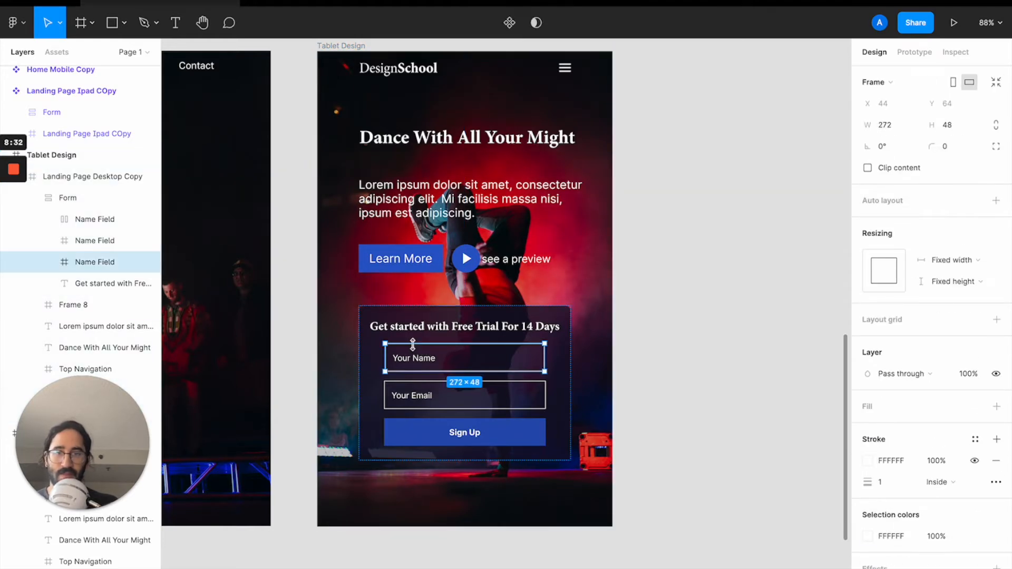
left_click(436, 391, "shift")
left_click(449, 437, "shift")
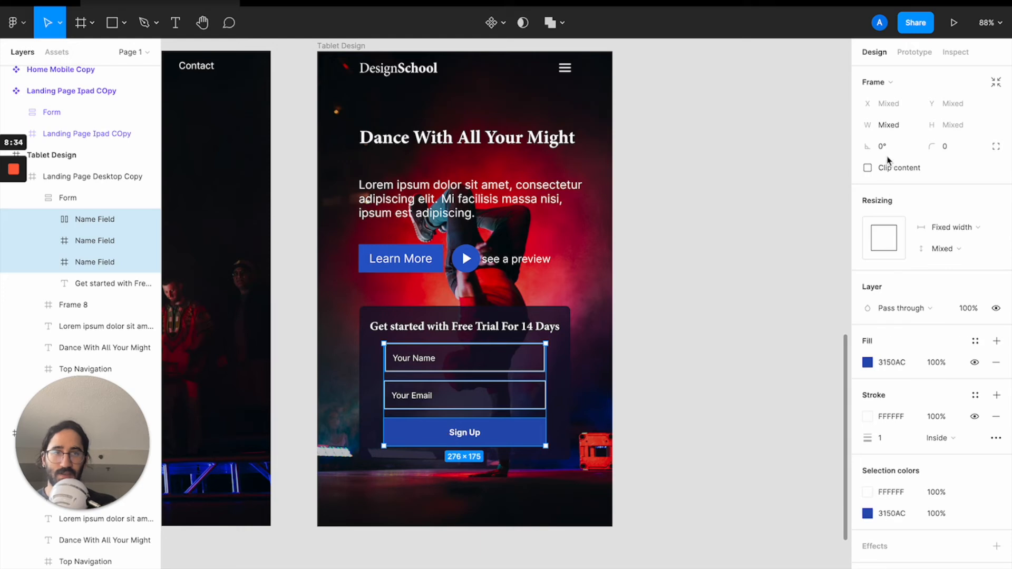
left_click(896, 126)
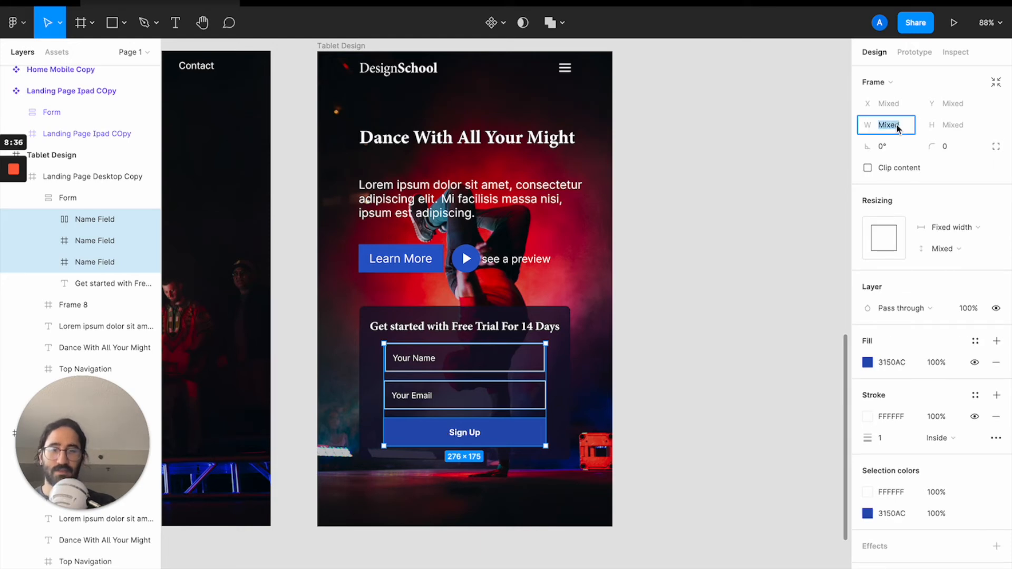
type("288")
key("Return")
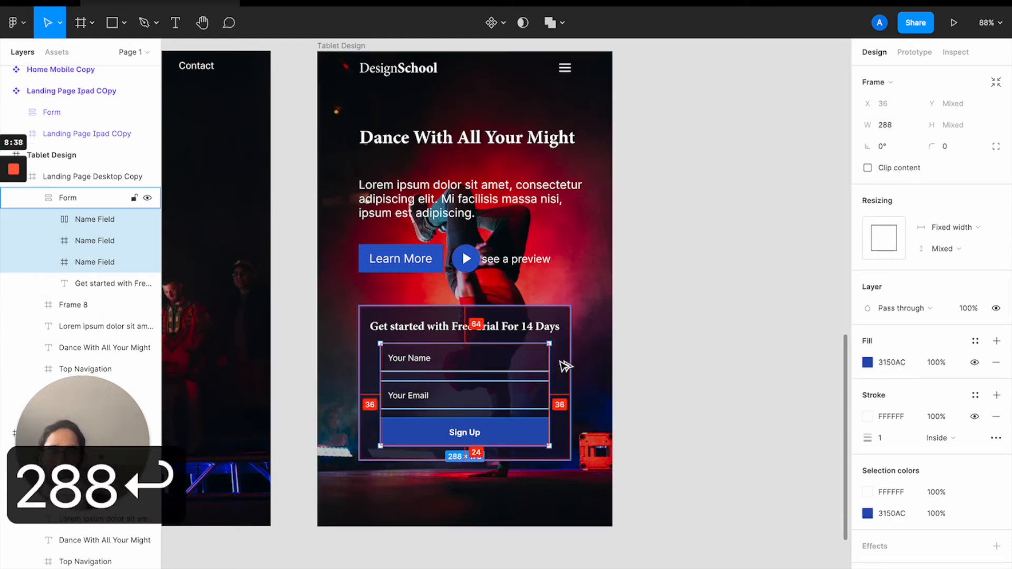
- Try widths of 300 and 304 on the two form input fields and the Sign Up button
left_click(888, 125)
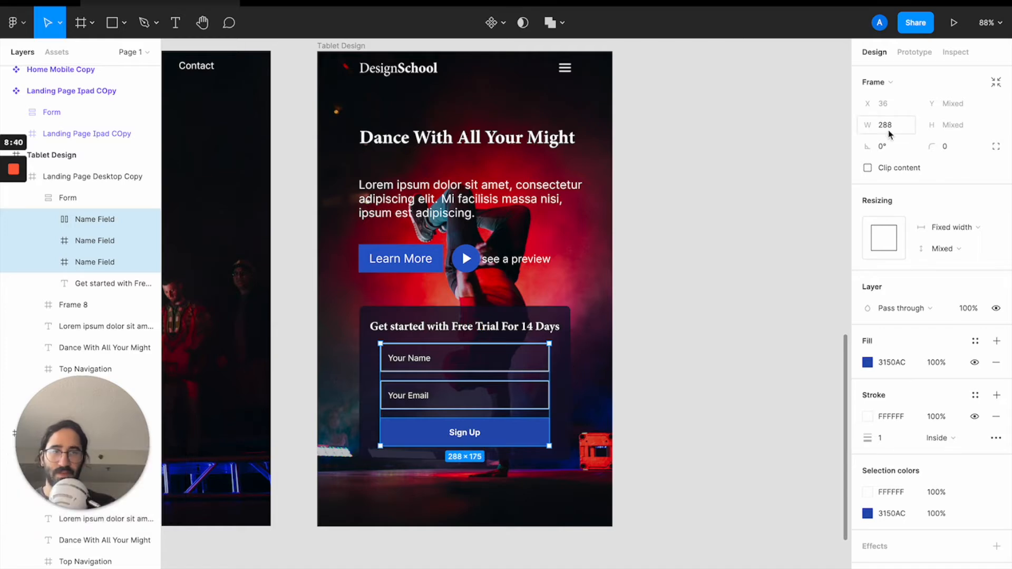
type("300")
key("Return")
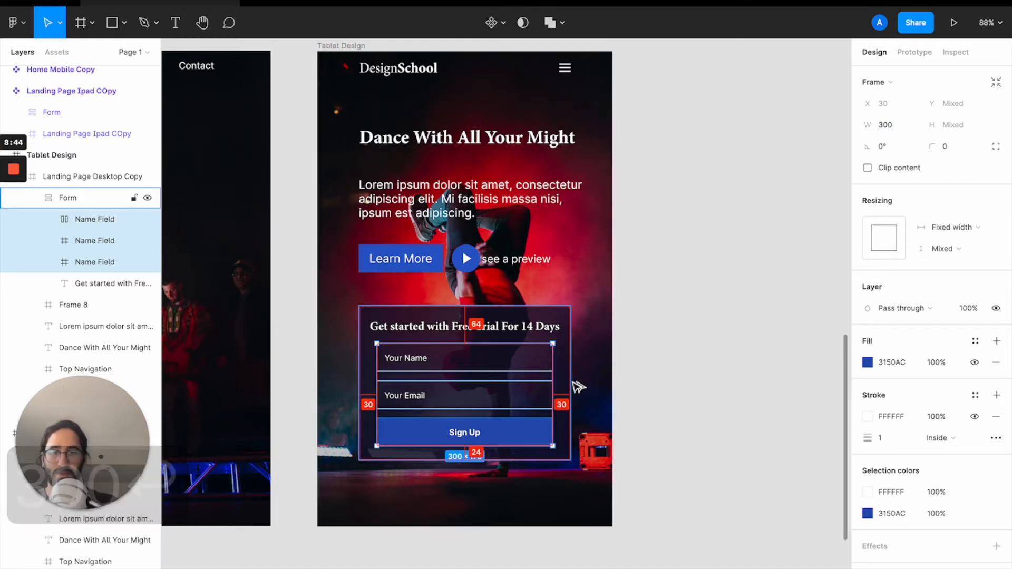
left_click(897, 129)
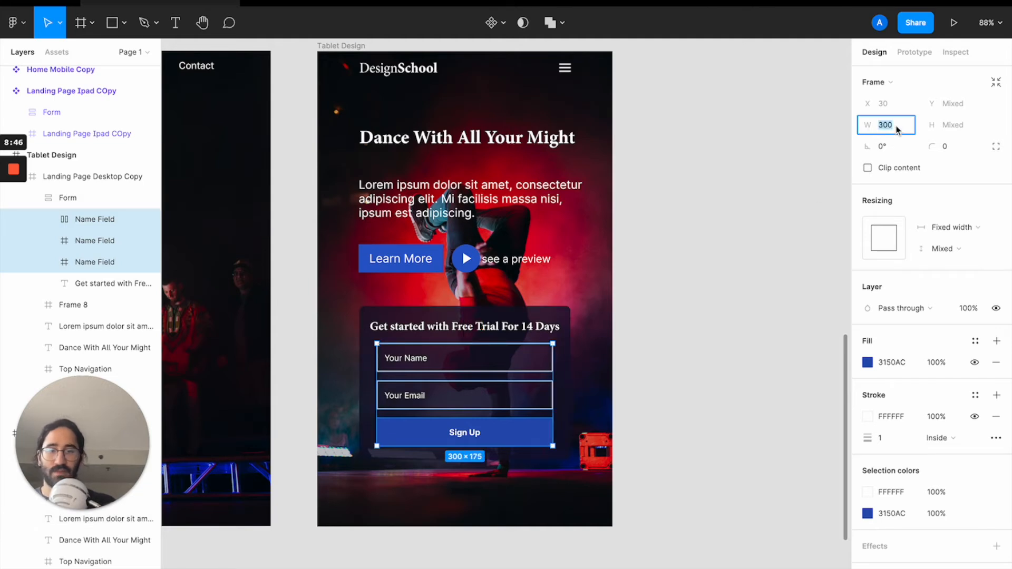
type("304")
key("Return")
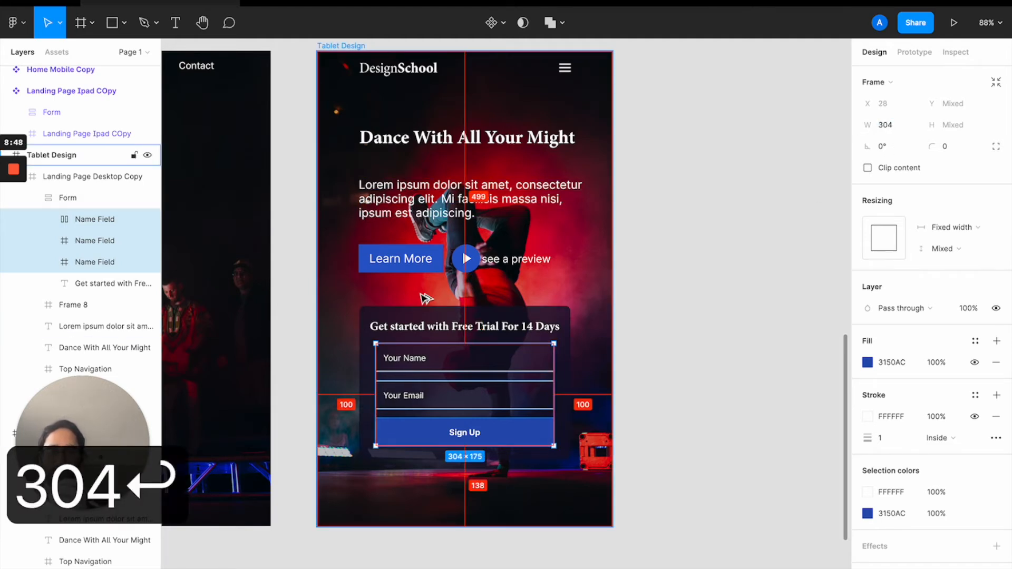
- Set the width of the two form input fields and the Sign Up button to 308 and clear the selection
left_click(896, 127)
type("308")
key("Return")
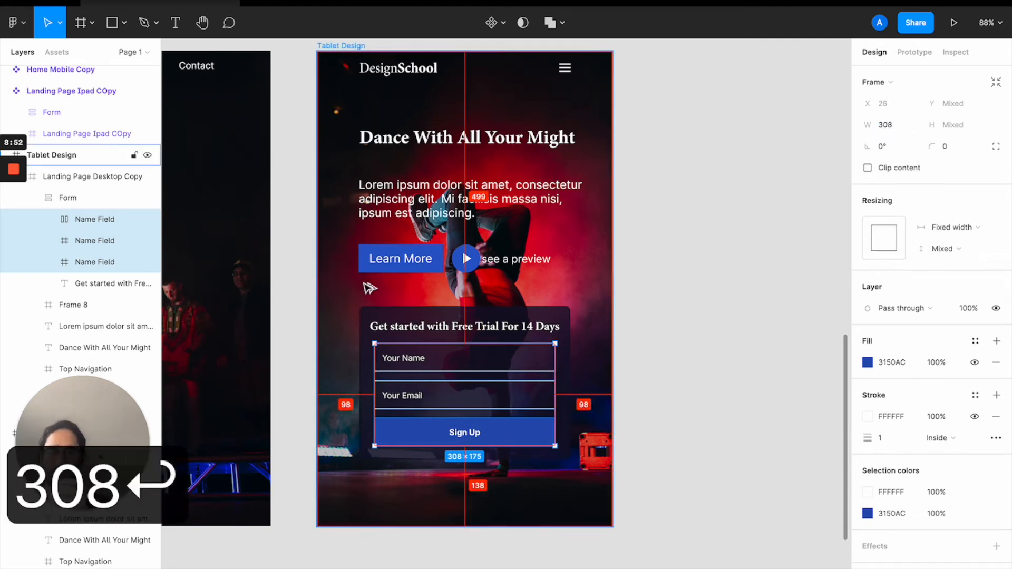
left_click(652, 358)
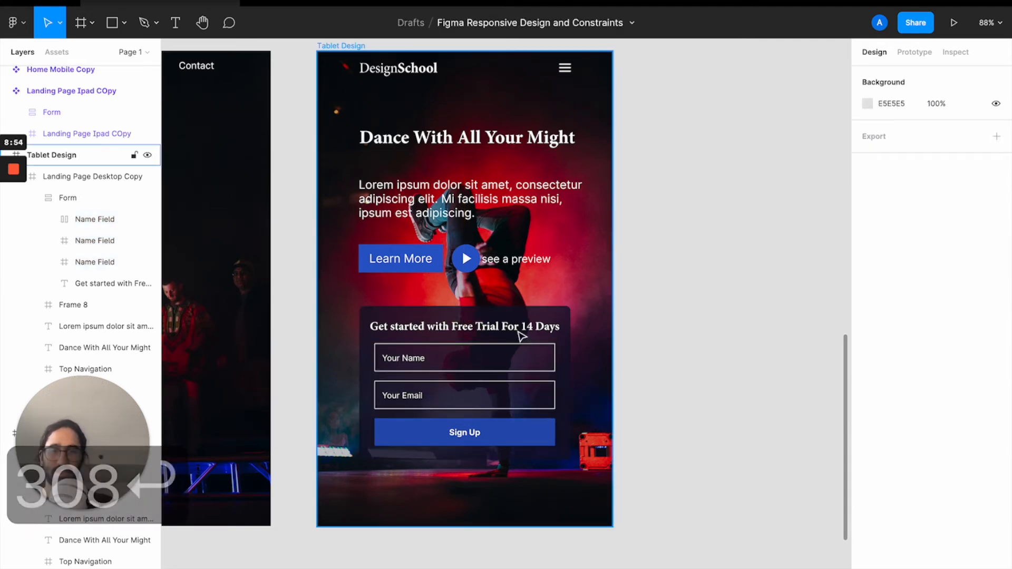
- Show the layout grids over the tablet design
scroll(468, 350, "up", 1)
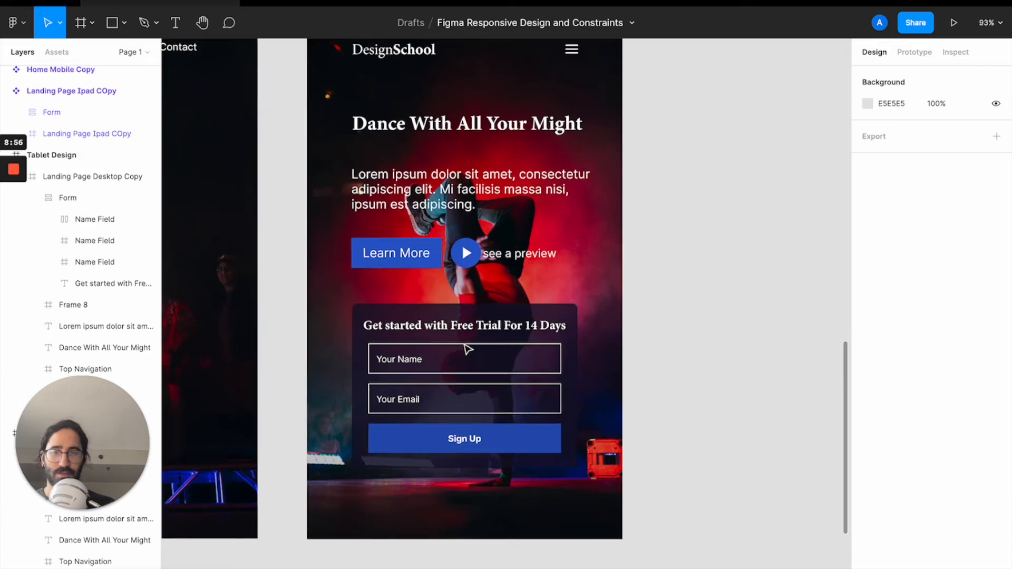
scroll(417, 274, "up", 4)
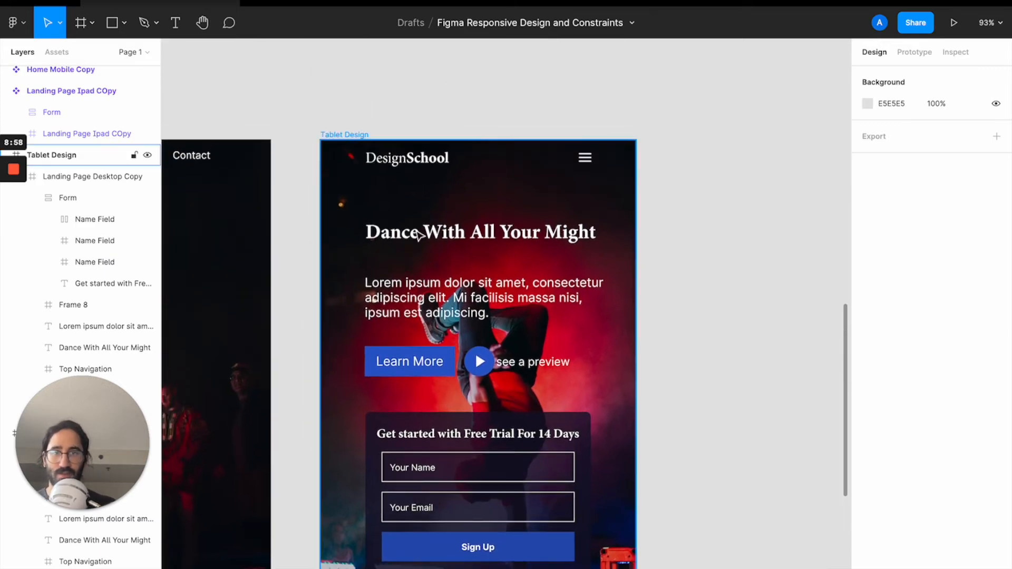
left_click(418, 235)
key("ctrl+g")
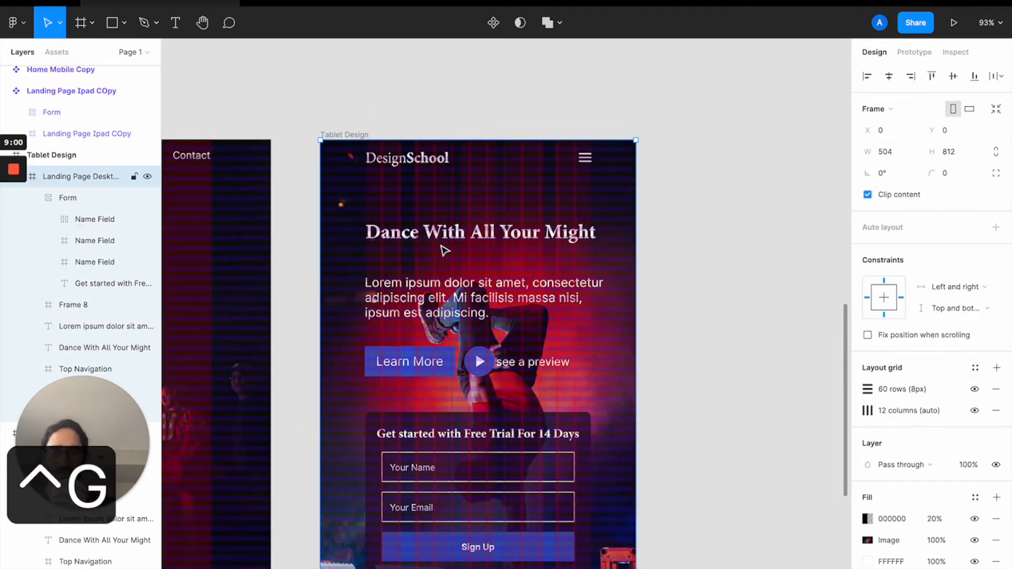
- Move the "Dance With All Your Might" heading down to Y 156 and back up to Y 127
left_click(432, 235)
scroll(429, 226, "down", 1)
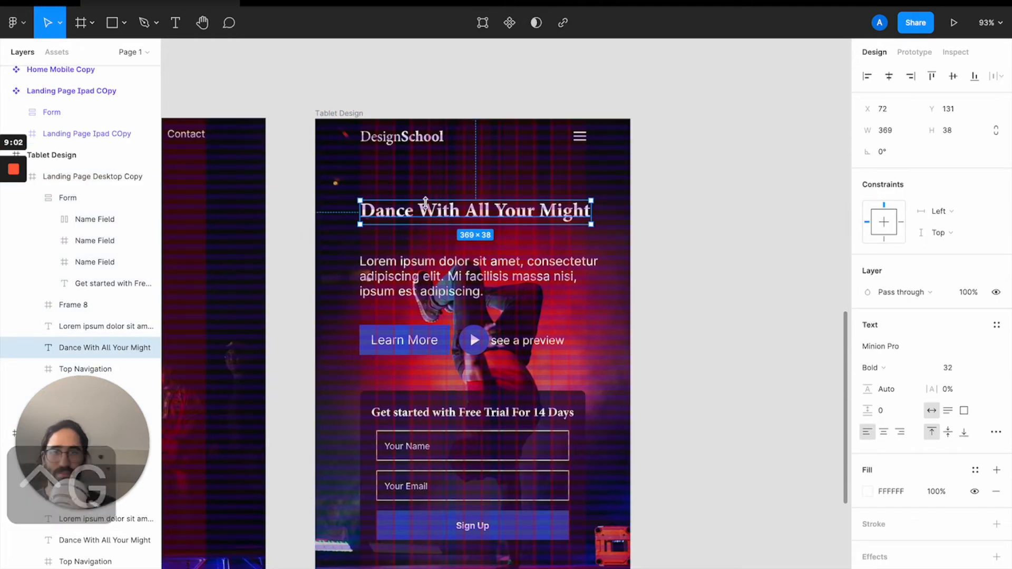
left_click_drag(427, 213, 427, 229)
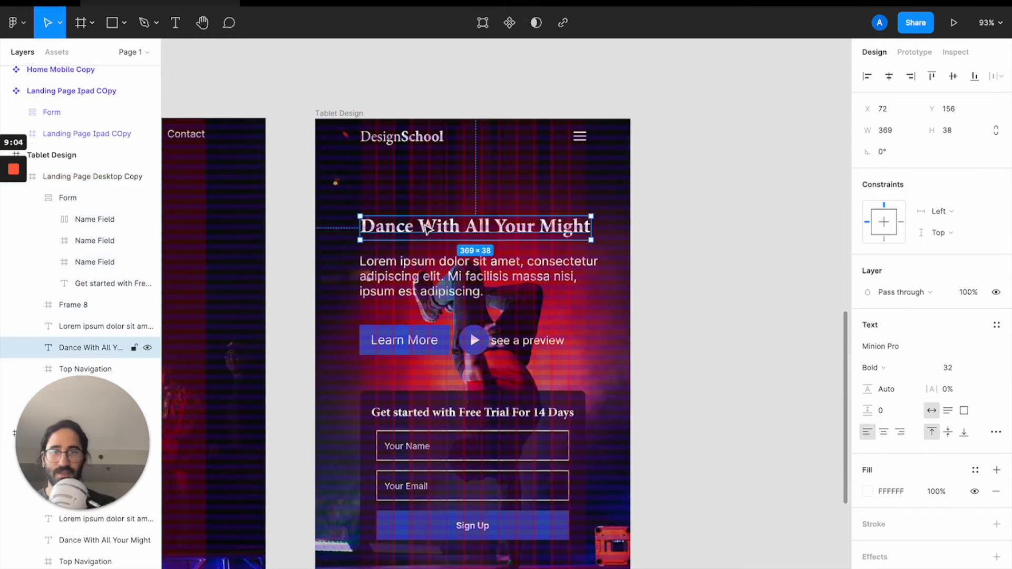
scroll(310, 214, "up", 1)
scroll(310, 213, "up", 5)
left_click_drag(478, 251, 479, 216)
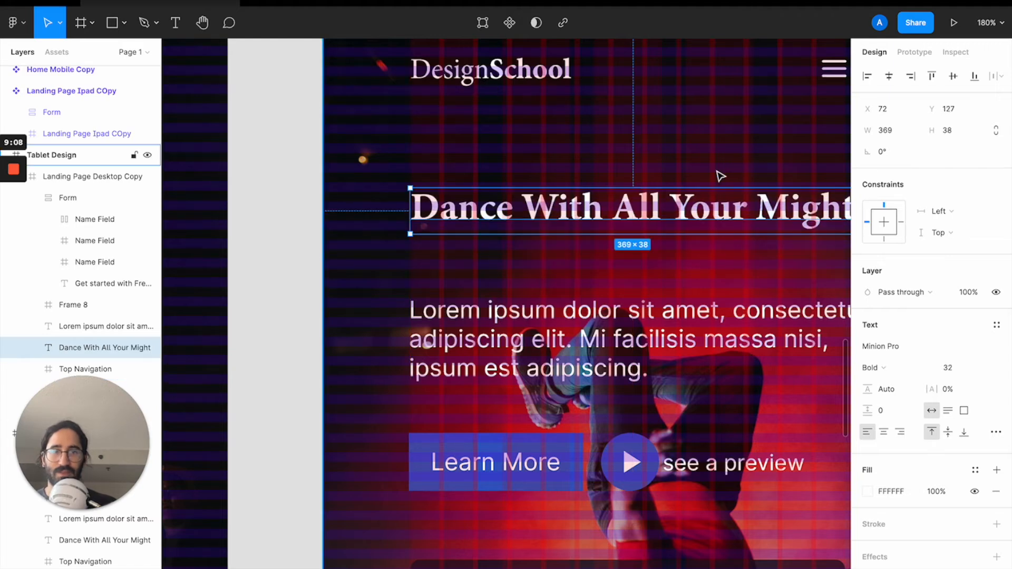
- Adjust the heading's vertical position against the row grid to Y 132
left_click(960, 108)
key("shift+Down")
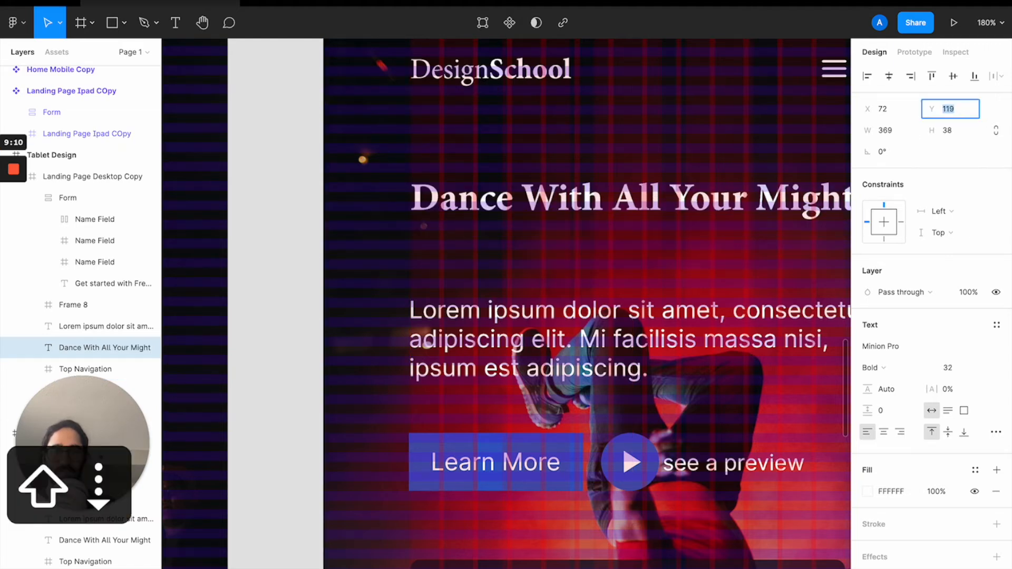
key("shift+Up")
key("shift+Up")
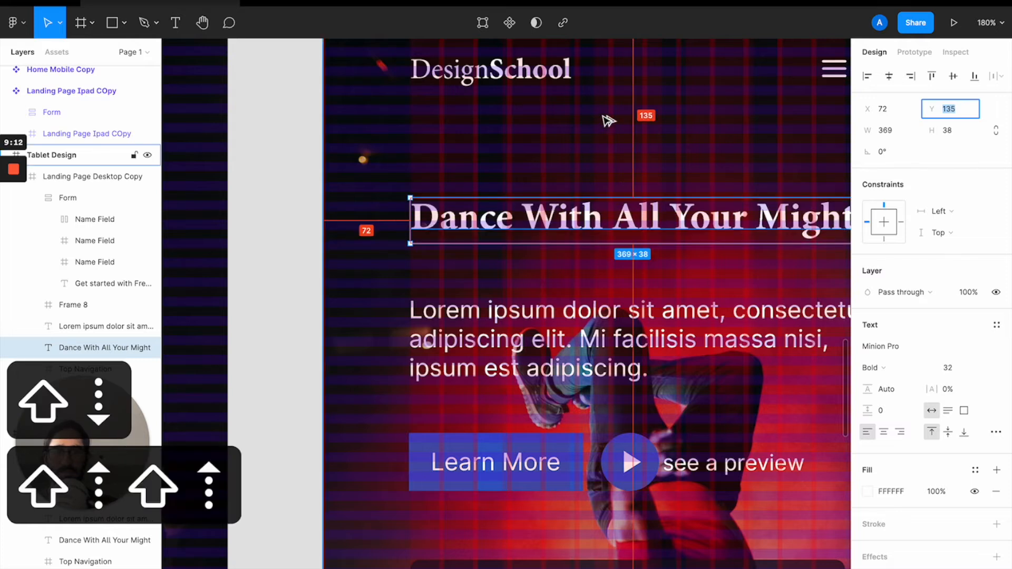
key("Down")
key("Down")
key("Down")
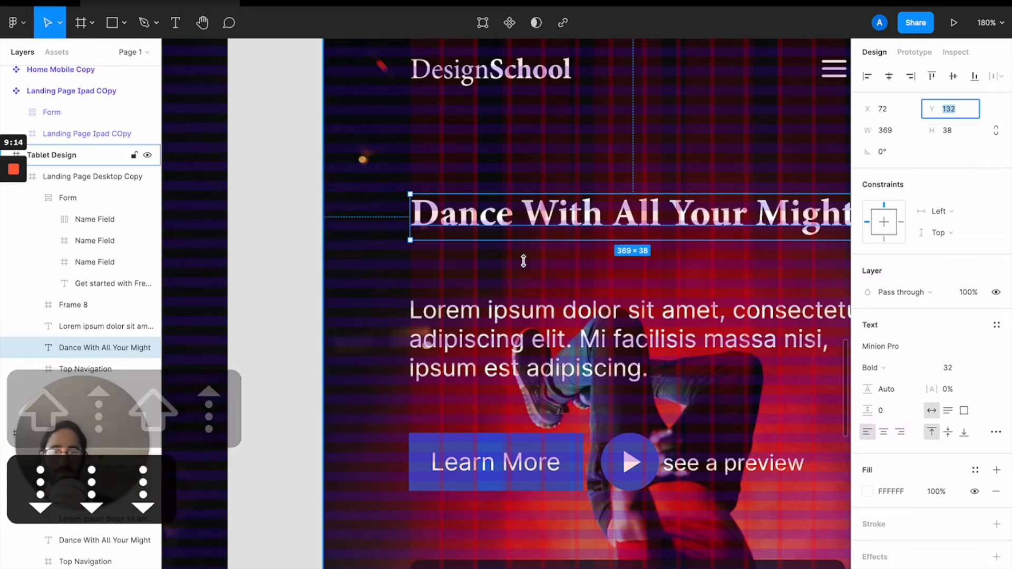
- Move the Lorem ipsum paragraph up closer to the heading, to Y 192
left_click(508, 332)
left_click(951, 108)
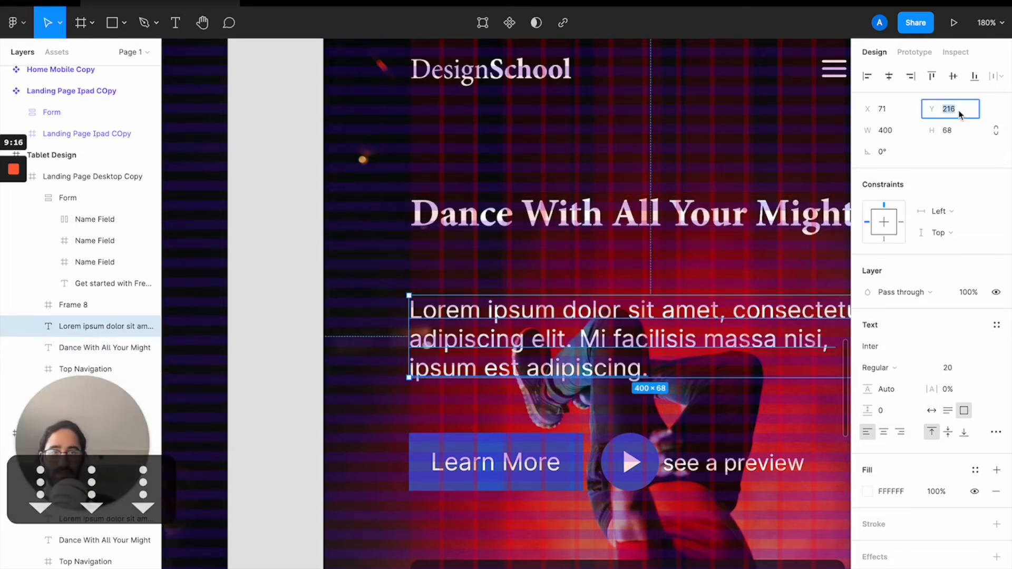
key("shift+Down")
key("shift+Down")
key("shift+Down")
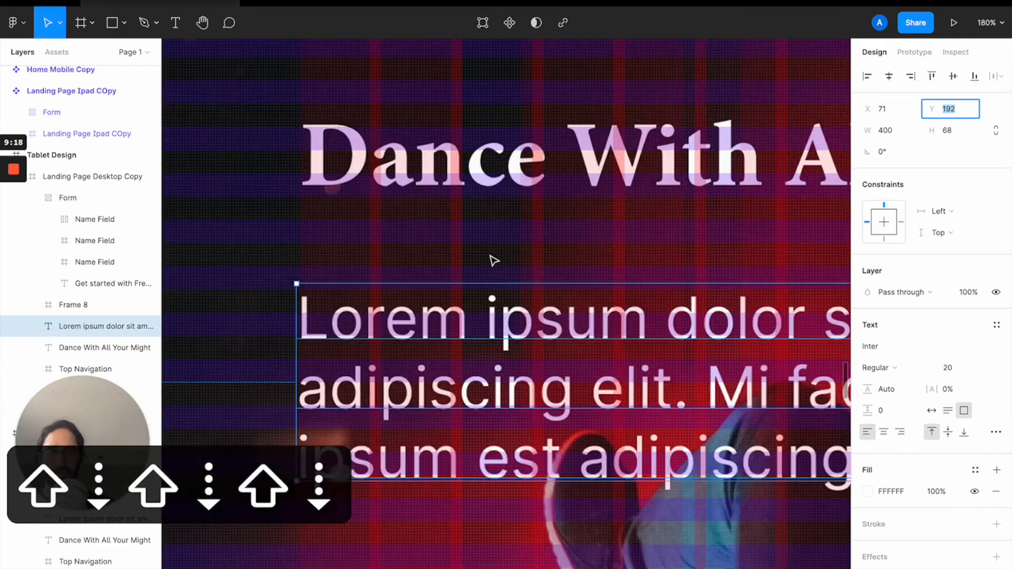
scroll(492, 260, "up", 5)
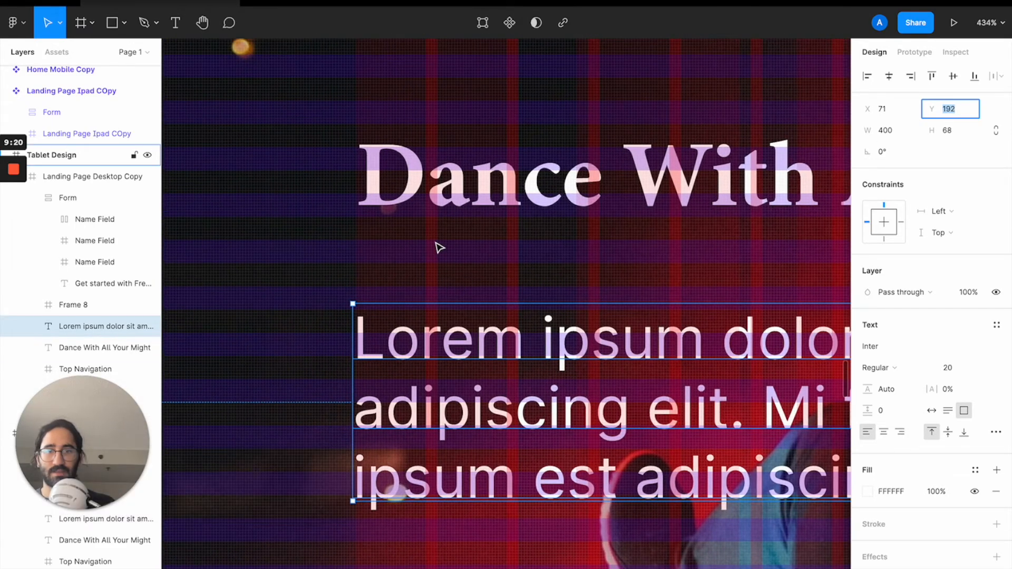
- Move the Learn More and preview button frame up to Y 290
scroll(558, 366, "down", 1)
scroll(538, 364, "down", 5)
left_click(519, 445)
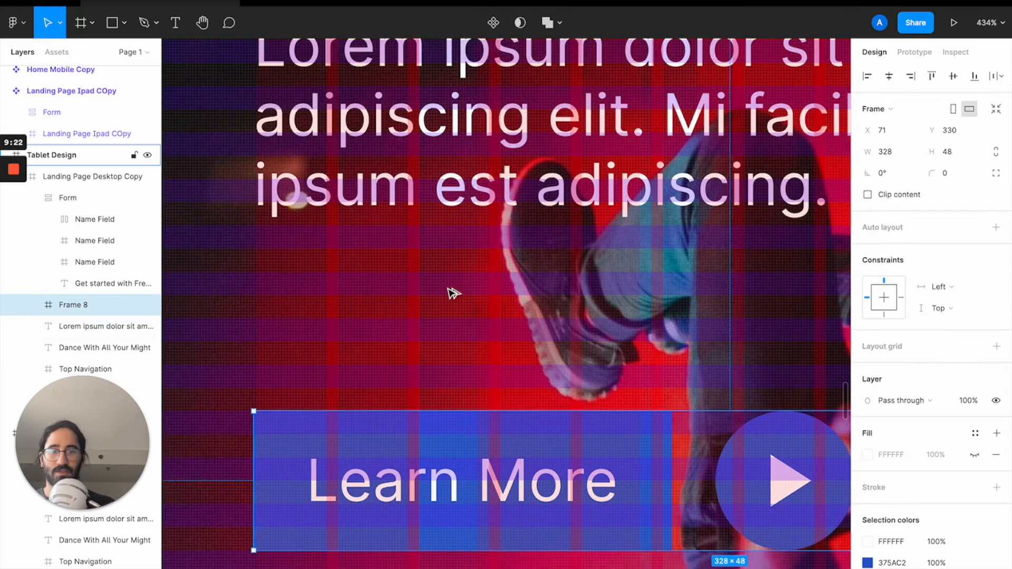
left_click(951, 130)
key("shift+Down")
key("shift+Down")
key("shift+Down")
key("shift+Down")
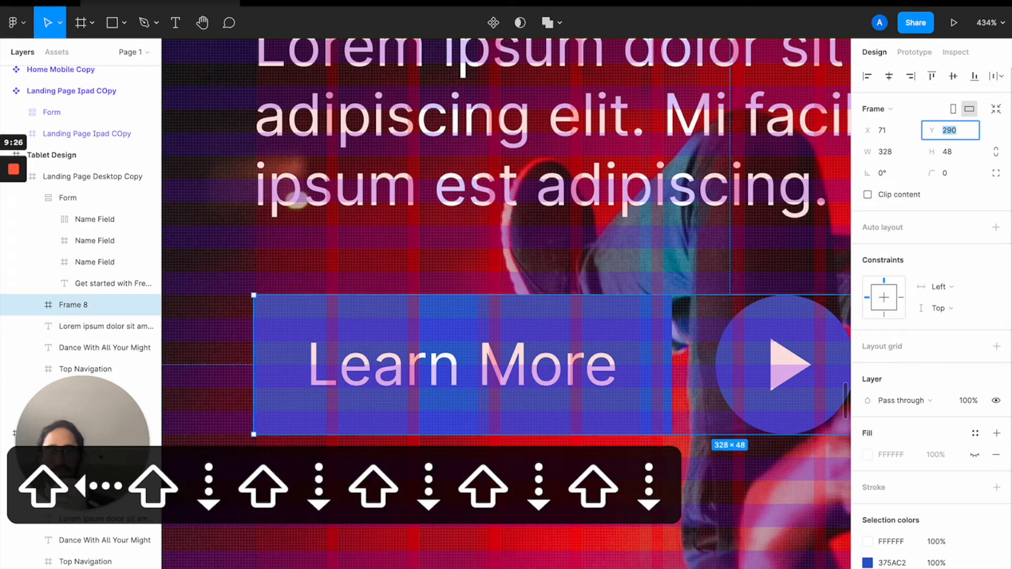
left_click(501, 290)
- Move the sign-up form frame up to Y 411 and check its spacing below the buttons
scroll(502, 290, "down", 5)
key("shift+2")
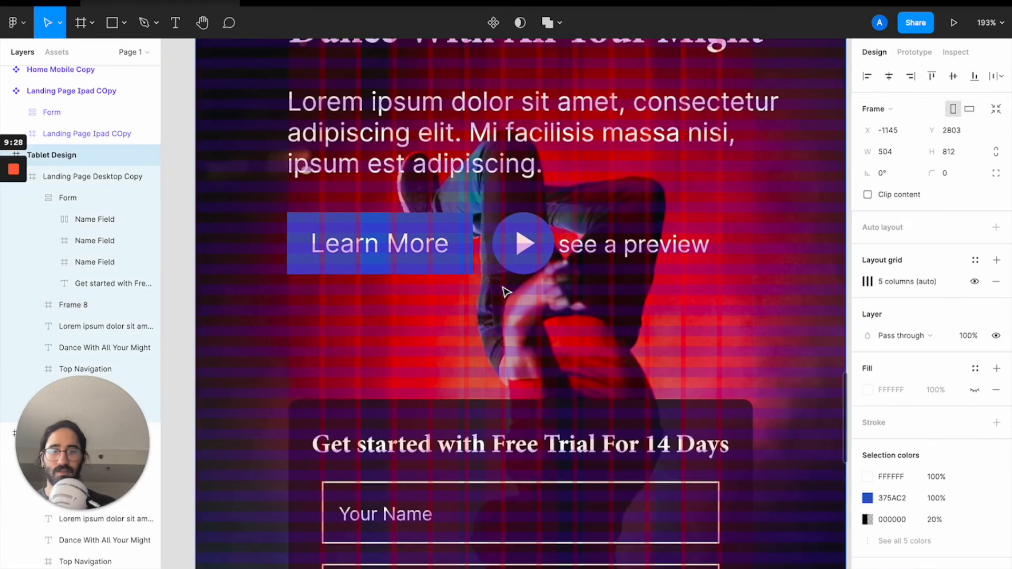
double_click(494, 329)
left_click(951, 129)
key("shift+Down")
key("shift+Down")
key("shift+Down")
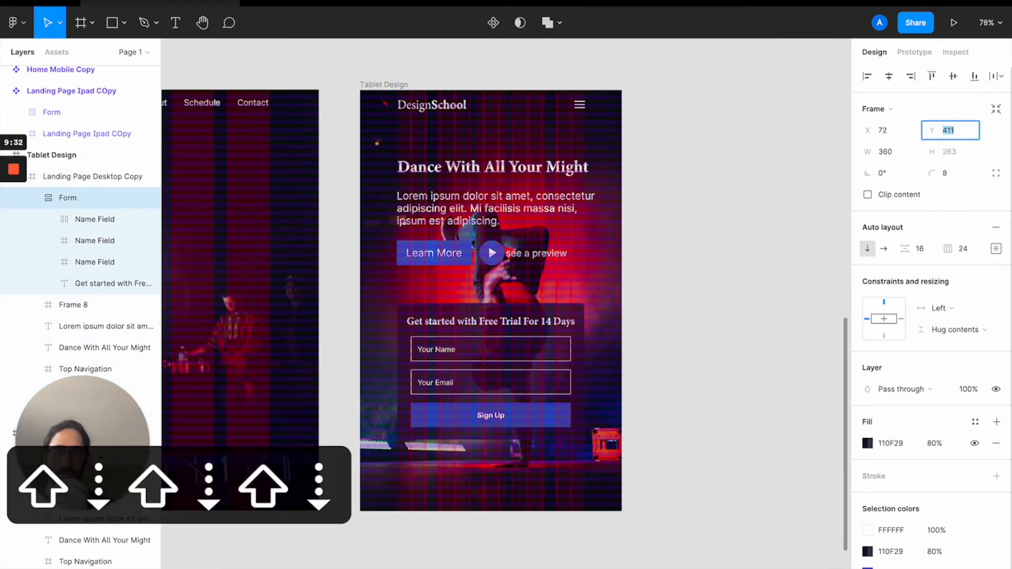
scroll(502, 270, "up", 5)
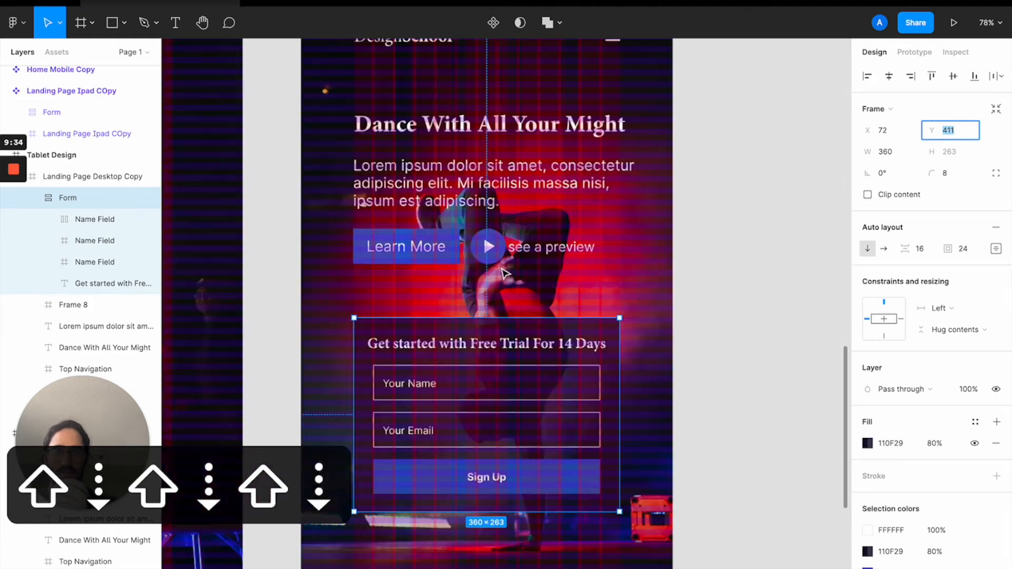
scroll(289, 323, "up", 4)
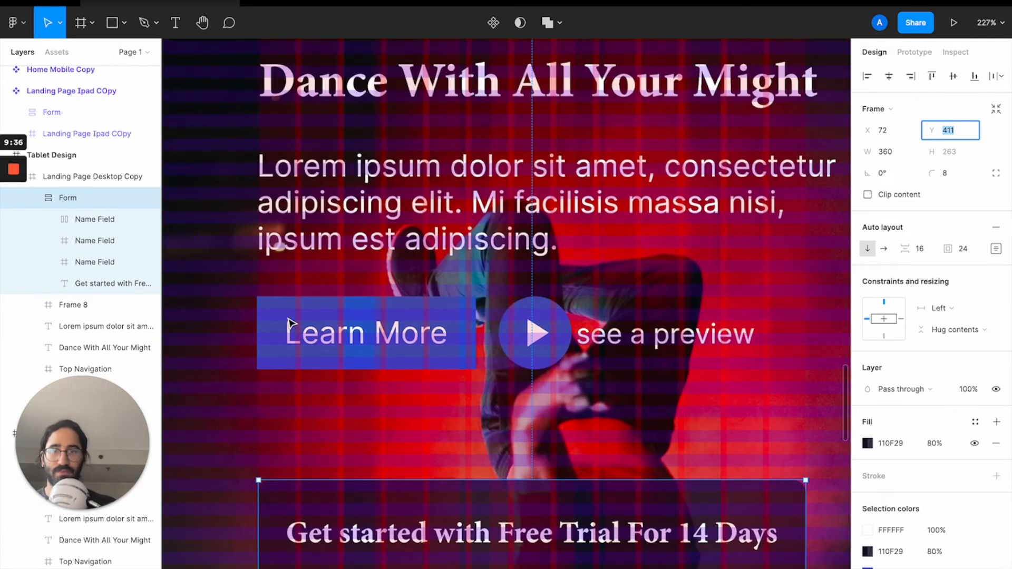
- Examine the top navigation frame's height and the content spacing below it against the row grid
scroll(296, 242, "up", 2)
scroll(296, 242, "left", 3)
scroll(293, 238, "up", 5)
scroll(294, 238, "left", 2)
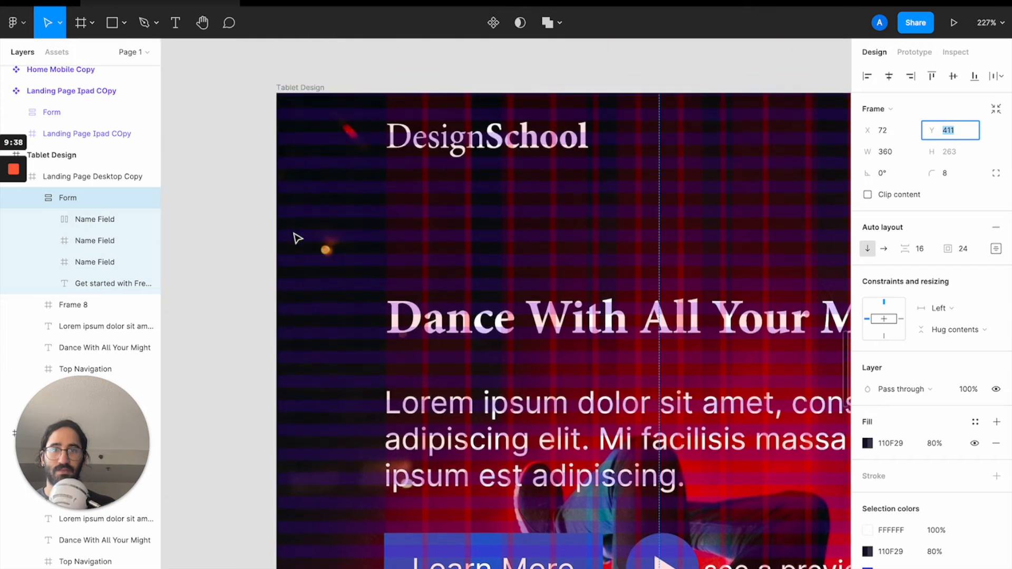
left_click(412, 163)
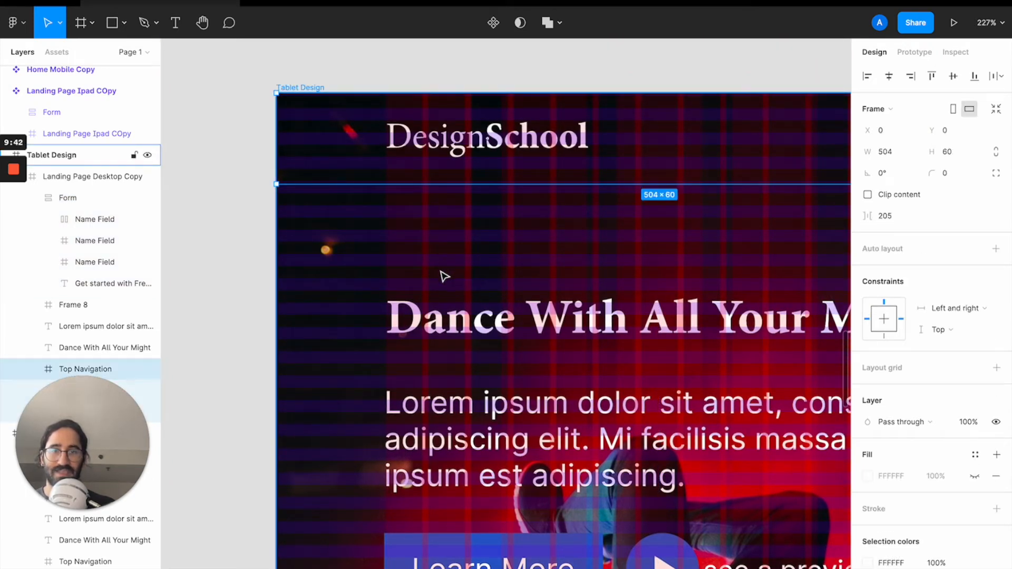
scroll(448, 291, "down", 15)
scroll(451, 310, "right", 3)
scroll(450, 310, "up", 8)
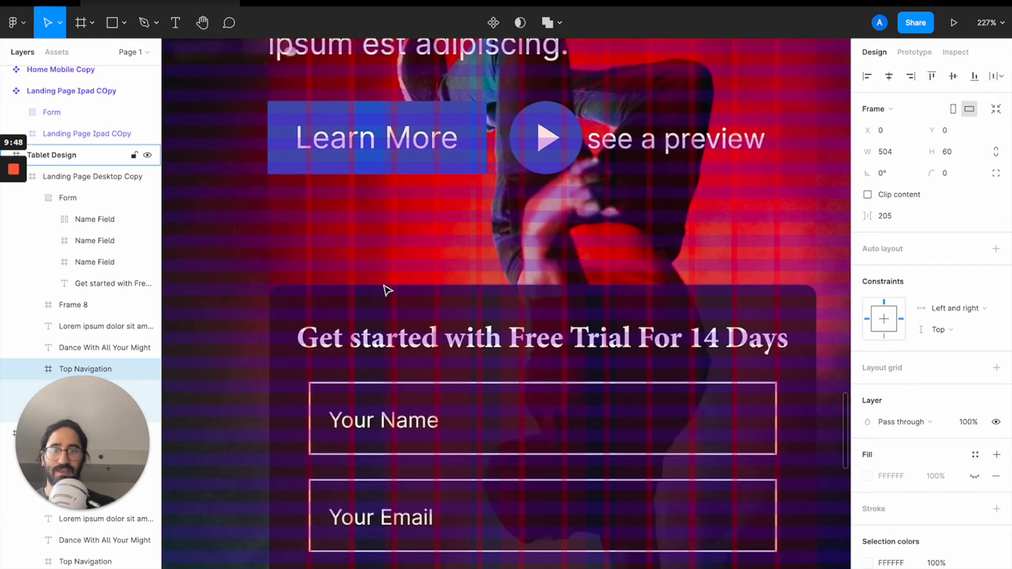
- Move the sign-up form frame down to Y 419
left_click(397, 303)
left_click(949, 130)
key("shift+Up")
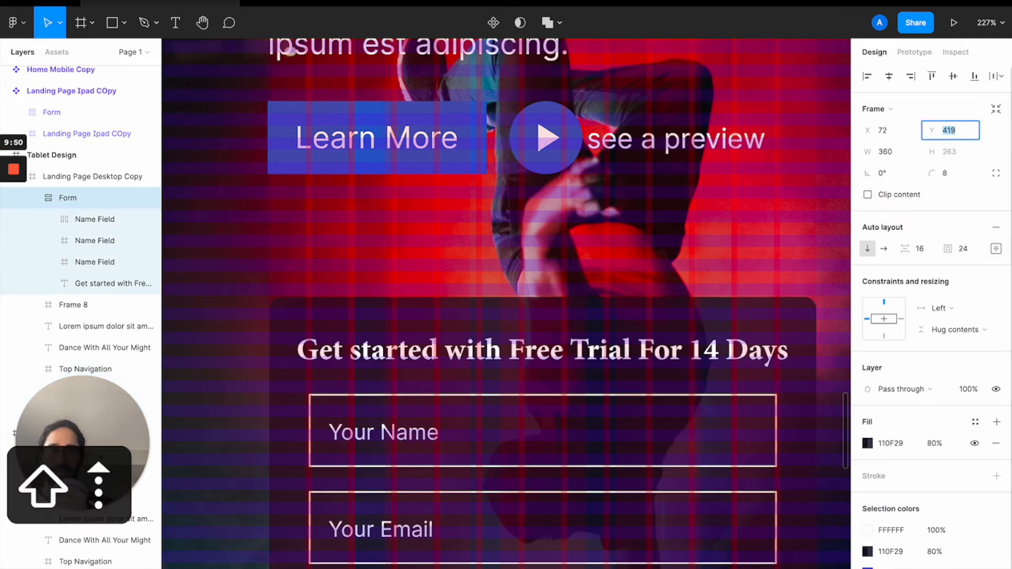
- Hide the layout grids to see the tablet design without overlays
left_click(636, 267)
scroll(635, 267, "down", 5)
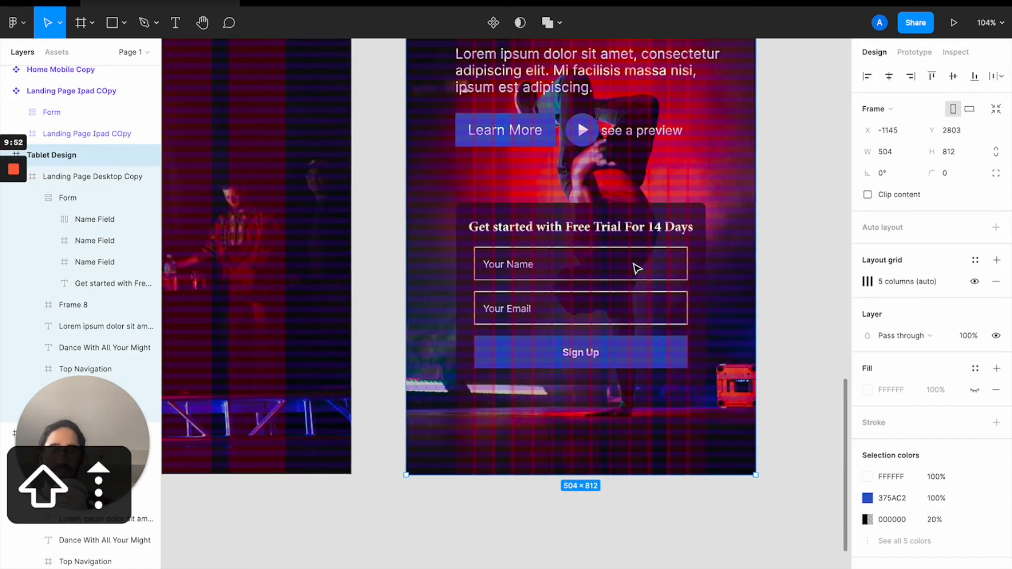
key("ctrl+g")
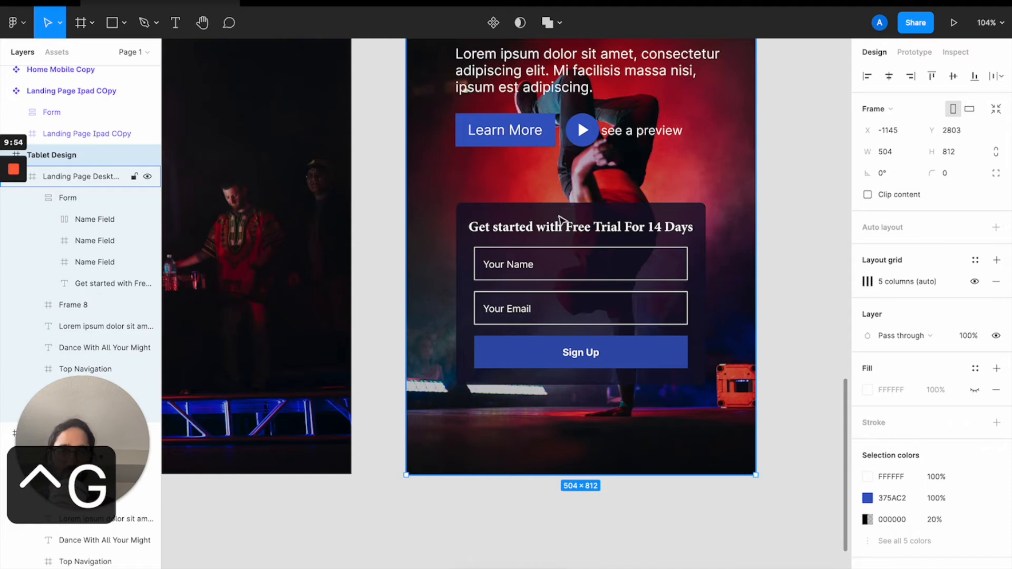
- Inspect the sign-up form's heading and compare the tablet design with the original desktop, iPad and mobile versions
left_click(561, 220)
scroll(560, 221, "up", 1)
left_click(559, 234)
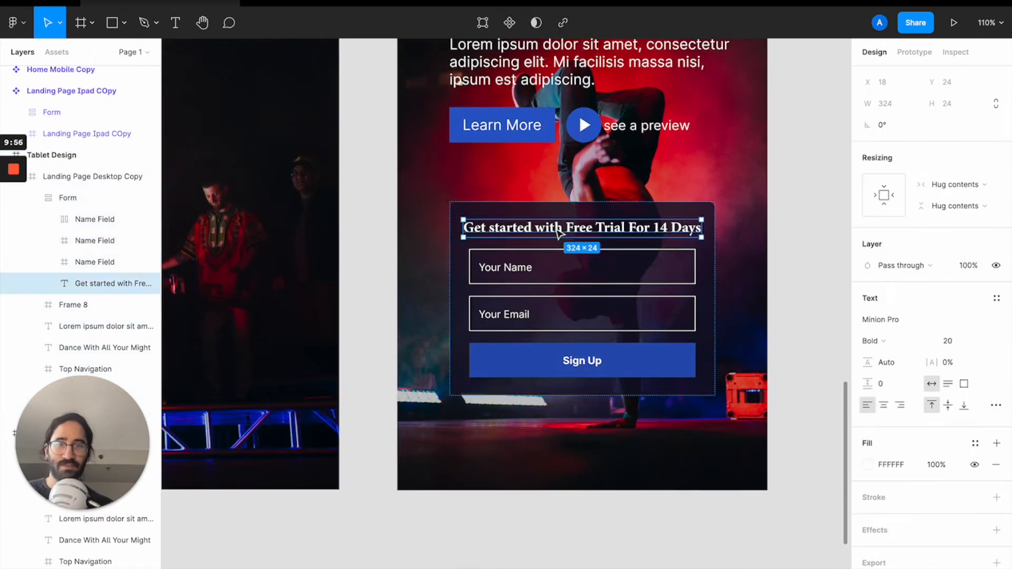
left_click(609, 505)
scroll(609, 504, "down", 5)
scroll(608, 503, "up", 4)
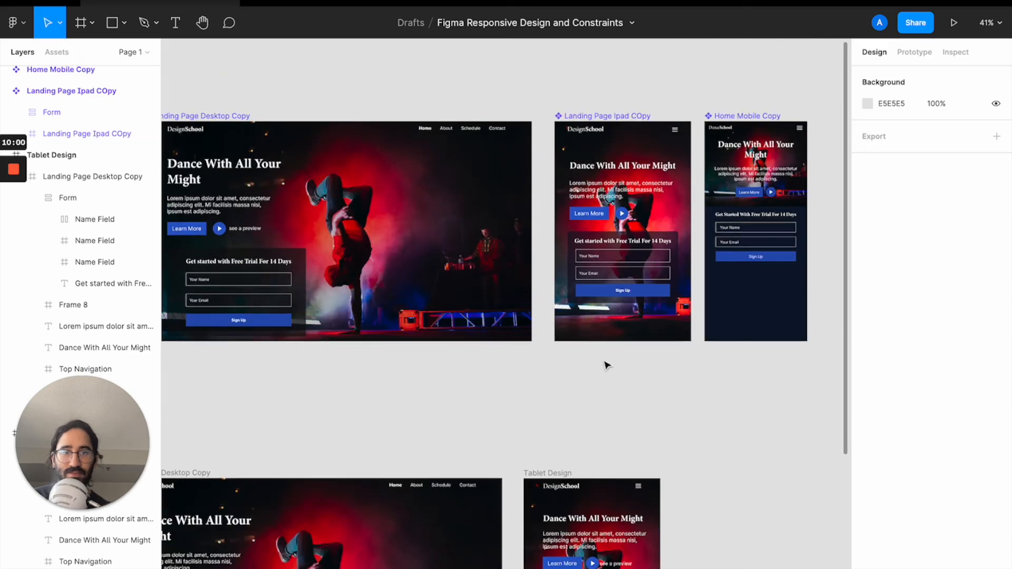
scroll(614, 318, "down", 2)
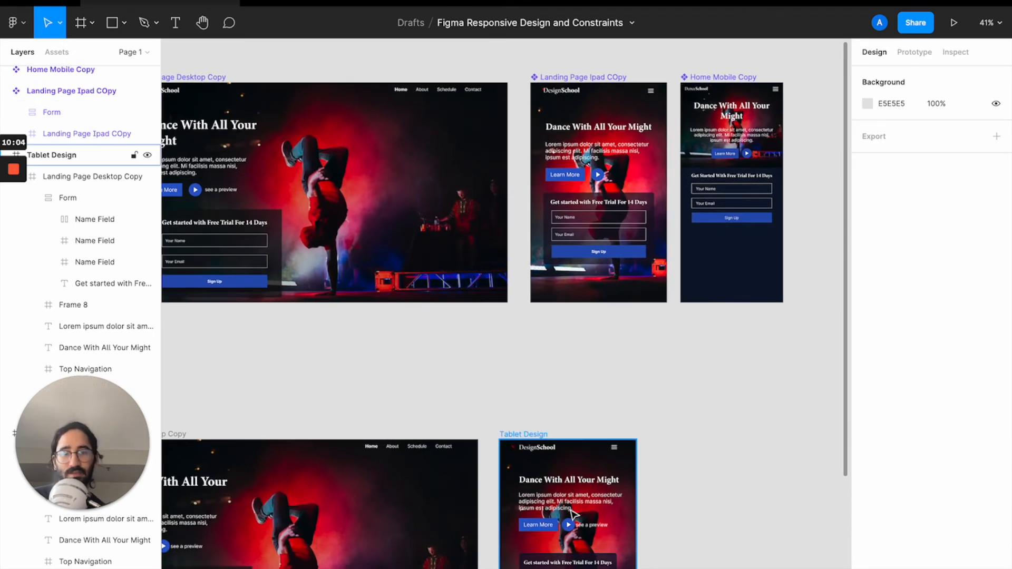
- Delete the "see a preview" text beside the play button in Tablet Design and review the resulting layout
double_click(597, 527)
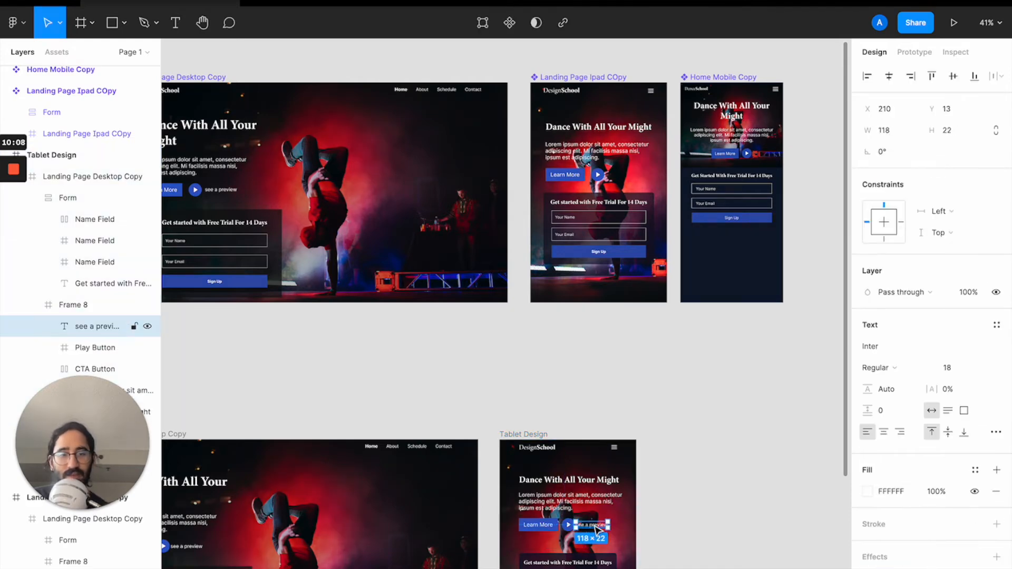
key("BackSpace")
scroll(666, 503, "down", 3)
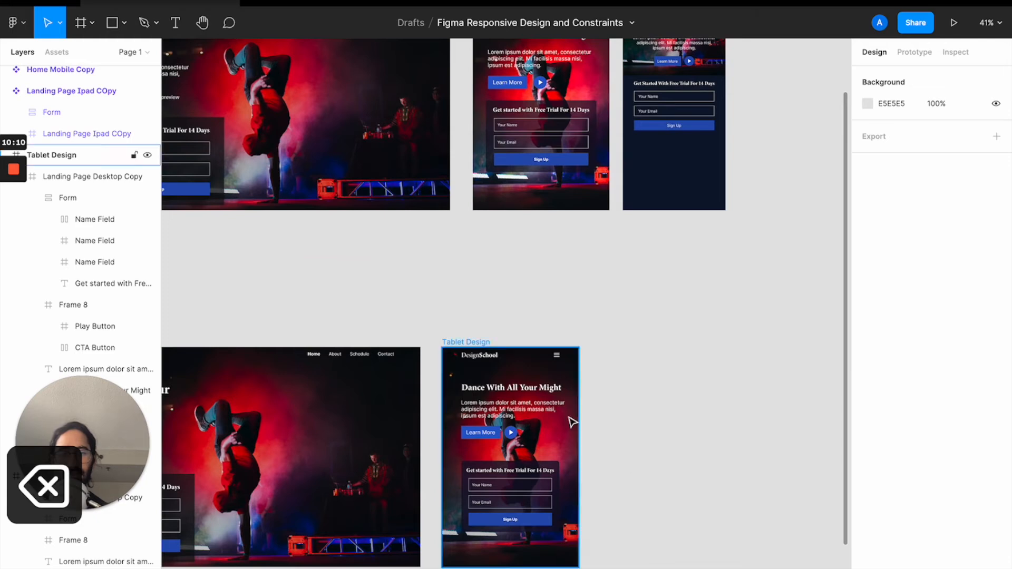
left_click(514, 381)
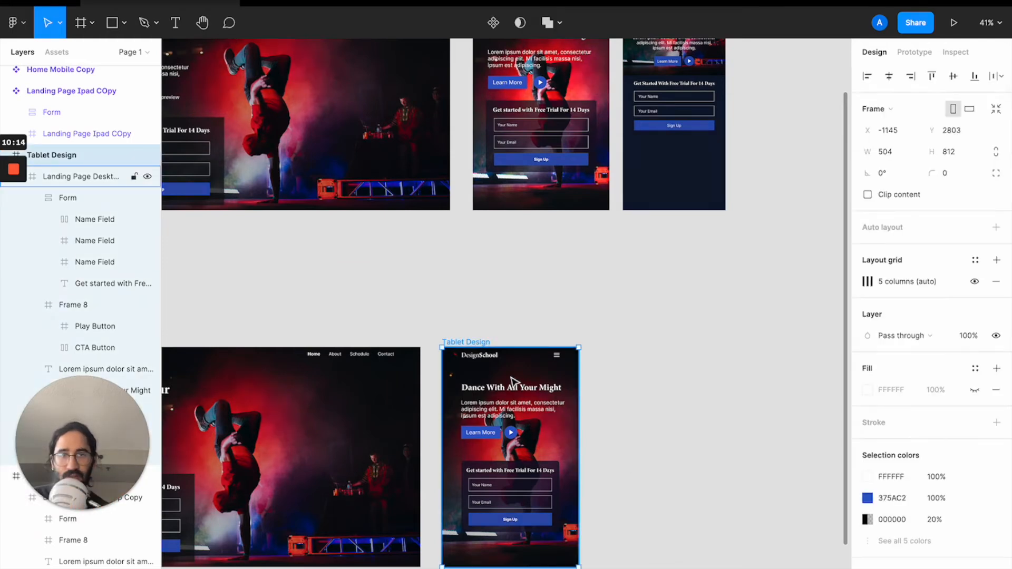
scroll(514, 380, "up", 1)
scroll(514, 380, "right", 1)
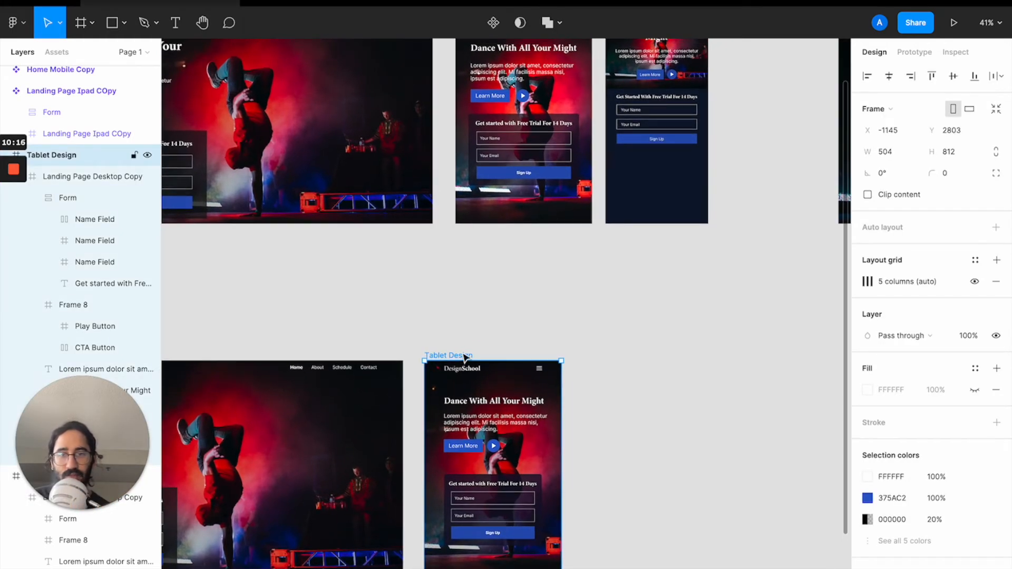
scroll(481, 393, "up", 3)
scroll(481, 393, "down", 8)
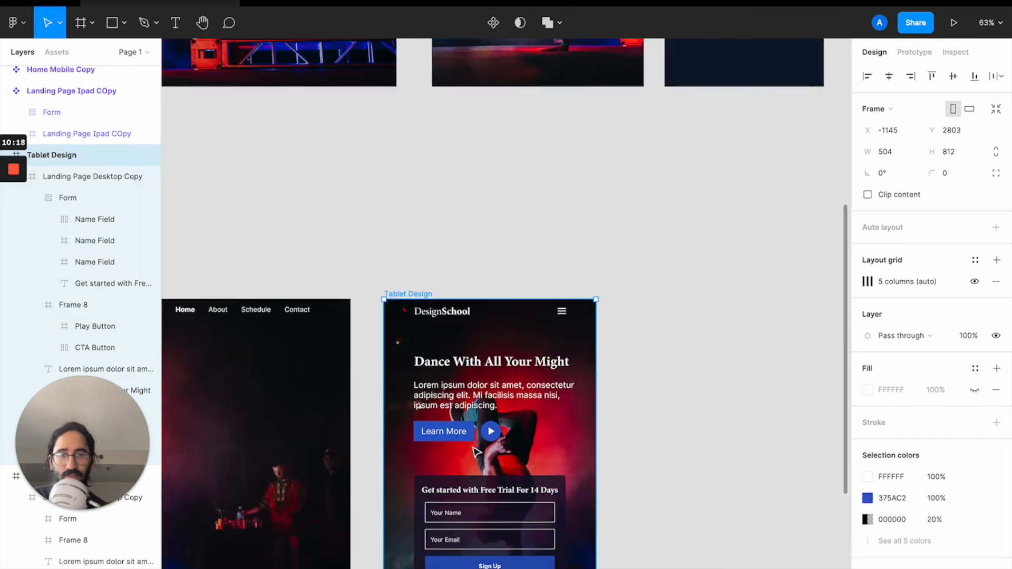
scroll(503, 374, "up", 7)
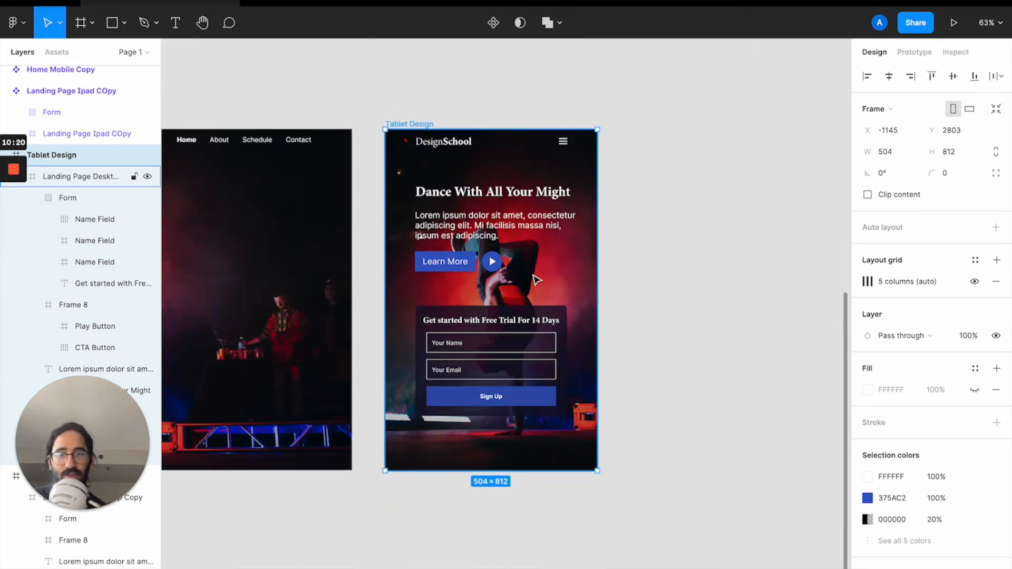
- Set the letter spacing of the form heading "Get started with Free Trial For 14 Days" to -1.5%, after trying -2% and -1%
scroll(537, 280, "up", 6)
left_click(495, 178)
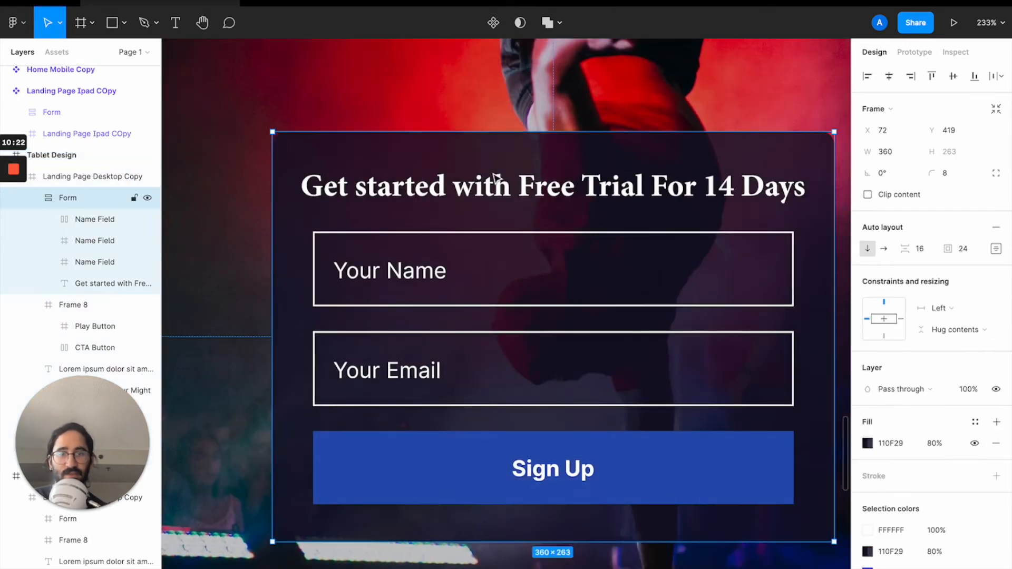
scroll(496, 178, "down", 3)
double_click(514, 187)
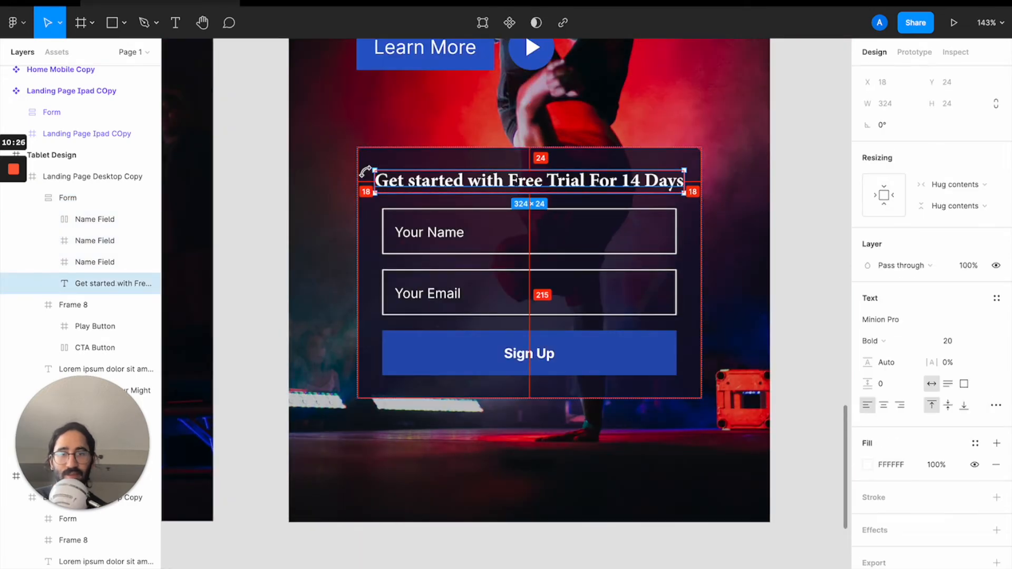
left_click(951, 362)
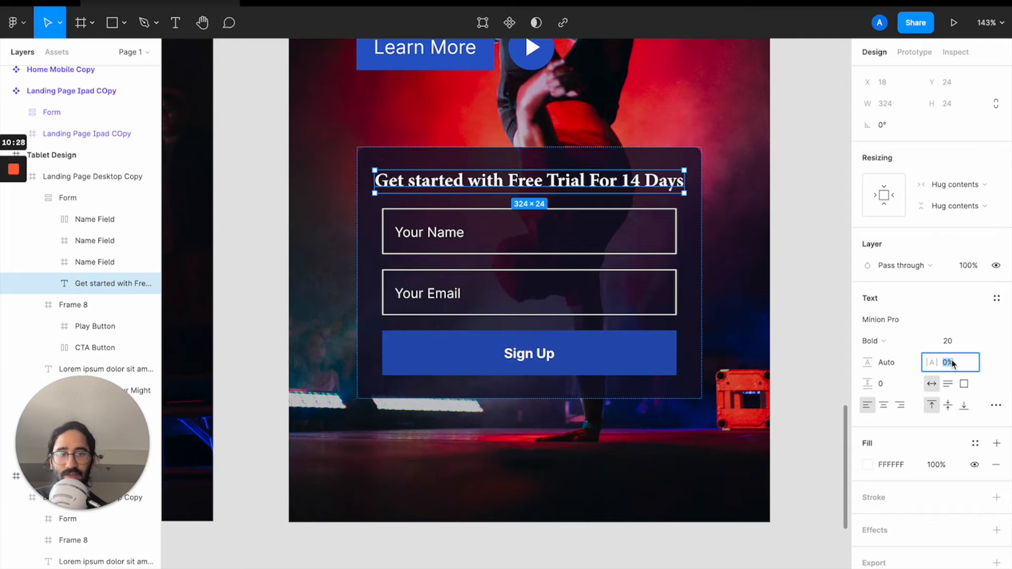
key("Down")
key("Down")
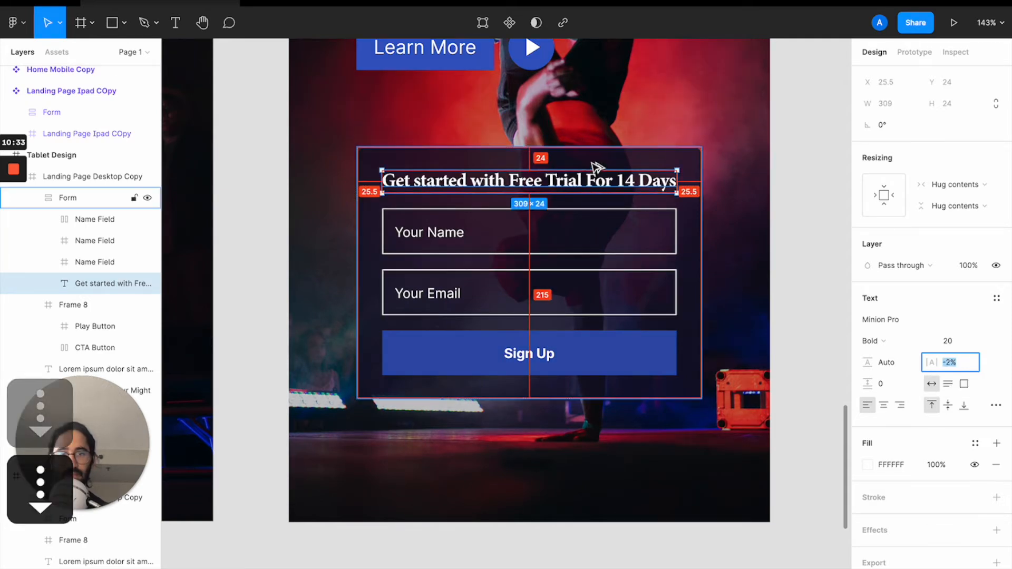
key("Up")
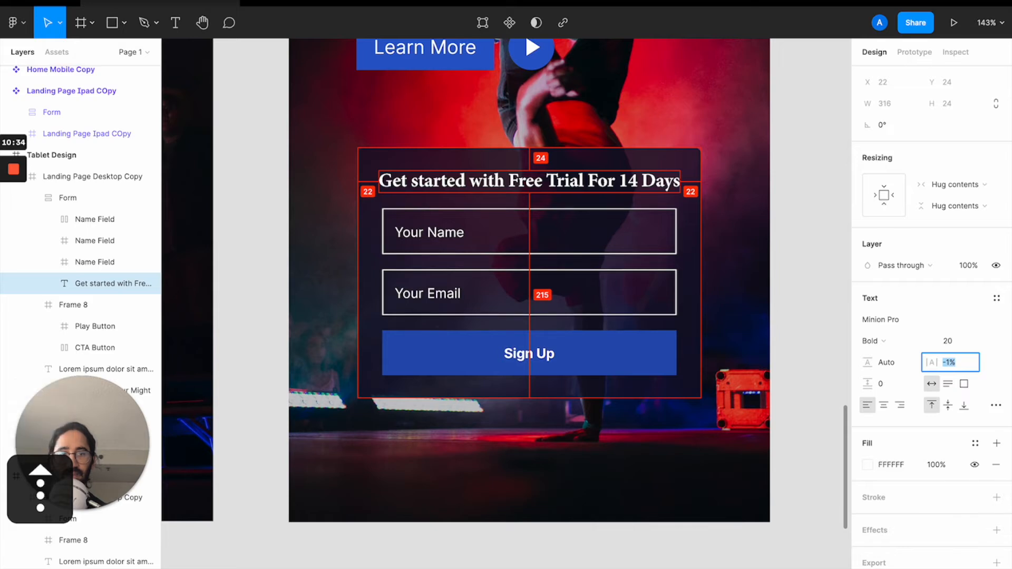
key("Down")
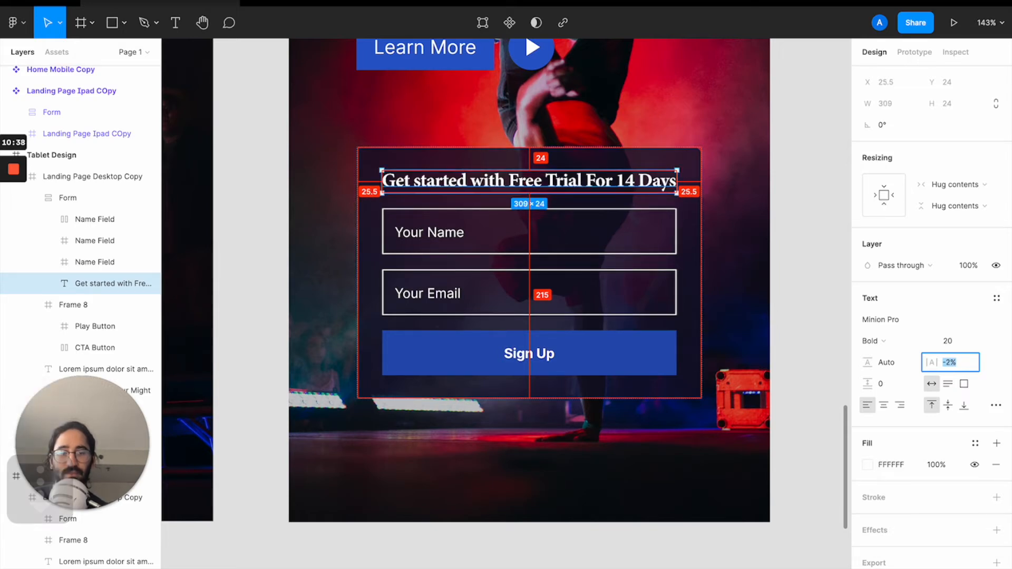
type("-1.5")
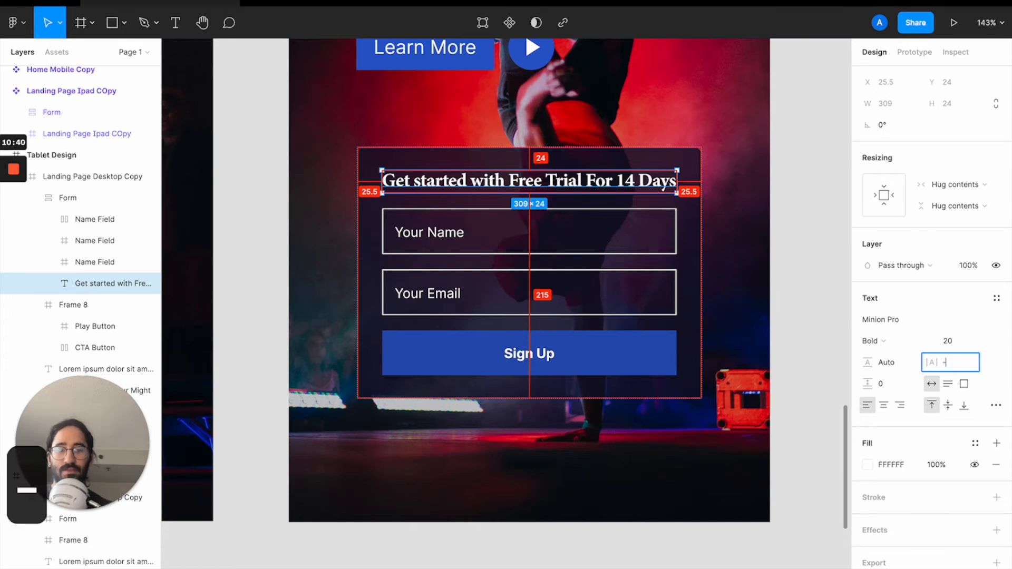
key("Return")
- Check the side margins of the form heading and Your Name field, and set the form's horizontal resizing to Hug contents
key("alt")
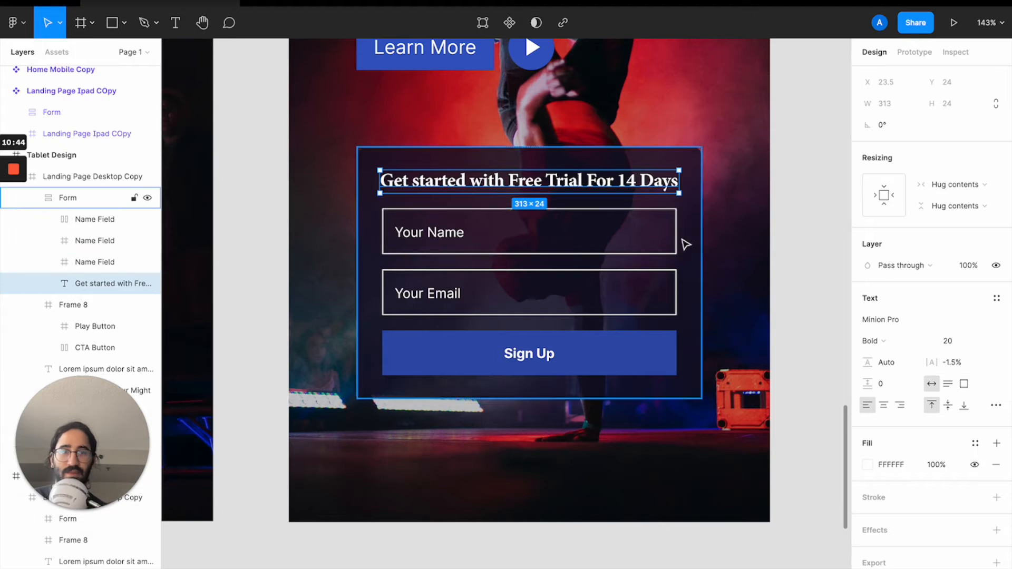
left_click(673, 236)
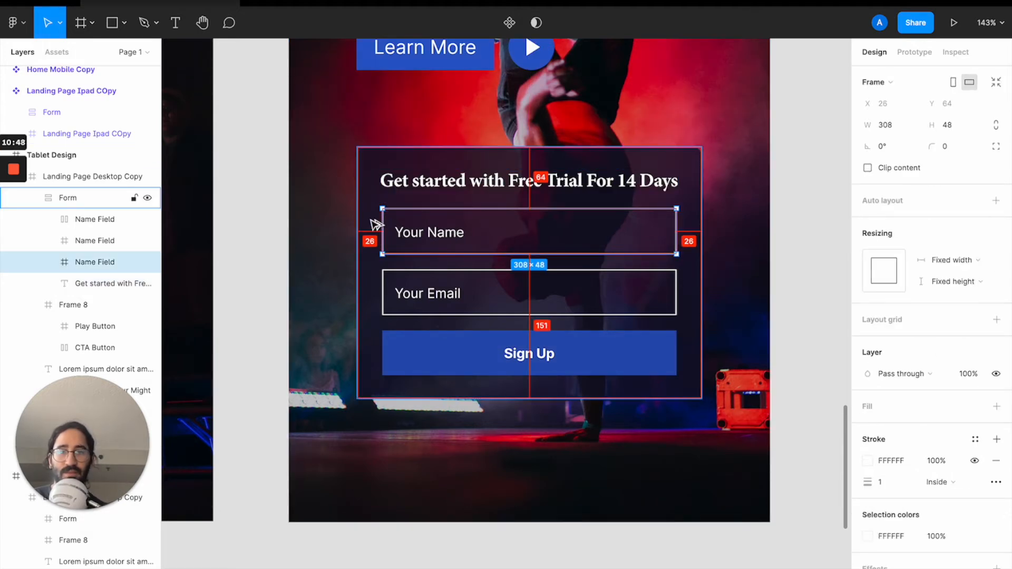
left_click(373, 169)
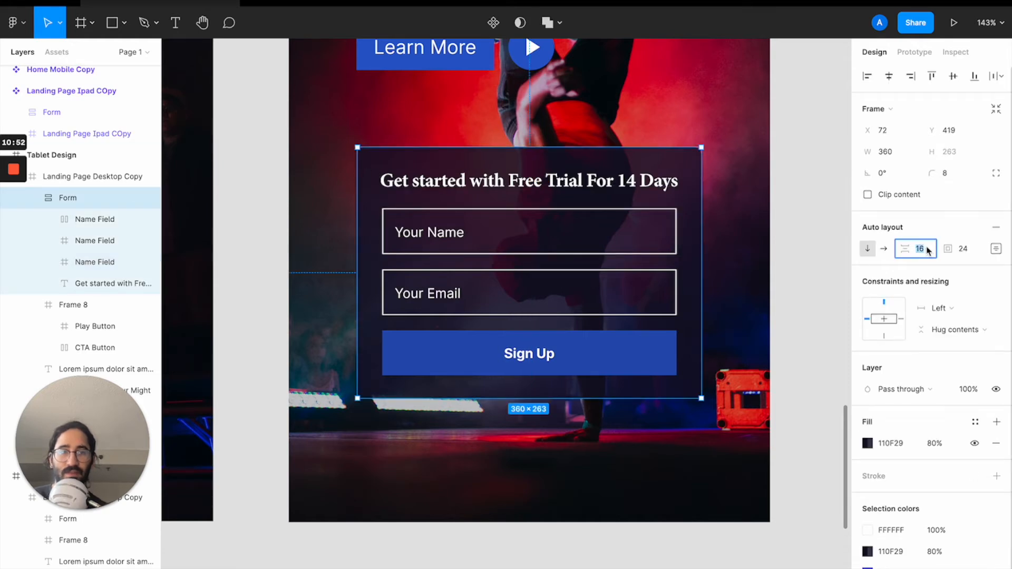
left_click(944, 315)
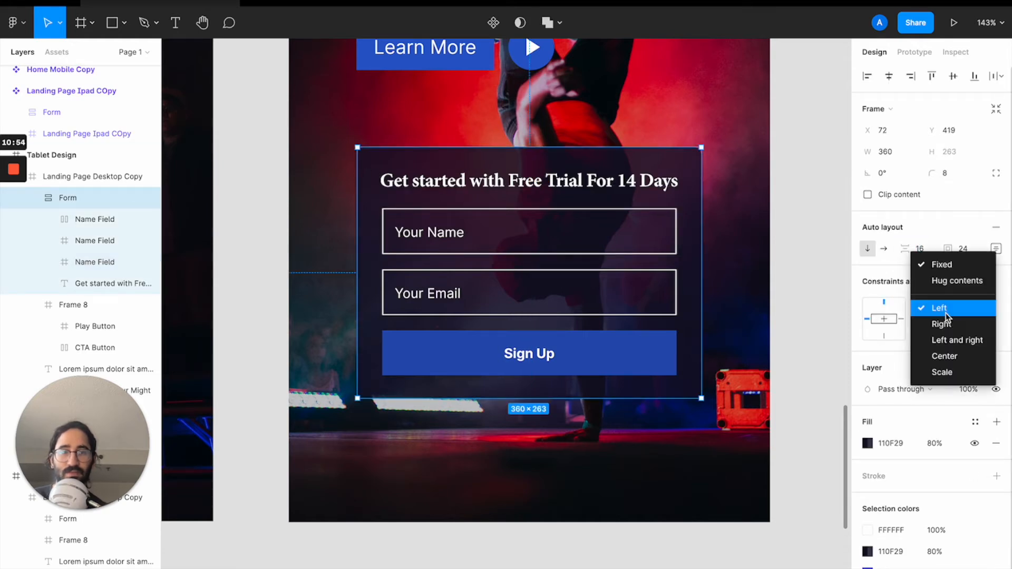
left_click(865, 283)
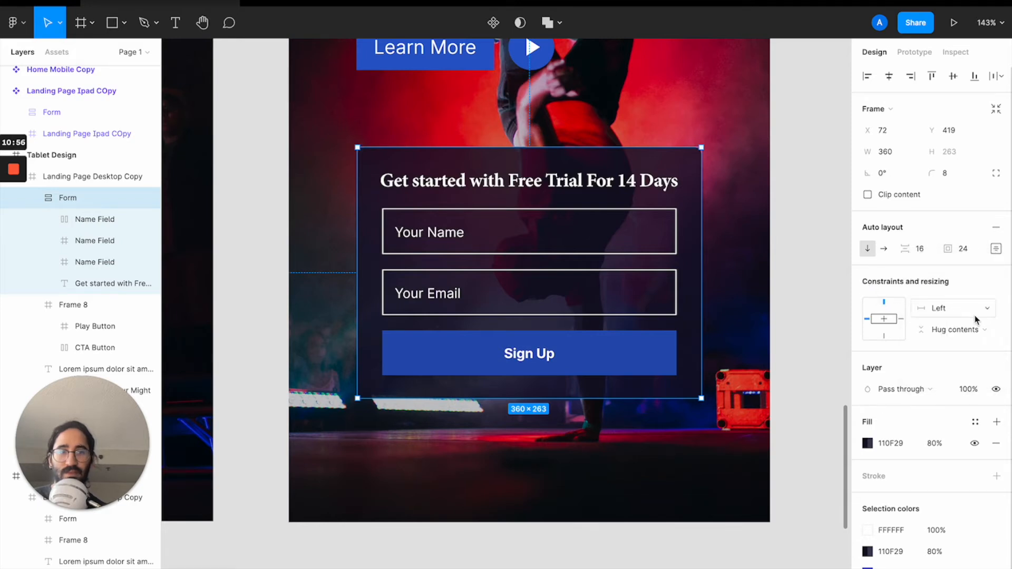
left_click(957, 310)
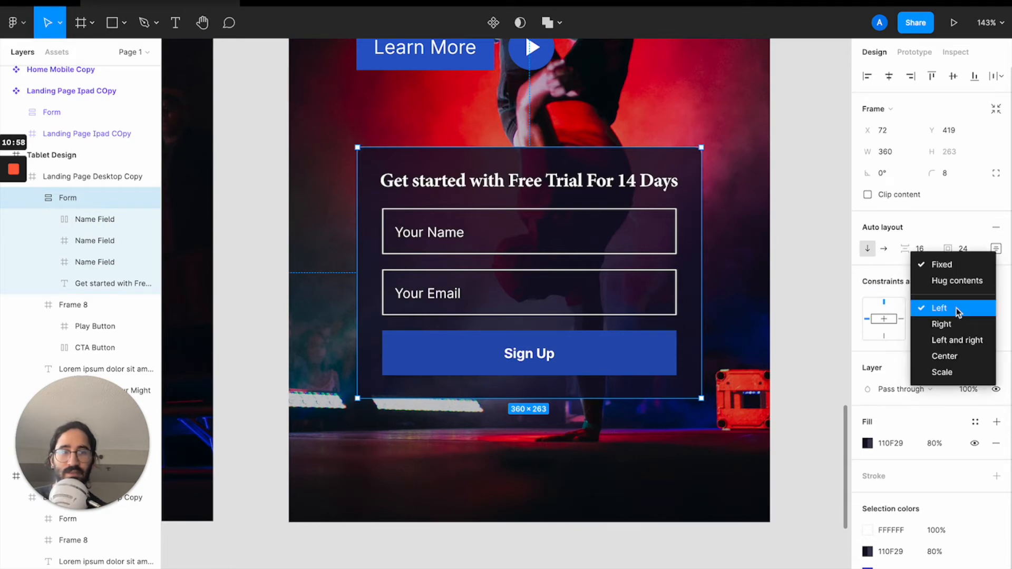
left_click(956, 285)
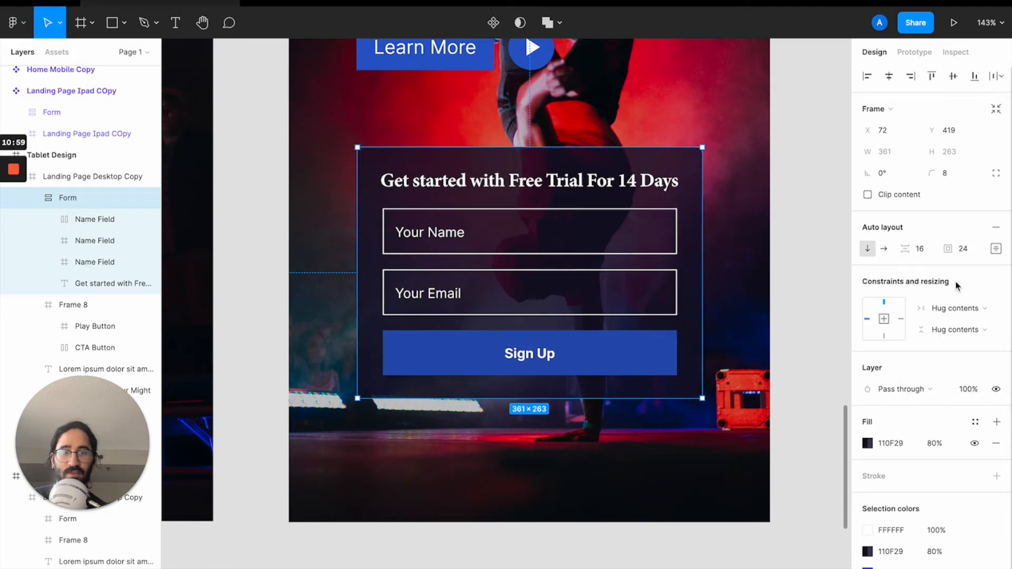
- Check the form heading's size and measure the form's distances to the edges of the tablet frame
left_click(469, 181)
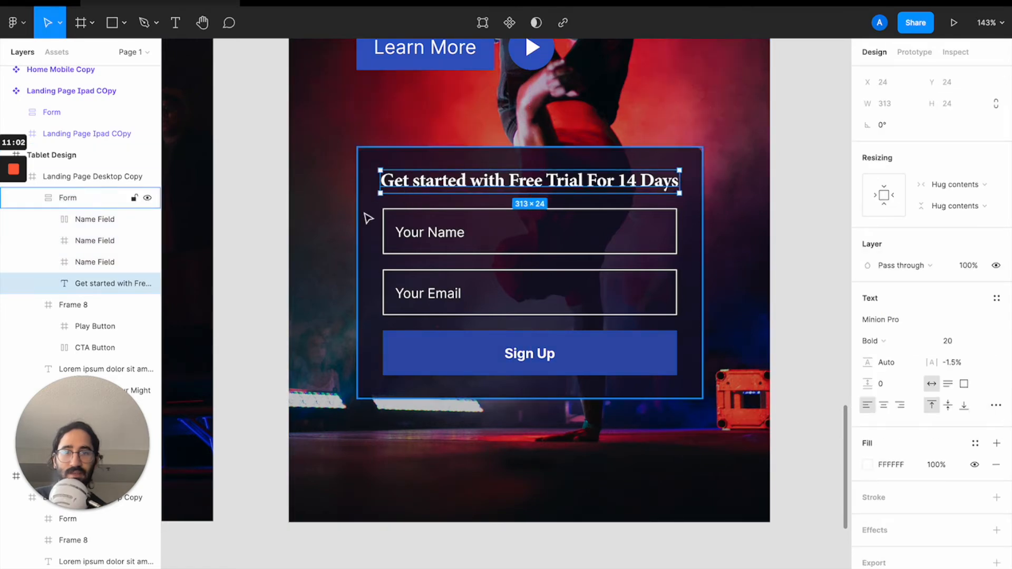
left_click(362, 216)
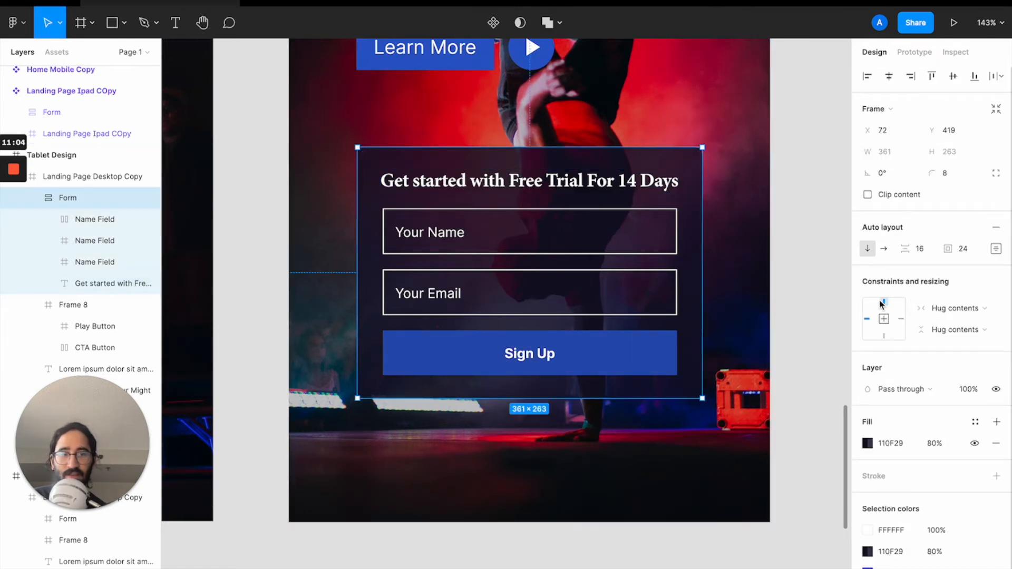
left_click(556, 185)
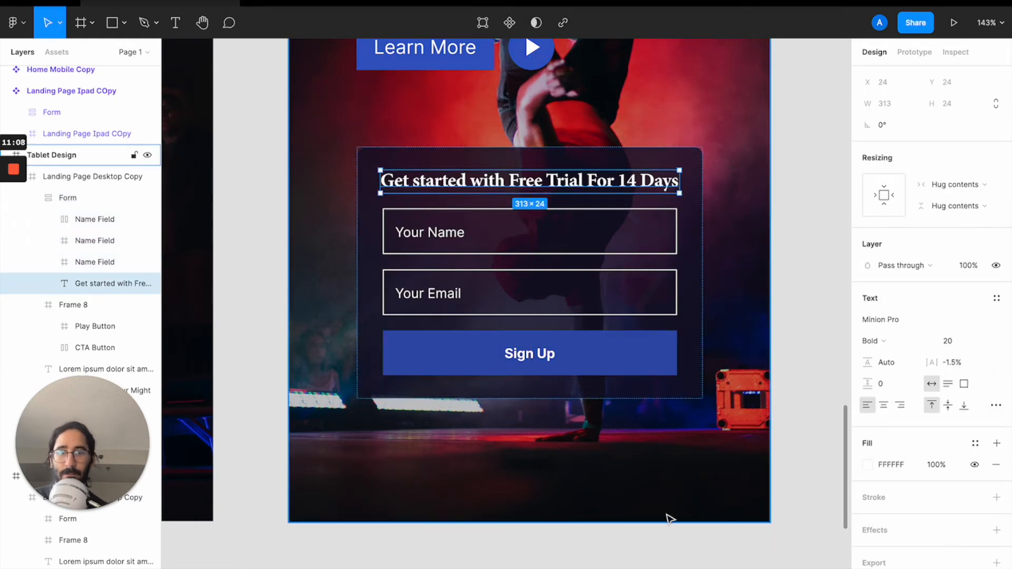
left_click(662, 542)
scroll(661, 546, "down", 3)
left_click(684, 302)
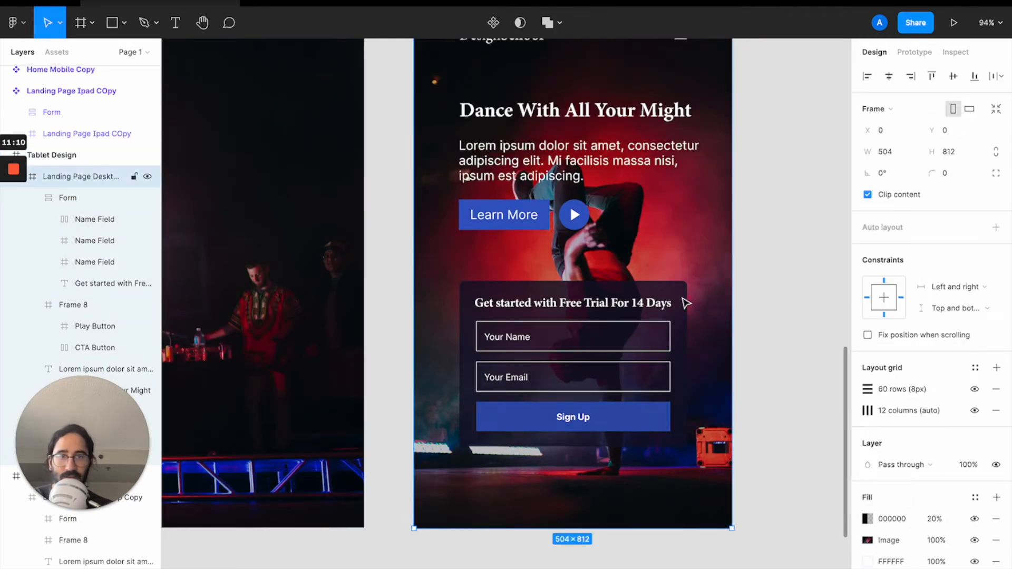
key("alt")
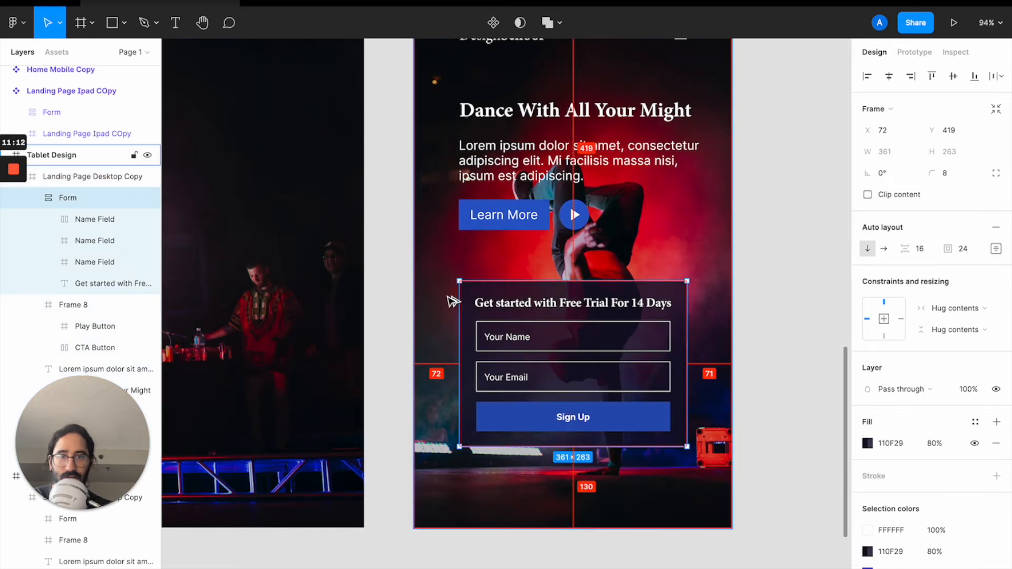
left_click(768, 338)
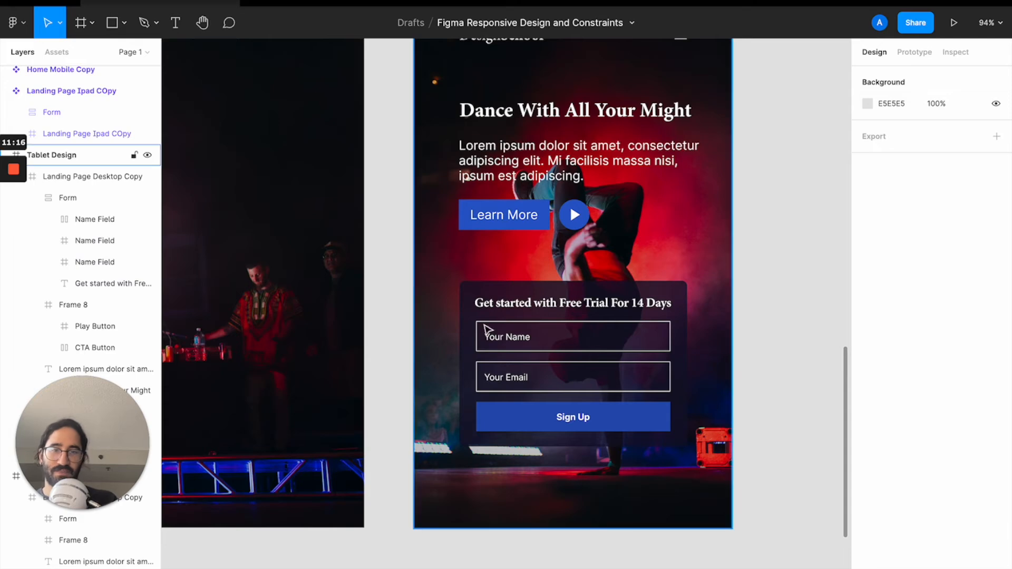
- Look over the whole Tablet Design frame and compare the Landing Page Ipad COpy layout with the Home Mobile Copy layout
left_click(469, 305)
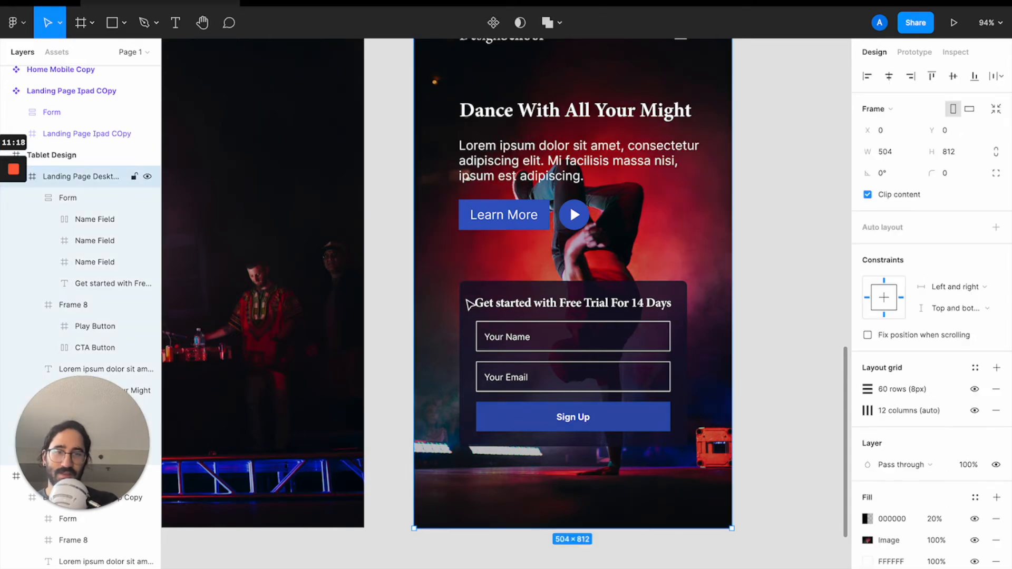
scroll(469, 304, "up", 1)
scroll(469, 305, "right", 1)
scroll(469, 305, "down", 4)
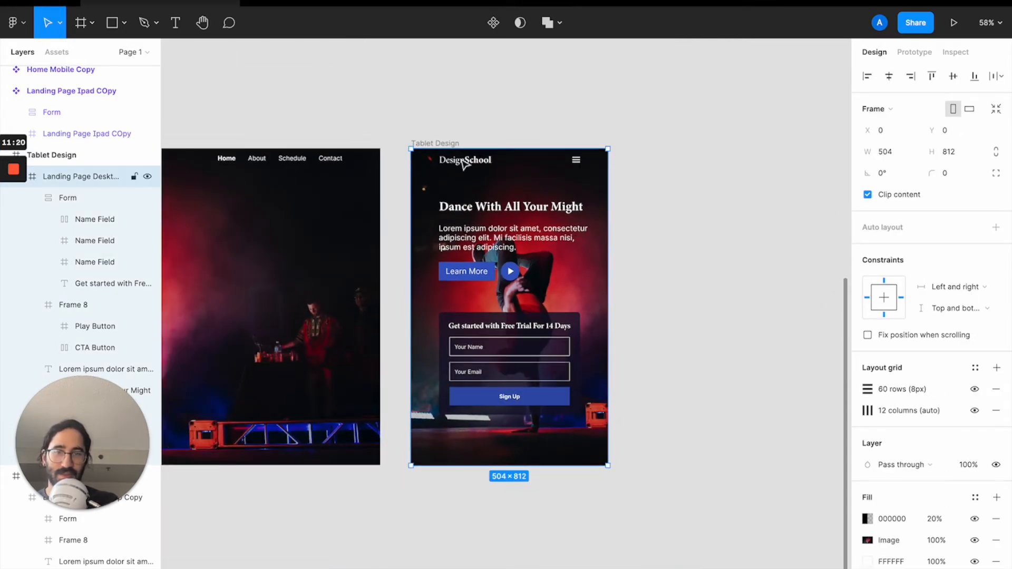
left_click(446, 145)
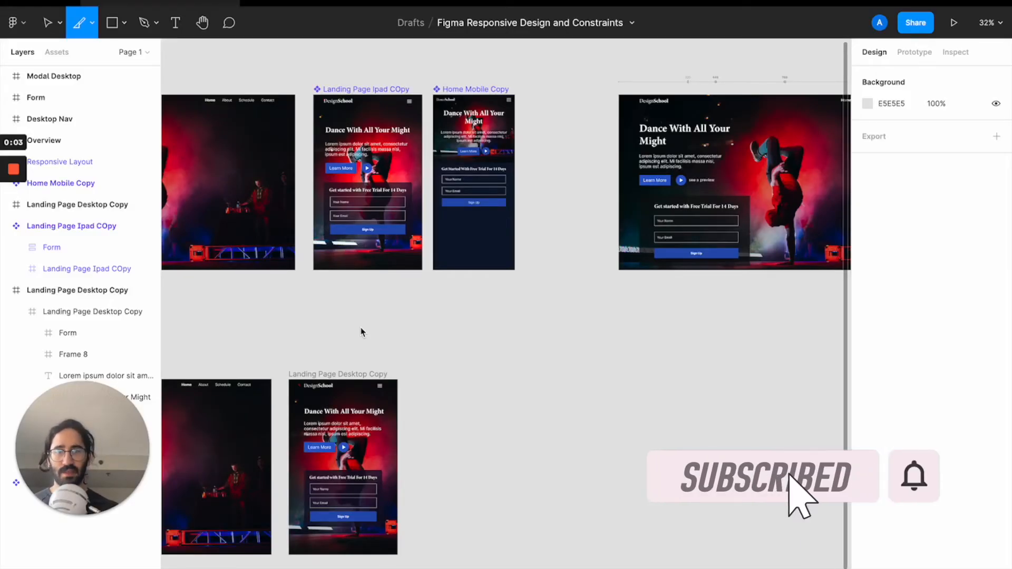
scroll(372, 314, "up", 2)
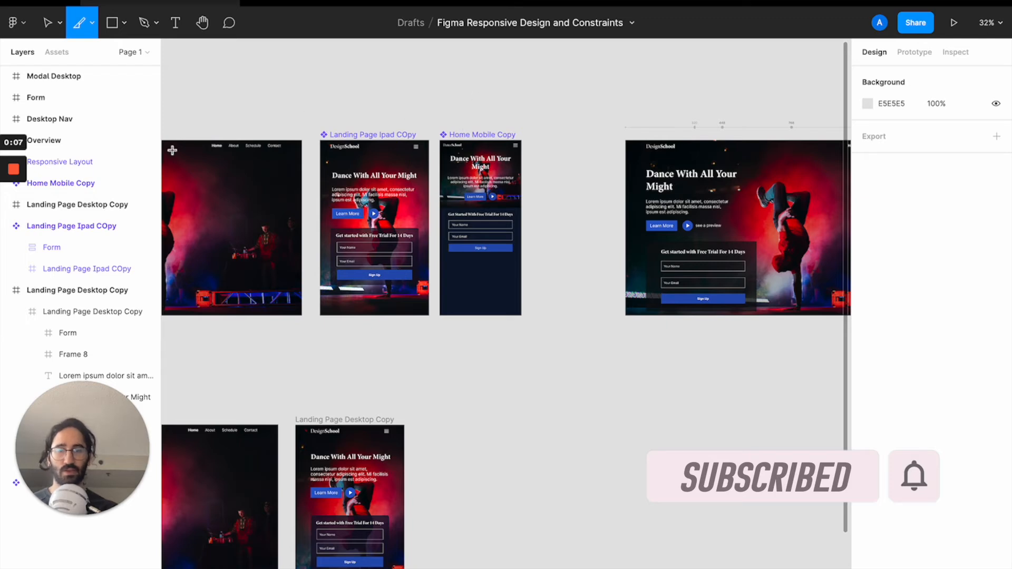
key("v")
left_click(469, 144)
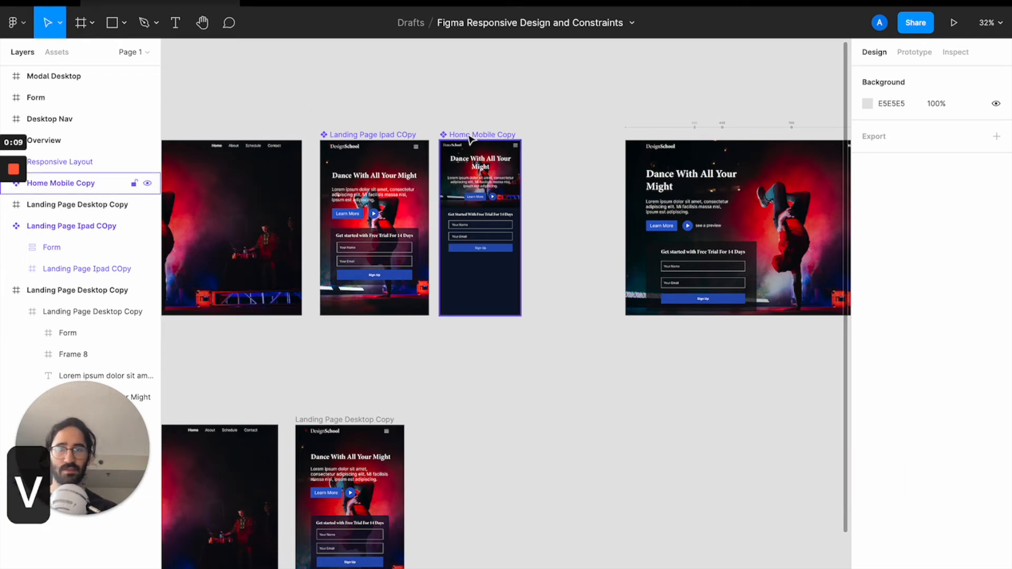
key("shift+2")
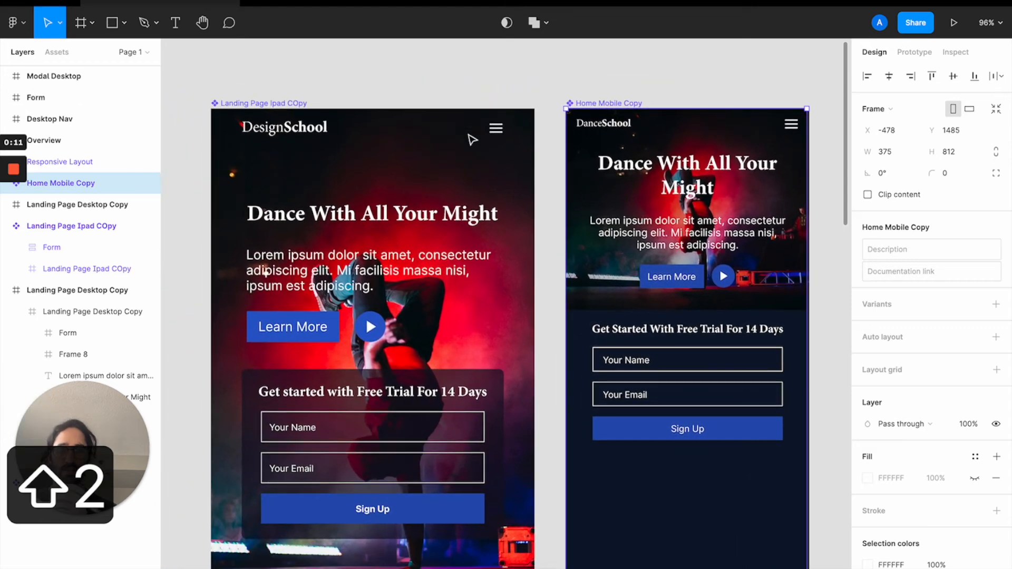
scroll(472, 140, "down", 2)
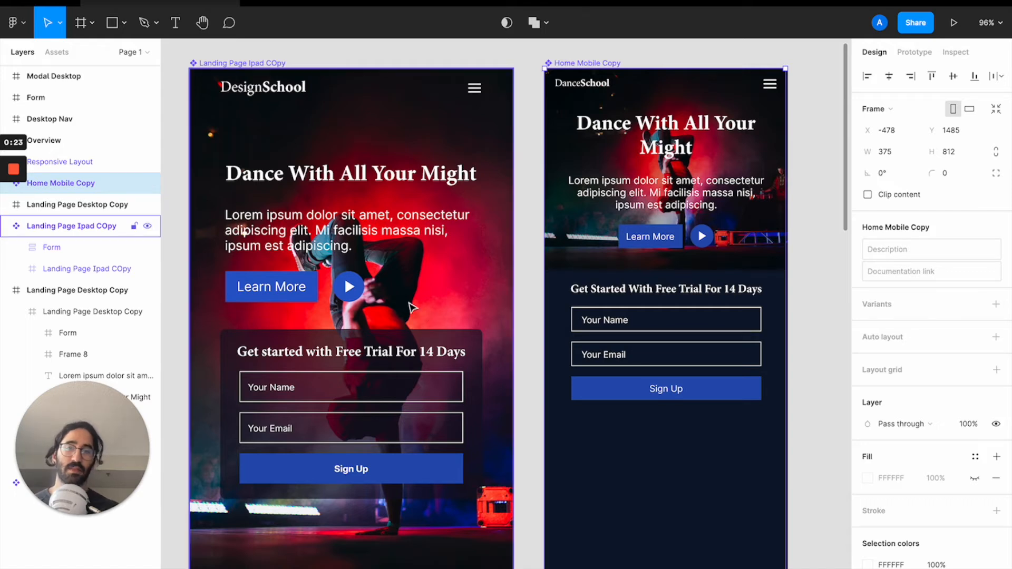
left_click(255, 67)
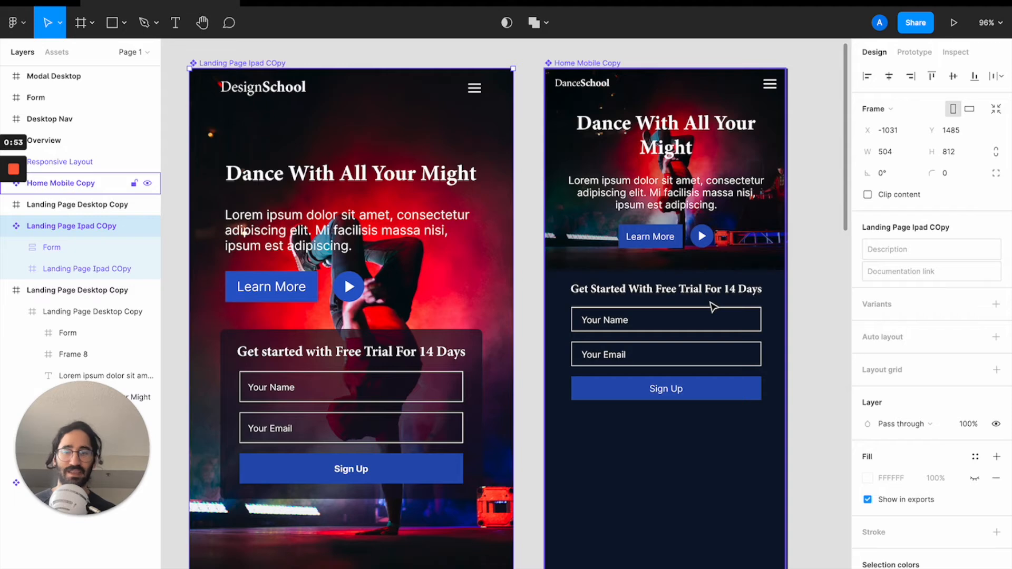
- Duplicate the tablet-sized Landing Page Desktop Copy frame beside the original and rename the duplicate "Mobile Design"
scroll(712, 307, "down", 3)
scroll(713, 306, "down", 5, "ctrl")
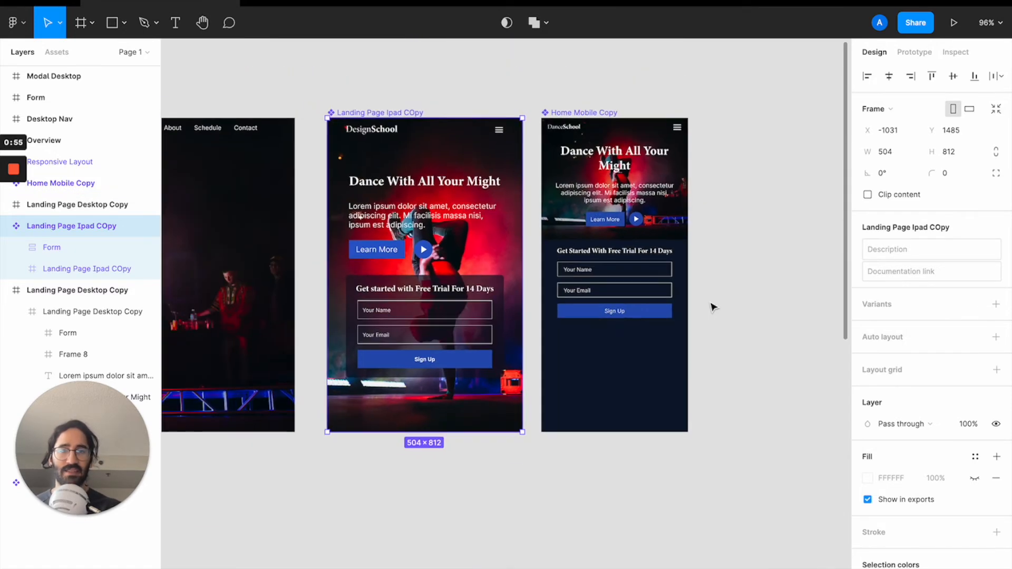
scroll(712, 306, "down", 5)
scroll(712, 307, "down", 4)
left_click(467, 174)
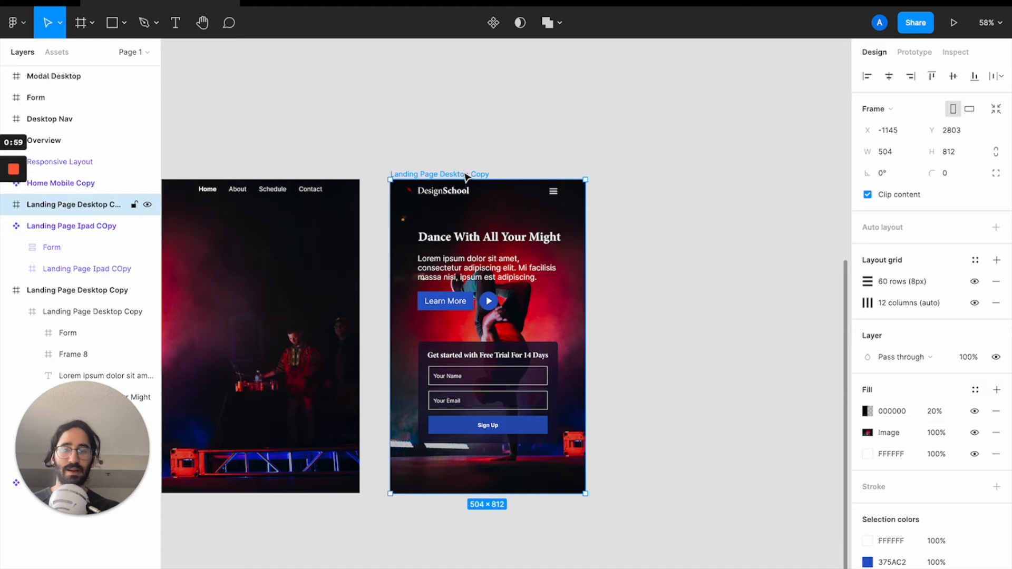
left_click_drag(467, 173, 697, 175, "alt")
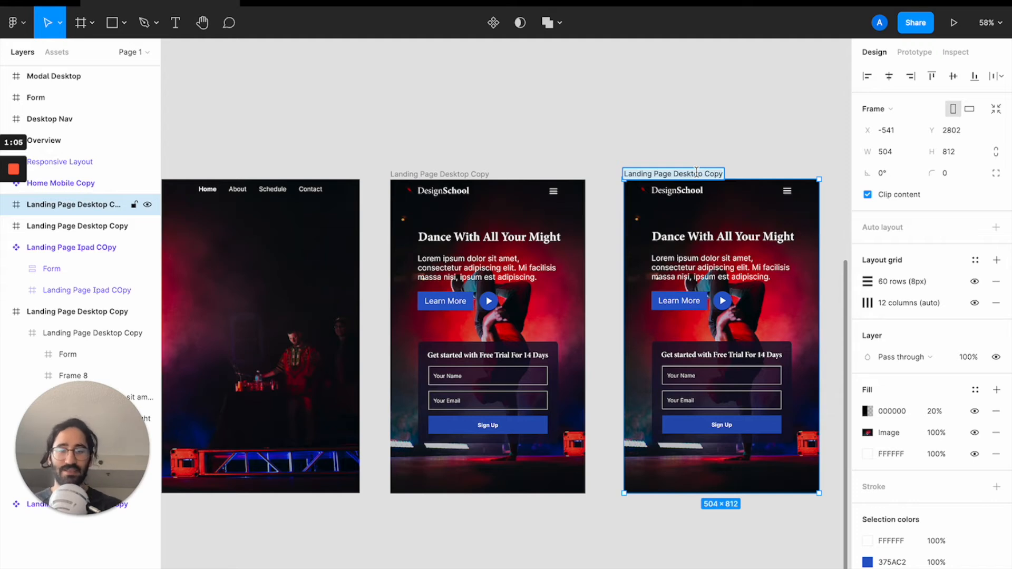
type("Mobile Design")
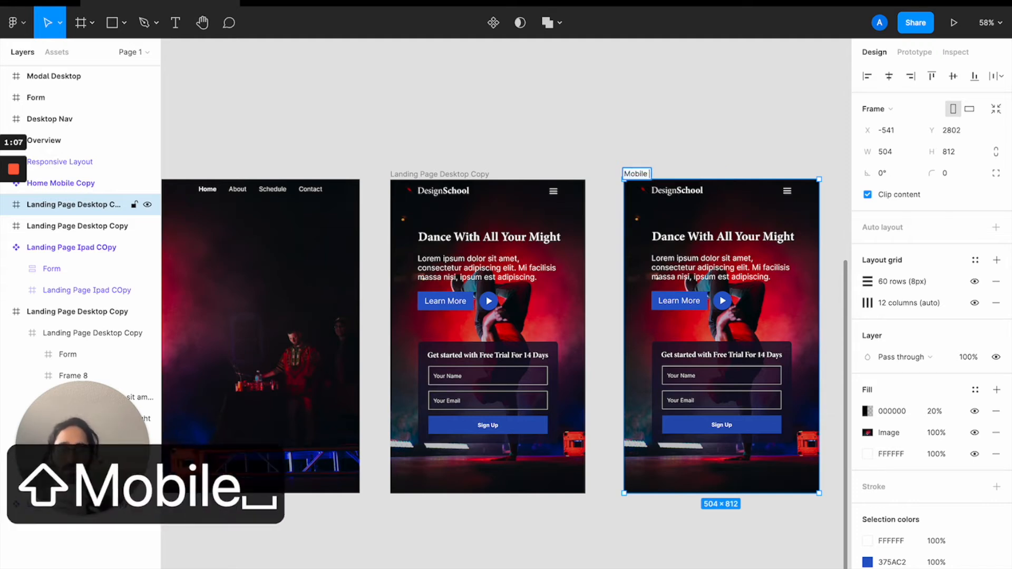
key("Return")
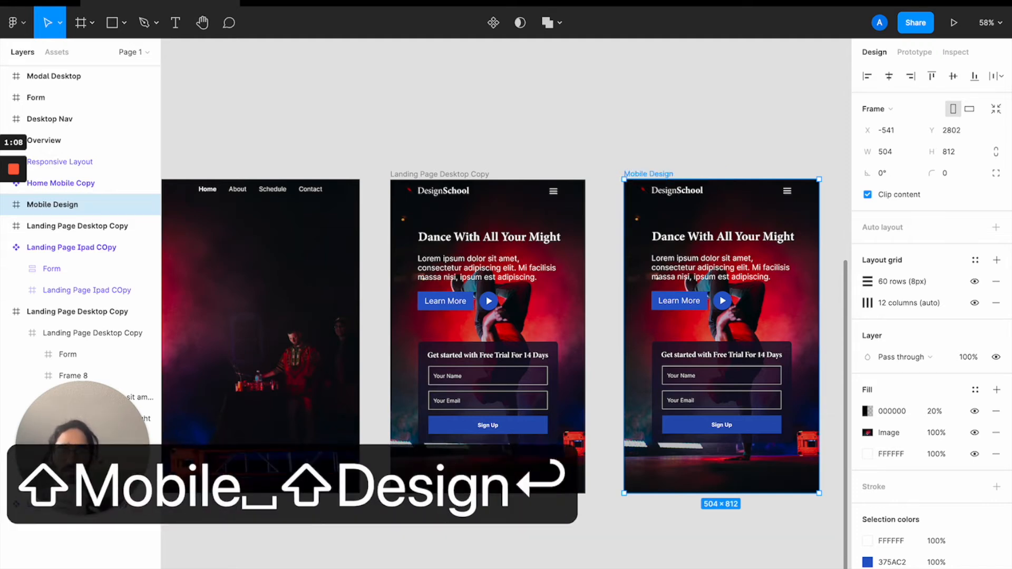
- Set the width of the Mobile Design frame to 375
left_click(897, 157)
type("375")
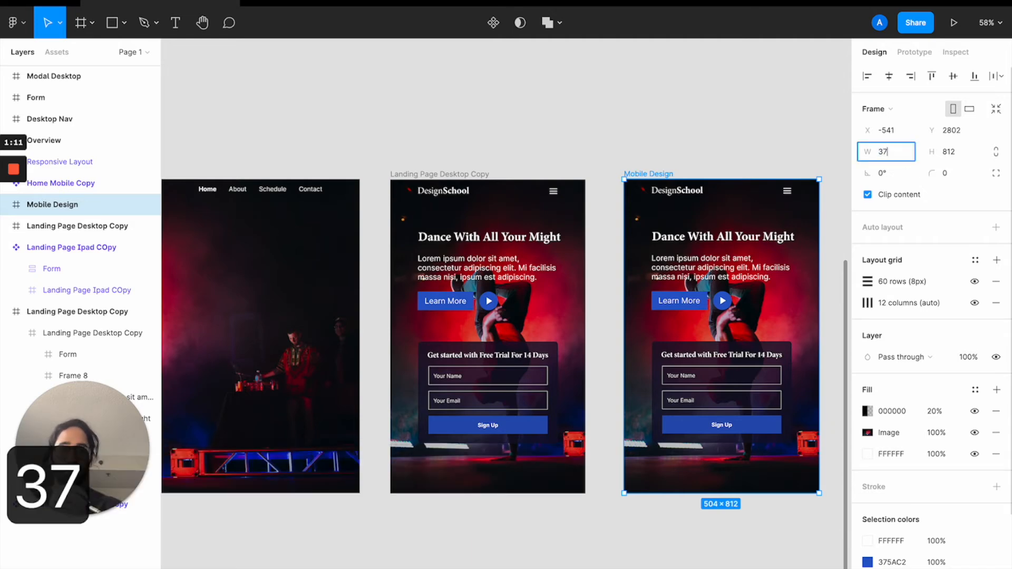
key("Return")
- Center-align the text of the heading and paragraph in Mobile Design and shift both toward the middle of the frame
scroll(697, 249, "right", 2)
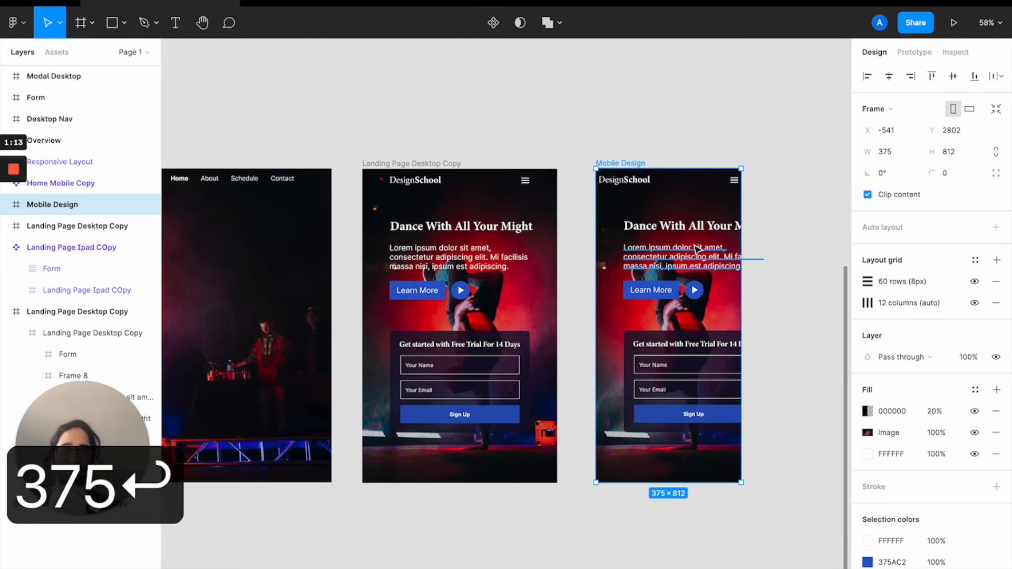
left_click(680, 248)
left_click(668, 224, "shift")
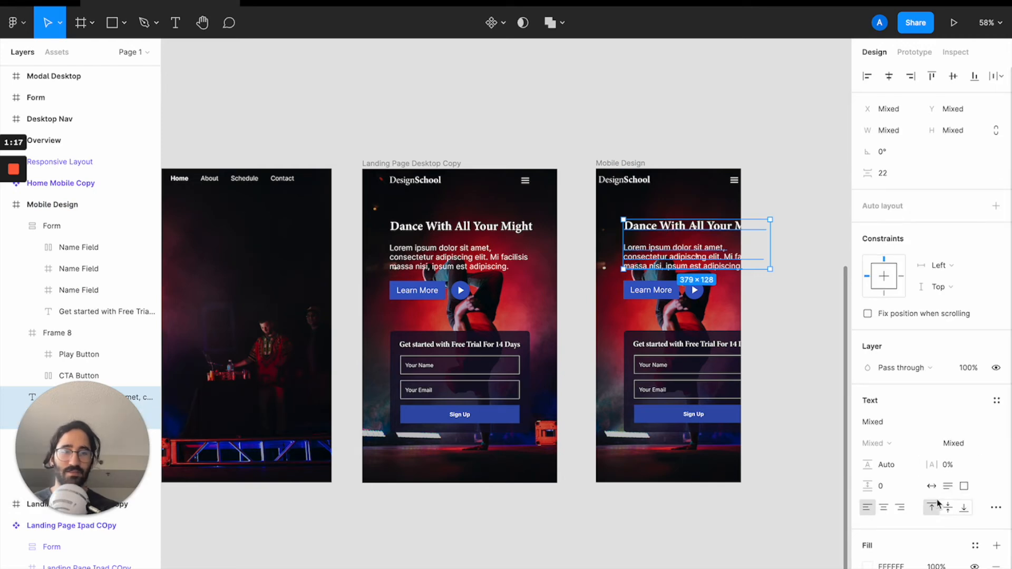
left_click(883, 507)
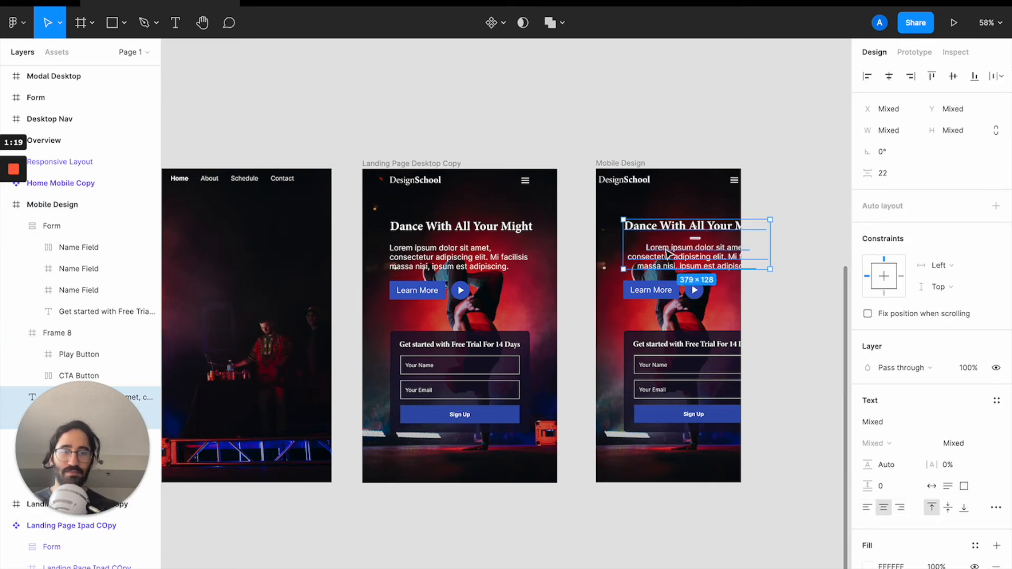
double_click(650, 228)
- Set the "Dance With All Your Might" heading to auto height and narrow it to 300 wide, comparing it with Home Mobile Copy
key("Escape")
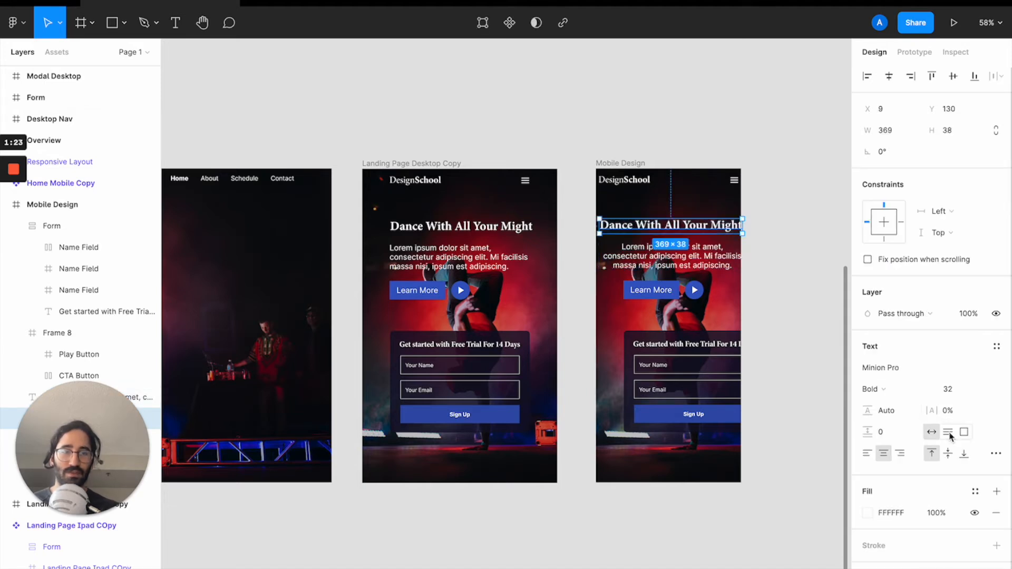
left_click(948, 432)
left_click_drag(743, 224, 681, 225)
scroll(682, 226, "up", 4)
scroll(682, 229, "up", 5)
scroll(682, 228, "right", 1)
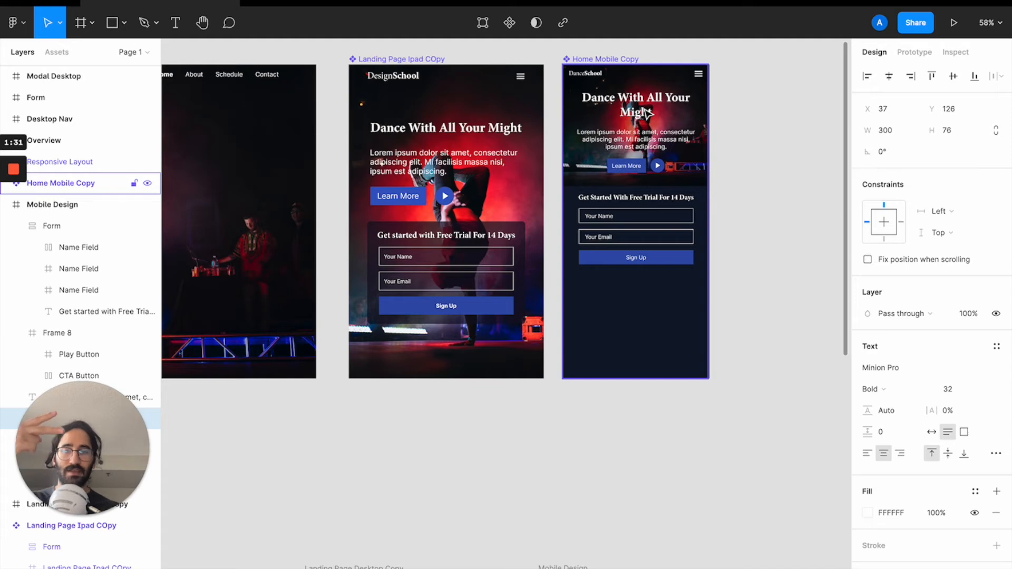
scroll(648, 116, "down", 9)
scroll(647, 116, "right", 1)
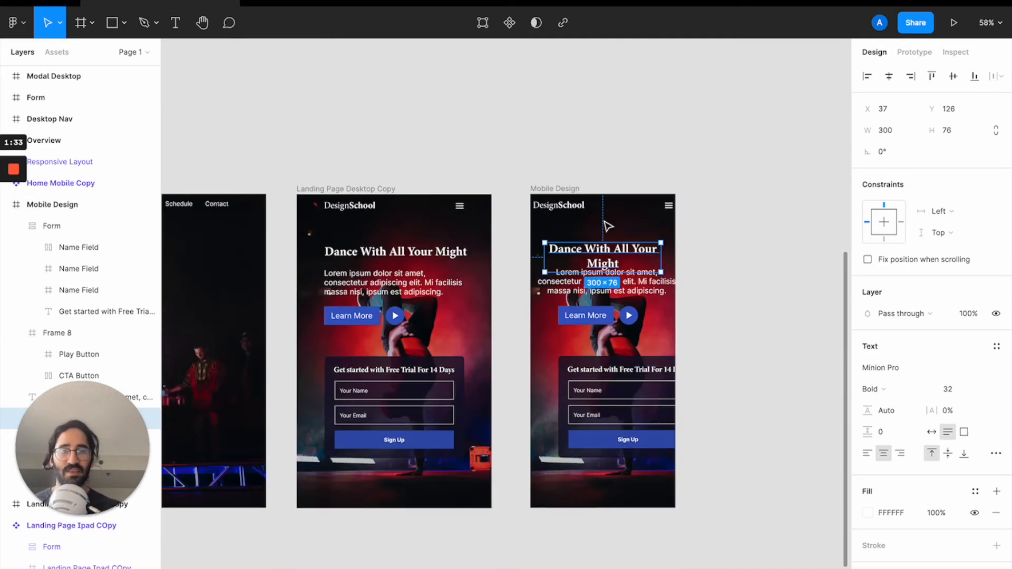
- Move the sign-up form inside the Mobile Design frame, to X 14 and Y 410
left_click(594, 283)
scroll(594, 283, "down", 1)
scroll(594, 283, "right", 1)
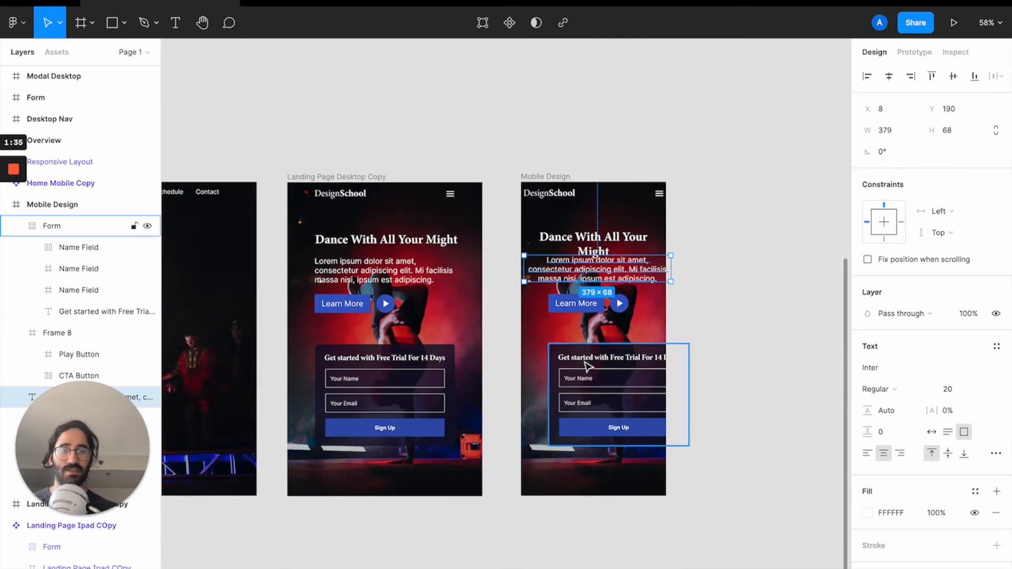
left_click_drag(593, 358, 571, 355)
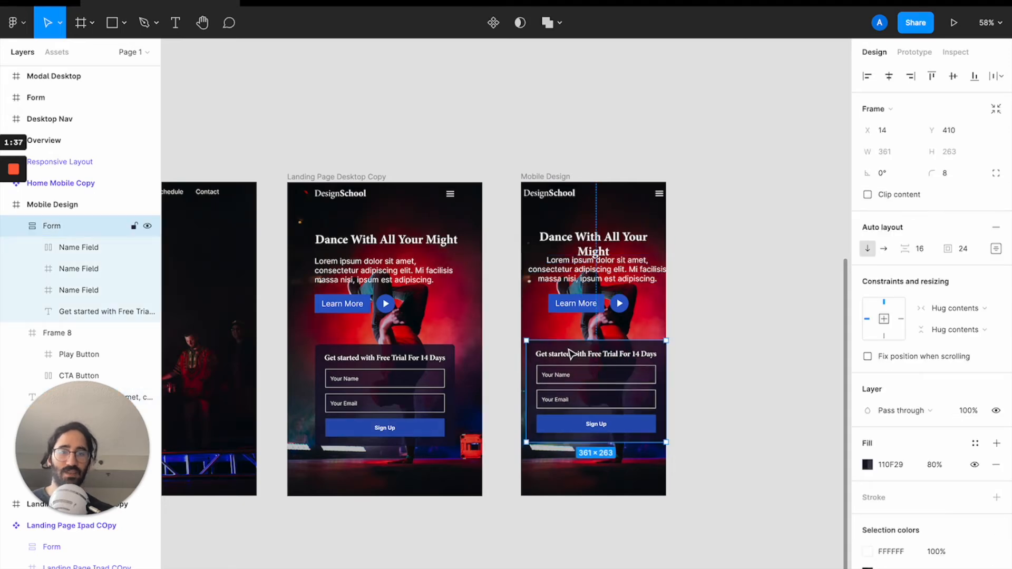
- Set the width of the Your Name field in Mobile Design to 288, after trying 276
left_click(532, 177)
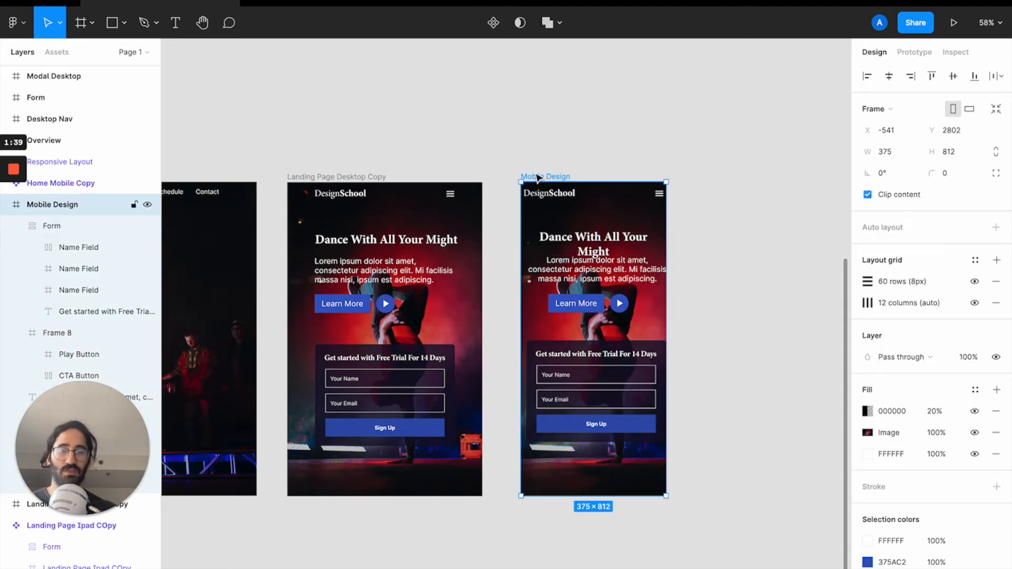
key("shift+0")
scroll(546, 335, "down", 3)
scroll(546, 335, "right", 3)
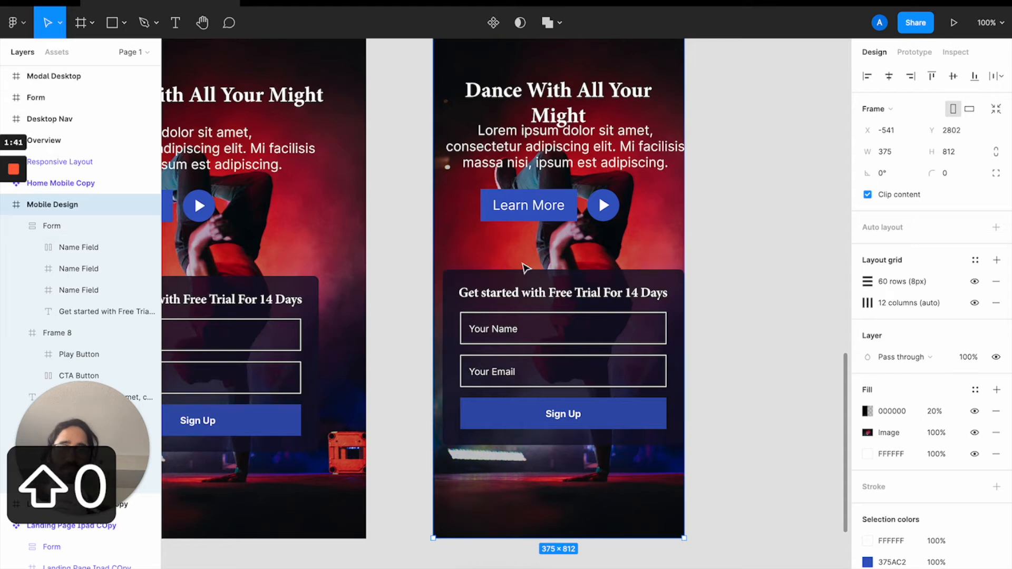
left_click(518, 277)
left_click(530, 314)
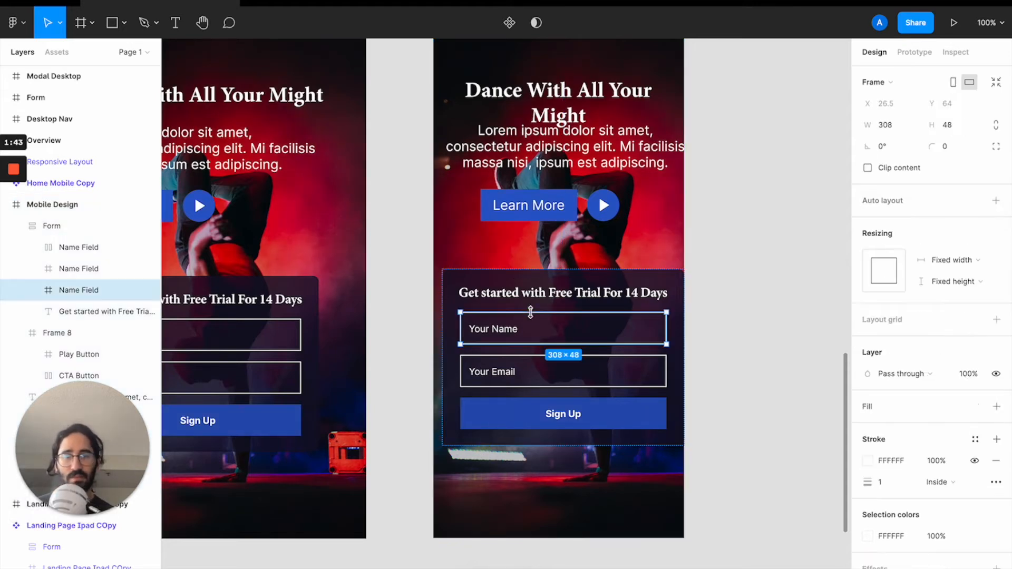
left_click(894, 126)
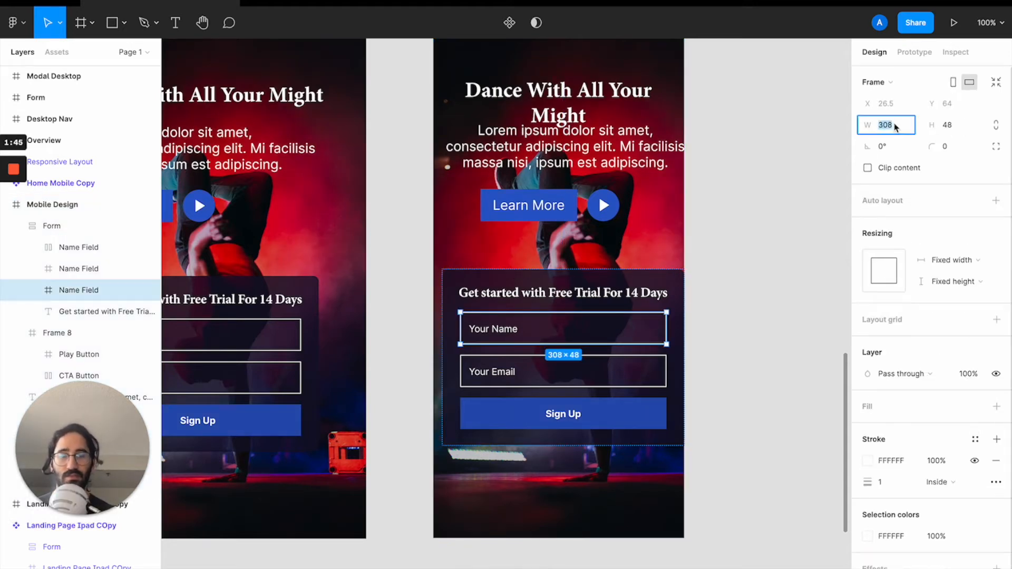
type("276")
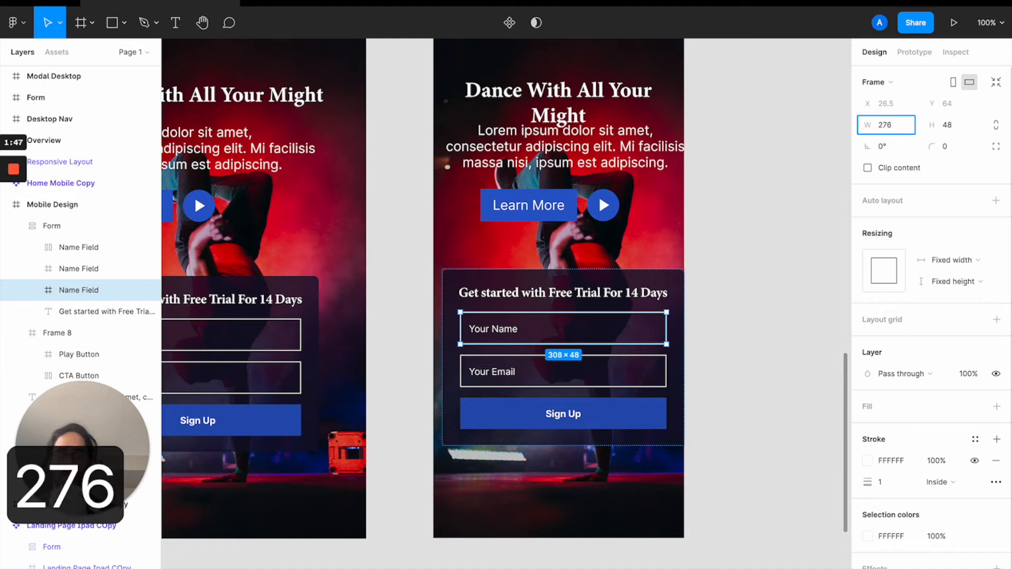
key("Return")
left_click(894, 126)
type("288")
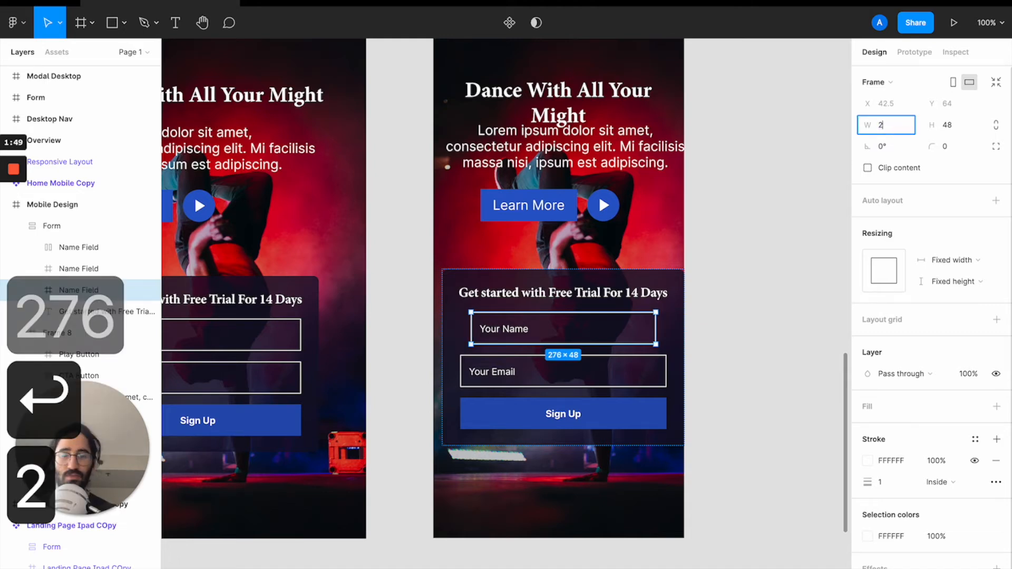
key("Return")
- Set the widths of the Your Email field and the Sign Up button in Mobile Design to 288
left_click(597, 363)
left_click(890, 125)
type("288")
key("Return")
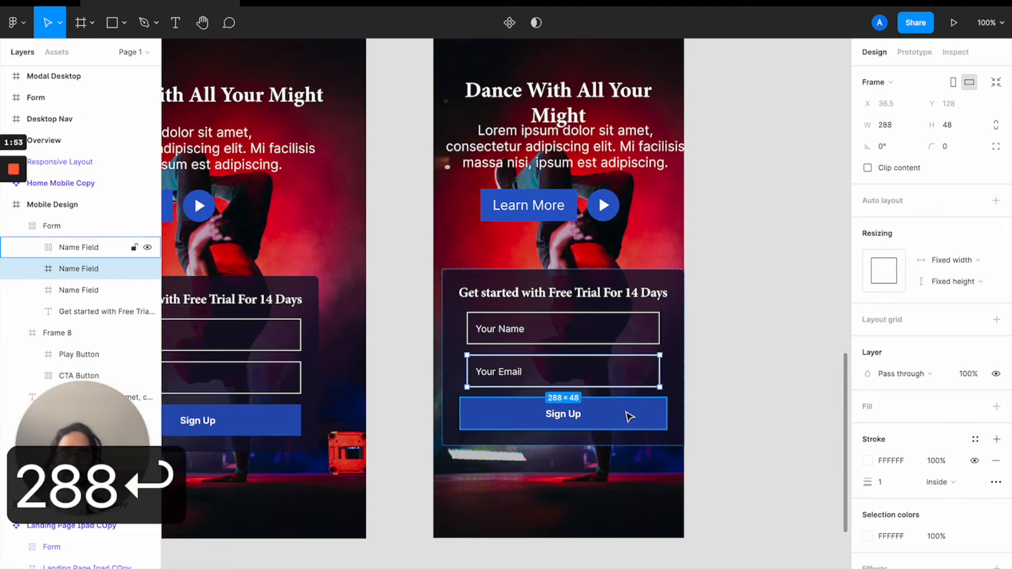
left_click(628, 416)
left_click(896, 126)
type("288")
key("Return")
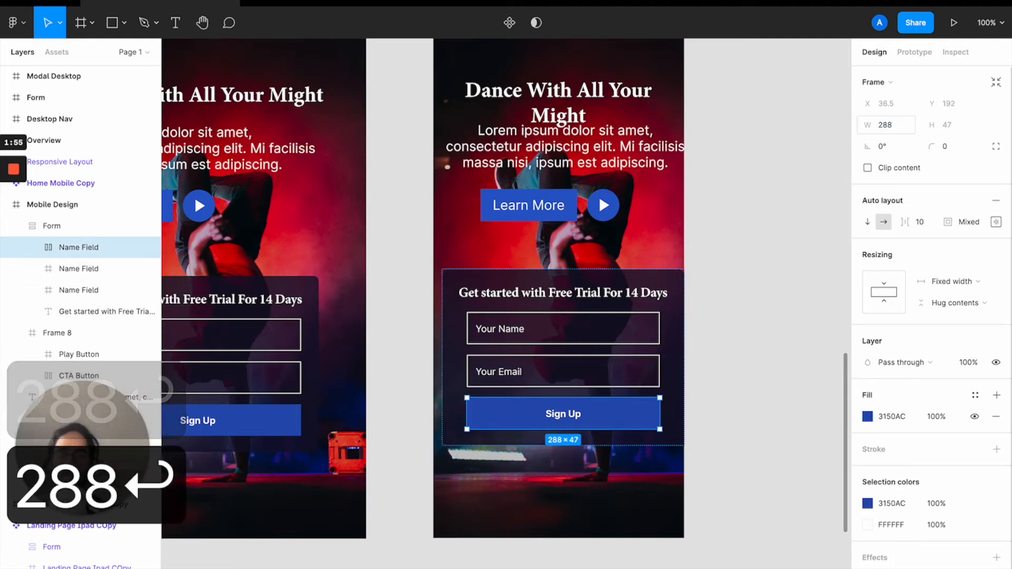
- Set the form heading "Get started with Free Trial For 14 Days" to font size 18 with 0% letter spacing
left_click(484, 293)
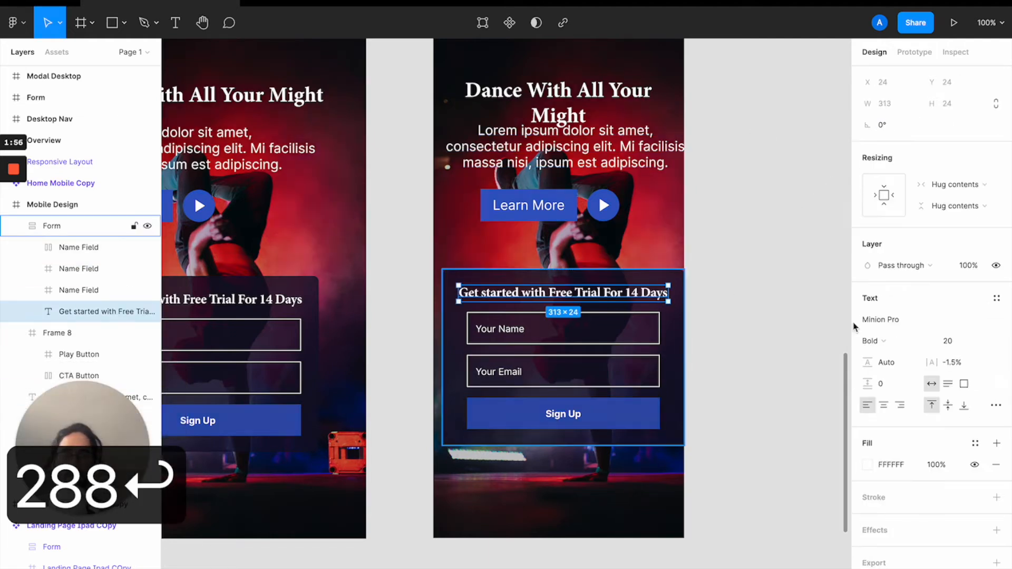
left_click(951, 341)
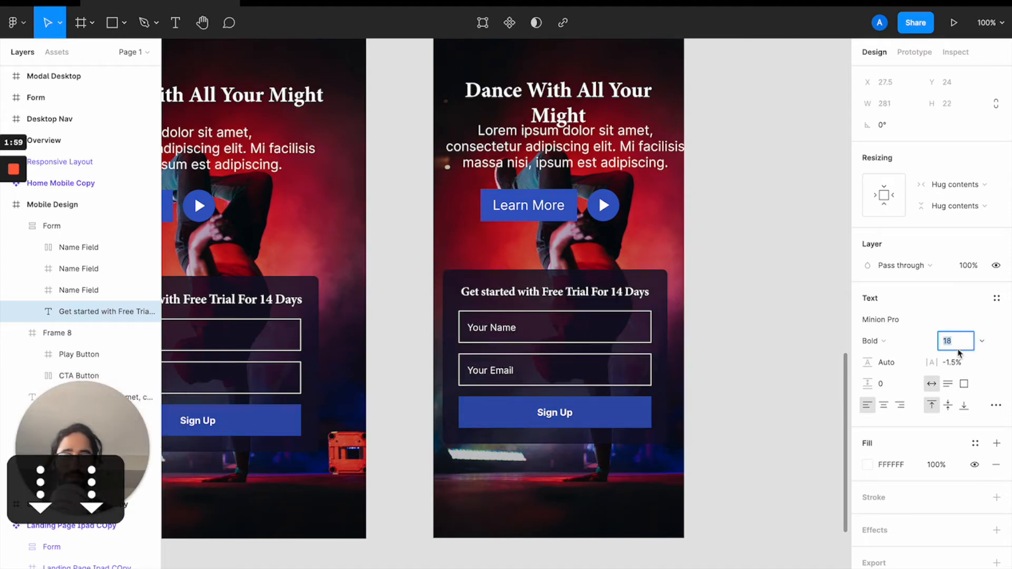
left_click_drag(962, 363, 949, 364)
type("0")
key("BackSpace")
key("BackSpace")
type("0")
key("Return")
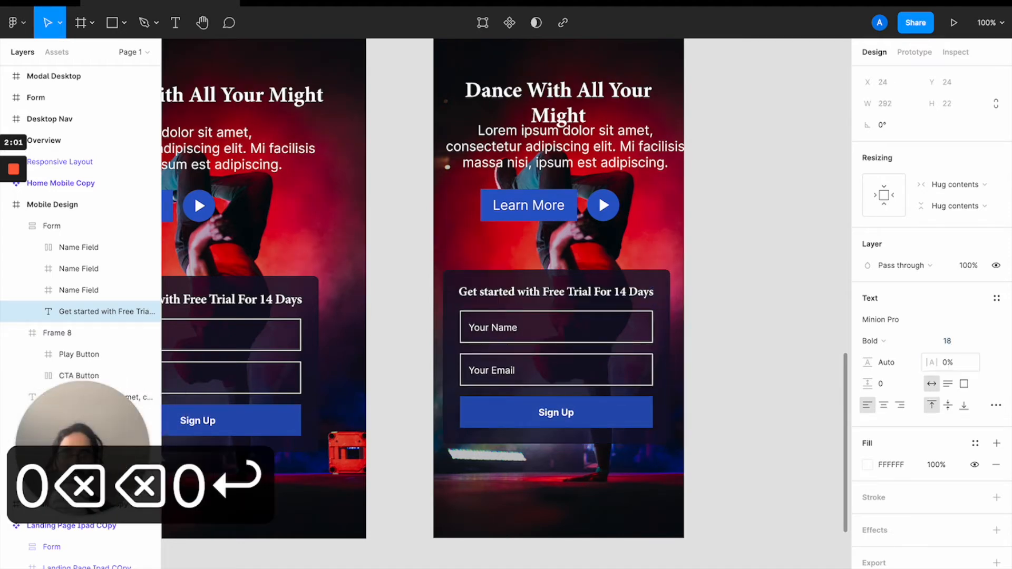
- Remove the image fill from the Mobile Design frame
left_click(699, 285)
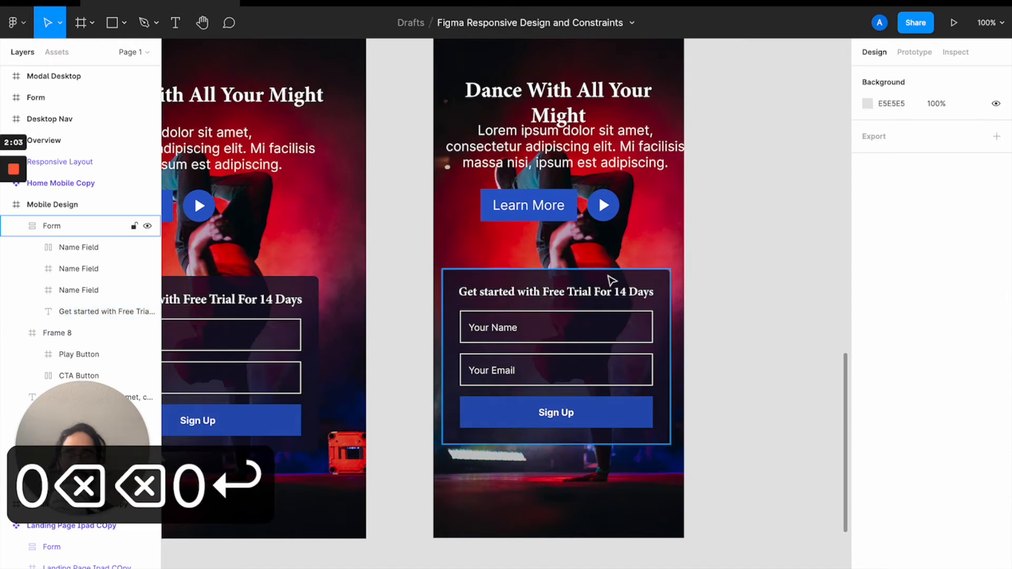
left_click(602, 289)
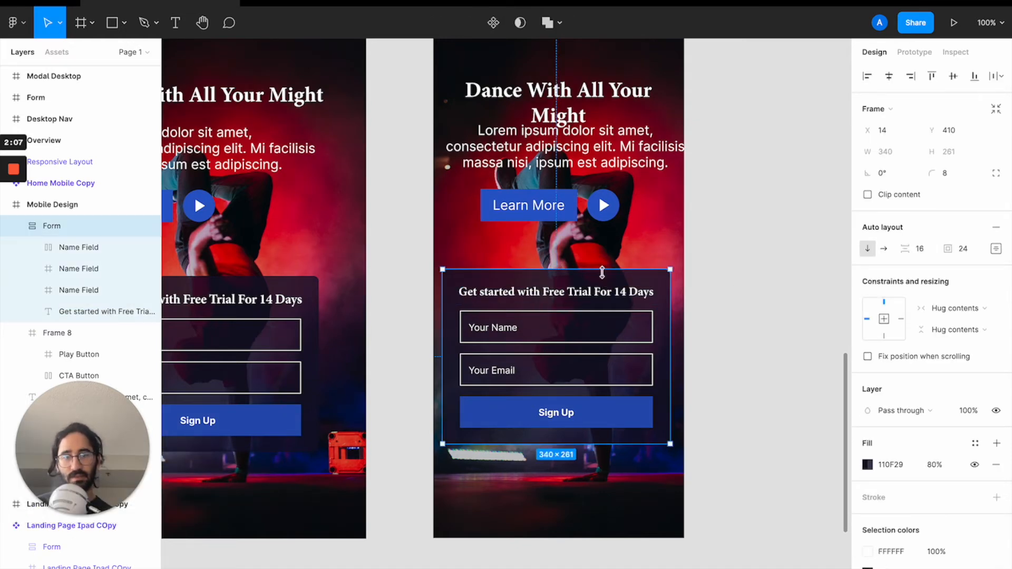
scroll(600, 270, "up", 3)
left_click(468, 109)
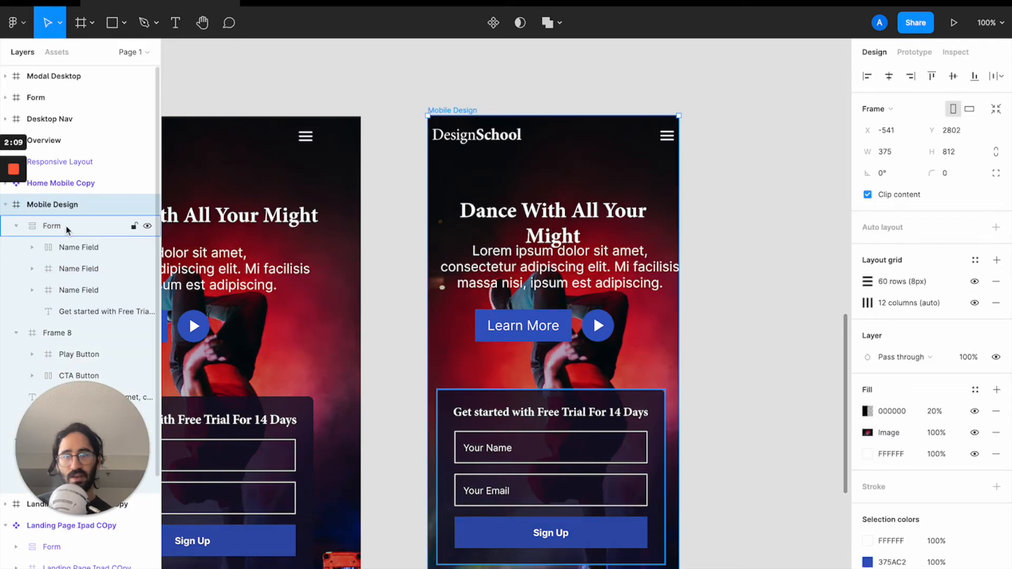
left_click_drag(106, 464, 821, 468)
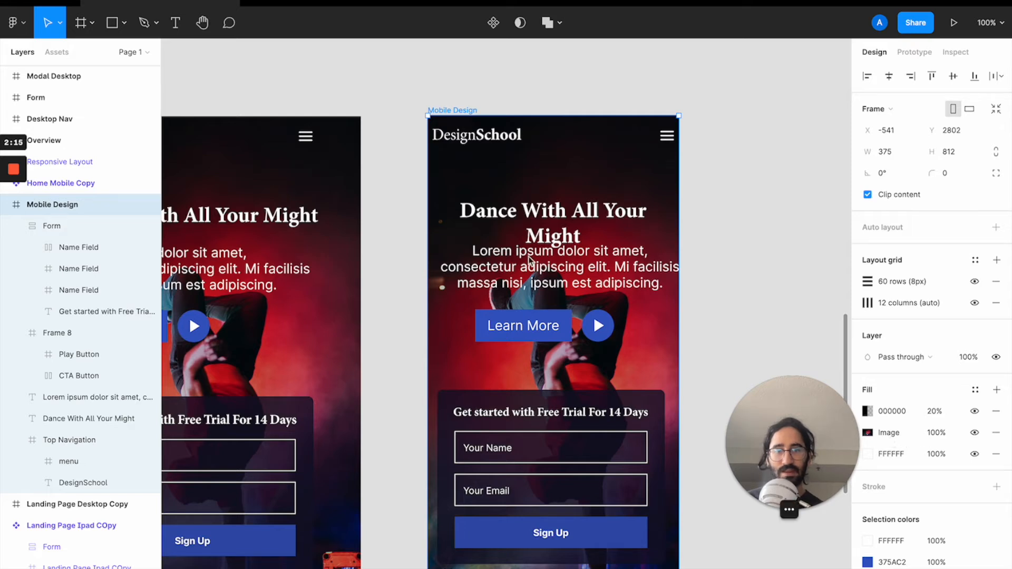
left_click(524, 235)
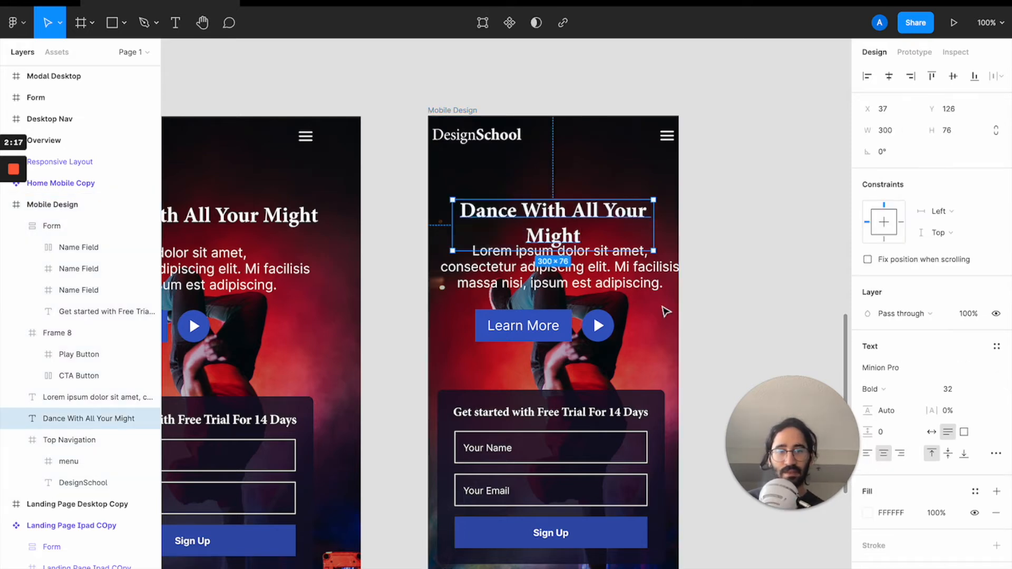
left_click(448, 107)
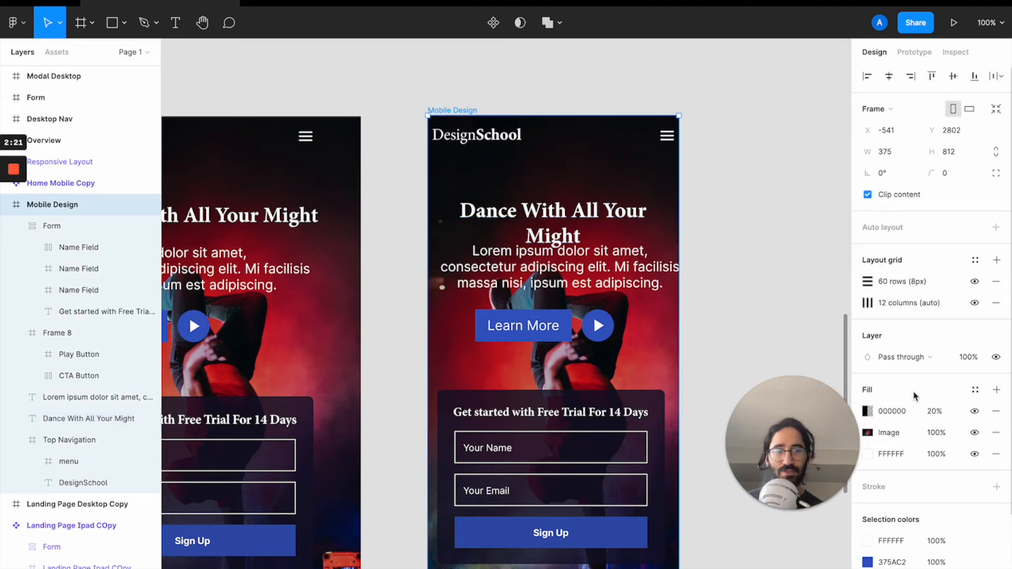
left_click(995, 433)
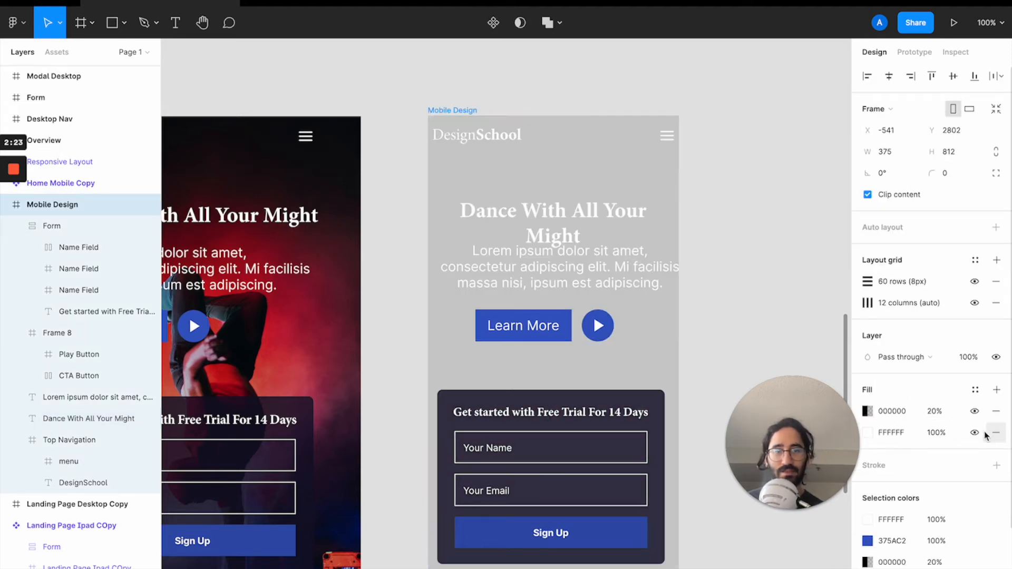
- Draw a new 375 × 405 frame across the upper part of Mobile Design, starting at its top-left corner
scroll(568, 264, "down", 1)
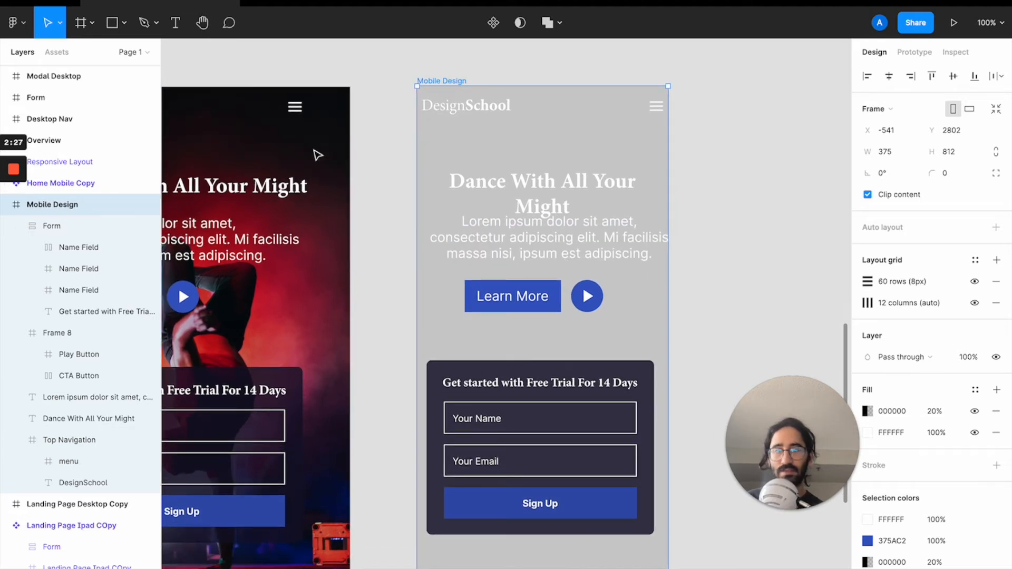
key("f")
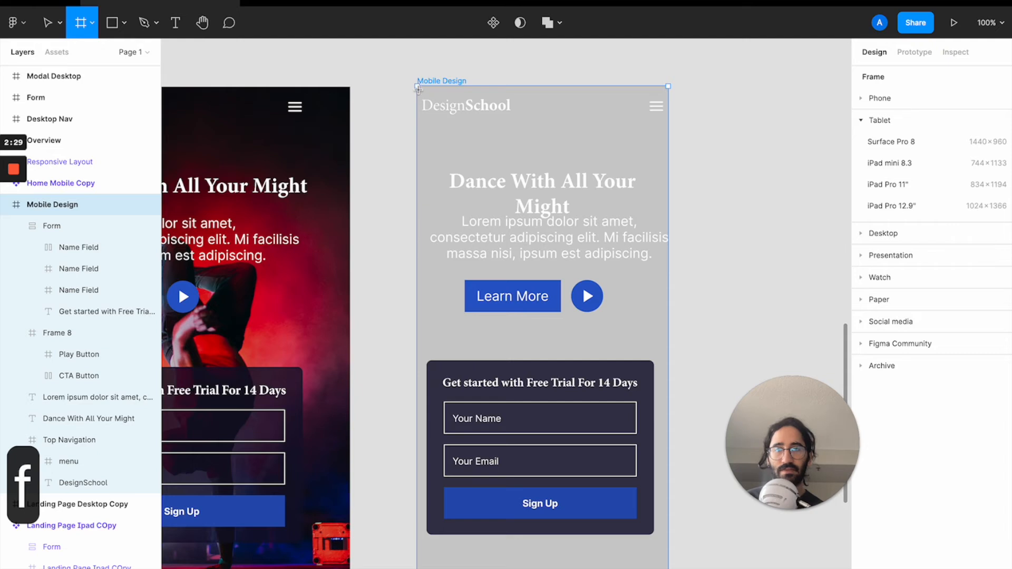
mouse_move(417, 86)
left_mouse_down()
mouse_move(618, 269)
mouse_move(601, 295)
mouse_move(674, 365)
mouse_move(659, 352)
left_mouse_up()
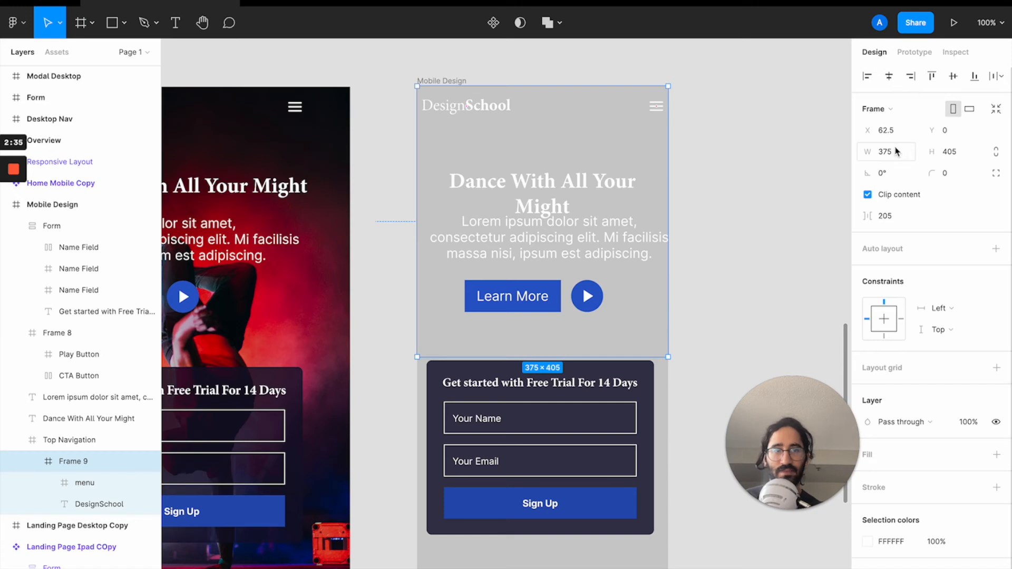
left_click(895, 132)
type("0")
key("Return")
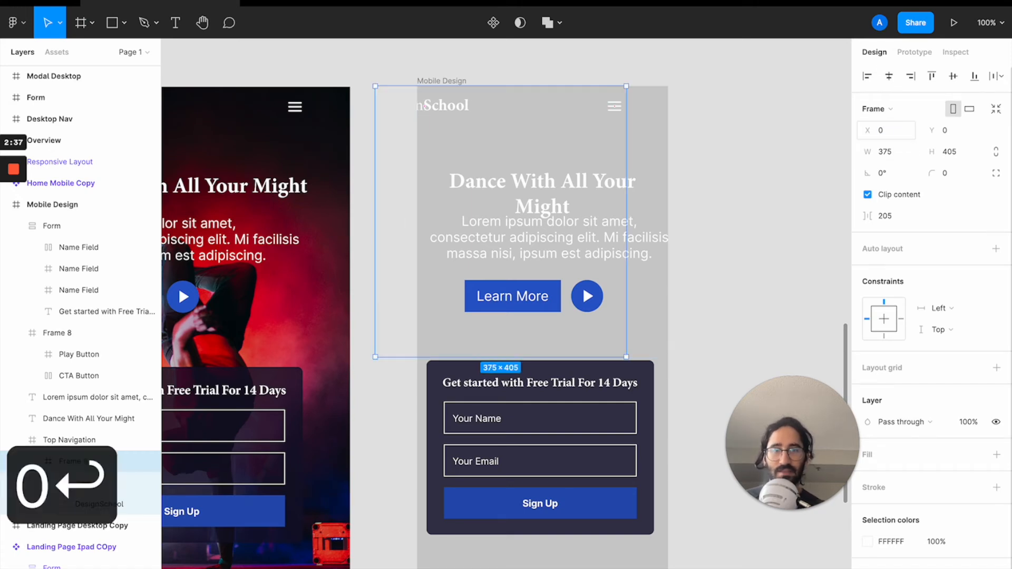
key("super+z")
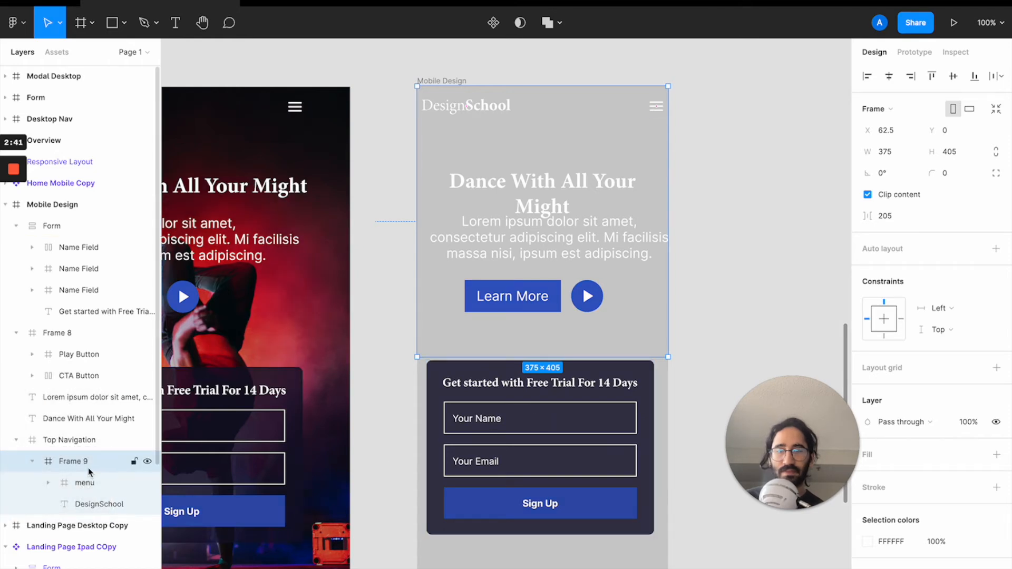
- Move the new frame out of Top Navigation to sit directly above it, and return the menu and DesignSchool layers to Top Navigation
left_click(698, 194)
left_click(503, 153)
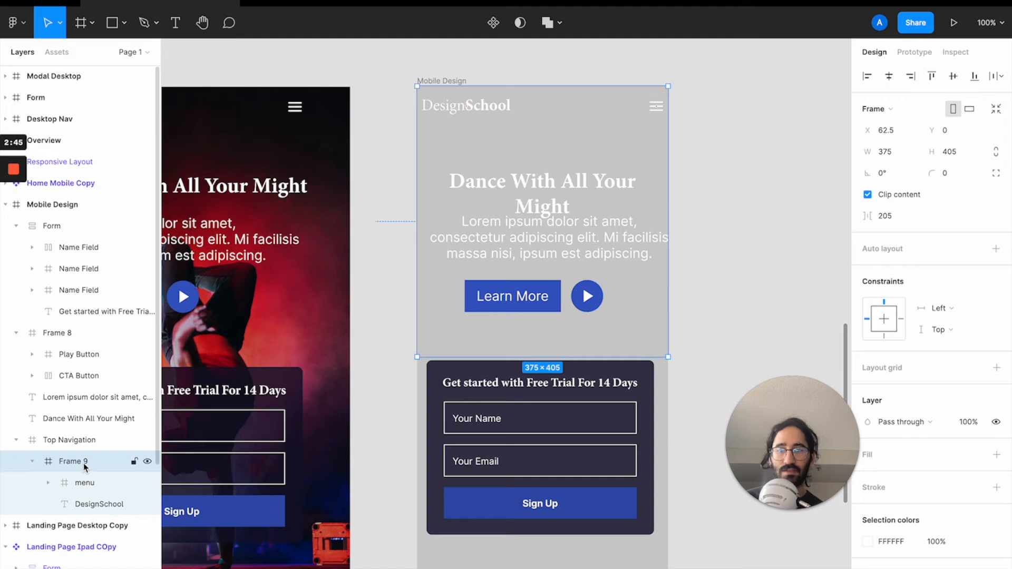
left_click_drag(85, 462, 88, 437)
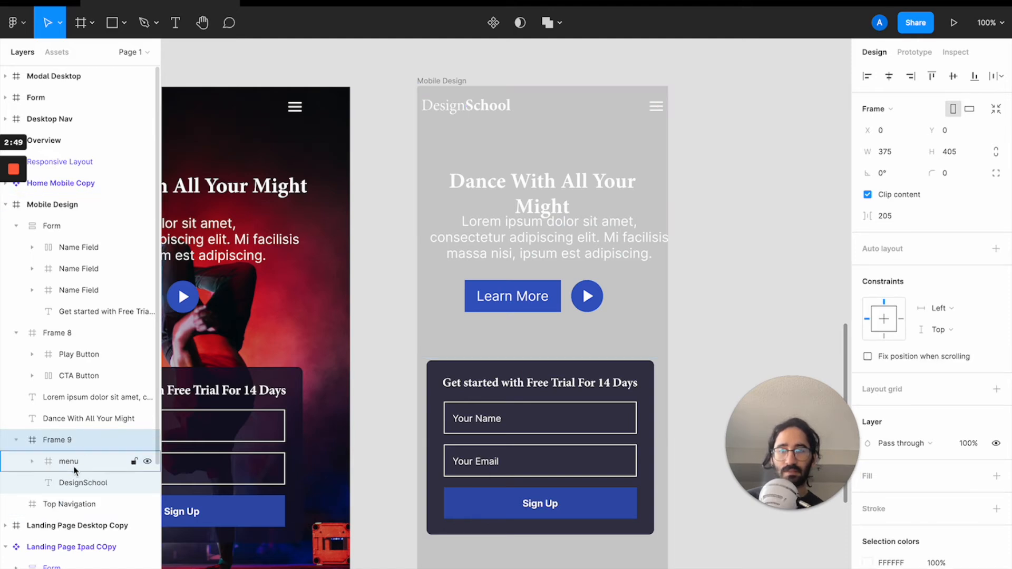
left_click(75, 469)
left_click(71, 479, "shift")
left_click_drag(71, 479, 81, 506)
- Rename the new 375 × 405 frame as BG
left_click(63, 441)
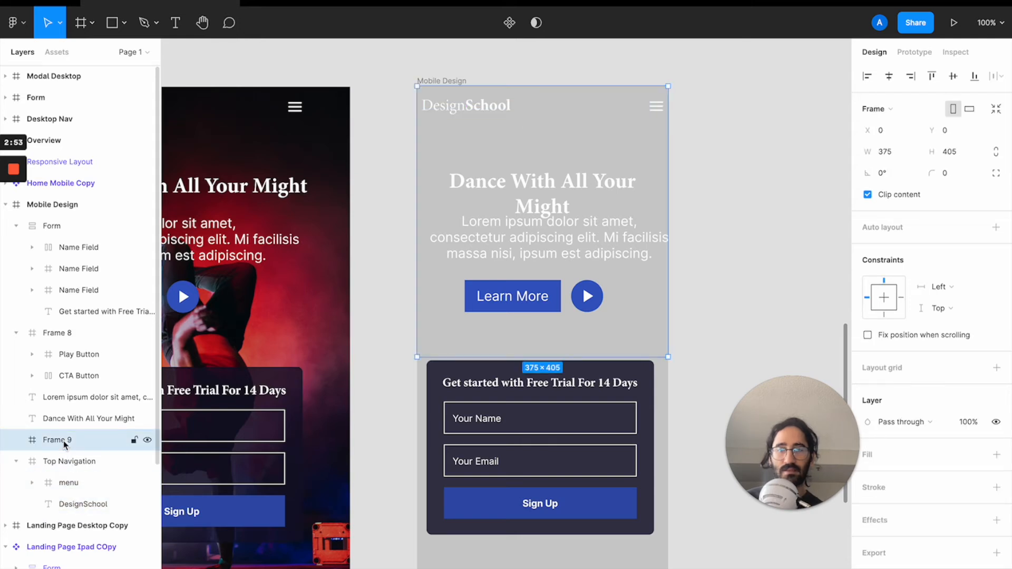
double_click(63, 441)
type("Overla")
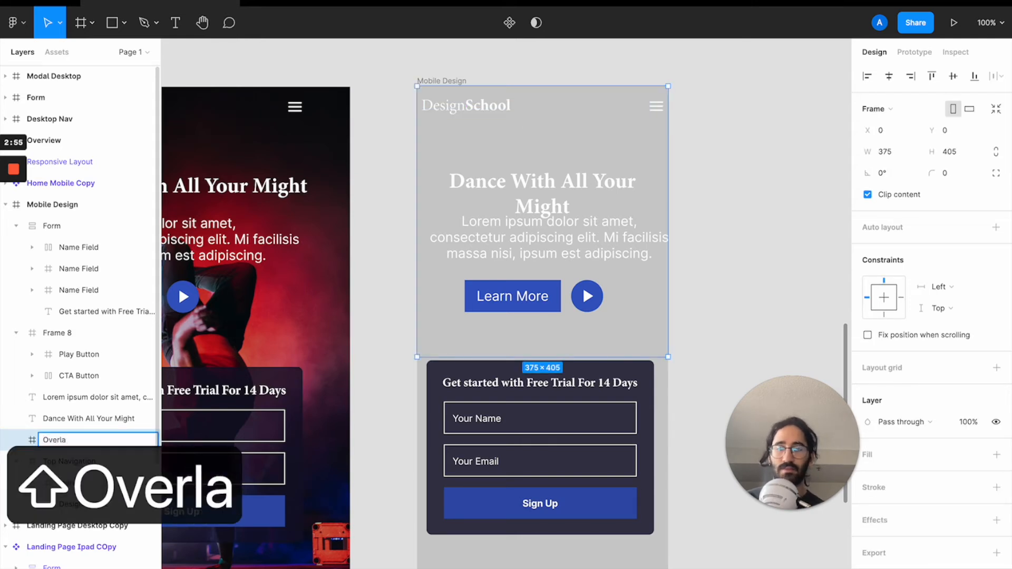
key("BackSpace")
key("BackSpace")
key("BackSpace")
key("BackSpace")
key("BackSpace")
key("BackSpace")
type("B")
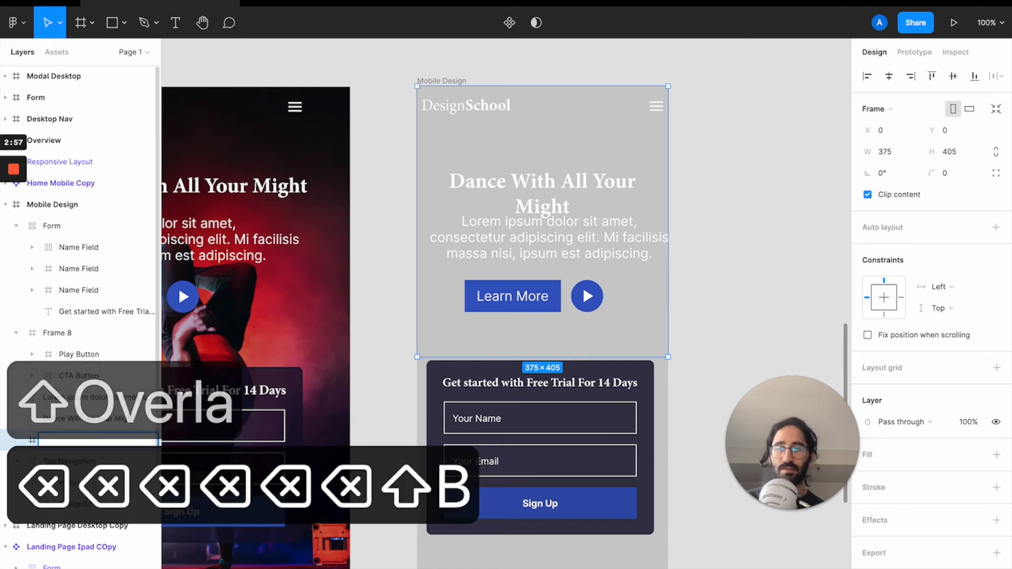
type("G")
key("Return")
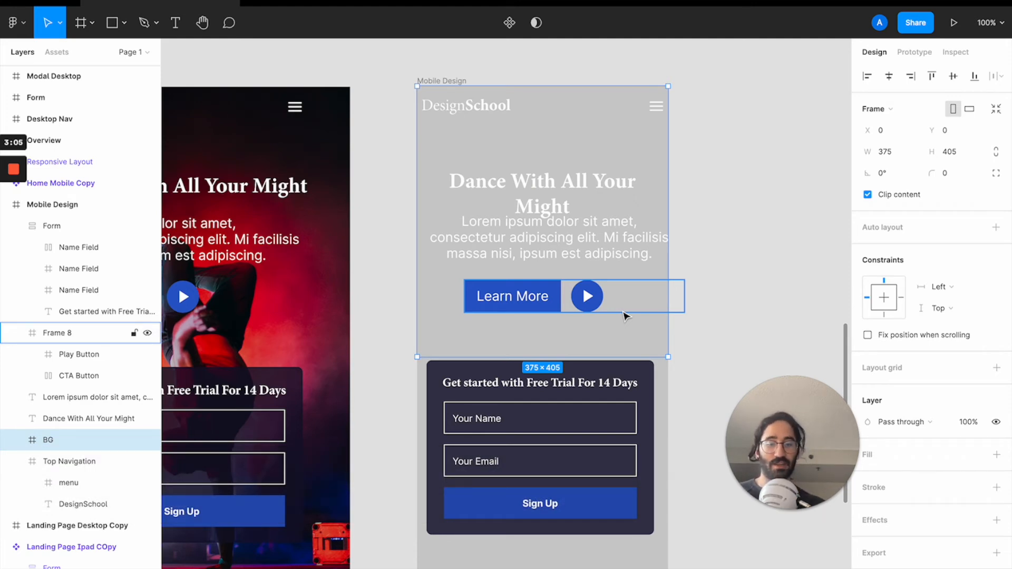
- Run the Unsplash plugin on the BG frame and search its photos for "dance"
key("ctrl+slash")
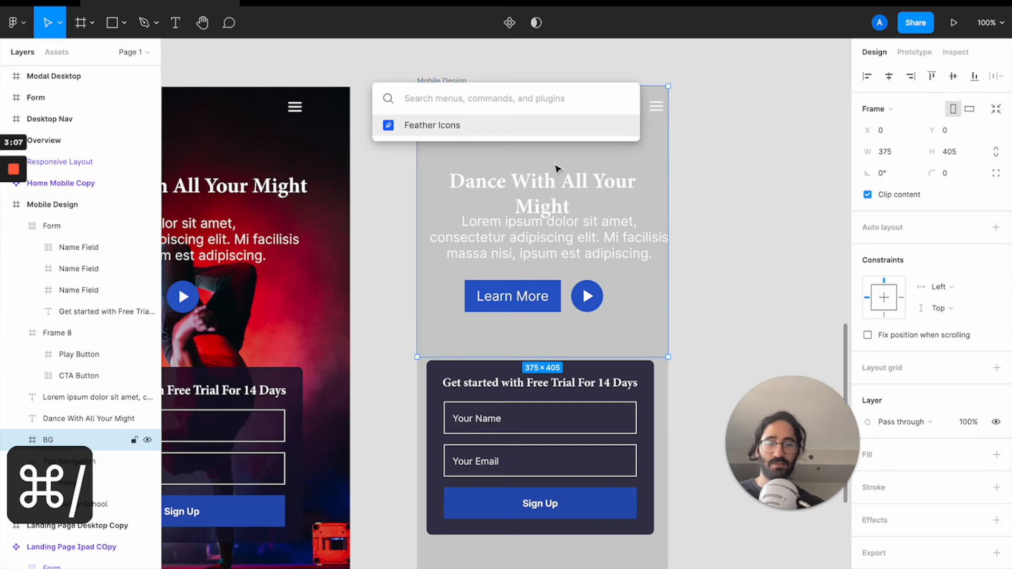
type("unsplas")
left_click(460, 127)
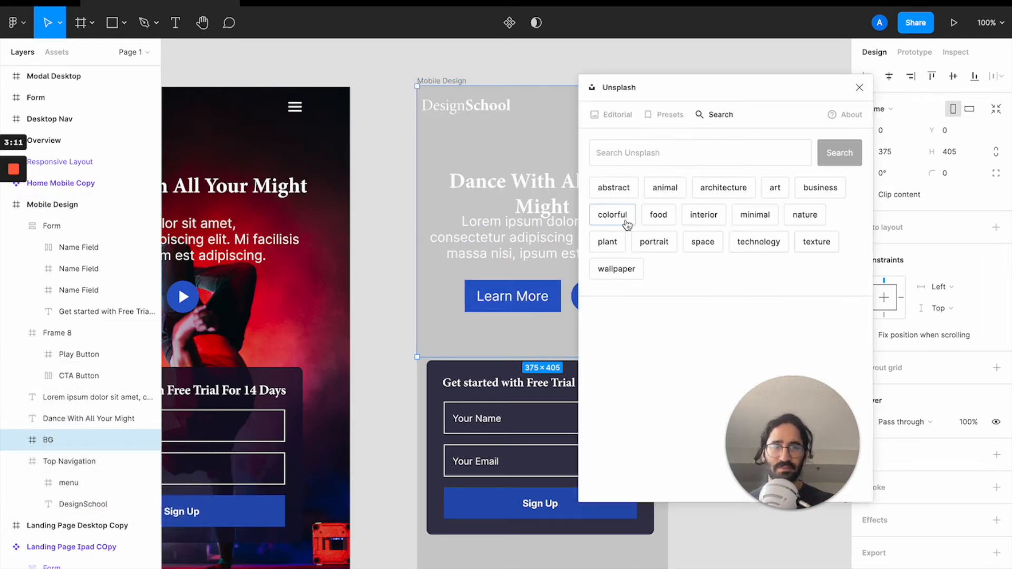
left_click(666, 154)
type("dance")
key("Return")
- Fill the BG frame with the Unsplash photo of the dancer in red stage light and close the plugin
scroll(745, 290, "down", 10)
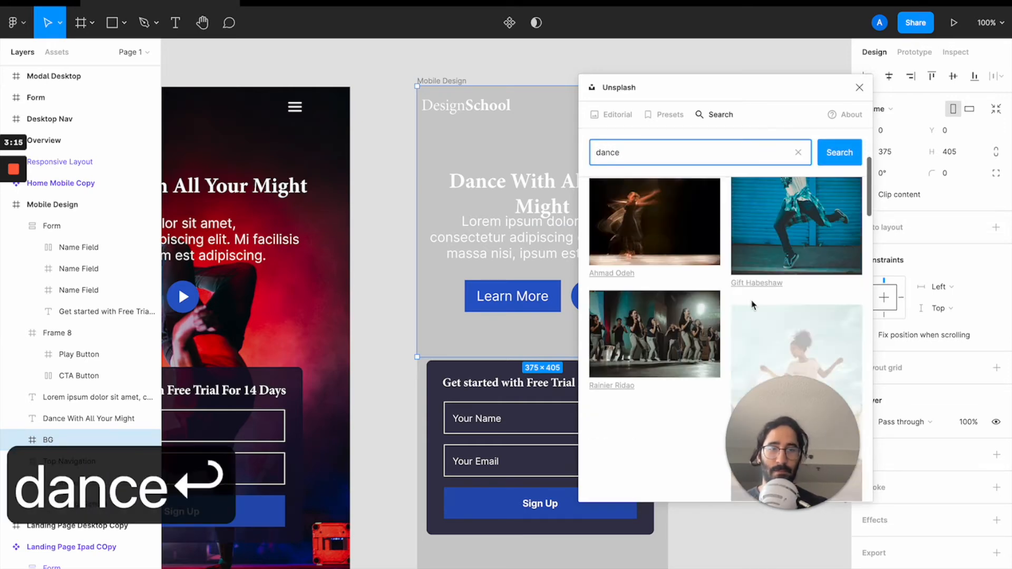
scroll(753, 306, "down", 2)
left_click(774, 226)
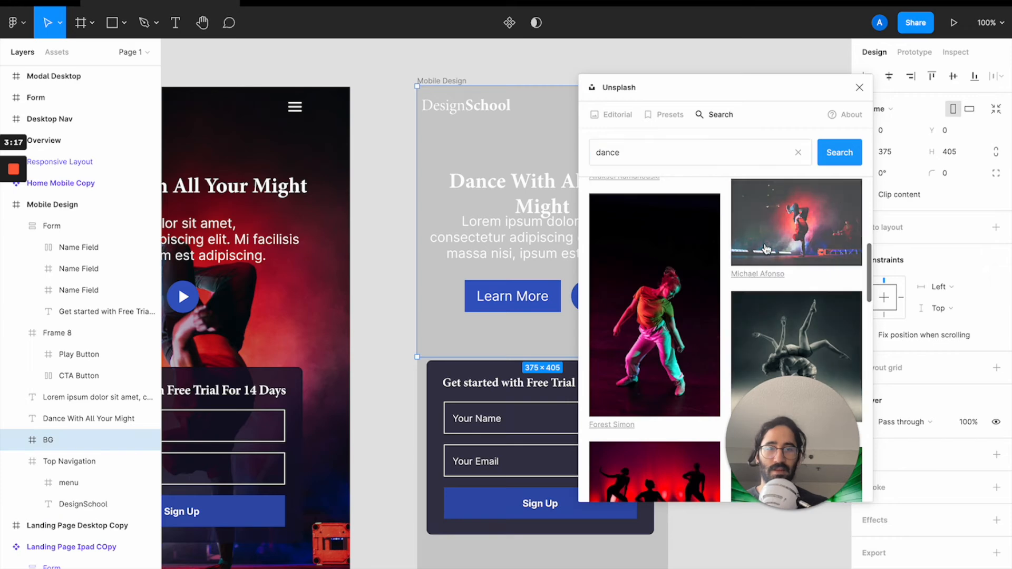
left_click(859, 87)
- Change the Mobile Design frame's black fill to dark navy 0F172C, sampled from the Home Mobile Copy background
scroll(681, 305, "down", 1)
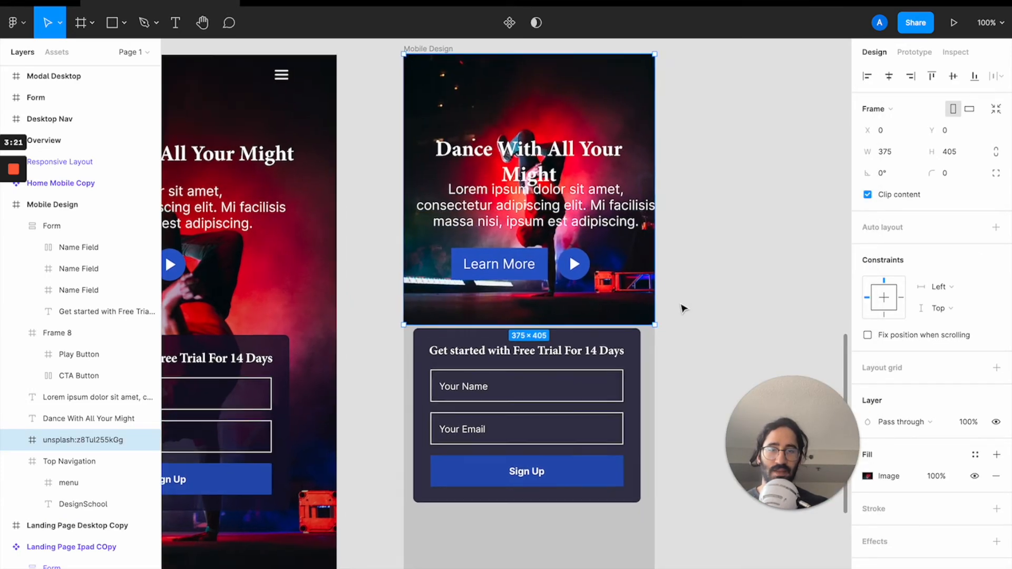
scroll(682, 306, "up", 3)
left_click(444, 151)
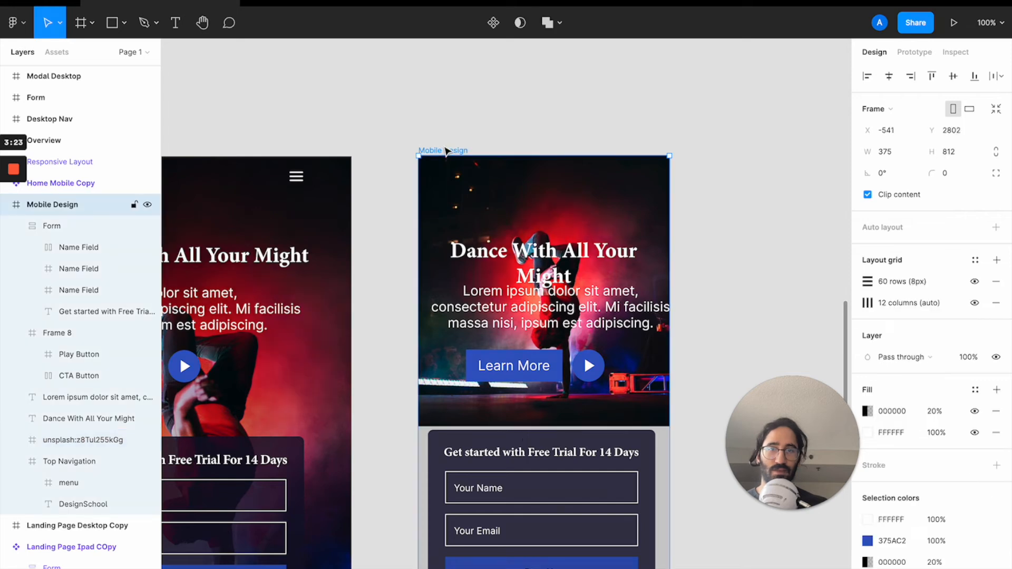
scroll(892, 306, "down", 2)
scroll(892, 310, "down", 1)
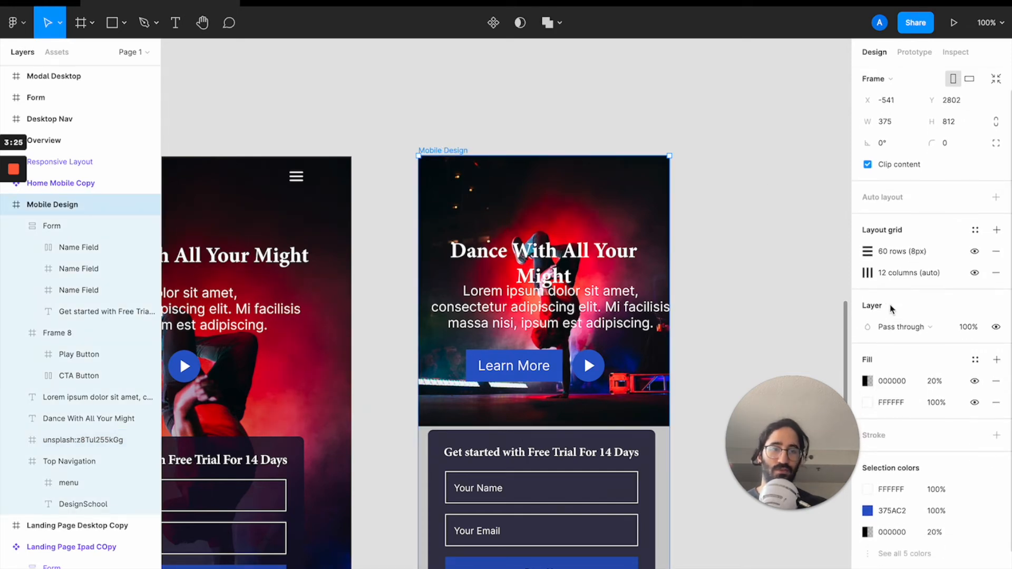
scroll(907, 357, "down", 5)
scroll(709, 289, "up", 5)
scroll(709, 289, "left", 1)
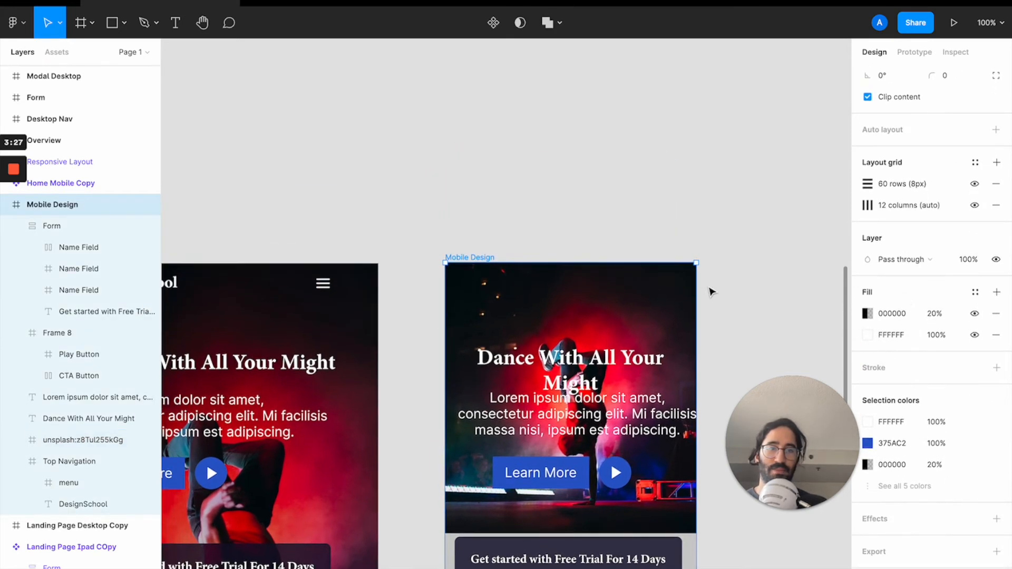
scroll(796, 270, "up", 10)
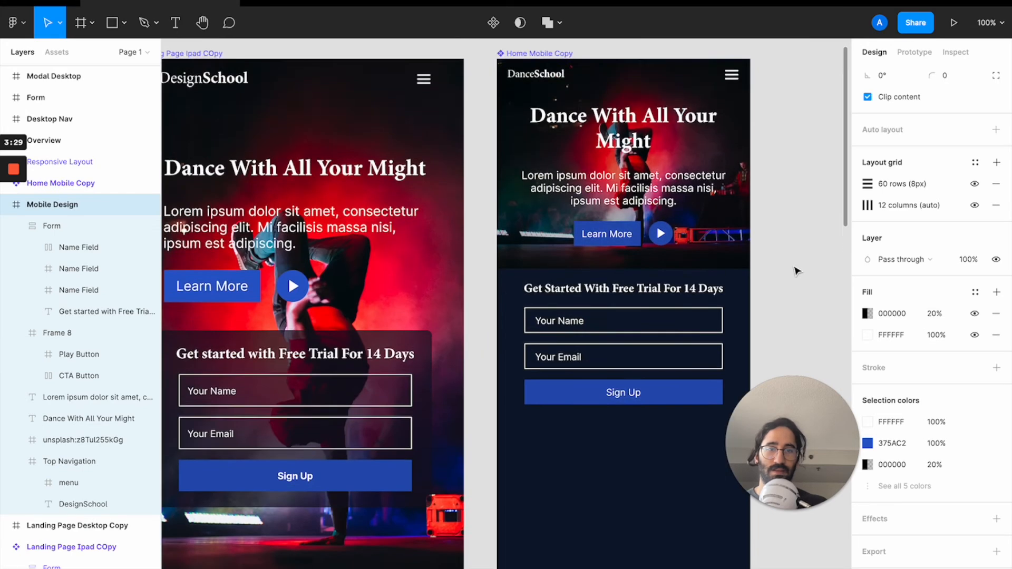
scroll(796, 270, "down", 7)
scroll(651, 198, "up", 3)
key("ctrl+c")
left_click(649, 203)
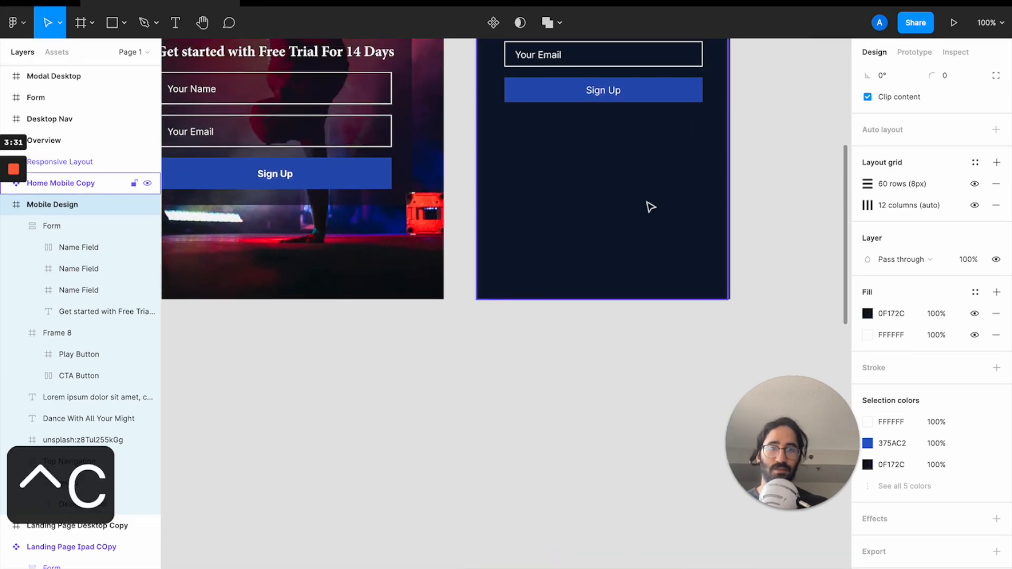
scroll(723, 323, "down", 10)
left_click(725, 324)
scroll(734, 316, "up", 3)
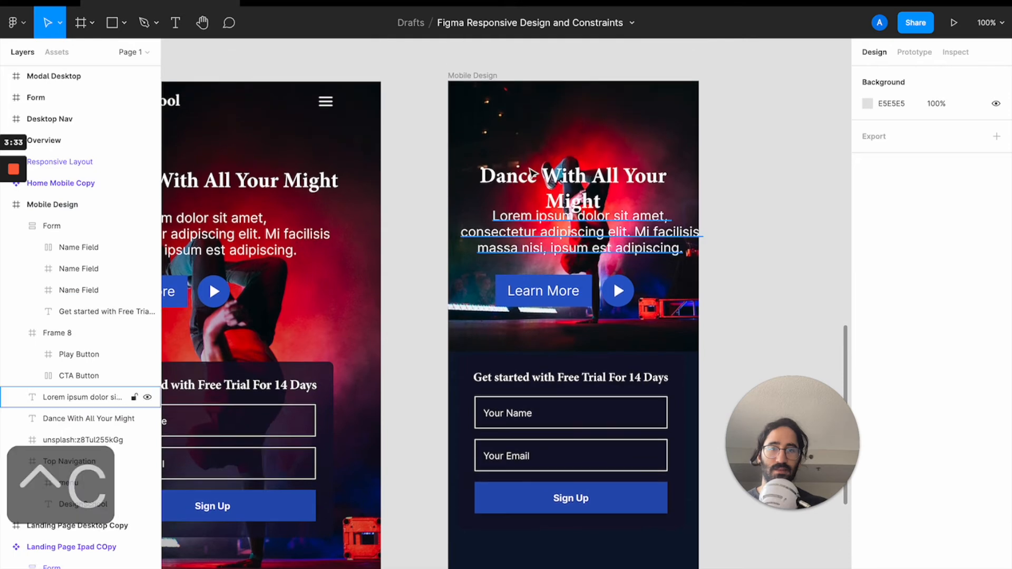
- Move the sign-up form in Mobile Design to X 17 and Y 442
left_click(79, 204)
left_click(551, 382)
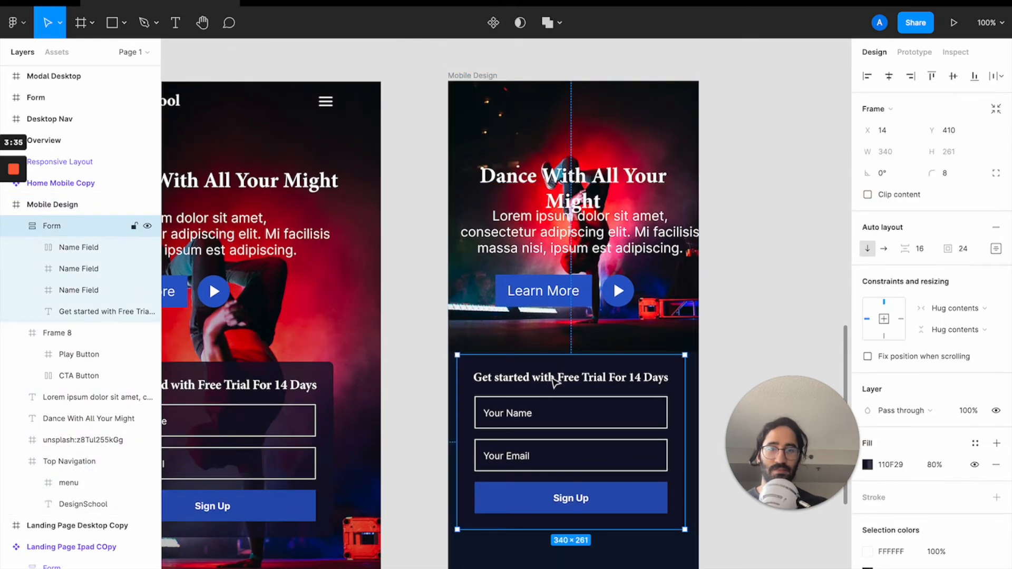
left_click(890, 130)
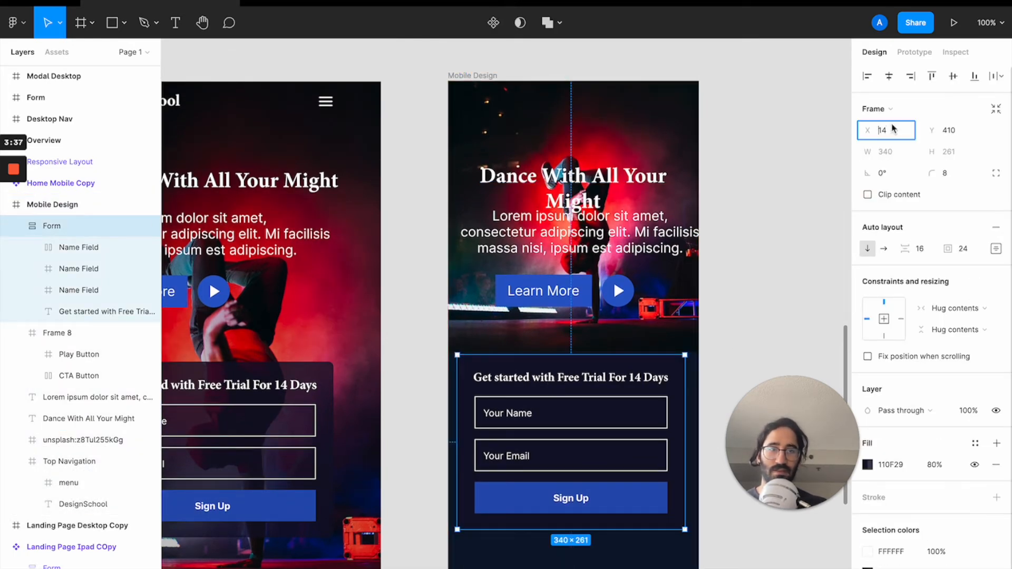
key("Up")
key("Up")
key("Up")
key("alt")
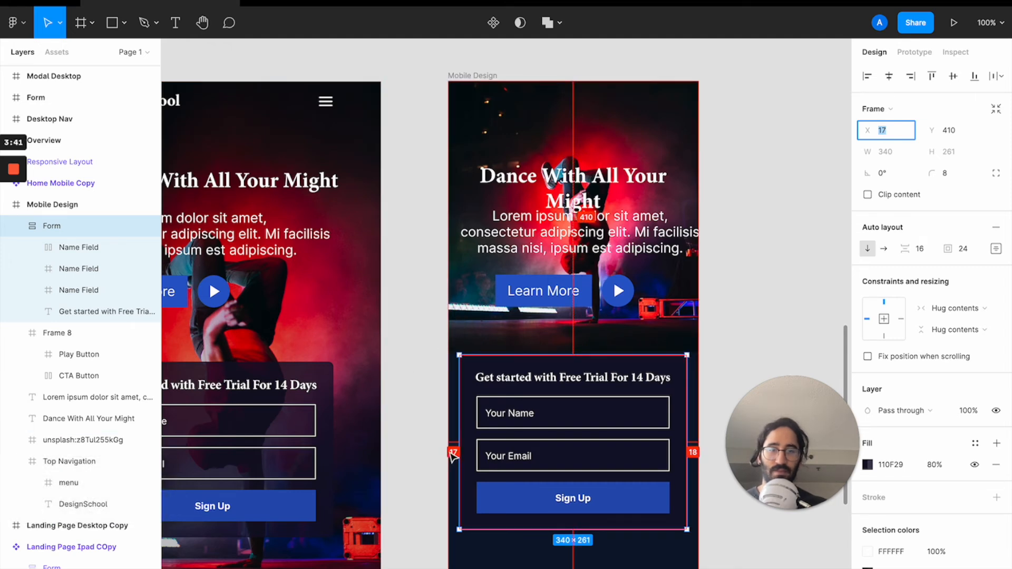
left_click(961, 134)
key("shift+Up")
key("shift+Up")
key("shift+Up")
key("shift+Up")
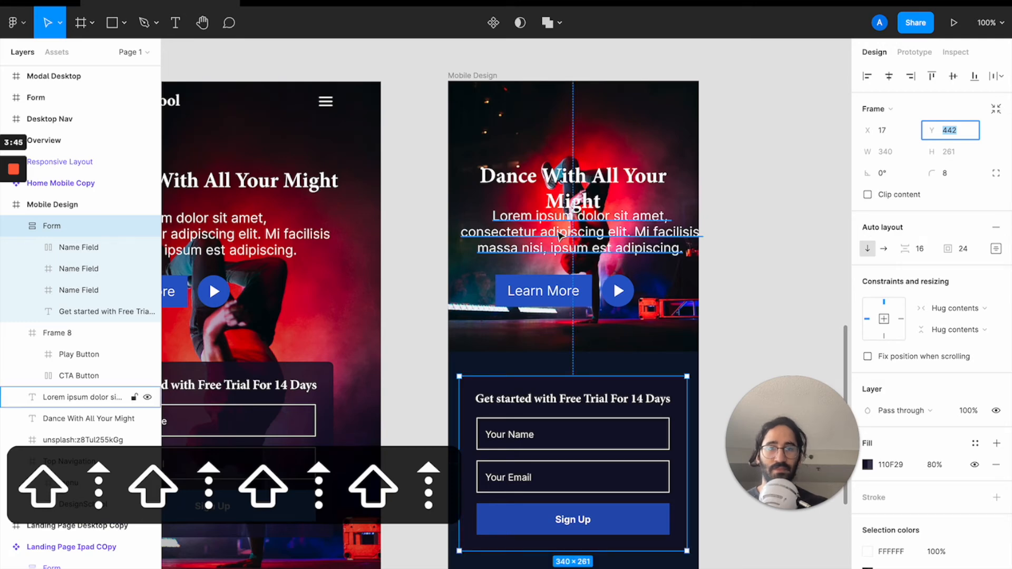
- Reorder the Top Navigation layer in Mobile Design so it sits directly below Form and above Frame 8
scroll(438, 174, "up", 2)
left_click(476, 128)
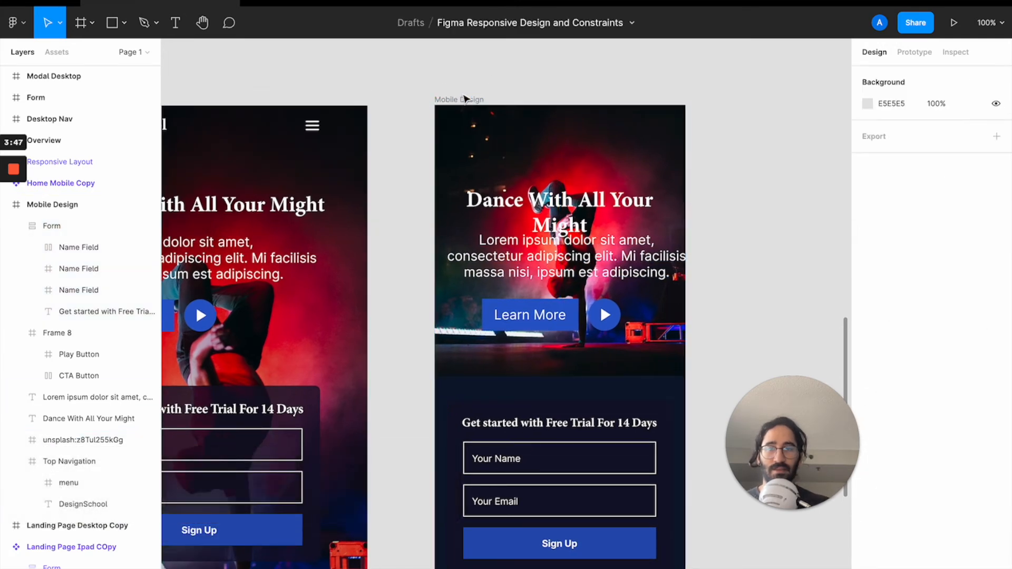
left_click(465, 99)
left_click(63, 467)
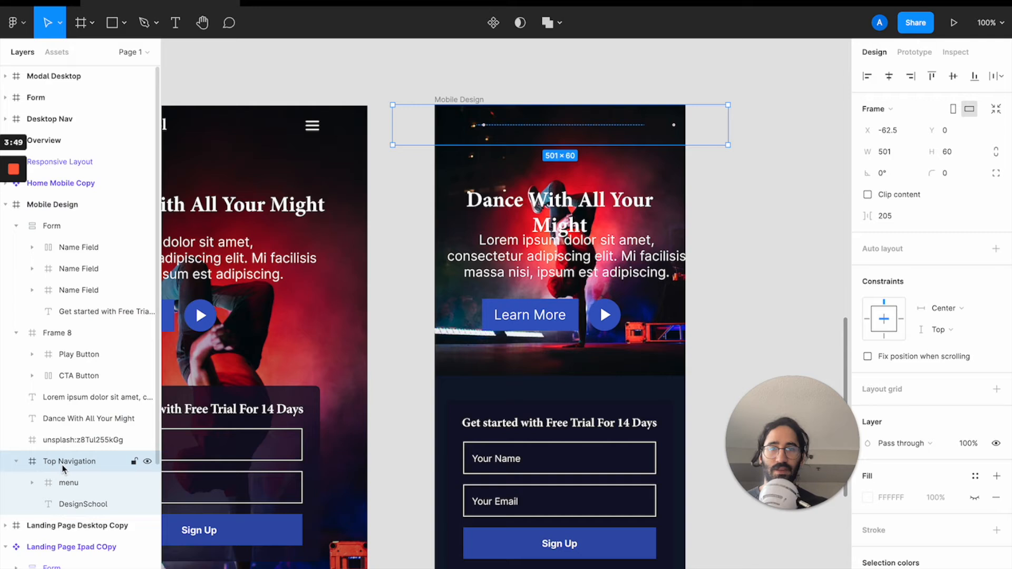
left_click(71, 483)
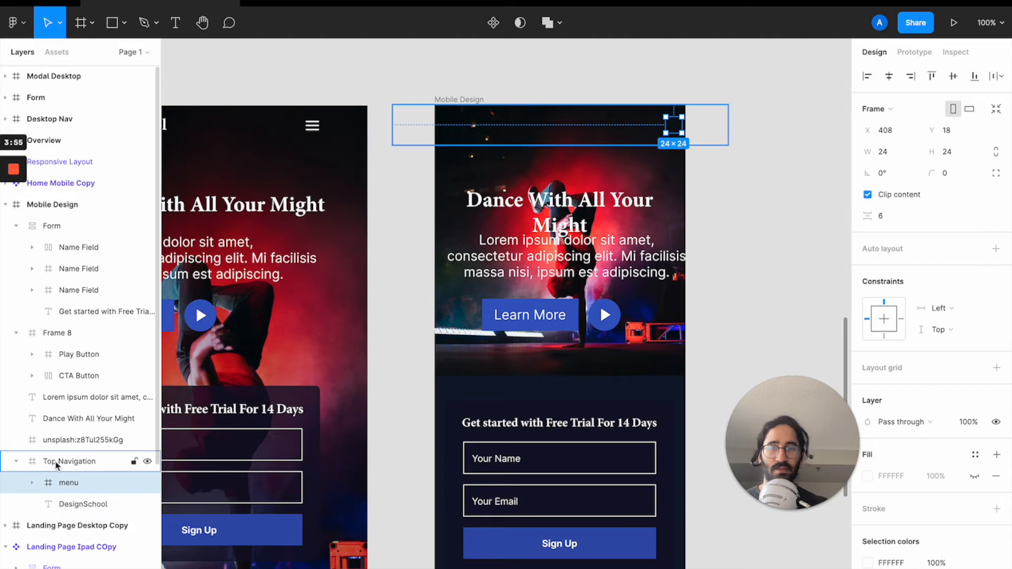
left_click(19, 462)
left_click(33, 462)
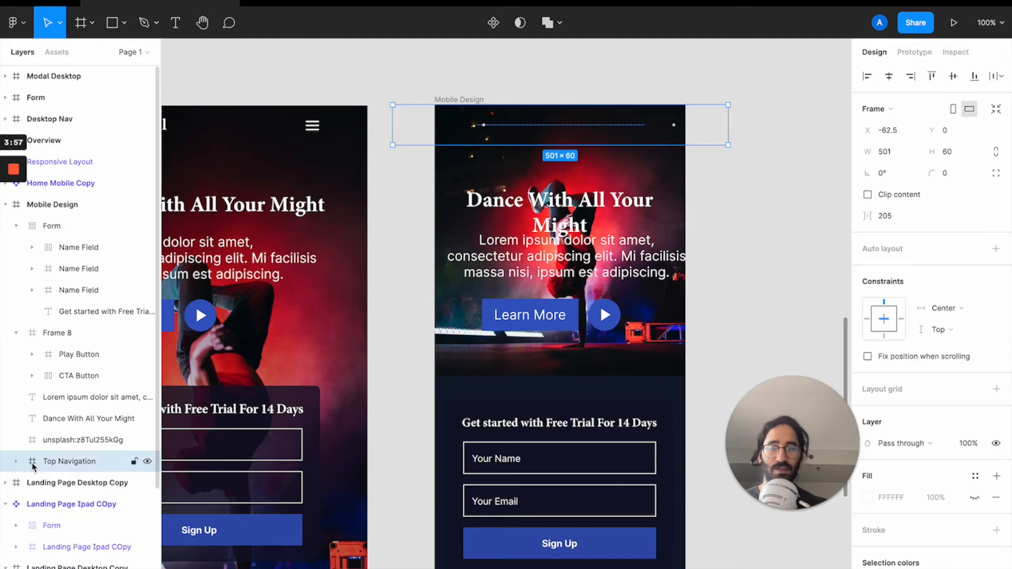
left_click_drag(45, 462, 53, 320)
- Rename the Unsplash photo frame in Mobile Design as BG
left_click(52, 354)
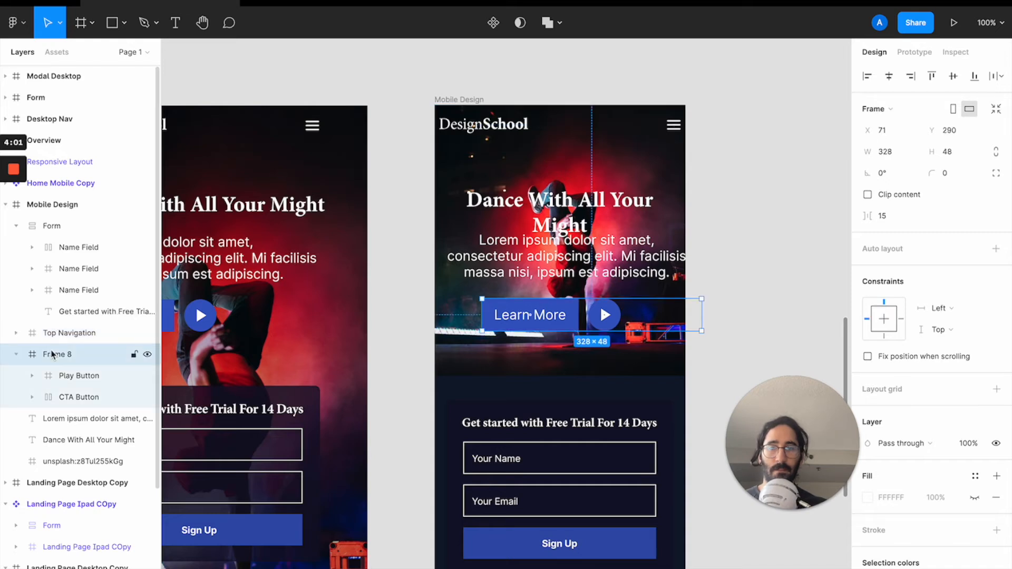
left_click(75, 461)
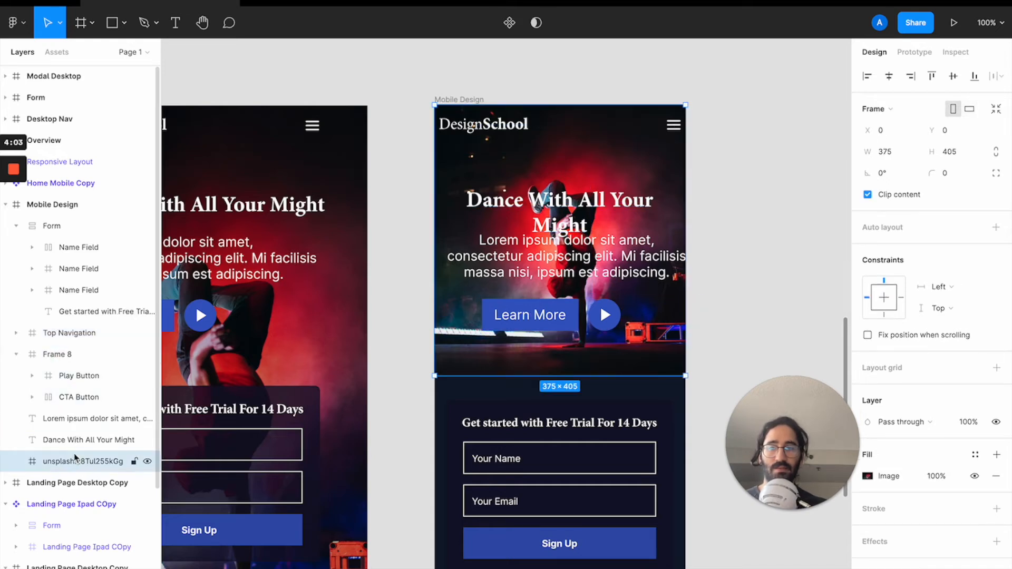
double_click(75, 461)
type("BG")
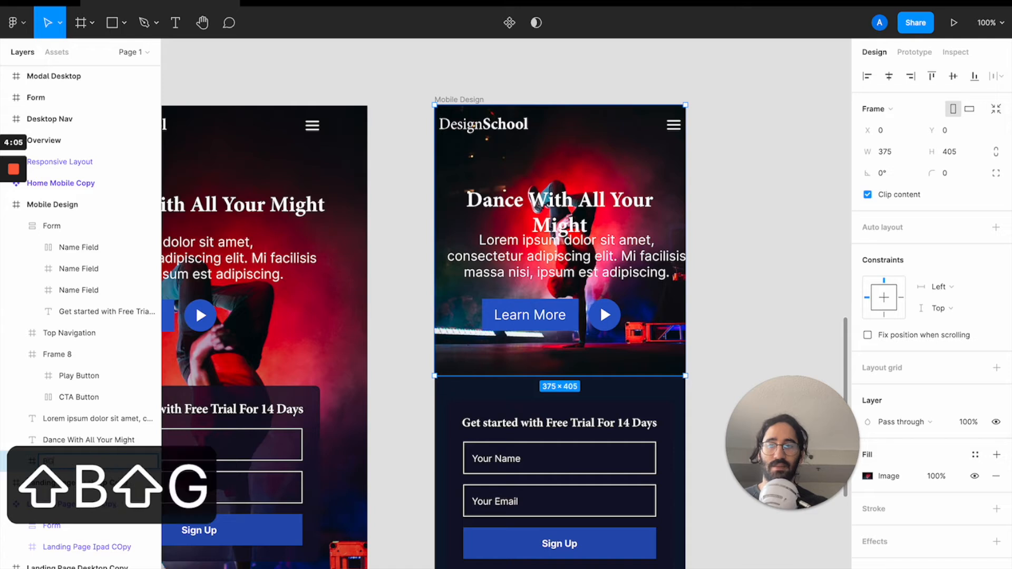
key("Return")
left_click(756, 295)
- Move the Lorem ipsum paragraph in Mobile Design to X -4 and raise the headline to Y 110
scroll(756, 298, "down", 2)
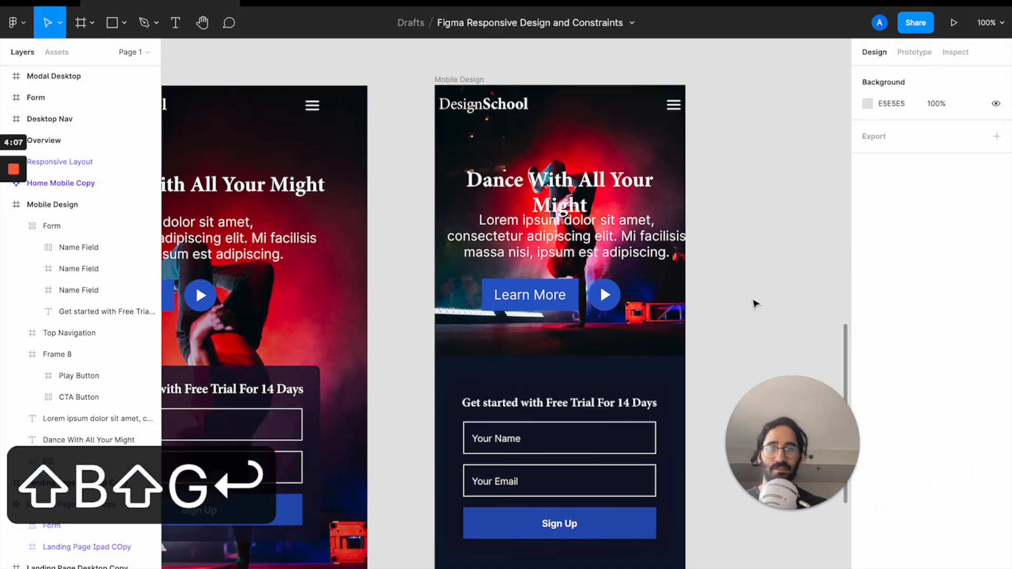
left_click(631, 220)
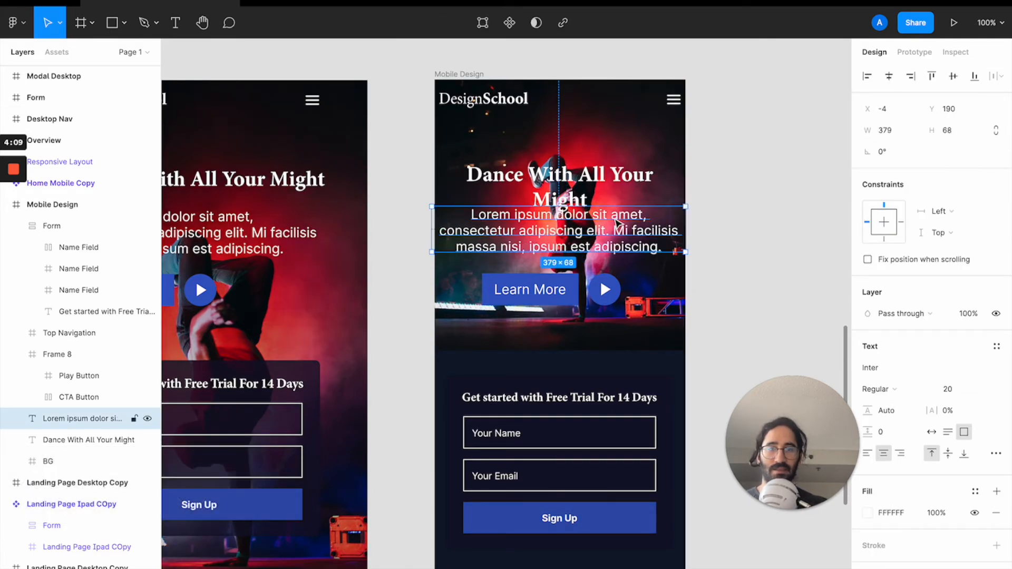
left_click_drag(587, 179, 587, 169)
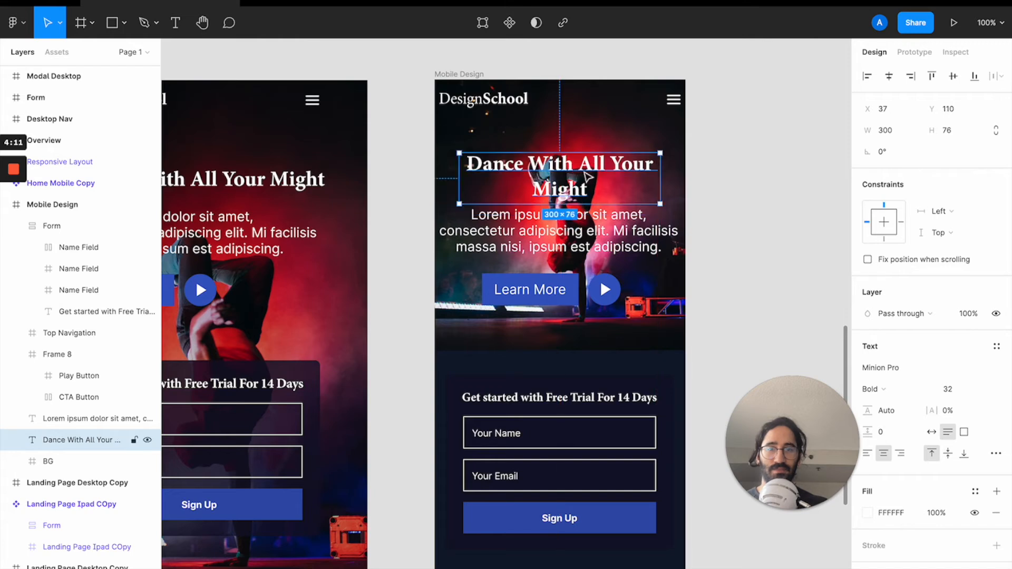
left_click(578, 218)
- Narrow Frame 8 around the Learn More and play buttons to a width of 207
left_click(564, 289)
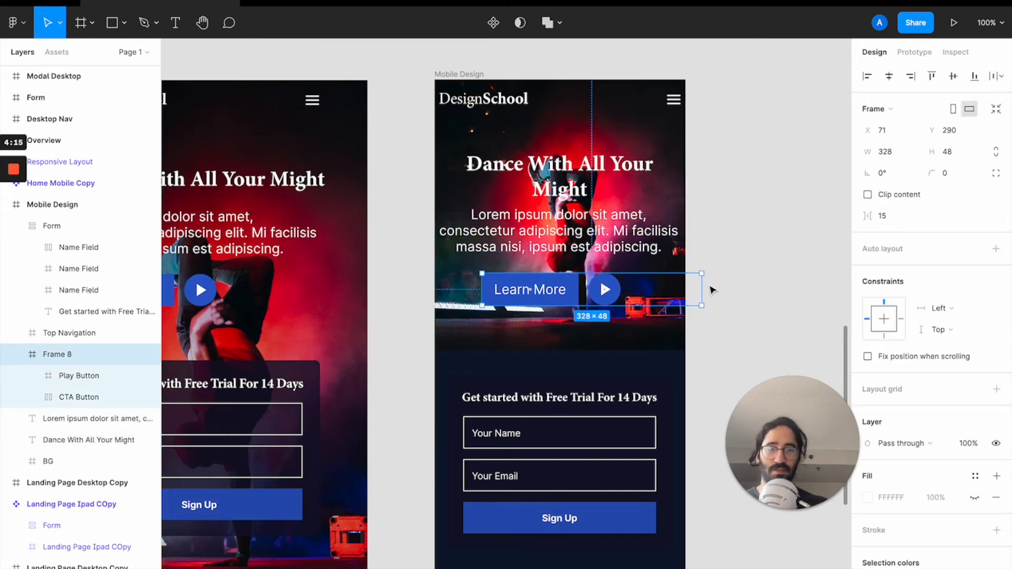
left_click_drag(705, 287, 624, 292)
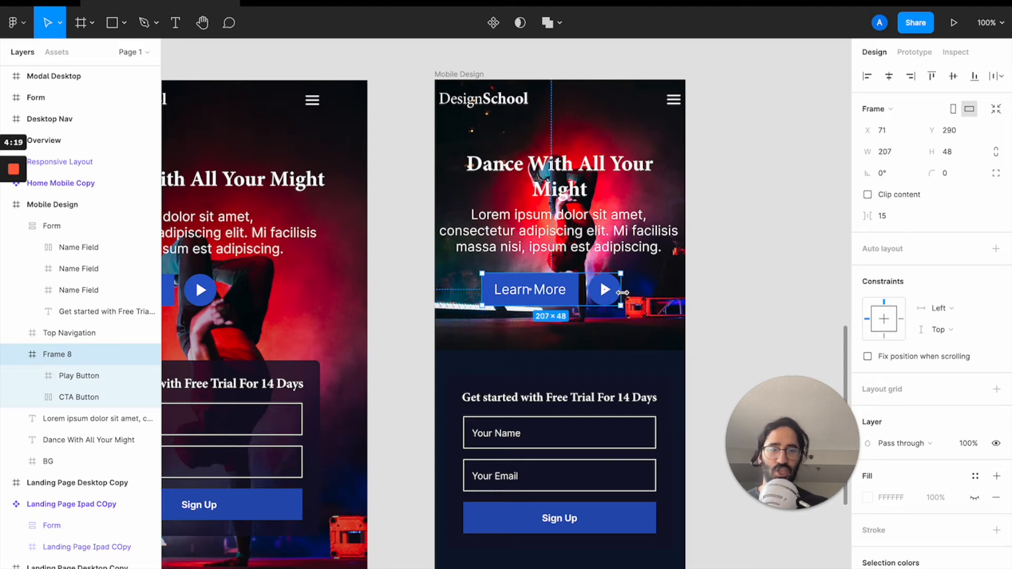
left_click(736, 298)
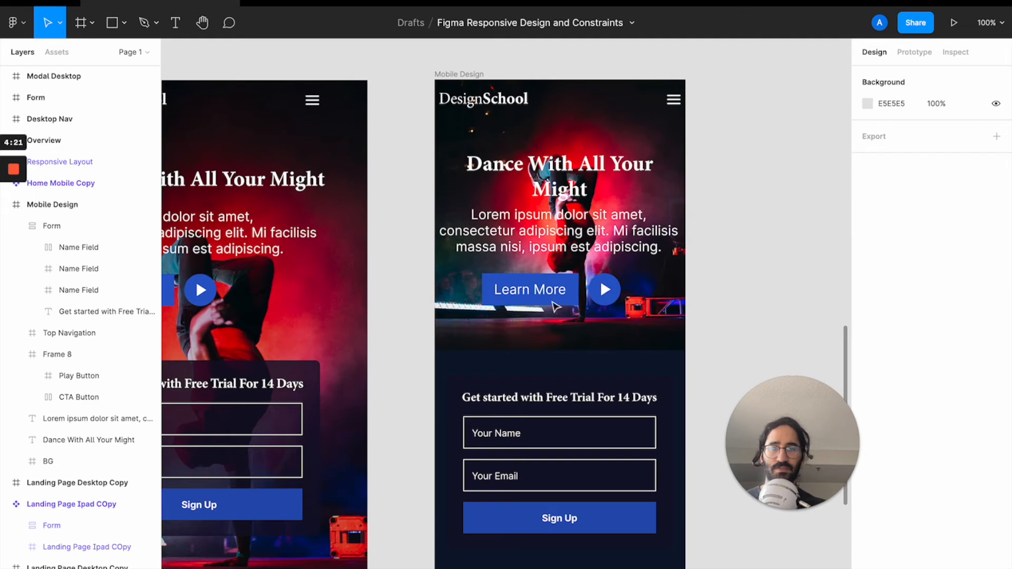
- Wrap the headline, paragraph and button row of Mobile Design in one frame named Top Content
left_click(518, 184)
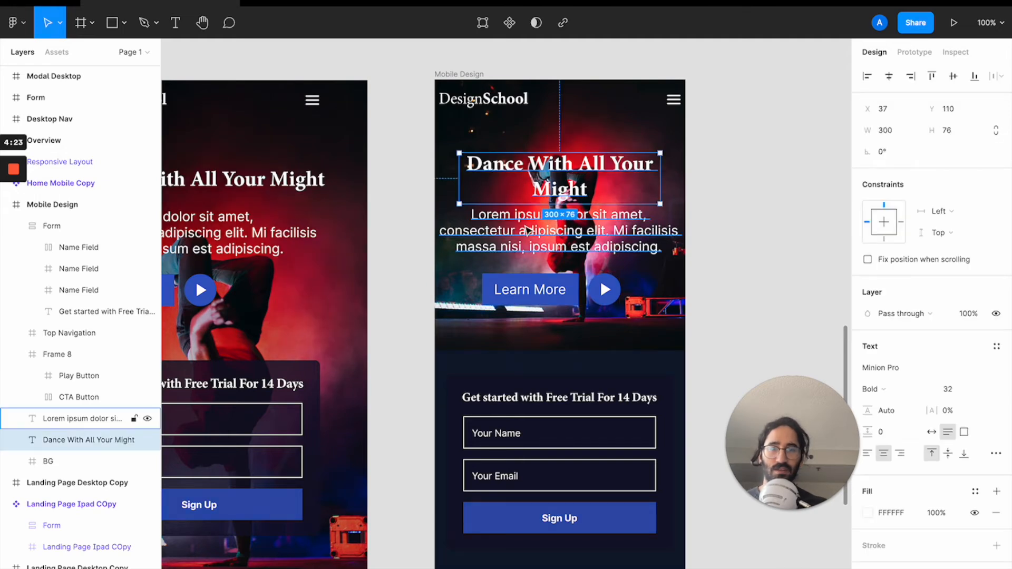
left_click(527, 230, "shift")
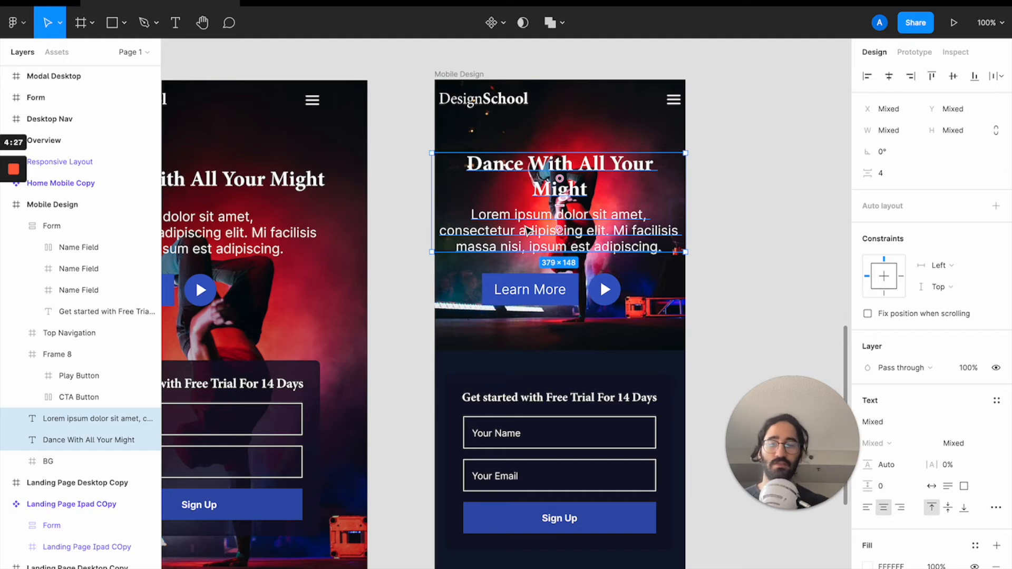
left_click(555, 292, "shift")
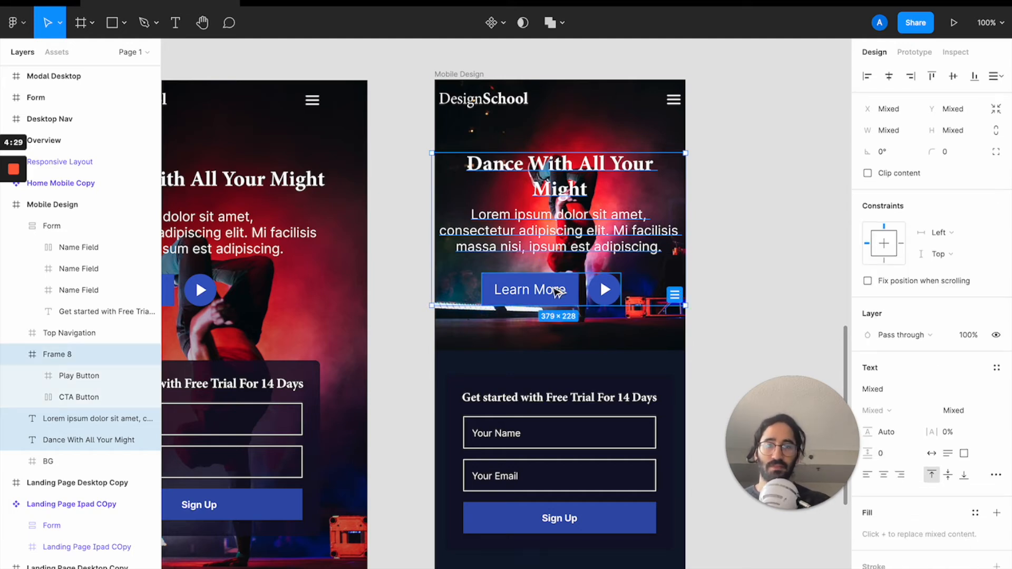
key("alt+super+g")
double_click(66, 355)
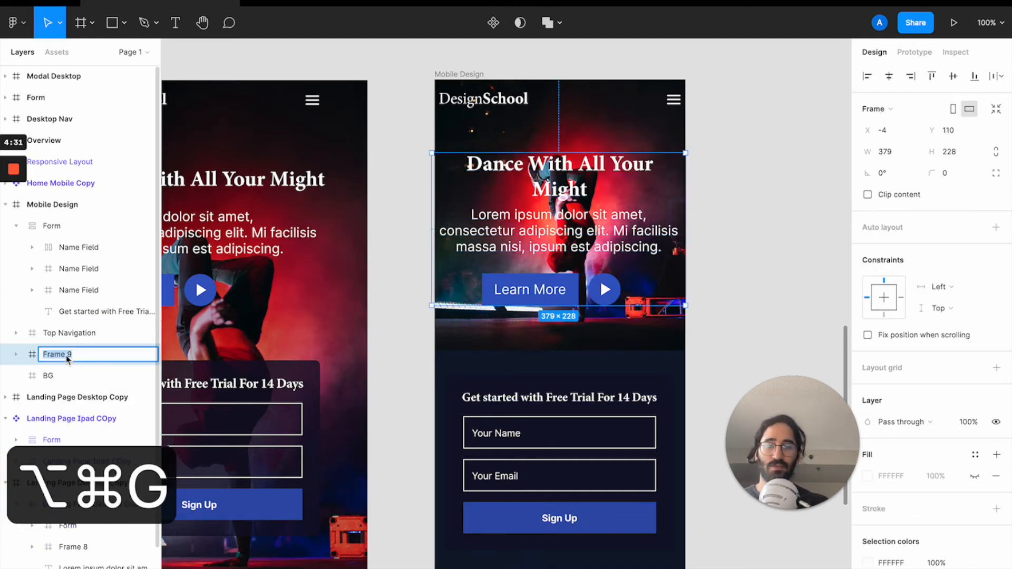
type("Top Content")
key("Return")
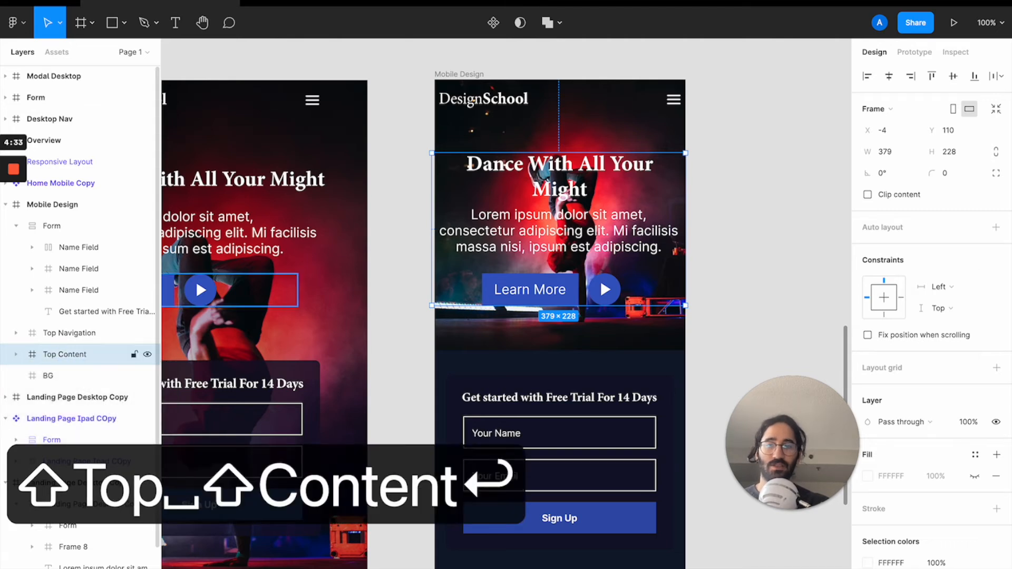
- Apply vertical auto layout to Top Content with 24 spacing between items and centered alignment
left_click(995, 227)
left_click(884, 249)
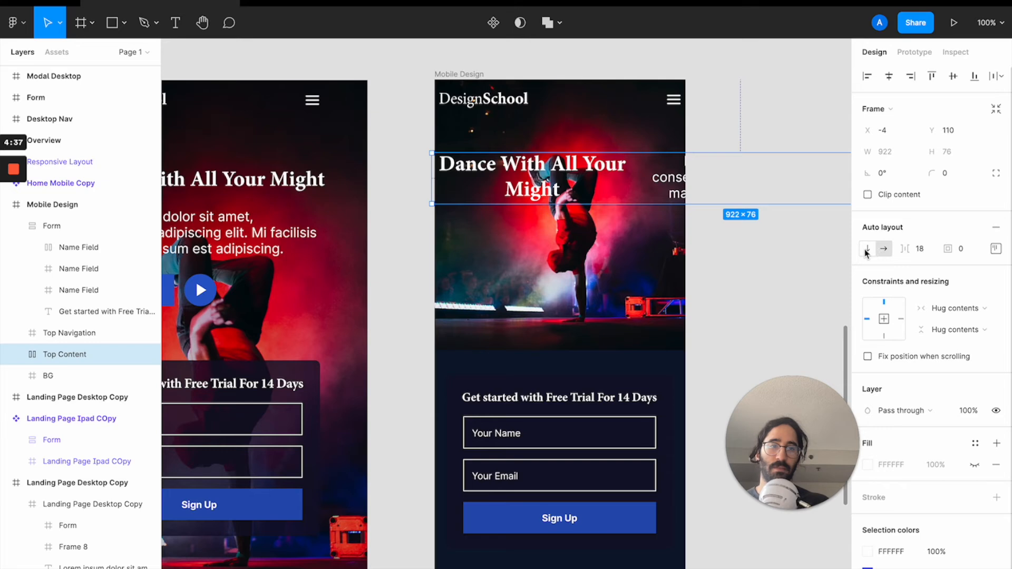
left_click(866, 250)
left_click(883, 250)
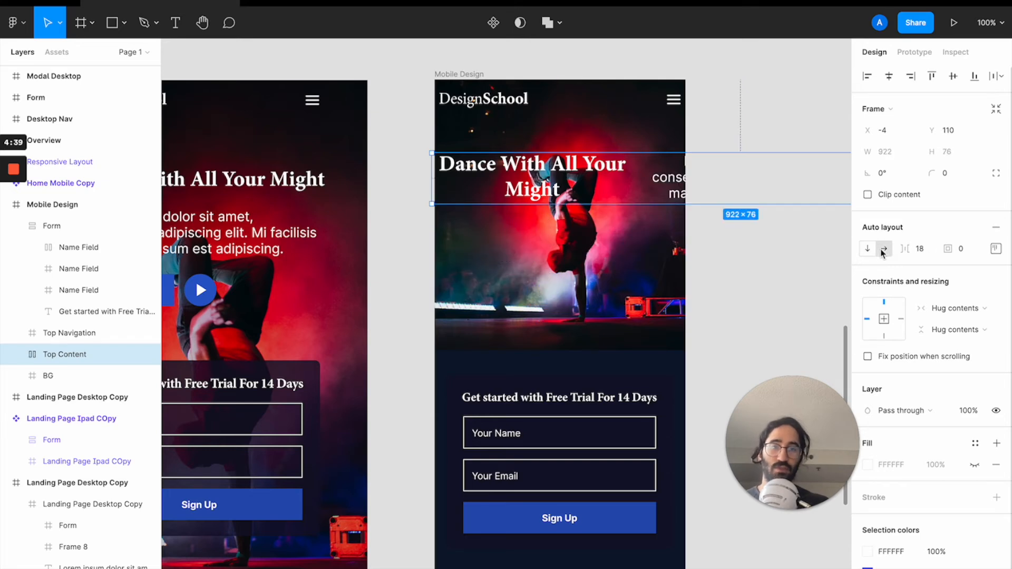
left_click(867, 251)
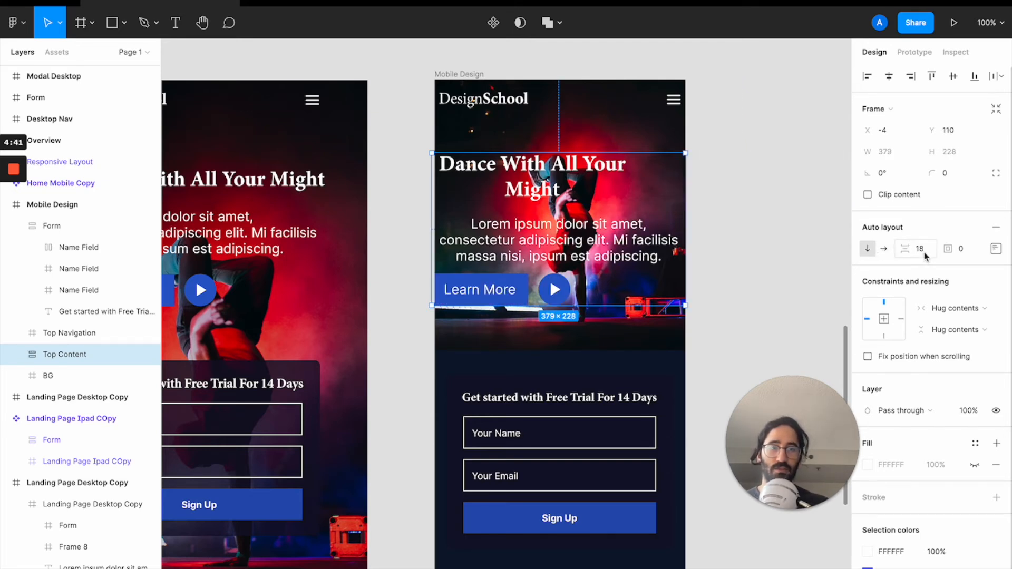
type("24")
key("Return")
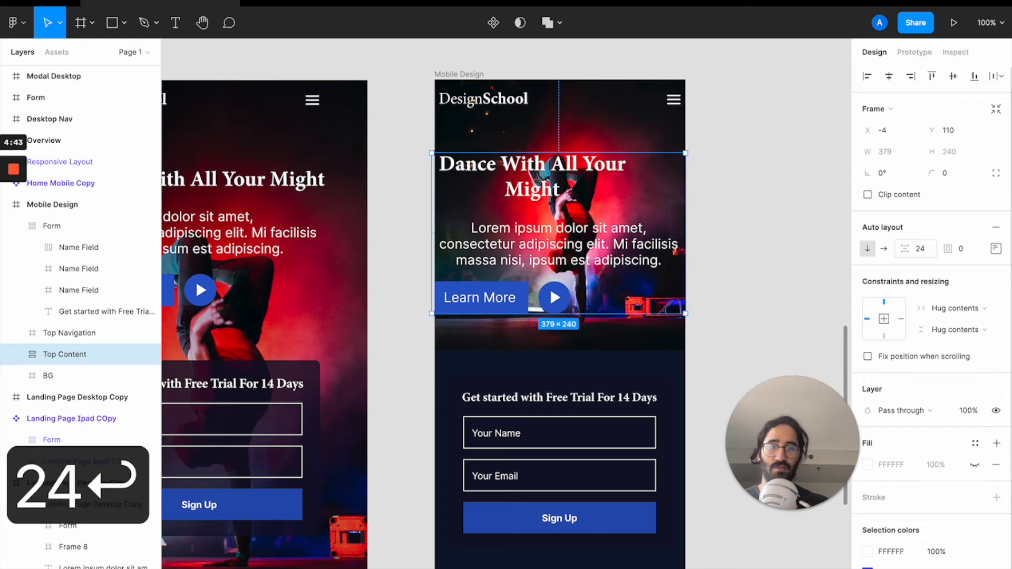
left_click(996, 248)
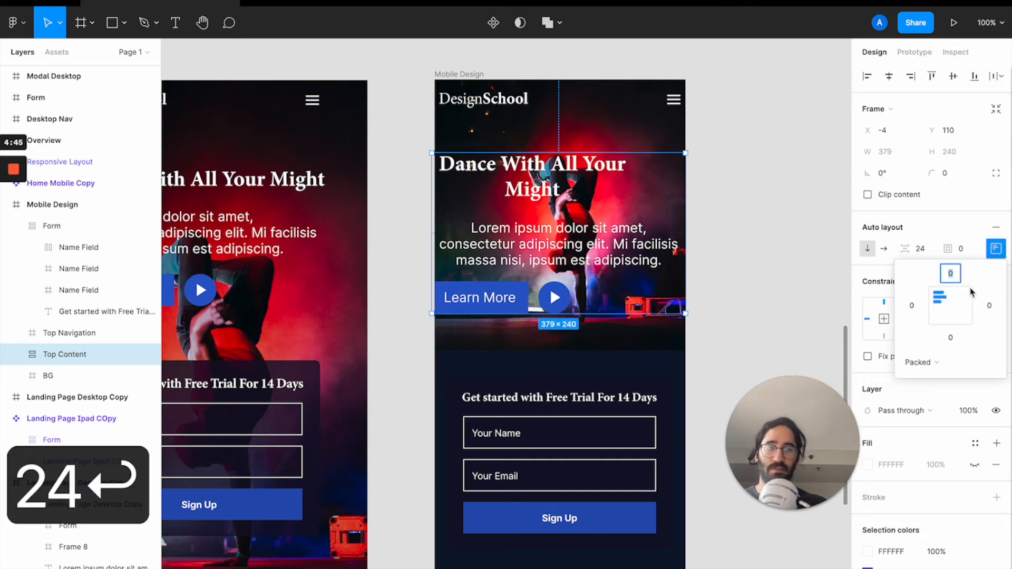
left_click(950, 305)
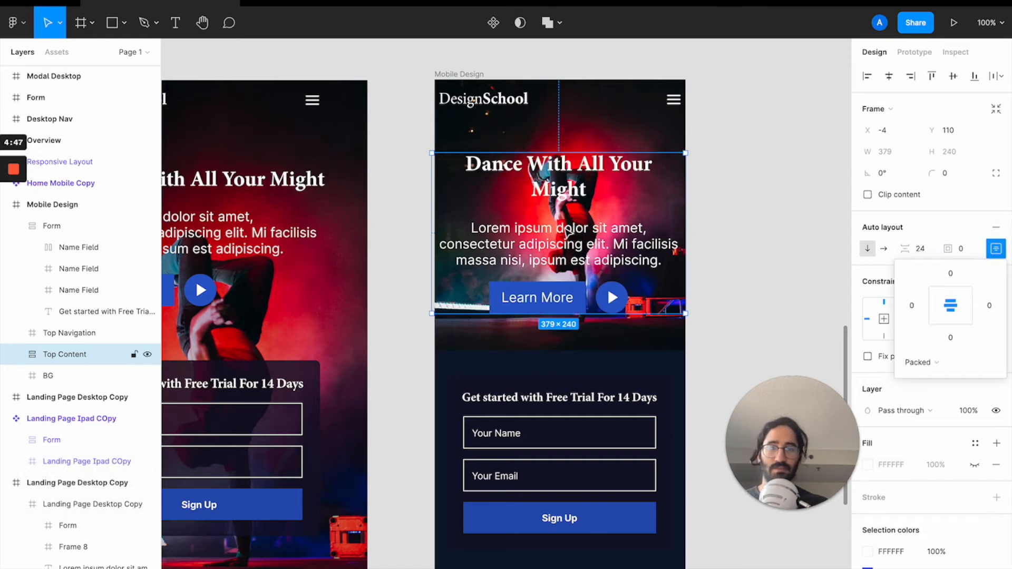
- Set the font size of the Lorem ipsum paragraph in Top Content to 18
double_click(566, 231)
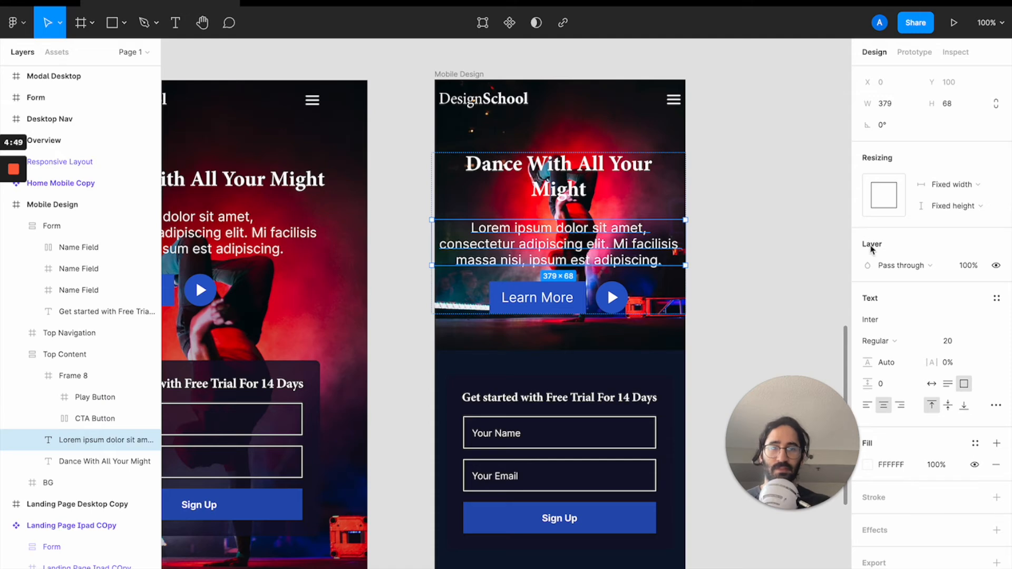
left_click(805, 290)
double_click(585, 253)
left_click(951, 341)
key("Down")
key("Down")
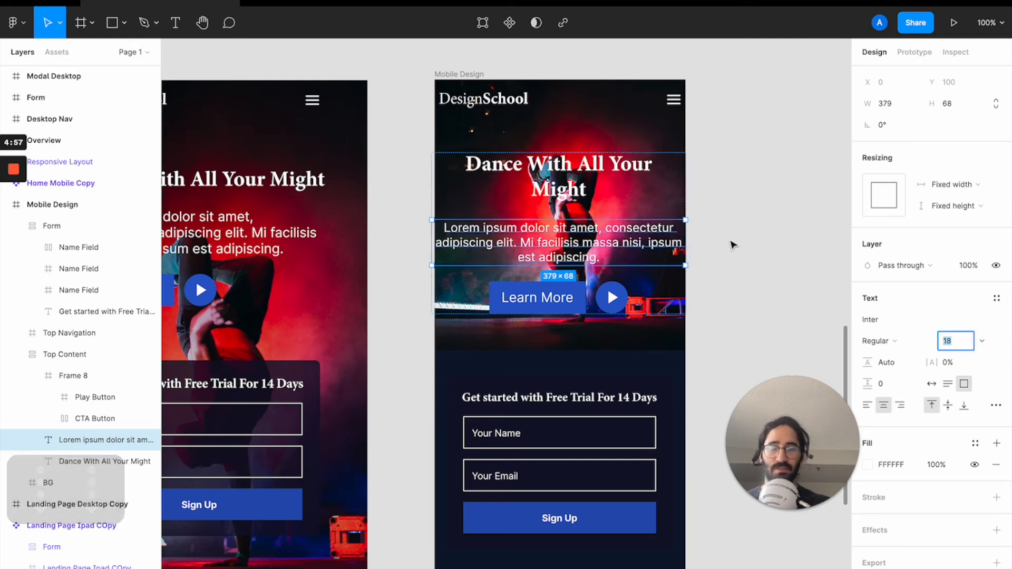
left_click(730, 244)
- Reduce the Mobile Design paragraph's font size to 16
scroll(734, 246, "down", 5)
scroll(735, 248, "down", 5)
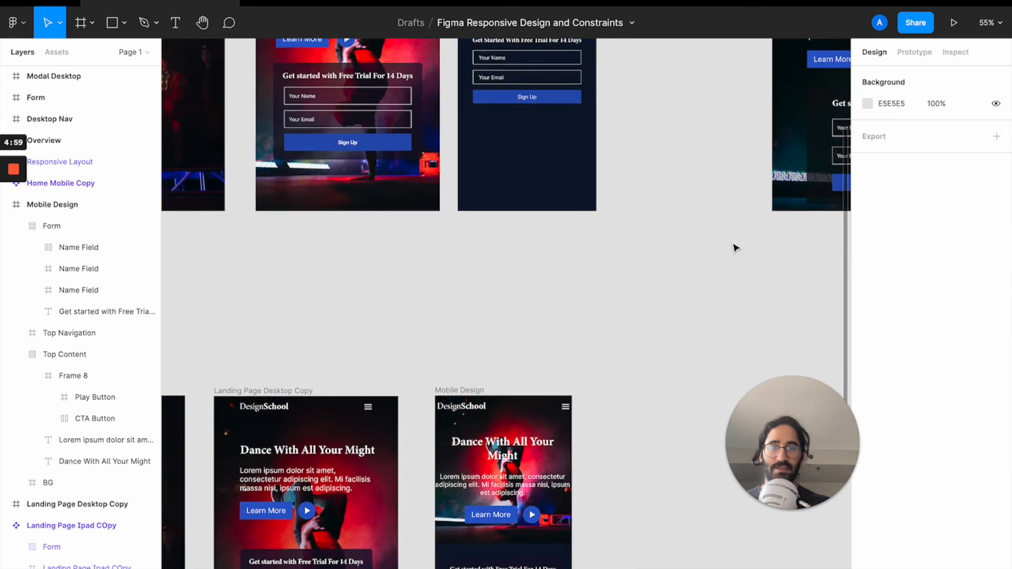
scroll(735, 246, "down", 4)
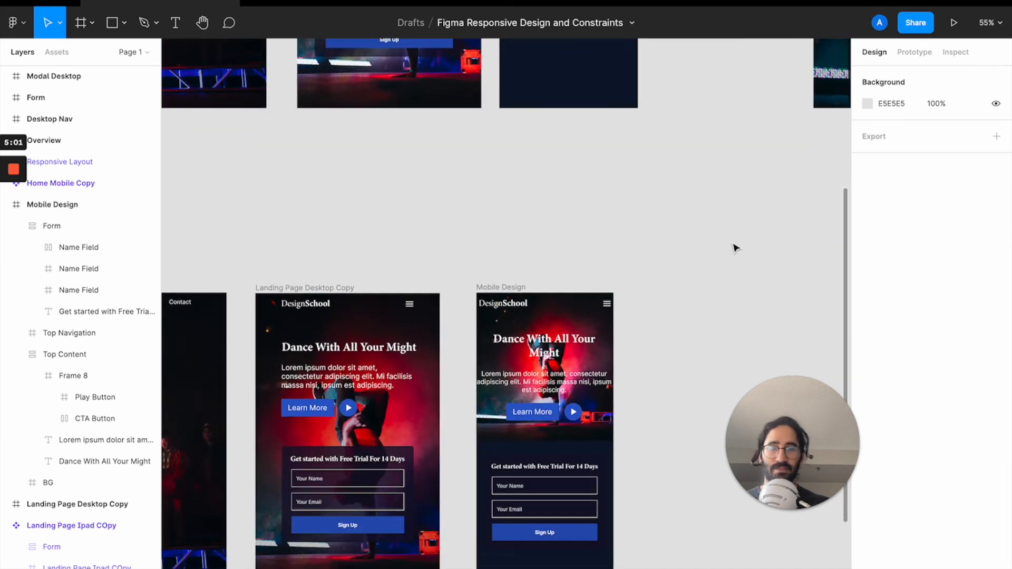
left_click(544, 381)
double_click(544, 381)
left_click(948, 341)
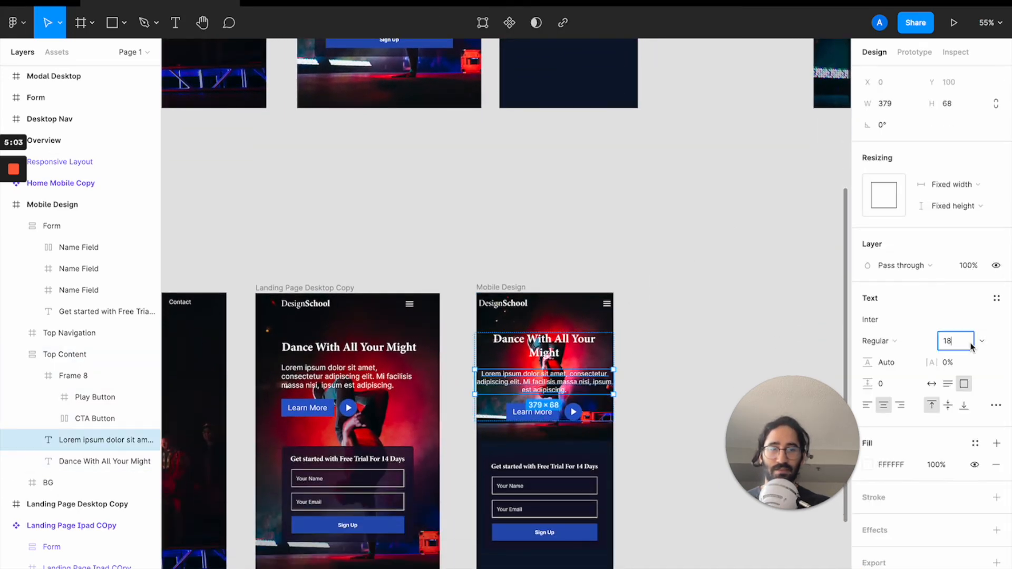
key("Down")
key("Down")
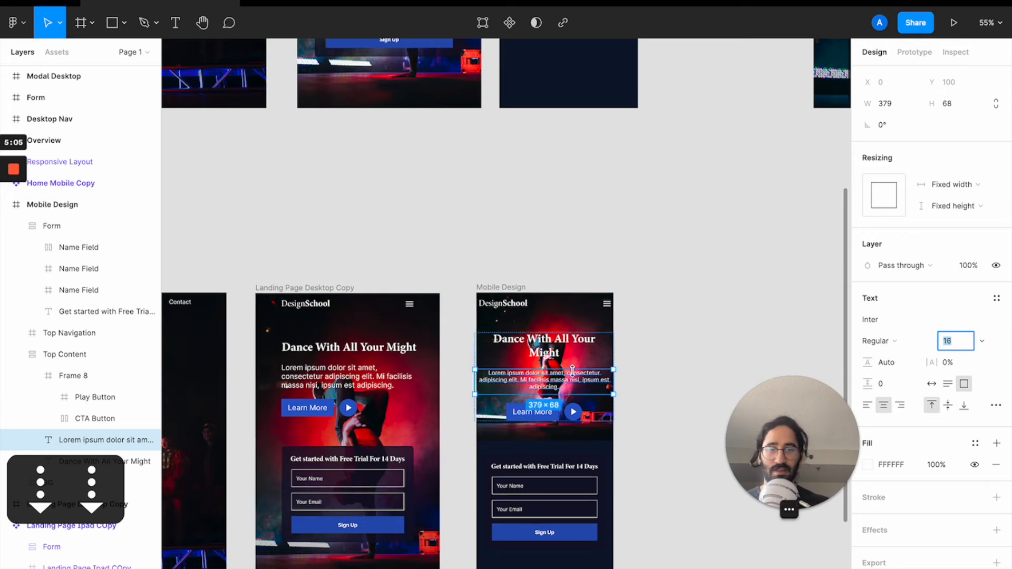
left_click(698, 373)
- Remove the 110F29 background fill from the sign-up form in Mobile Design
left_click(521, 351)
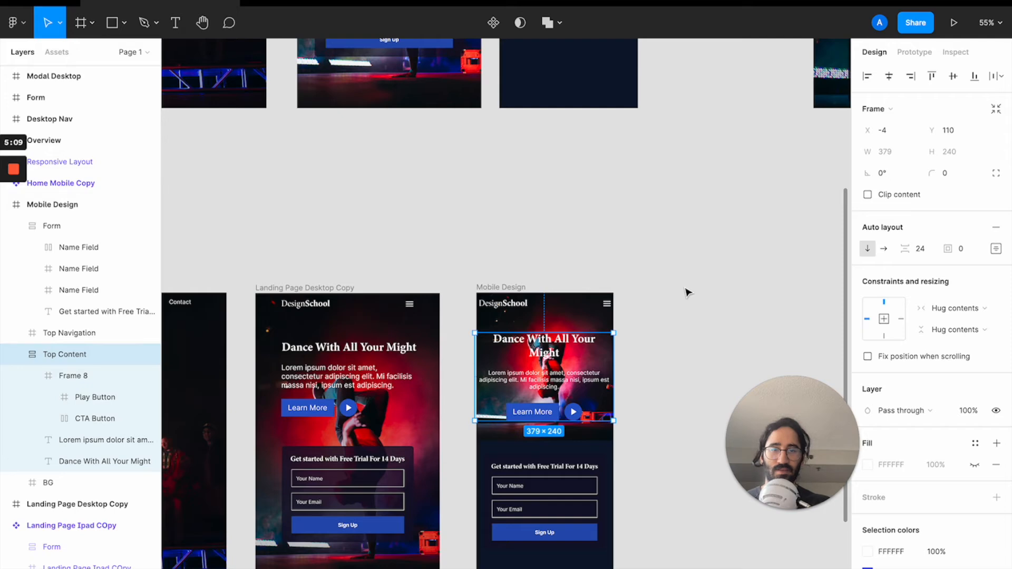
left_click(546, 481)
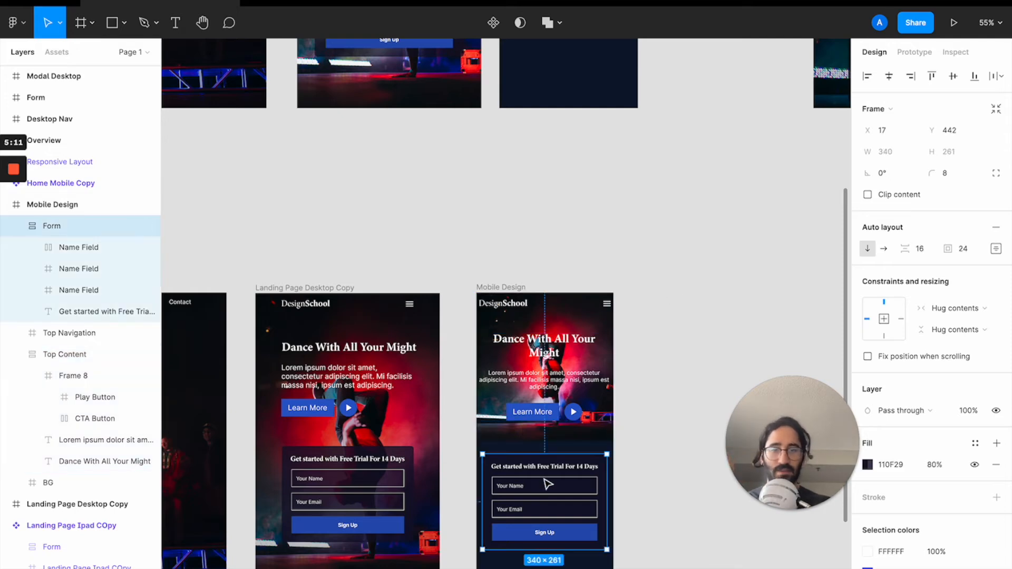
scroll(546, 483, "up", 5)
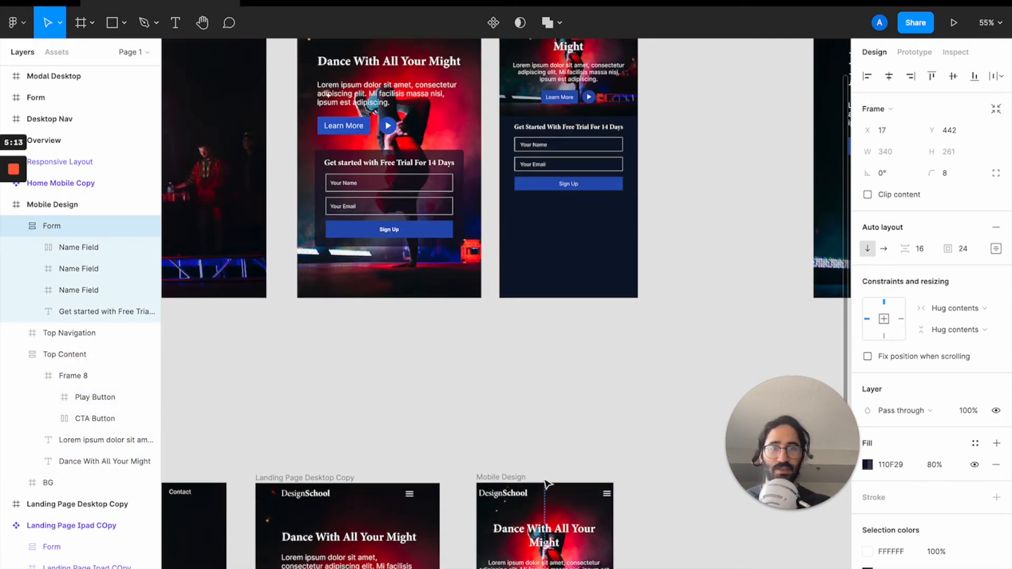
scroll(546, 483, "down", 6)
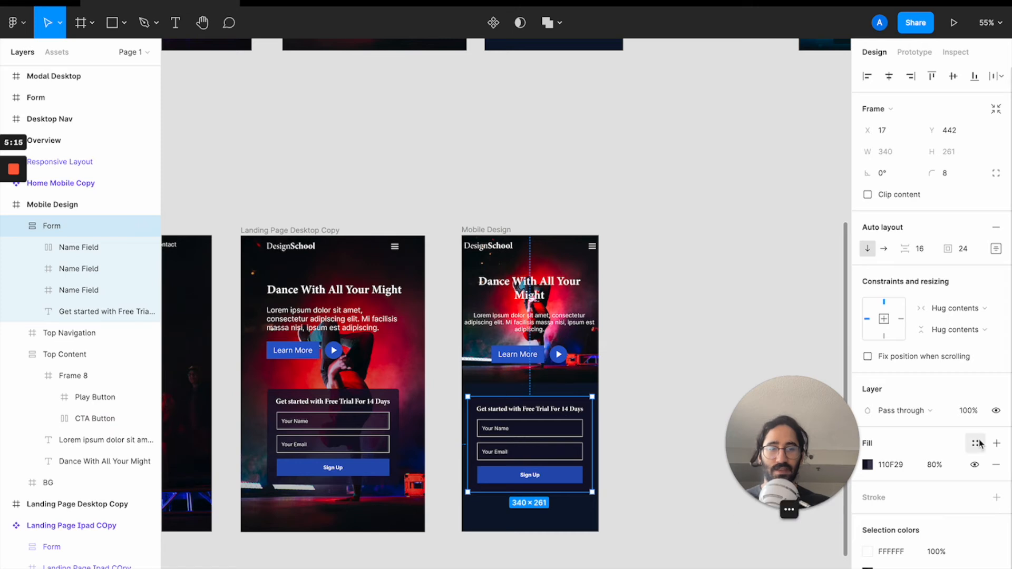
left_click(1004, 463)
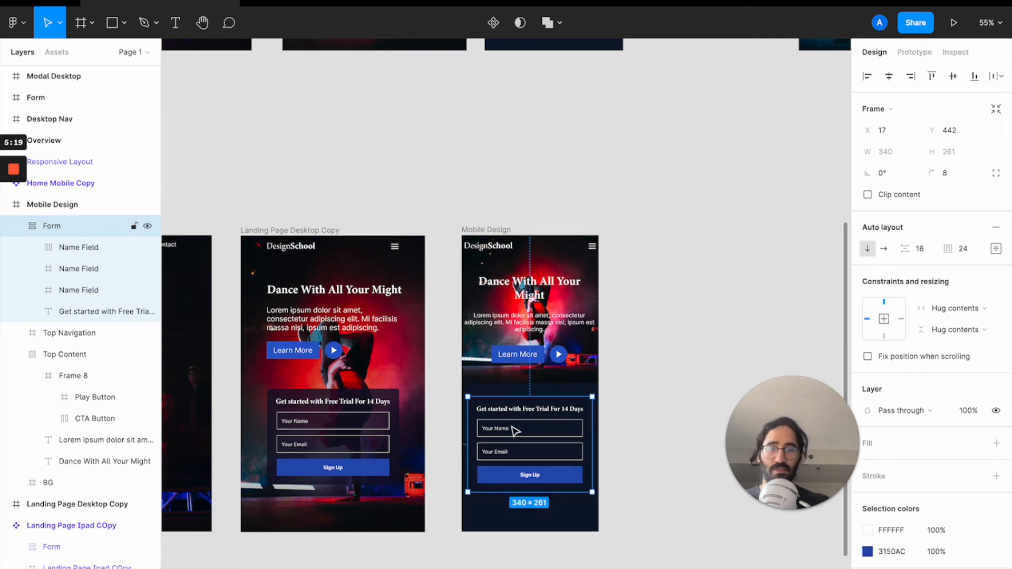
- Move the sign-up form in Mobile Design up to Y position 418
scroll(516, 429, "down", 2)
scroll(515, 430, "up", 8)
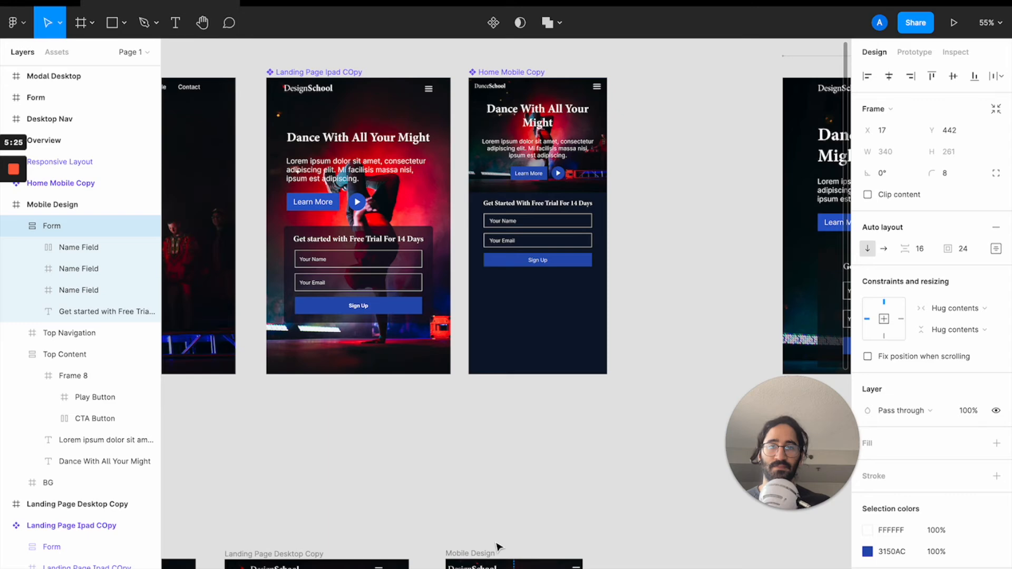
scroll(496, 547, "down", 5)
left_click(949, 130)
key("shift+Down")
key("shift+Down")
key("shift+Down")
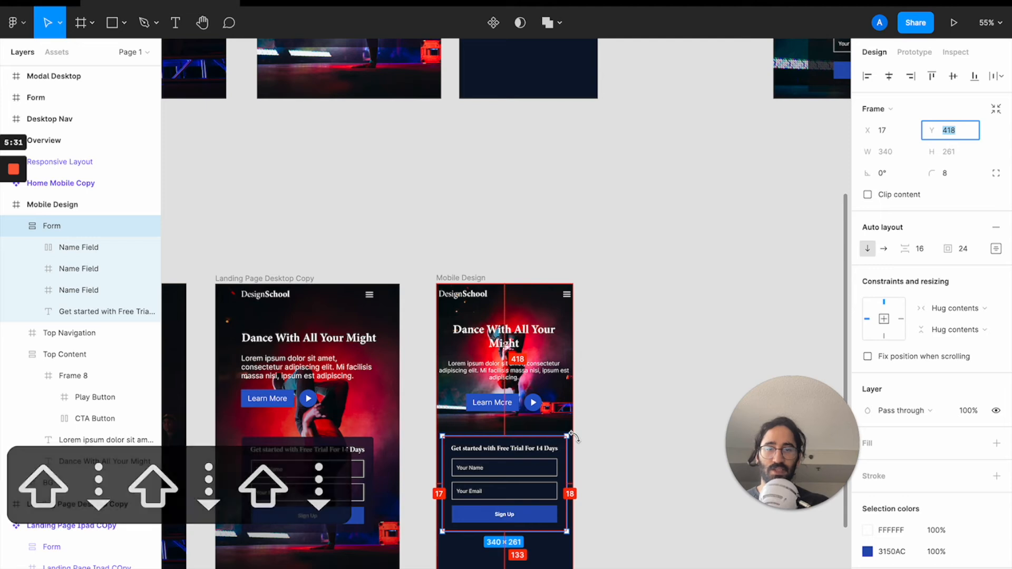
left_click(627, 460)
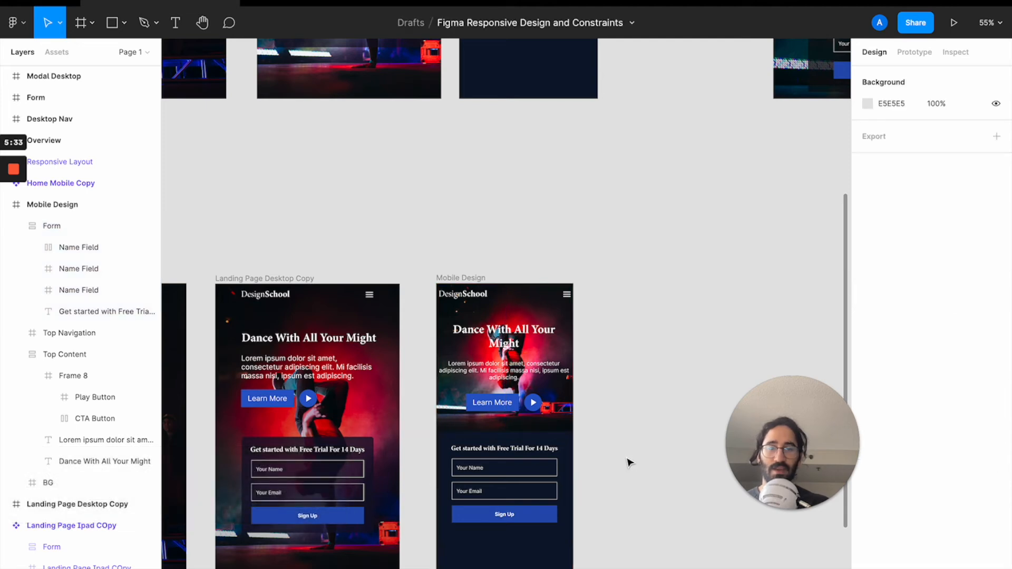
- Resize Top Content in Mobile Design to 375 wide, with its left edge at X 0
left_click(475, 348)
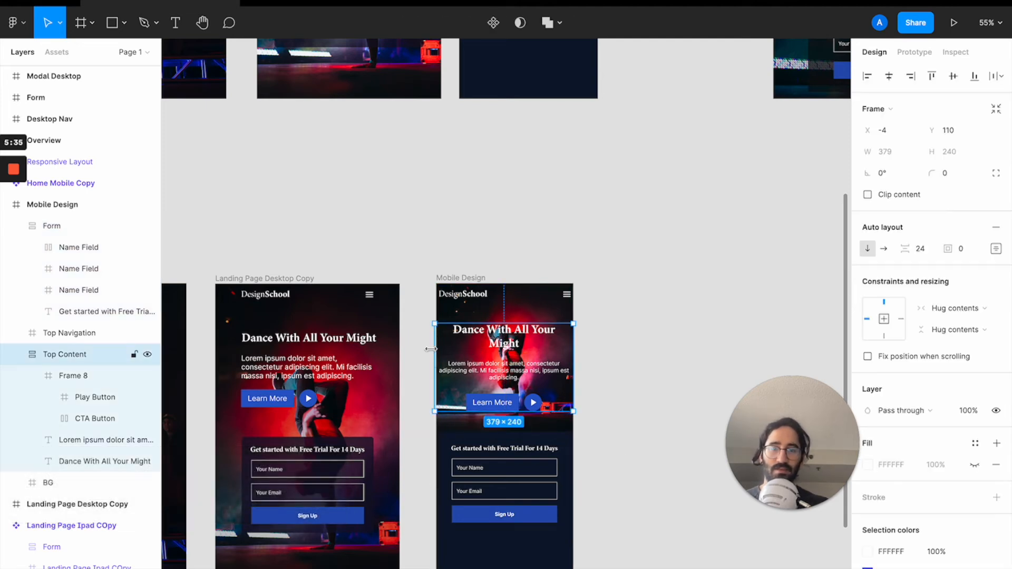
left_click_drag(431, 348, 437, 349)
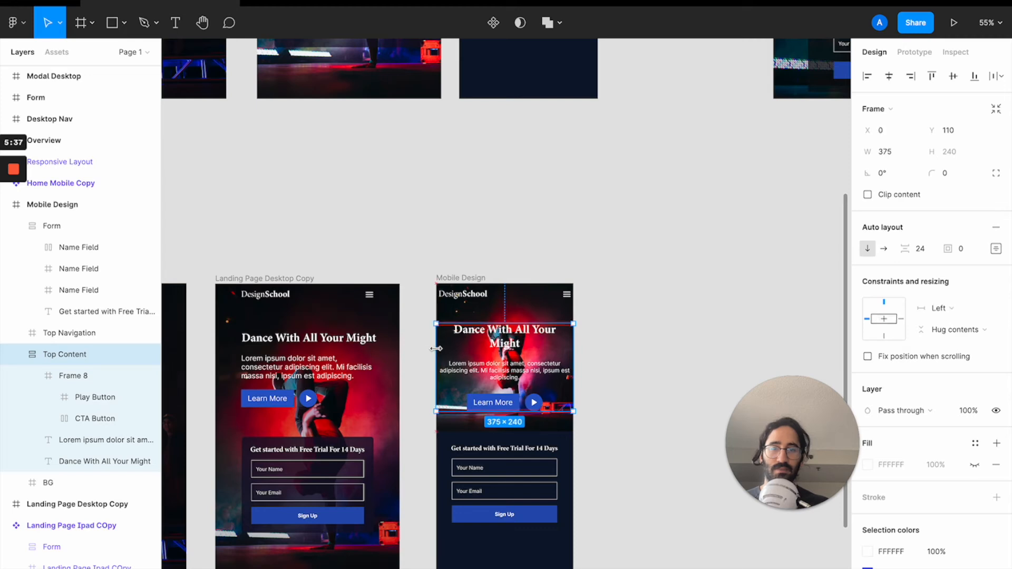
left_click(679, 320)
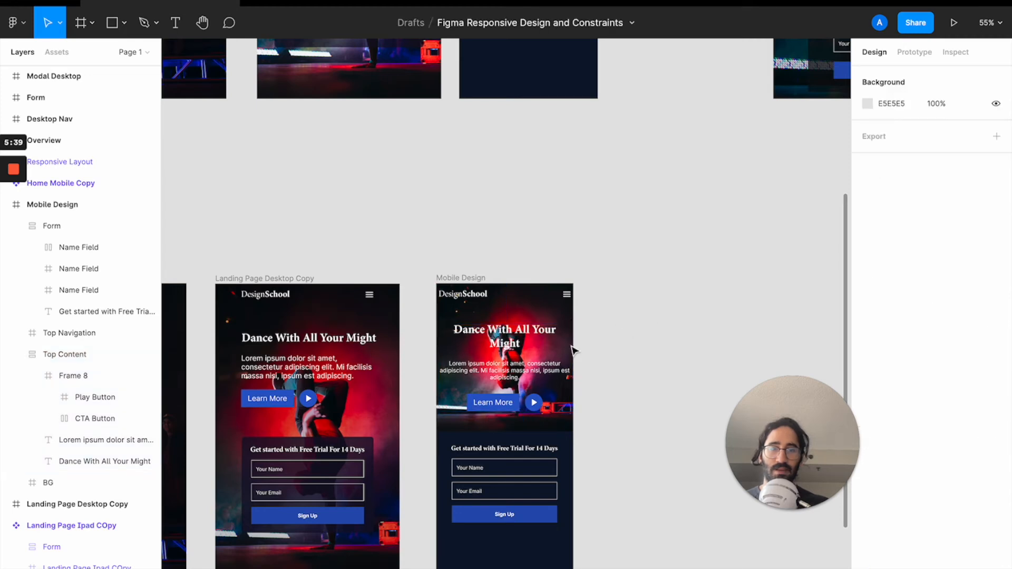
left_click(519, 346)
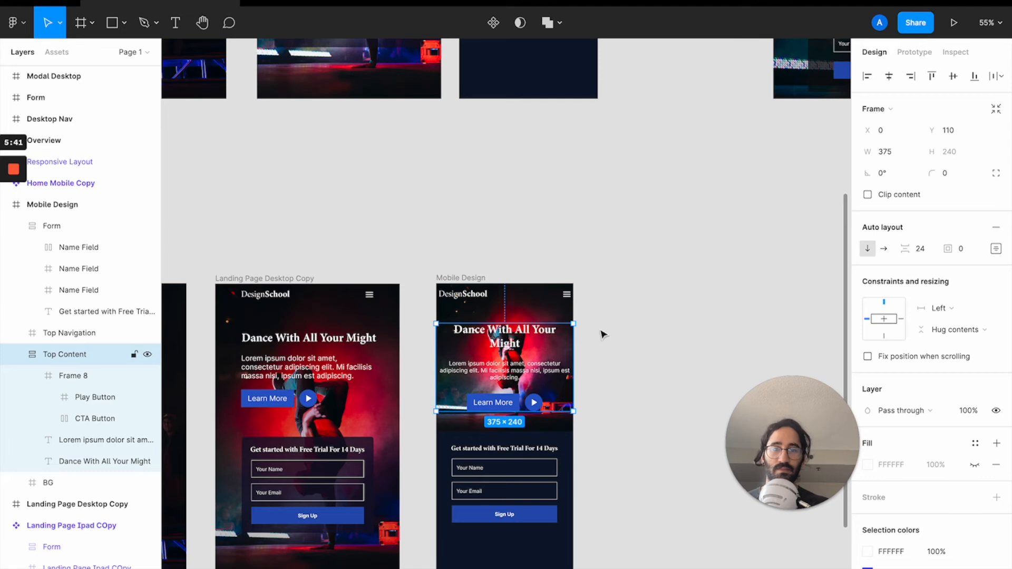
- Set the Top Navigation frame in Mobile Design to a width of 375 and X position 0
left_click(485, 304)
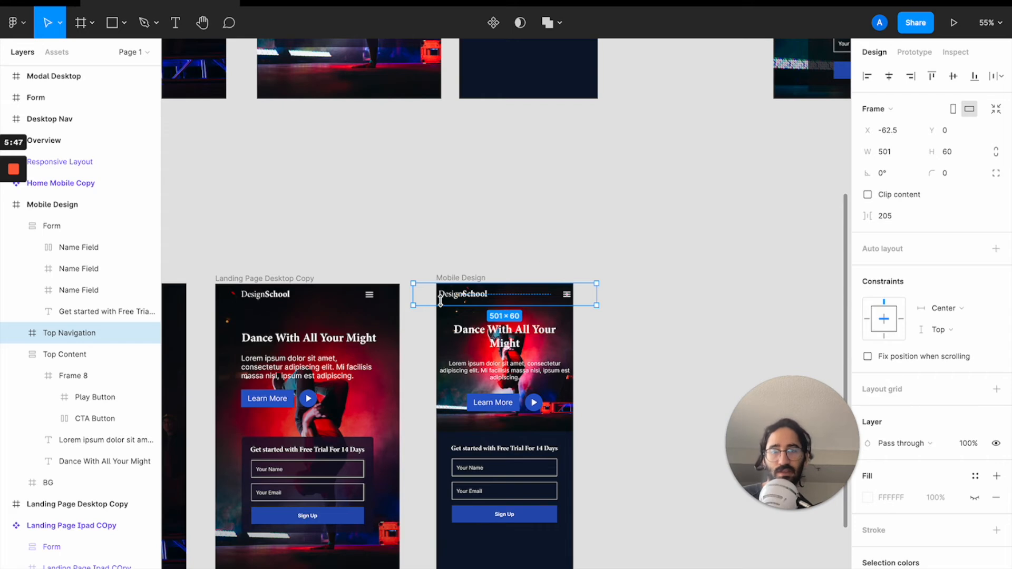
left_click_drag(414, 293, 416, 293)
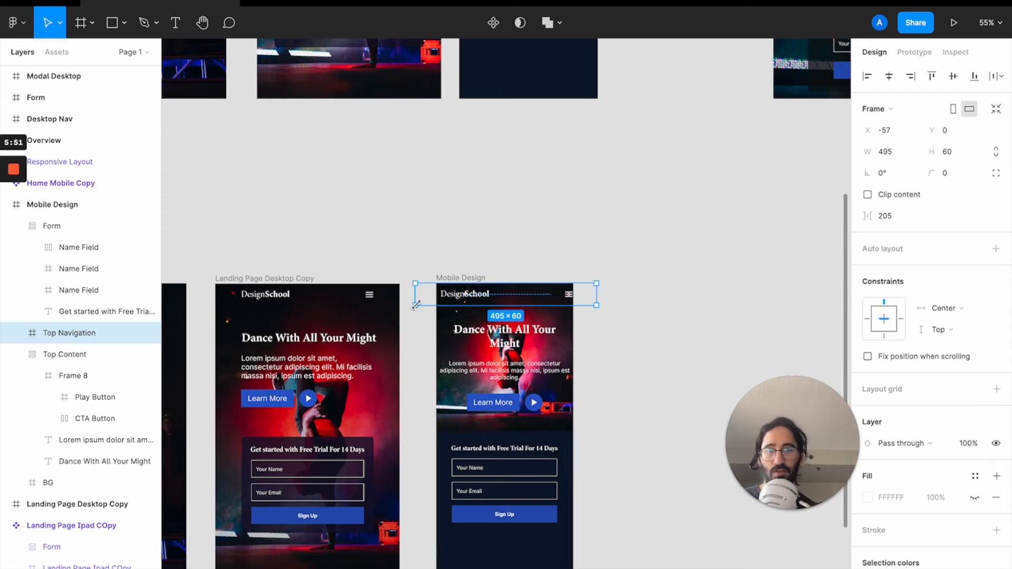
left_click_drag(413, 298, 436, 298)
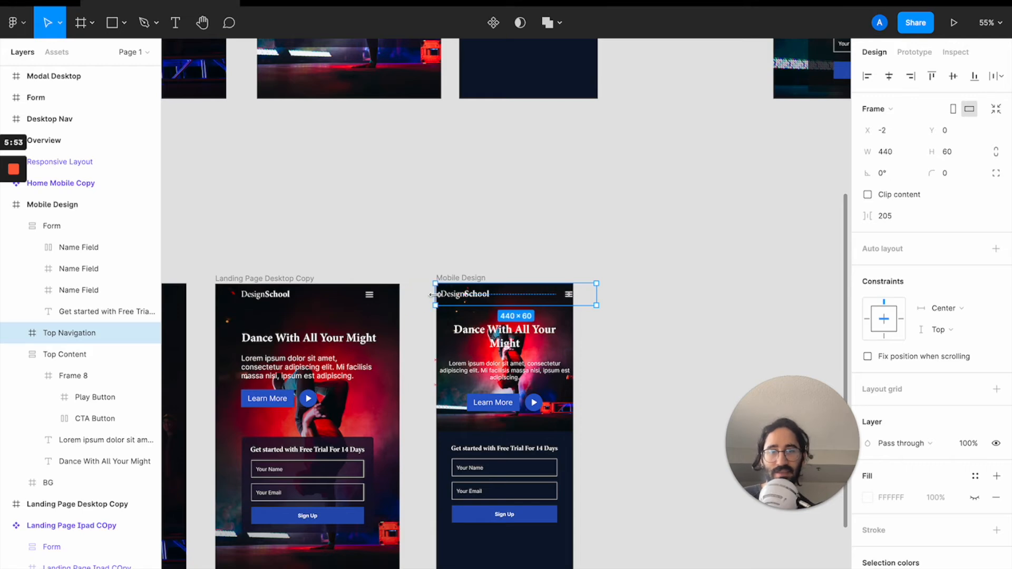
left_click(606, 296)
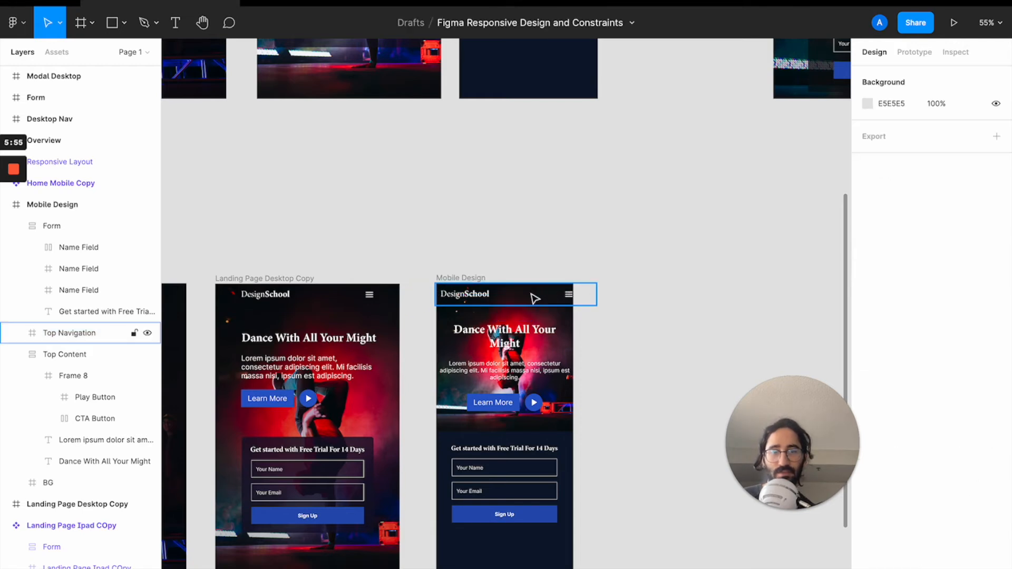
left_click(593, 298)
left_click_drag(595, 292, 573, 293)
left_click(903, 153)
type("375")
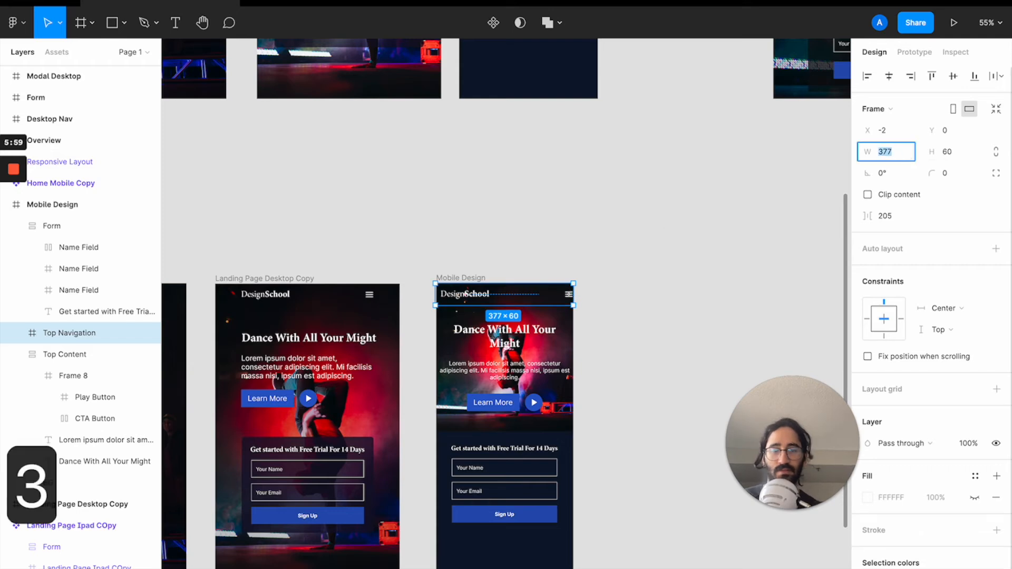
key("Return")
left_click(886, 132)
type("0")
key("Return")
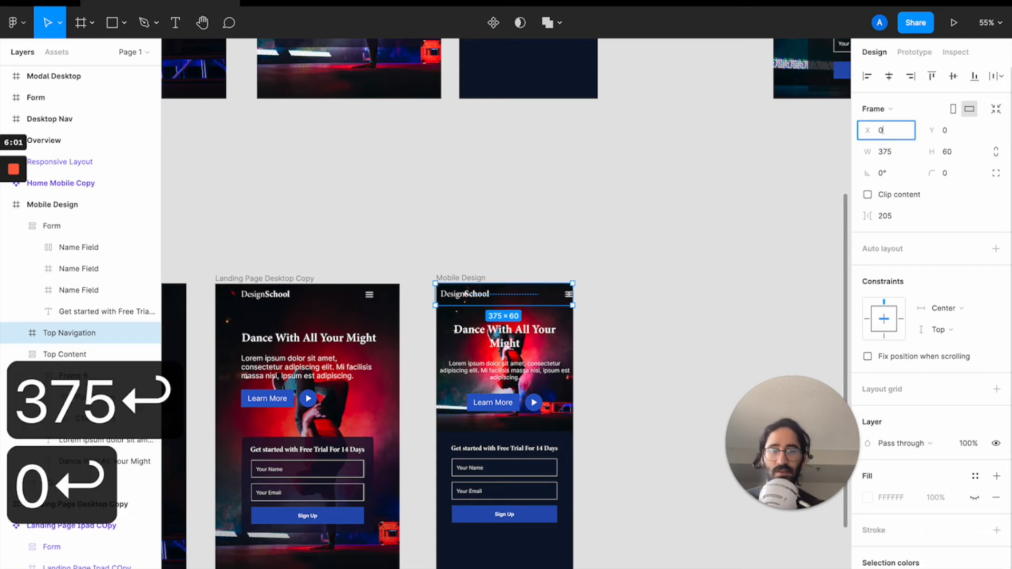
- Move the menu icon in the Mobile Design navigation to X position 339
scroll(444, 288, "up", 5)
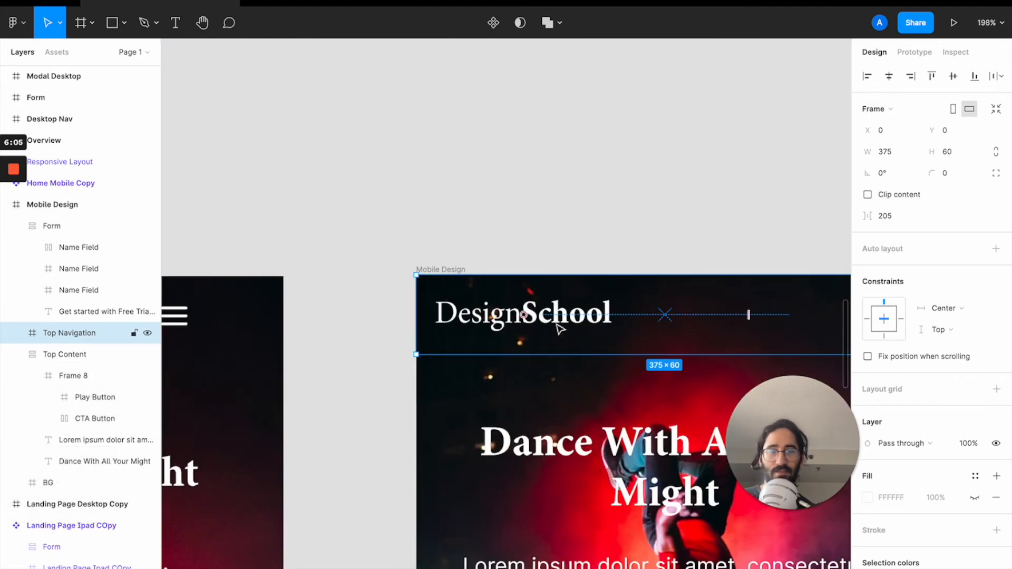
scroll(556, 327, "right", 5)
double_click(628, 326)
left_click(885, 130)
key("shift+Down")
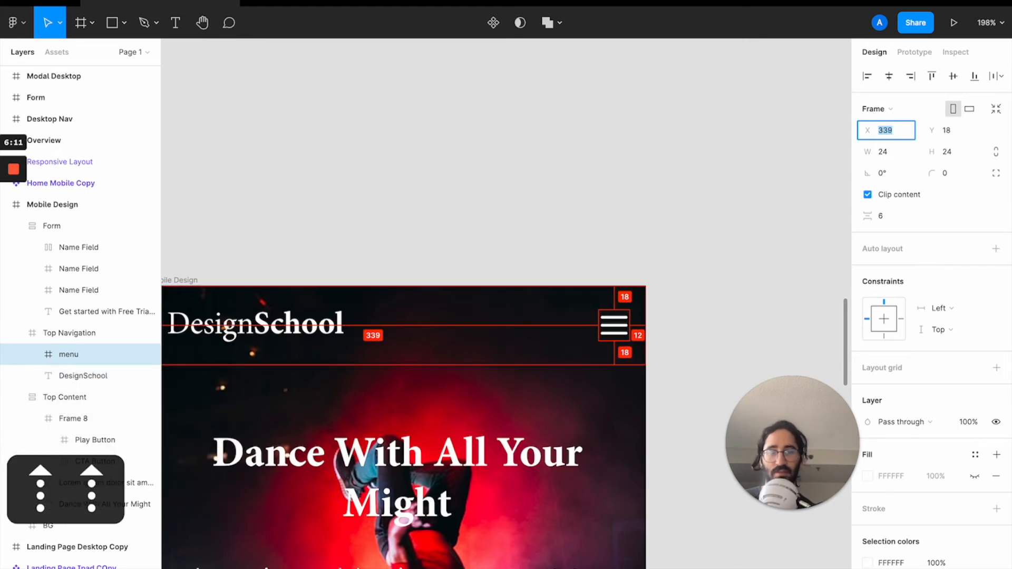
- Move the DesignSchool logo in the Mobile Design navigation to X position 12
scroll(427, 338, "left", 5)
left_click(311, 290)
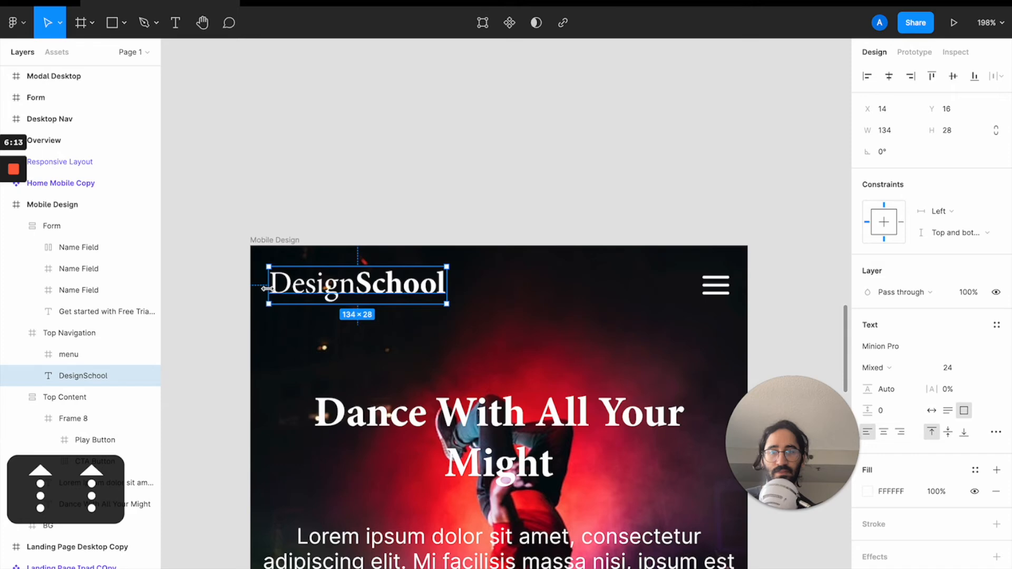
left_click(885, 110)
key("Down")
key("Down")
scroll(564, 188, "down", 5)
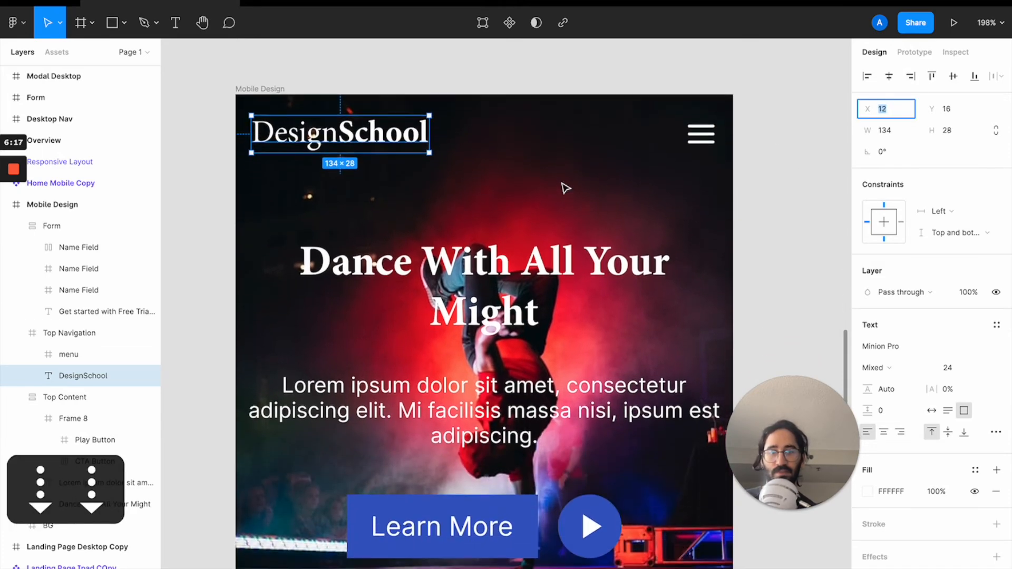
scroll(495, 368, "down", 5)
scroll(496, 393, "up", 5)
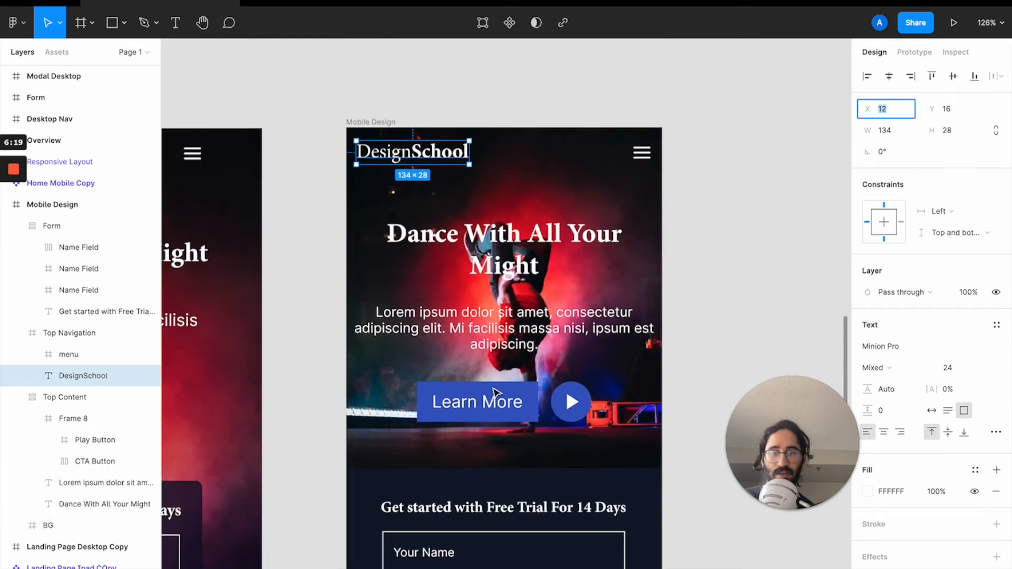
left_click(695, 196)
- Compare the Mobile Design frame with the neighbouring tablet and desktop landing page frames
scroll(695, 196, "down", 2)
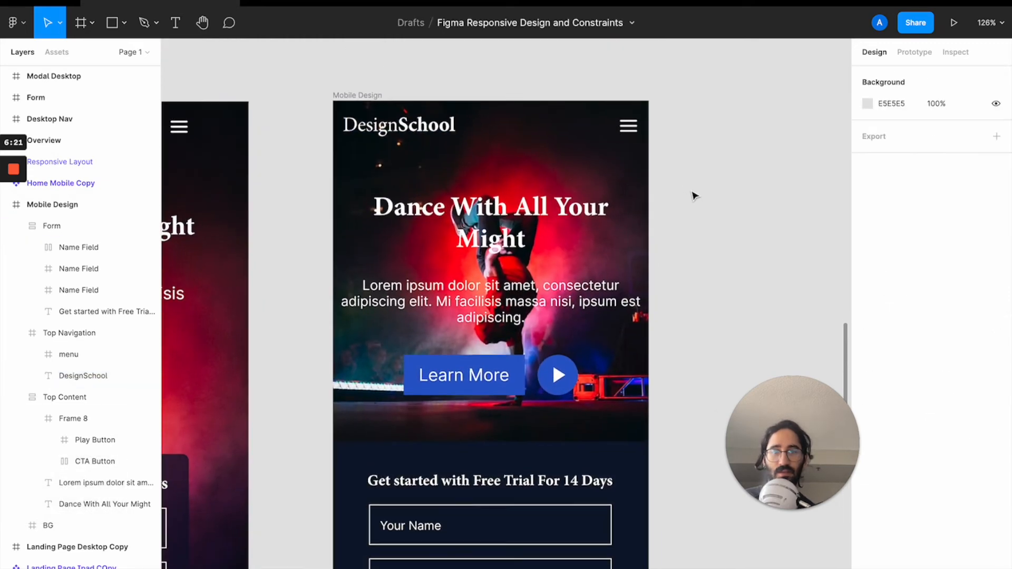
scroll(695, 196, "right", 2)
scroll(695, 196, "down", 3)
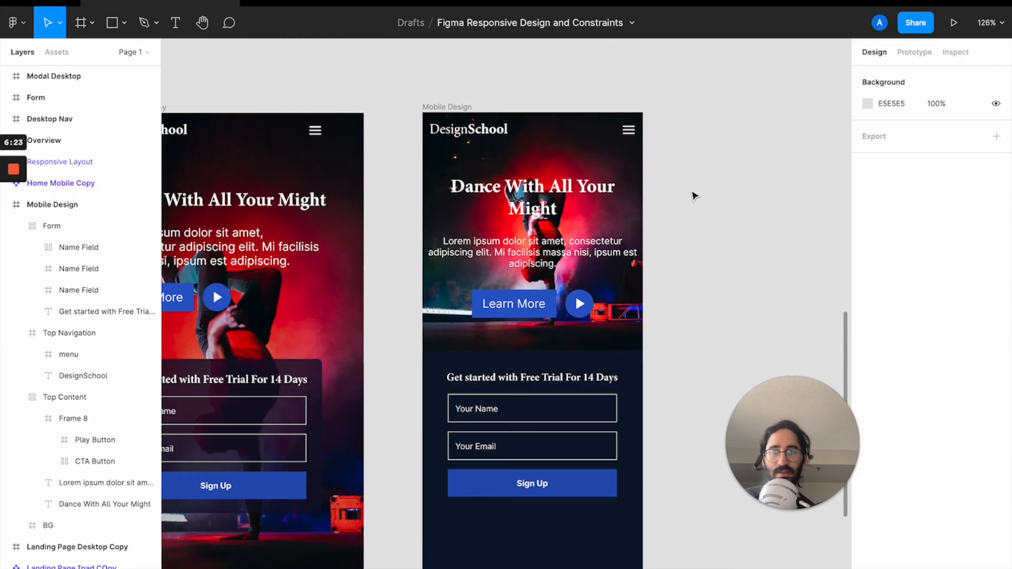
scroll(694, 196, "up", 3)
scroll(695, 196, "left", 2)
scroll(694, 197, "down", 2)
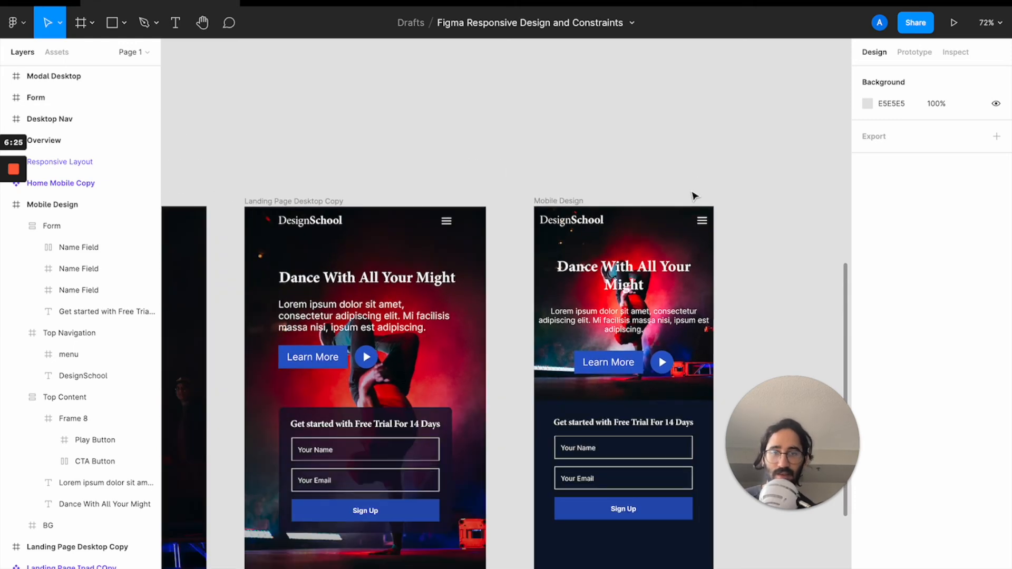
scroll(695, 196, "left", 4)
scroll(694, 196, "down", 3)
scroll(695, 196, "right", 1)
scroll(695, 196, "up", 1)
scroll(695, 196, "right", 2)
scroll(695, 196, "up", 1)
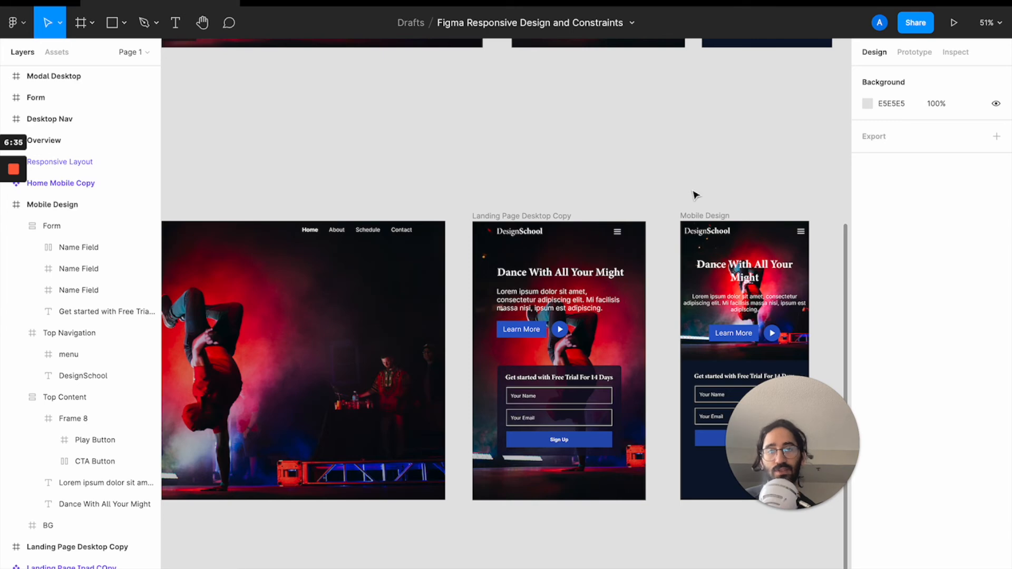
- Narrow the Responsive Layout frame from its right edge to test how the landing page adapts
scroll(695, 196, "right", 13)
scroll(694, 196, "up", 8)
left_click(452, 192)
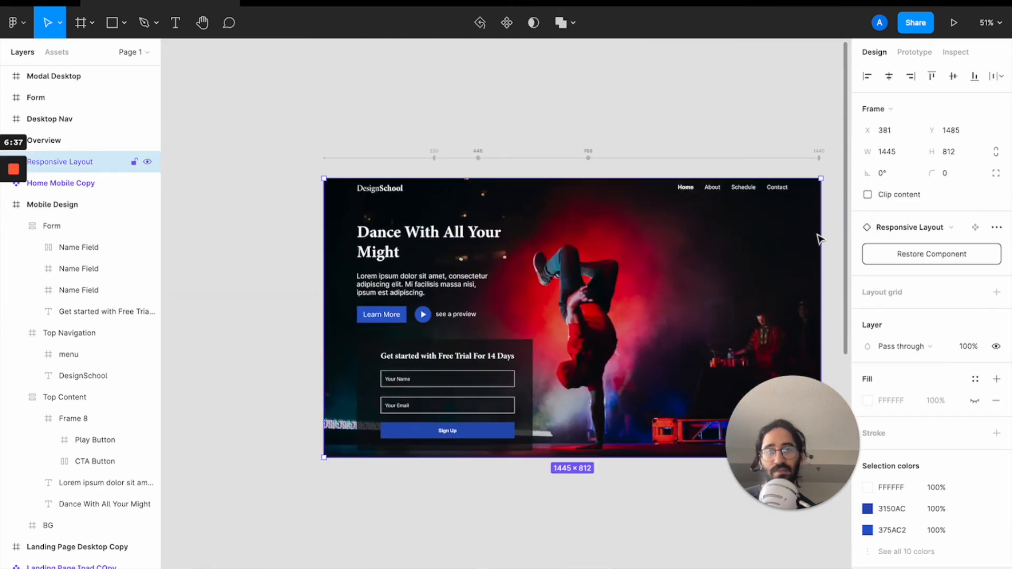
left_click_drag(820, 237, 688, 248)
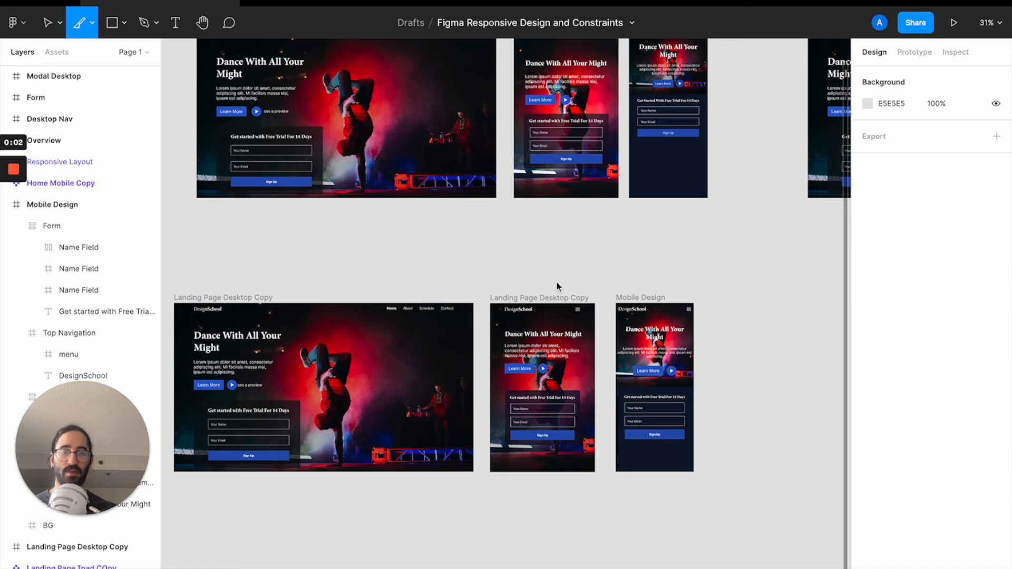
- Search the available commands and plugins for "respon" and clear the query
scroll(557, 283, "right", 2)
scroll(557, 283, "down", 1)
scroll(642, 260, "right", 5)
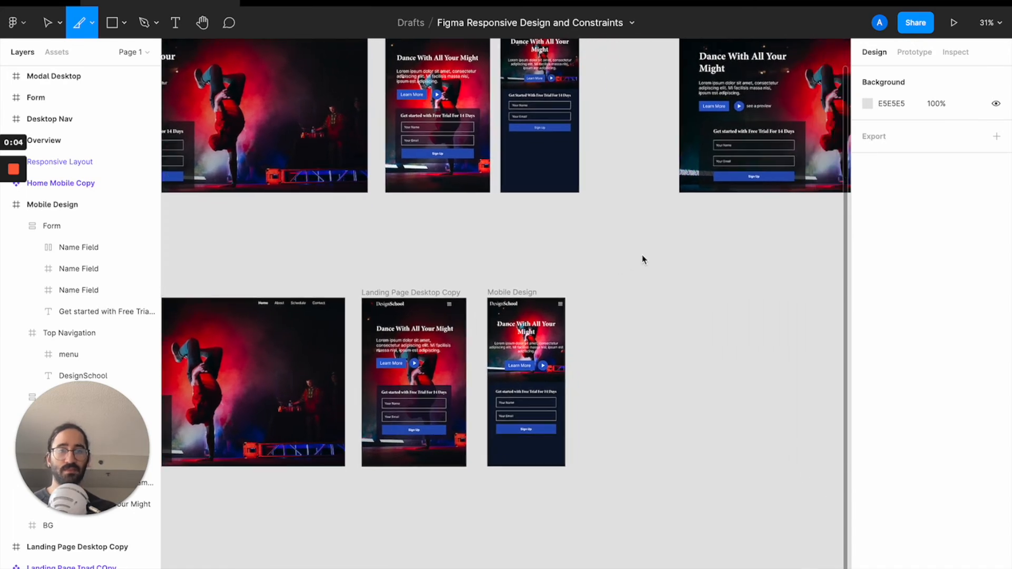
key("super+slash")
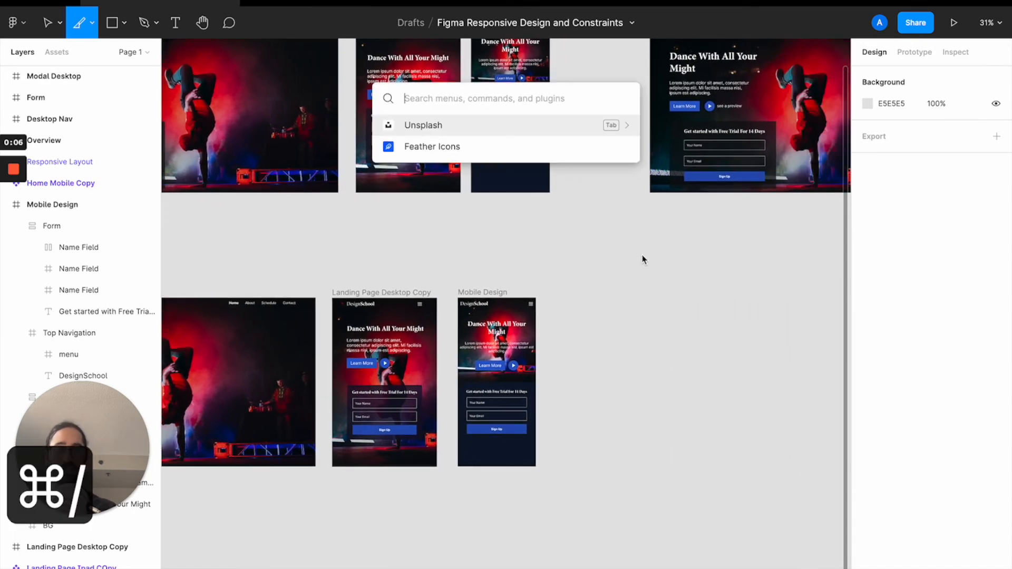
type("respon")
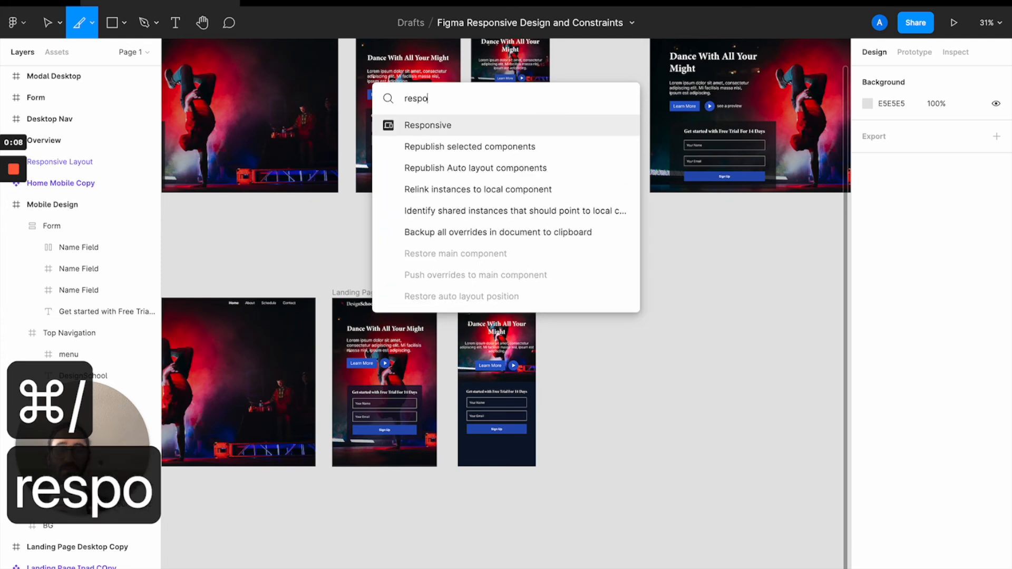
key("BackSpace")
key("BackSpace")
key("BackSpace")
key("BackSpace")
key("BackSpace")
key("BackSpace")
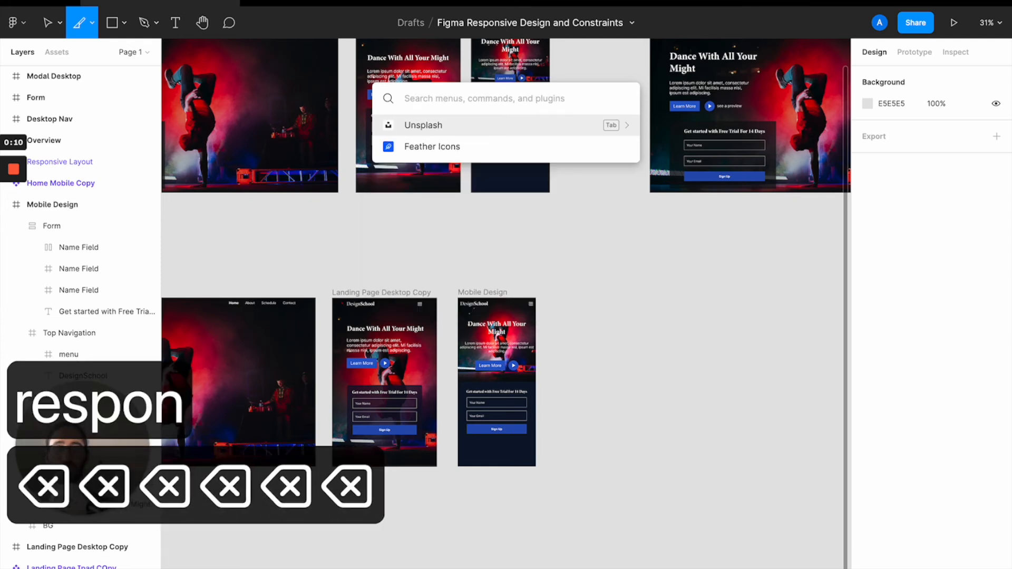
- Find and launch the Breakpoints plugin and continue with its free trial
type("nr")
key("BackSpace")
key("BackSpace")
type("bbre")
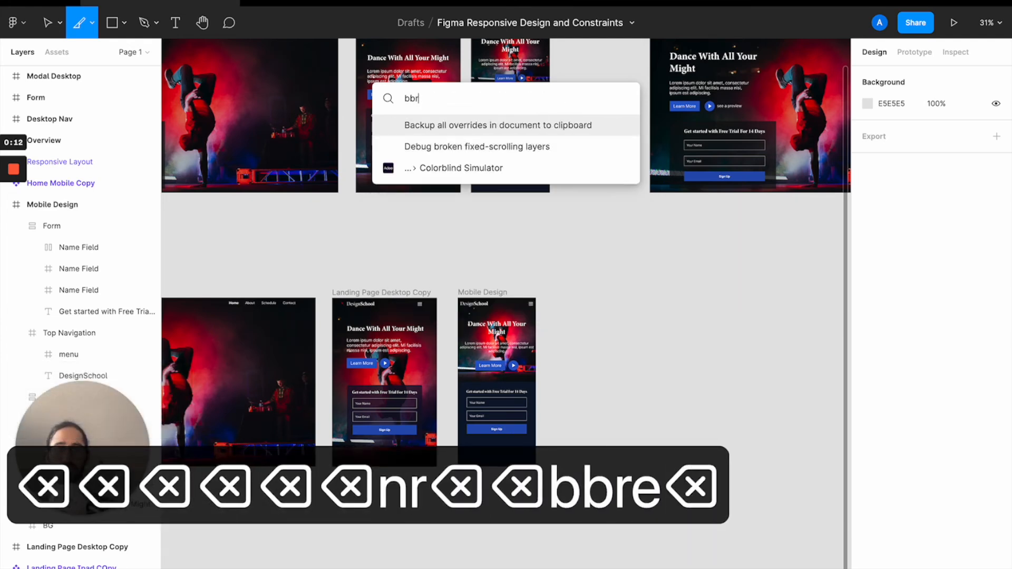
key("BackSpace")
key("BackSpace")
key("BackSpace")
type("reak")
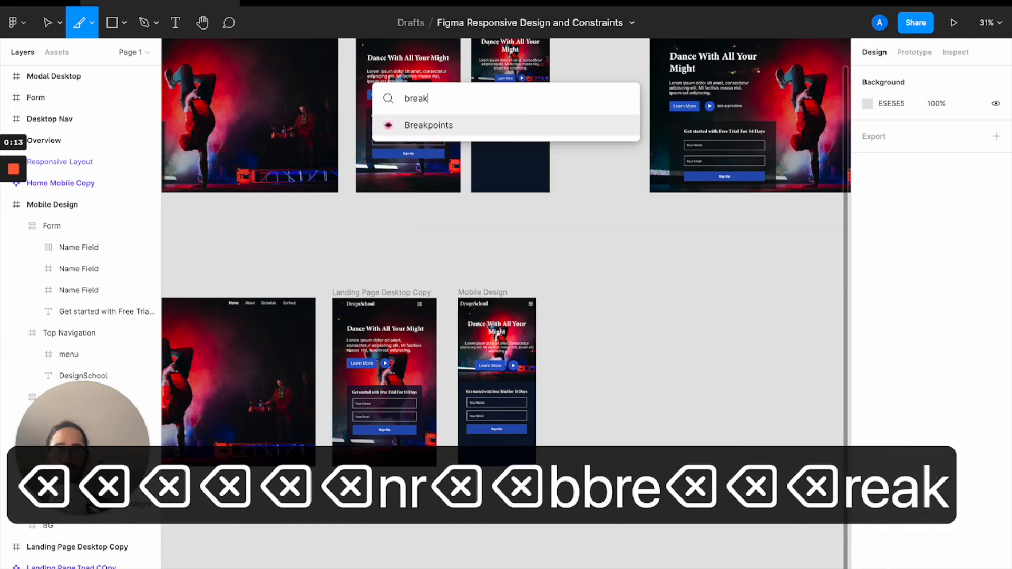
left_click(462, 135)
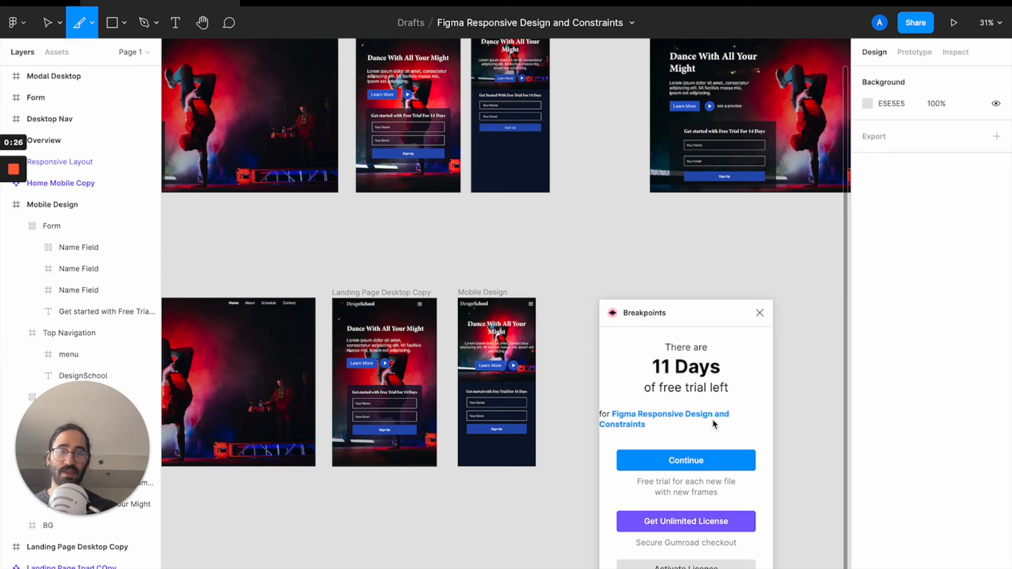
left_click(701, 460)
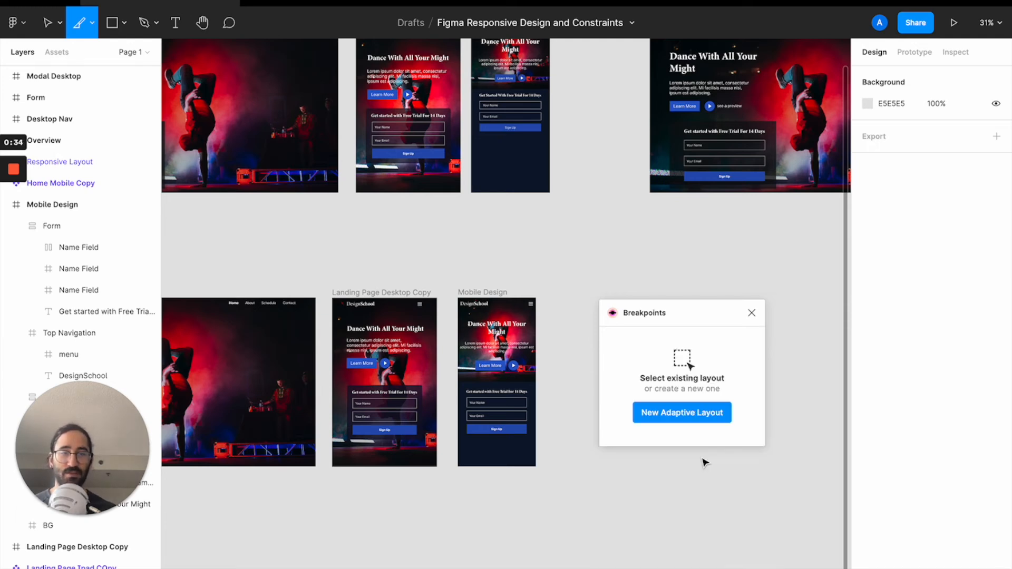
- Try to create a new adaptive layout with the Breakpoints plugin, and undo it
left_click(688, 413)
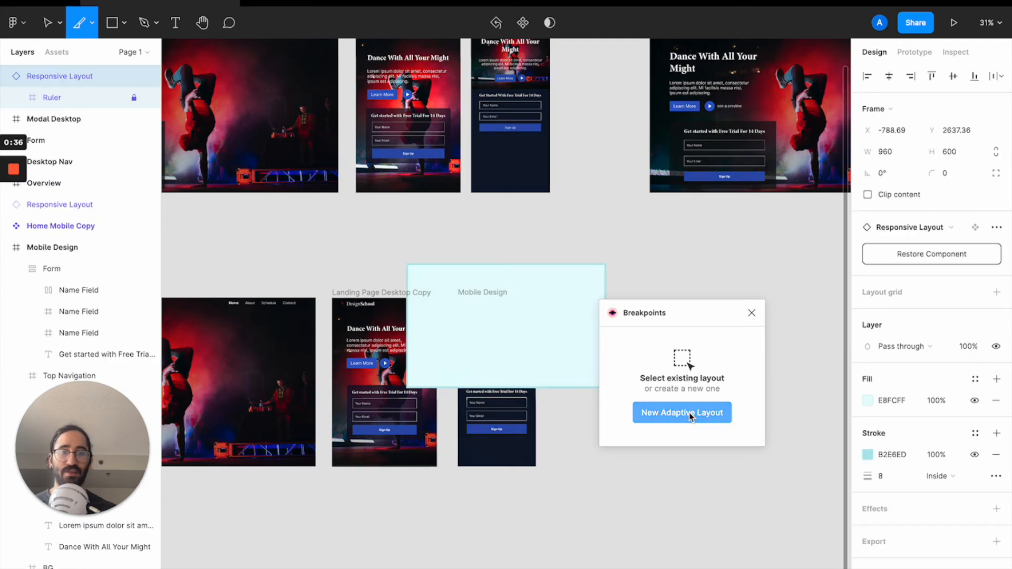
left_click(649, 303)
left_click_drag(728, 311, 817, 349)
left_click(680, 356)
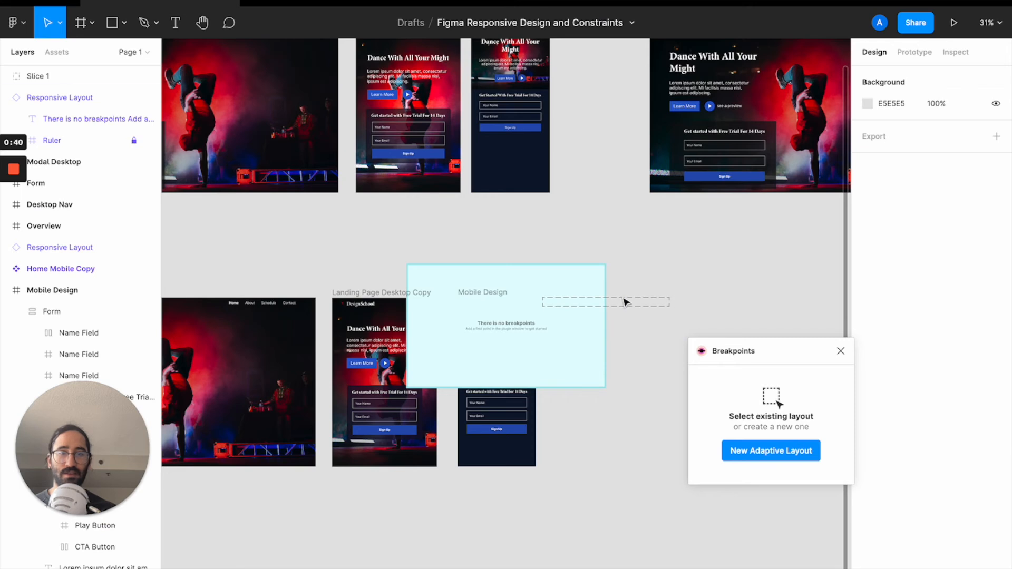
key("super+z")
key("super+z")
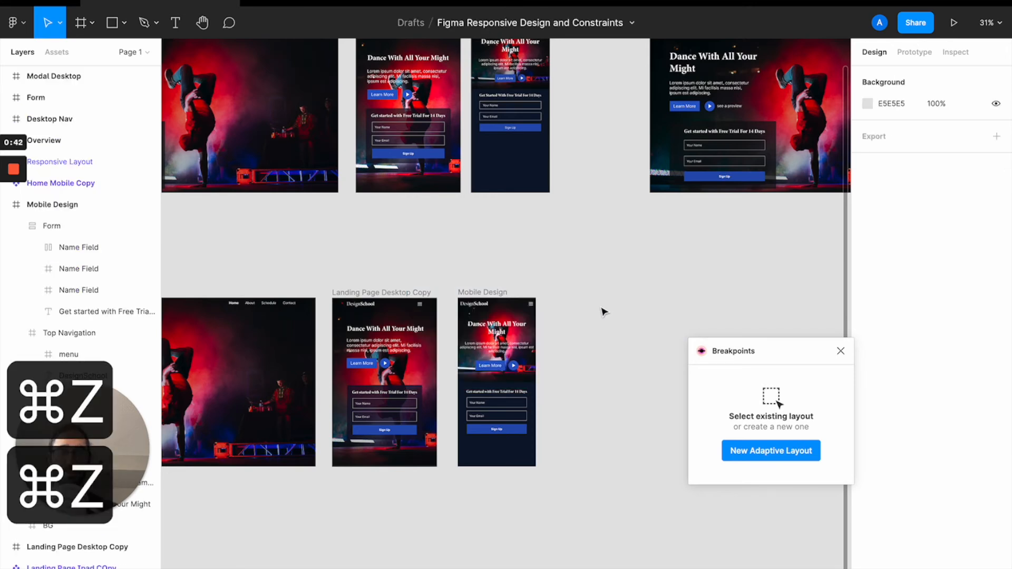
- Create a new adaptive layout with the Breakpoints plugin, place it beside the Mobile Design frame and set its width to 1440
left_click(761, 449)
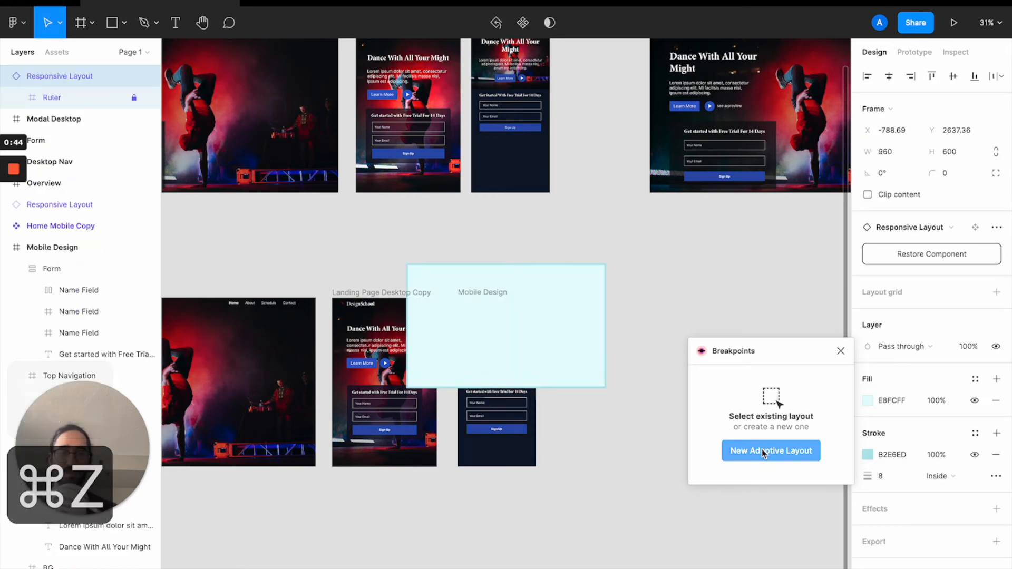
left_click_drag(514, 287, 689, 317)
left_click(902, 157)
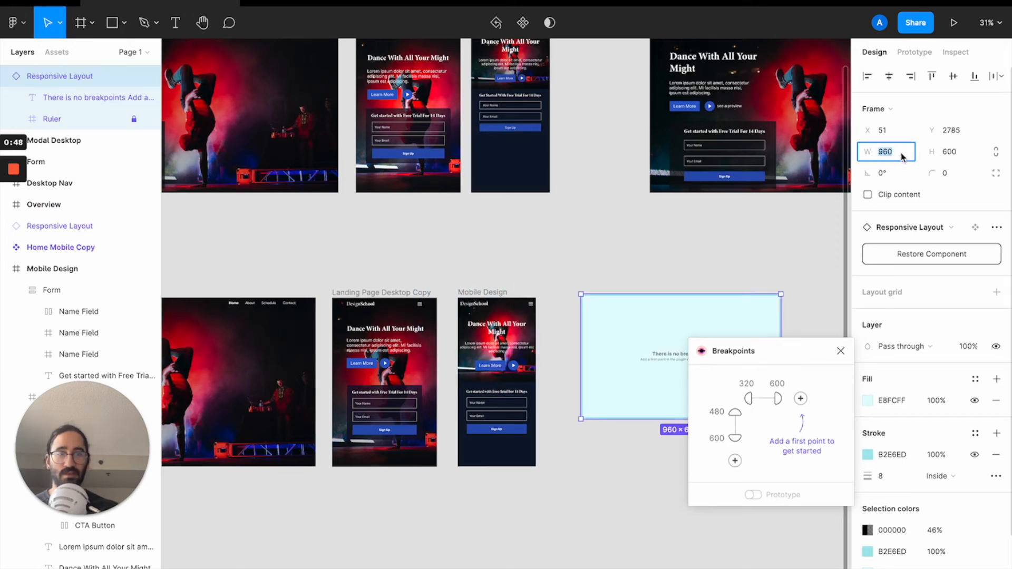
type("1440")
key("BackSpace")
type("40")
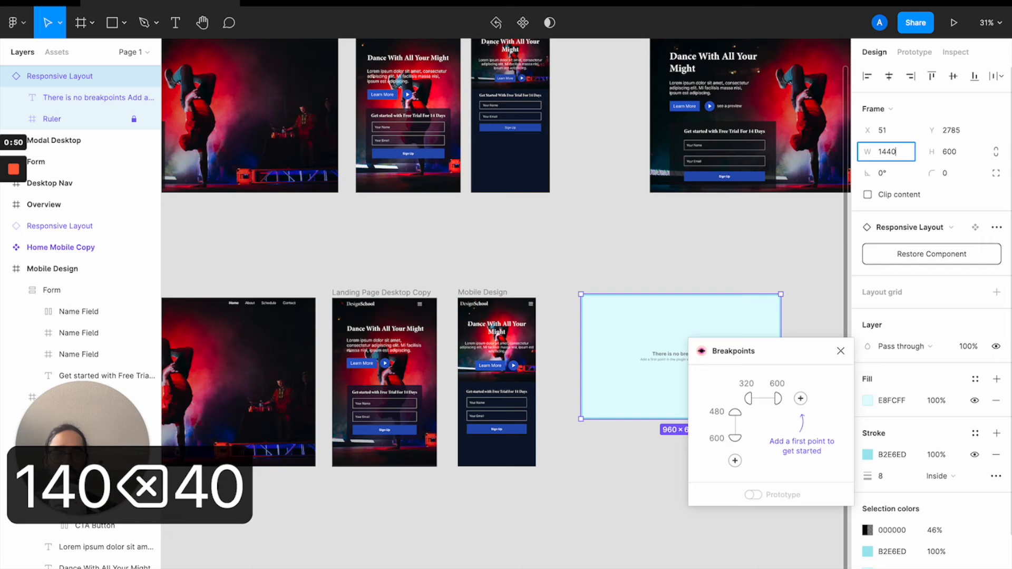
key("Return")
scroll(759, 210, "right", 2)
- Set the new adaptive layout's height to 812 and nudge the frame slightly sideways
left_click(949, 151)
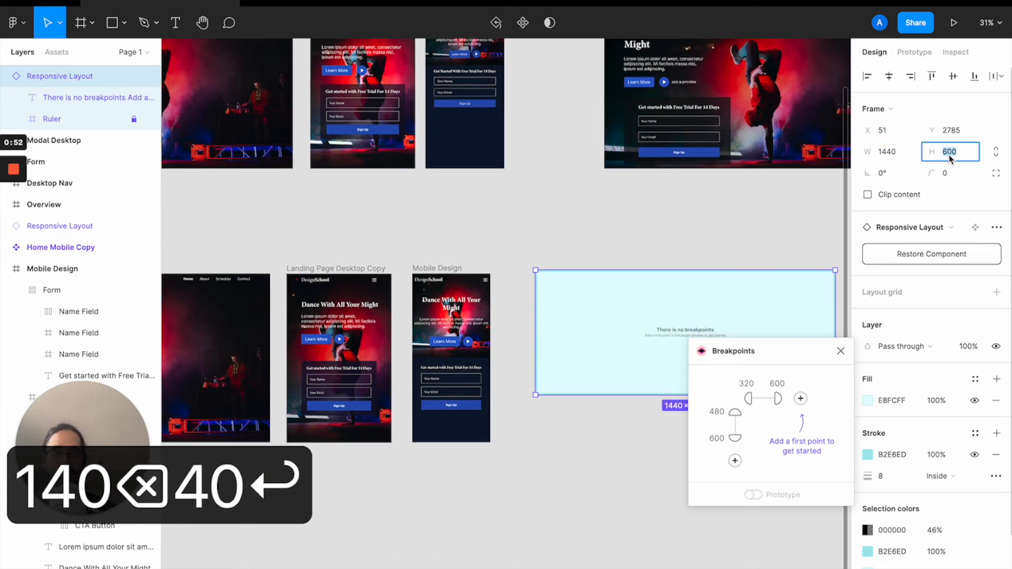
type("1")
key("BackSpace")
key("BackSpace")
type("812")
key("Return")
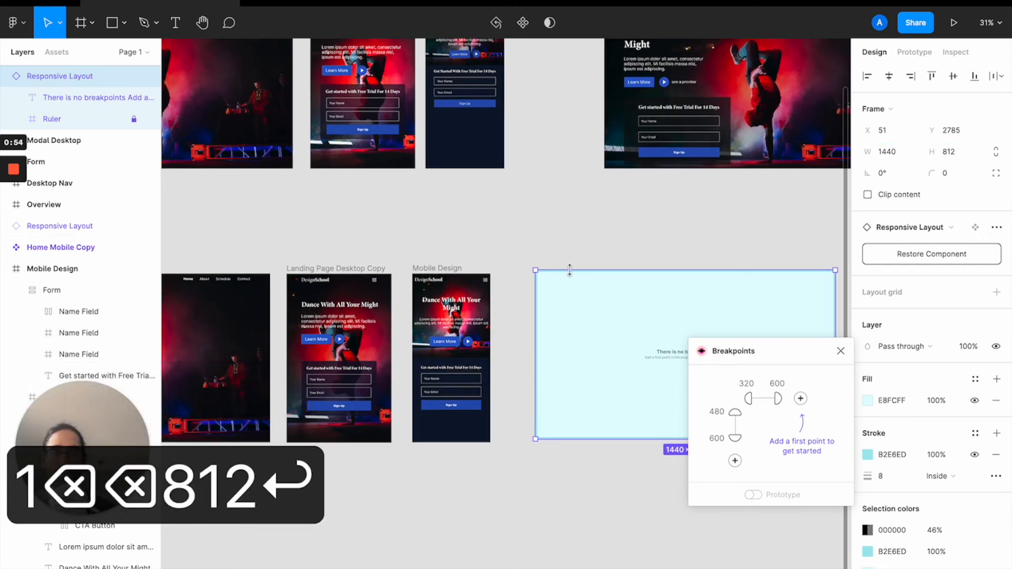
left_click_drag(574, 297, 581, 297)
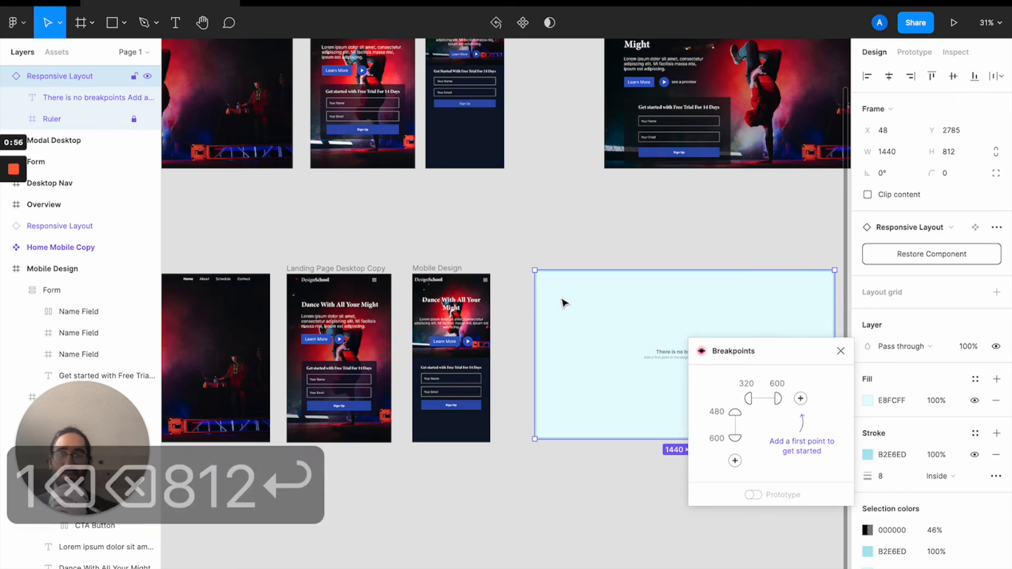
- Reselect the empty Responsive Layout frame and move the Breakpoints window clear of it
scroll(571, 301, "left", 2)
scroll(685, 289, "right", 4)
scroll(685, 289, "up", 3)
left_click(622, 226)
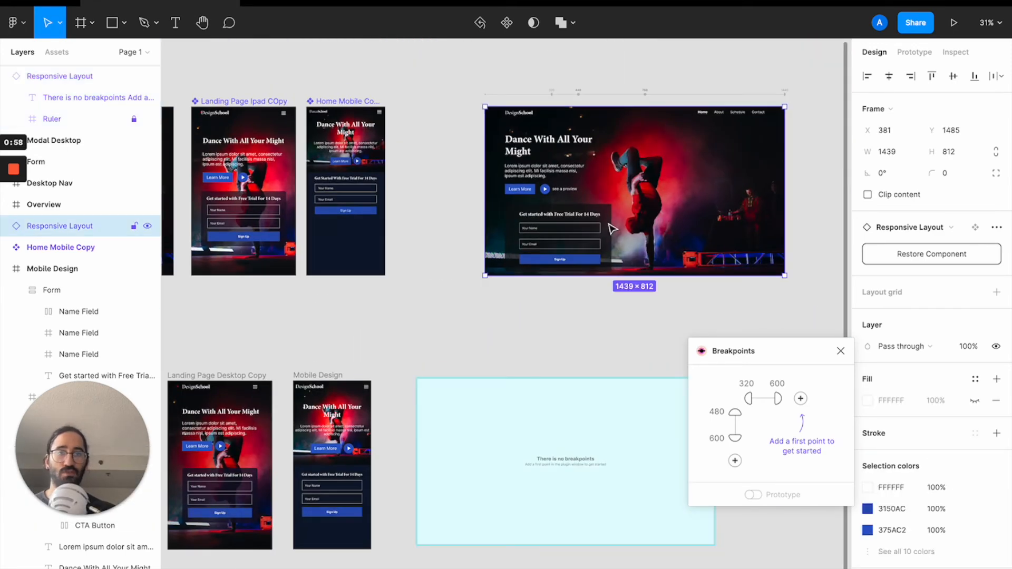
left_click(559, 359)
left_click(539, 402)
scroll(540, 401, "down", 3)
scroll(540, 401, "left", 3)
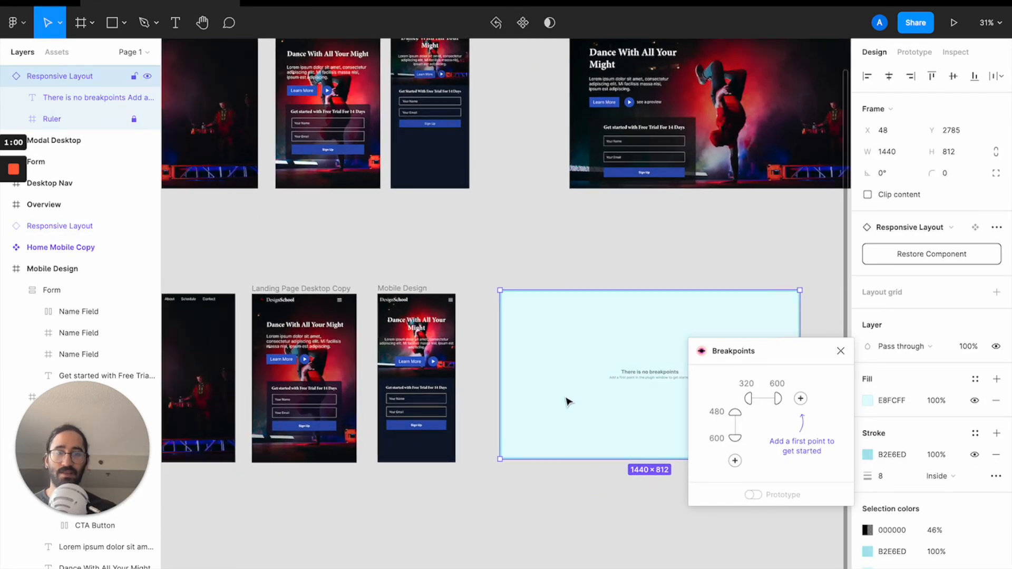
left_click_drag(740, 351, 726, 446)
scroll(611, 397, "down", 3)
scroll(611, 398, "left", 4)
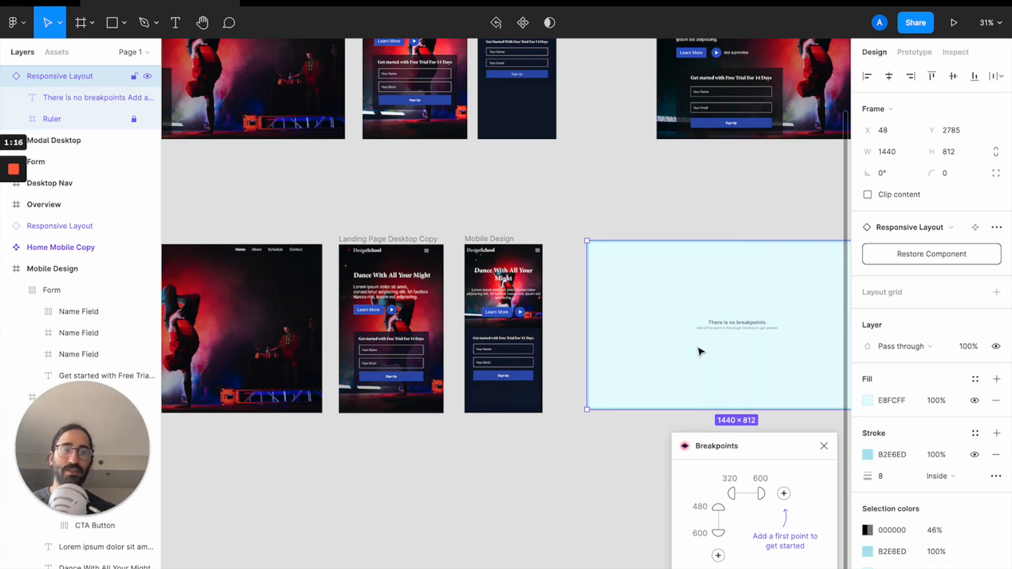
- Examine the breakpoint ruler above the finished Responsive Layout as a reference for the new one
scroll(700, 350, "right", 5)
scroll(701, 350, "up", 3)
scroll(644, 169, "up", 5)
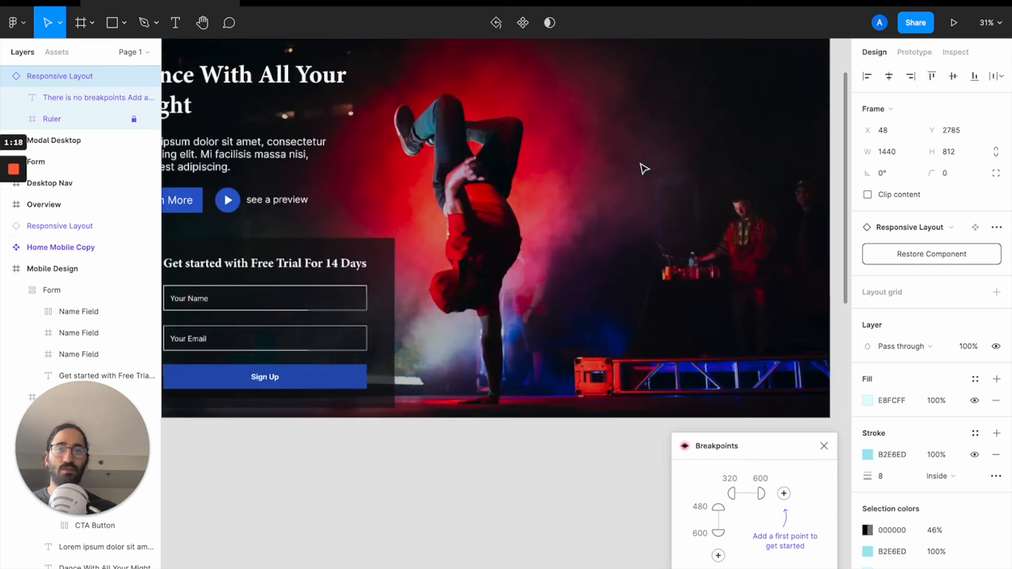
scroll(643, 167, "up", 5)
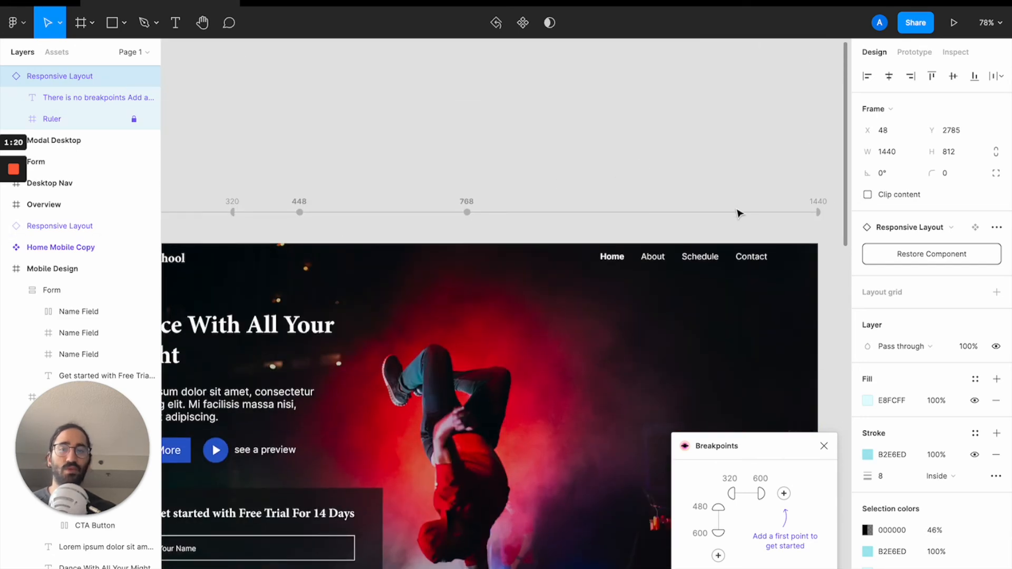
scroll(740, 213, "down", 10)
scroll(739, 213, "left", 3)
scroll(739, 214, "down", 10)
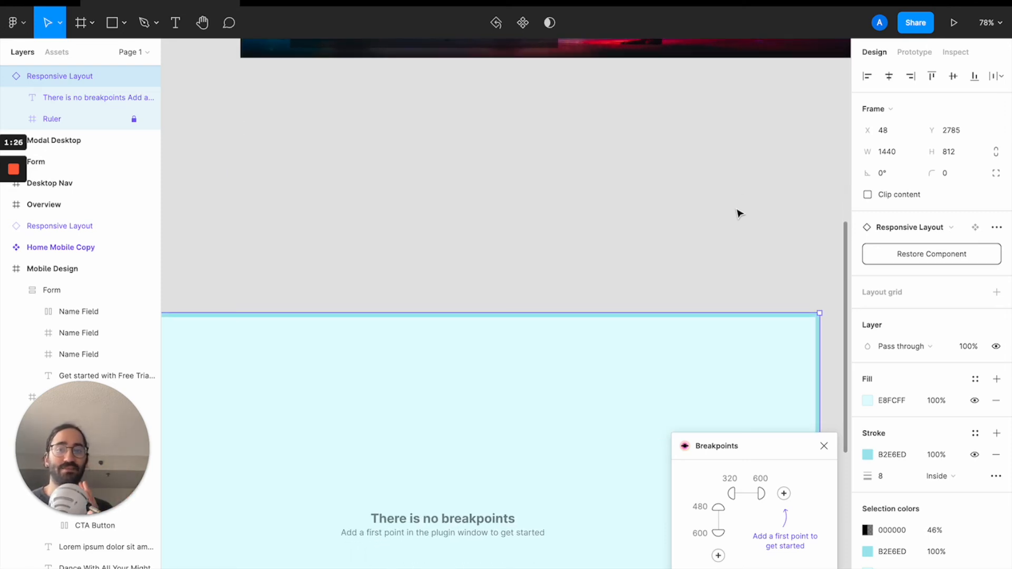
scroll(737, 232, "down", 1)
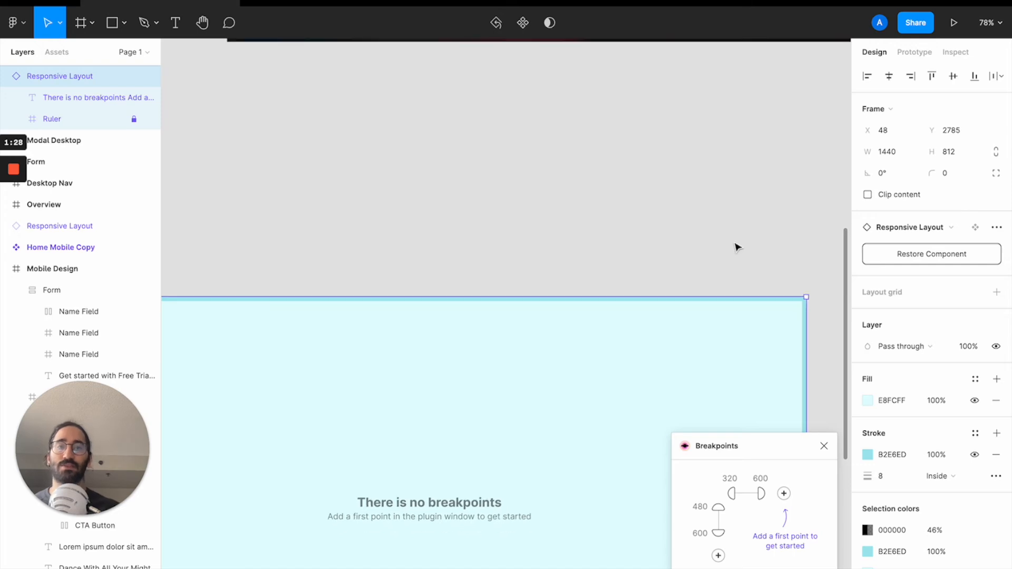
- Add two horizontal breakpoints to the new layout and set its maximum width to 1440
scroll(737, 245, "down", 5)
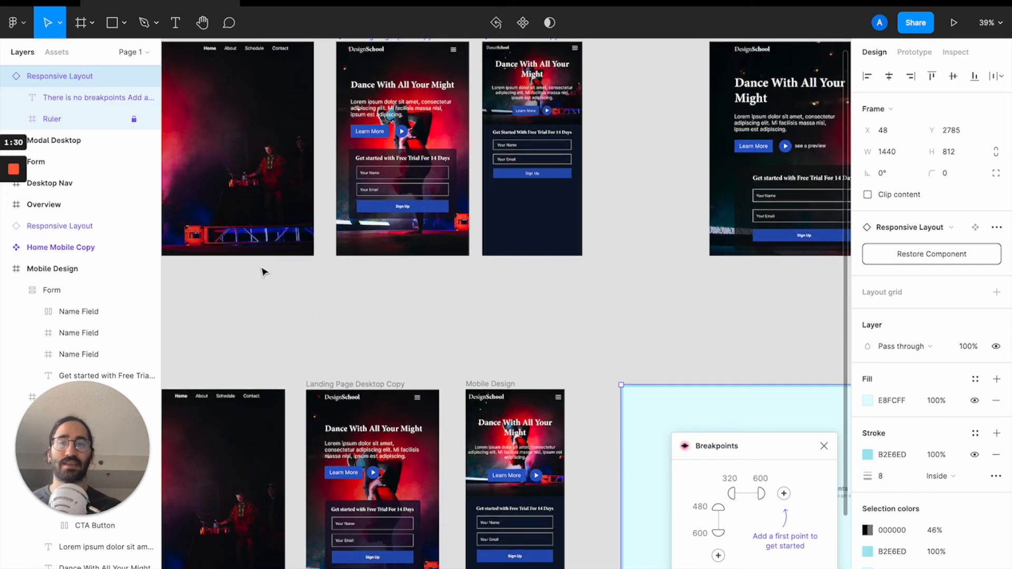
scroll(513, 284, "down", 9)
scroll(513, 284, "right", 8)
scroll(513, 284, "up", 3)
scroll(513, 285, "left", 3)
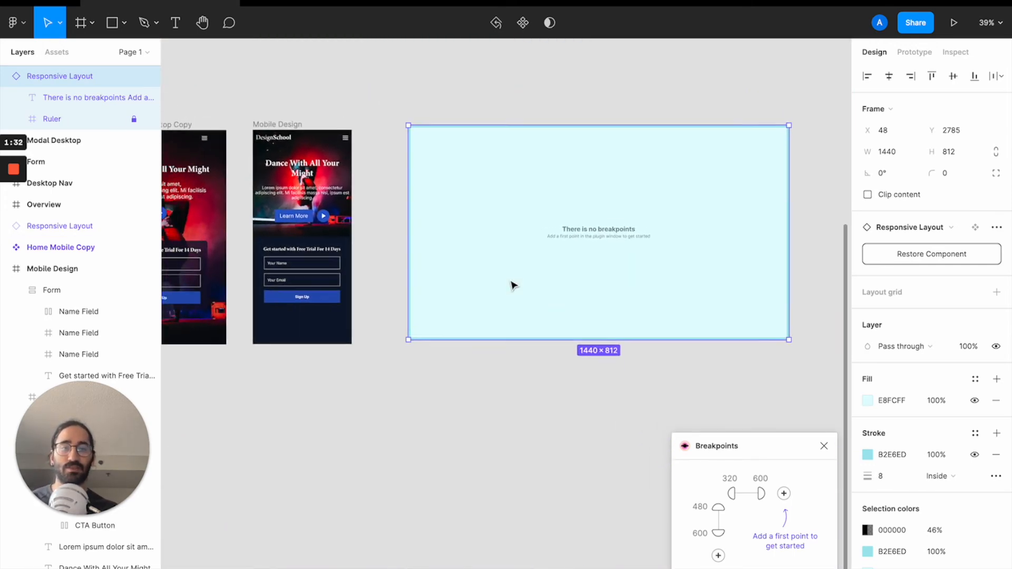
left_click(784, 494)
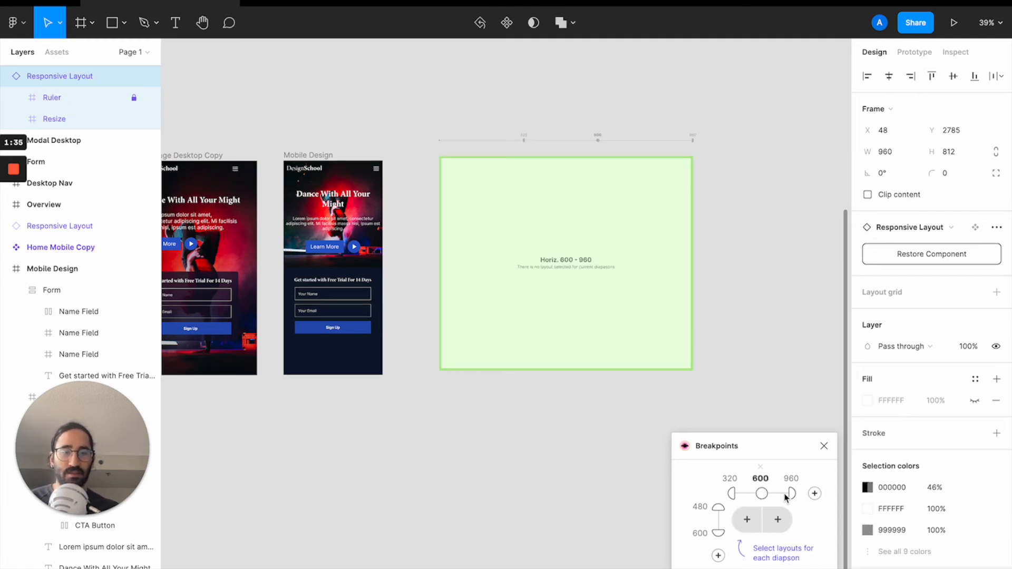
left_click(818, 494)
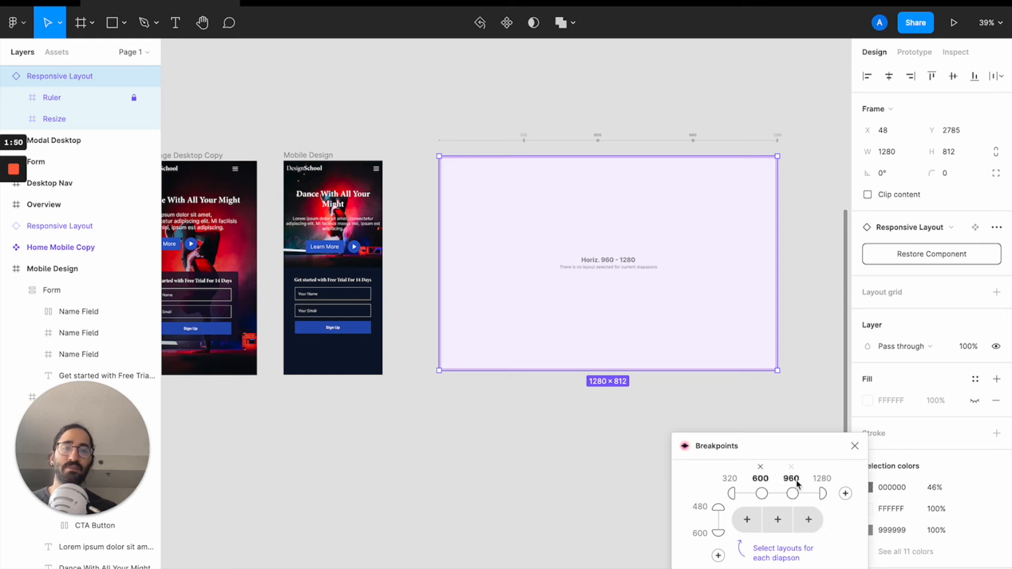
left_click(825, 478)
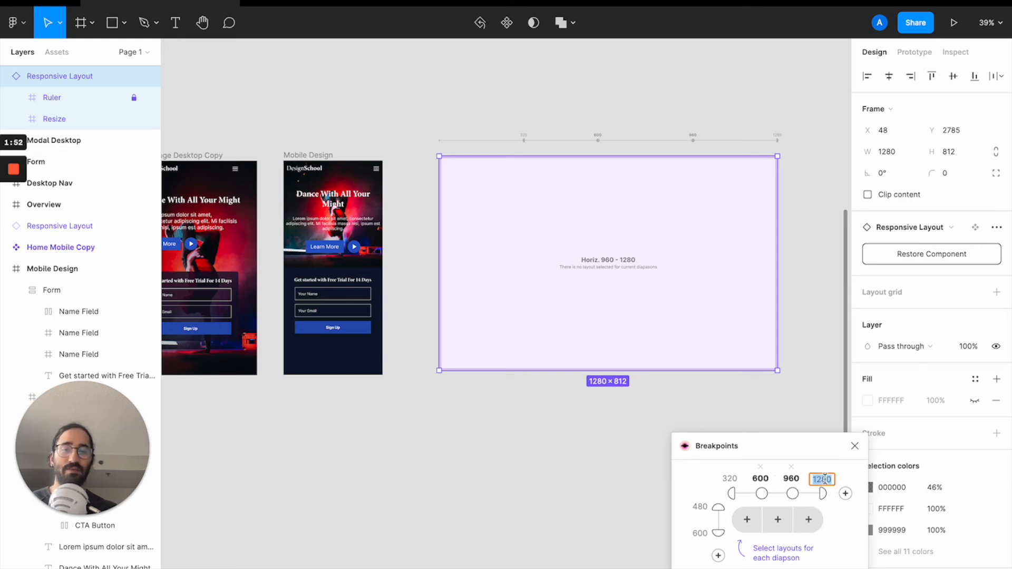
type("1440")
key("Return")
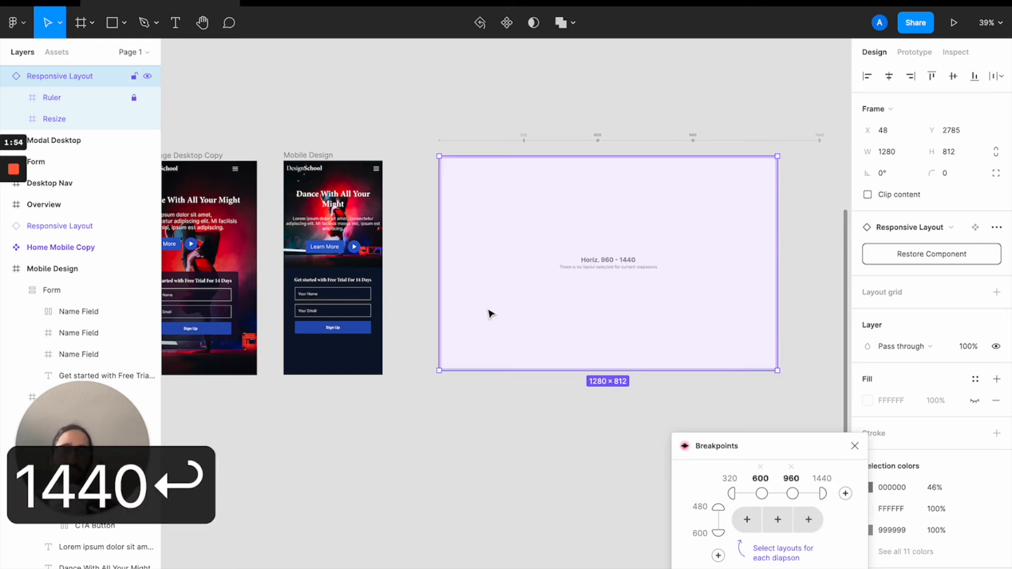
- Shift the new layout slightly down and set its second horizontal breakpoint to 768
scroll(489, 314, "left", 5)
scroll(653, 339, "right", 5)
left_click_drag(613, 265, 615, 266)
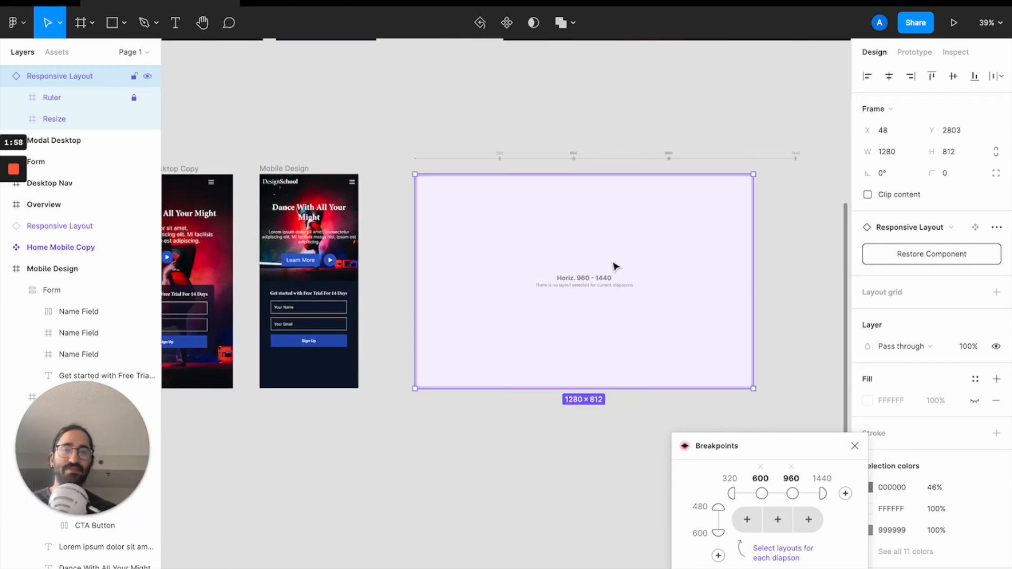
left_click(790, 479)
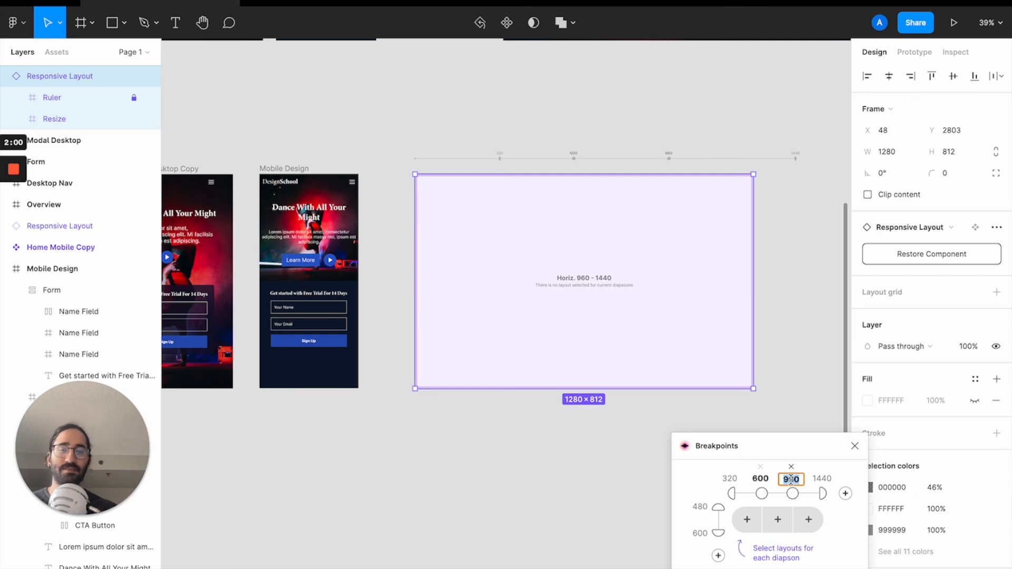
type("768")
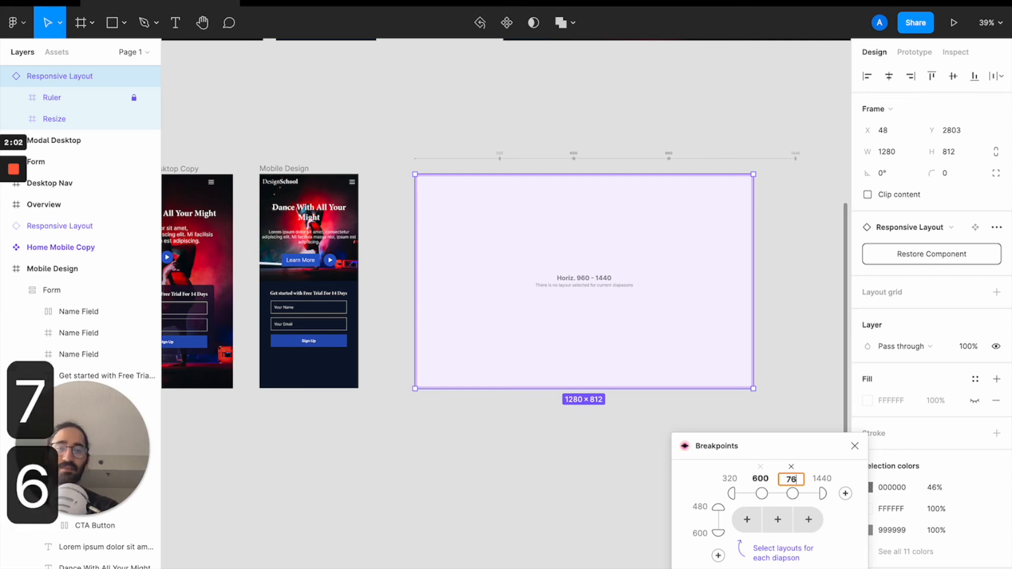
key("Return")
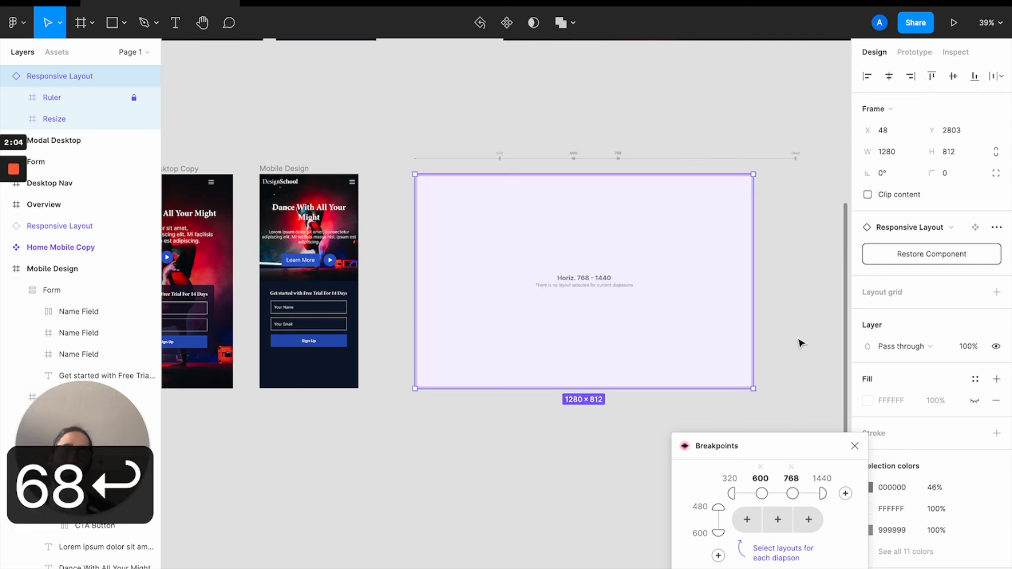
- Look over the desktop, tablet and mobile frames in the row beside the new layout
left_click(800, 344)
left_click(610, 290)
scroll(611, 291, "left", 2)
scroll(611, 290, "down", 1)
scroll(609, 289, "down", 2)
scroll(610, 289, "up", 3)
scroll(609, 289, "left", 3)
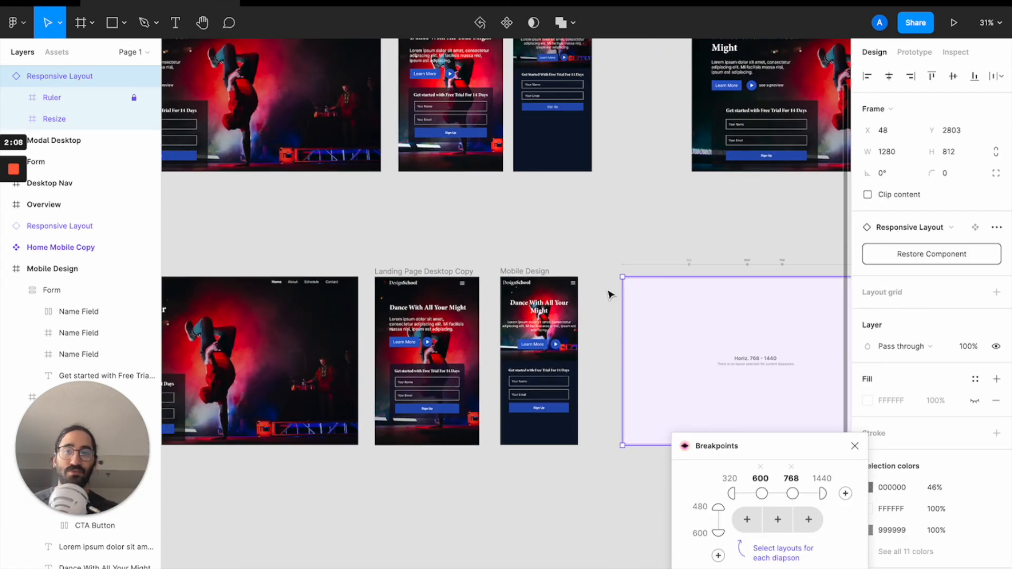
scroll(352, 287, "left", 3)
scroll(352, 287, "down", 2)
left_click(352, 287)
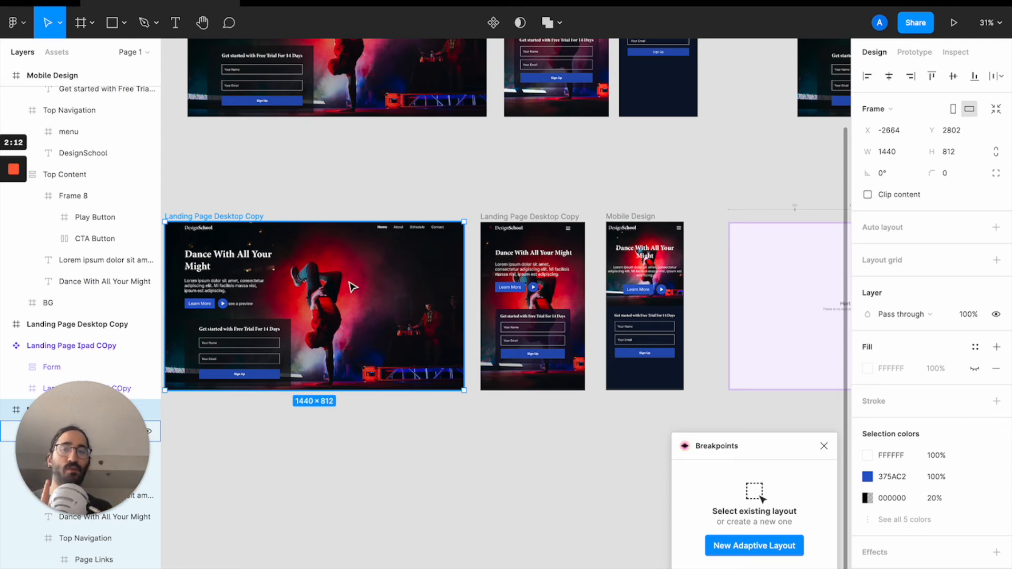
scroll(353, 288, "right", 5)
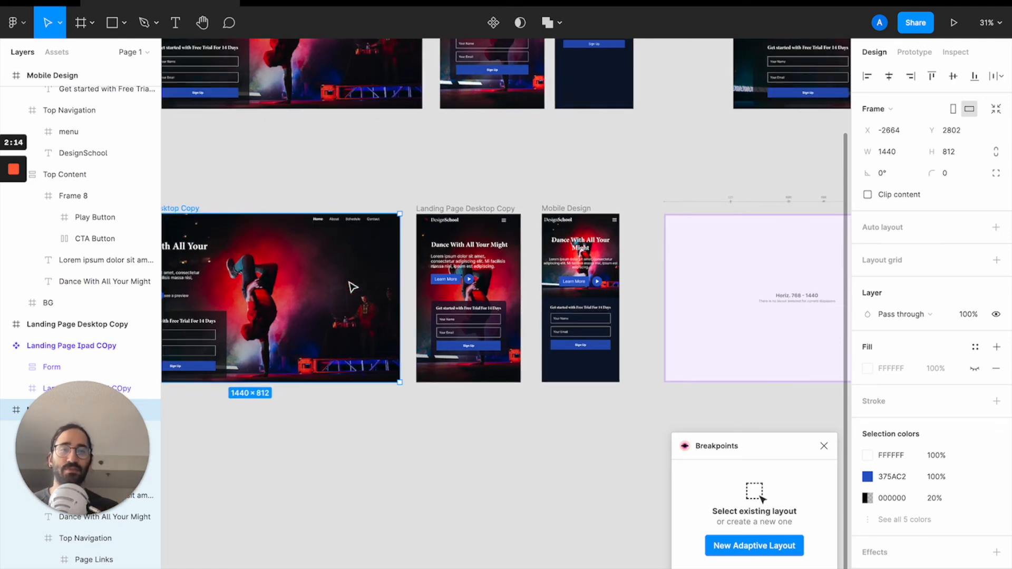
- Assign the 1440-wide Landing Page Desktop Copy frame as the new layout's master for the 768–1440 range
left_click(561, 267)
scroll(567, 269, "left", 5)
scroll(565, 269, "left", 1)
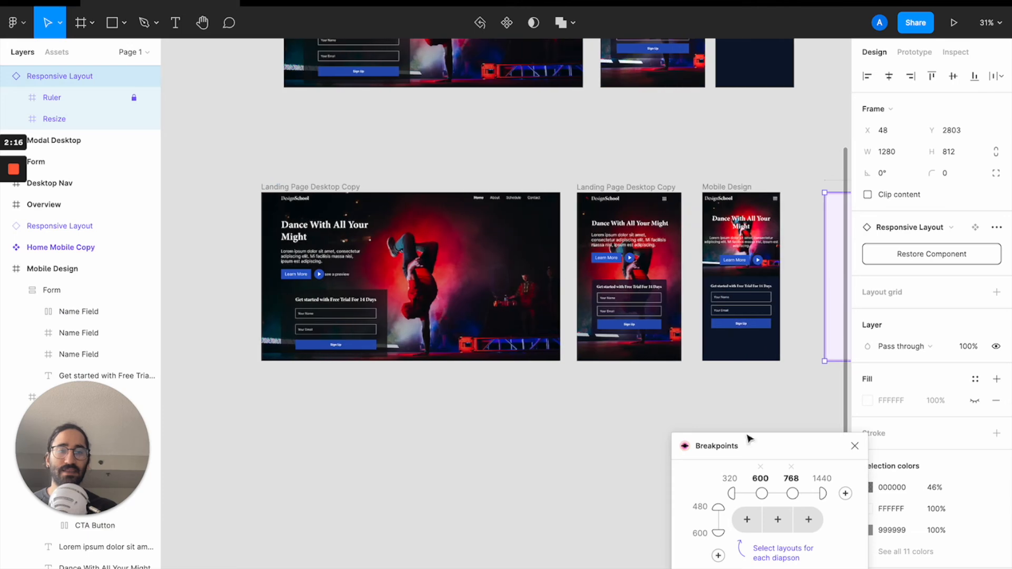
left_click(809, 519)
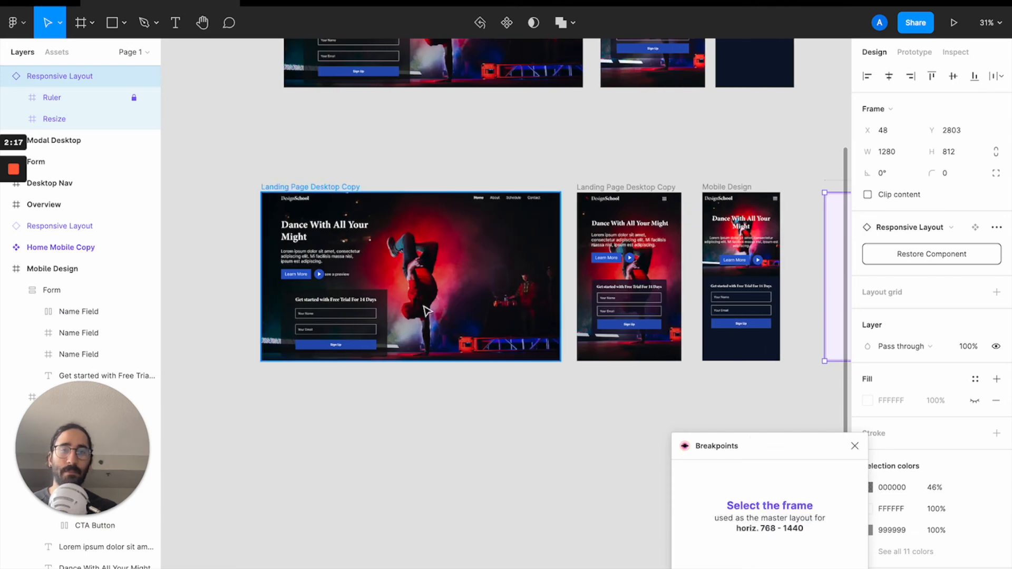
left_click(352, 193)
scroll(611, 253, "right", 7)
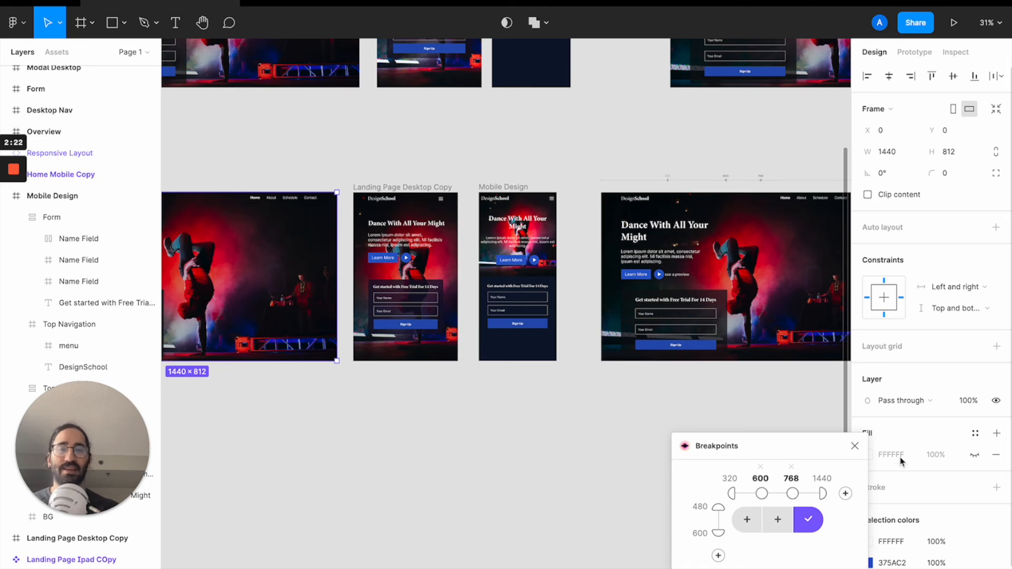
- Set the new layout's first horizontal breakpoint to 448
left_click(760, 479)
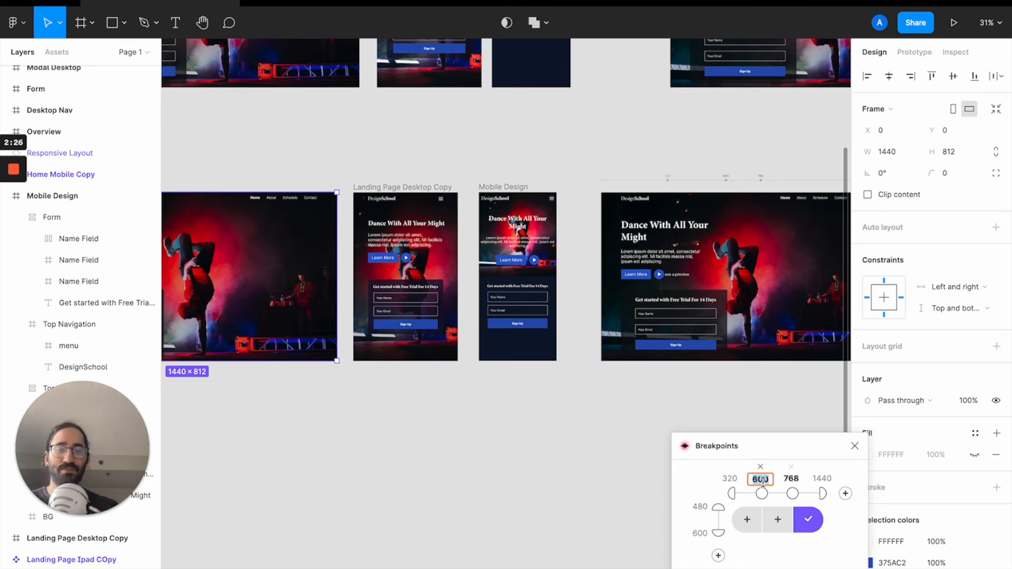
type("448")
key("Return")
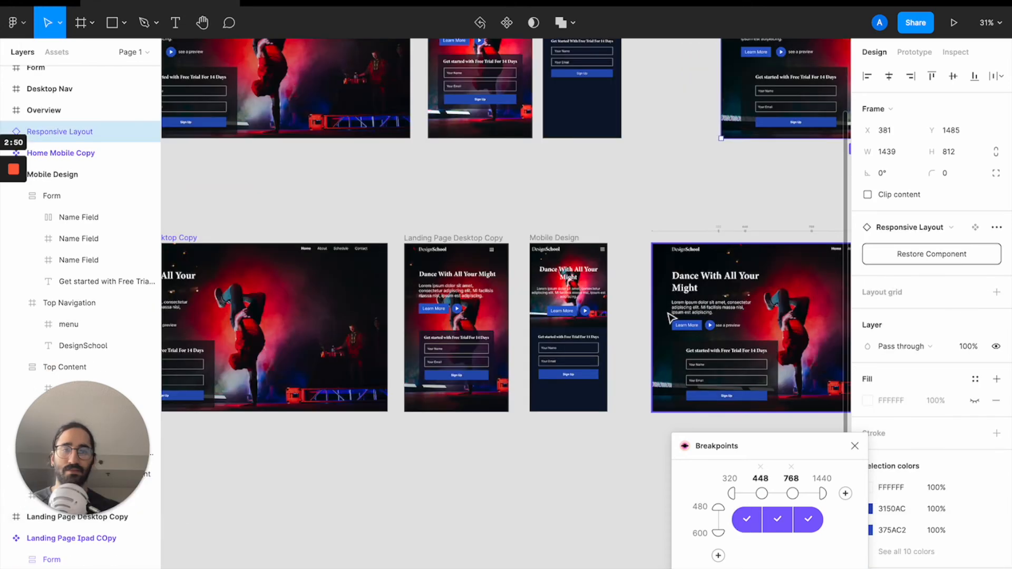
- Assign the 504-wide Landing Page Desktop Copy frame as the new layout's master for 448–767 and the Mobile Design frame for 320–447
scroll(667, 312, "up", 5)
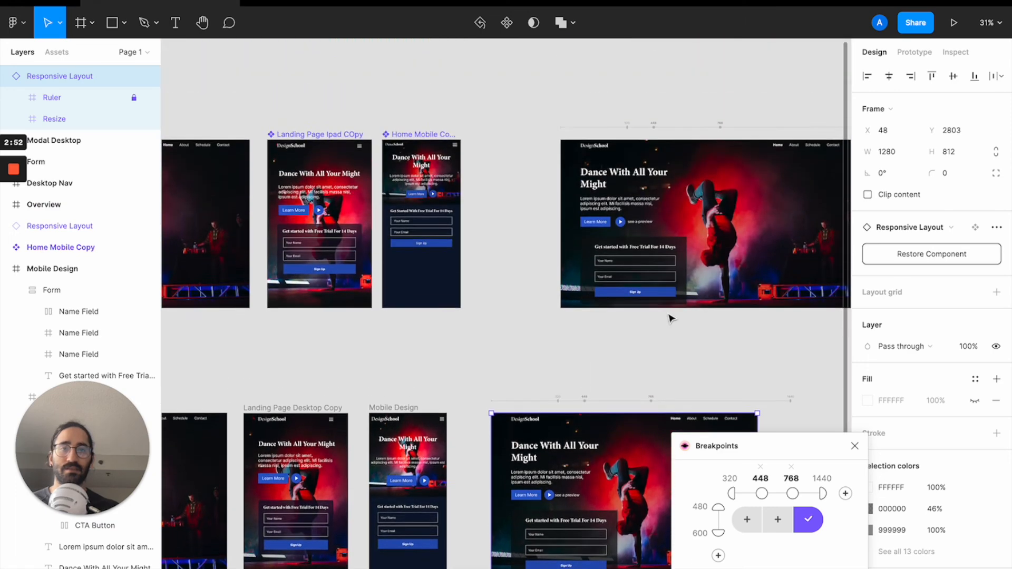
scroll(667, 312, "down", 1)
scroll(627, 432, "down", 4)
scroll(627, 432, "left", 3)
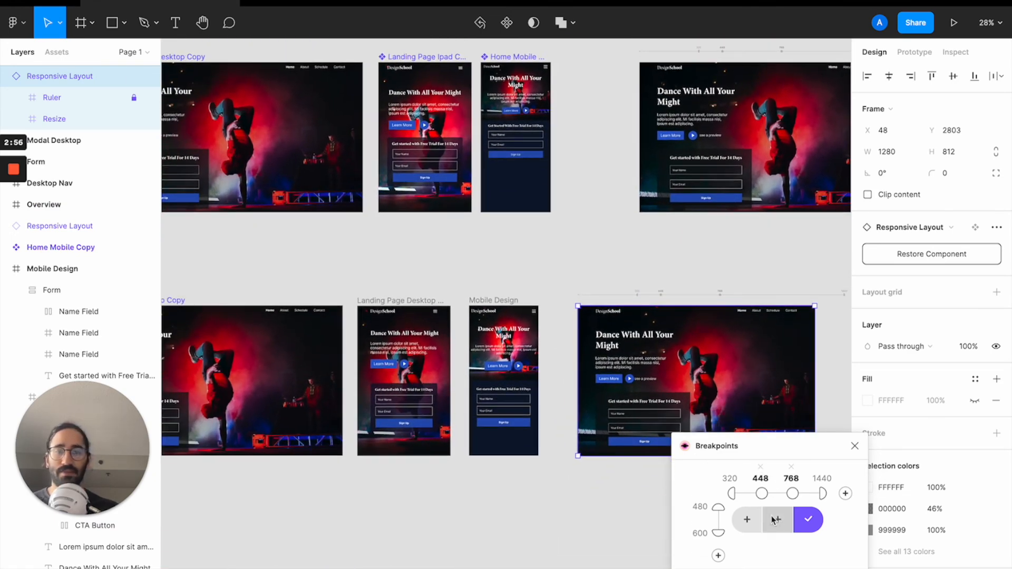
left_click(501, 494)
left_click(388, 302)
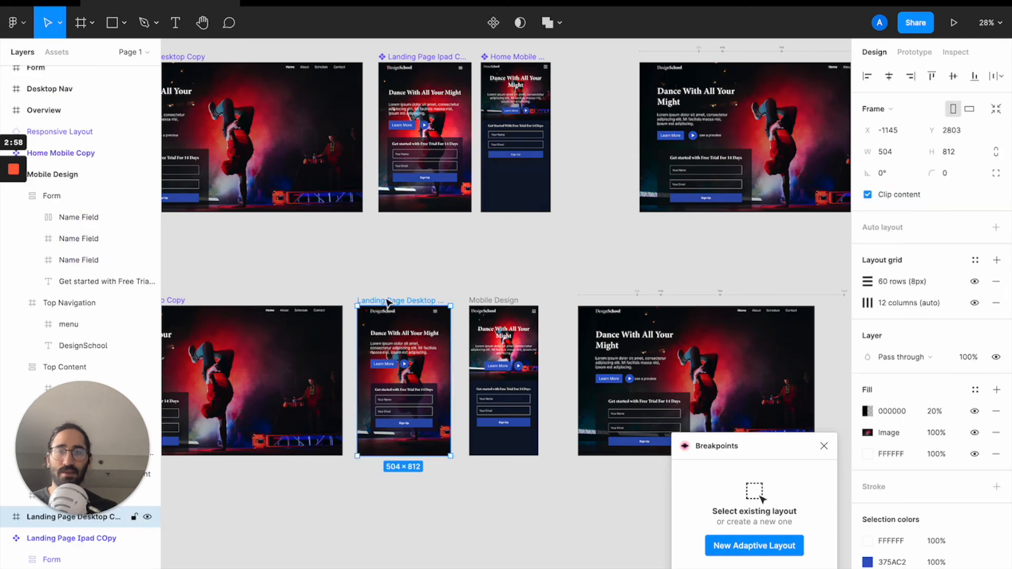
left_click(652, 302)
left_click(655, 323)
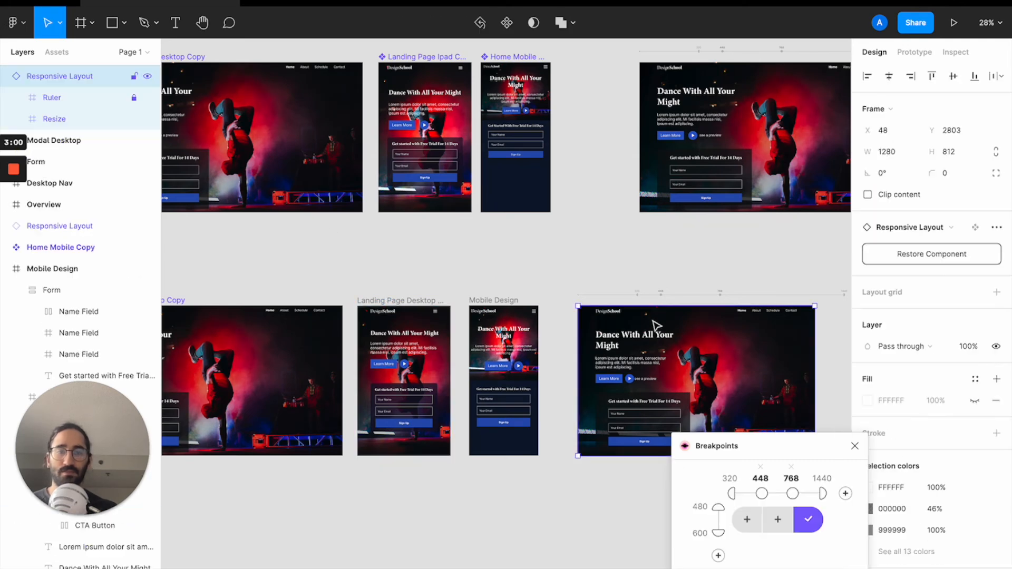
left_click(771, 513)
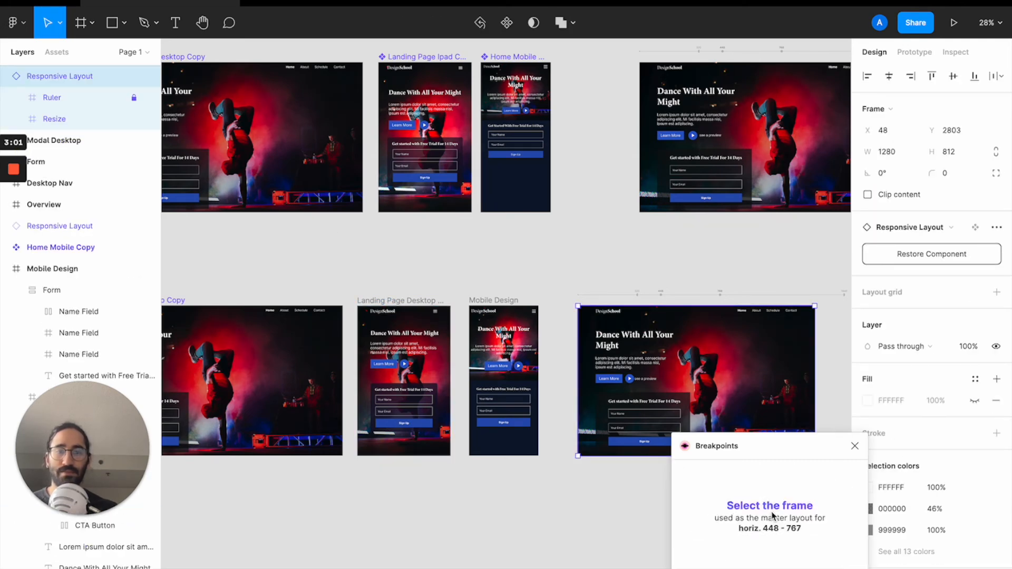
left_click(403, 303)
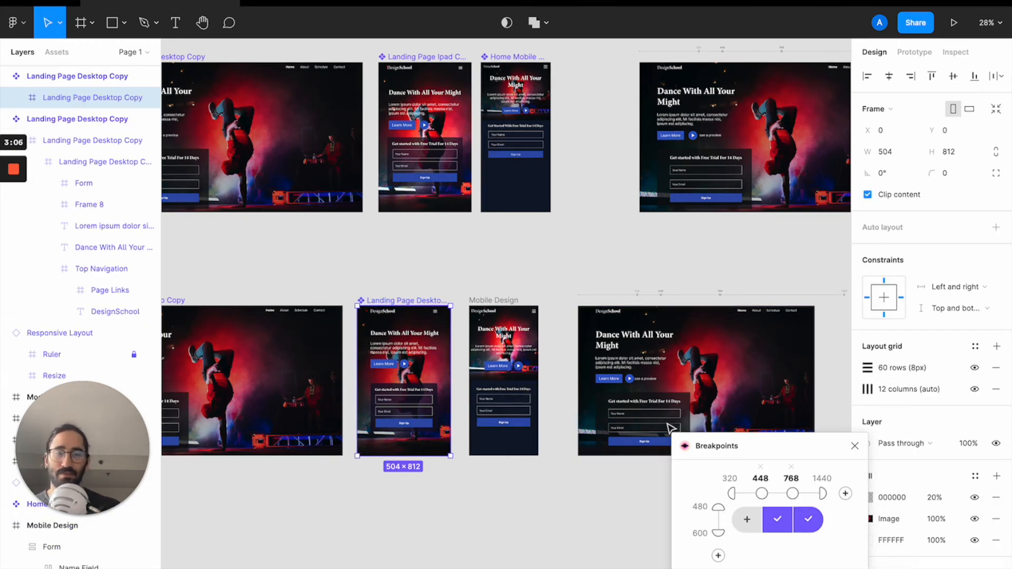
left_click(743, 521)
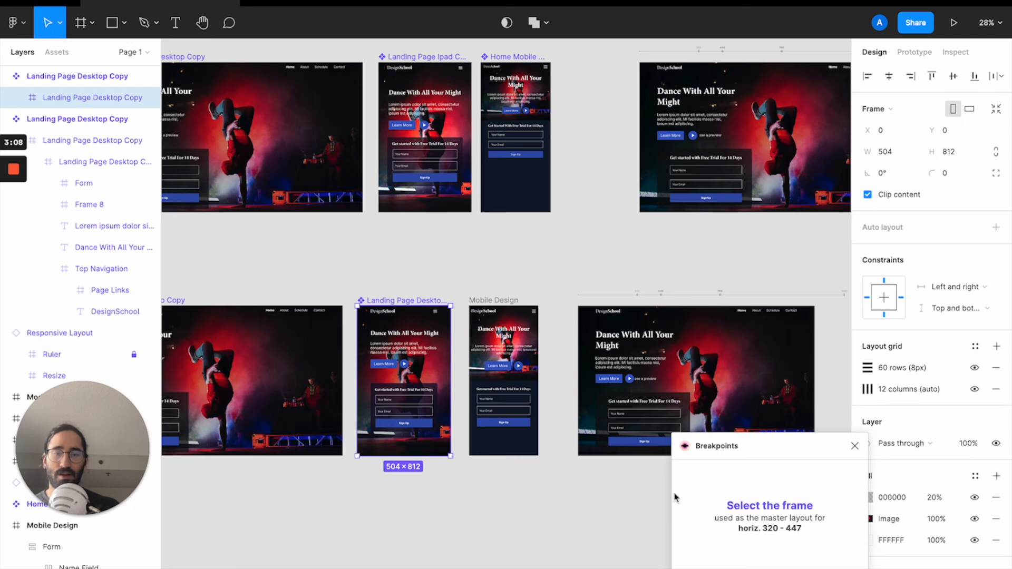
left_click(474, 313)
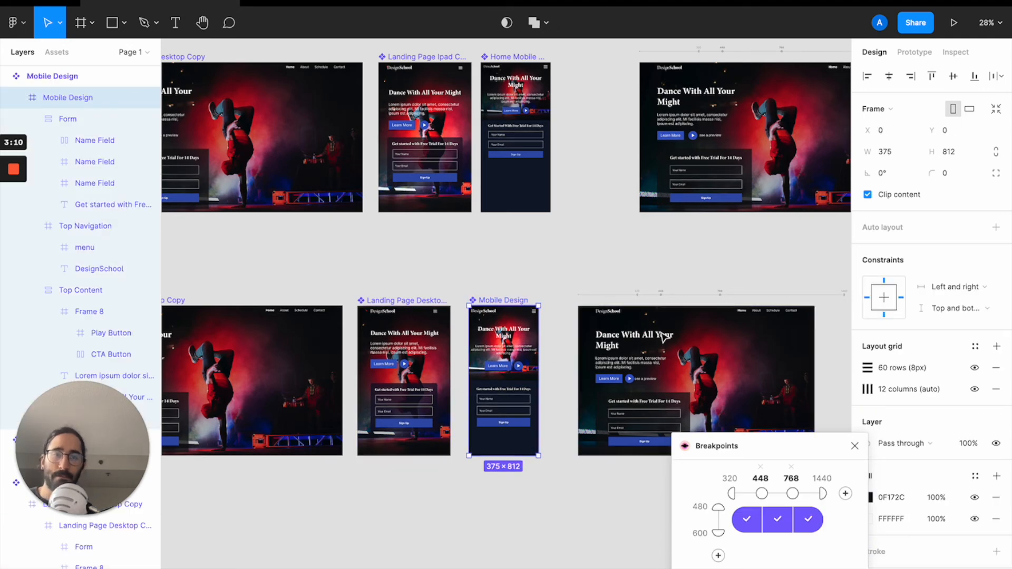
- Set the new responsive layout's width to 1440
left_click(583, 418)
scroll(632, 379, "right", 3)
scroll(632, 380, "up", 1)
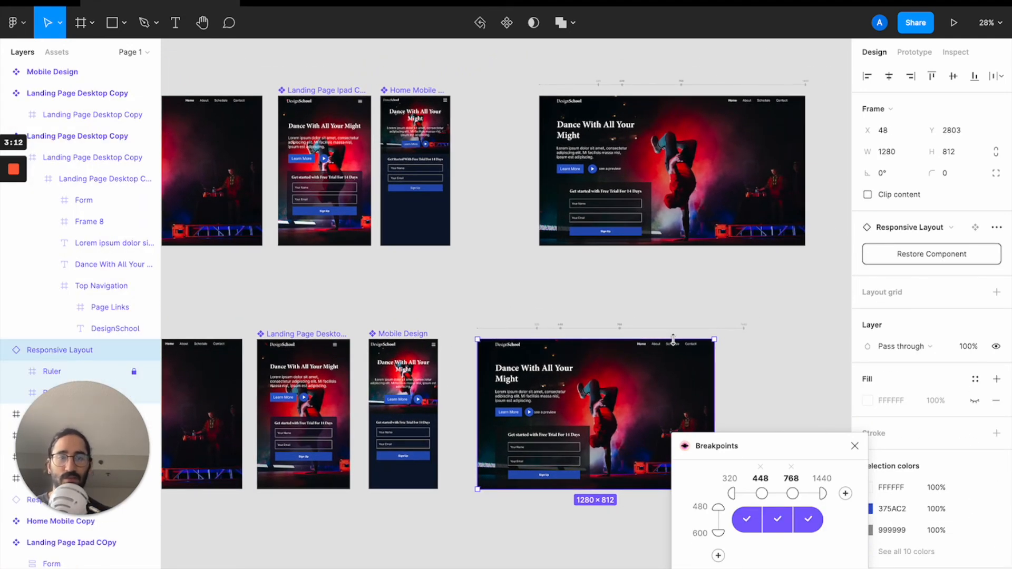
scroll(673, 339, "down", 1)
scroll(673, 339, "right", 1)
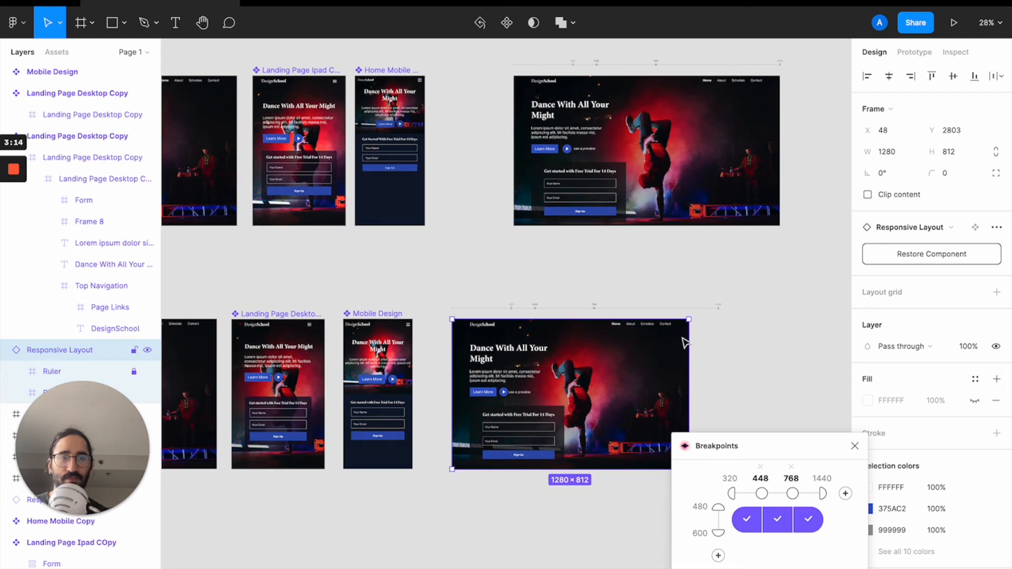
left_click(887, 151)
type("14")
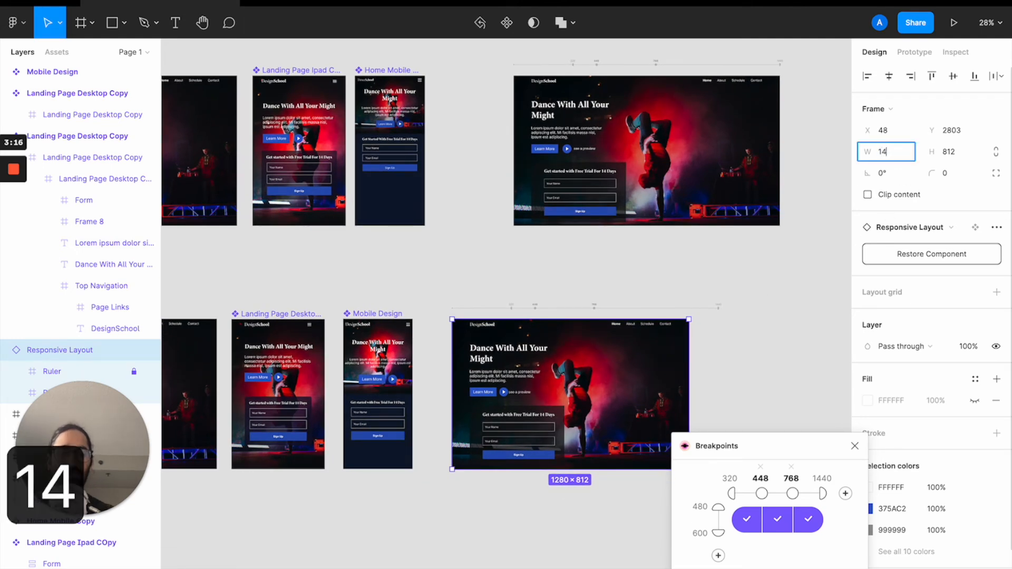
type("40")
key("Return")
scroll(536, 367, "up", 5)
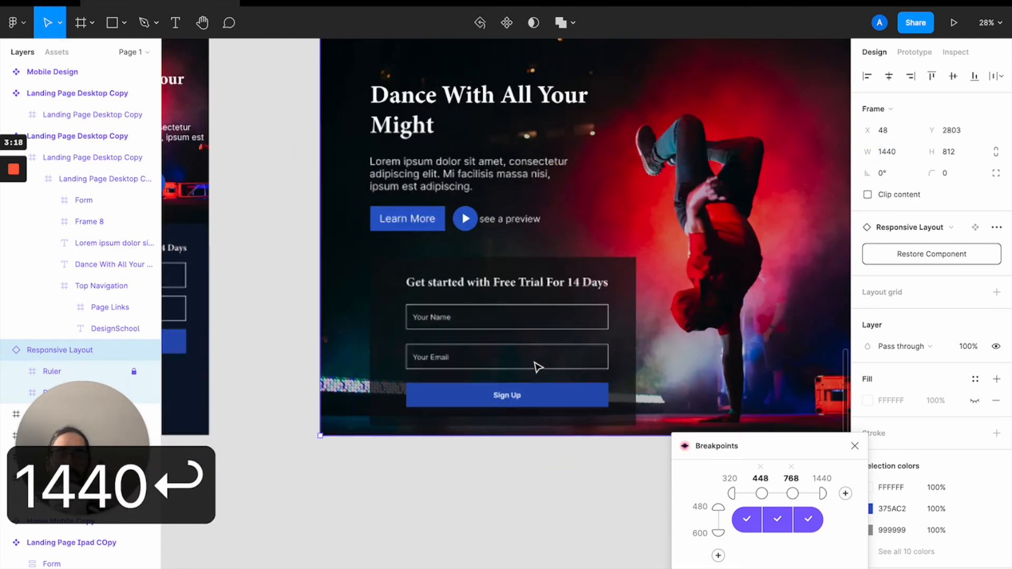
scroll(536, 368, "down", 3)
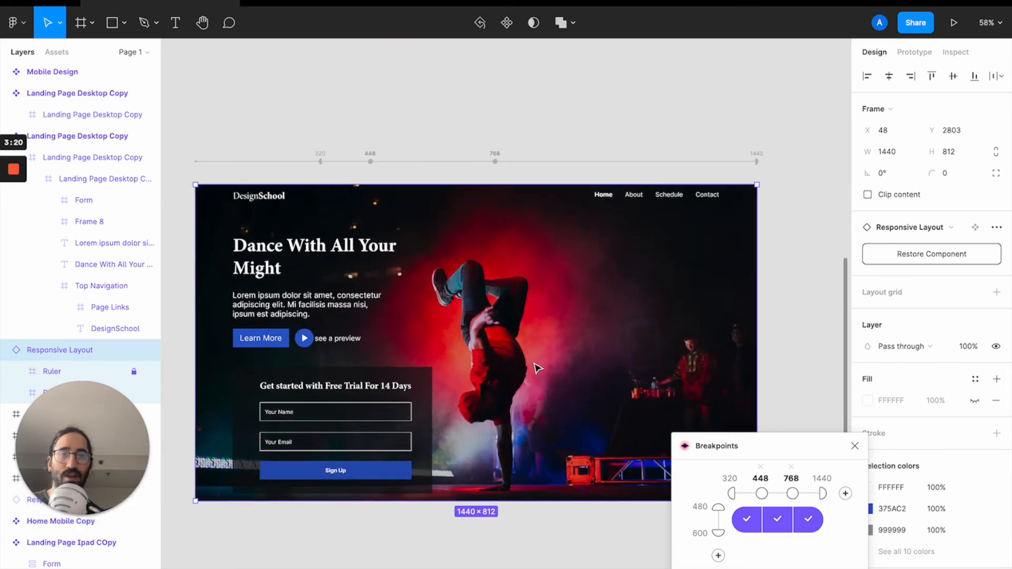
- Test the responsive layout by narrowing it to about 1214, 761 and 752 px, then to mobile width and back to 768 px
left_click_drag(756, 279, 669, 278)
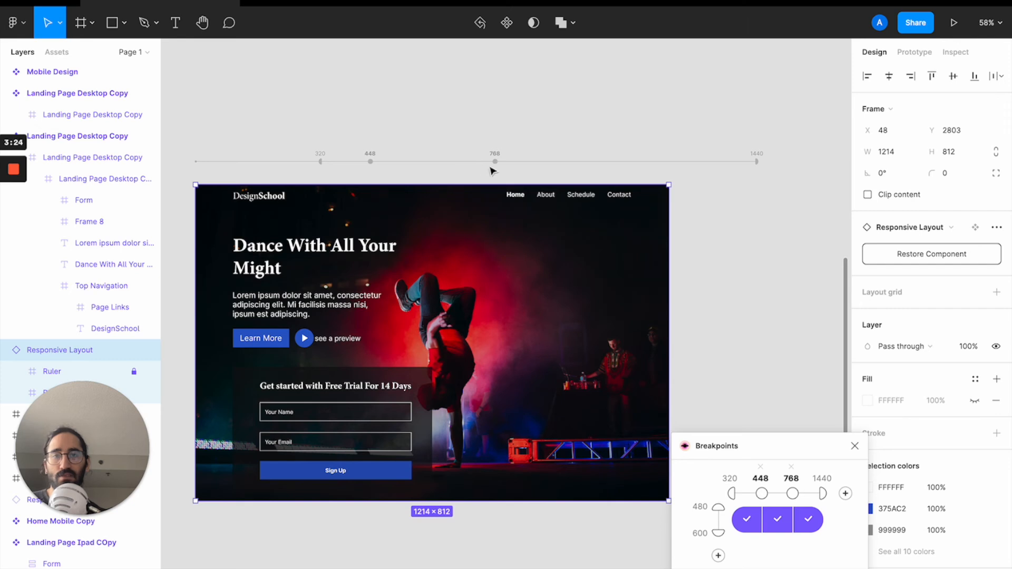
left_click_drag(668, 273, 491, 273)
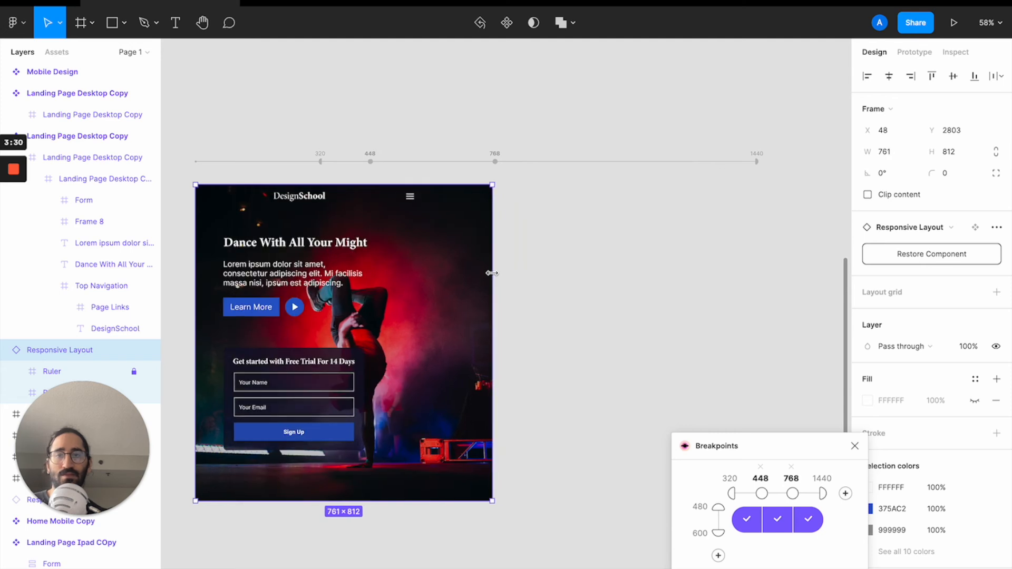
left_click_drag(492, 273, 488, 273)
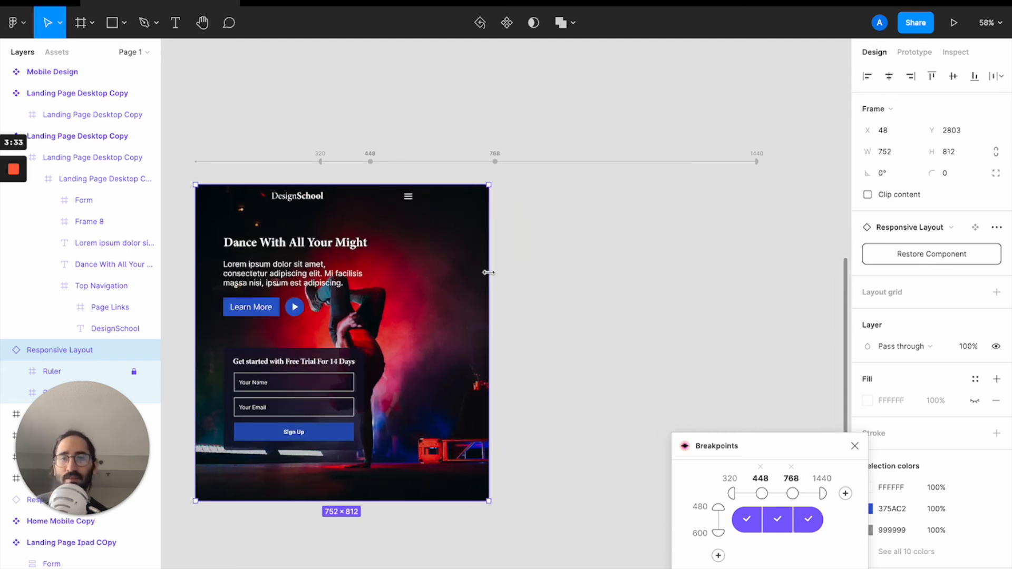
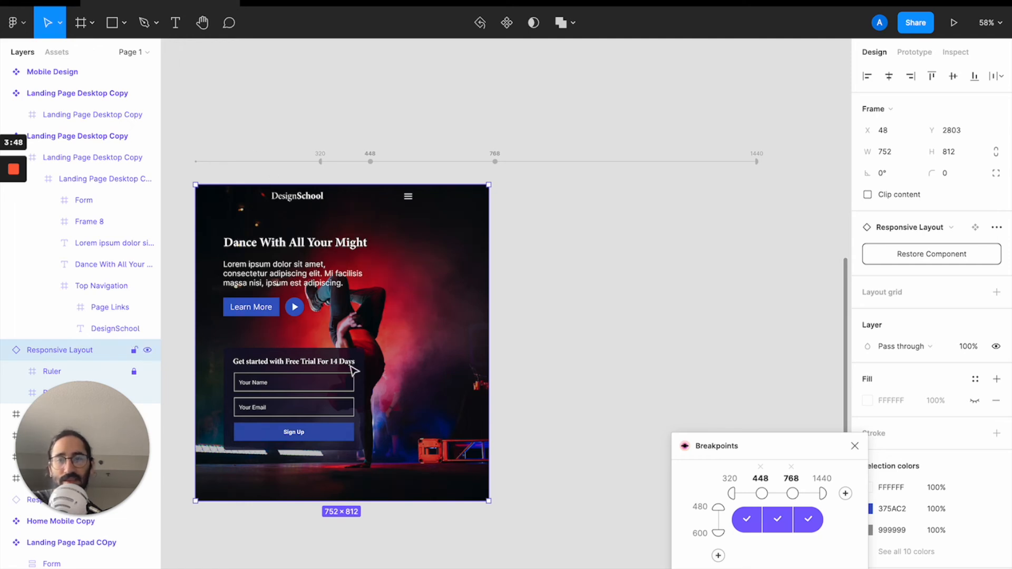
left_click_drag(489, 350, 360, 343)
left_click_drag(373, 340, 495, 306)
- Inspect the Top Navigation and its constraints in the 504-wide Landing Page Desktop Copy component
scroll(566, 303, "left", 10)
scroll(567, 303, "up", 4)
scroll(567, 303, "down", 5)
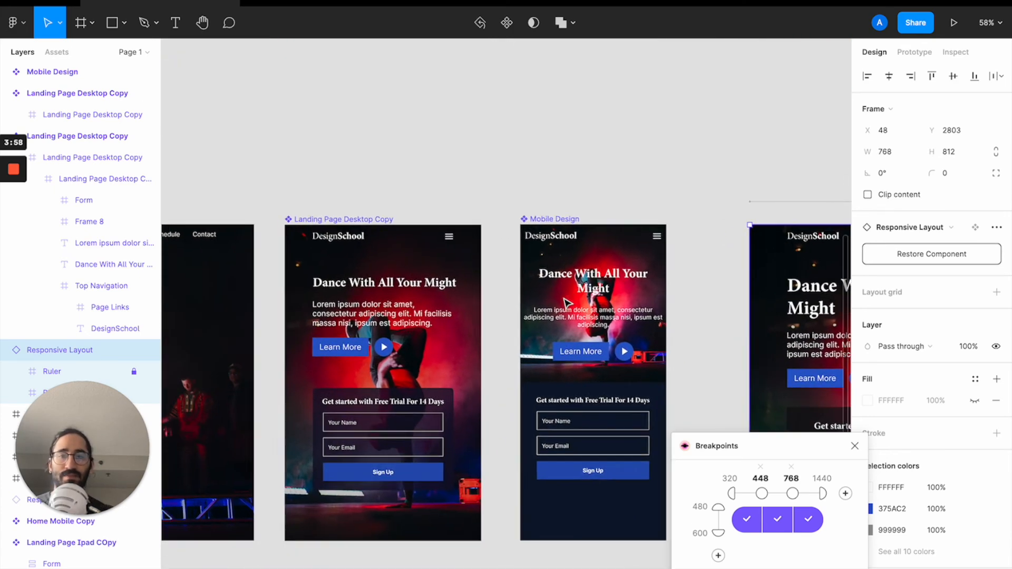
left_click(412, 230)
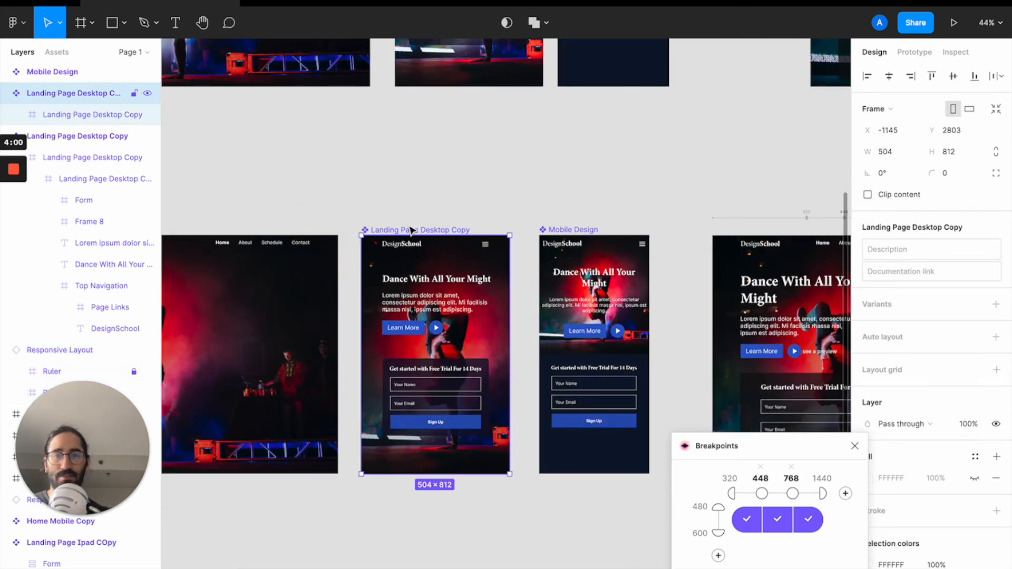
scroll(411, 231, "up", 3)
left_click(554, 198)
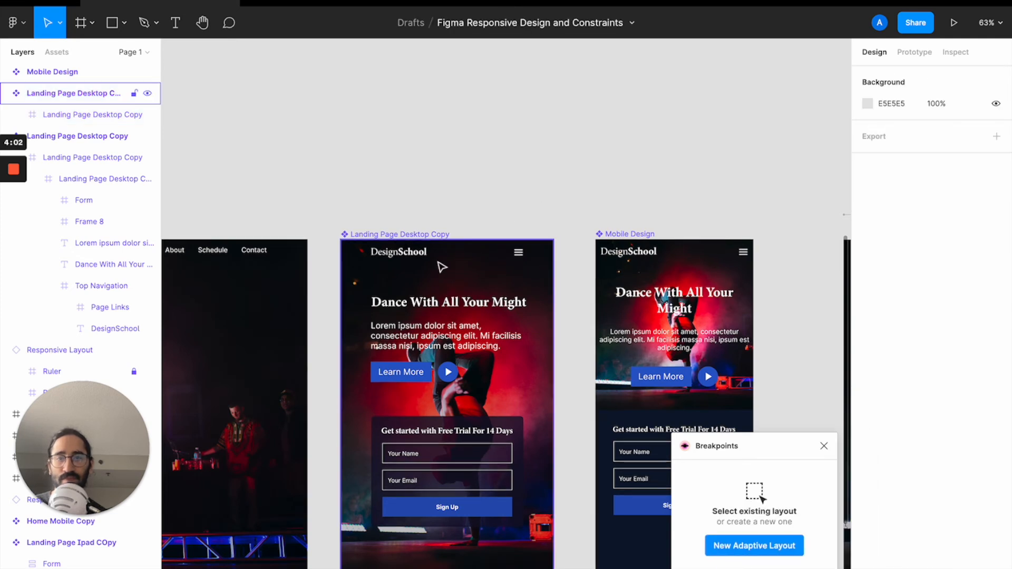
left_click(441, 266)
double_click(439, 262)
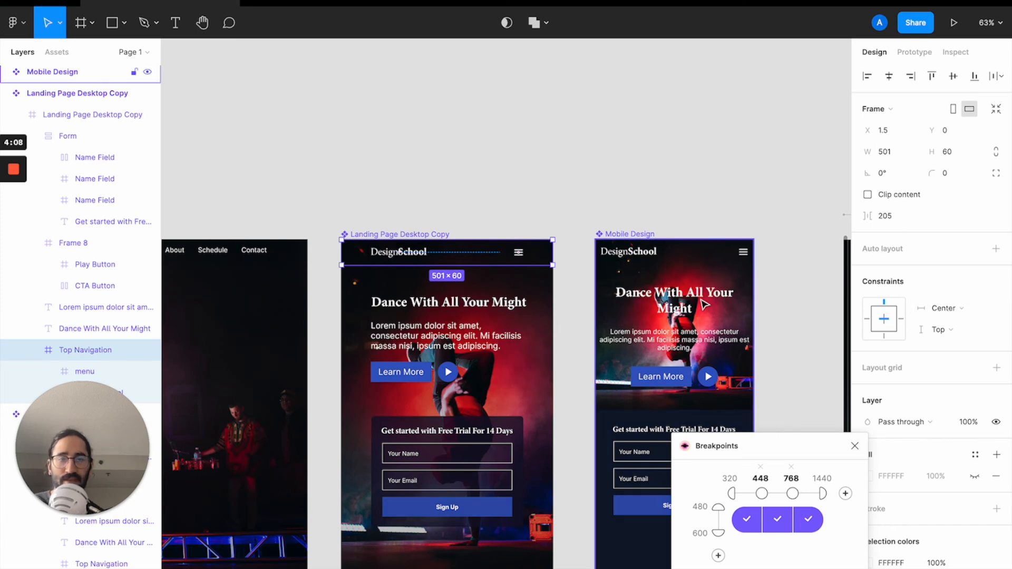
left_click(523, 211)
left_click_drag(144, 475, 834, 262)
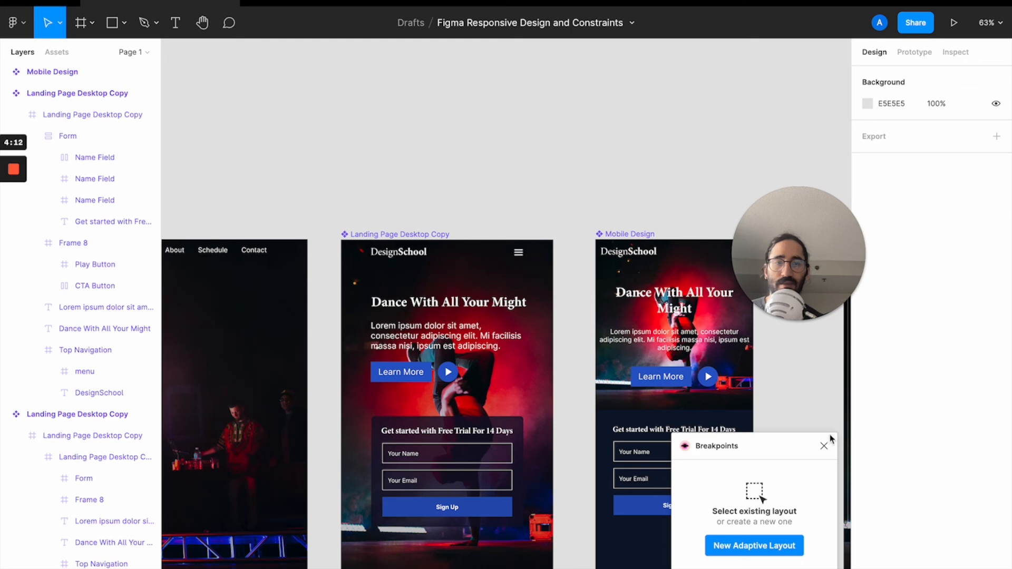
- Set the horizontal constraint of the Top Navigation in the 504-wide Landing Page Desktop Copy component to Left and right
scroll(740, 381, "down", 4)
scroll(606, 327, "left", 2)
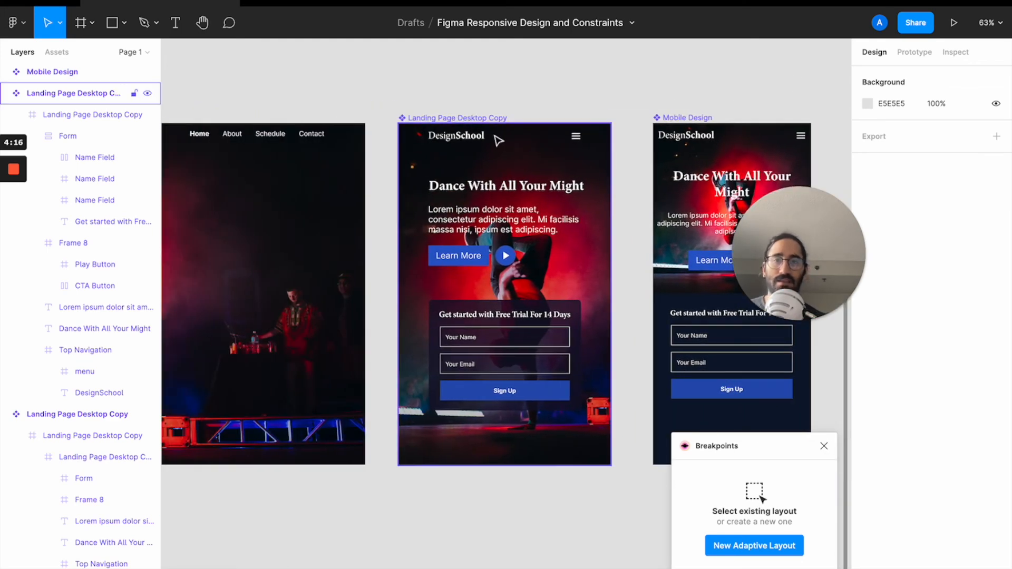
left_click(457, 118)
left_click(497, 133)
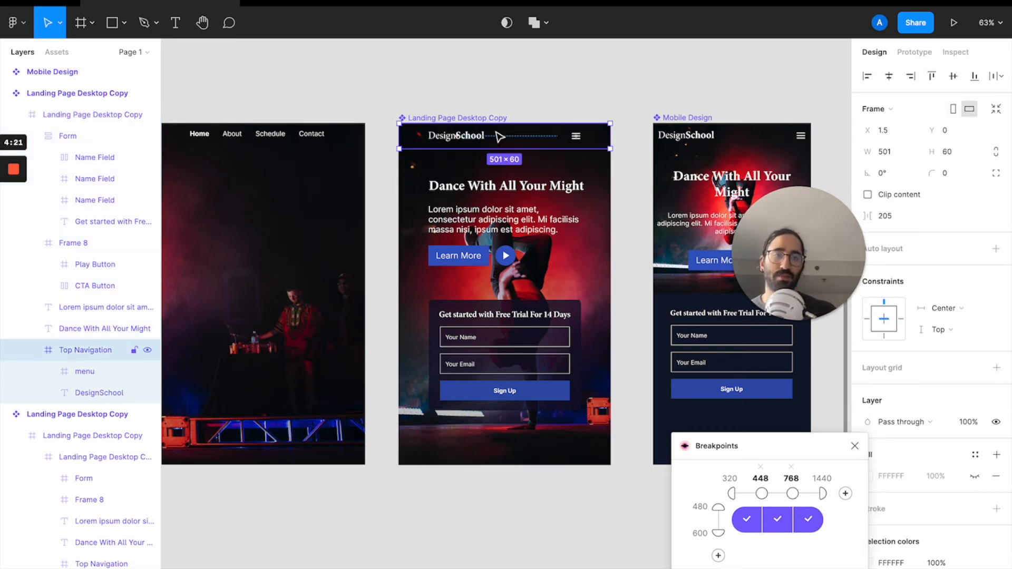
left_click(947, 311)
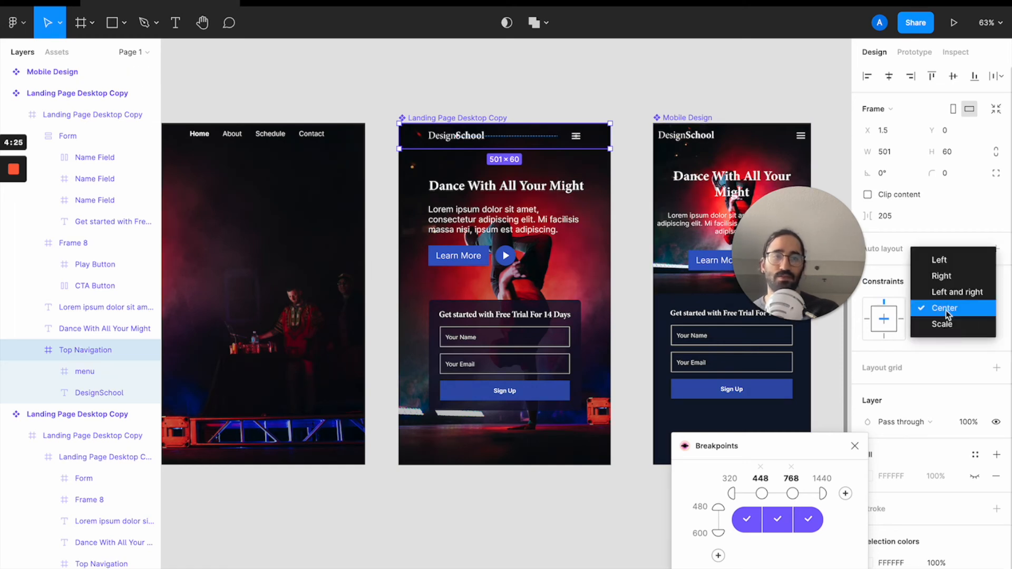
left_click(954, 292)
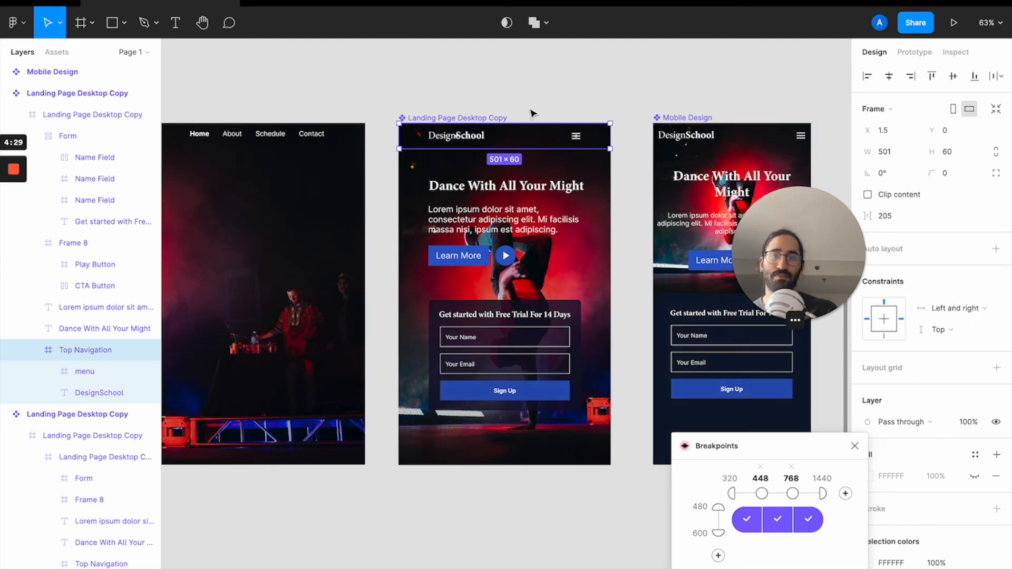
- Set the horizontal constraint of the menu icon inside the tablet frame's Top Navigation to Right
left_click(580, 141)
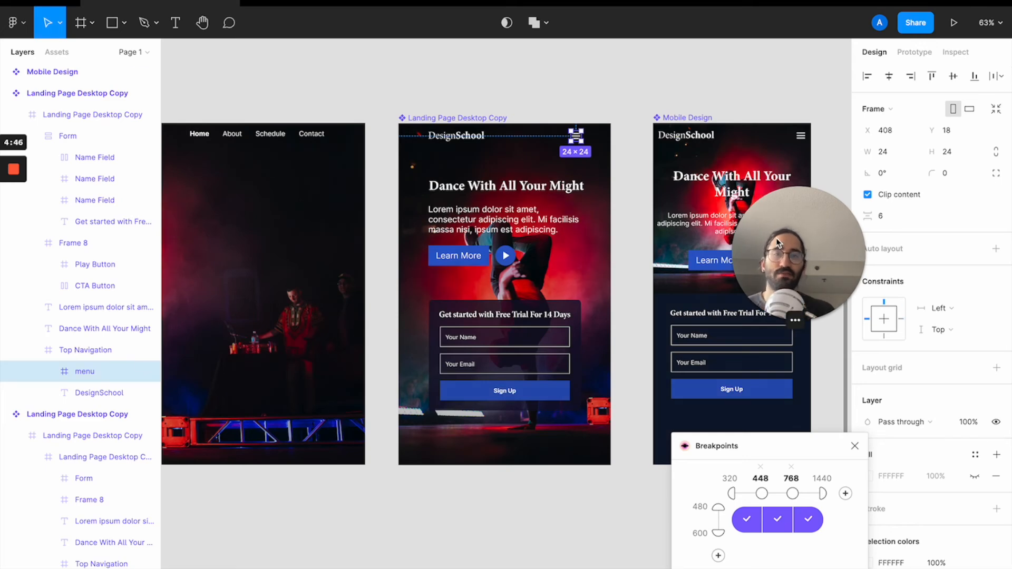
key("alt")
scroll(608, 154, "up", 5)
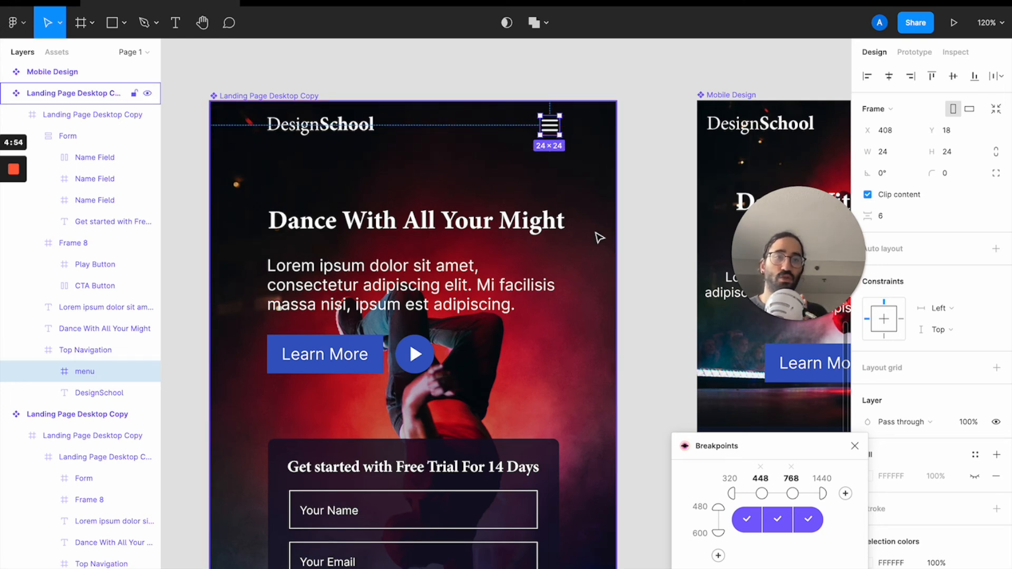
left_click(939, 308)
left_click(940, 323)
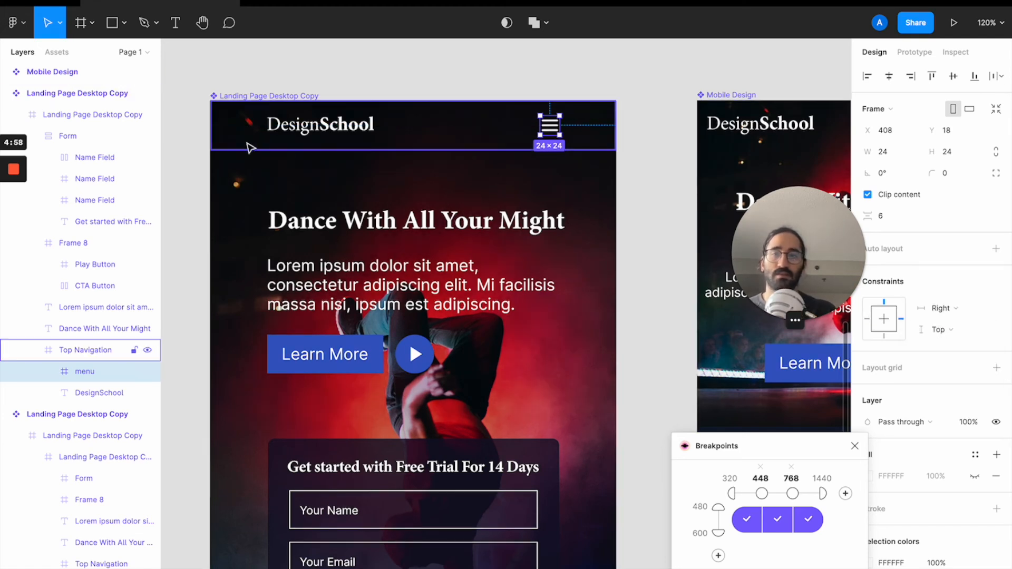
- Set the vertical constraint of the DesignSchool logo text in the tablet frame's navigation to Top
left_click(283, 127)
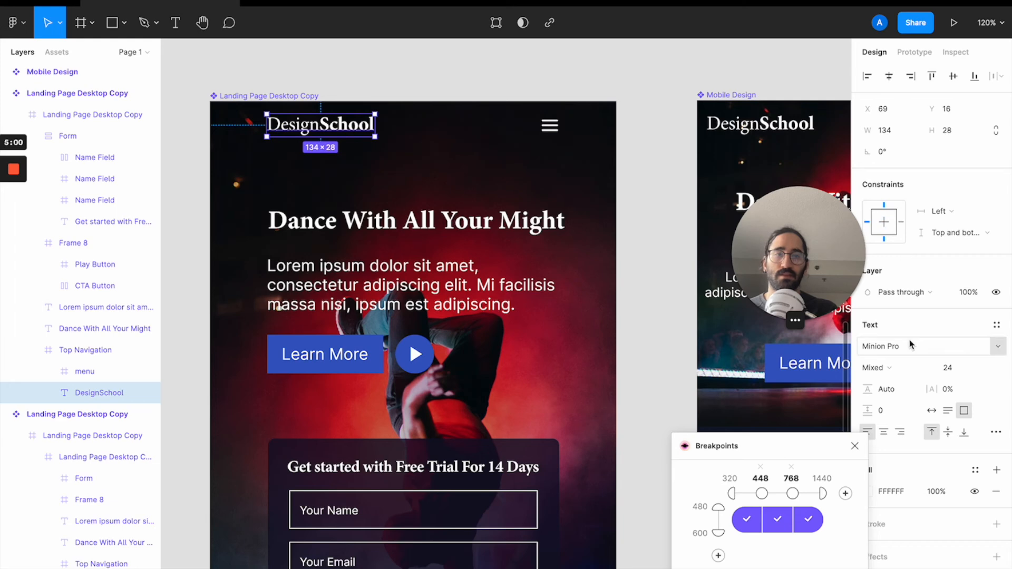
left_click(934, 236)
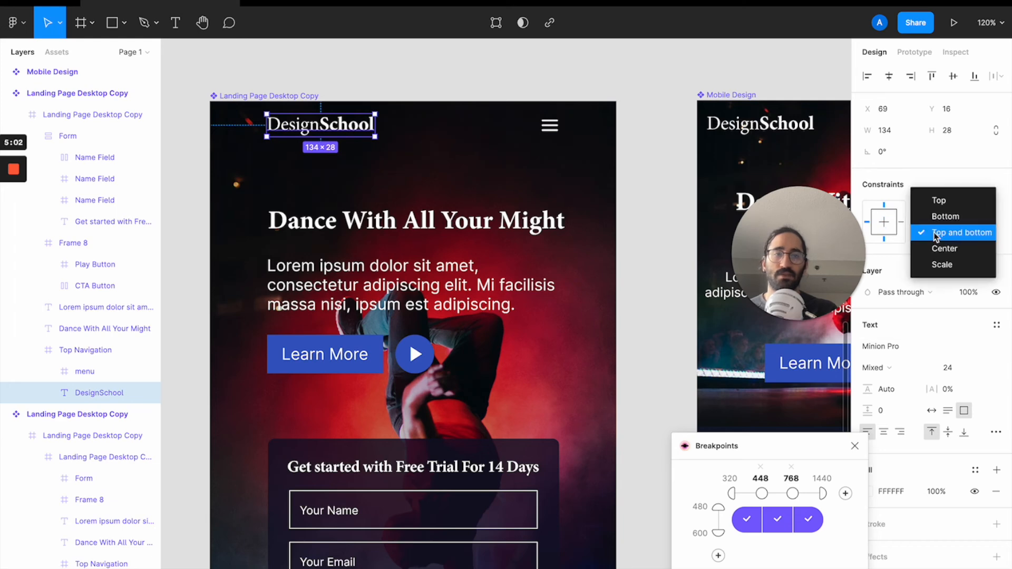
left_click(937, 201)
- Widen the new responsive layout to about 1403 px to recheck its desktop version
scroll(447, 211, "down", 3)
scroll(474, 290, "right", 2)
scroll(496, 347, "down", 5)
left_click(503, 377)
scroll(503, 378, "right", 10)
scroll(503, 377, "down", 2)
scroll(504, 379, "down", 4)
scroll(505, 380, "right", 4)
scroll(503, 380, "up", 5)
scroll(504, 380, "left", 6)
left_click(447, 342)
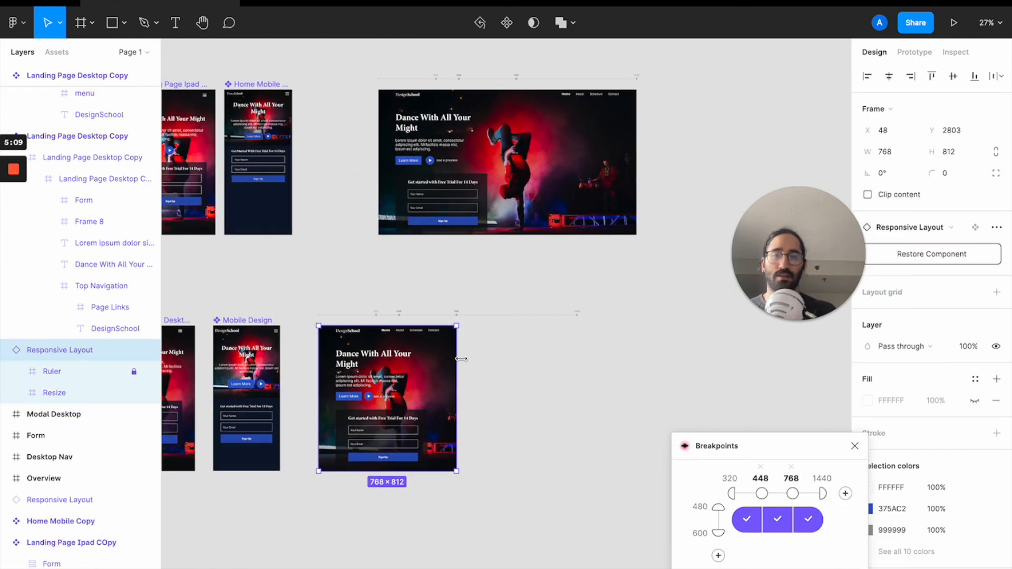
left_click_drag(469, 359, 579, 359)
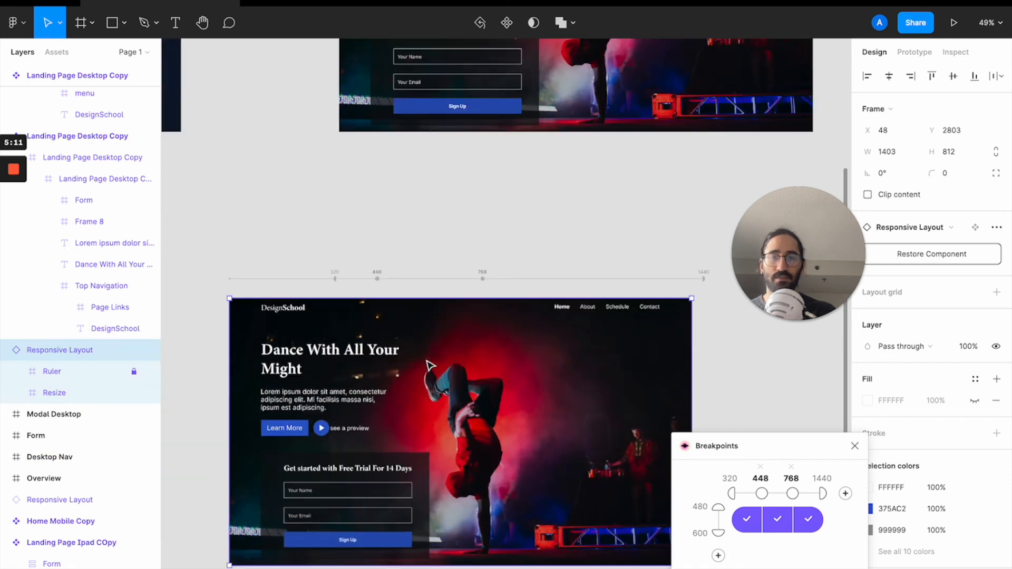
- Narrow the responsive layout to about 749 px and on to about 444 px to check its tablet and mobile versions
scroll(427, 360, "up", 3)
left_click_drag(691, 348, 476, 357)
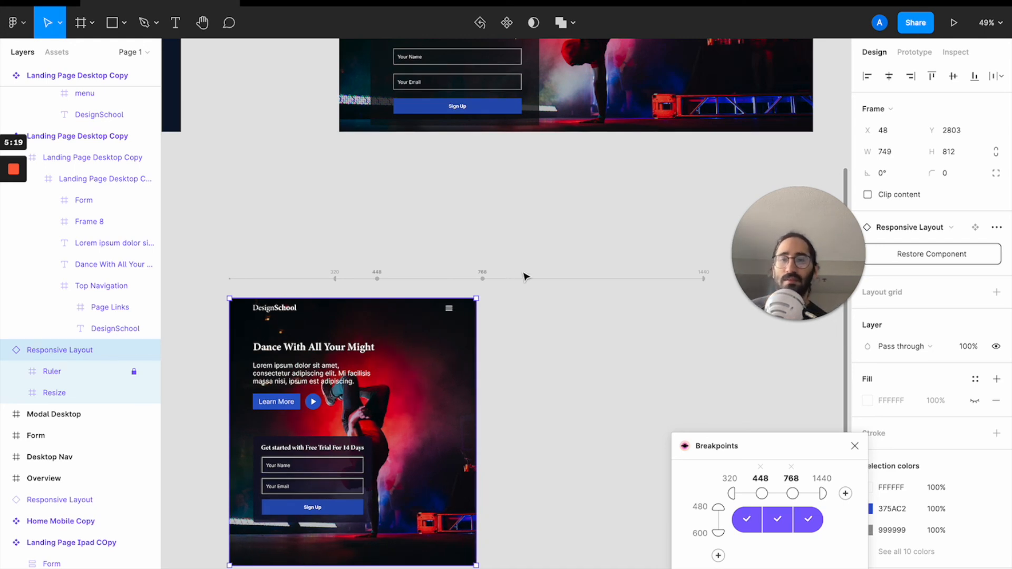
left_click_drag(476, 335, 376, 335)
scroll(376, 335, "down", 10)
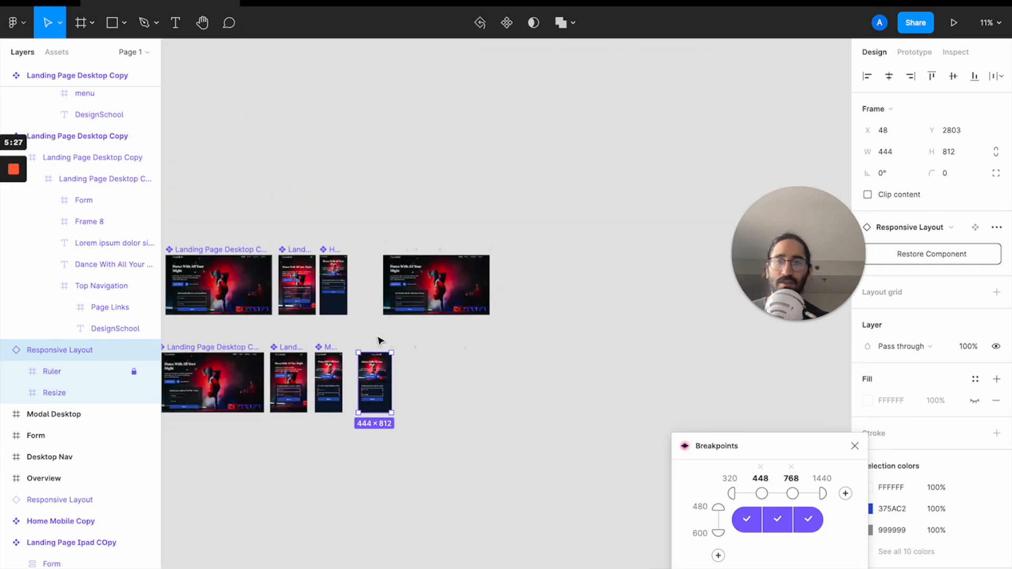
- Narrow the responsive layout to about 426 px and widen it to about 564 px to compare its mobile and tablet versions
scroll(379, 340, "up", 10)
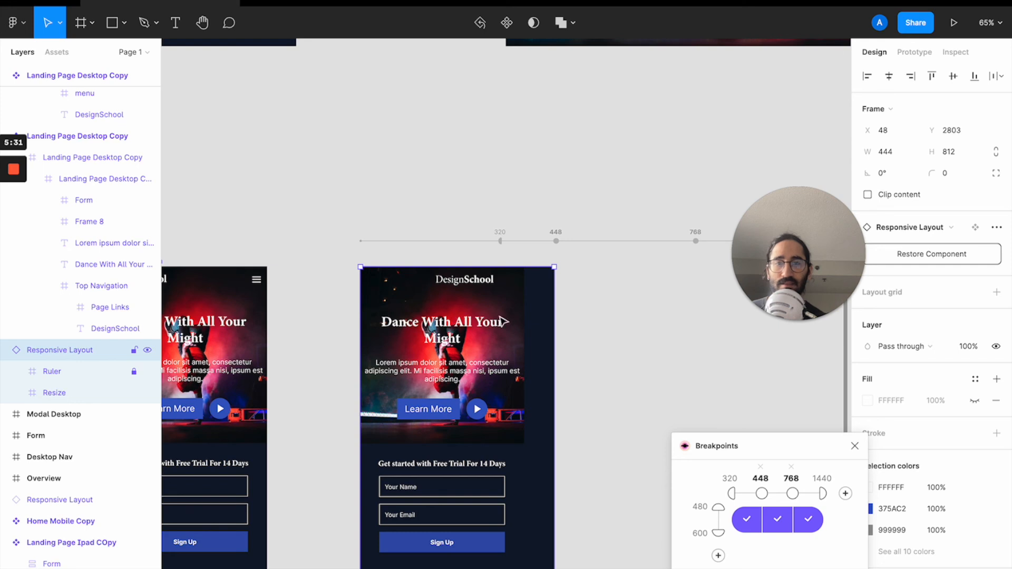
mouse_move(556, 330)
left_mouse_down()
mouse_move(605, 330)
mouse_move(553, 318)
left_mouse_up()
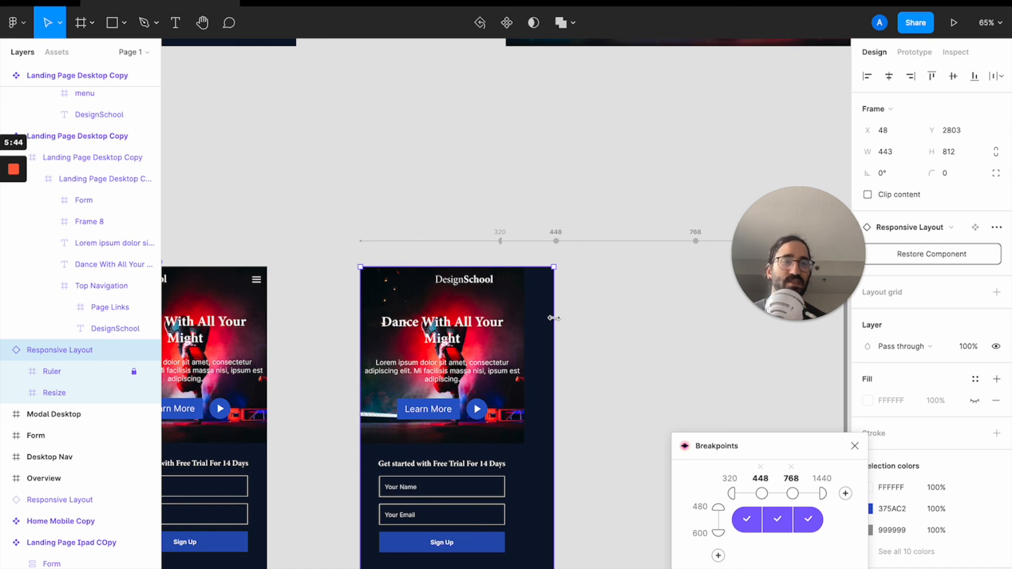
mouse_move(554, 317)
left_mouse_down()
mouse_move(590, 318)
mouse_move(546, 316)
left_mouse_up()
scroll(479, 415, "left", 1)
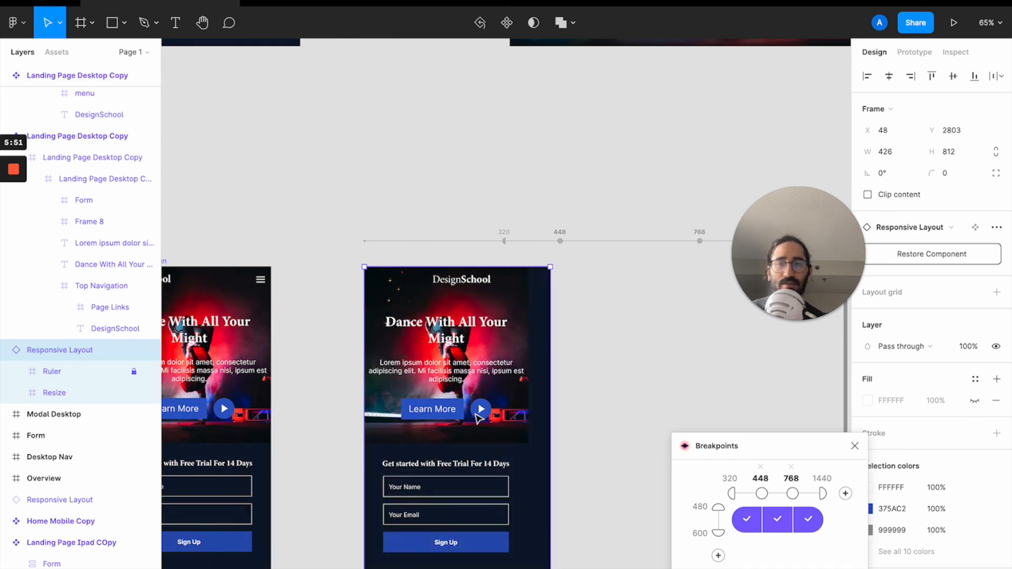
scroll(479, 415, "up", 1)
scroll(545, 289, "left", 2)
scroll(545, 288, "down", 1)
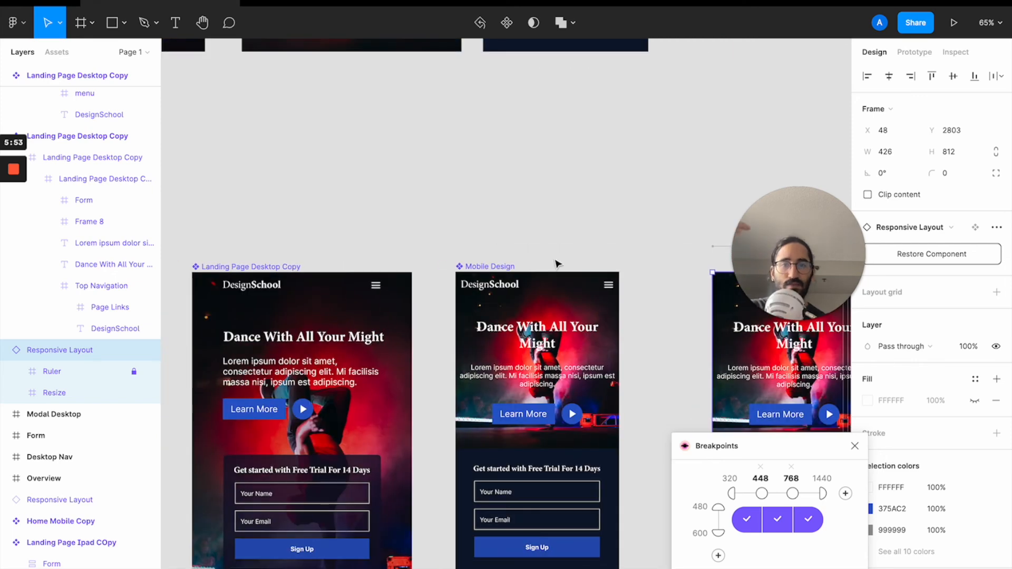
scroll(622, 246, "left", 3)
left_click_drag(731, 312, 794, 280)
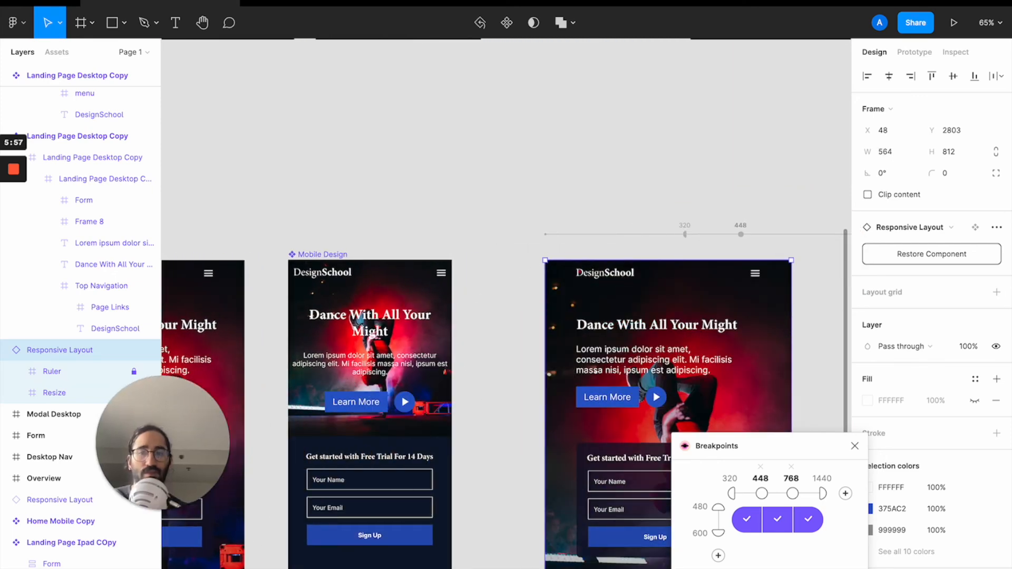
left_click_drag(821, 282, 799, 107)
- Set the horizontal constraint of the Top Navigation frame inside Mobile Design to Left and right
scroll(551, 248, "down", 3)
scroll(551, 249, "left", 3)
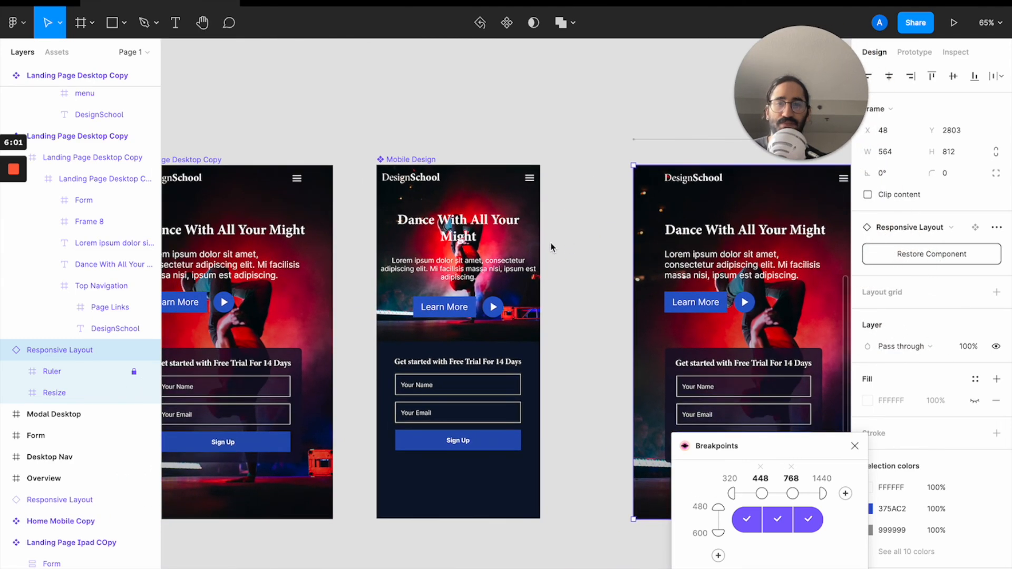
left_click(407, 160)
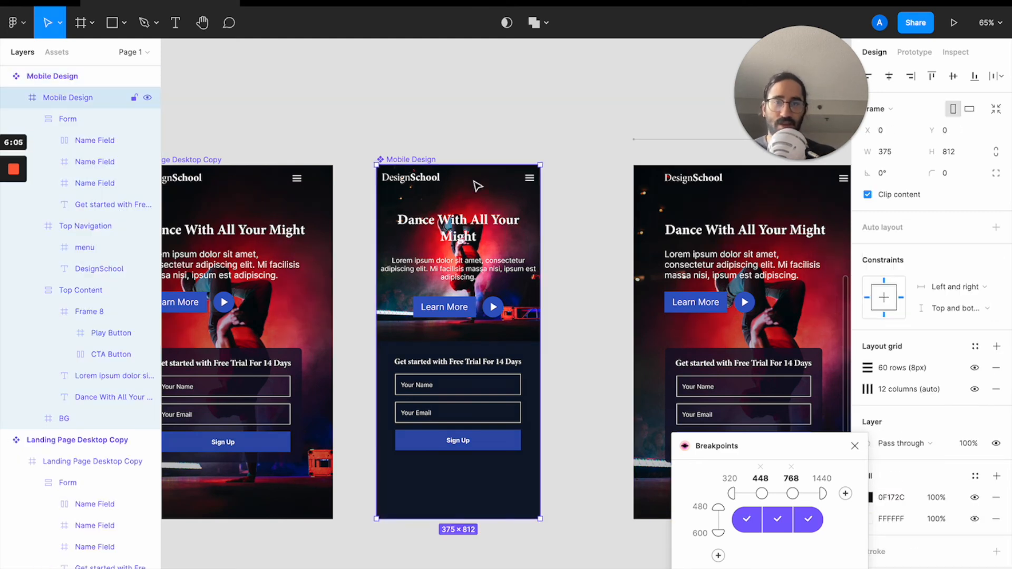
double_click(476, 186)
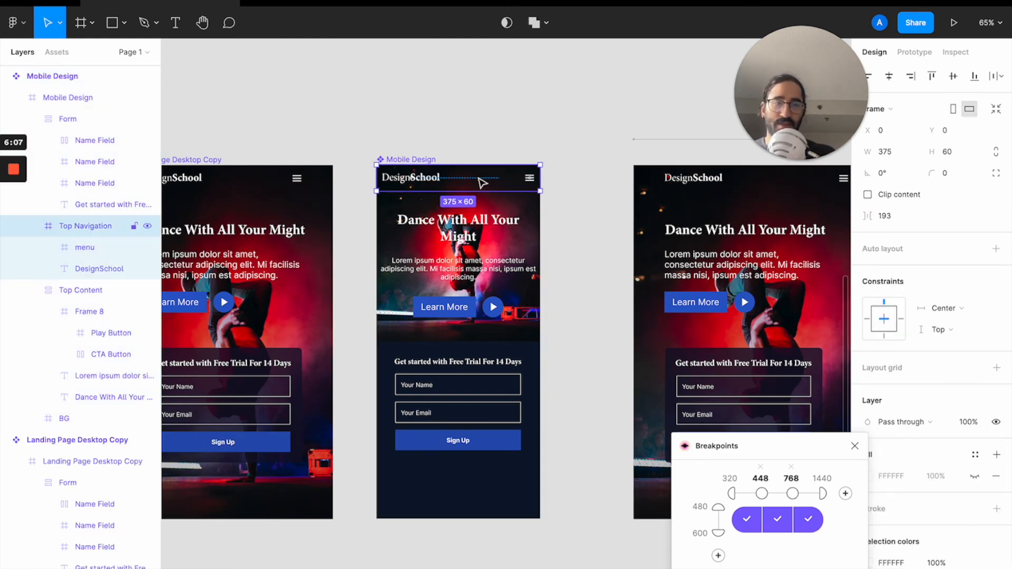
left_click(955, 308)
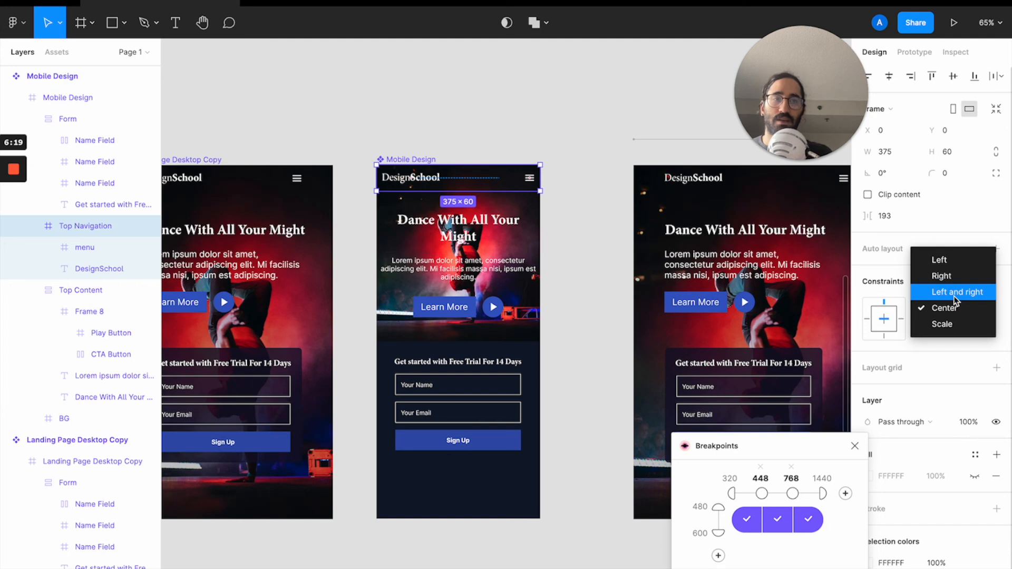
left_click(957, 293)
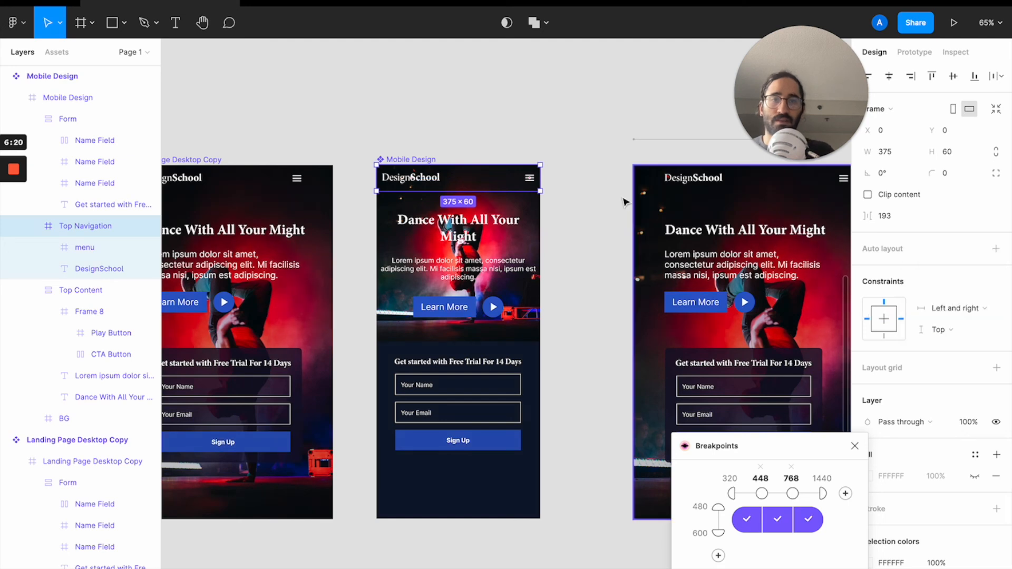
- Set the horizontal constraint of the menu icon in Mobile Design's Top Navigation to Right
double_click(531, 180)
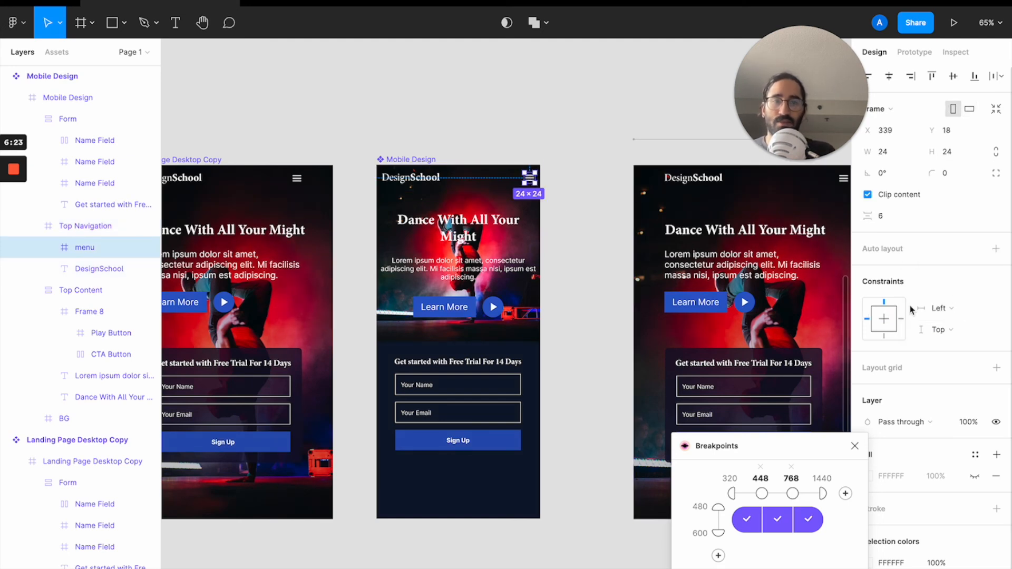
left_click(943, 311)
left_click(938, 322)
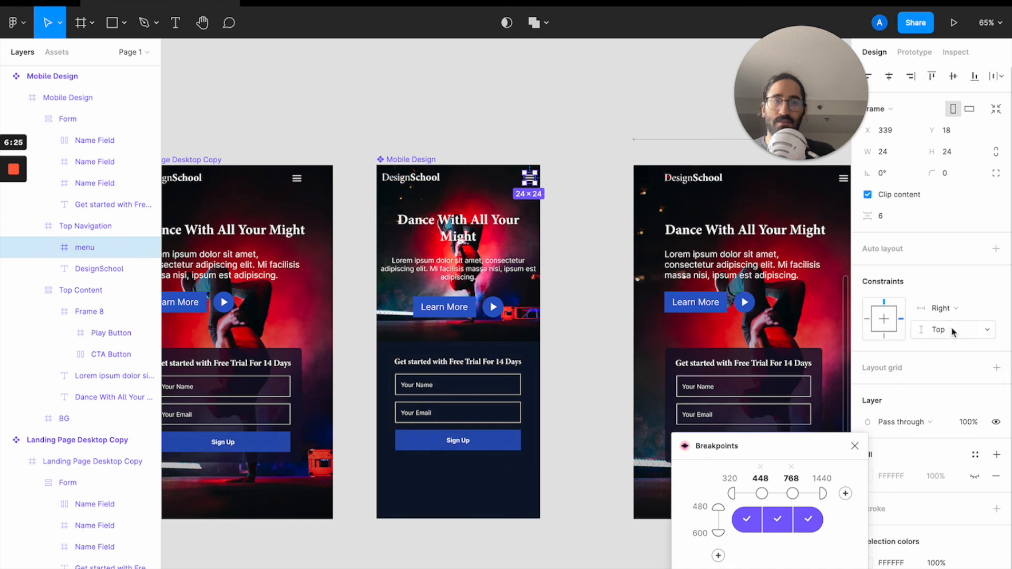
- Set the vertical constraint of the DesignSchool logo text in Mobile Design's navigation to Top
left_click(424, 187)
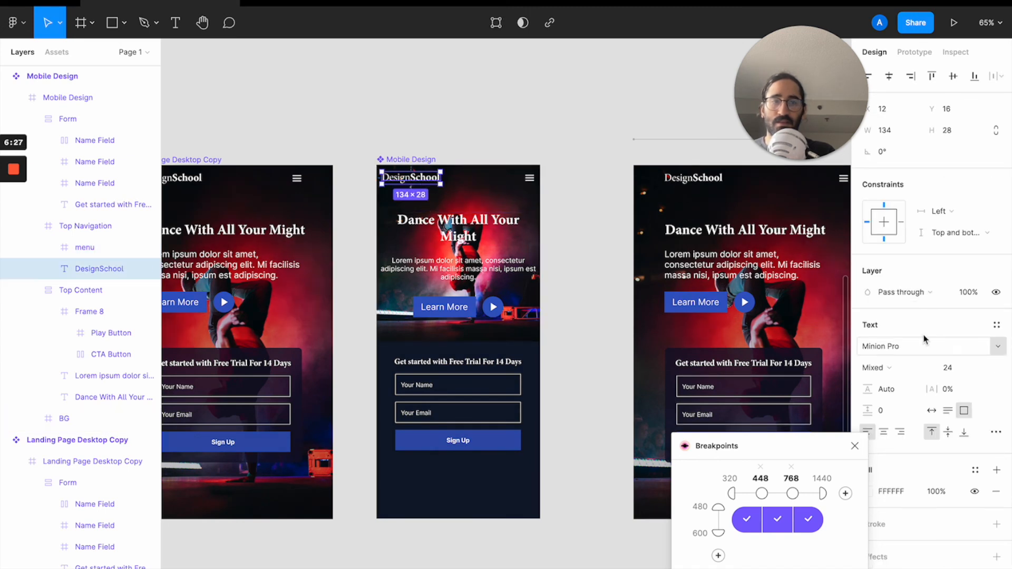
left_click(943, 232)
left_click(931, 199)
left_click(499, 125)
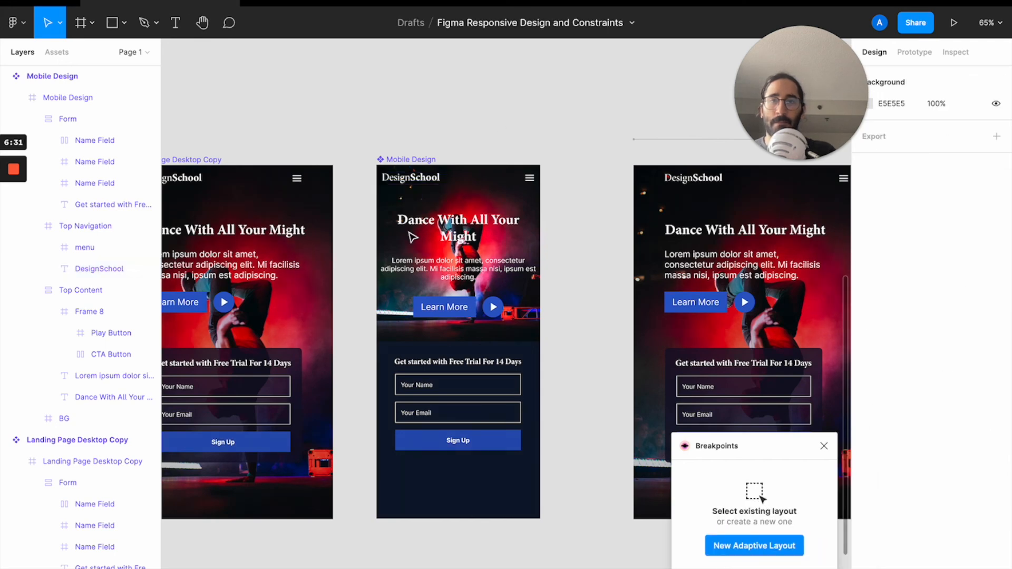
- Try Center as the horizontal constraint of Mobile Design's Top Content, return it to Left, and narrow the responsive layout to about 452 px
left_click(441, 224)
left_click(442, 224)
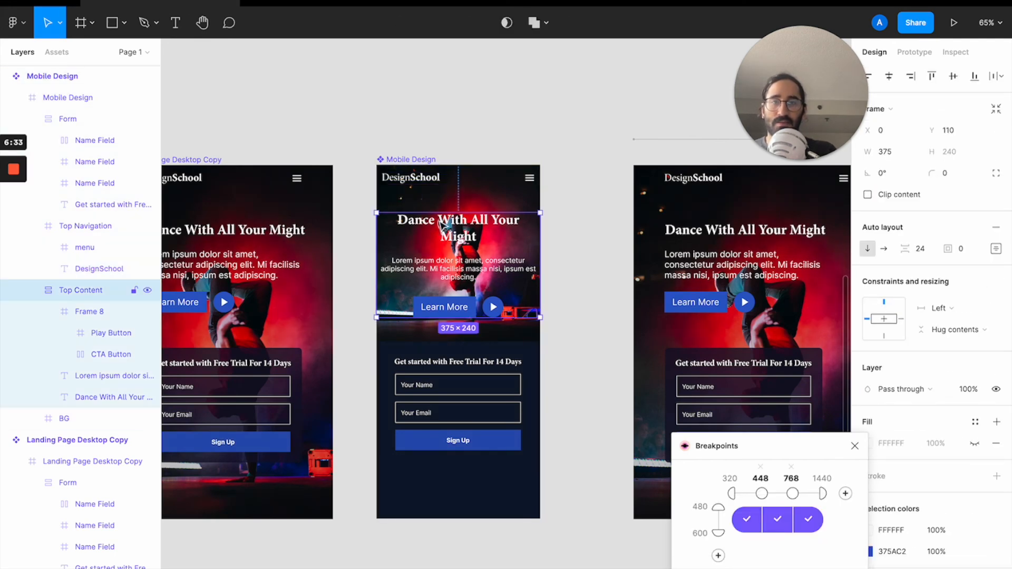
left_click(961, 312)
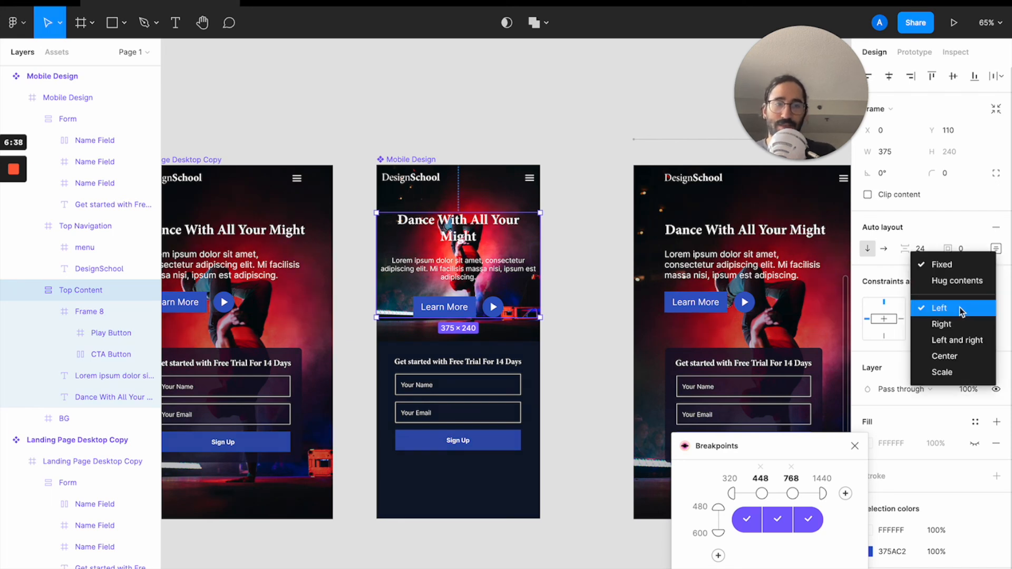
left_click(960, 351)
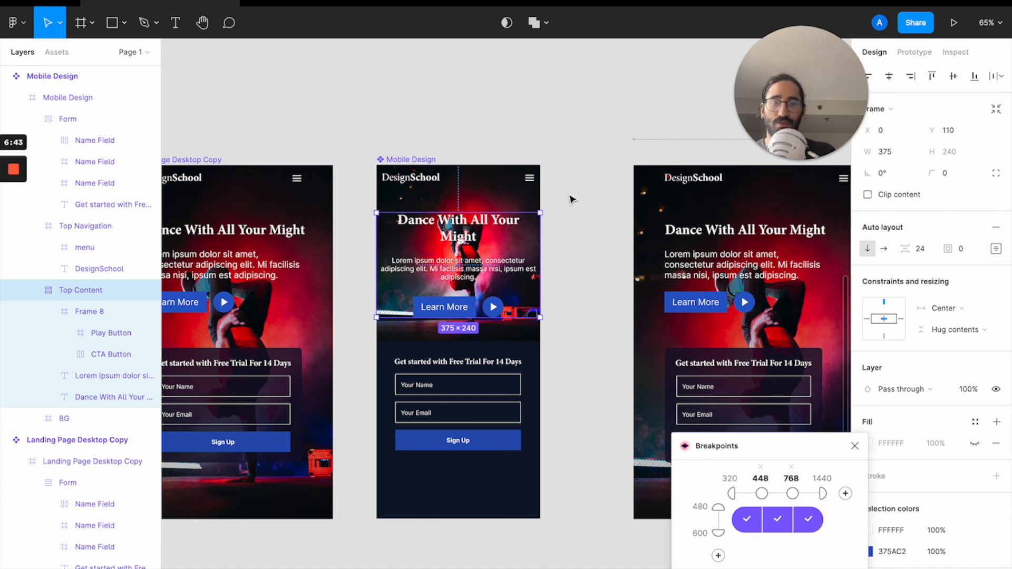
left_click(946, 309)
left_click(942, 259)
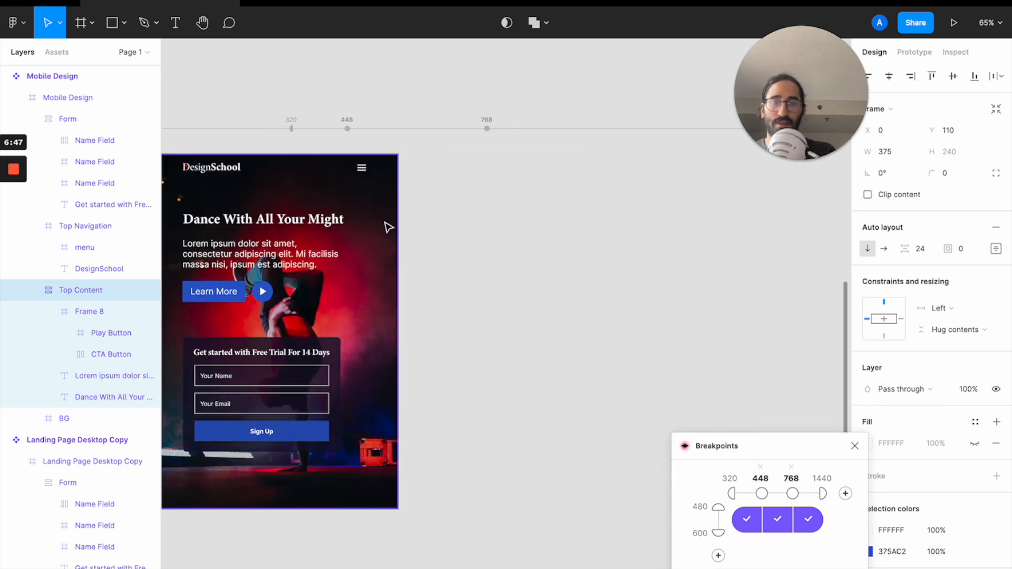
left_click_drag(397, 239, 351, 238)
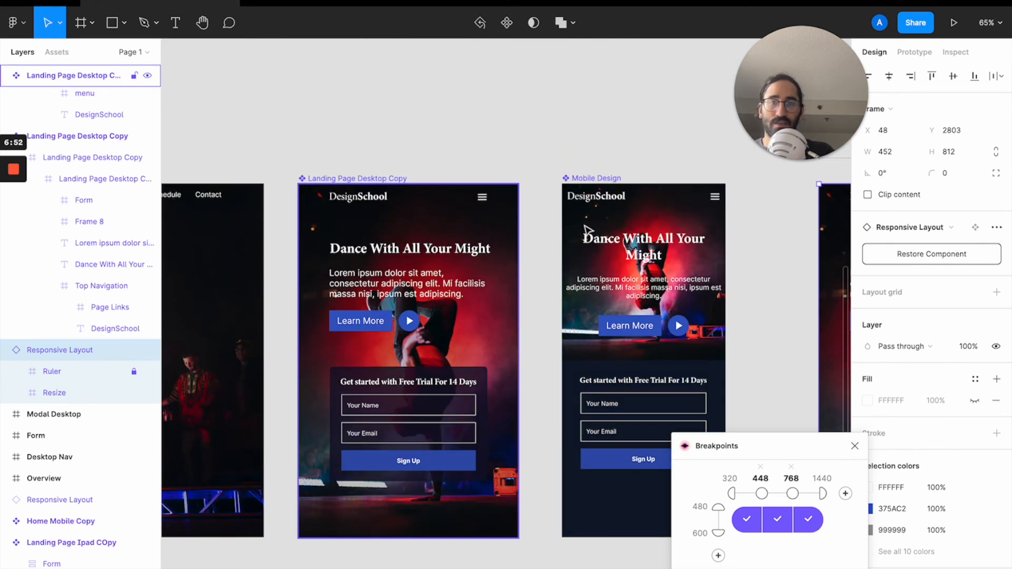
- Set the horizontal constraint of the Top Content frame inside Mobile Design to Center
left_click(627, 257)
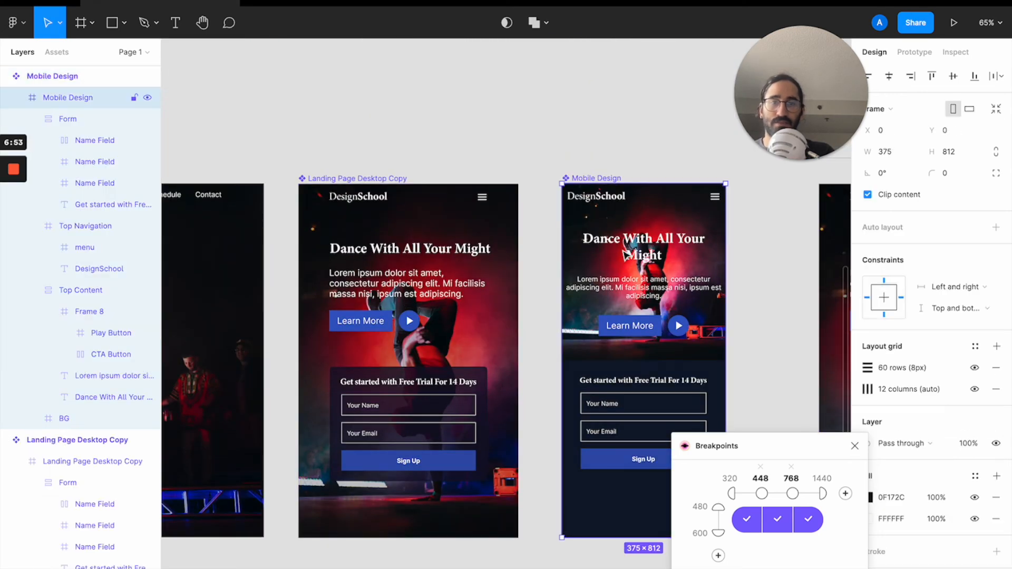
left_click(627, 256)
left_click(938, 311)
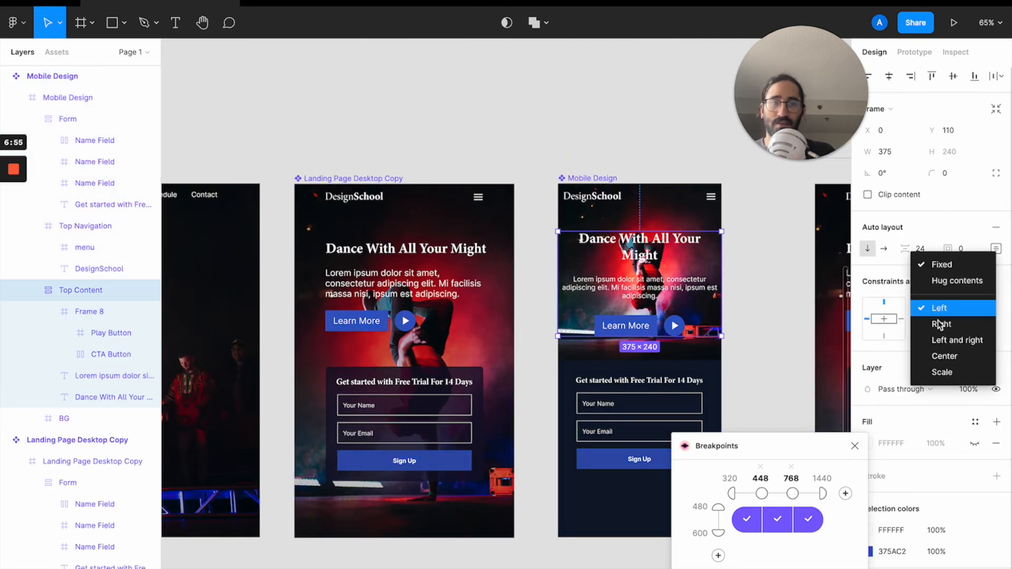
left_click(939, 351)
- Narrow the responsive layout to about 440 px to check how the mobile version's content is positioned
scroll(709, 298, "right", 4)
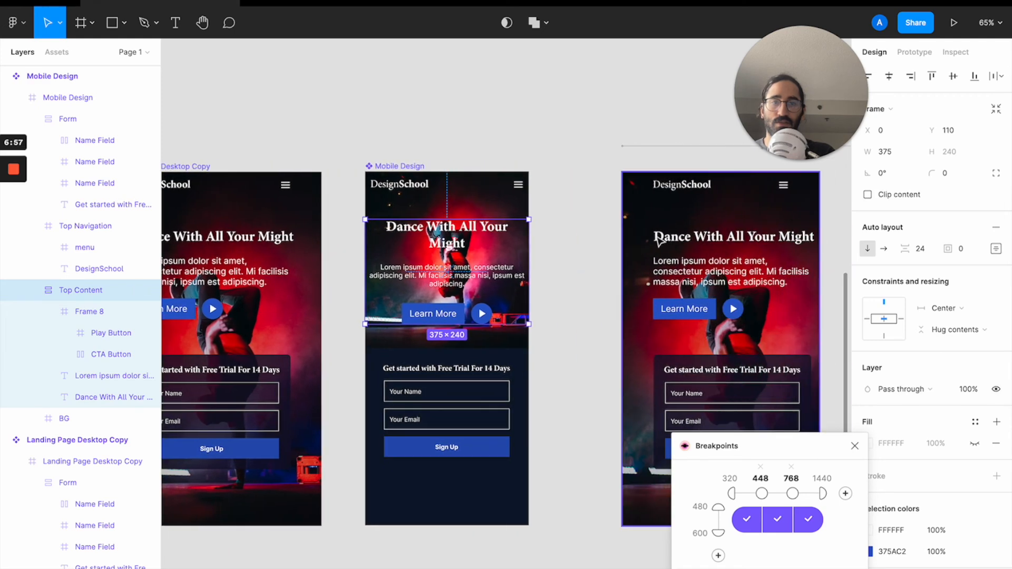
scroll(660, 242, "right", 4)
scroll(660, 242, "down", 2)
left_click(599, 134)
mouse_move(630, 148)
left_mouse_down()
mouse_move(606, 138)
mouse_move(700, 135)
mouse_move(630, 133)
left_mouse_up()
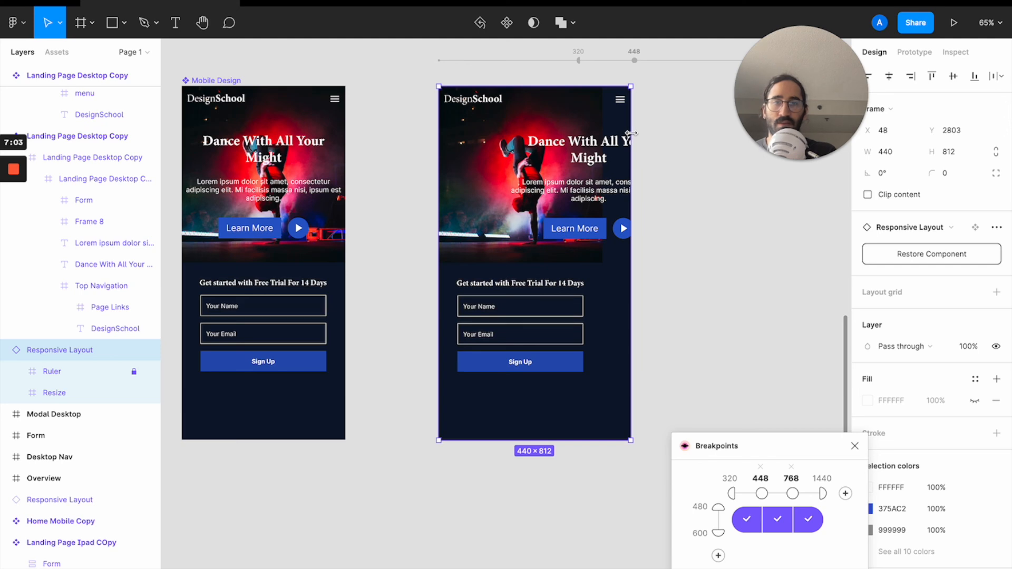
- Set the horizontal constraint of Mobile Design's BG image frame to Left and right and check it in the responsive layout
scroll(631, 133, "left", 5)
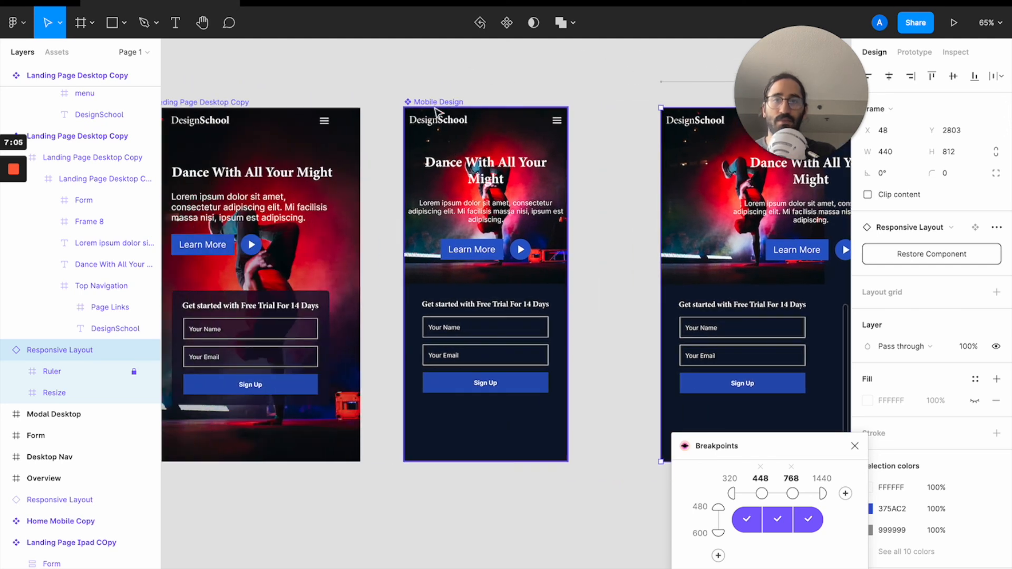
left_click(437, 102)
left_click(64, 418)
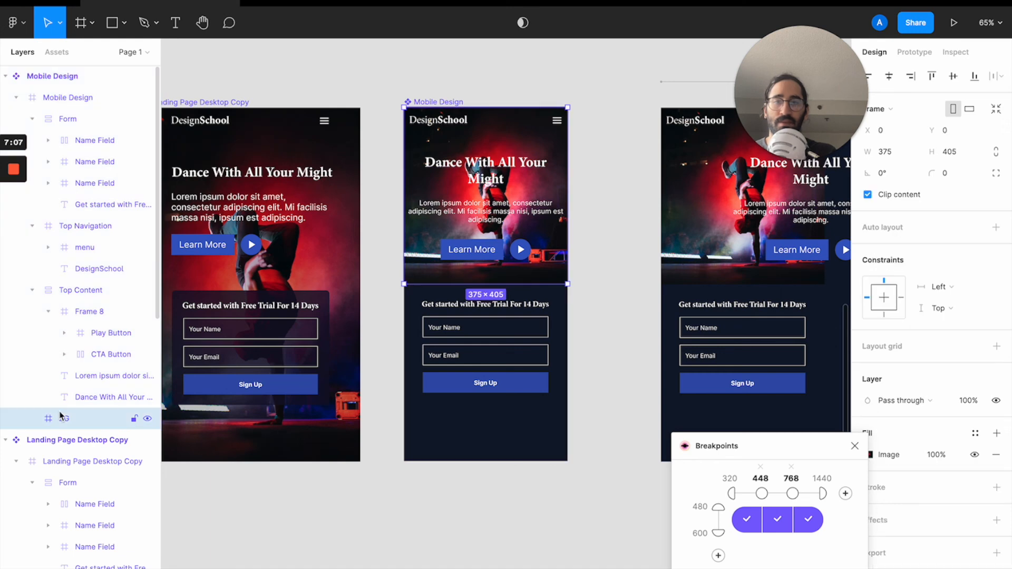
left_click(953, 287)
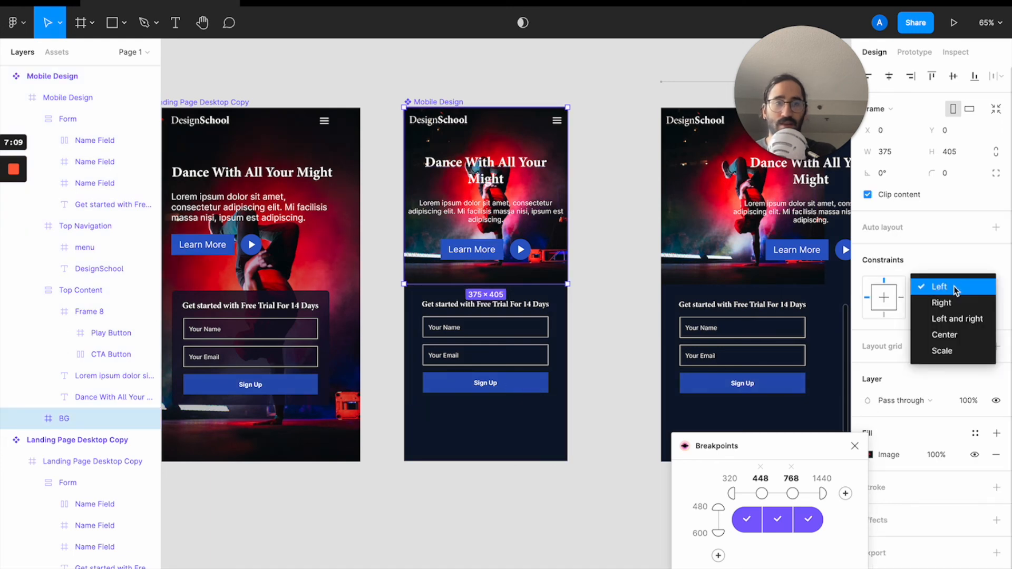
left_click(960, 320)
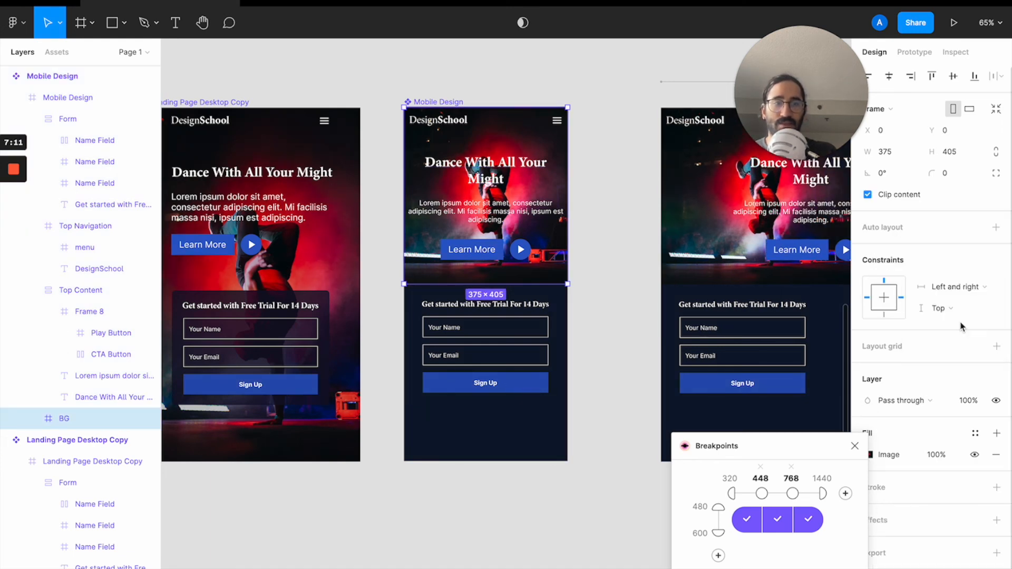
scroll(761, 293, "right", 2)
scroll(729, 253, "right", 5)
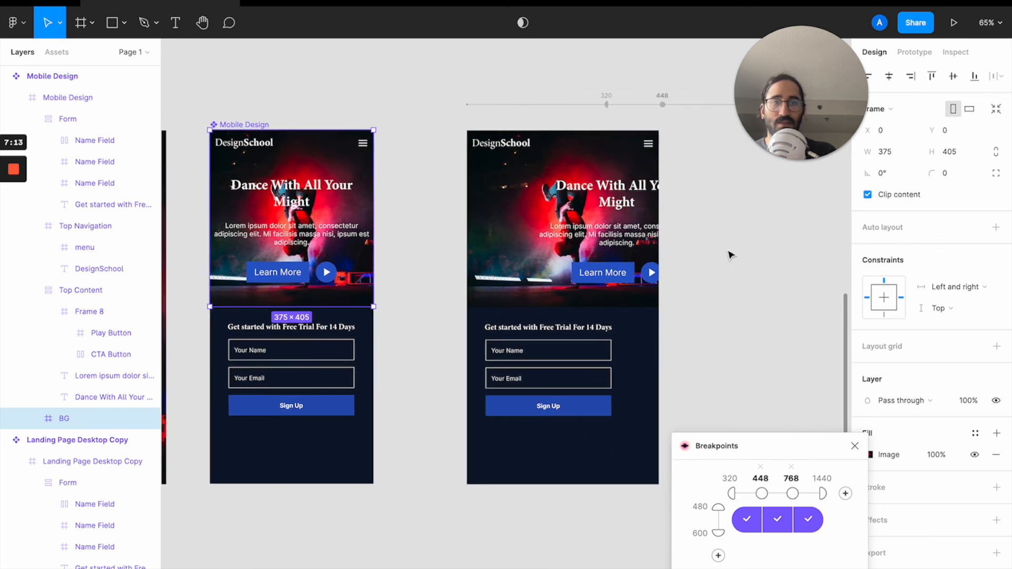
left_click(569, 226)
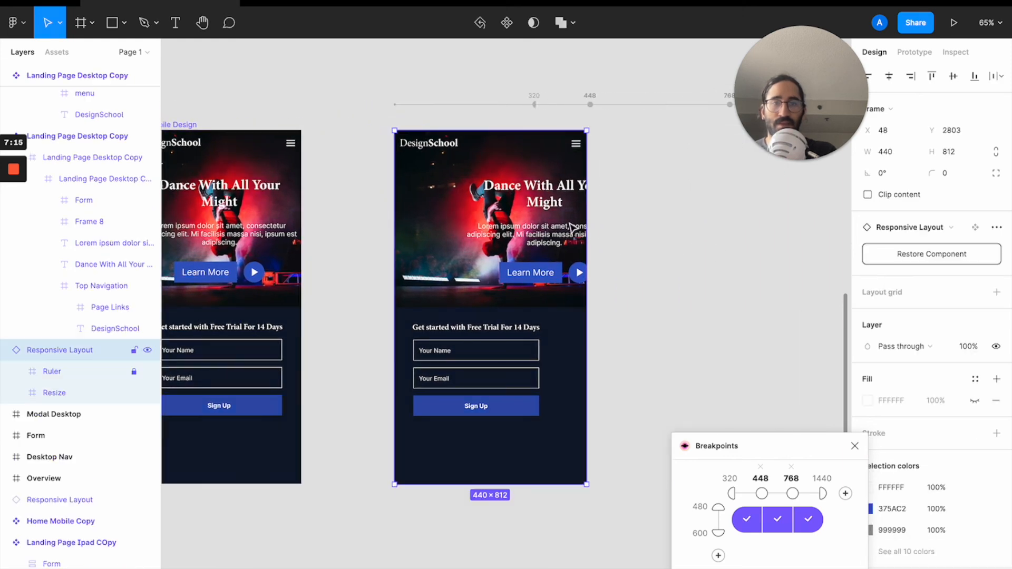
- Try Left and right as the horizontal constraint of Mobile Design's Top Content and switch it back to Center
scroll(569, 227, "left", 3)
left_click(319, 190)
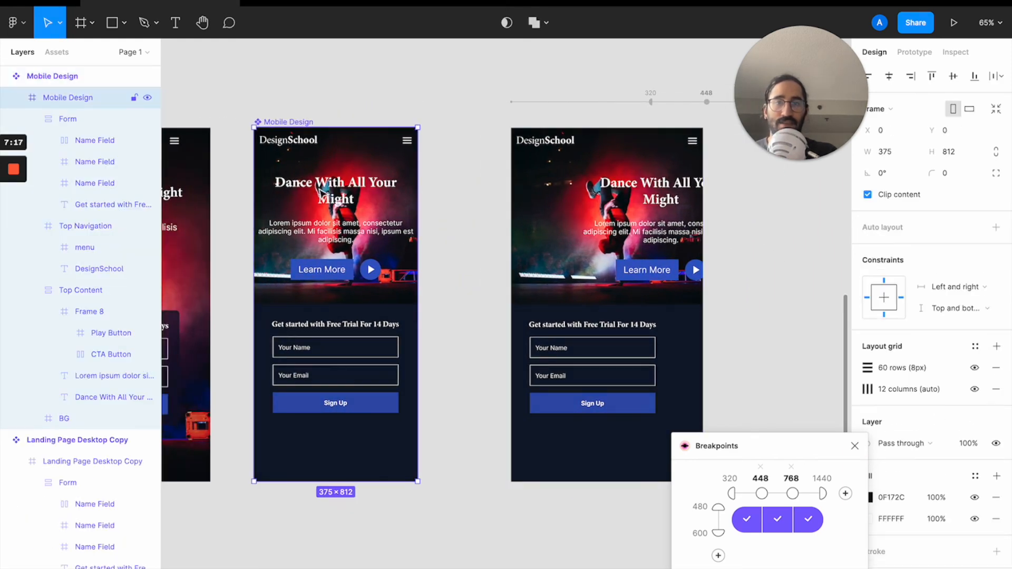
double_click(320, 191)
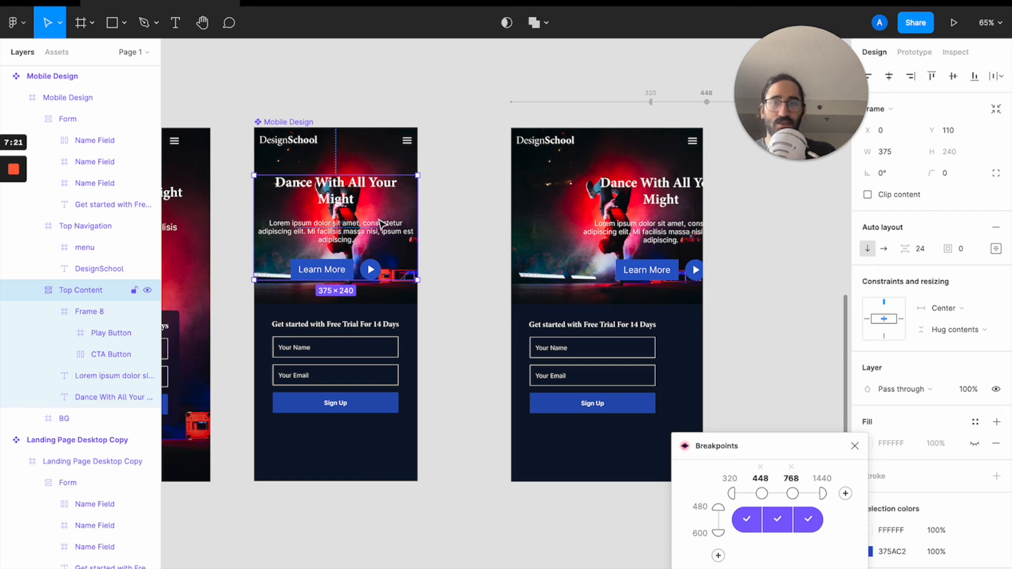
left_click(940, 311)
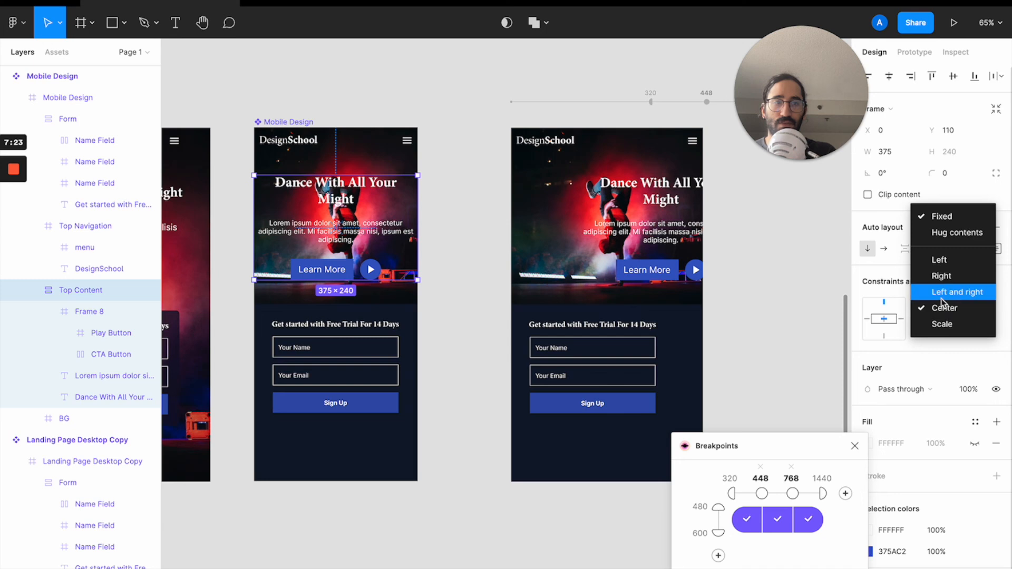
left_click(941, 296)
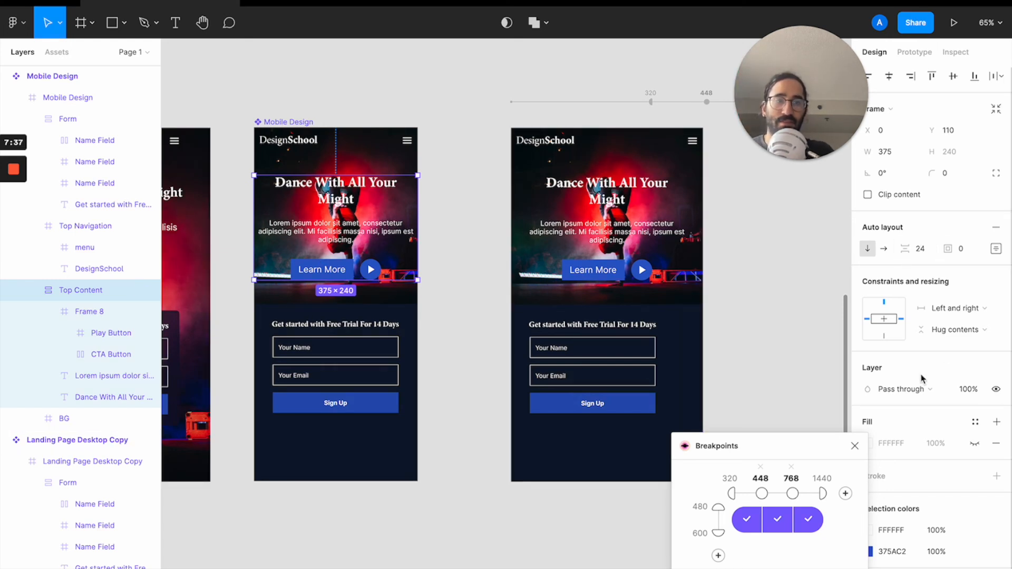
left_click(957, 308)
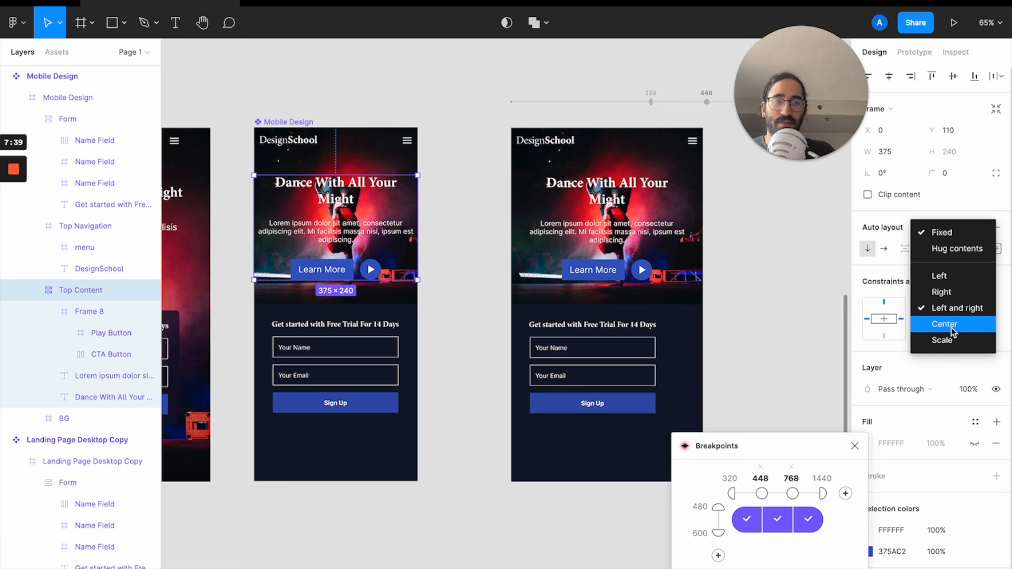
left_click(952, 324)
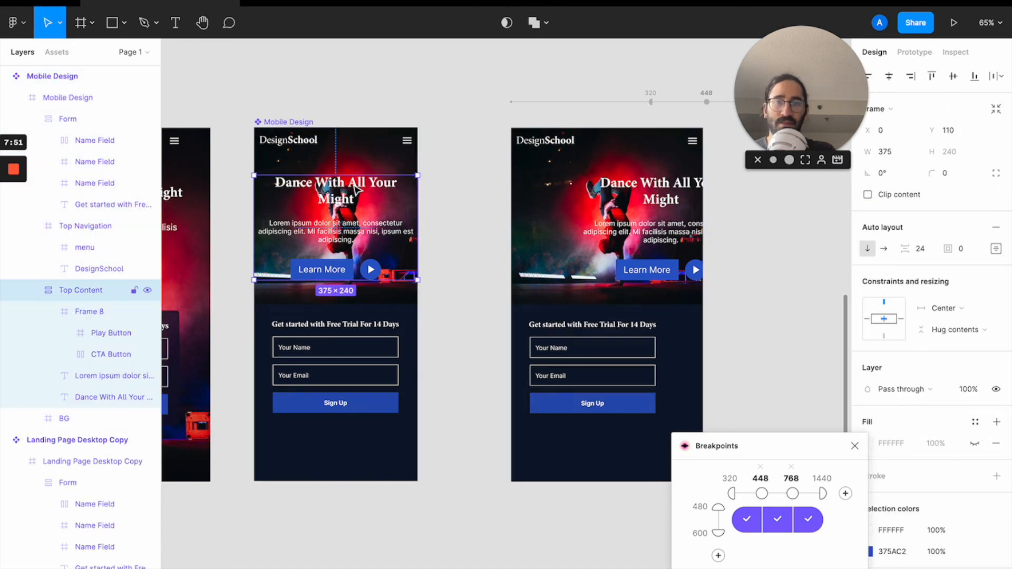
- Set the horizontal constraint of Mobile Design's Top Content frame to Left and right and check it in the responsive layout
left_click(952, 307)
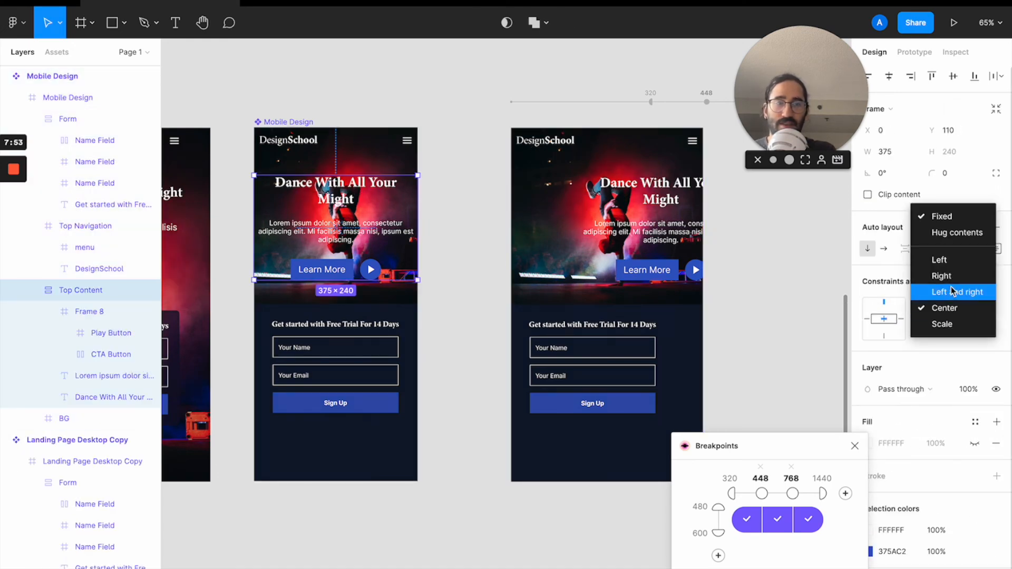
left_click(952, 292)
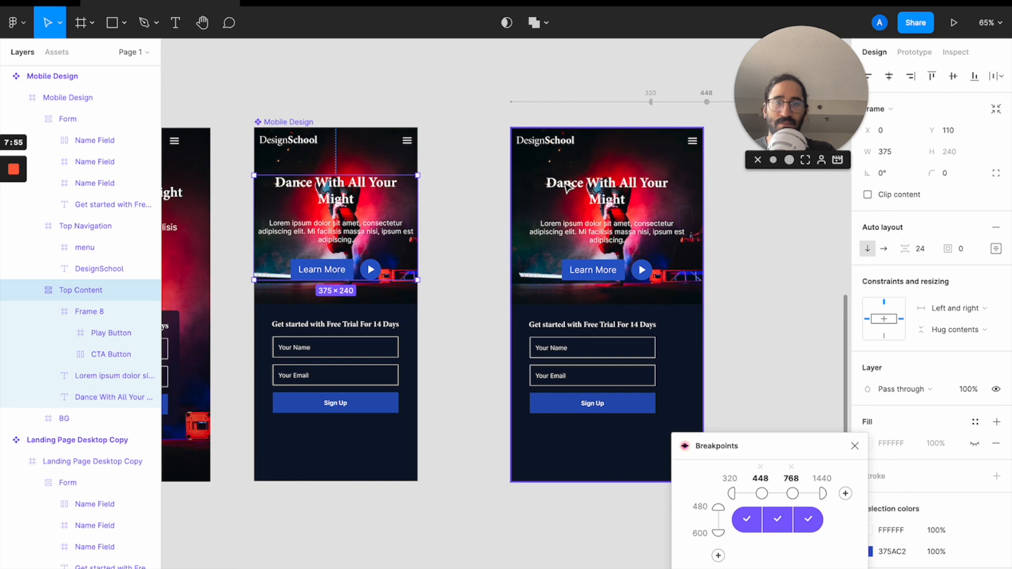
left_click(530, 122)
scroll(464, 311, "right", 4)
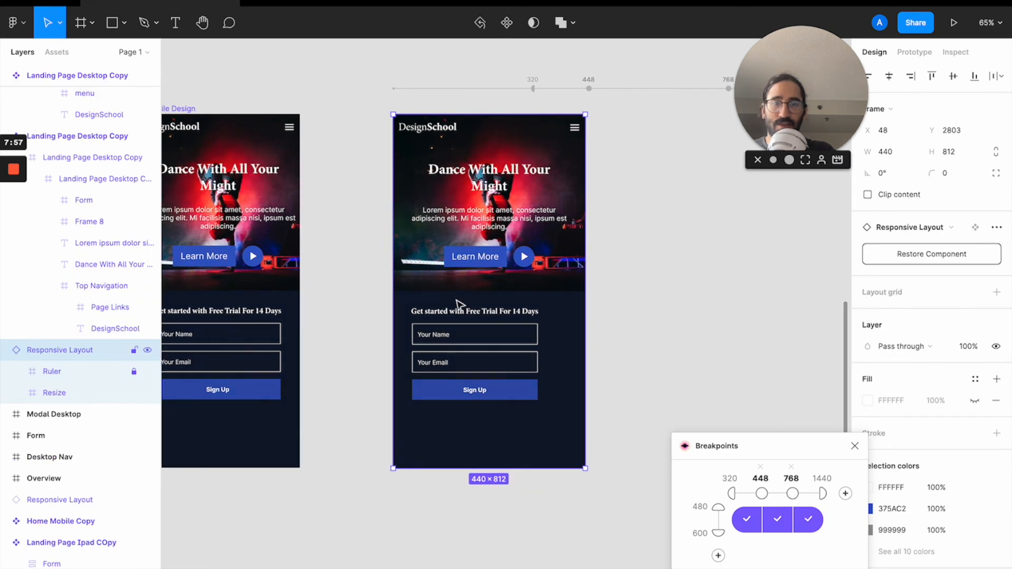
scroll(291, 294, "down", 2)
scroll(291, 294, "left", 2)
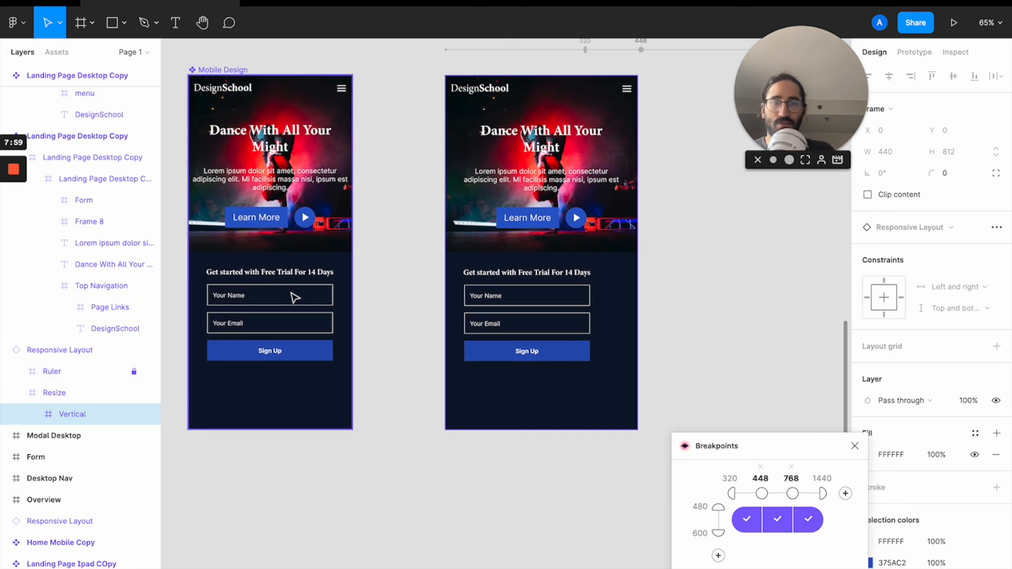
- Give Mobile Design's Form frame a Fixed width and a Left and right horizontal constraint
left_click(293, 298)
double_click(293, 298)
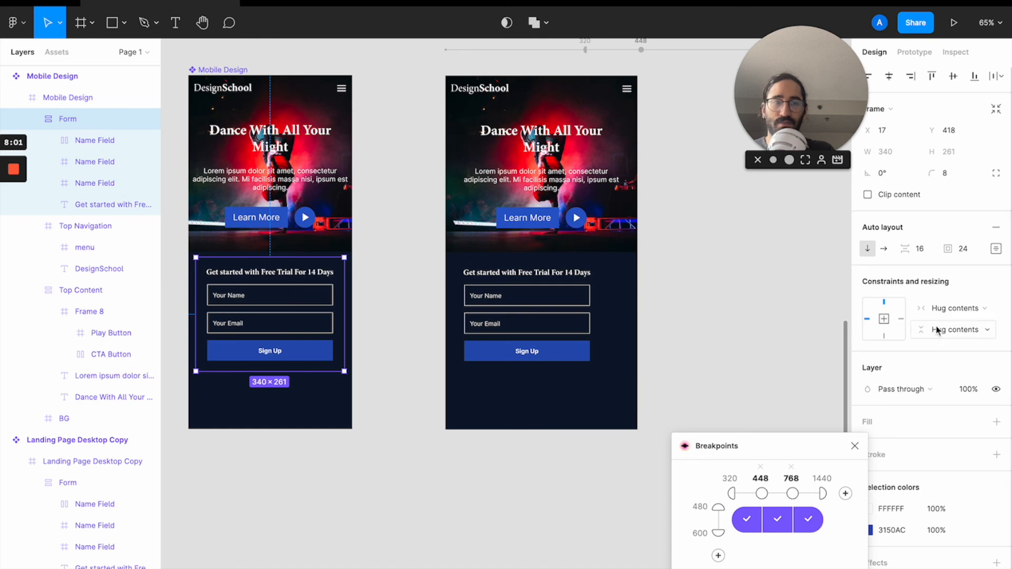
left_click(897, 321)
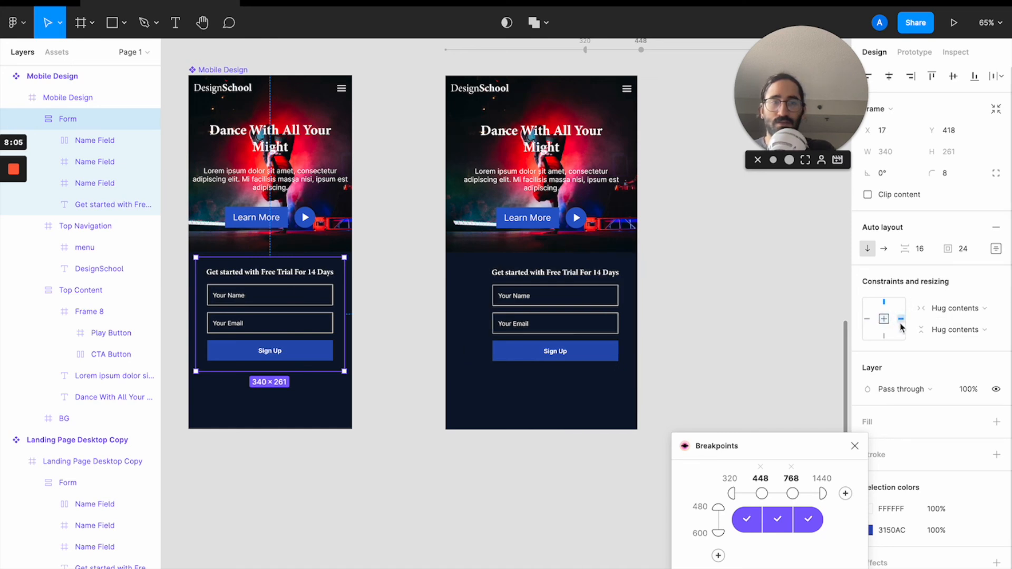
left_click(932, 312)
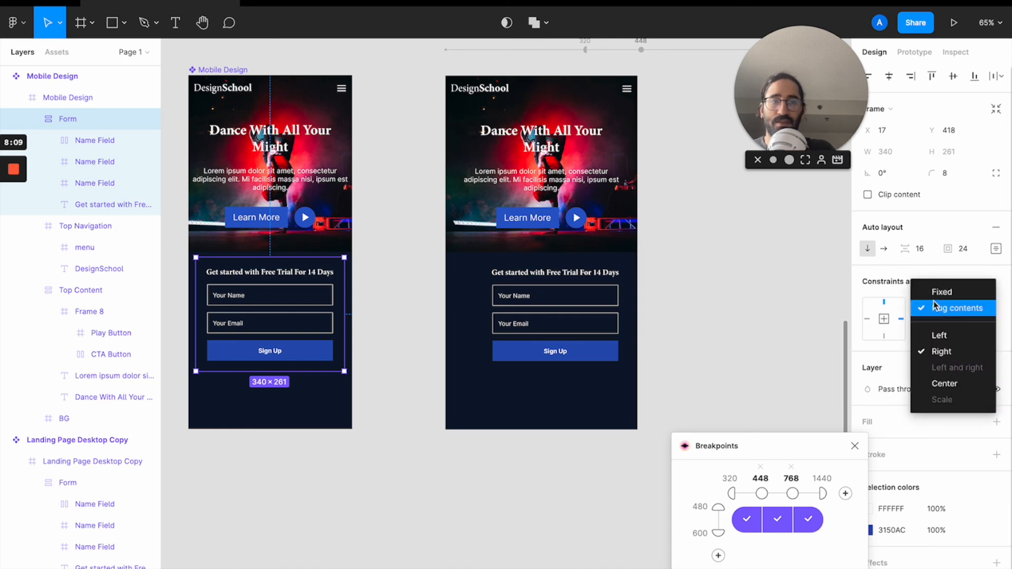
left_click(935, 308)
left_click(939, 309)
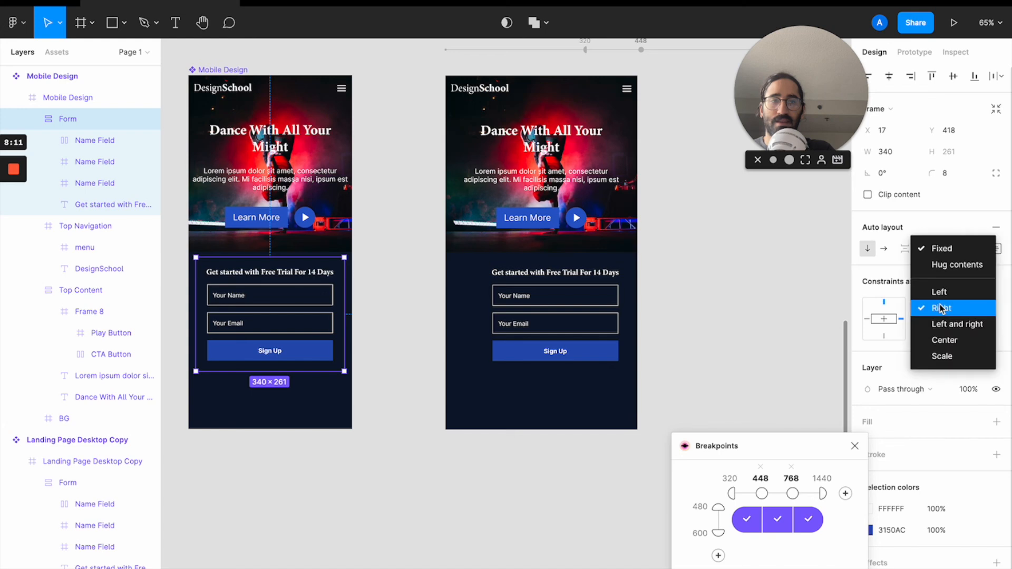
left_click(923, 325)
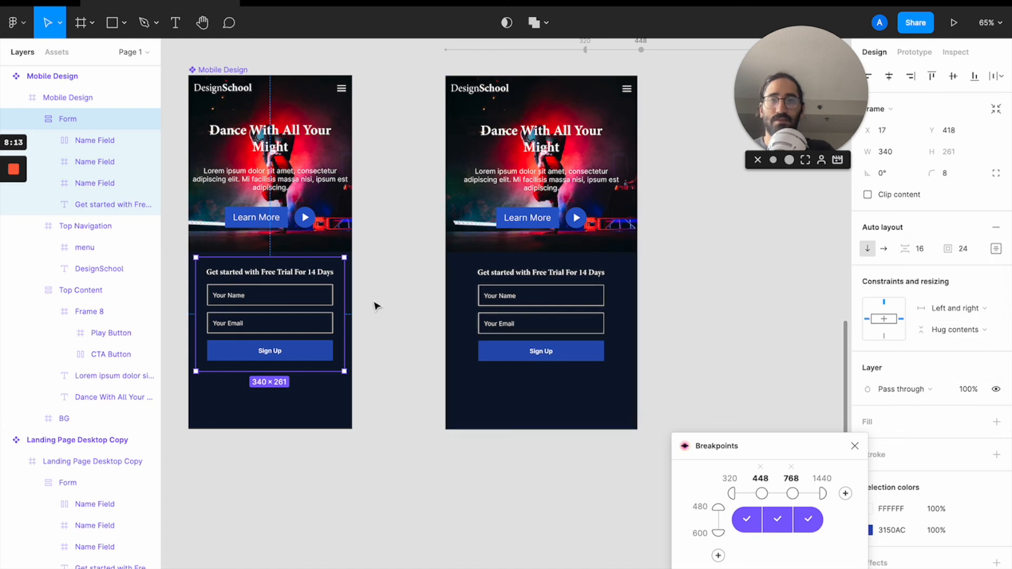
left_click(411, 312)
- Widen the responsive layout to about 599 px to check the change from the mobile to the tablet version
scroll(411, 311, "up", 2)
left_click(527, 316)
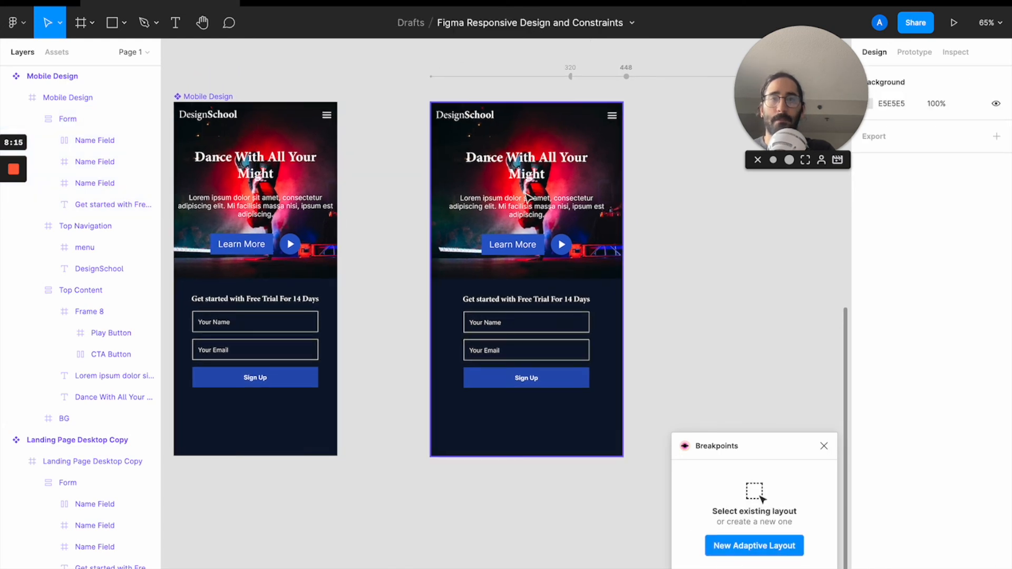
left_click_drag(621, 158, 693, 158)
scroll(696, 158, "down", 3)
scroll(696, 159, "down", 2)
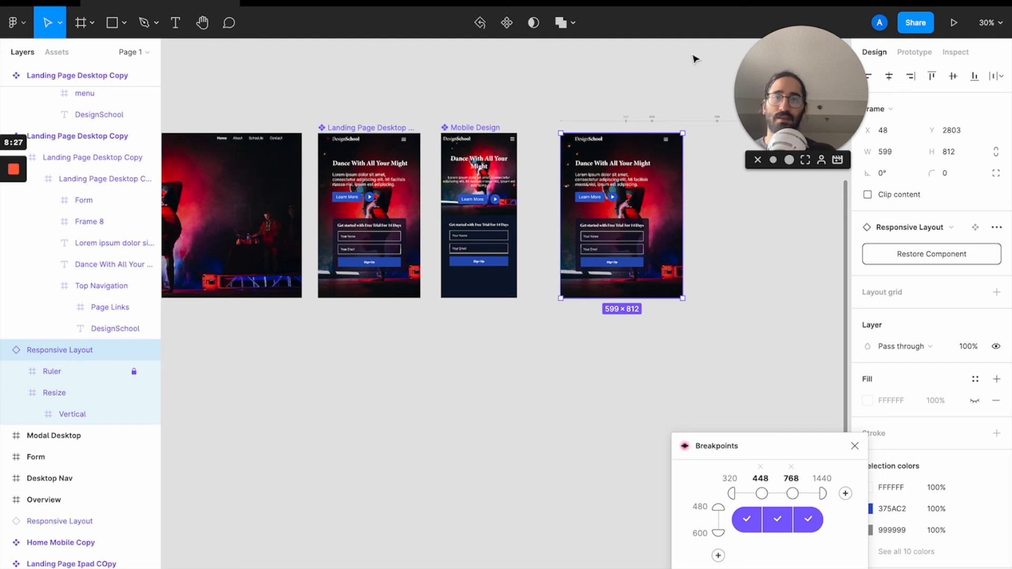
- Widen the responsive layout to about 1444 px to check how it changes to the desktop version
scroll(714, 211, "down", 1)
scroll(714, 210, "down", 2)
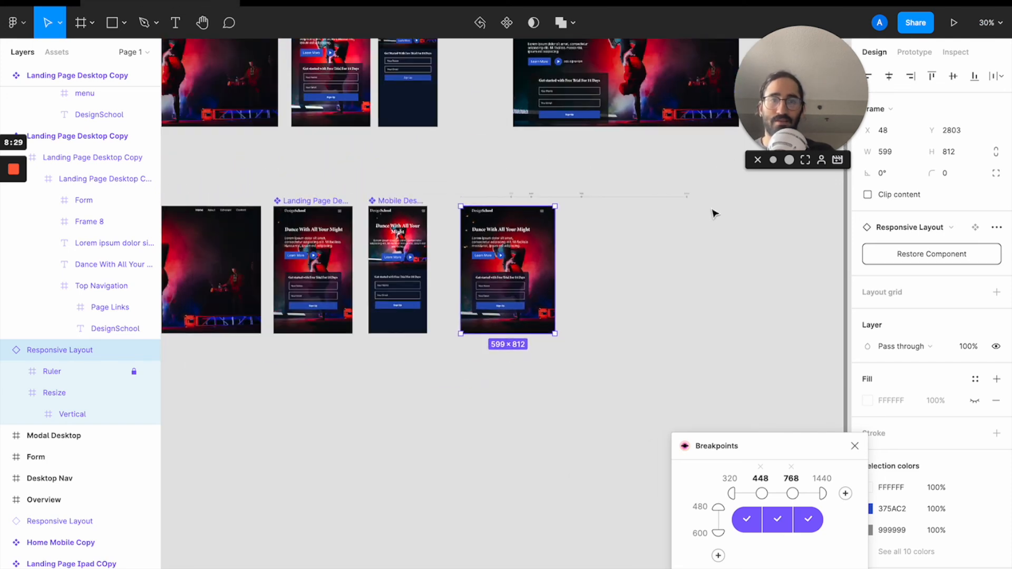
left_click_drag(555, 264, 706, 260)
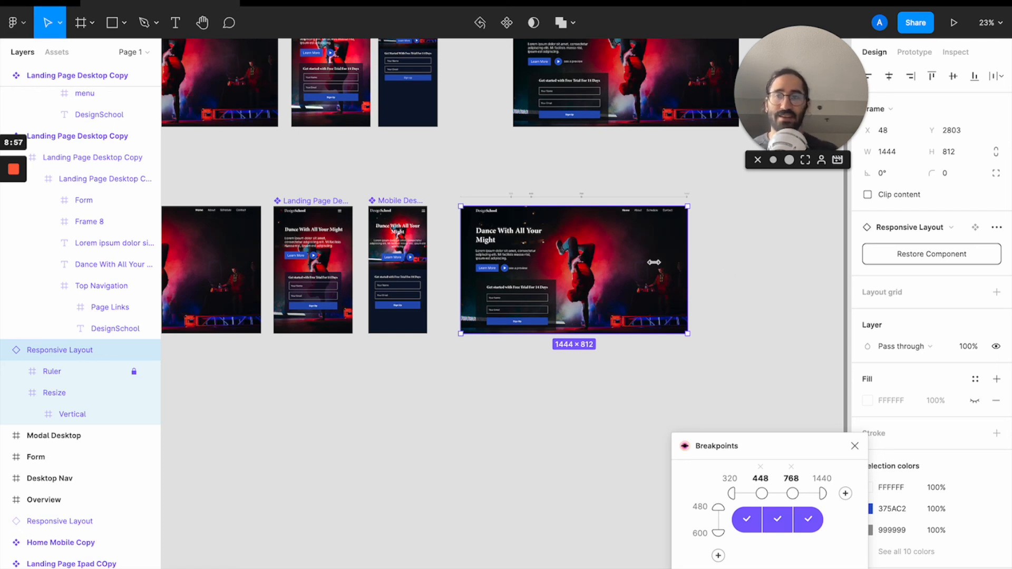
mouse_move(15, 171)
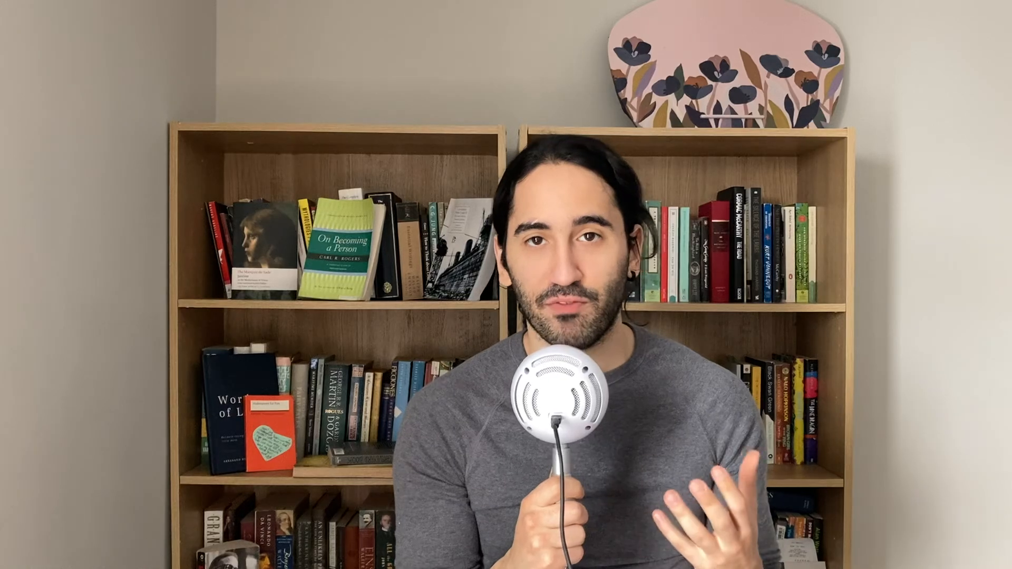